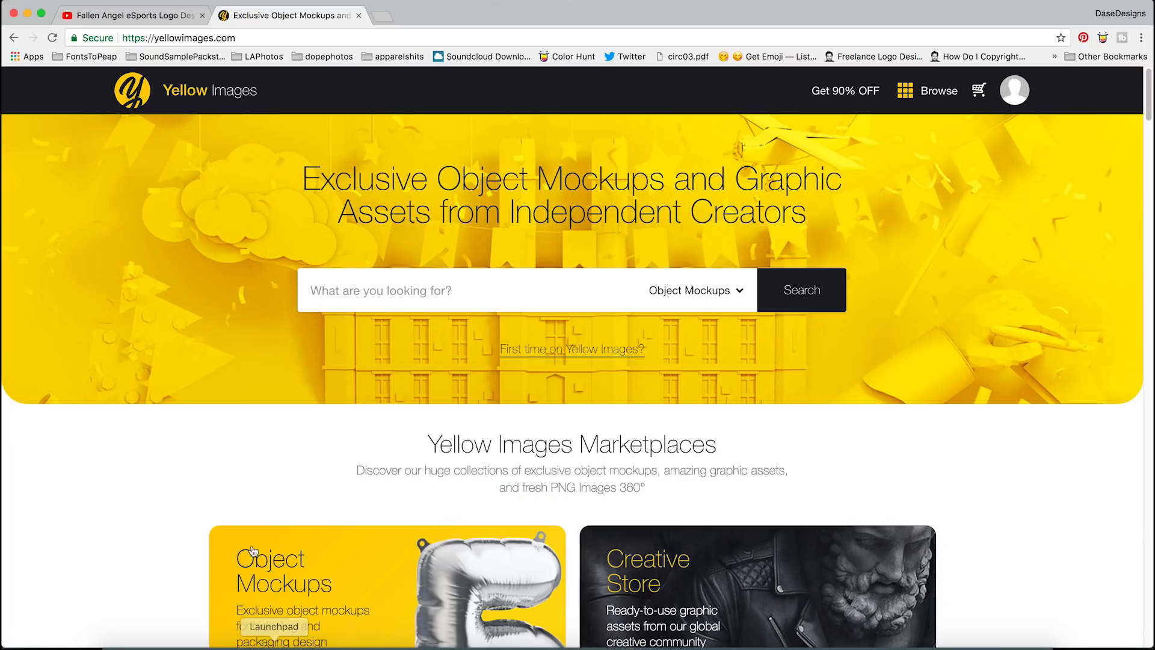
Step: View the finished Forsaken Esports hoodie and T-shirt presentation in the YouTube video, and switch to Photoshop
{"action": "left_click", "coordinate": [132, 15]}
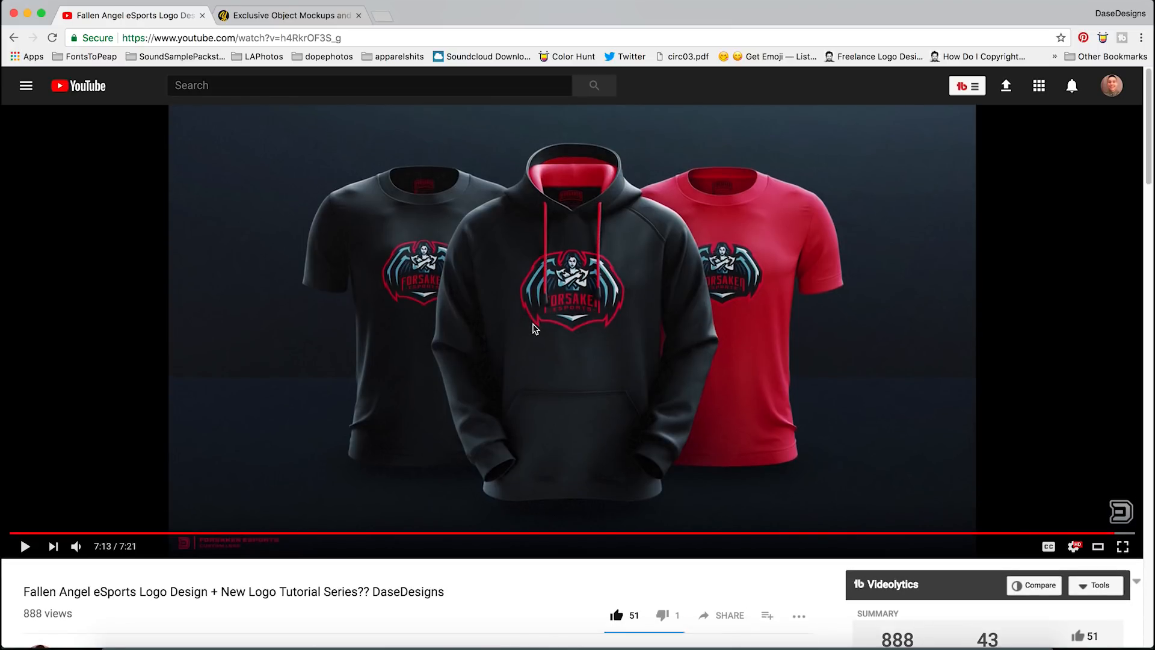
{"action": "left_click", "coordinate": [469, 644]}
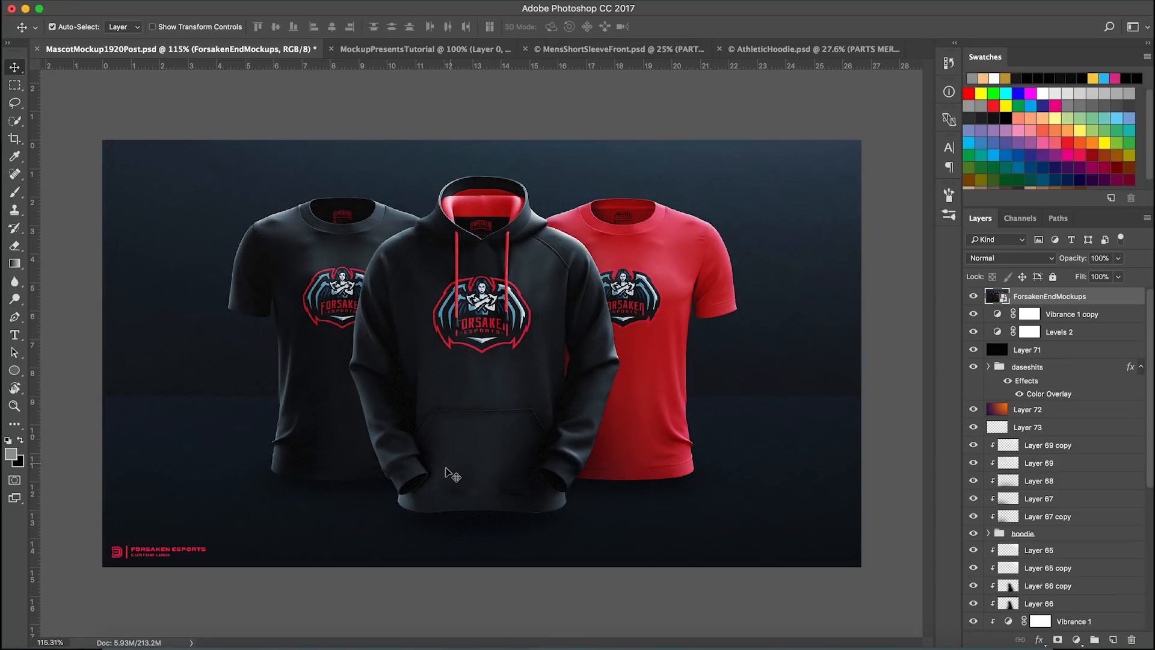
Step: Switch to Illustrator and examine the full-colour Animal Focused owl logo in OwlFocusedLogos.ai
{"action": "left_click", "coordinate": [423, 645]}
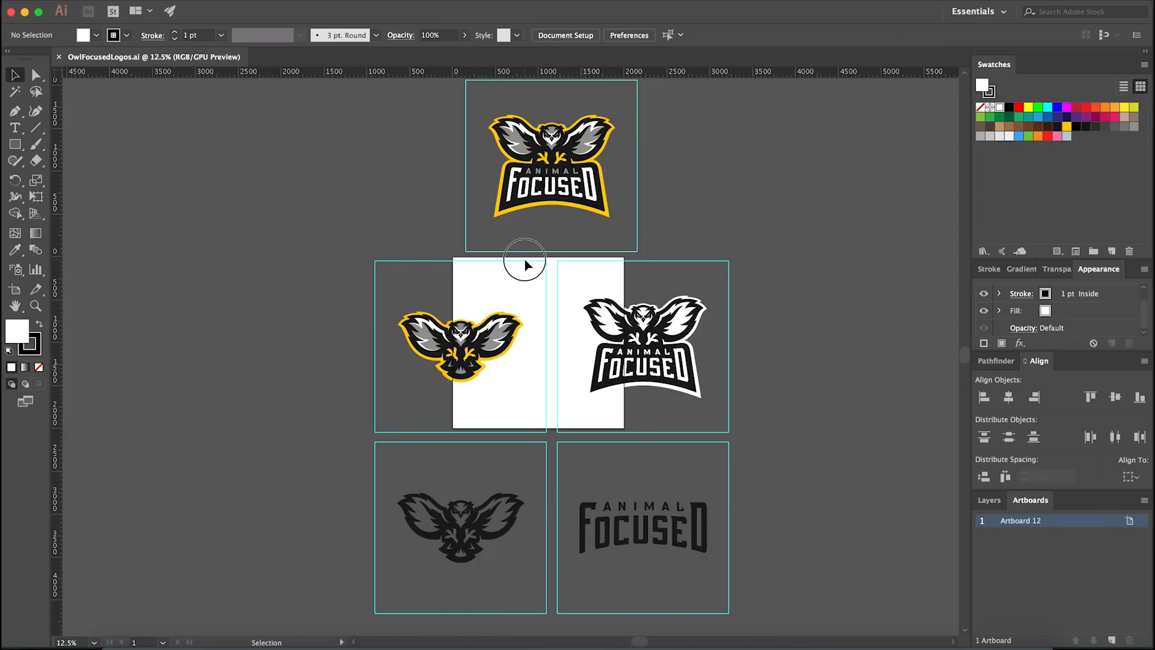
{"action": "left_click_drag", "start_coordinate": [530, 221], "coordinate": [523, 275]}
{"action": "scroll", "coordinate": [539, 173], "scroll_direction": "up", "scroll_amount": 4}
{"action": "scroll", "coordinate": [504, 173], "scroll_direction": "down", "scroll_amount": 2}
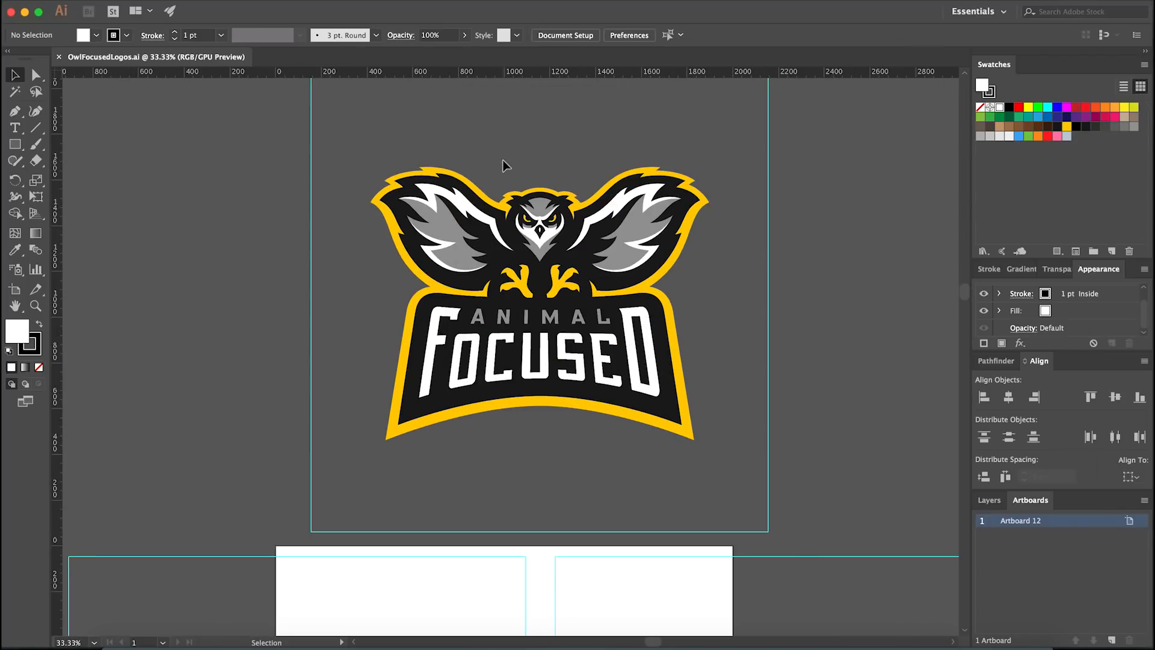
{"action": "scroll", "coordinate": [544, 337], "scroll_direction": "up", "scroll_amount": 2}
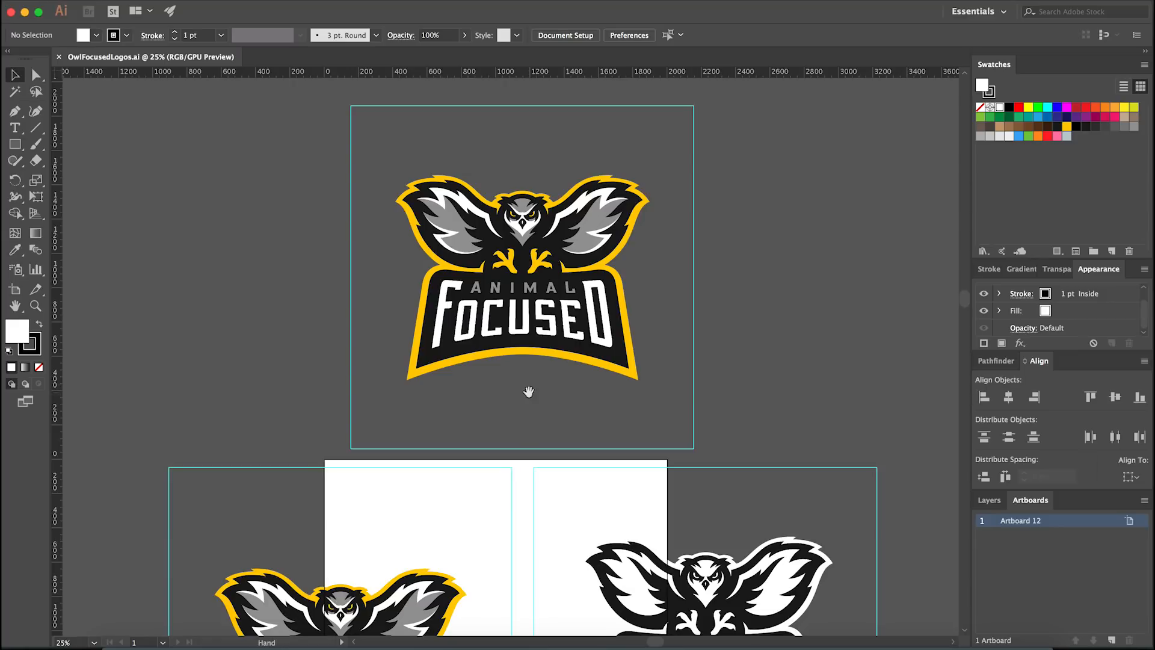
{"action": "scroll", "coordinate": [526, 389], "scroll_direction": "up", "scroll_amount": 2}
{"action": "scroll", "coordinate": [521, 451], "scroll_direction": "up", "scroll_amount": 1}
{"action": "scroll", "coordinate": [519, 473], "scroll_direction": "down", "scroll_amount": 1}
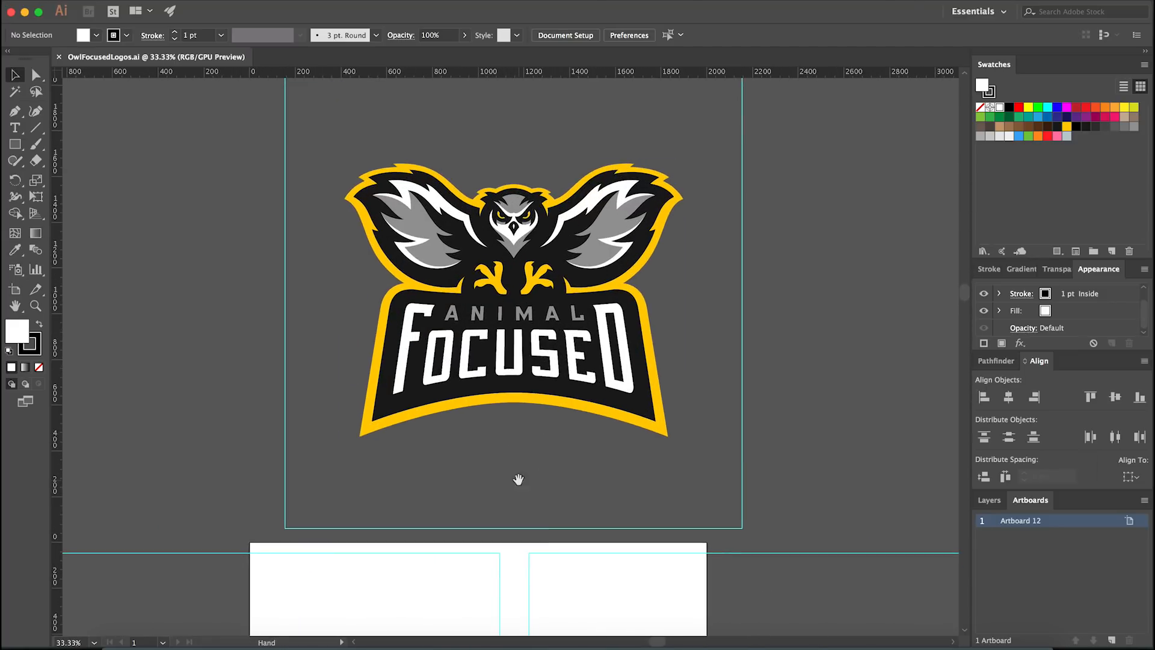
{"action": "scroll", "coordinate": [517, 475], "scroll_direction": "down", "scroll_amount": 1}
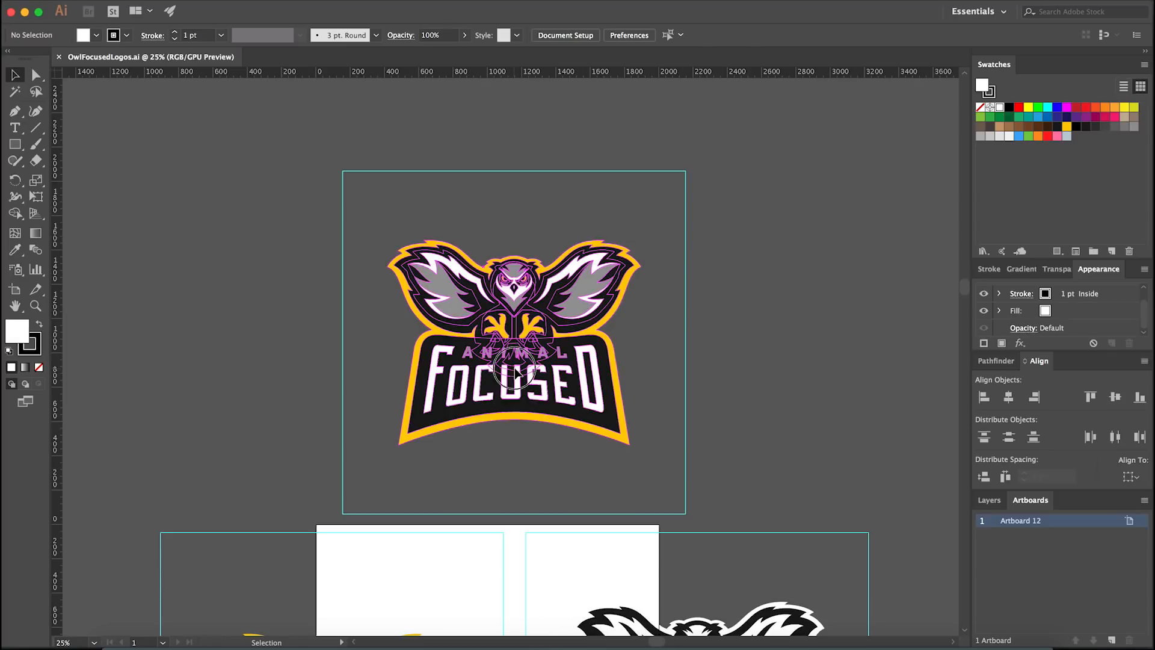
{"action": "left_click", "coordinate": [521, 418]}
{"action": "scroll", "coordinate": [508, 475], "scroll_direction": "up", "scroll_amount": 1}
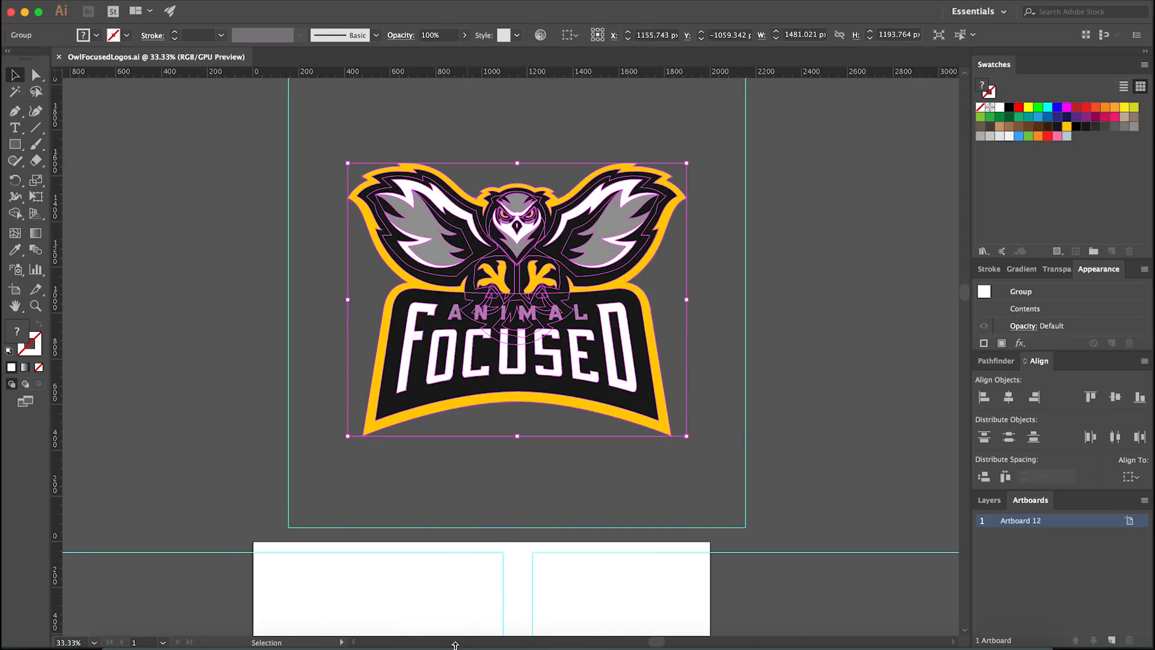
Step: Return to the Yellow Images site in Chrome and search its object mockups for "hoodie"
{"action": "left_click", "coordinate": [462, 635]}
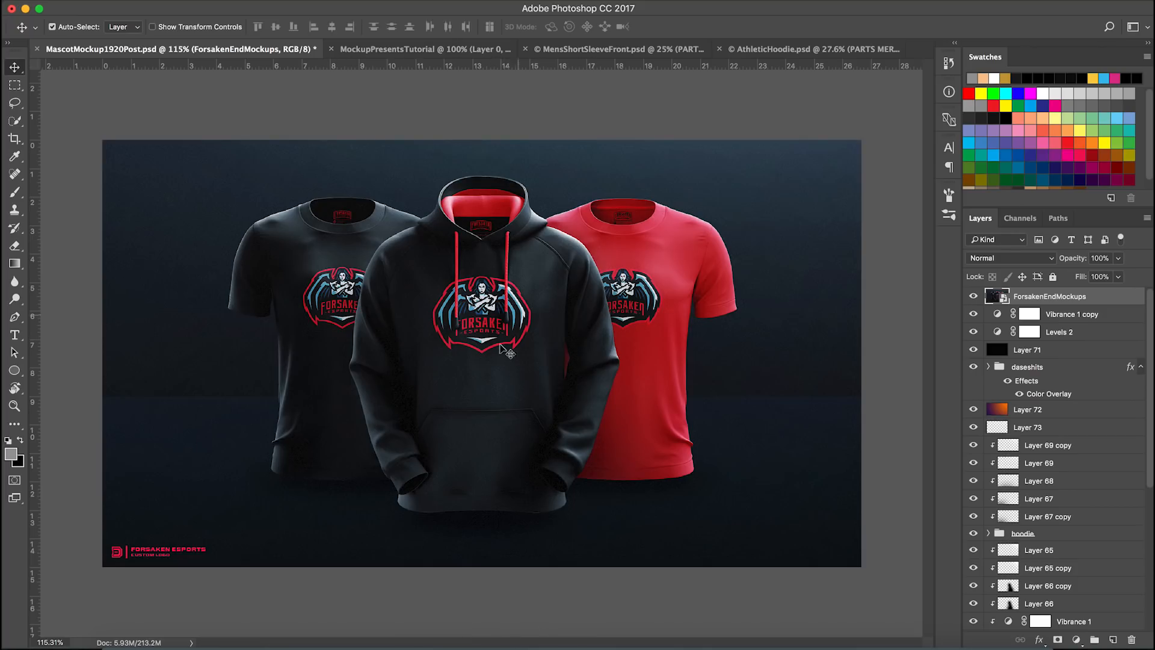
{"action": "left_click", "coordinate": [323, 639]}
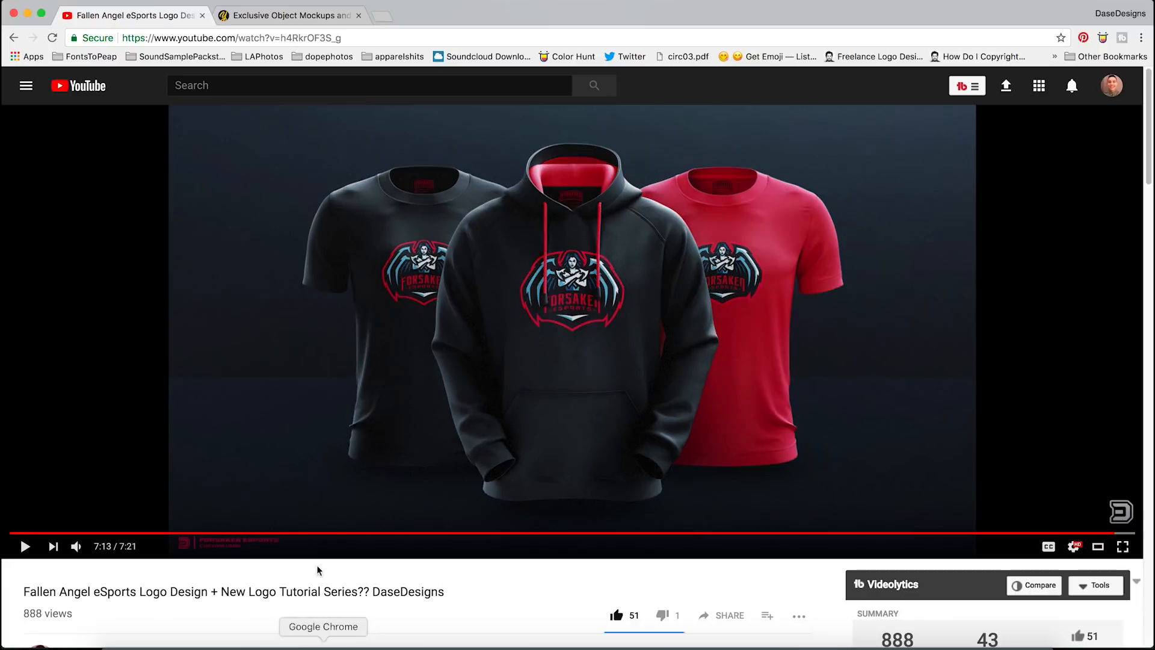
{"action": "left_click", "coordinate": [333, 16]}
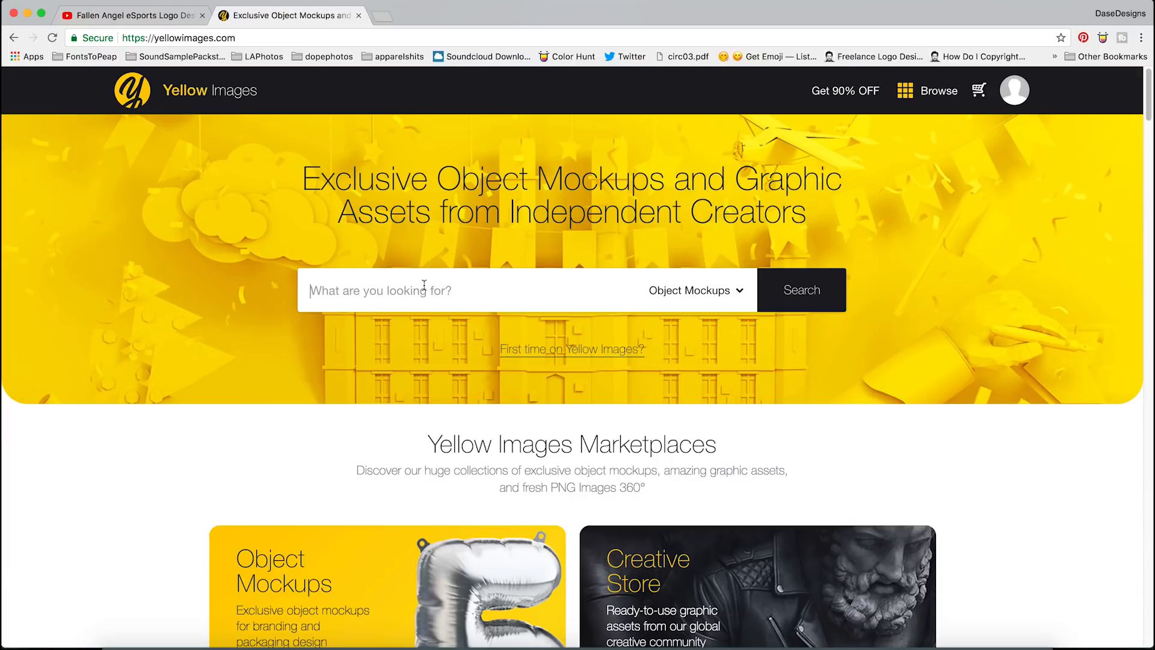
{"action": "left_click", "coordinate": [427, 283]}
{"action": "type", "text": "ho"}
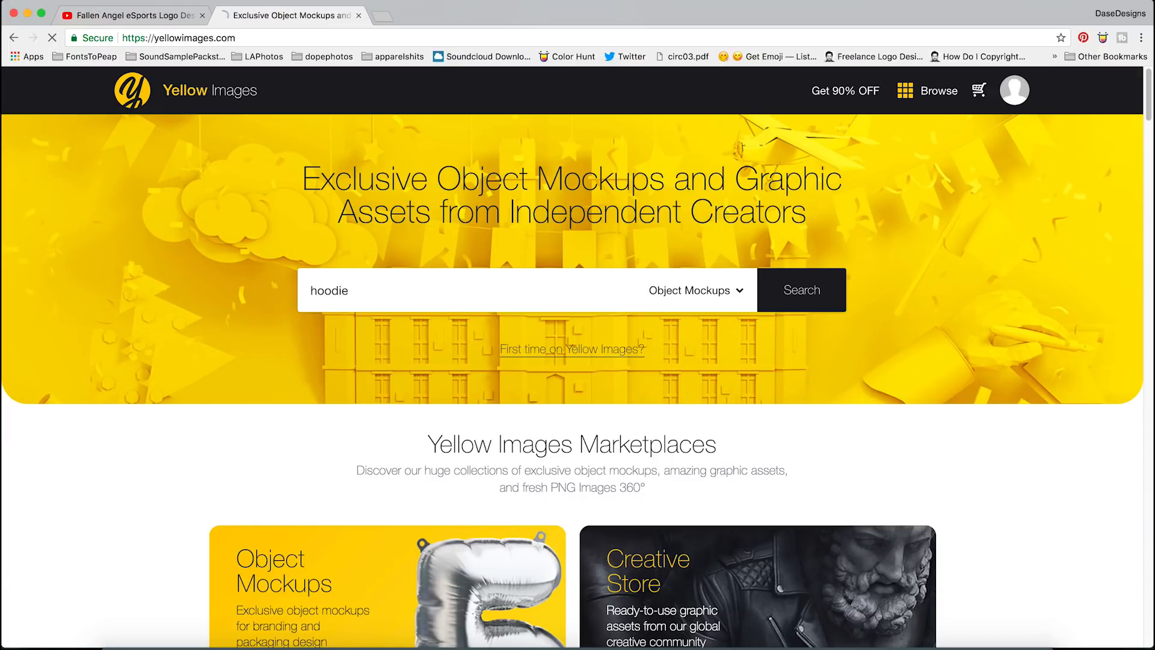
{"action": "type", "text": "odie"}
{"action": "key", "text": "Return"}
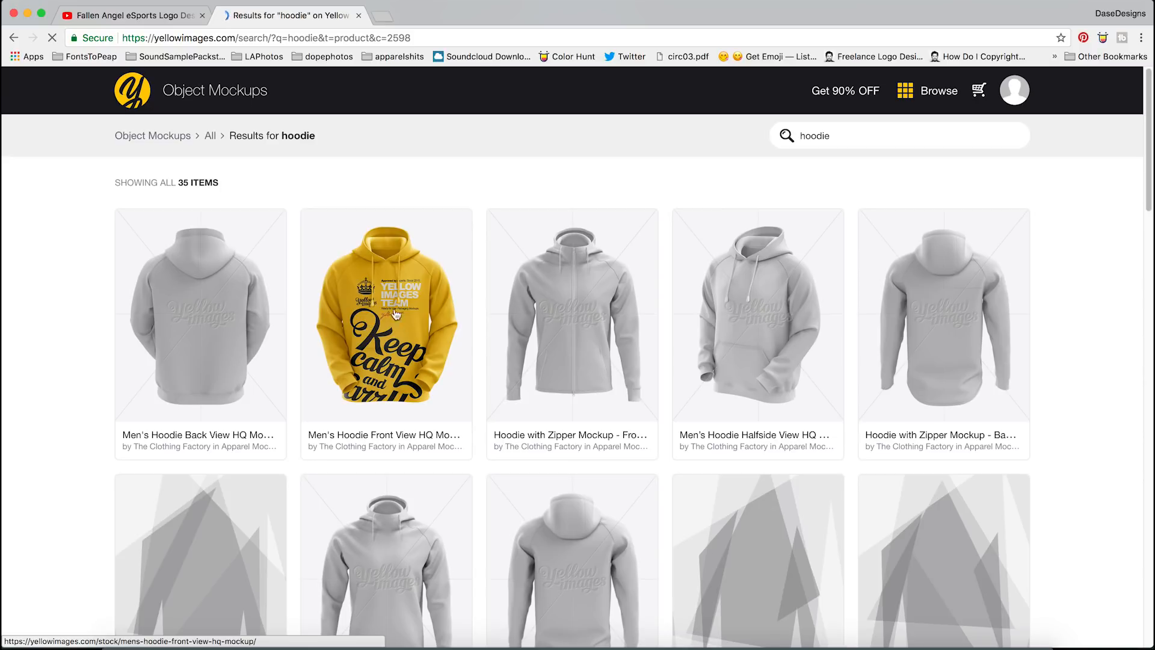
Step: View the details of the Men's Hoodie Front View HQ Mockup and the Men's Pullover Hoodie Mockup (Front View), closing each one
{"action": "left_click", "coordinate": [397, 298]}
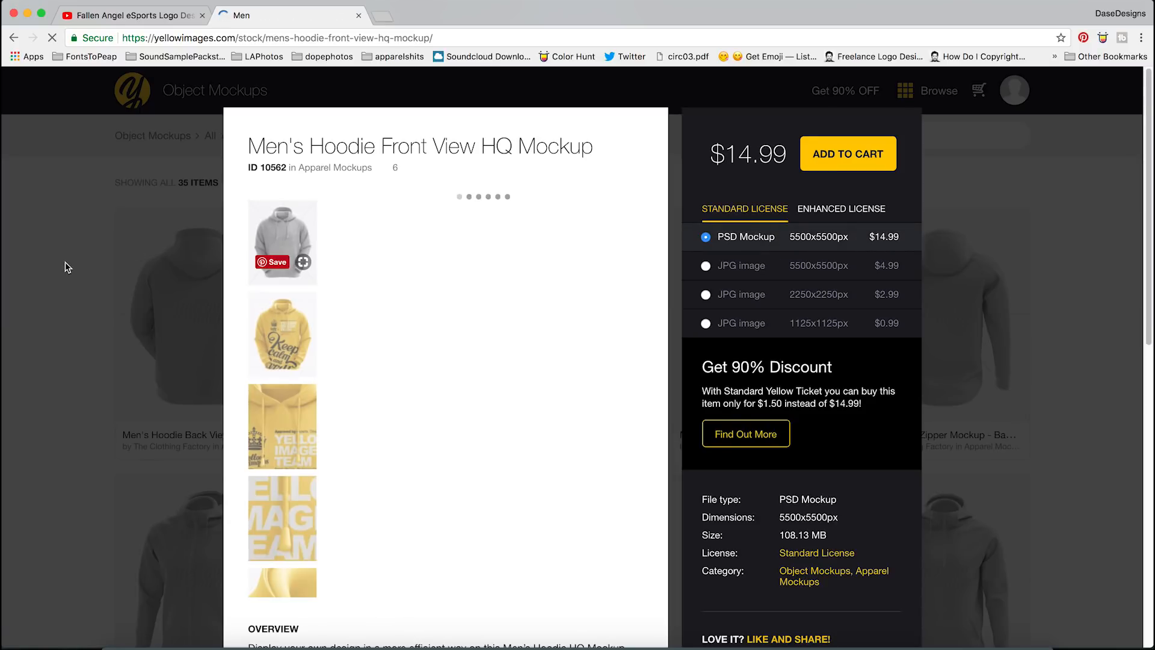
{"action": "left_click", "coordinate": [66, 263]}
{"action": "scroll", "coordinate": [662, 288], "scroll_direction": "down", "scroll_amount": 4}
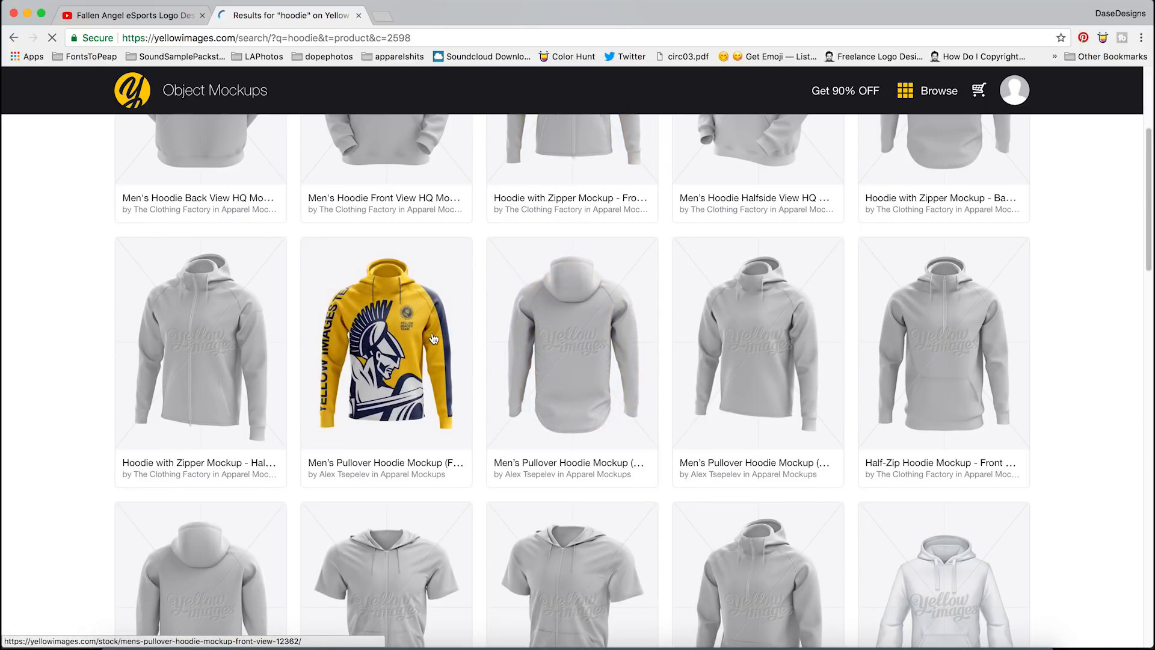
{"action": "left_click", "coordinate": [433, 337]}
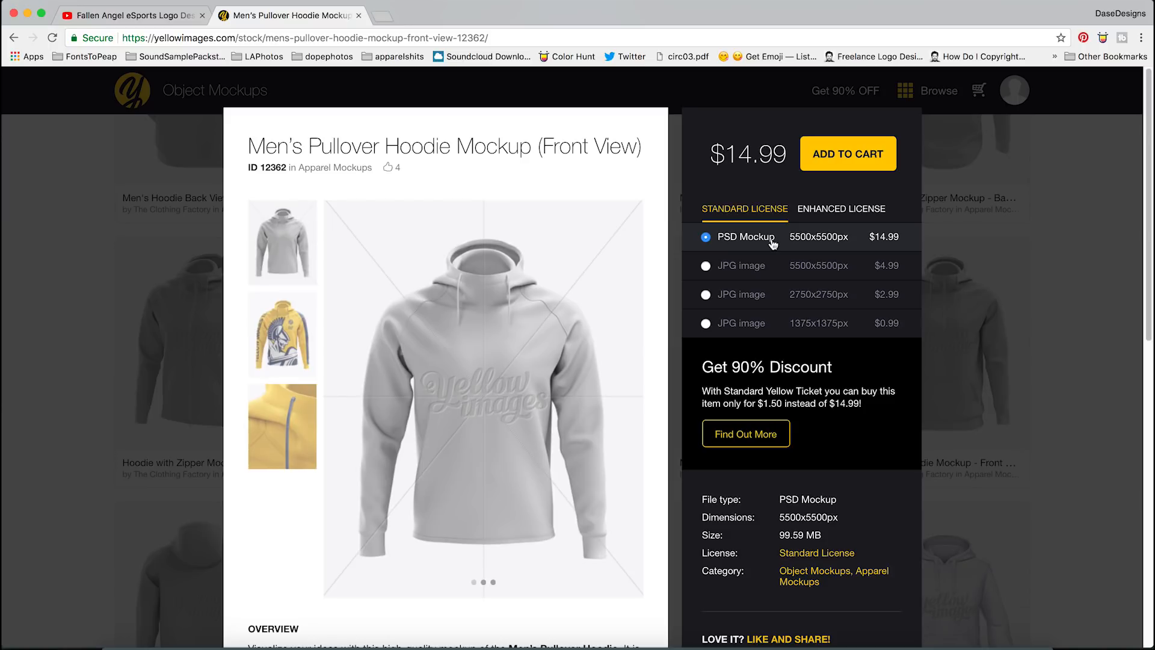
{"action": "left_click", "coordinate": [70, 250]}
{"action": "key", "text": "ctrl+shift+Tab"}
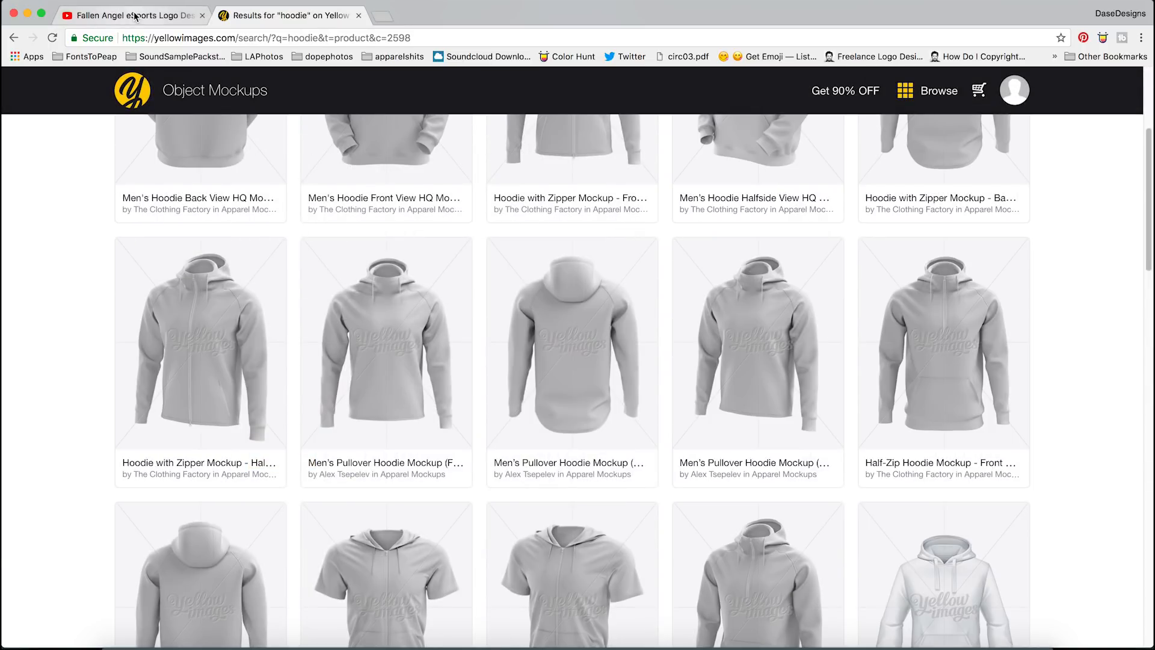
Step: Switch to Photoshop and close MascotMockup1920Post.psd without saving its changes
{"action": "left_click", "coordinate": [469, 644]}
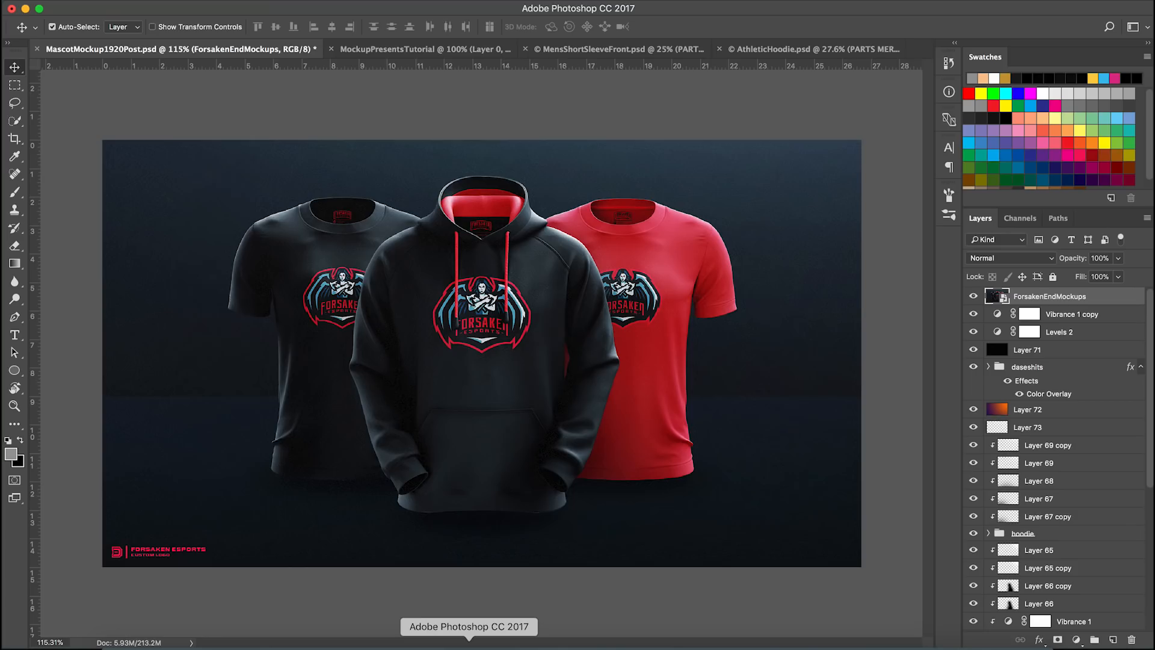
{"action": "left_click", "coordinate": [417, 49]}
{"action": "left_click", "coordinate": [37, 49]}
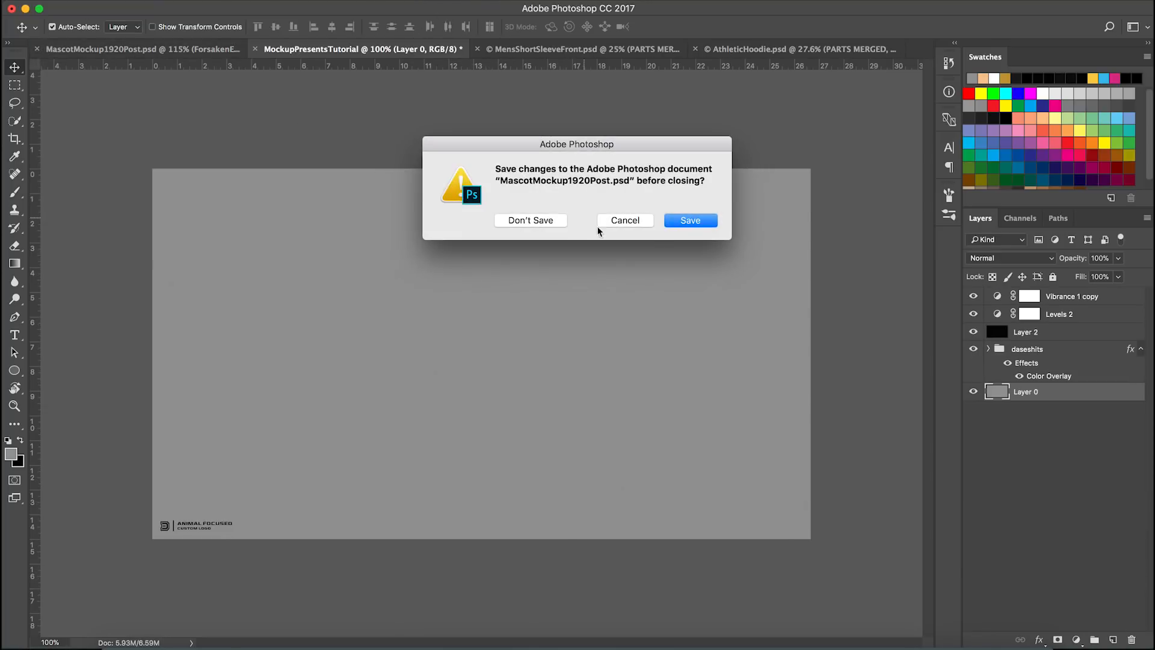
{"action": "left_click", "coordinate": [552, 220]}
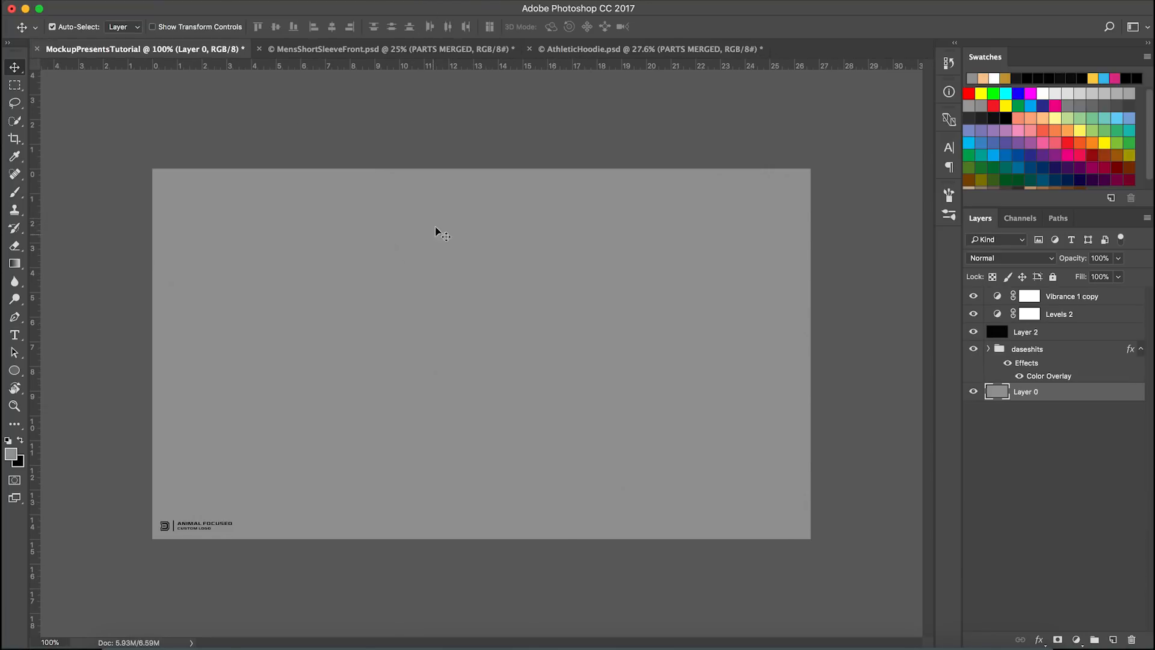
Step: In MensShortSleeveFront.psd, delete the clipped Layer 20 and its two copies, and collapse the shading, SMART and PARTS groups
{"action": "left_click", "coordinate": [333, 51]}
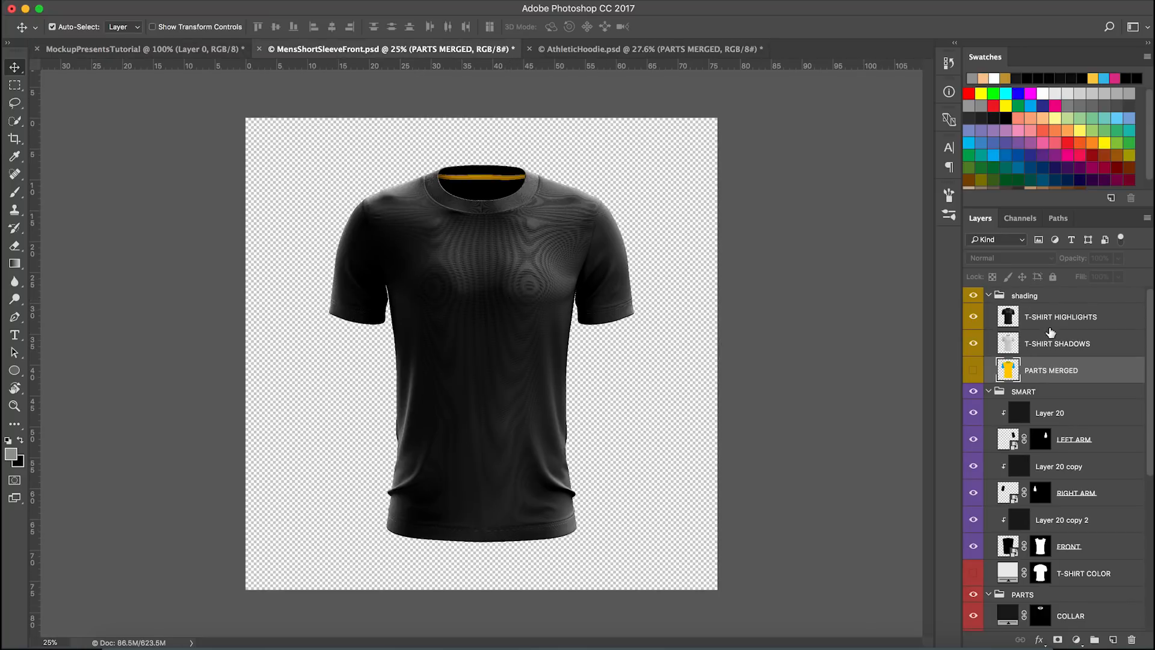
{"action": "left_click", "coordinate": [988, 295]}
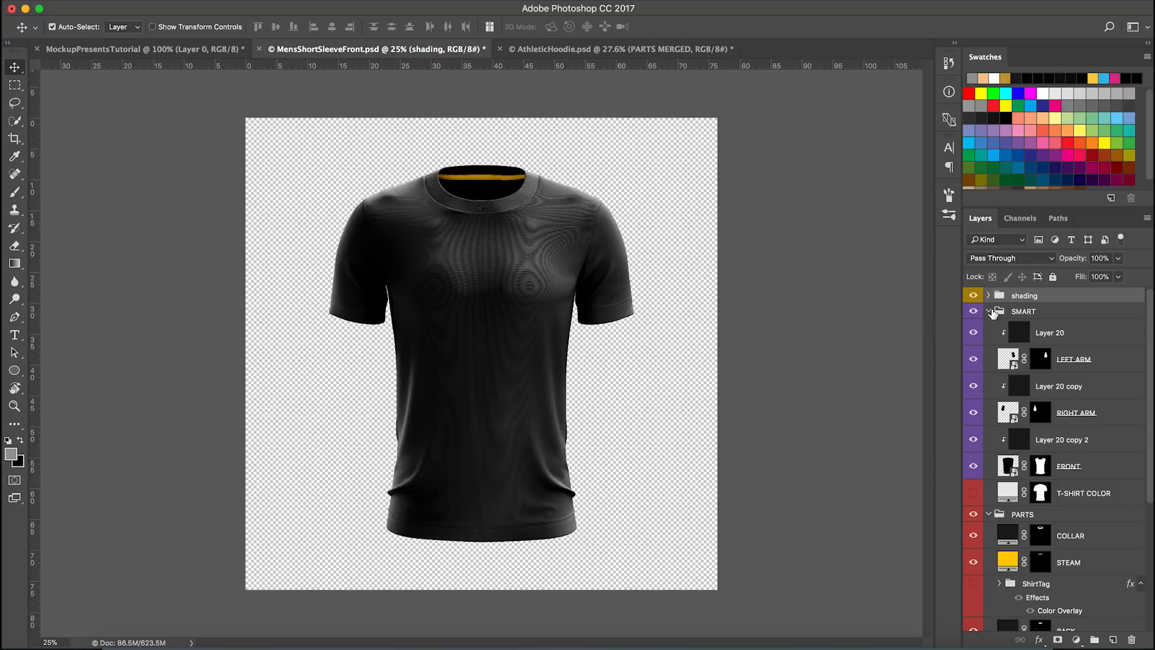
{"action": "left_click", "coordinate": [1050, 330]}
{"action": "left_click", "coordinate": [1054, 359]}
{"action": "key", "text": "Delete"}
{"action": "left_click", "coordinate": [1054, 386]}
{"action": "key", "text": "Delete"}
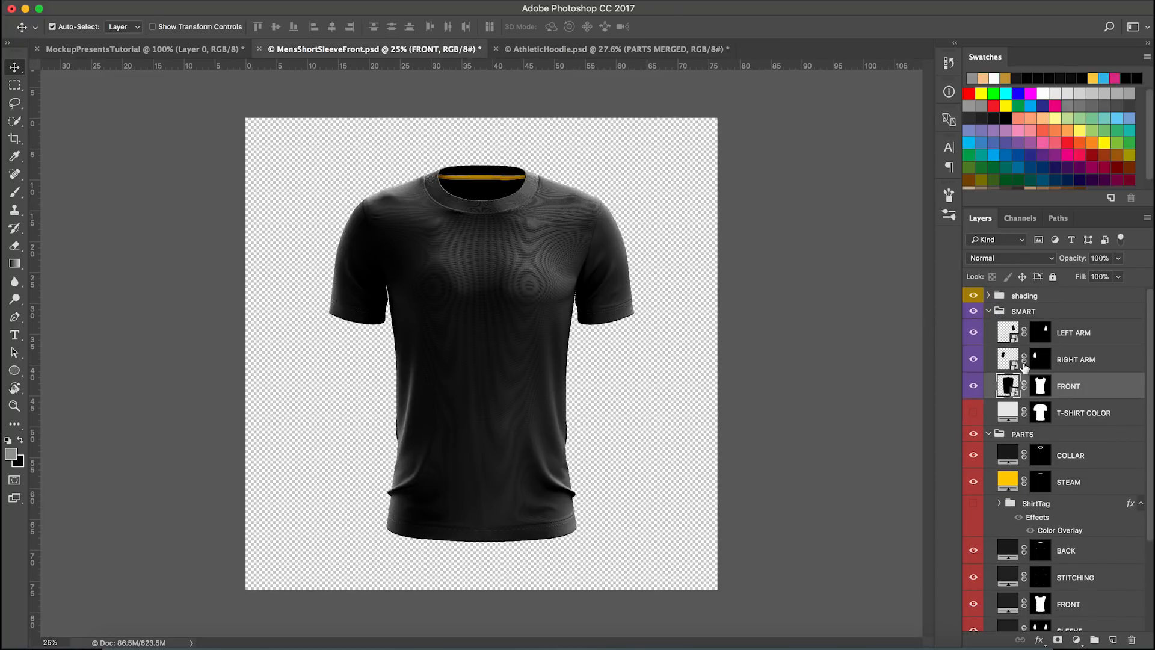
{"action": "left_click", "coordinate": [988, 311]}
{"action": "left_click", "coordinate": [988, 327]}
Step: Check the AthleticHoodie.psd mockup, and expand the shading and SMART groups in MensShortSleeveFront.psd
{"action": "left_click", "coordinate": [697, 50]}
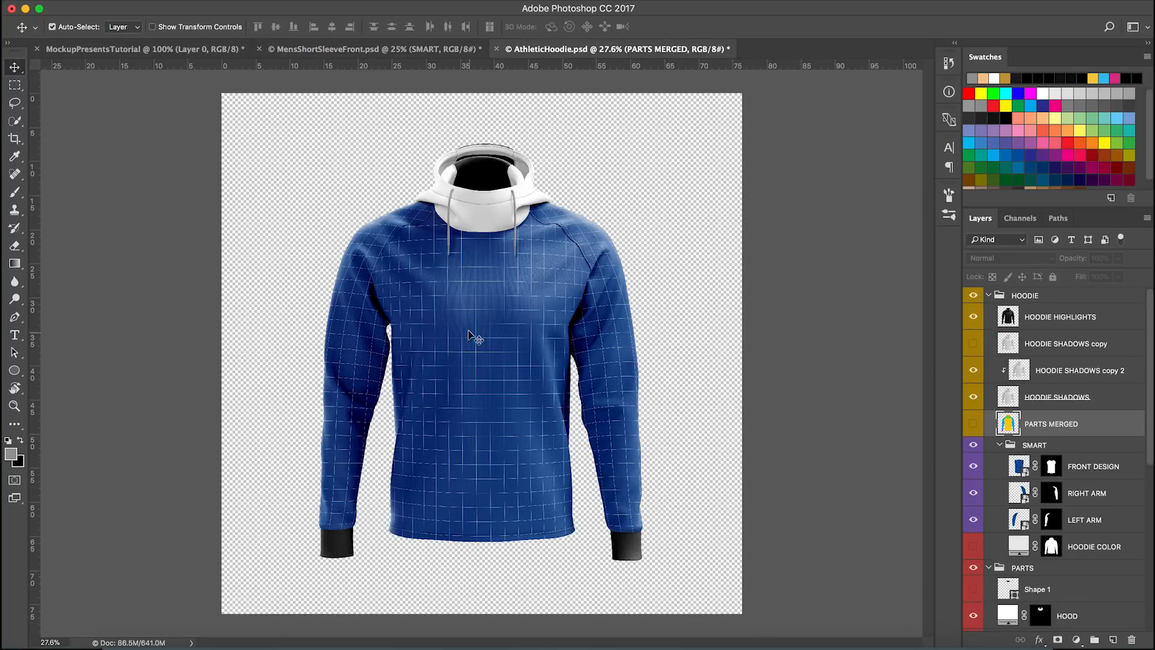
{"action": "left_click", "coordinate": [417, 53]}
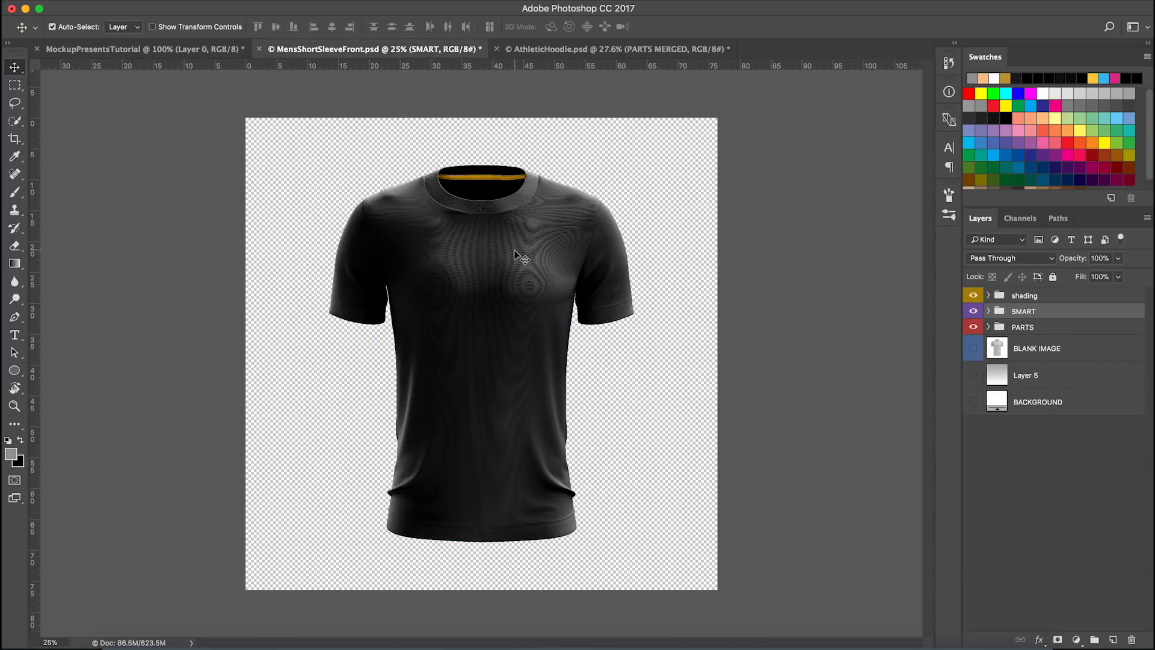
{"action": "key", "text": "super+0"}
{"action": "left_click", "coordinate": [984, 294]}
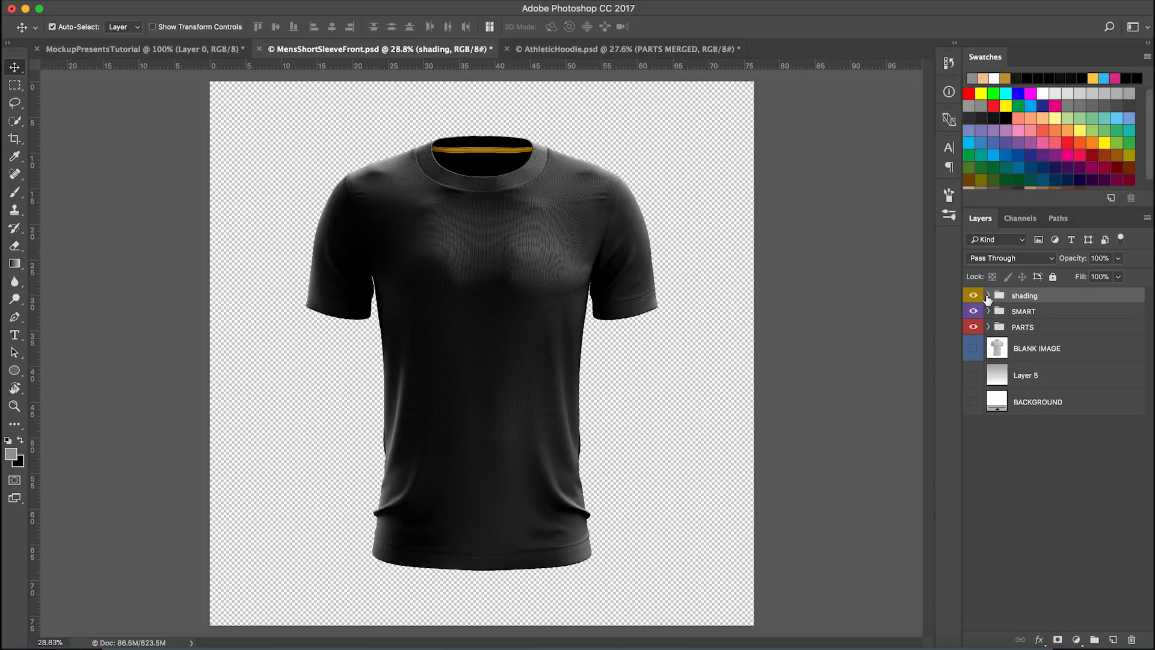
{"action": "left_click", "coordinate": [987, 295]}
{"action": "left_click", "coordinate": [988, 392]}
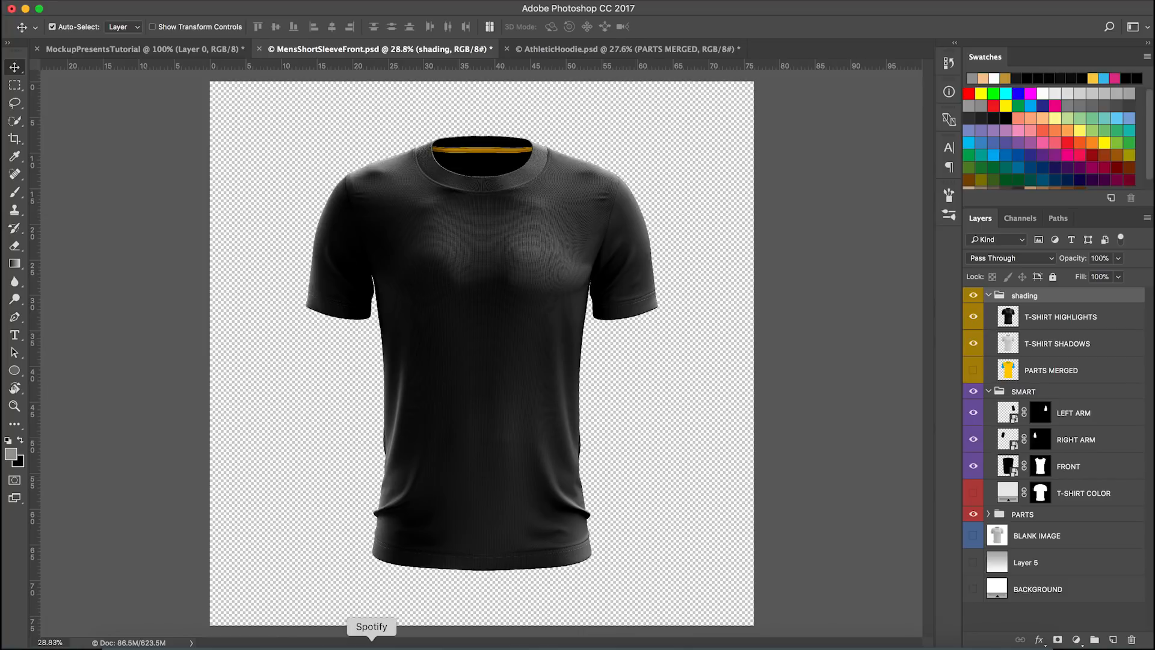
Step: Switch to Illustrator and copy the full-colour Animal Focused owl logo group
{"action": "left_click", "coordinate": [420, 646]}
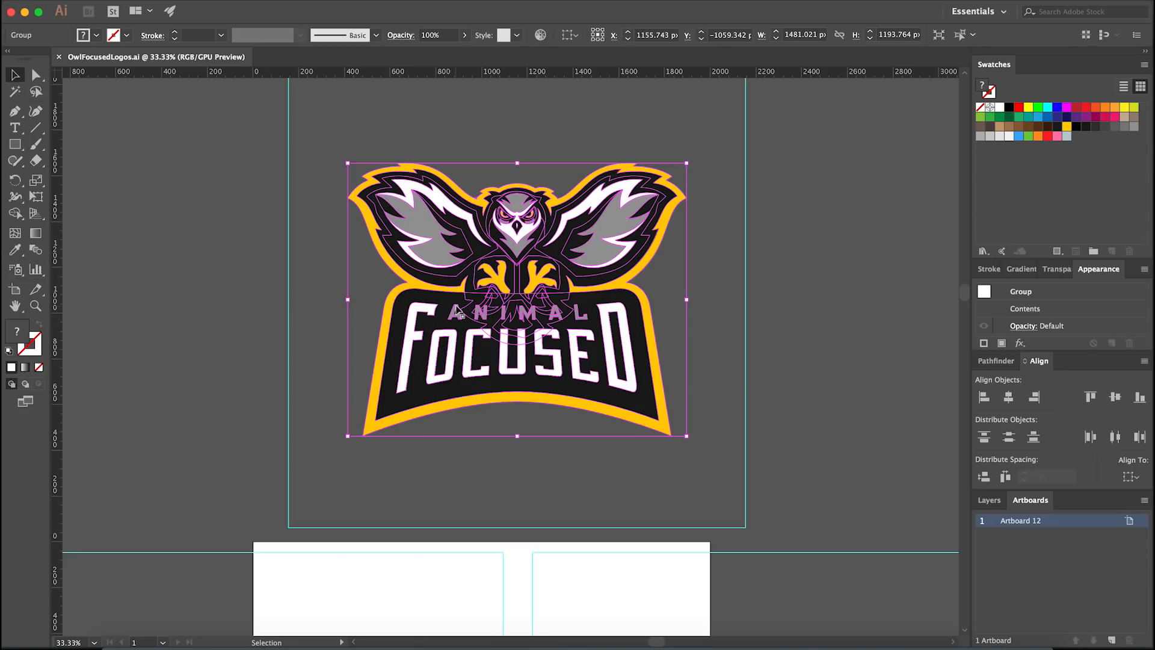
{"action": "left_click", "coordinate": [498, 455]}
{"action": "left_click", "coordinate": [504, 321]}
{"action": "key", "text": "super+c"}
Step: Paste the owl logo above the PARTS MERGED layer of the T-shirt mockup in Photoshop, scaled down and centred on the chest
{"action": "left_click", "coordinate": [467, 646]}
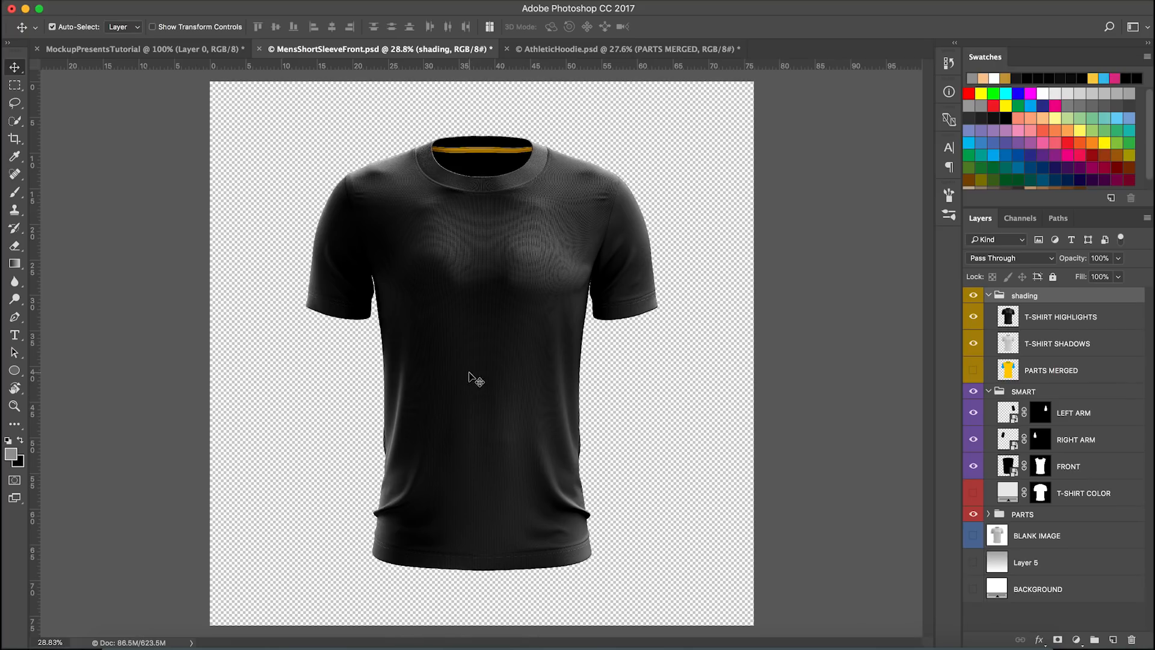
{"action": "left_click", "coordinate": [1053, 366]}
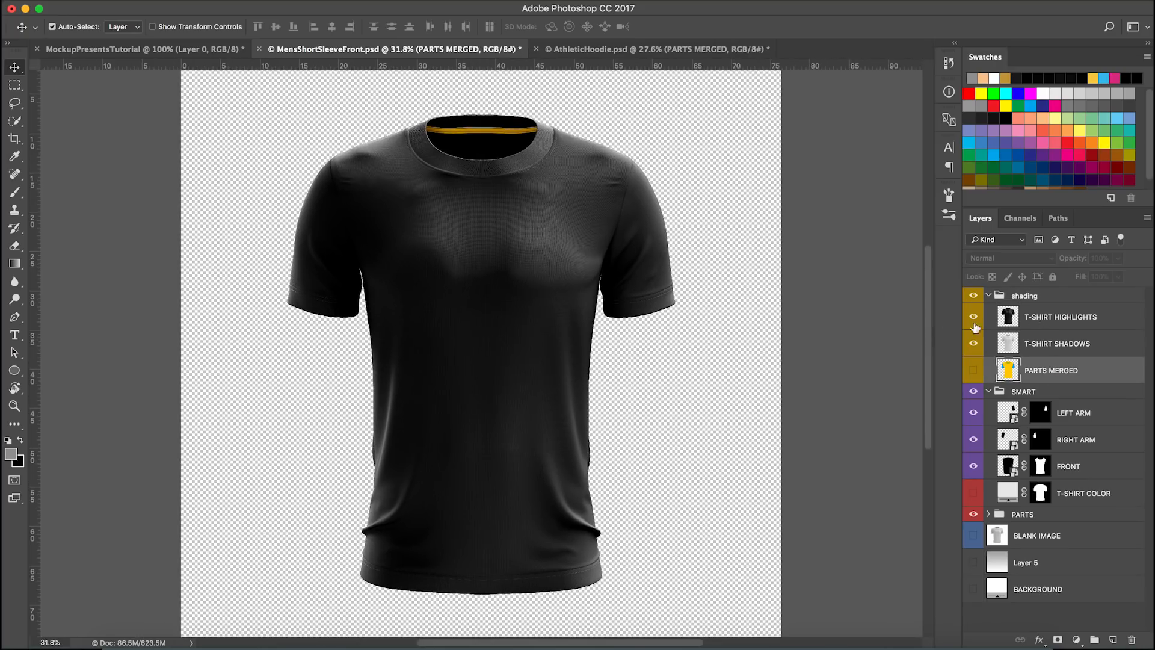
{"action": "key", "text": "super+v"}
{"action": "key", "text": "Return"}
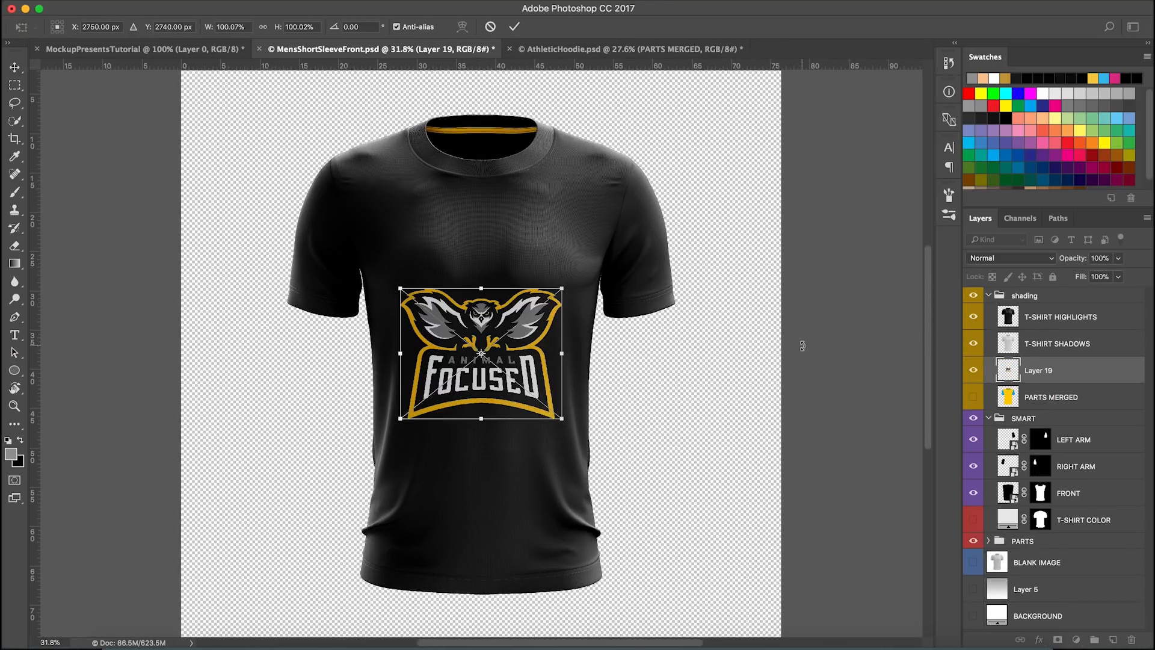
{"action": "scroll", "coordinate": [552, 398], "scroll_direction": "up", "scroll_amount": 1}
{"action": "left_click_drag", "start_coordinate": [569, 424], "coordinate": [552, 346]}
{"action": "key", "text": "Return"}
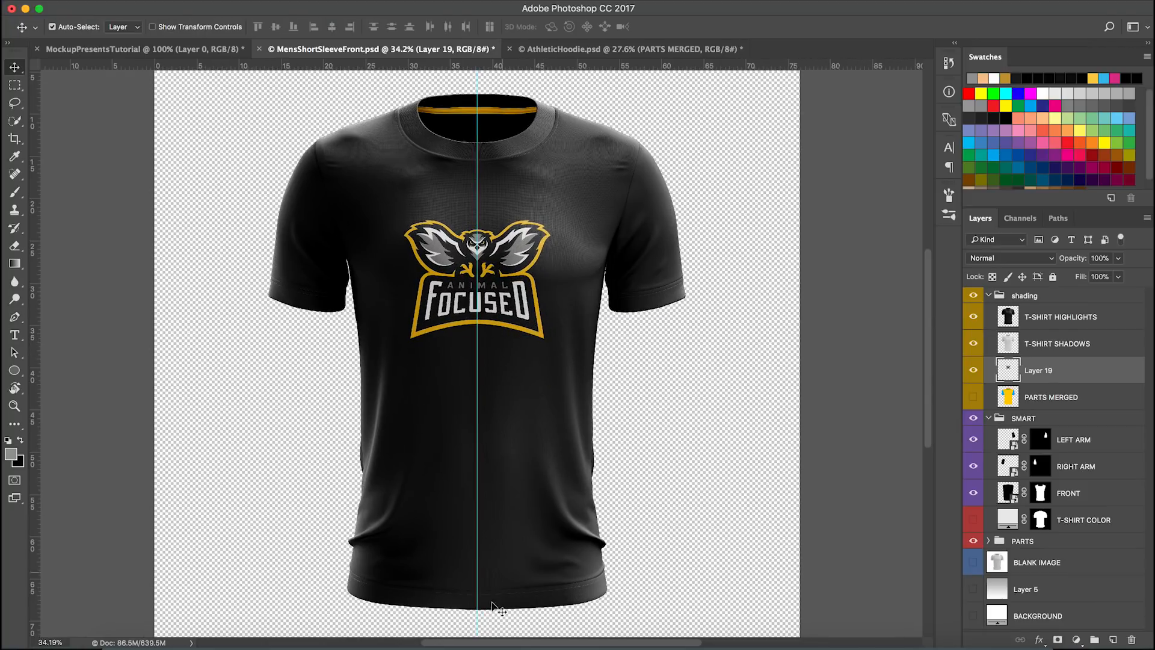
Step: Switch to Illustrator, deselect the full-colour logo, and select the dark Animal Focused wordmark group
{"action": "left_click", "coordinate": [438, 643]}
{"action": "key", "text": "super+minus"}
{"action": "key", "text": "super+minus"}
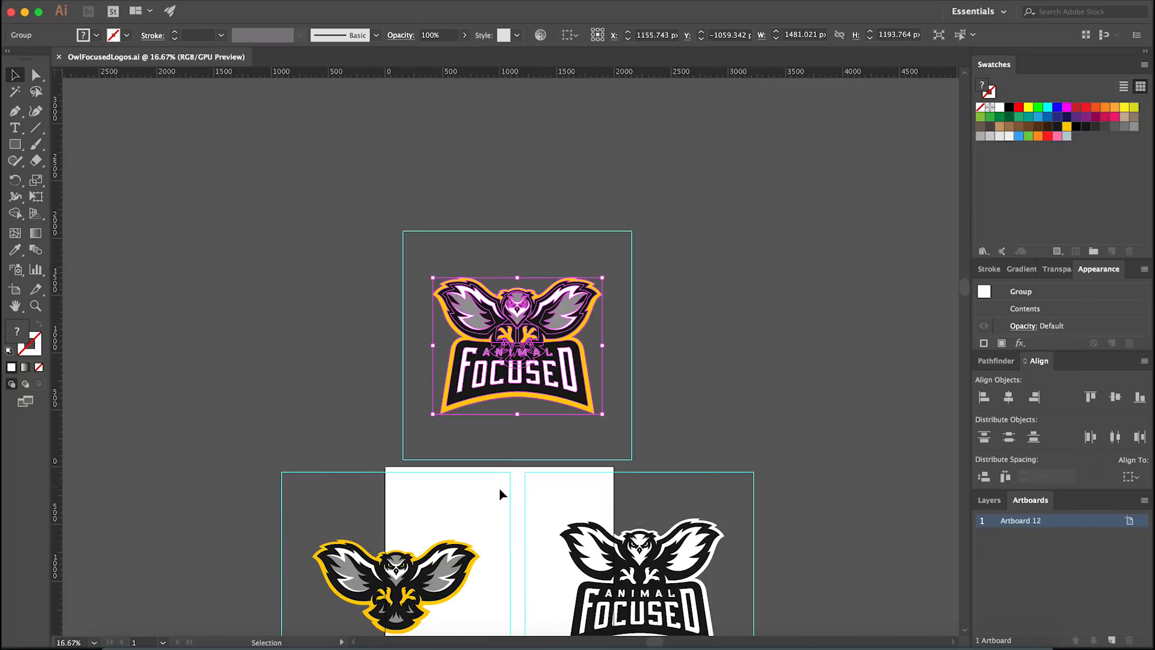
{"action": "left_click", "coordinate": [489, 533]}
{"action": "scroll", "coordinate": [484, 421], "scroll_direction": "down", "scroll_amount": 5}
{"action": "key", "text": "super+plus"}
{"action": "key", "text": "super+plus"}
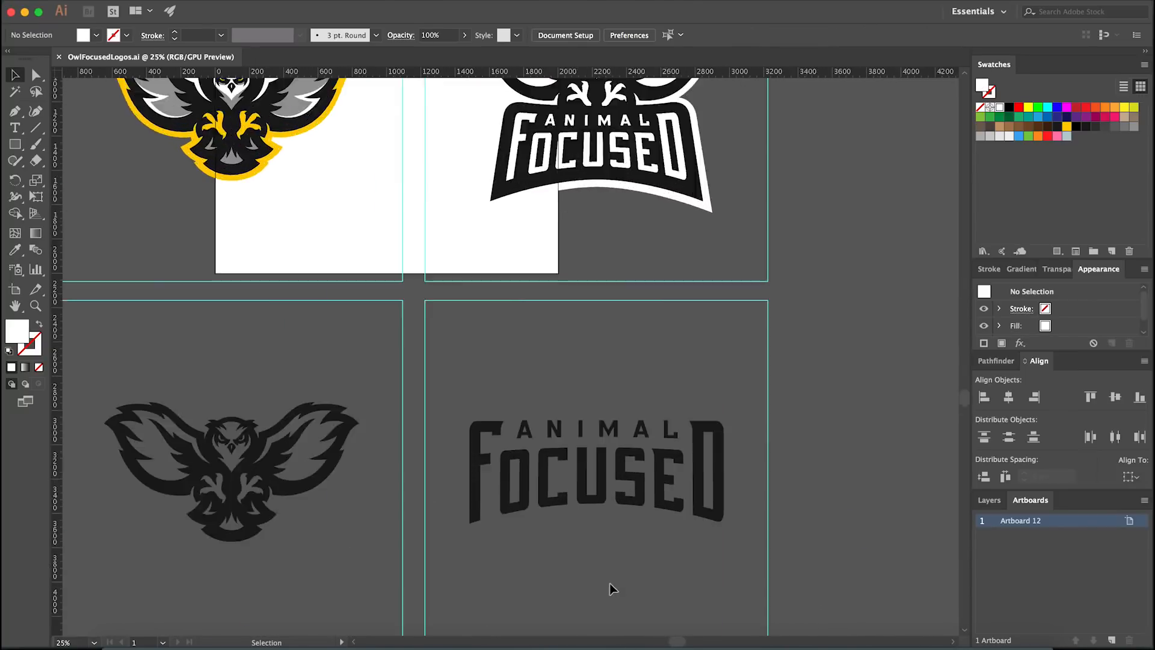
{"action": "left_click", "coordinate": [606, 512]}
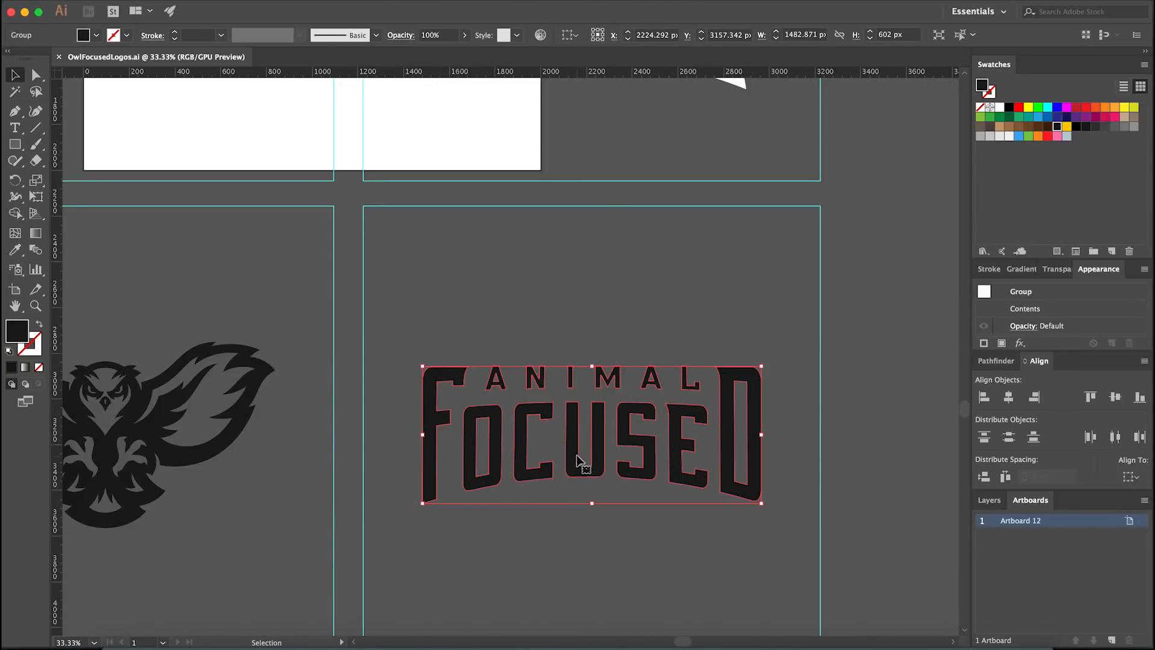
{"action": "key", "text": "super+minus"}
{"action": "key", "text": "super+minus"}
{"action": "key", "text": "super+plus"}
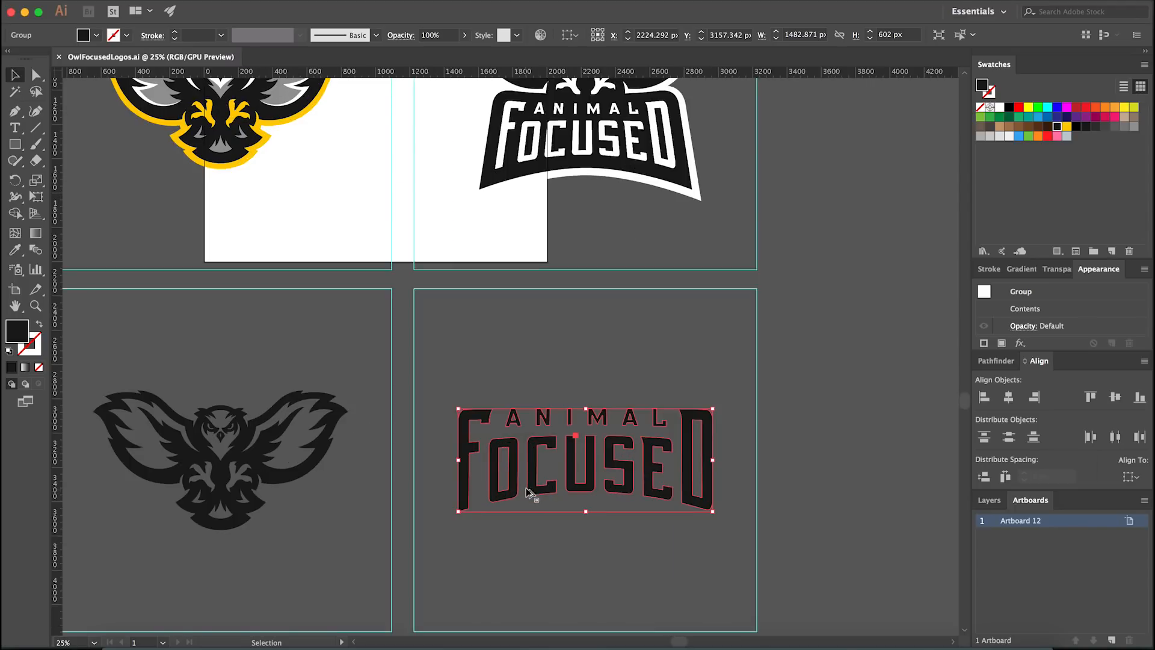
Step: Return to Photoshop, expand the PARTS group, and check the fill colour of its BACK layer
{"action": "left_click", "coordinate": [471, 639]}
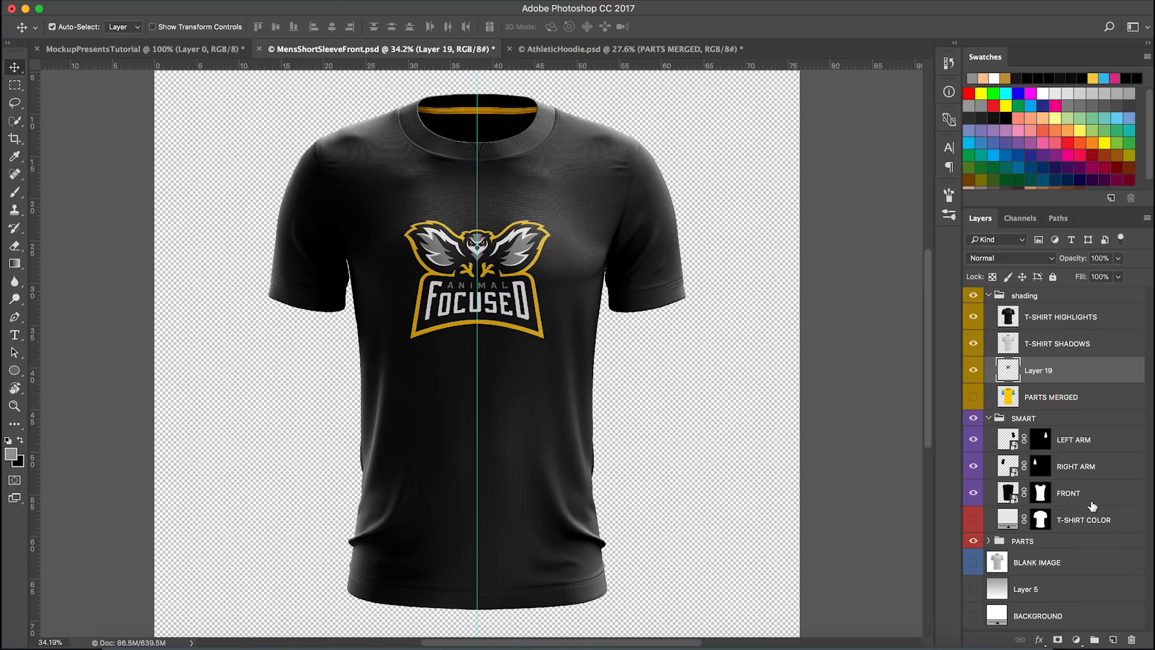
{"action": "left_click", "coordinate": [988, 541]}
{"action": "scroll", "coordinate": [1031, 495], "scroll_direction": "down", "scroll_amount": 3}
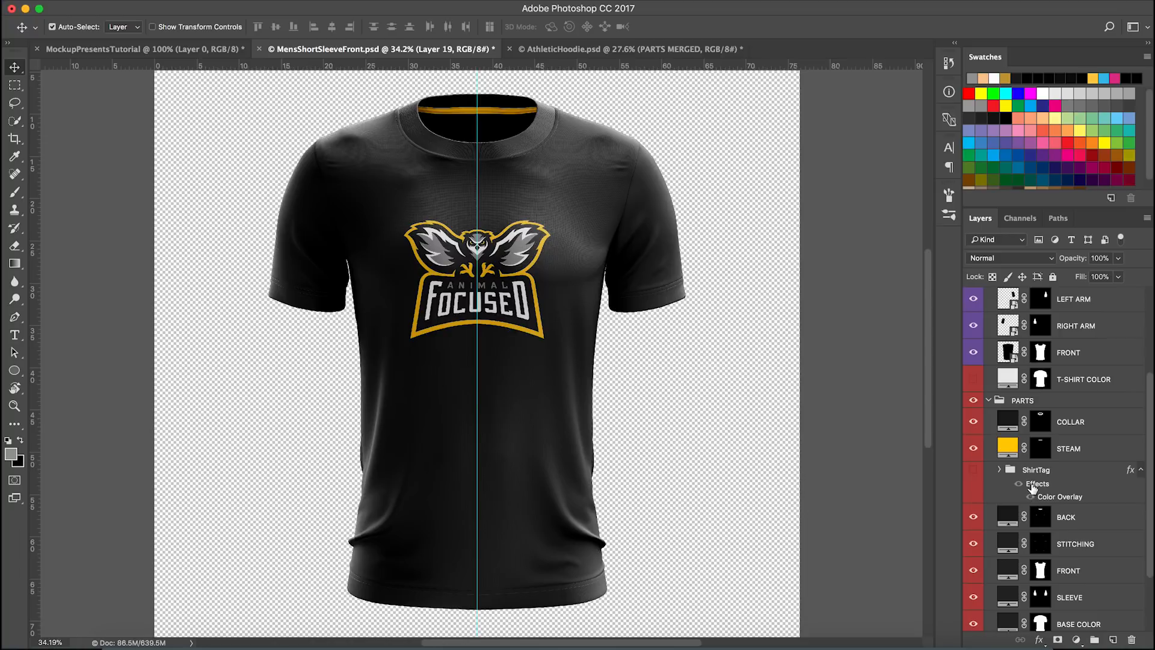
{"action": "left_click", "coordinate": [1092, 520]}
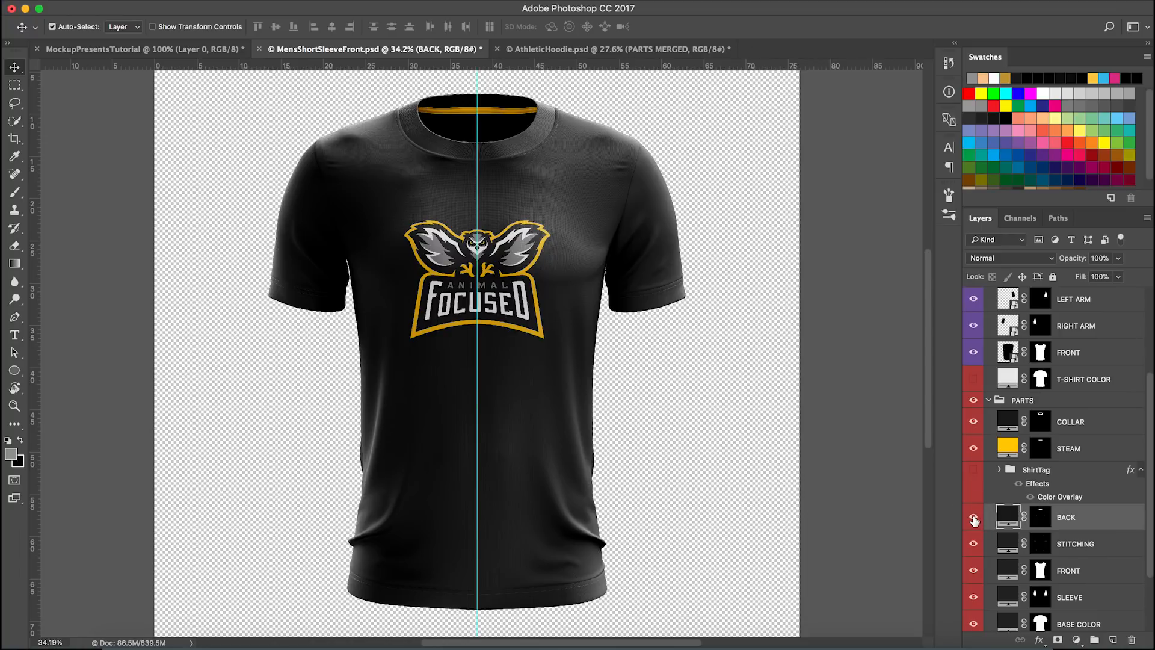
{"action": "double_click", "coordinate": [1002, 519]}
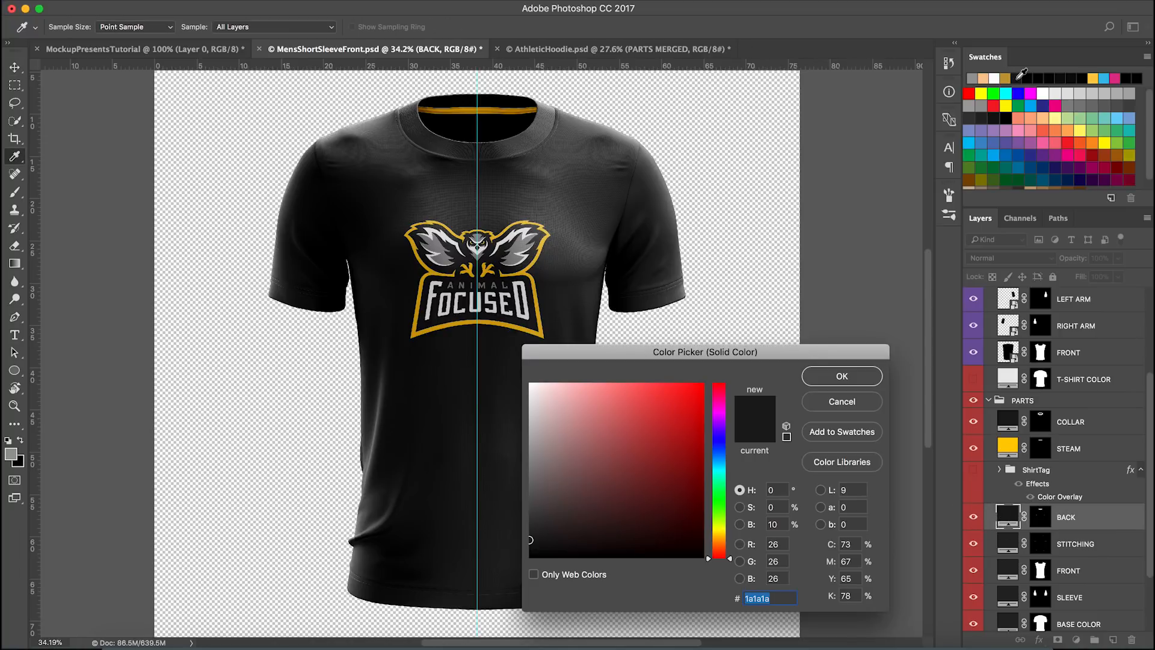
{"action": "left_click", "coordinate": [841, 376]}
Step: Duplicate the owl logo layer above the shading group and enlarge the copy to nearly the full width of the chest
{"action": "scroll", "coordinate": [1043, 467], "scroll_direction": "up", "scroll_amount": 3}
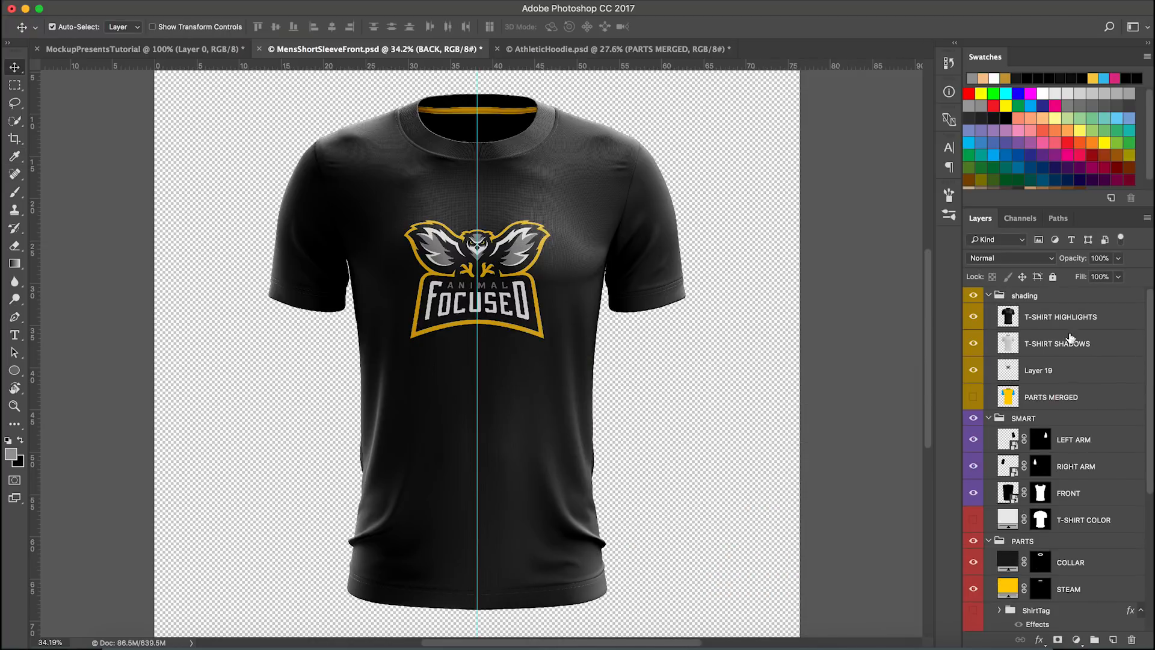
{"action": "left_click", "coordinate": [1067, 296]}
{"action": "left_click_drag", "start_coordinate": [1070, 372], "coordinate": [1067, 293]}
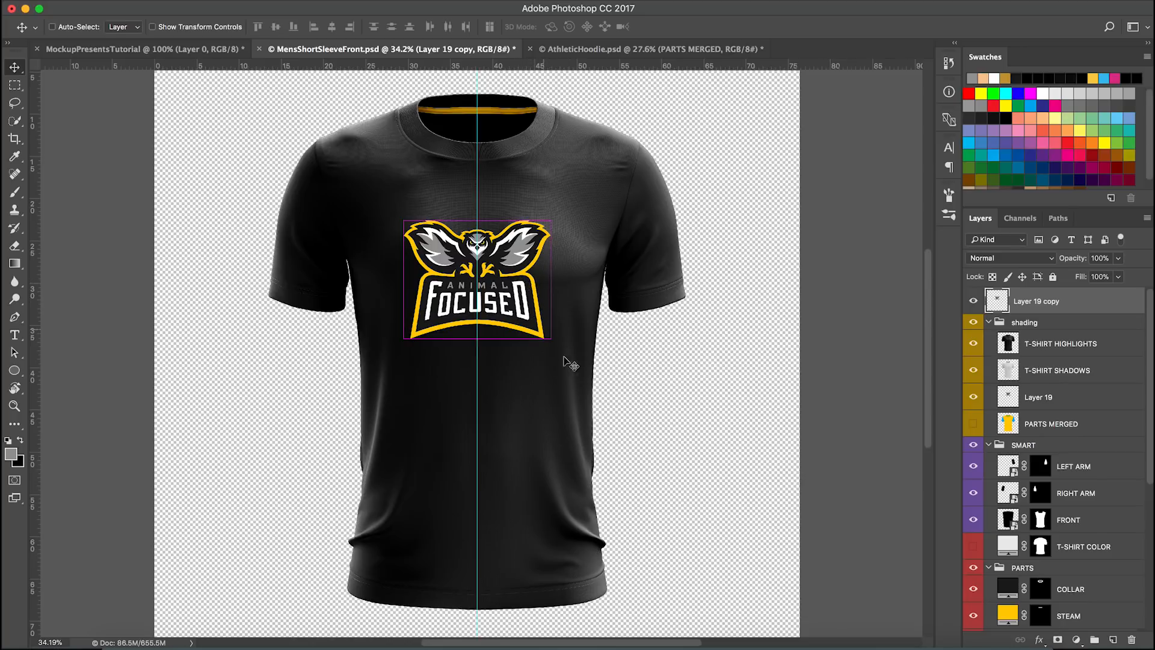
{"action": "key", "text": "ctrl+t"}
{"action": "left_click_drag", "start_coordinate": [548, 337], "coordinate": [584, 397]}
{"action": "key", "text": "Return"}
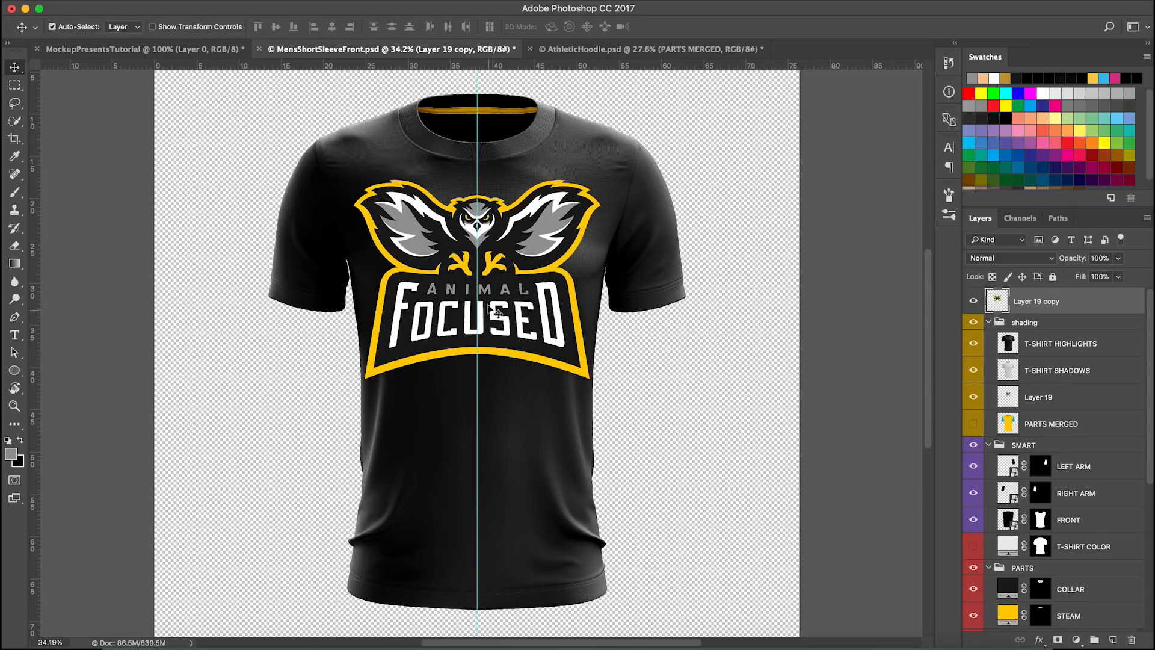
Step: Sample the enlarged logo's dark, grey, white and yellow colours with the Eyedropper, and delete the logo copy
{"action": "scroll", "coordinate": [481, 249], "scroll_direction": "up", "scroll_amount": 2}
{"action": "key", "text": "i"}
{"action": "scroll", "coordinate": [499, 227], "scroll_direction": "up", "scroll_amount": 5}
{"action": "left_click", "coordinate": [580, 205]}
{"action": "left_click", "coordinate": [532, 204]}
{"action": "left_click", "coordinate": [556, 147]}
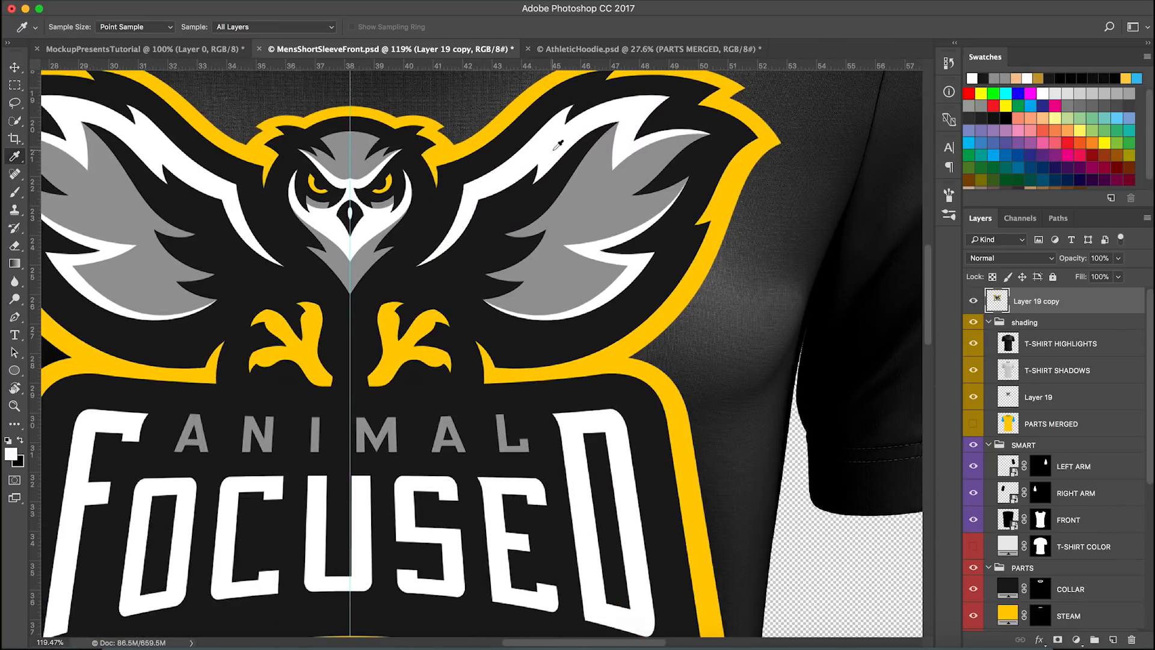
{"action": "left_click", "coordinate": [424, 324]}
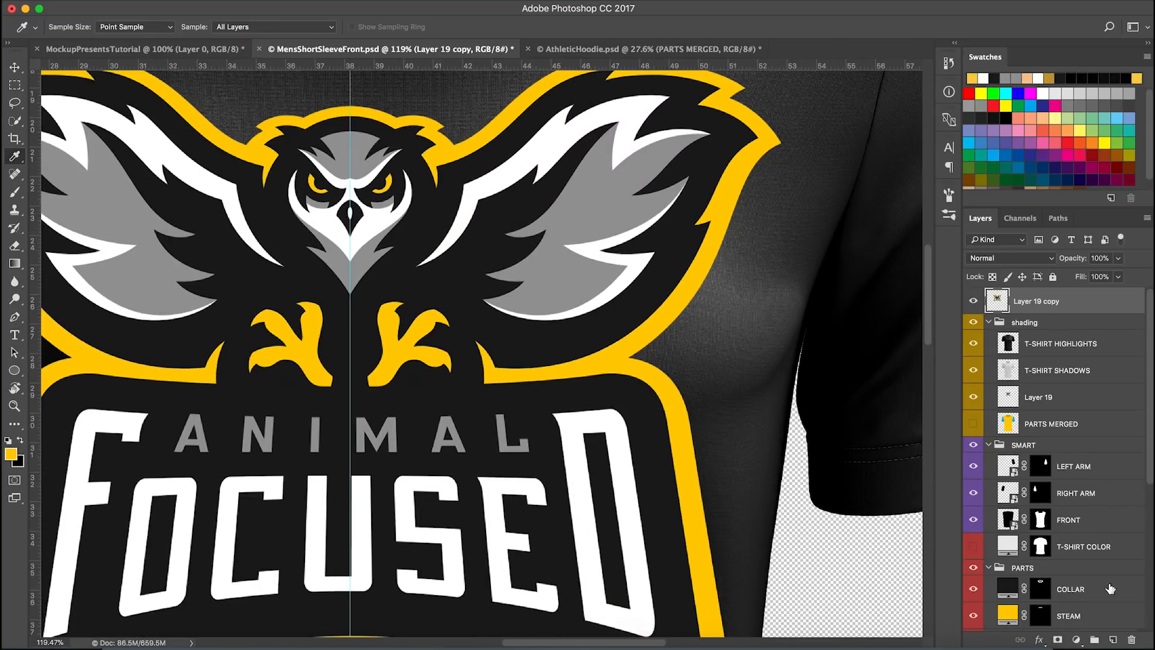
{"action": "left_click", "coordinate": [1131, 639]}
Step: Copy the Animal Focused wordmark from Illustrator and paste it into Photoshop as pixels above the BACK layer in the PARTS group
{"action": "scroll", "coordinate": [1046, 504], "scroll_direction": "down", "scroll_amount": 5}
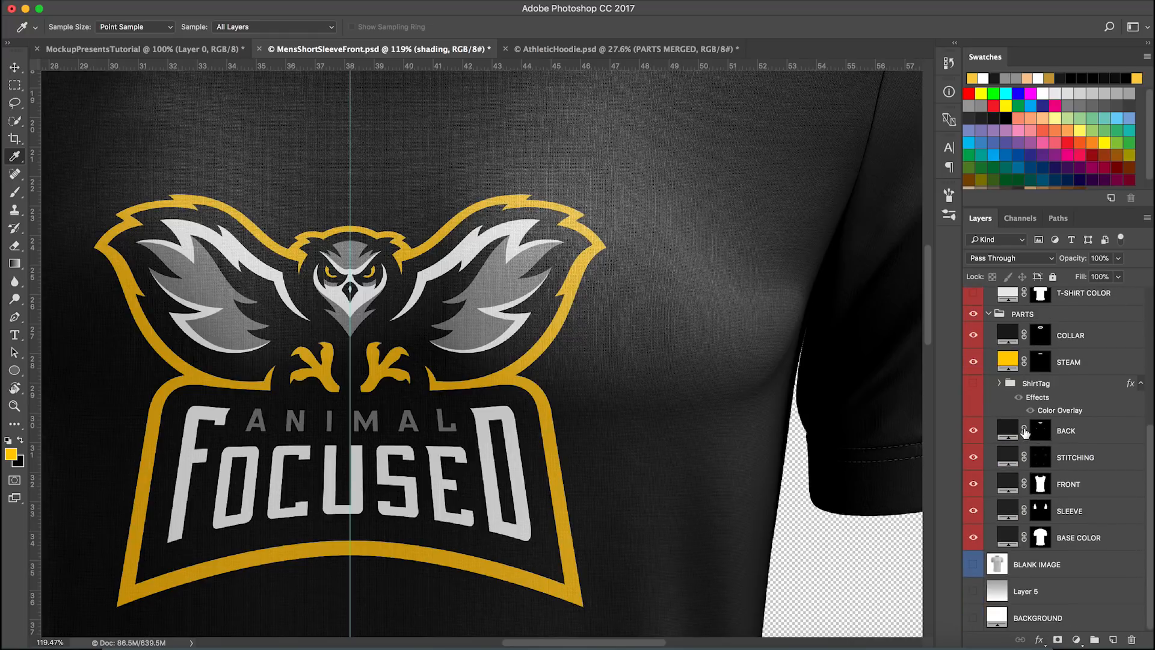
{"action": "left_click", "coordinate": [420, 647]}
{"action": "key", "text": "super+c"}
{"action": "left_click", "coordinate": [469, 645]}
{"action": "left_click", "coordinate": [1076, 435]}
{"action": "key", "text": "super+v"}
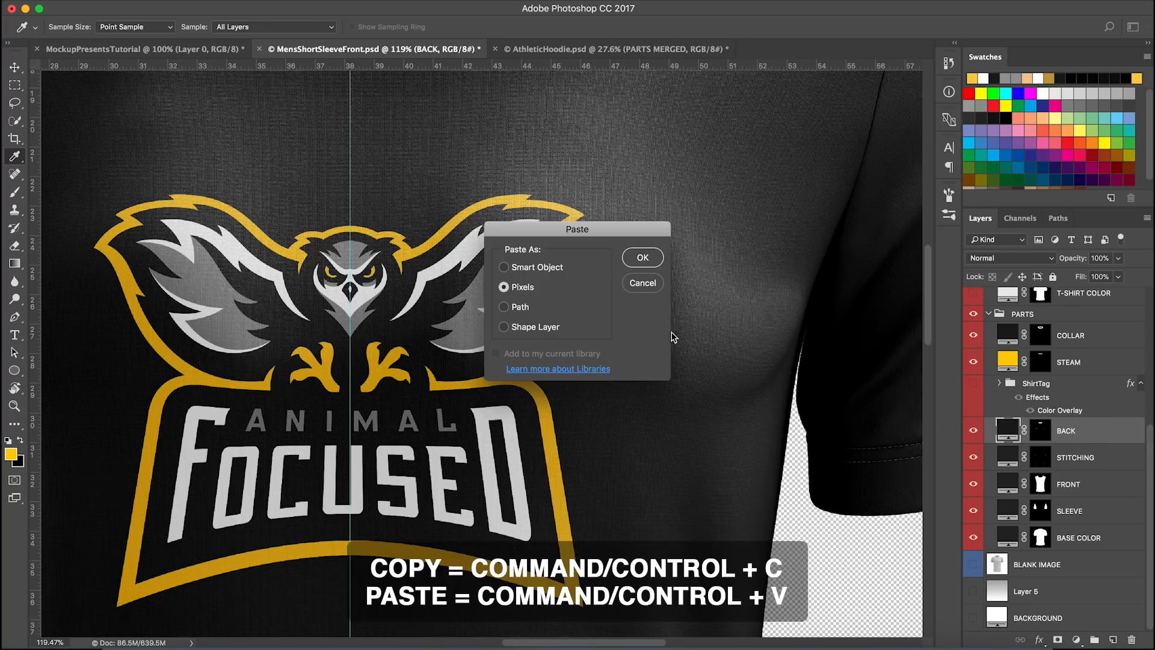
{"action": "left_click", "coordinate": [652, 265]}
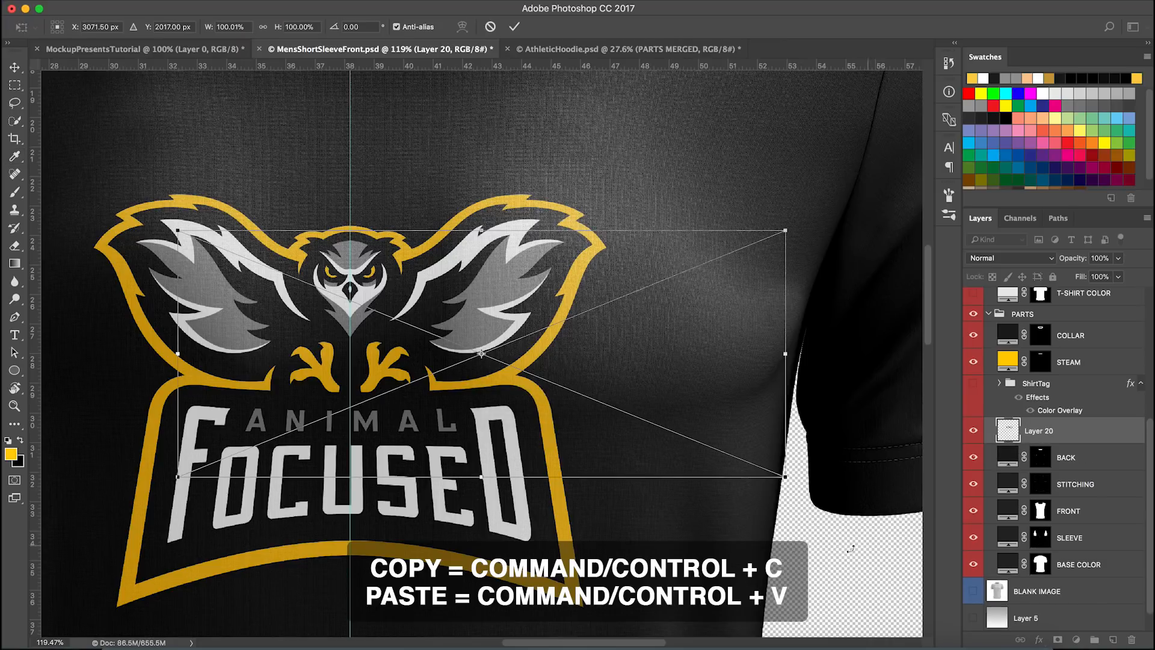
Step: Scale the pasted wordmark to about 31.7% and centre it on the guide inside the shirt's neck opening
{"action": "scroll", "coordinate": [803, 562], "scroll_direction": "down", "scroll_amount": 5}
{"action": "left_click_drag", "start_coordinate": [637, 493], "coordinate": [557, 229]}
{"action": "left_click_drag", "start_coordinate": [707, 257], "coordinate": [590, 181]}
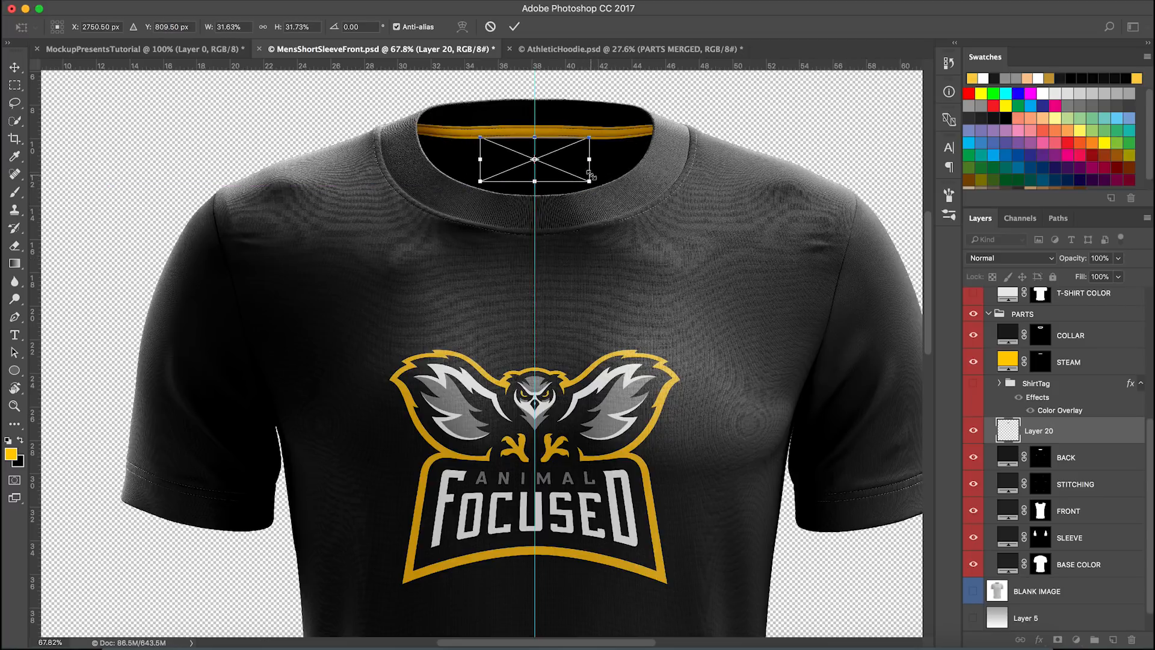
{"action": "key", "text": "Return"}
{"action": "key", "text": "i"}
{"action": "key", "text": "v"}
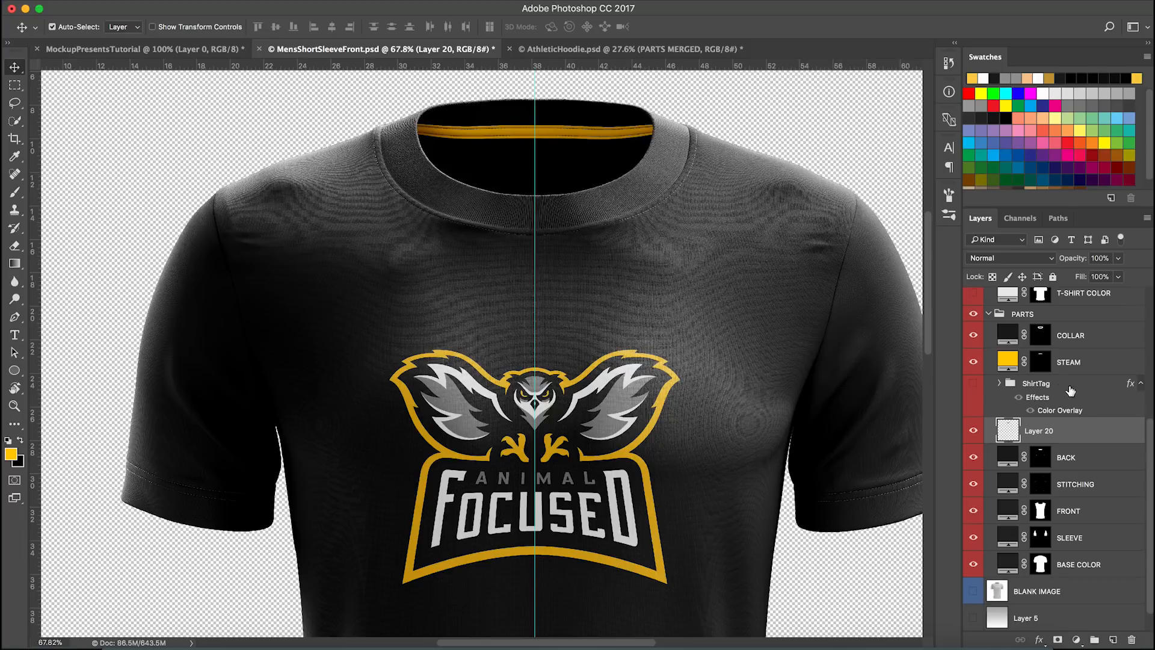
Step: Add a Color Overlay to the neck wordmark layer using the sampled yellow swatch
{"action": "double_click", "coordinate": [1083, 427]}
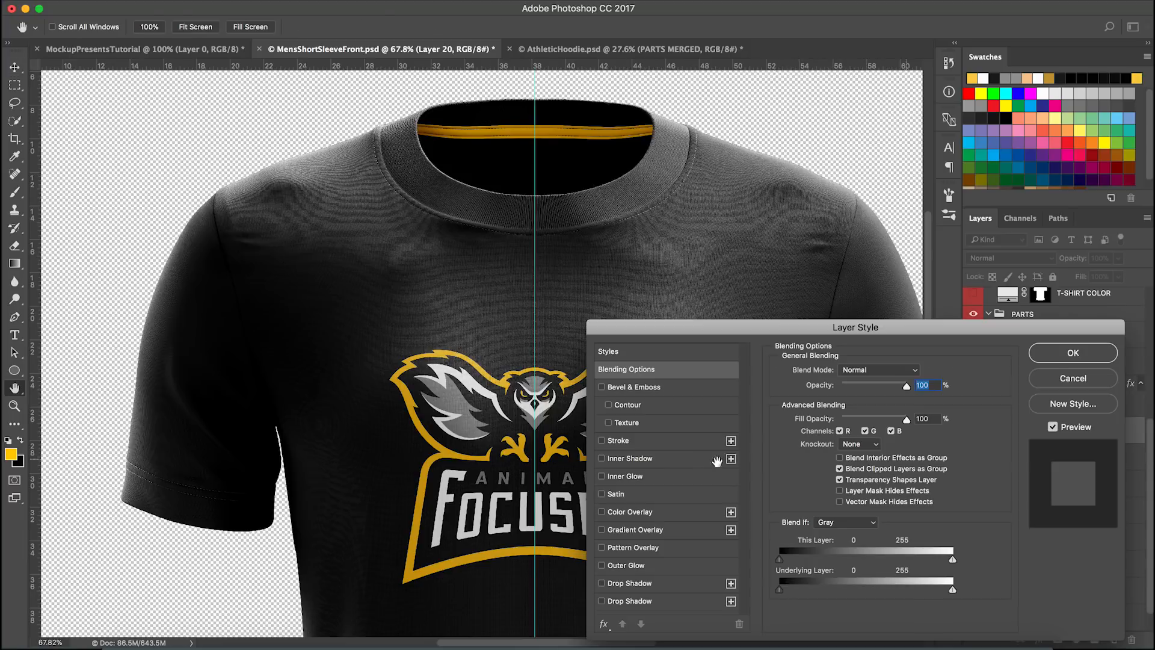
{"action": "left_click", "coordinate": [689, 515]}
{"action": "left_click", "coordinate": [914, 371]}
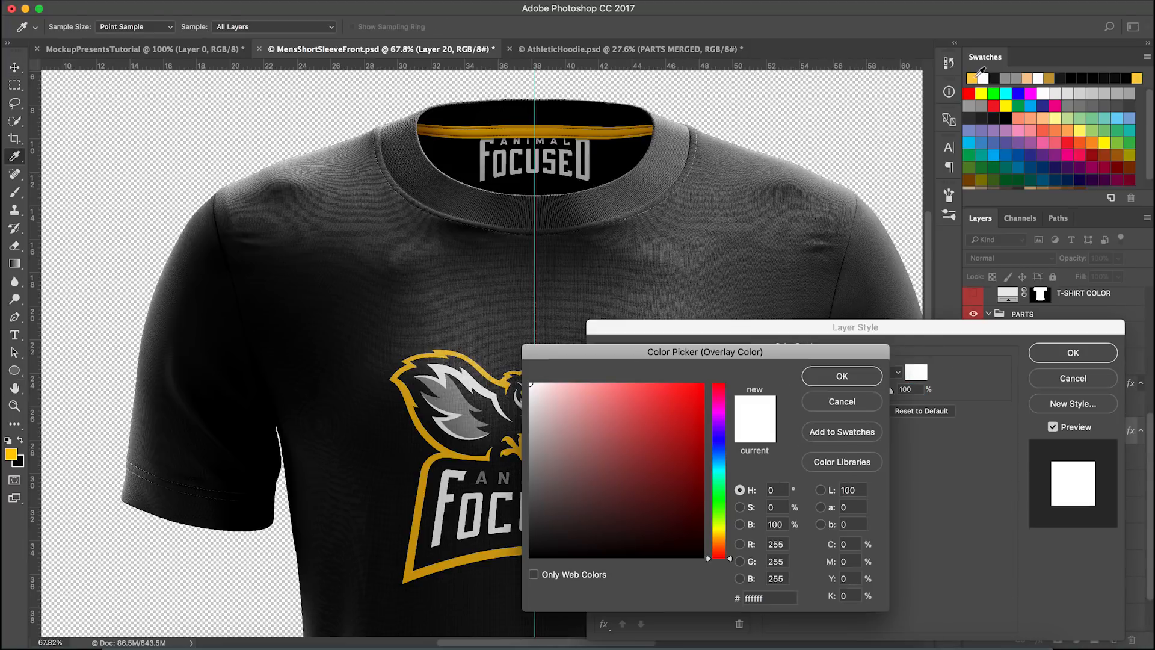
{"action": "left_click", "coordinate": [973, 79]}
{"action": "left_click", "coordinate": [841, 376]}
{"action": "left_click", "coordinate": [1072, 352]}
Step: Scale the yellow neck wordmark down further, keeping it centred on the guide below the yellow neck seam
{"action": "key", "text": "ctrl+t"}
{"action": "scroll", "coordinate": [593, 174], "scroll_direction": "up", "scroll_amount": 5}
{"action": "left_click_drag", "start_coordinate": [596, 247], "coordinate": [573, 237]}
{"action": "left_click_drag", "start_coordinate": [535, 174], "coordinate": [540, 226]}
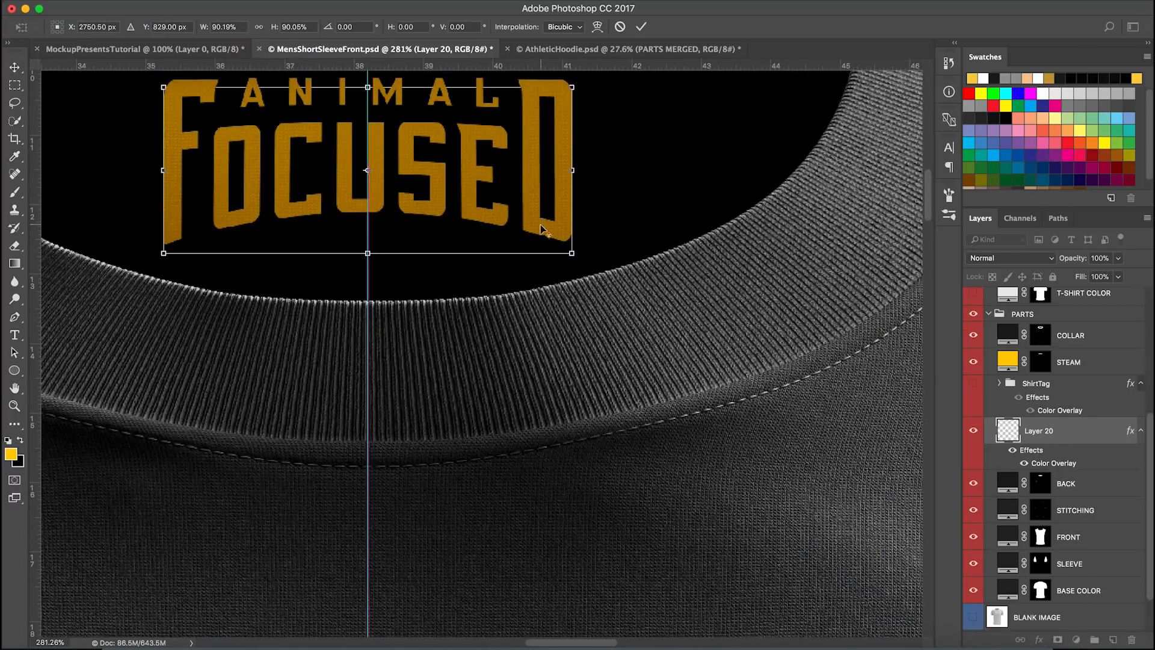
{"action": "scroll", "coordinate": [540, 229], "scroll_direction": "down", "scroll_amount": 4}
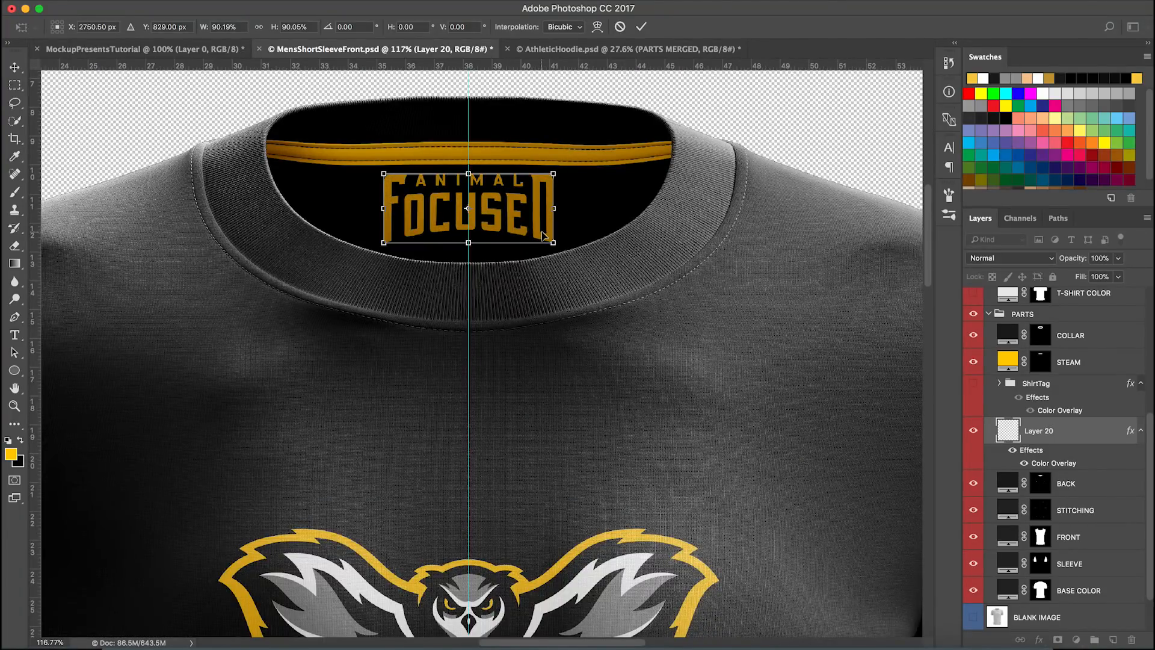
{"action": "left_click_drag", "start_coordinate": [556, 245], "coordinate": [532, 235]}
{"action": "key", "text": "Return"}
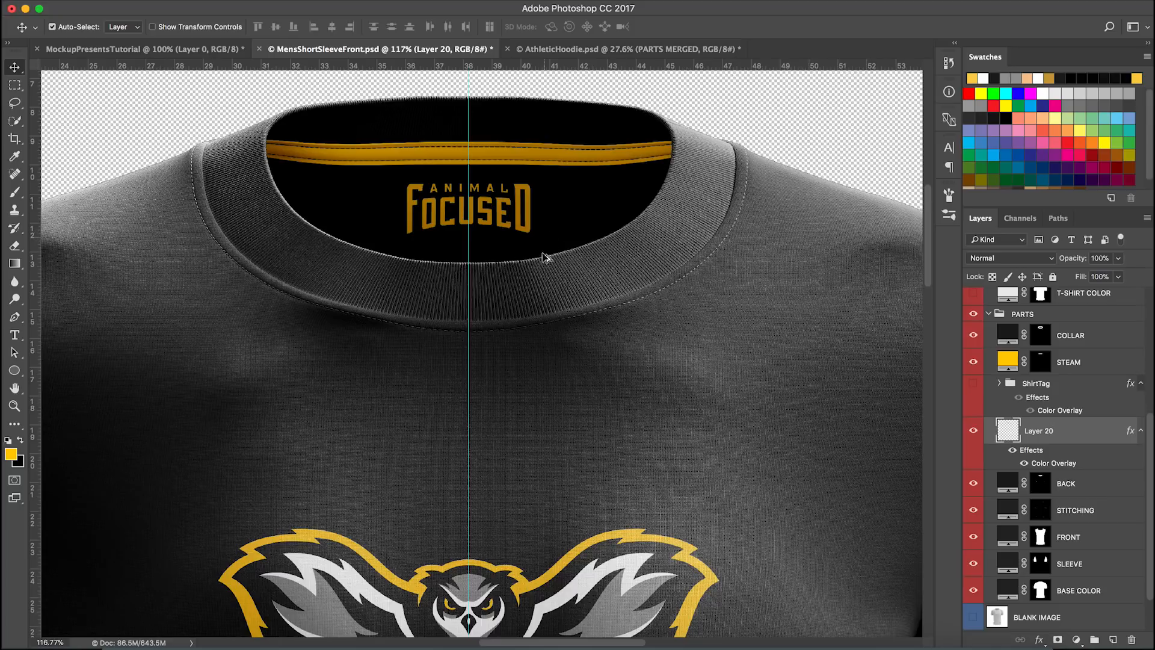
Step: Create a layer above LEFT ARM in the SMART group, fill it with the dark logo colour, and clip it to LEFT ARM
{"action": "key", "text": "ctrl+0"}
{"action": "scroll", "coordinate": [1029, 394], "scroll_direction": "up", "scroll_amount": 7}
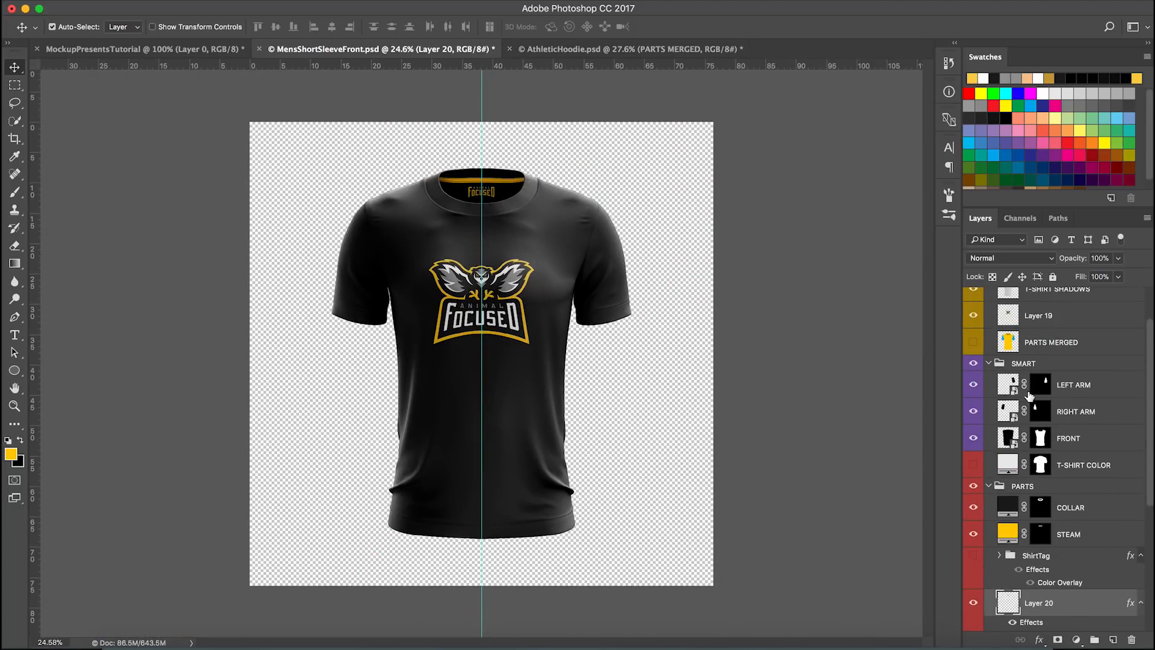
{"action": "left_click", "coordinate": [1065, 388]}
{"action": "left_click", "coordinate": [1112, 639]}
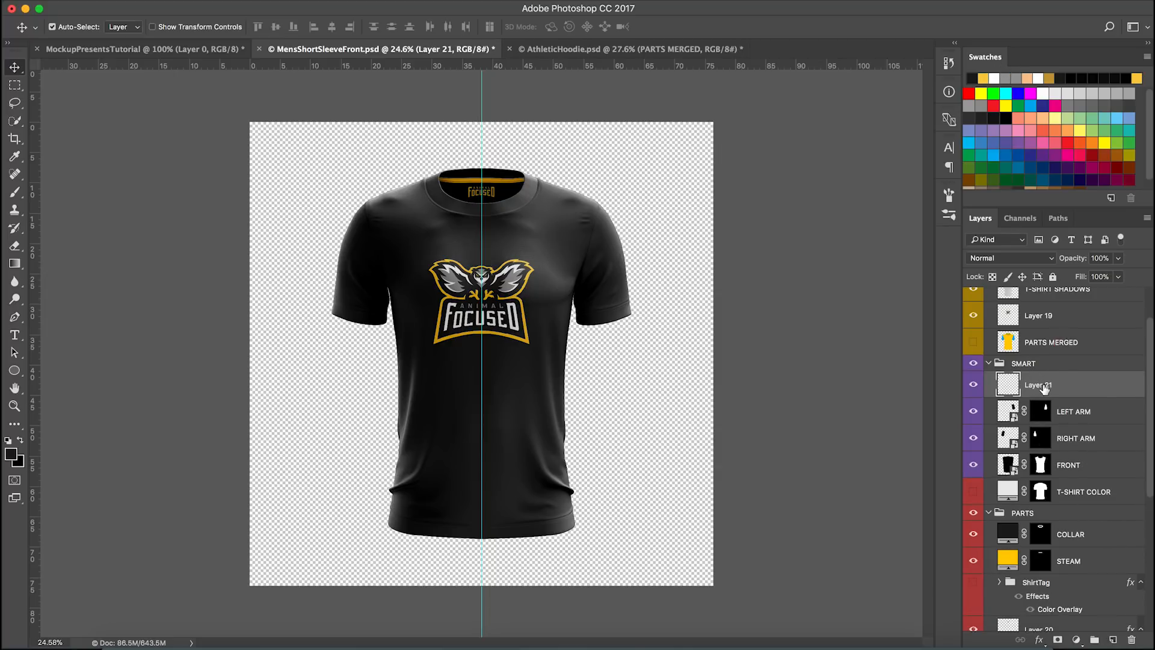
{"action": "key", "text": "alt+BackSpace"}
{"action": "scroll", "coordinate": [1062, 394], "scroll_direction": "up", "scroll_amount": 1}
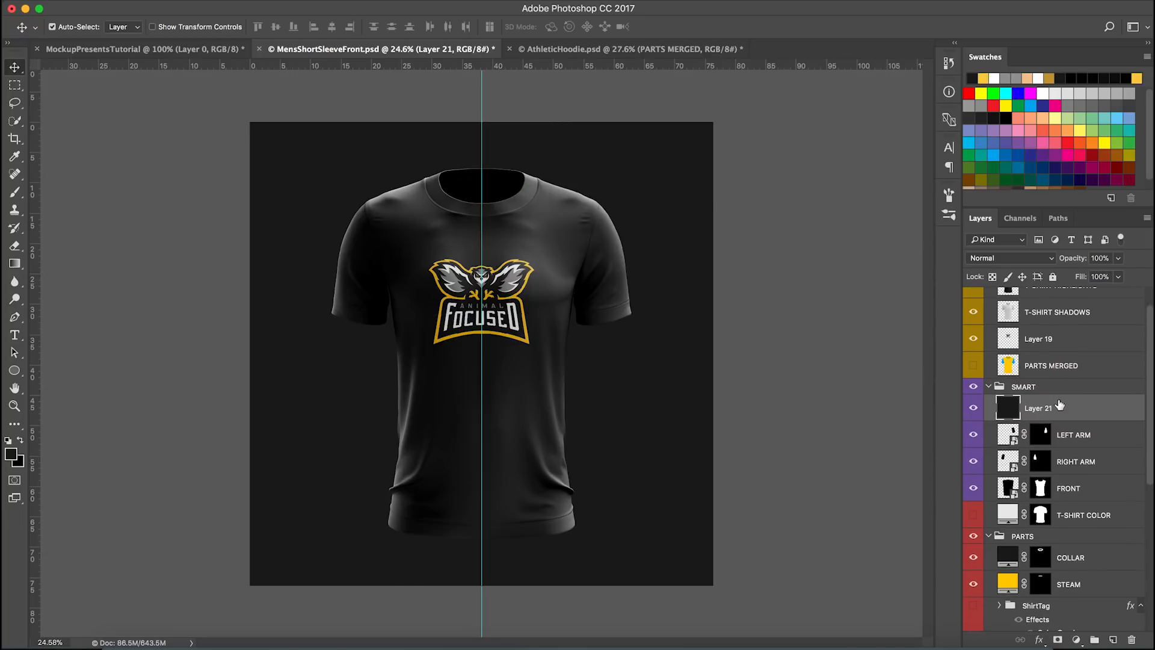
{"action": "left_click_drag", "start_coordinate": [1059, 405], "coordinate": [1085, 426]}
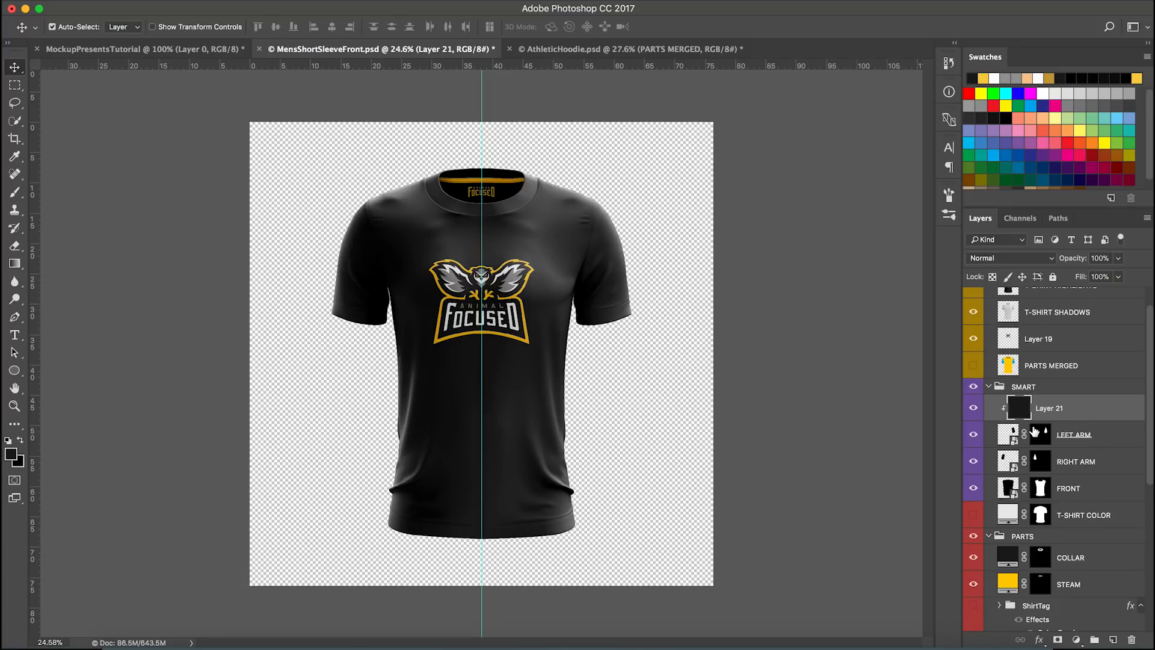
Step: Release the dark layer's clipping mask, toggle the layer's visibility, and clip it to LEFT ARM again
{"action": "scroll", "coordinate": [1035, 432], "scroll_direction": "up", "scroll_amount": 1}
{"action": "left_click", "coordinate": [1076, 452], "text": "alt"}
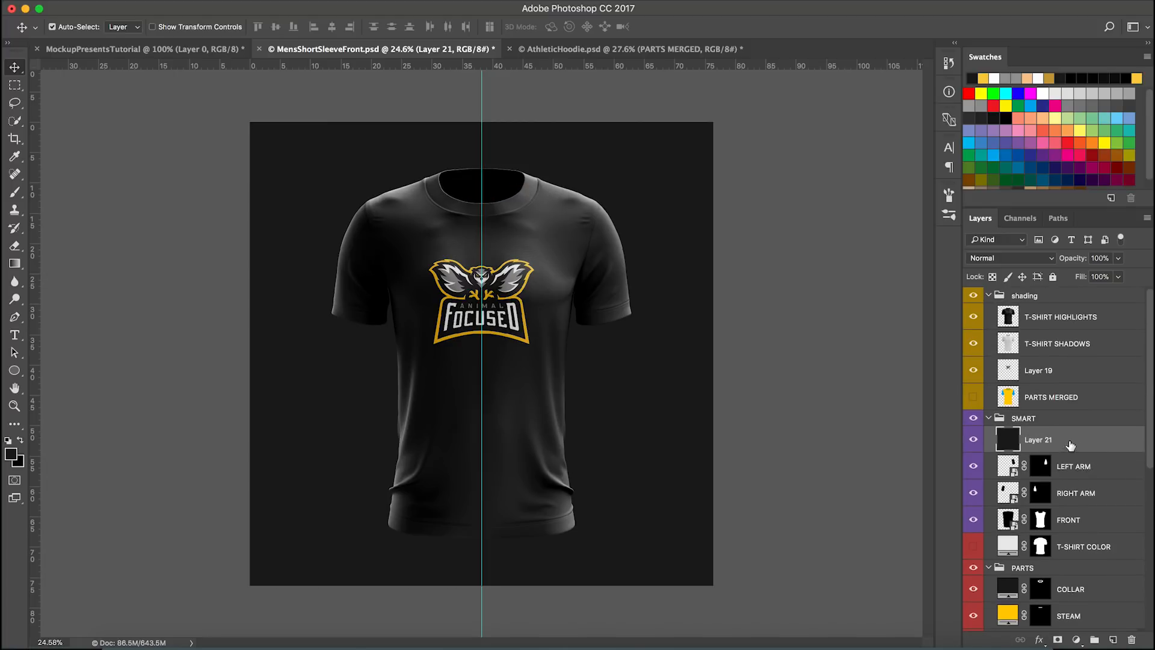
{"action": "left_click_drag", "start_coordinate": [1094, 452], "coordinate": [1093, 446]}
{"action": "left_click", "coordinate": [973, 440]}
{"action": "left_click", "coordinate": [974, 440]}
{"action": "left_click_drag", "start_coordinate": [1106, 451], "coordinate": [1100, 447]}
{"action": "left_click_drag", "start_coordinate": [1099, 447], "coordinate": [1090, 447]}
{"action": "left_click", "coordinate": [1091, 452], "text": "alt"}
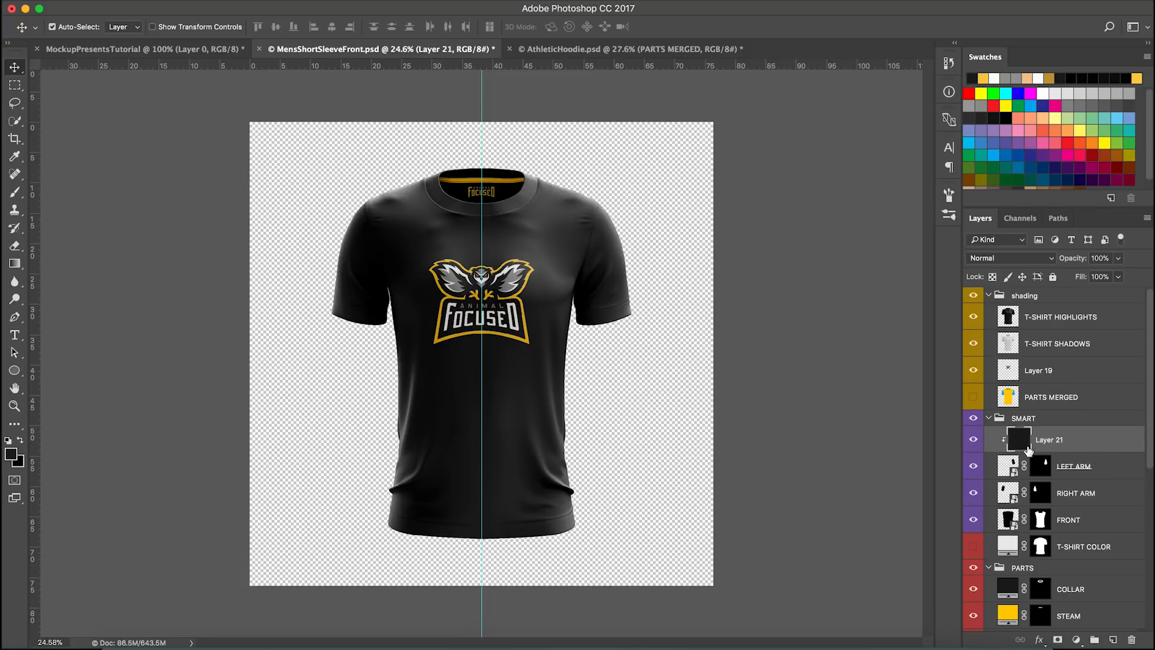
Step: Try filling the layer clipped to LEFT ARM with the yellow swatch, and undo the fill
{"action": "left_click", "coordinate": [984, 78]}
{"action": "key", "text": "alt+BackSpace"}
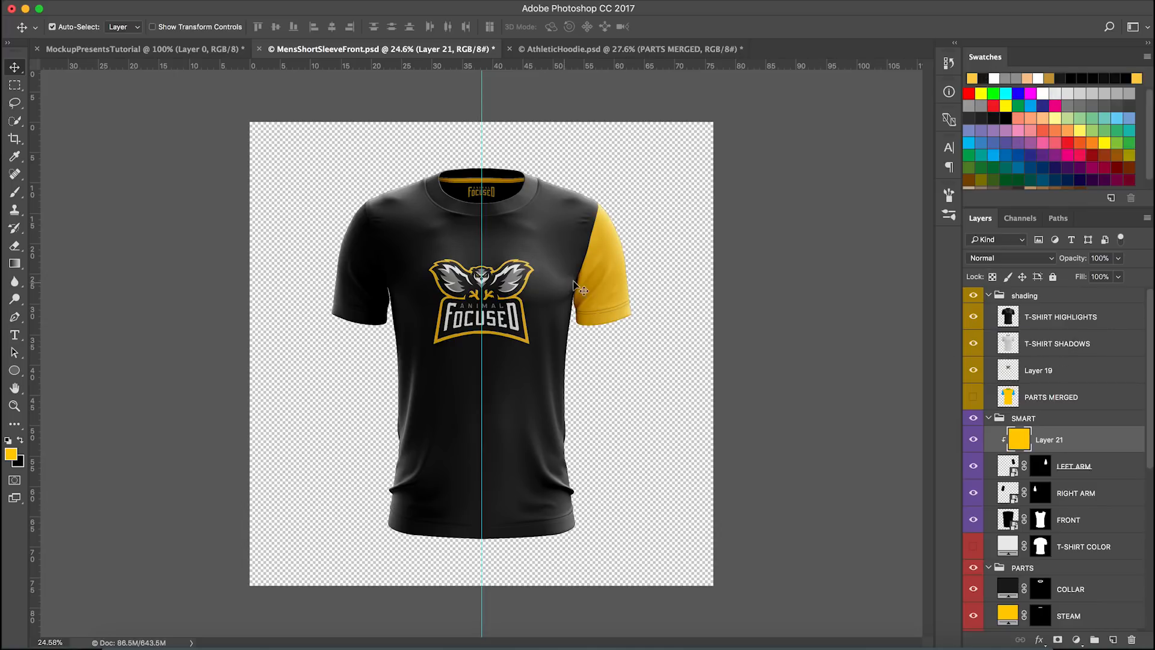
{"action": "key", "text": "super+z"}
Step: Duplicate the dark layer above RIGHT ARM and above FRONT, clipping each copy to the layer beneath it
{"action": "scroll", "coordinate": [1076, 455], "scroll_direction": "down", "scroll_amount": 2}
{"action": "left_click_drag", "start_coordinate": [1086, 406], "coordinate": [1089, 515]}
{"action": "key", "text": "super+alt+g"}
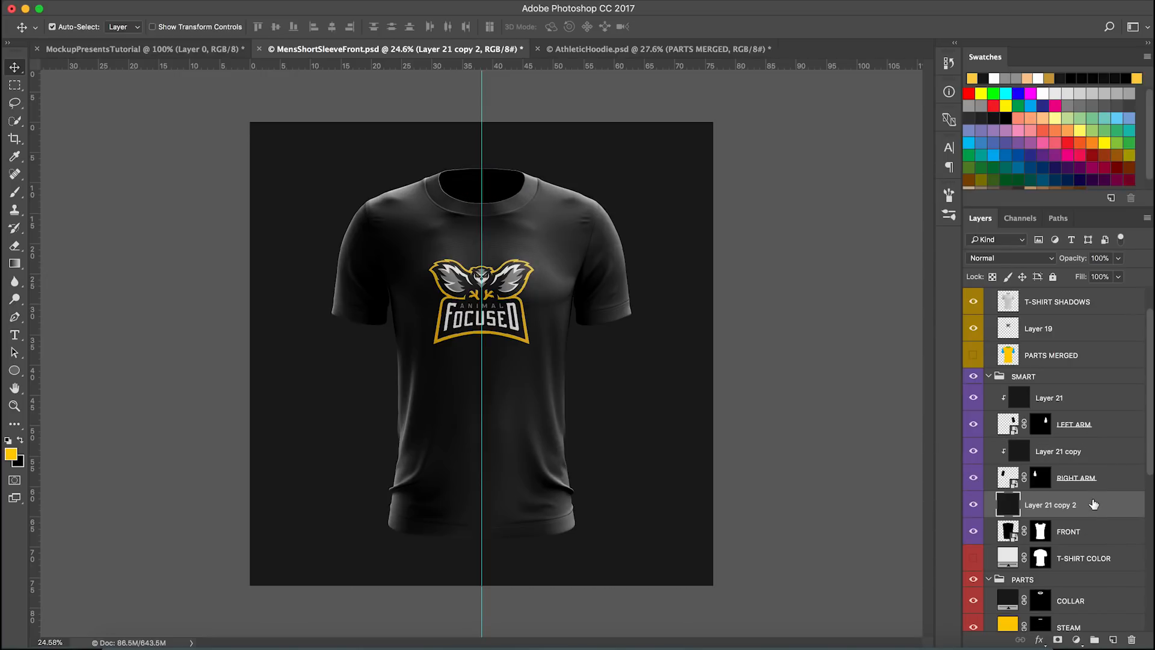
{"action": "key", "text": "super+alt+g"}
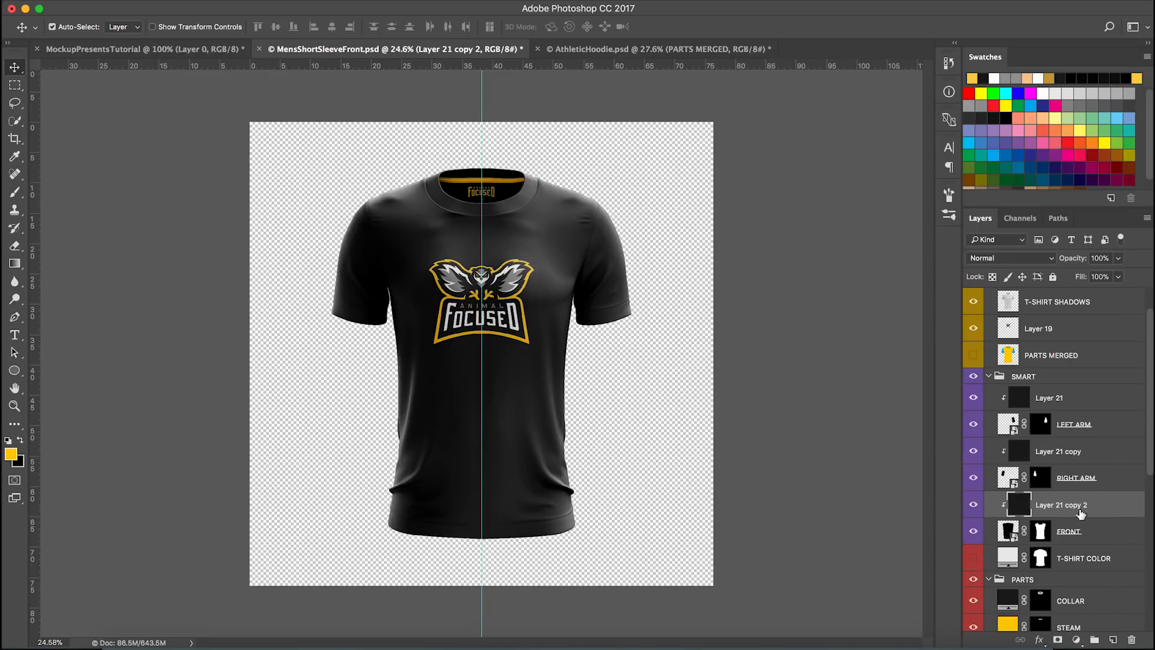
Step: Try a yellow fill on the layer clipped to FRONT, and undo it
{"action": "key", "text": "alt+BackSpace"}
{"action": "key", "text": "super+z"}
Step: Check the fill colour of the COLLAR layer in the PARTS group
{"action": "scroll", "coordinate": [1077, 451], "scroll_direction": "down", "scroll_amount": 5}
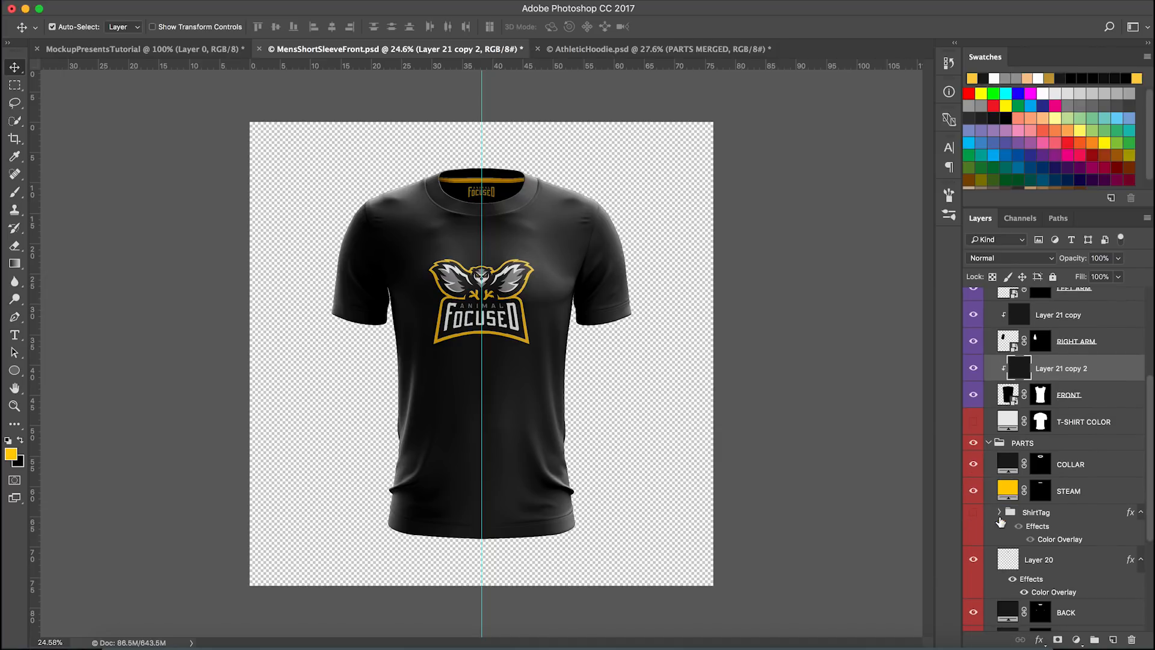
{"action": "double_click", "coordinate": [1003, 464]}
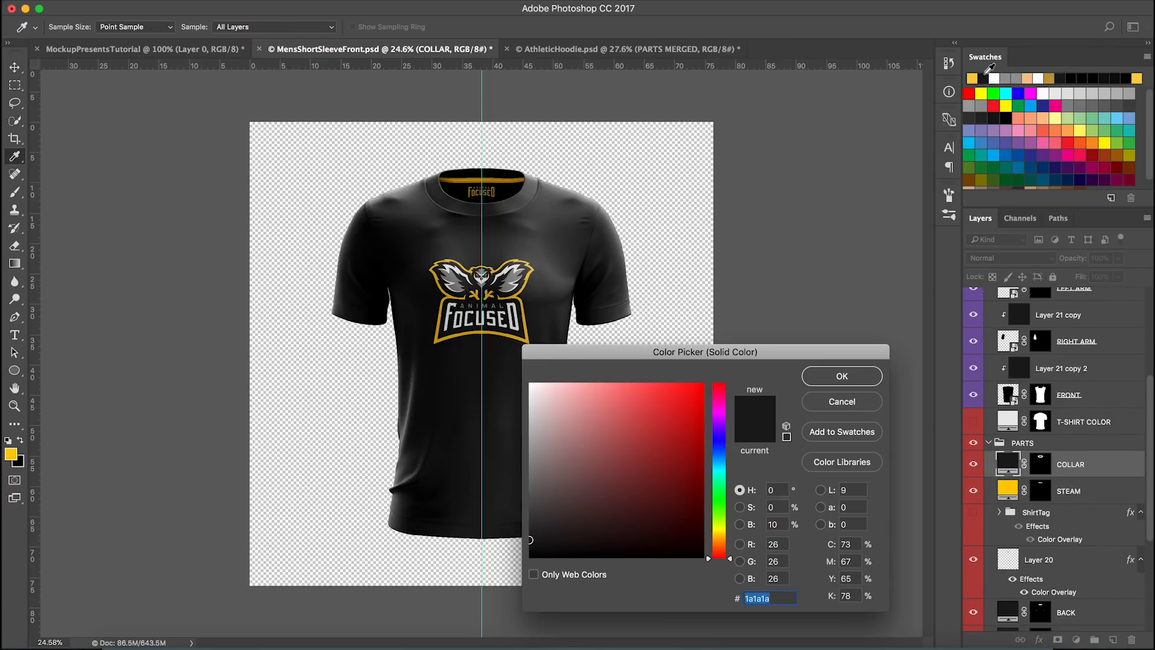
{"action": "left_click", "coordinate": [841, 376]}
{"action": "scroll", "coordinate": [482, 353], "scroll_direction": "up", "scroll_amount": 1}
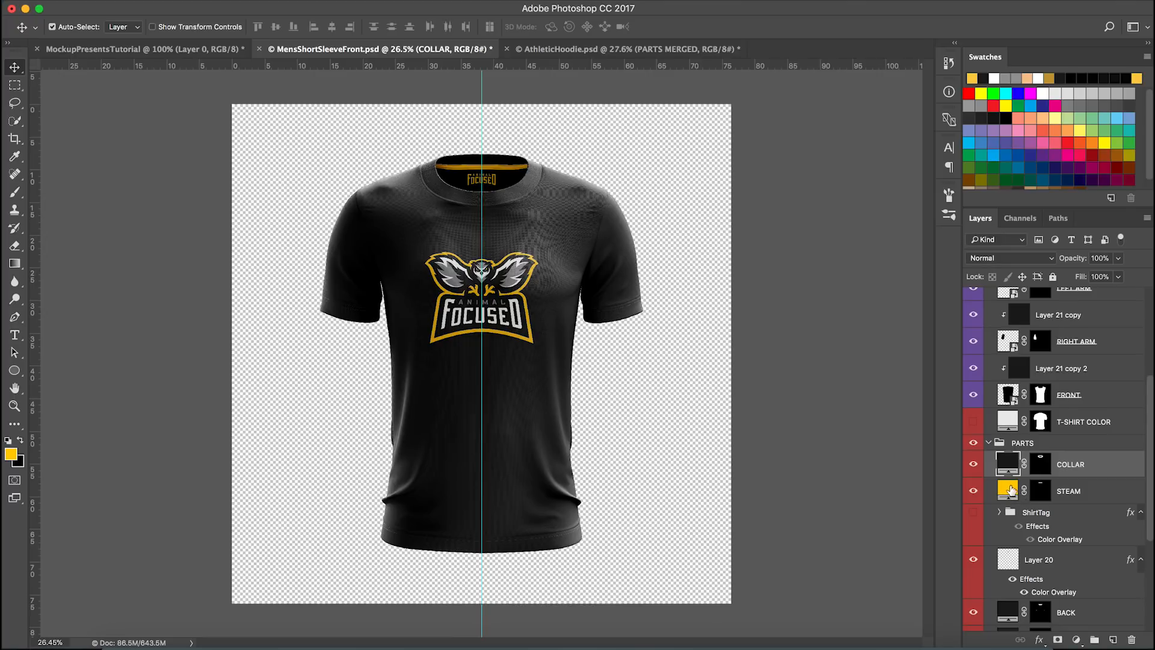
Step: Set the fill colour of the BACK, STITCHING and FRONT layers in the PARTS group to the dark swatch, #1a1a1a
{"action": "scroll", "coordinate": [1008, 492], "scroll_direction": "down", "scroll_amount": 5}
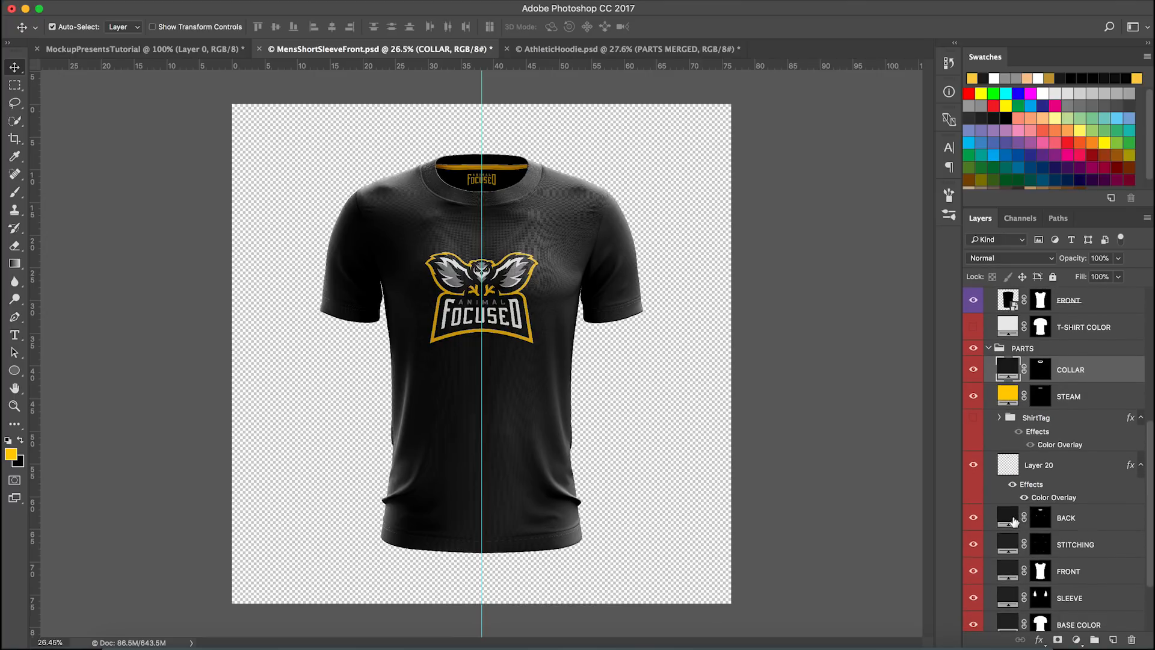
{"action": "double_click", "coordinate": [1008, 518]}
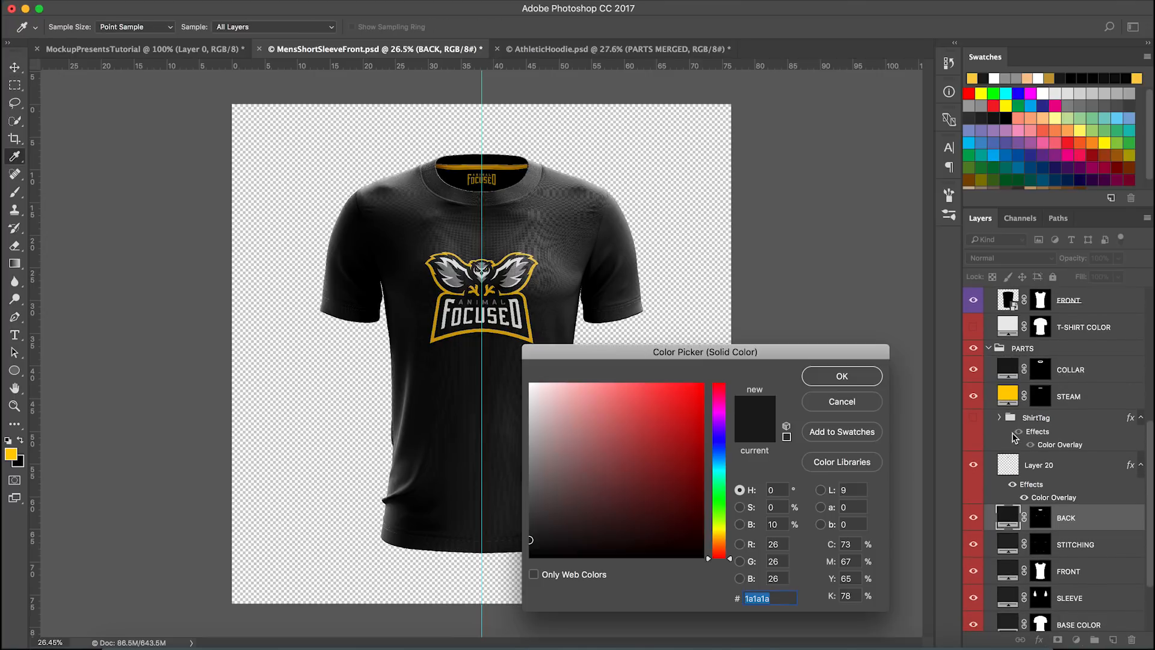
{"action": "left_click", "coordinate": [871, 378]}
{"action": "scroll", "coordinate": [1031, 507], "scroll_direction": "down", "scroll_amount": 5}
{"action": "double_click", "coordinate": [1008, 457]}
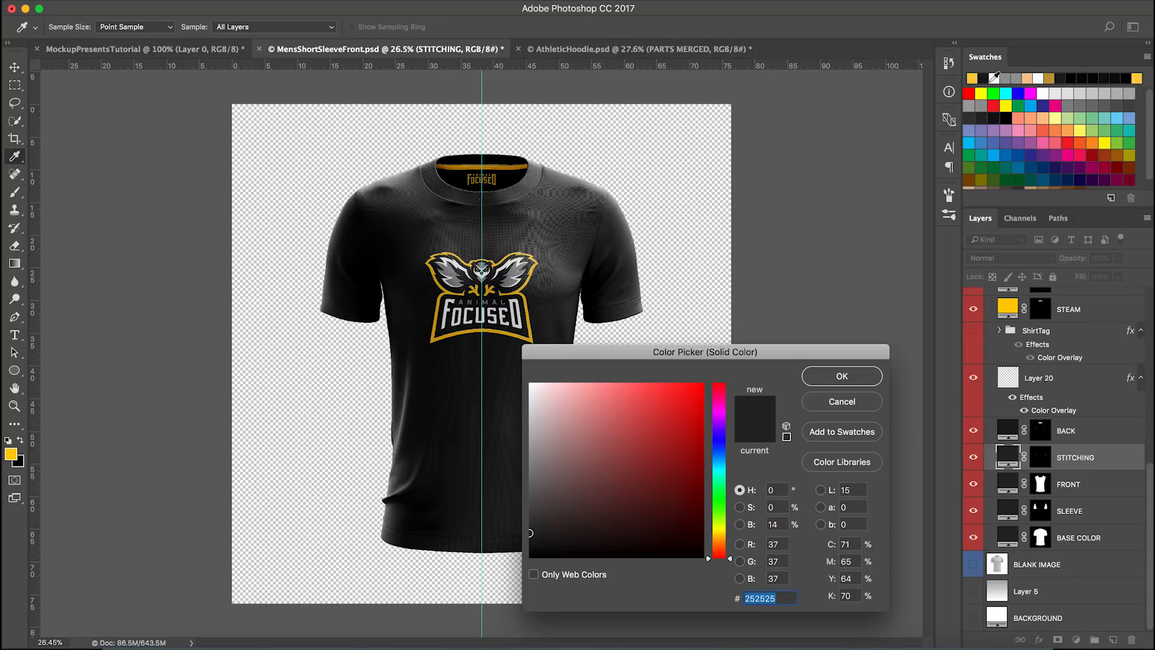
{"action": "left_click", "coordinate": [873, 379]}
{"action": "double_click", "coordinate": [1008, 483]}
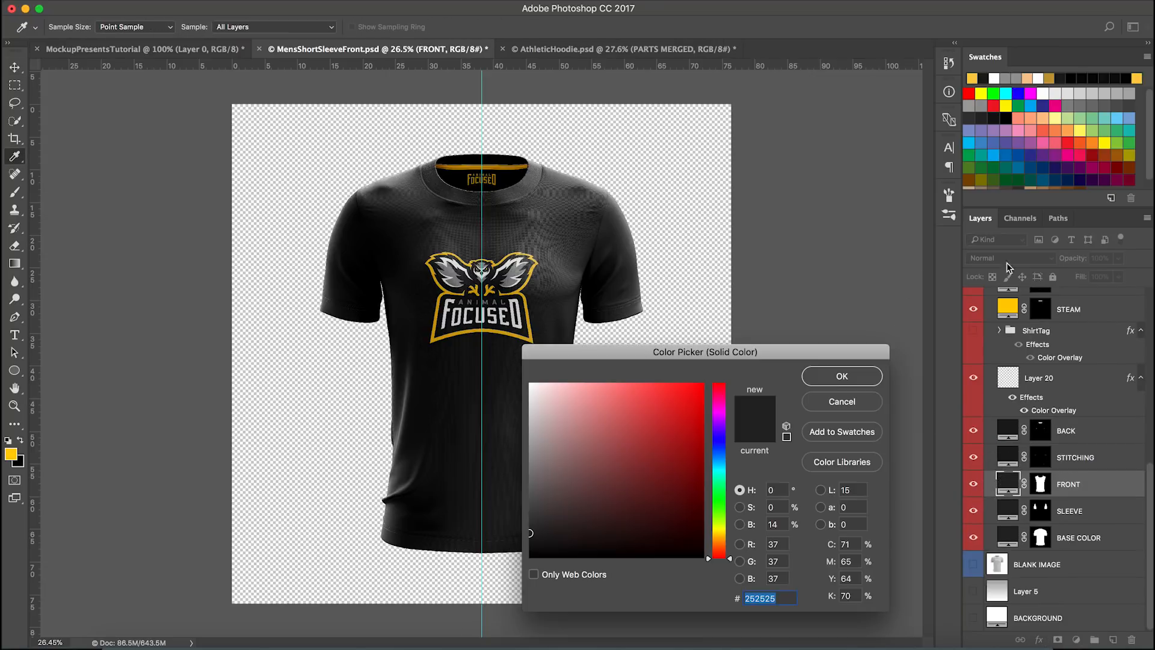
{"action": "left_click", "coordinate": [854, 377]}
Step: Set the fill colour of the SLEEVE and BASE COLOR layers in the PARTS group to the dark swatch, #1a1a1a
{"action": "double_click", "coordinate": [1008, 510]}
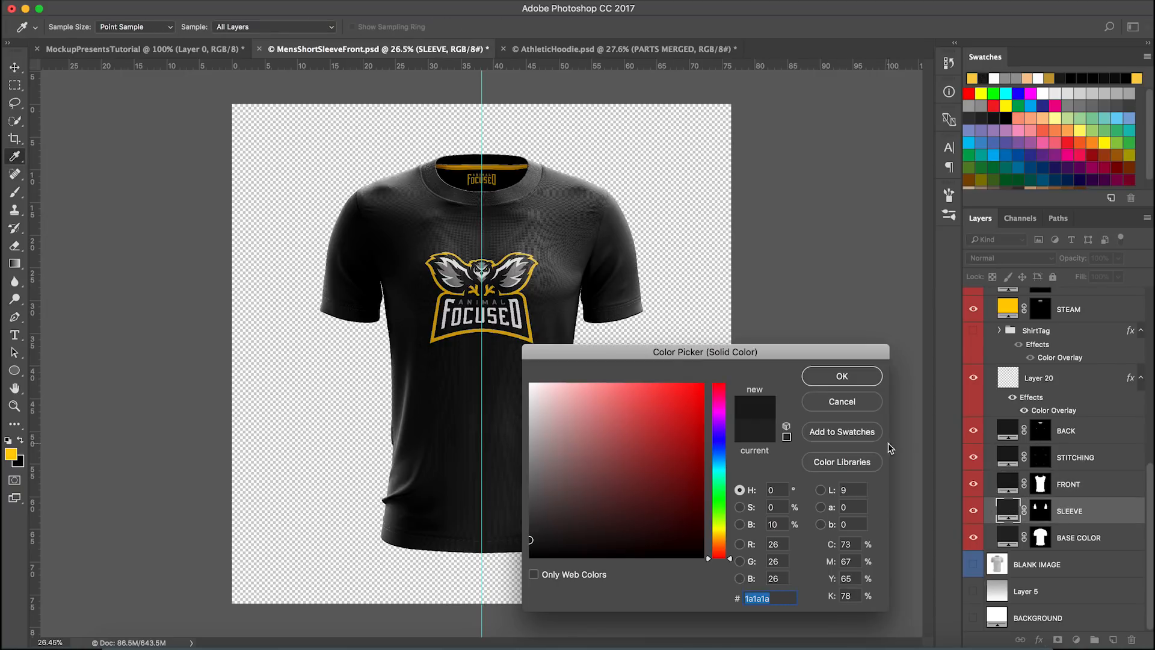
{"action": "left_click", "coordinate": [872, 378]}
{"action": "scroll", "coordinate": [1021, 488], "scroll_direction": "up", "scroll_amount": 2}
{"action": "scroll", "coordinate": [1021, 488], "scroll_direction": "up", "scroll_amount": 1}
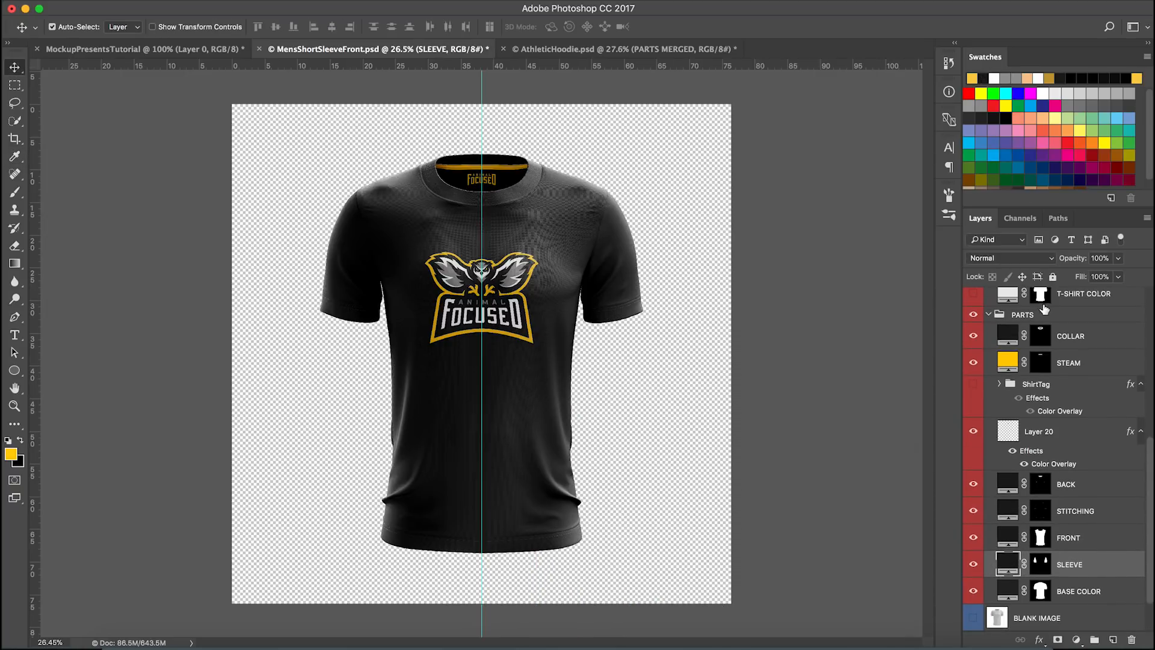
{"action": "double_click", "coordinate": [1008, 584]}
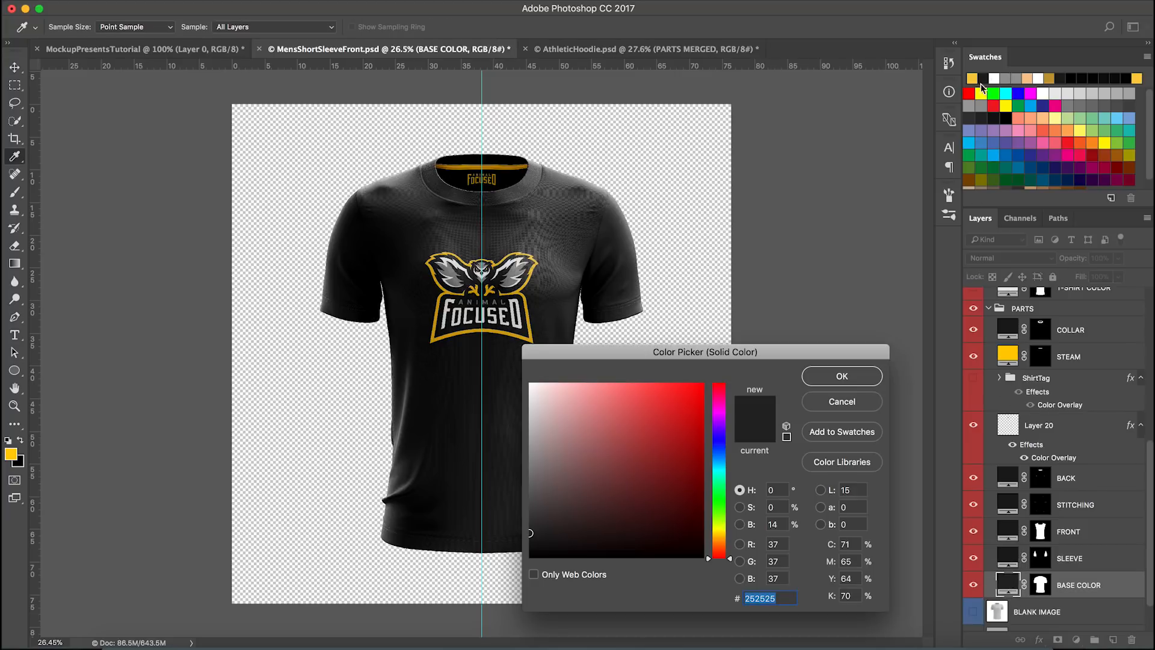
{"action": "key", "text": "Return"}
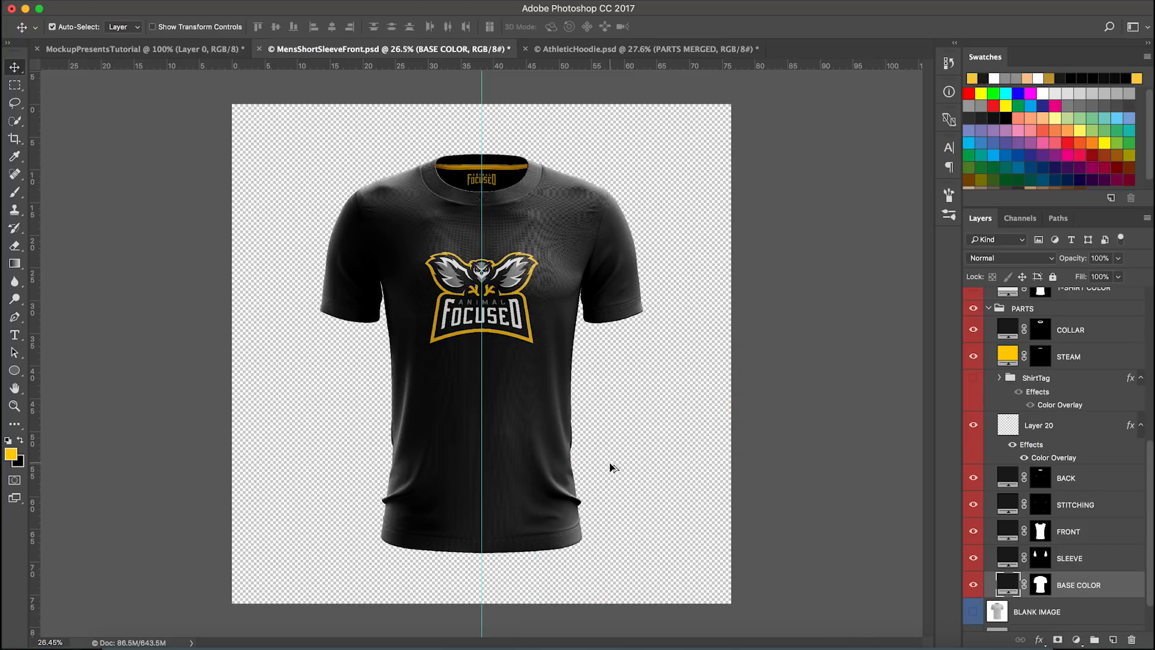
Step: Switch to the browser to look at the reference hoodie and T-shirt presentation in the YouTube video, and return to Photoshop
{"action": "scroll", "coordinate": [1058, 505], "scroll_direction": "up", "scroll_amount": 1}
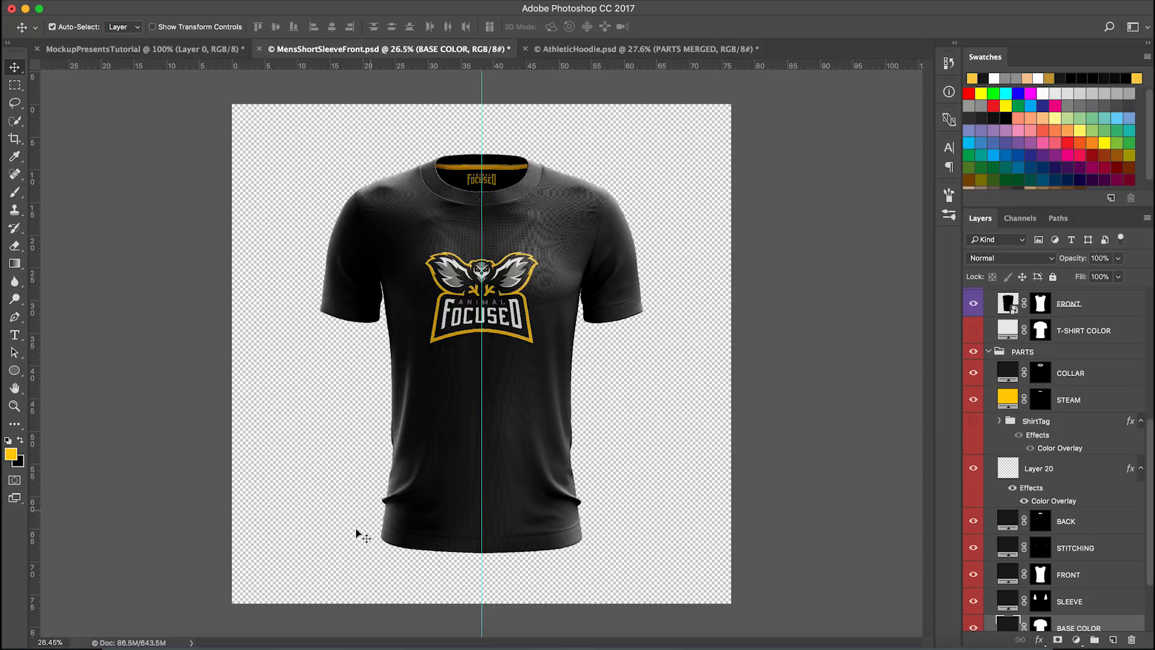
{"action": "left_click", "coordinate": [337, 638]}
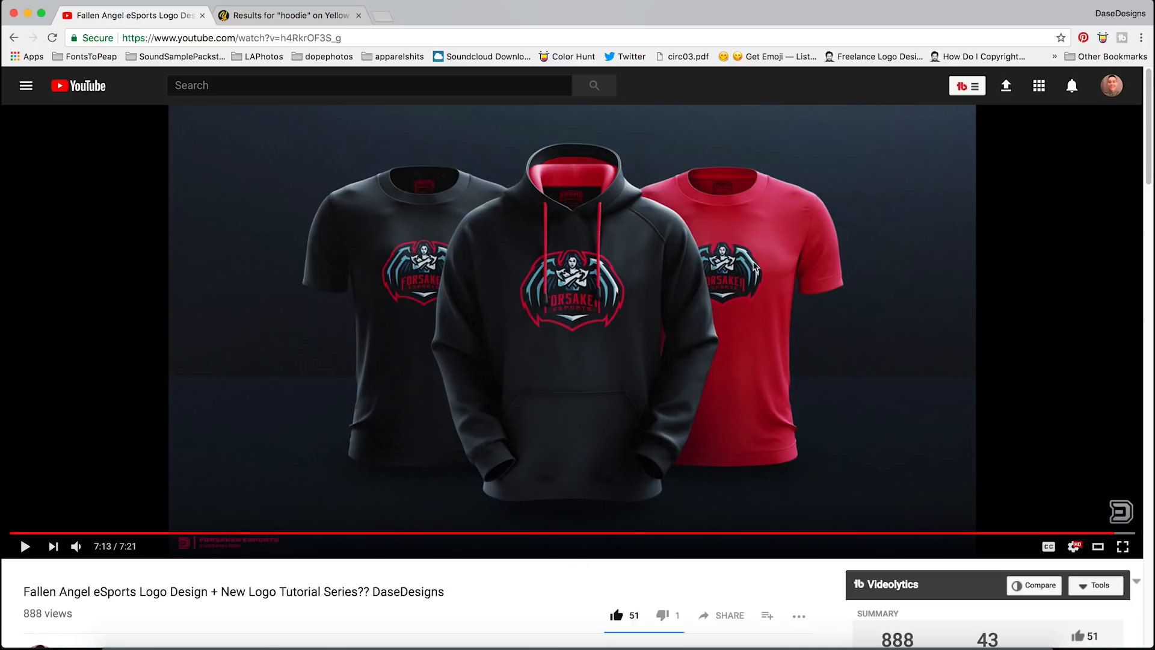
{"action": "left_click", "coordinate": [467, 639]}
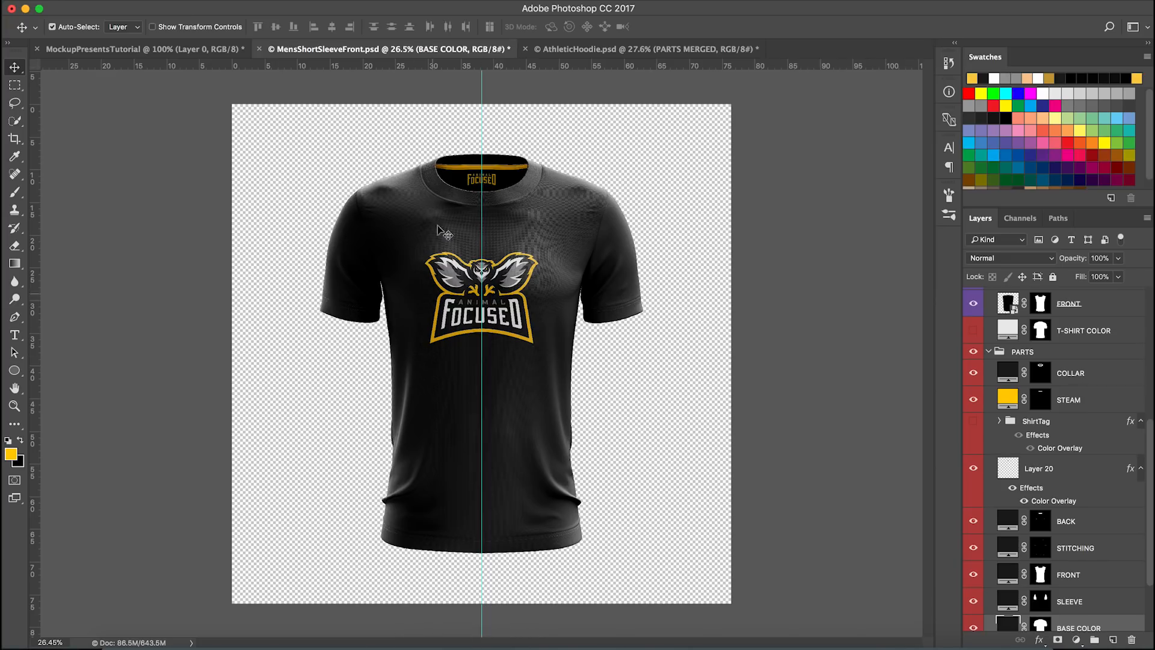
Step: In AthleticHoodie.psd, add a new layer above FRONT DESIGN, fill it with the dark swatch and clip it to FRONT DESIGN
{"action": "left_click", "coordinate": [552, 51]}
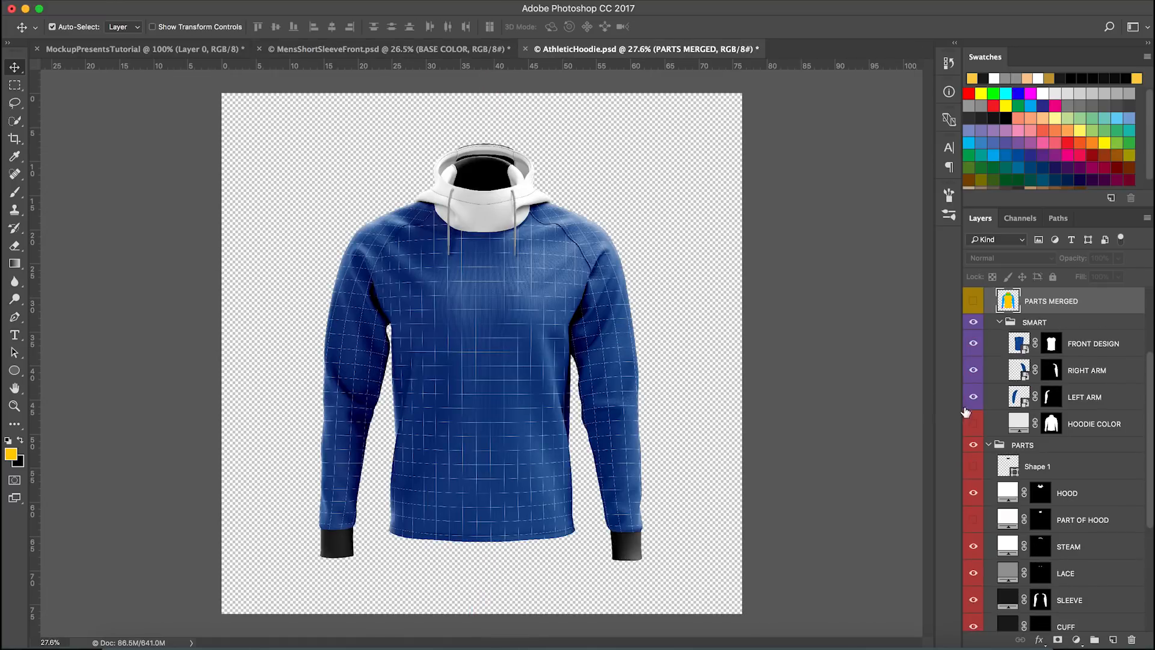
{"action": "left_click", "coordinate": [1081, 348]}
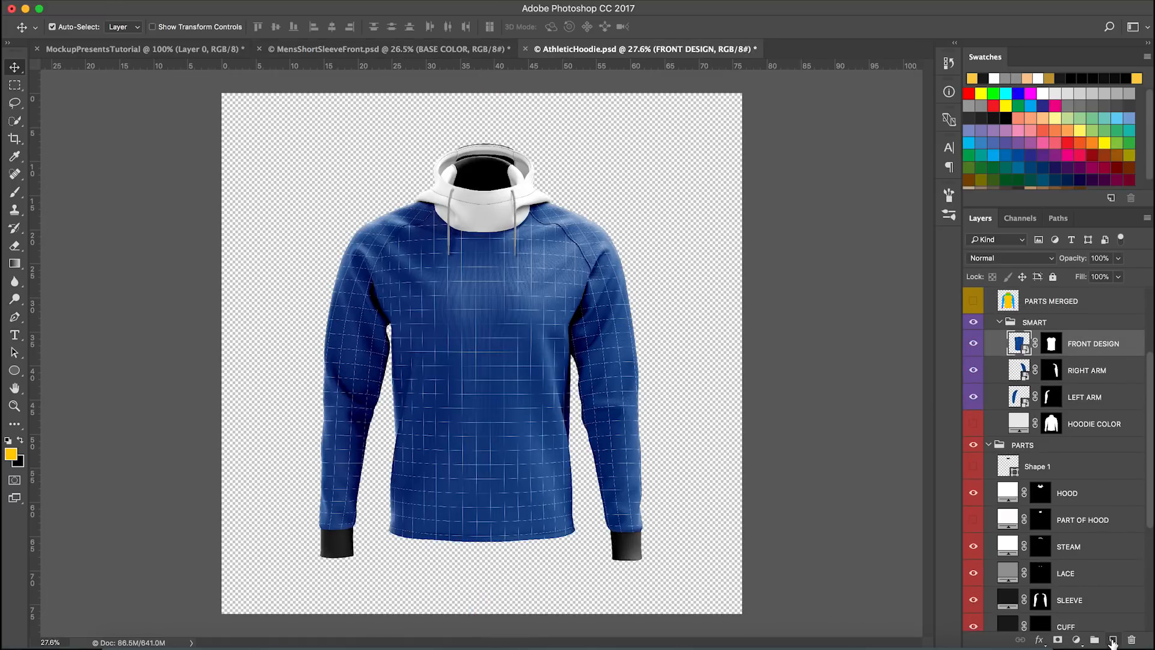
{"action": "left_click", "coordinate": [1112, 639]}
{"action": "left_click", "coordinate": [993, 78]}
{"action": "left_click", "coordinate": [996, 78]}
{"action": "scroll", "coordinate": [1057, 342], "scroll_direction": "up", "scroll_amount": 4}
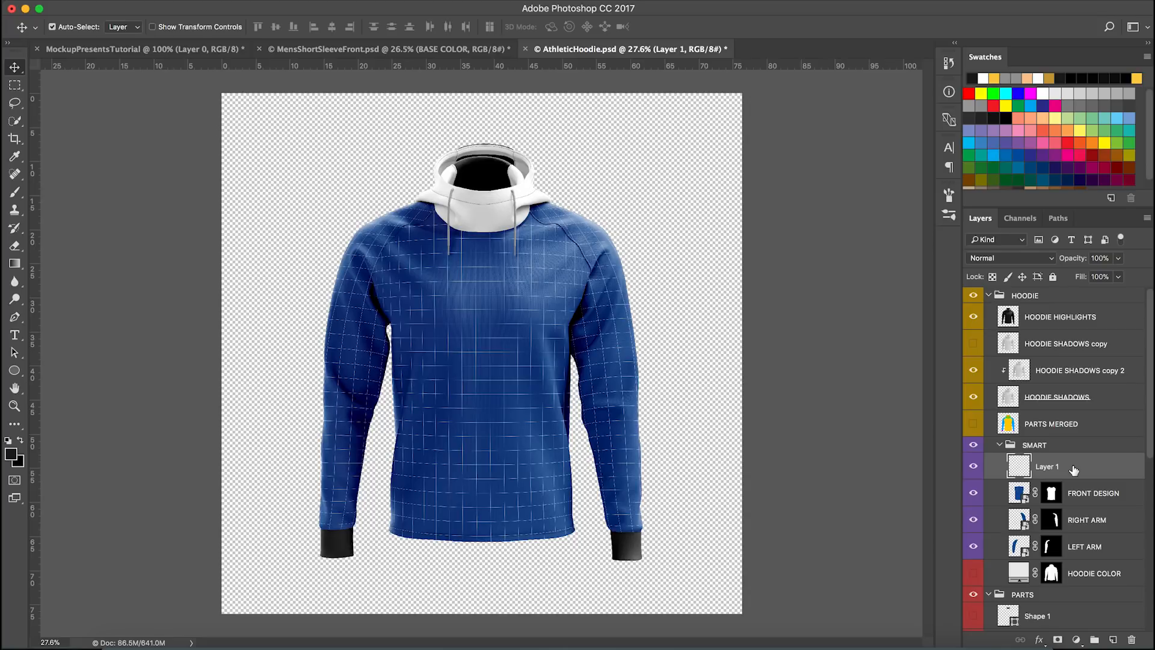
{"action": "key", "text": "alt+BackSpace"}
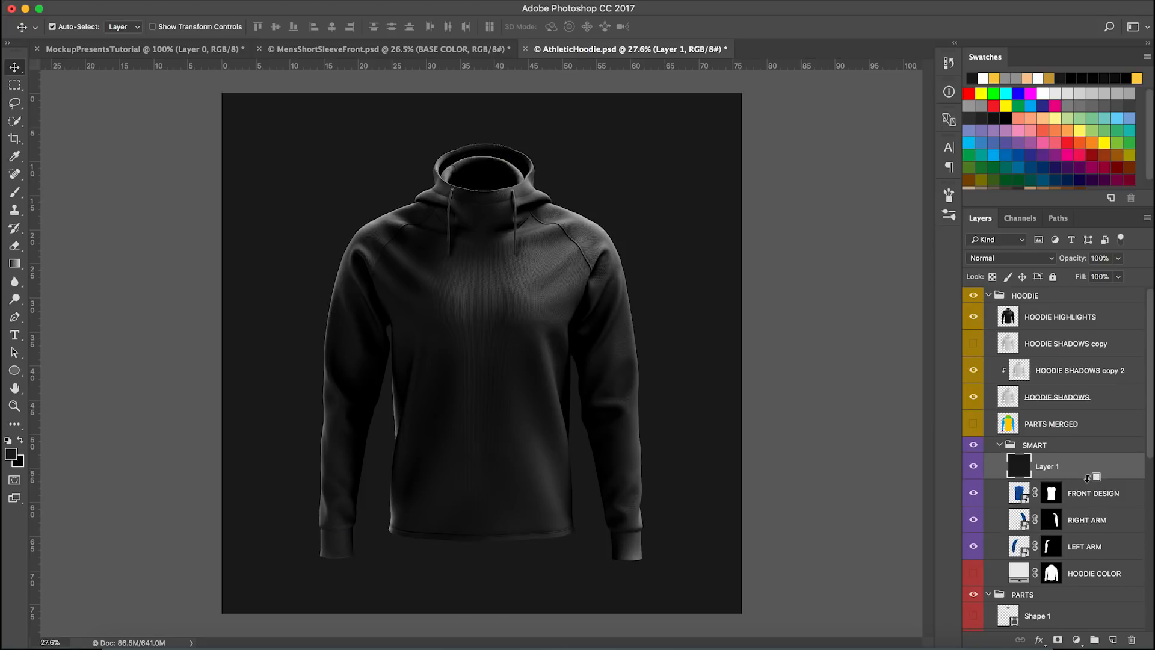
{"action": "left_click", "coordinate": [1086, 480], "text": "alt"}
Step: Release the clipping mask of the dark layer above FRONT DESIGN, and clip it to FRONT DESIGN again
{"action": "right_click", "coordinate": [1091, 470]}
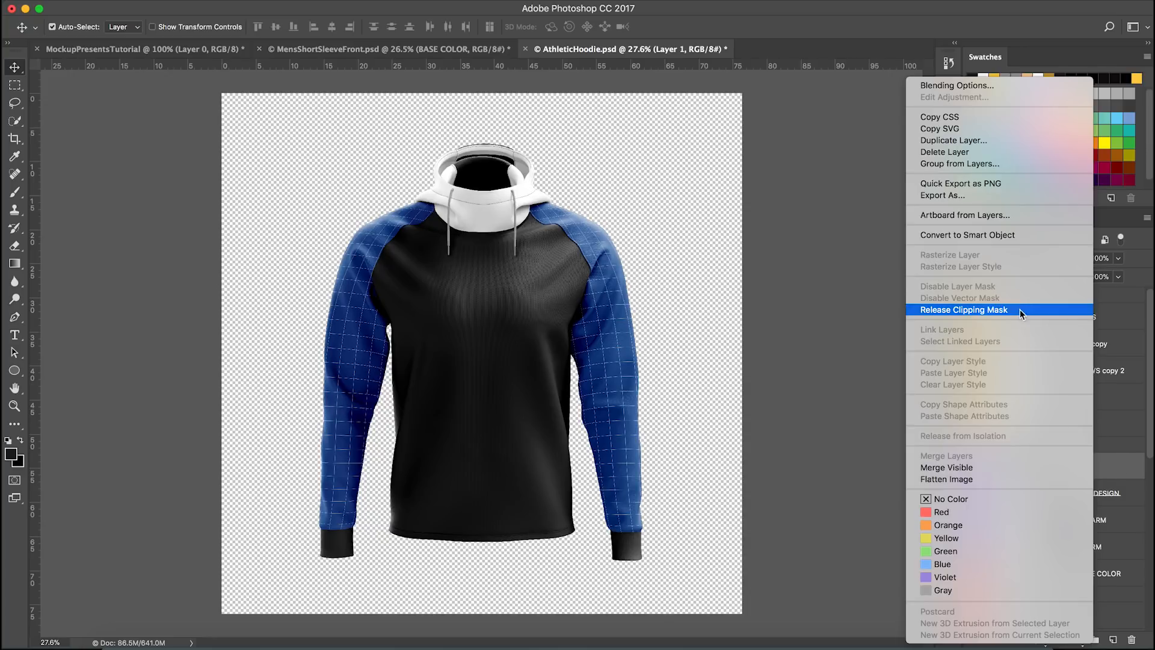
{"action": "left_click", "coordinate": [1037, 319]}
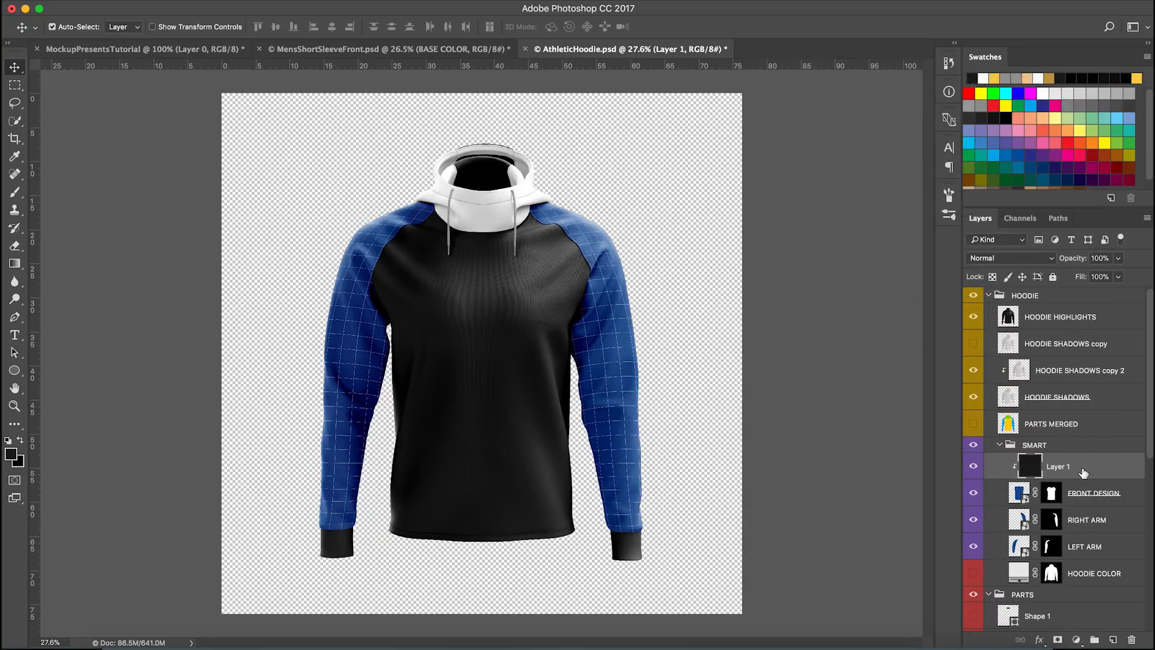
{"action": "right_click", "coordinate": [1084, 453]}
{"action": "left_click", "coordinate": [1031, 309]}
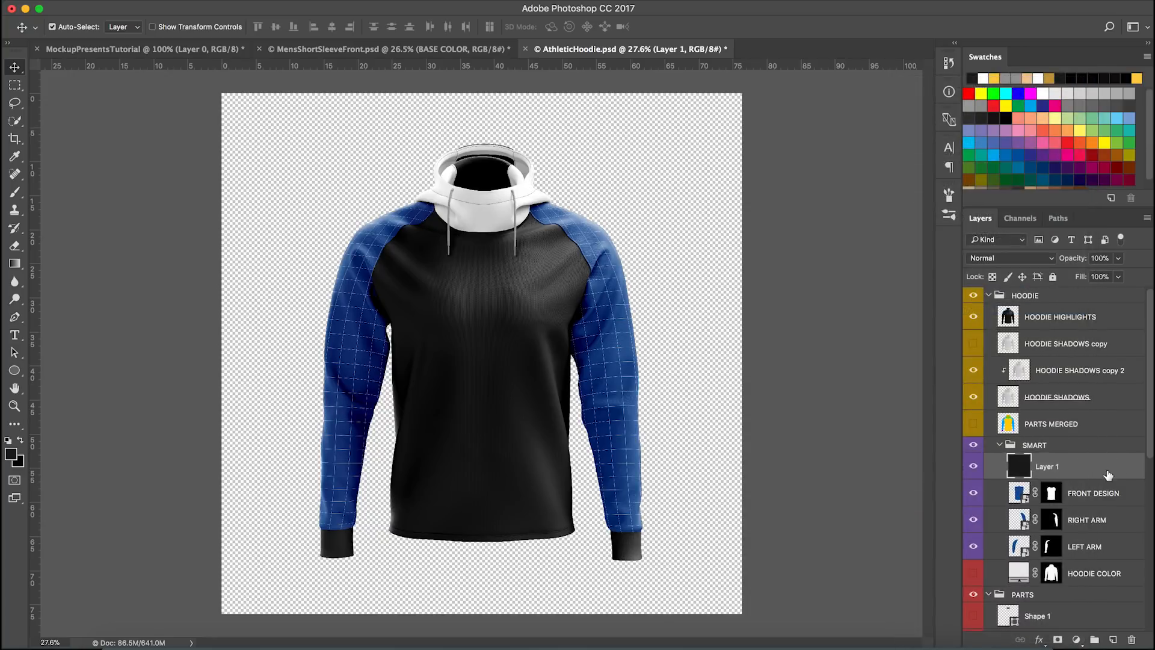
{"action": "right_click", "coordinate": [1097, 454]}
{"action": "left_click", "coordinate": [1041, 309]}
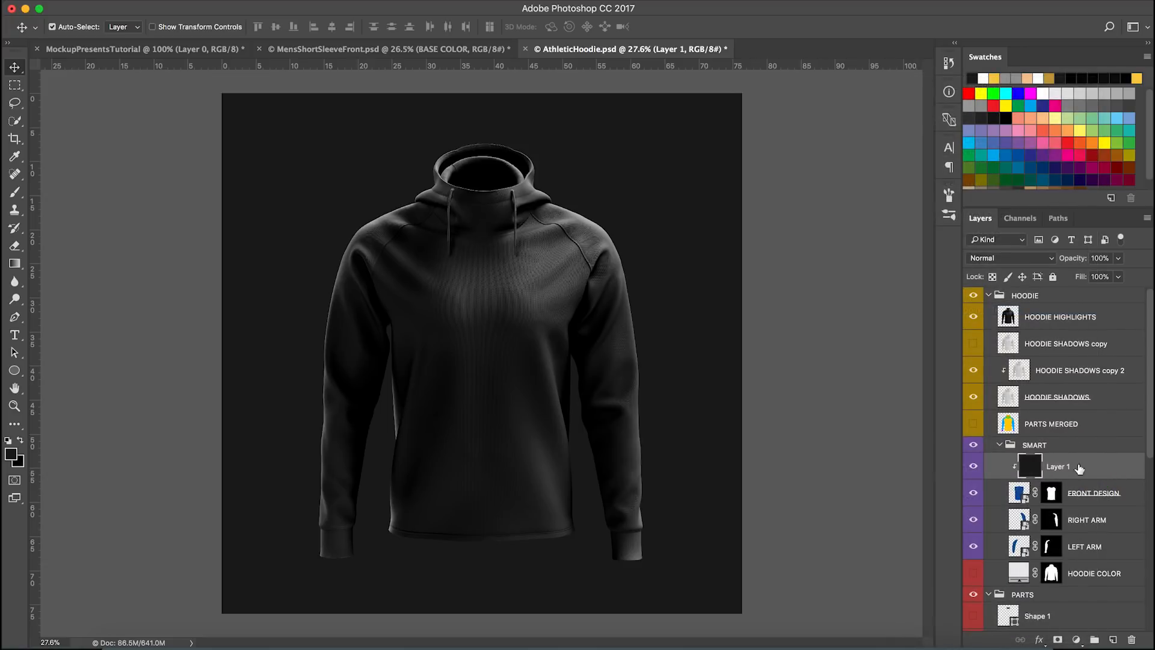
Step: Duplicate the dark layer above RIGHT ARM and above LEFT ARM, clipping each copy to the arm layer beneath it
{"action": "scroll", "coordinate": [1083, 479], "scroll_direction": "down", "scroll_amount": 2}
{"action": "left_click_drag", "start_coordinate": [1084, 431], "coordinate": [1086, 532]}
{"action": "left_click", "coordinate": [1081, 490], "text": "alt"}
{"action": "left_click", "coordinate": [1089, 542], "text": "alt"}
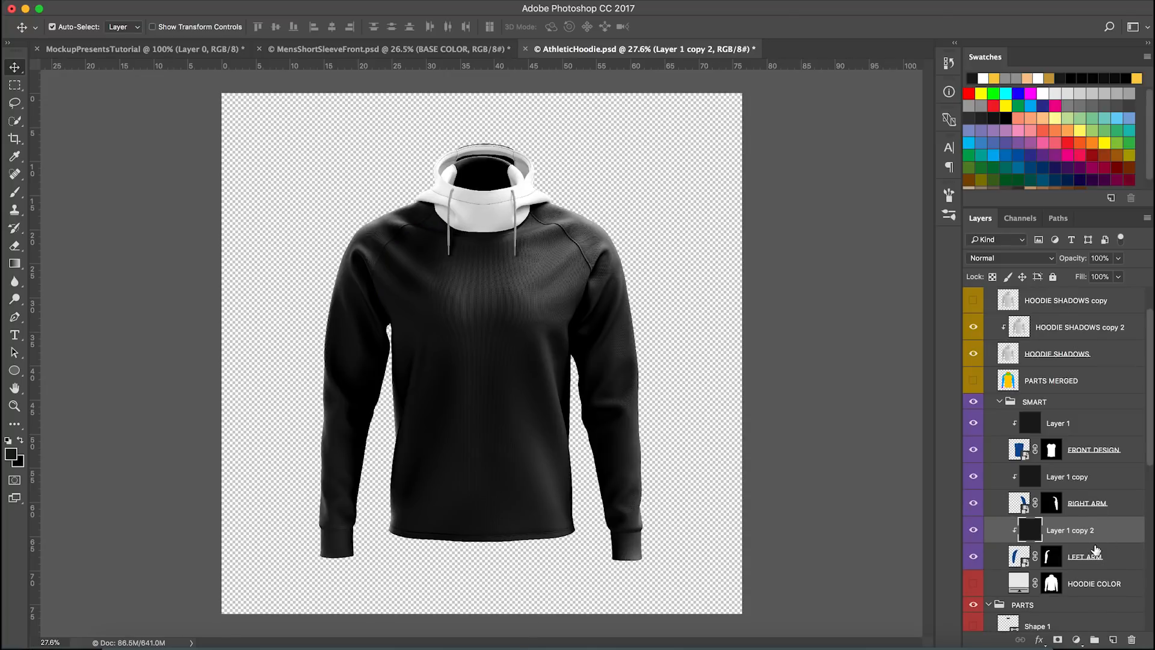
Step: Fill the layers clipped to RIGHT ARM and LEFT ARM with the yellow swatch
{"action": "scroll", "coordinate": [1090, 543], "scroll_direction": "down", "scroll_amount": 5}
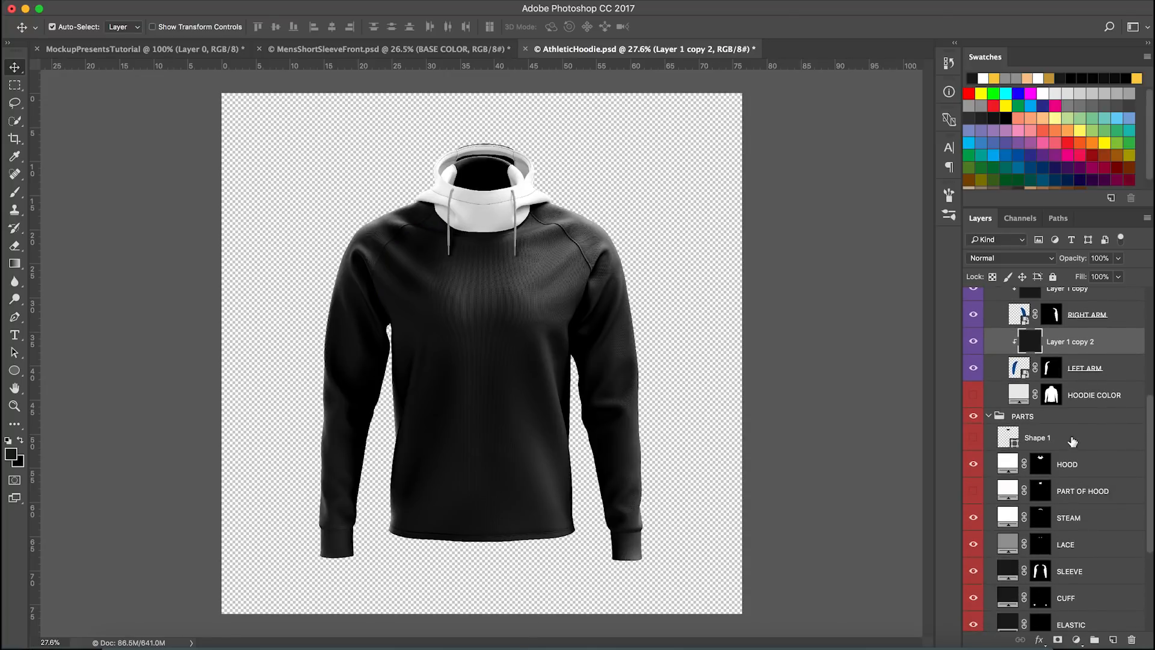
{"action": "scroll", "coordinate": [1072, 441], "scroll_direction": "up", "scroll_amount": 4}
{"action": "left_click", "coordinate": [1093, 391]}
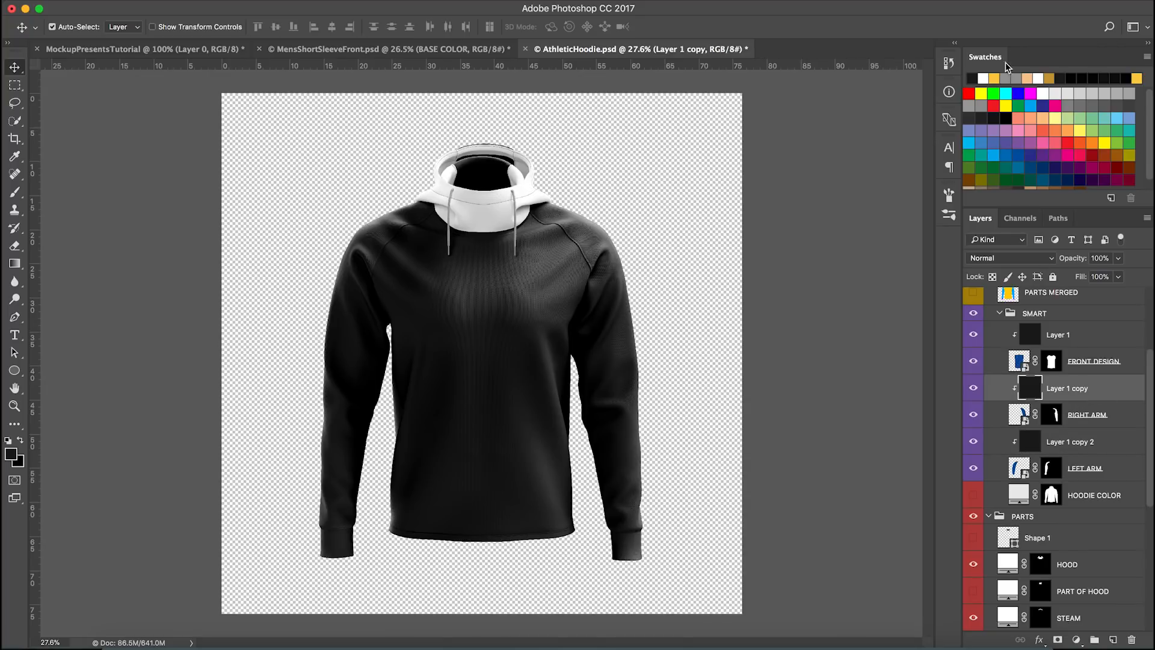
{"action": "left_click", "coordinate": [996, 75]}
{"action": "key", "text": "Delete"}
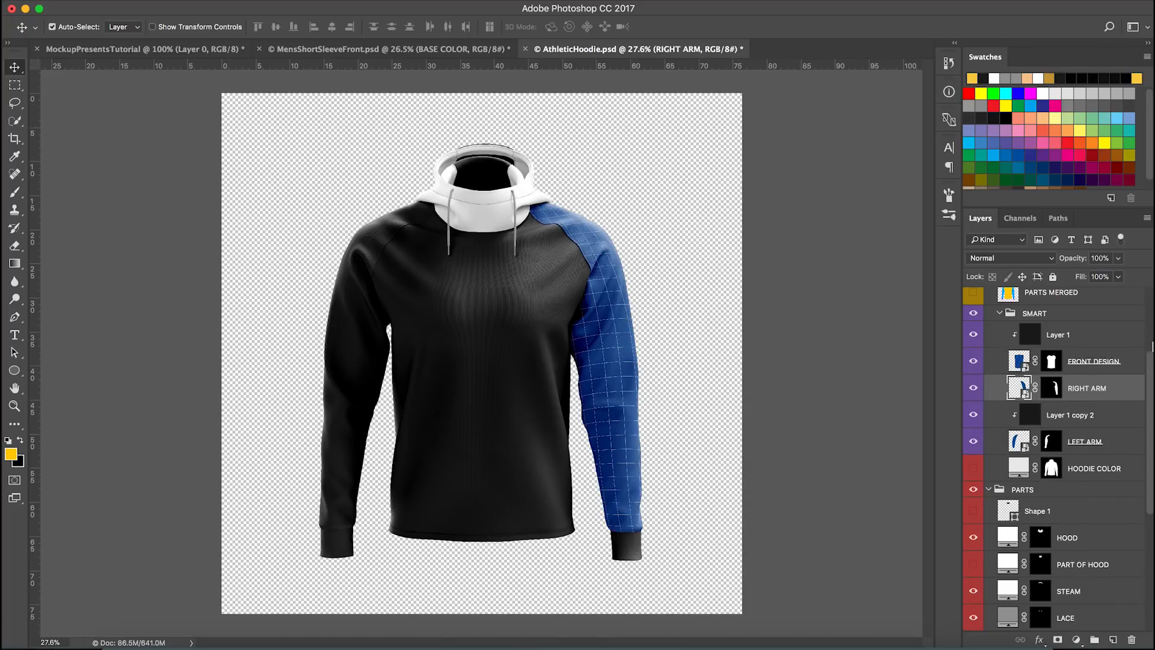
{"action": "key", "text": "super+z"}
{"action": "key", "text": "alt+BackSpace"}
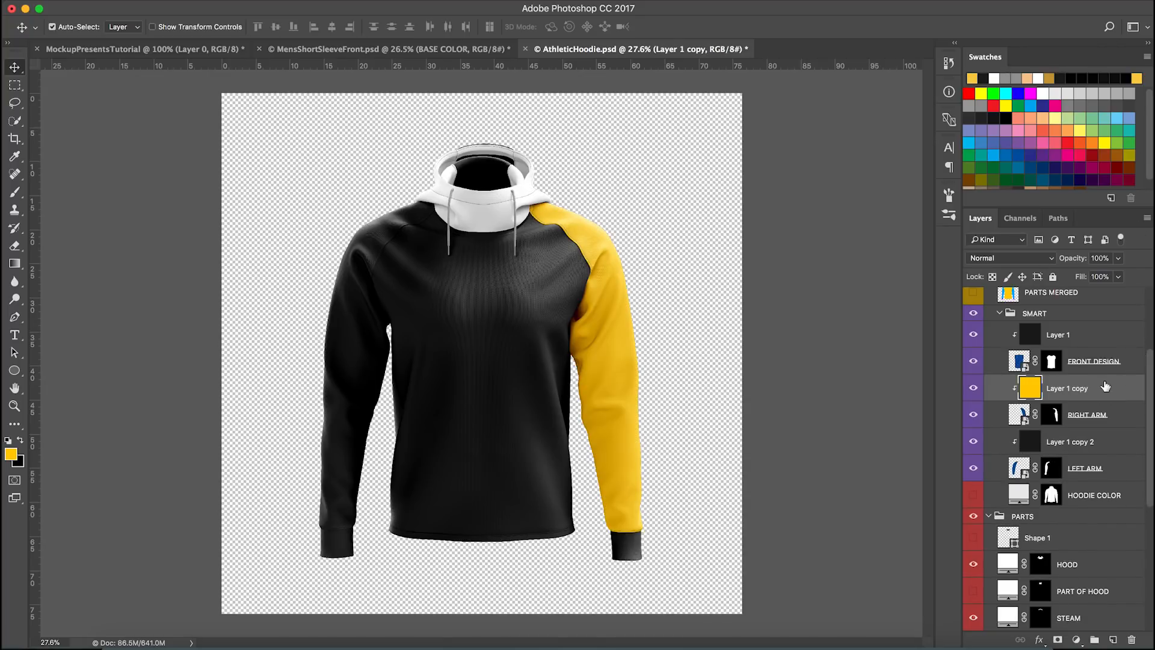
{"action": "left_click", "coordinate": [1108, 443]}
{"action": "key", "text": "alt+BackSpace"}
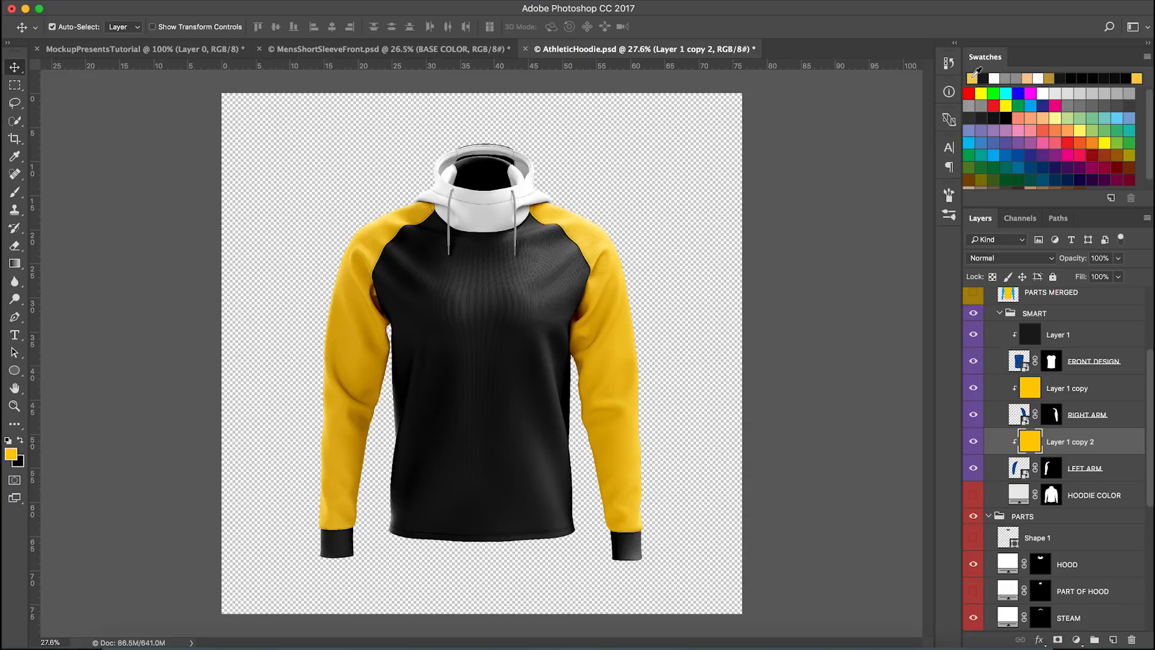
Step: Change the fill colour of the HOOD layer in the PARTS group to the dark swatch
{"action": "scroll", "coordinate": [1050, 498], "scroll_direction": "down", "scroll_amount": 2}
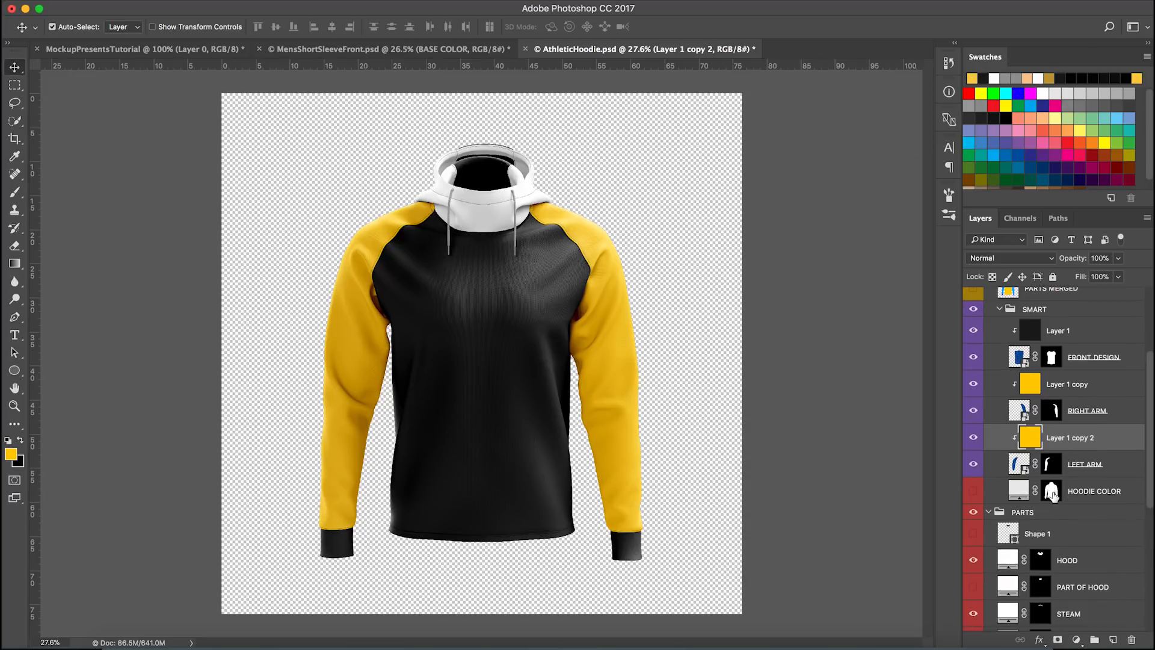
{"action": "scroll", "coordinate": [1054, 497], "scroll_direction": "down", "scroll_amount": 5}
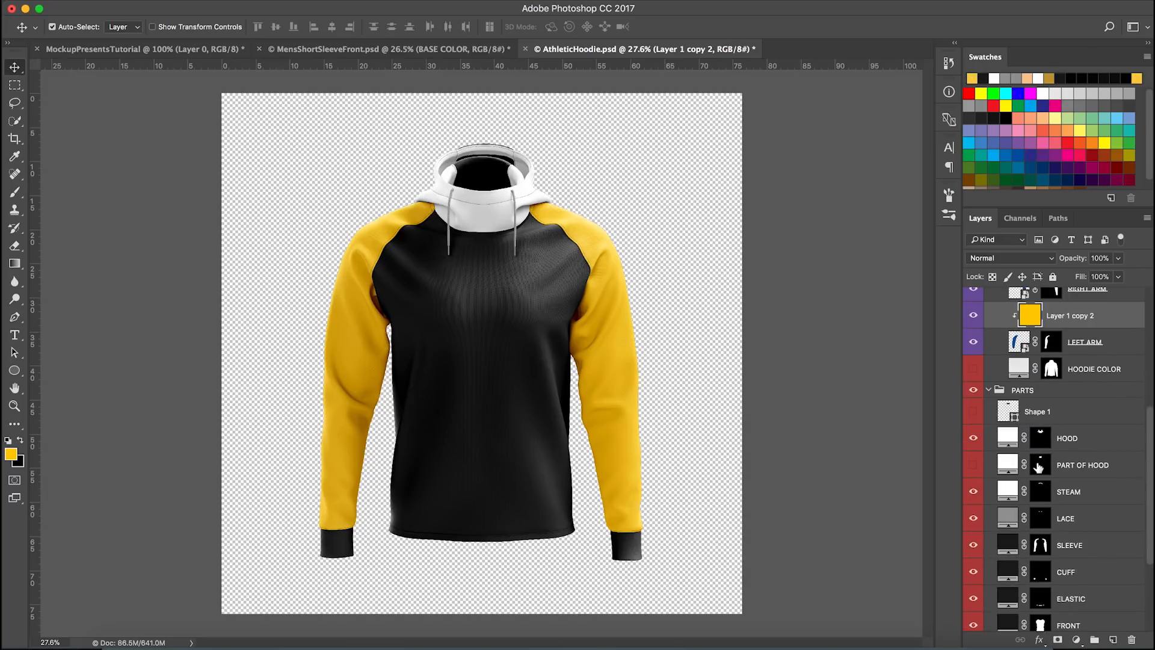
{"action": "double_click", "coordinate": [1007, 442]}
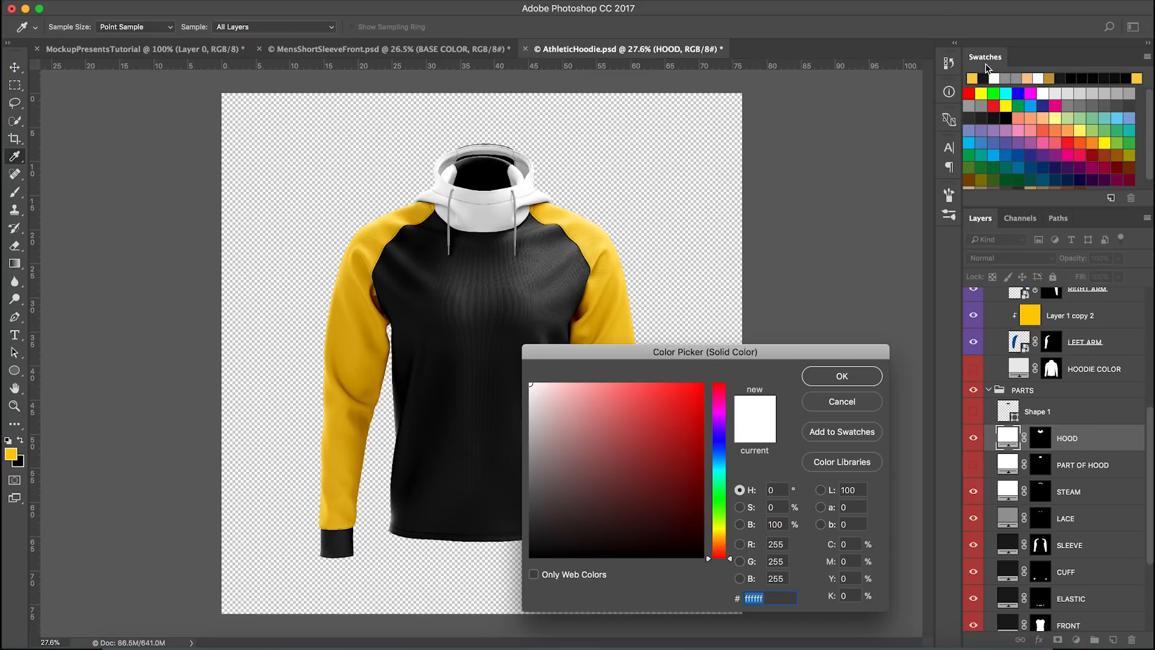
{"action": "left_click", "coordinate": [984, 77]}
{"action": "left_click", "coordinate": [842, 376]}
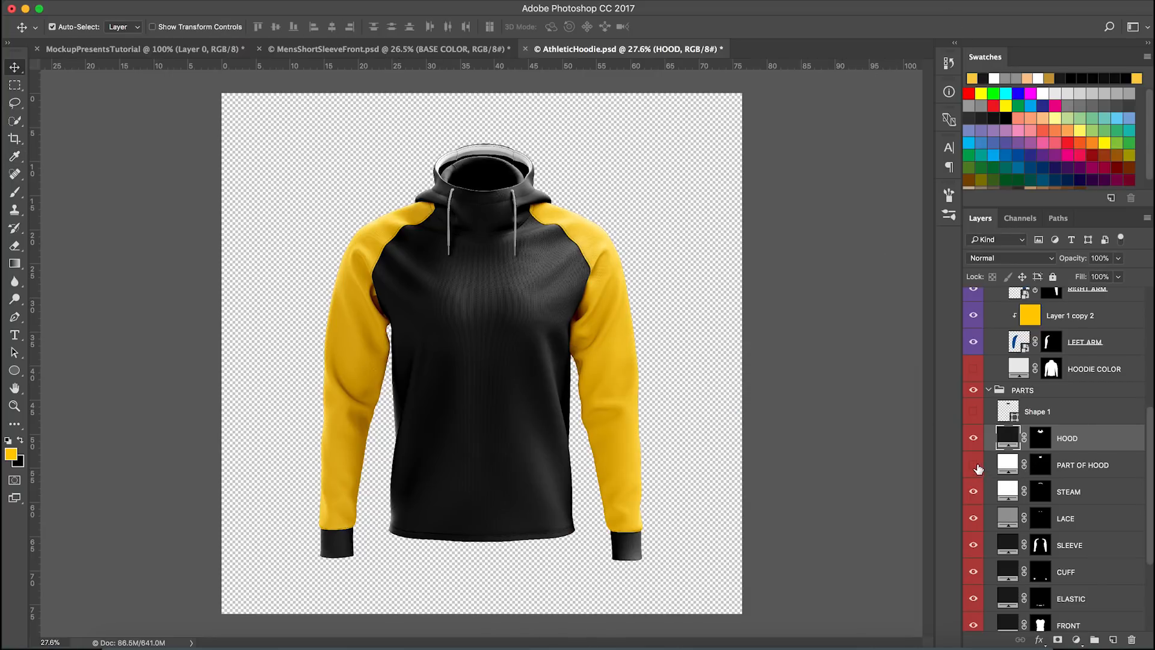
Step: Turn on the visibility of the Shape 1 layer for the hood's inside and change its fill to the brand yellow
{"action": "left_click", "coordinate": [1080, 417]}
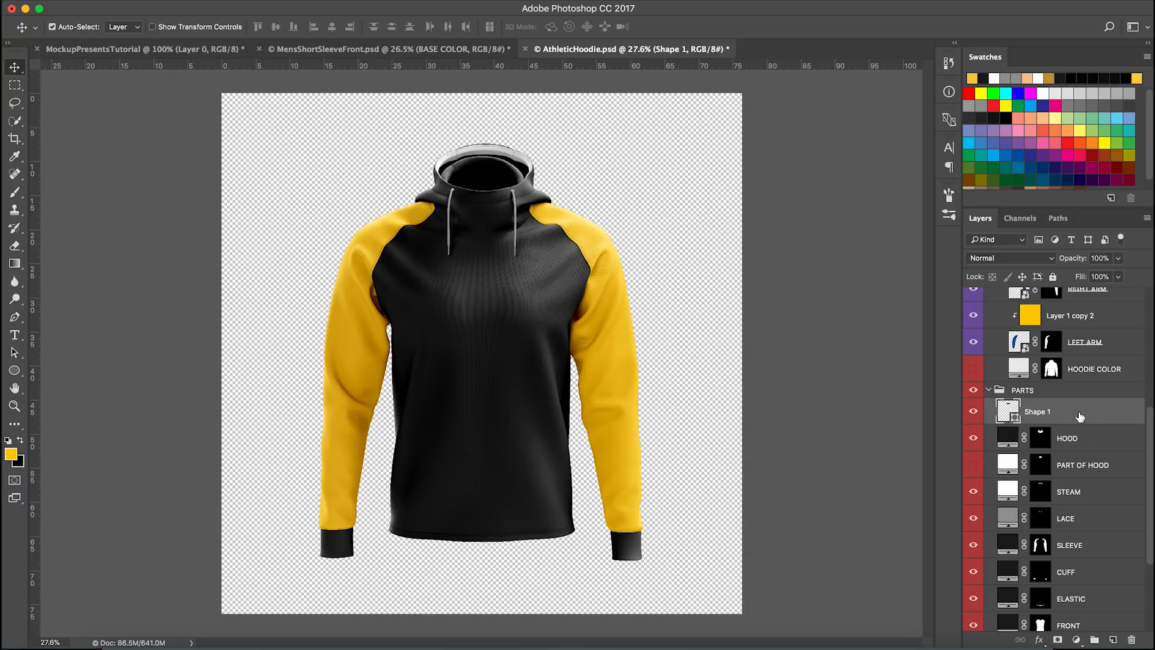
{"action": "key", "text": "p"}
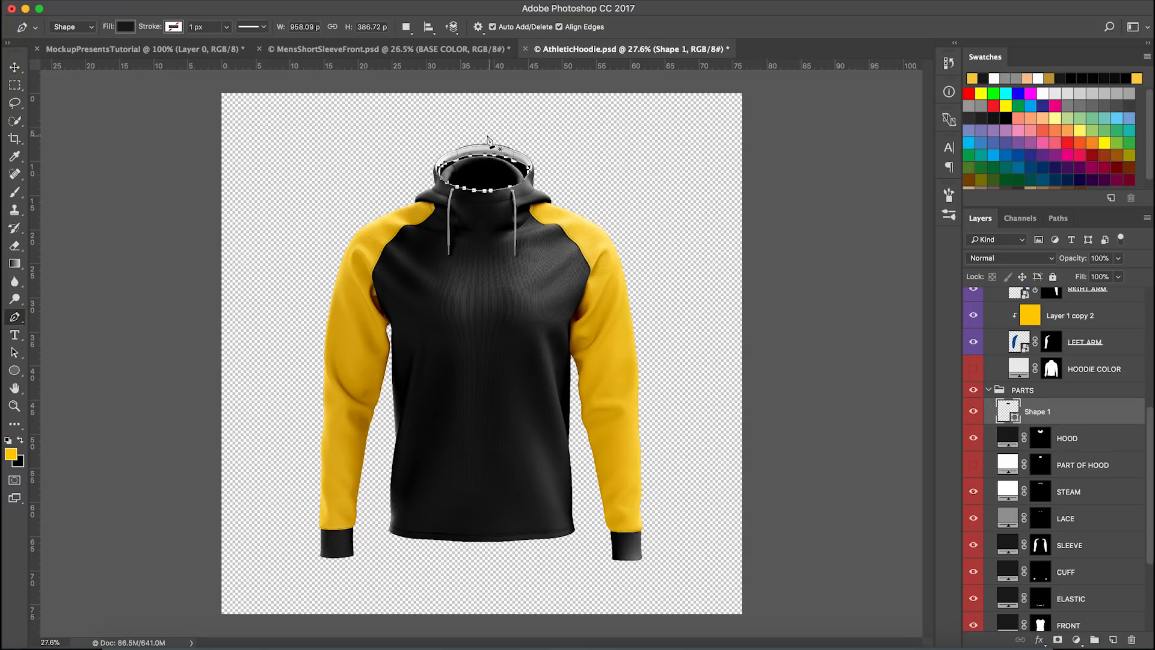
{"action": "scroll", "coordinate": [488, 139], "scroll_direction": "up", "scroll_amount": 10}
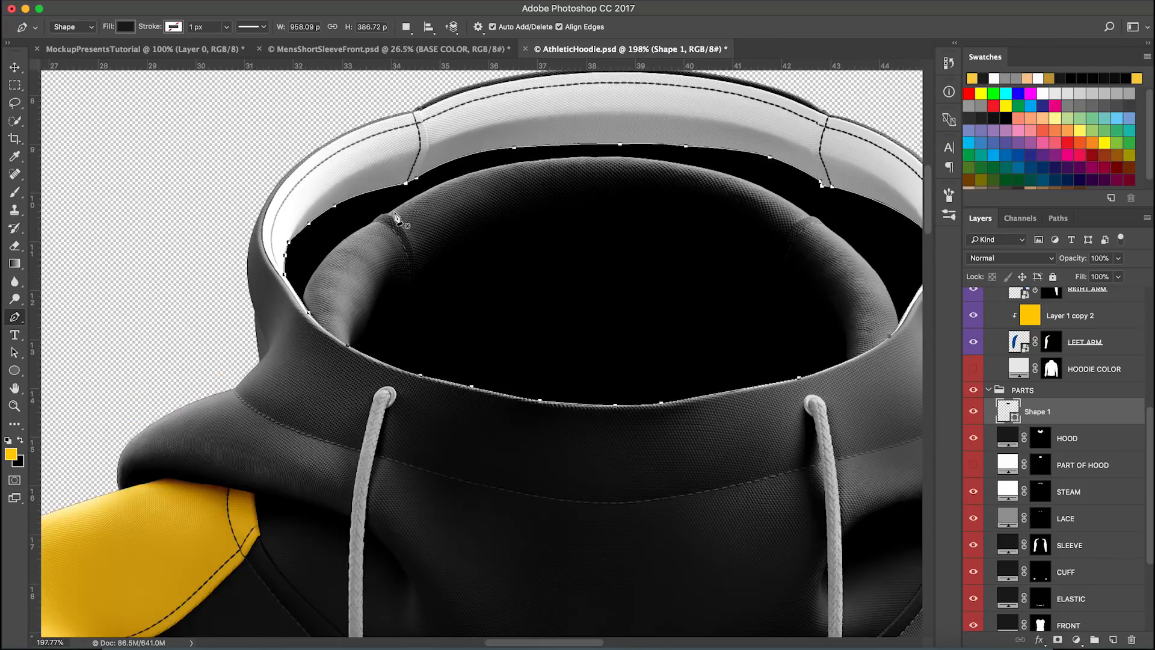
{"action": "scroll", "coordinate": [328, 301], "scroll_direction": "down", "scroll_amount": 2}
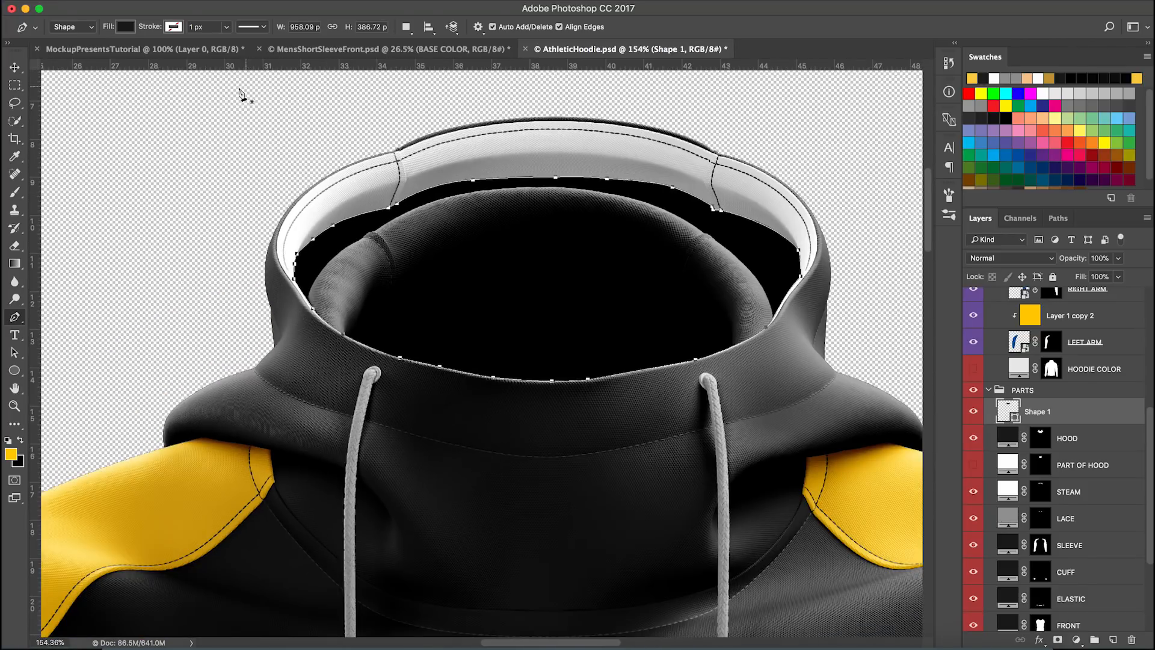
{"action": "left_click", "coordinate": [123, 27]}
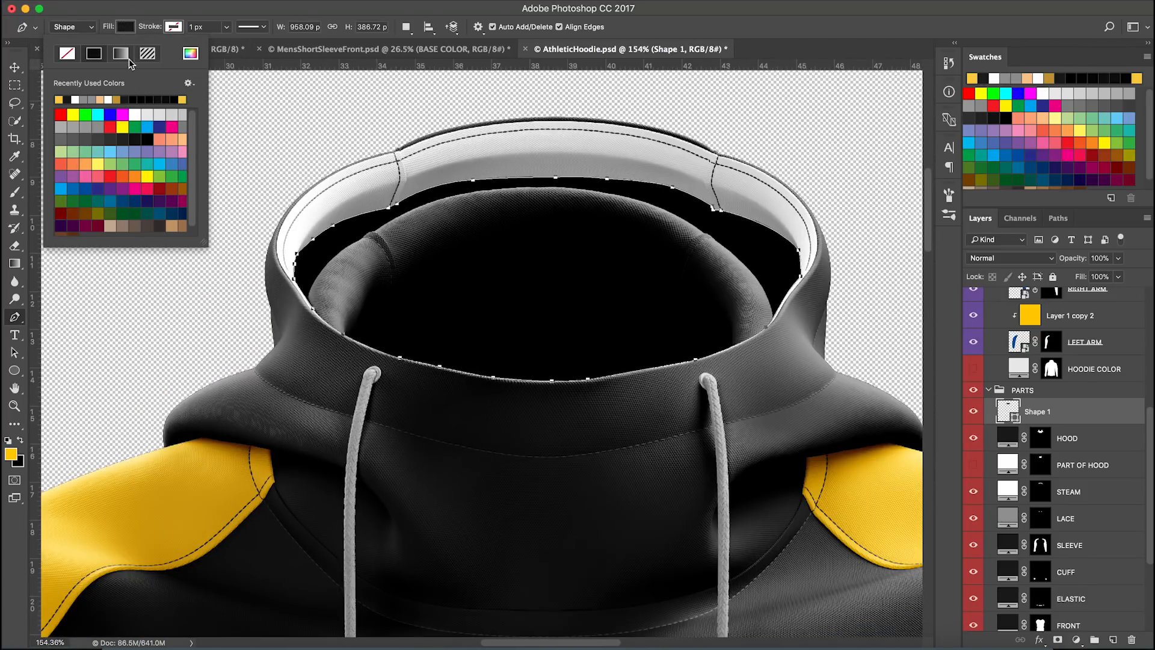
{"action": "left_click", "coordinate": [59, 99]}
{"action": "left_click", "coordinate": [374, 108]}
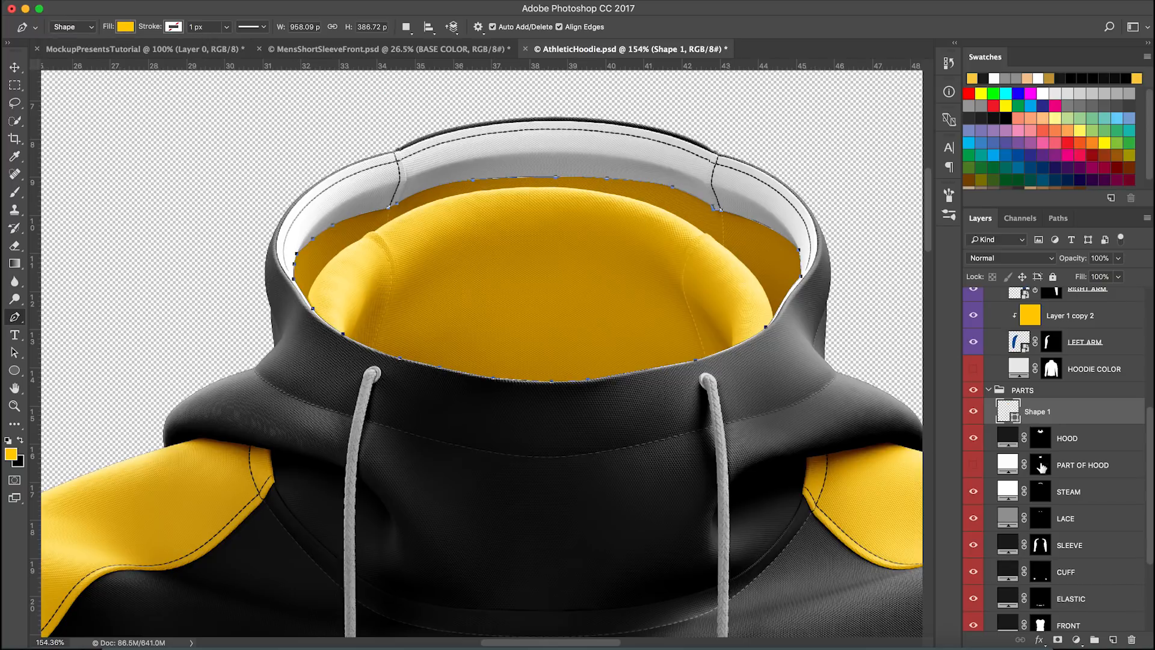
Step: Change the fill colour of the STEAM layer in the PARTS group to the brand yellow
{"action": "double_click", "coordinate": [1007, 491]}
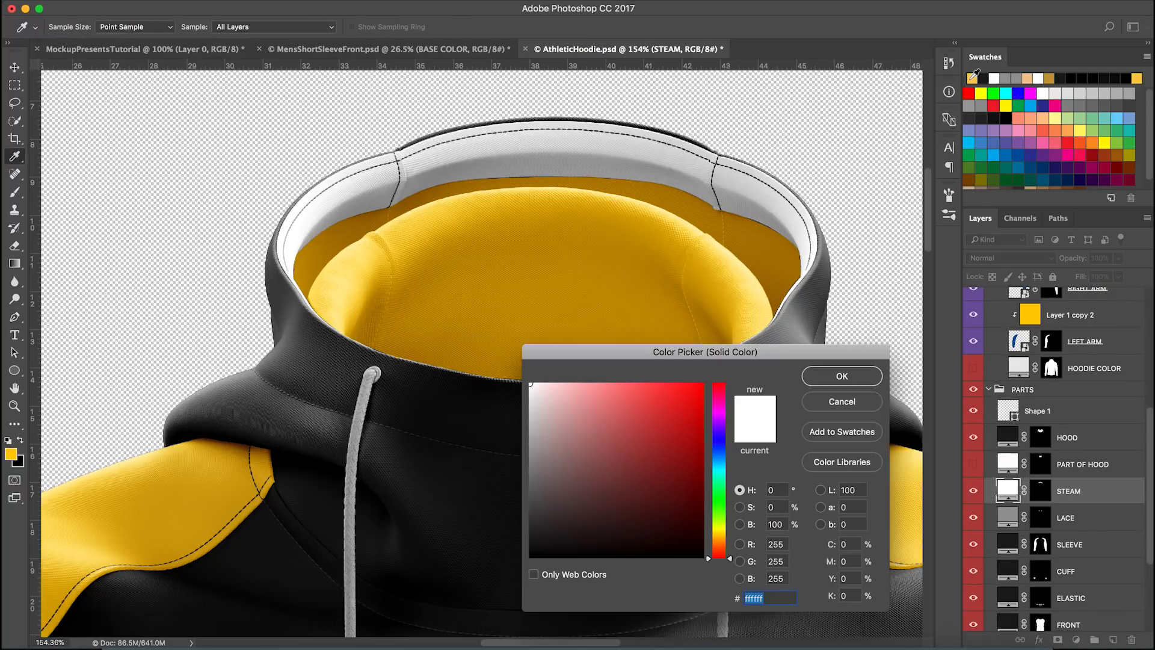
{"action": "left_click", "coordinate": [971, 79]}
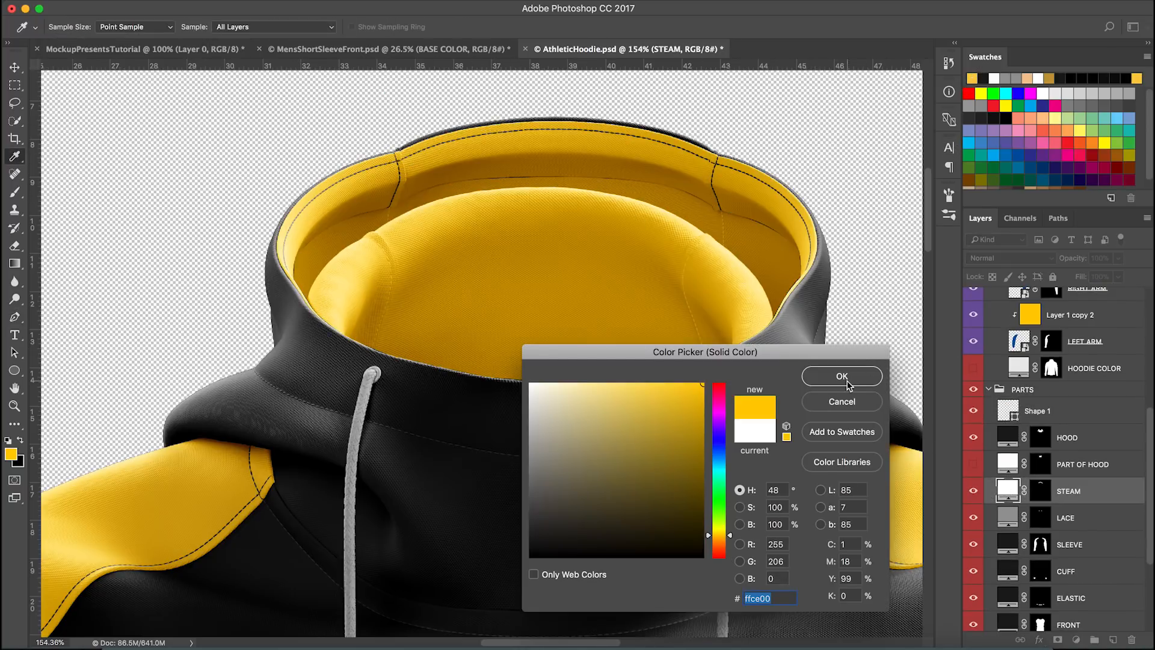
{"action": "key", "text": "Return"}
{"action": "key", "text": "super+0"}
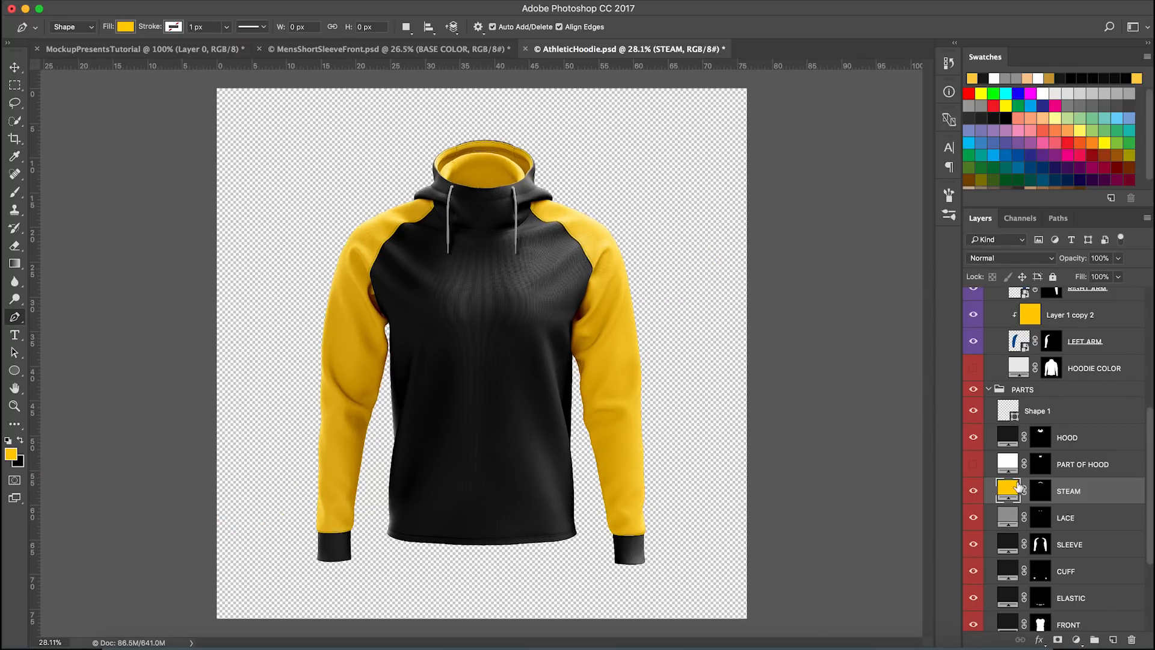
Step: Change the fill of the Shape 1 layer inside the hood to the dark brand colour
{"action": "left_click", "coordinate": [1053, 411]}
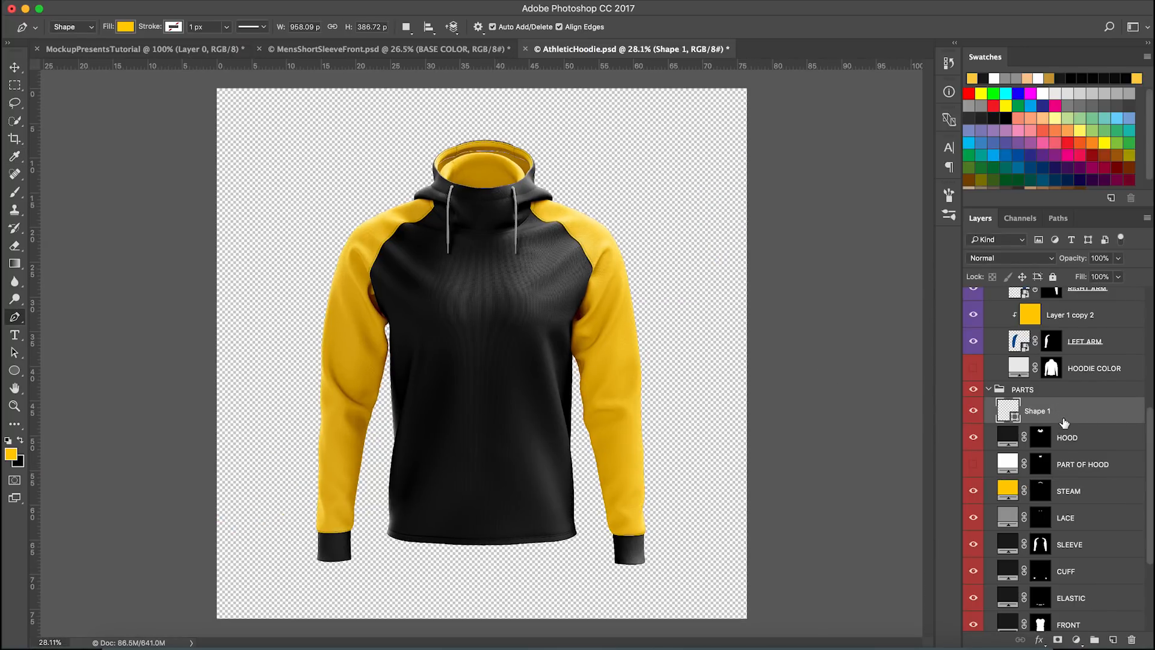
{"action": "left_click", "coordinate": [126, 27]}
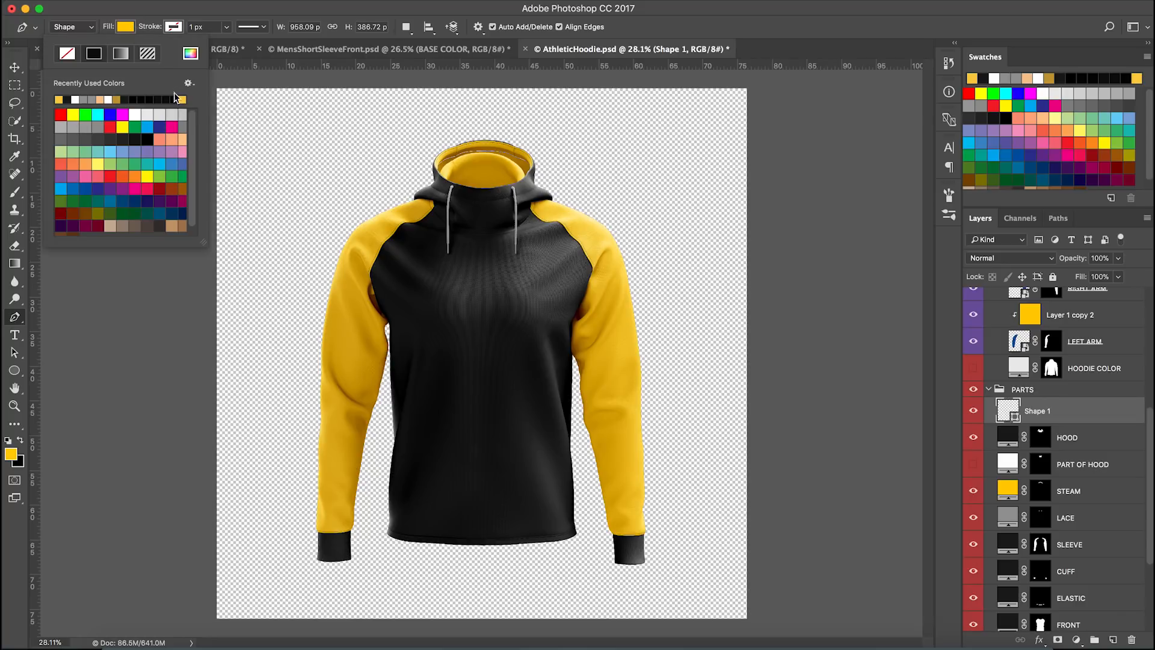
{"action": "left_click", "coordinate": [69, 101]}
{"action": "left_click", "coordinate": [393, 185]}
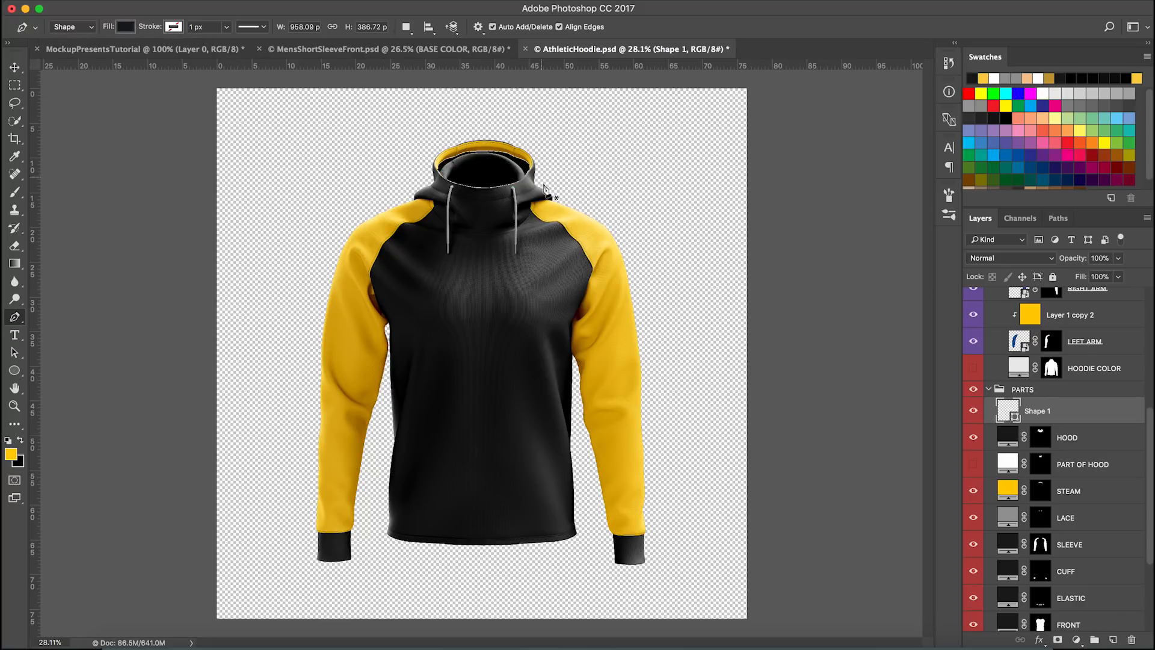
{"action": "key", "text": "super+0"}
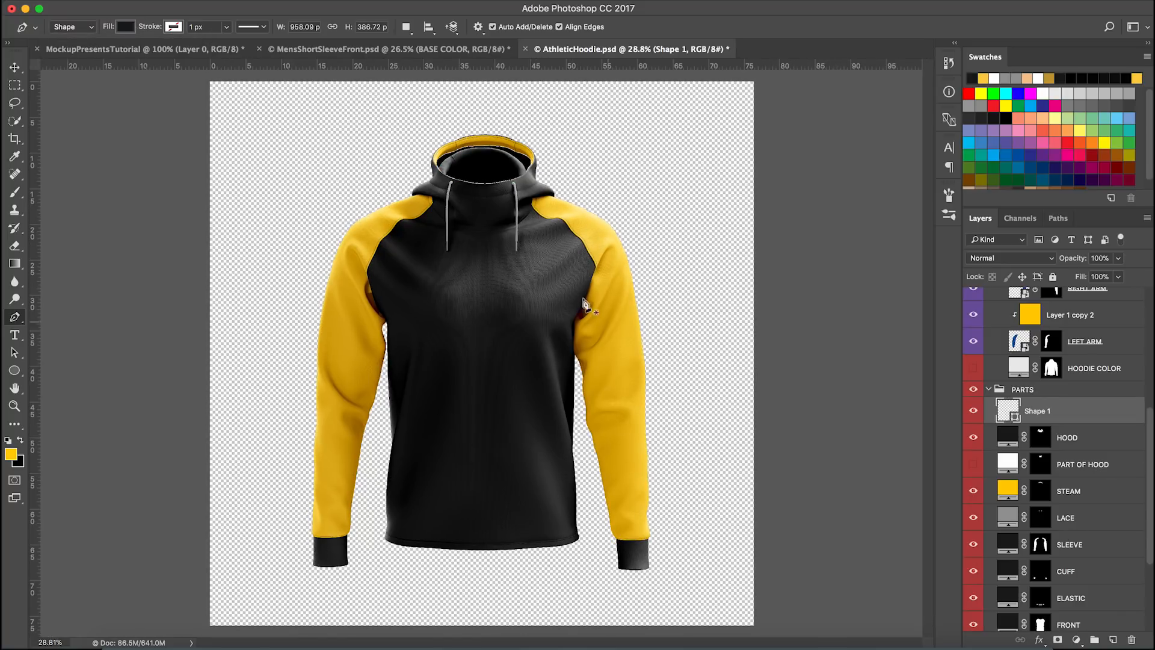
Step: Select the PARTS MERGED layer, switch to Illustrator and copy the full-colour owl logo with the Animal Focused lettering
{"action": "scroll", "coordinate": [1085, 500], "scroll_direction": "up", "scroll_amount": 8}
{"action": "scroll", "coordinate": [1066, 429], "scroll_direction": "up", "scroll_amount": 1}
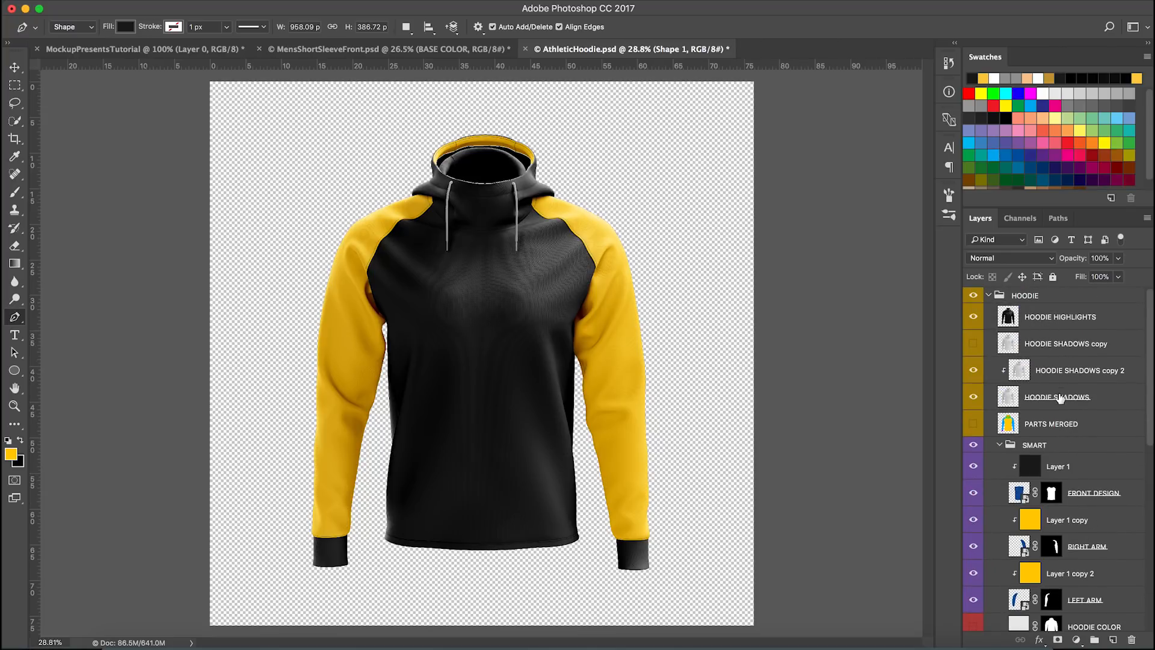
{"action": "left_click", "coordinate": [1062, 417]}
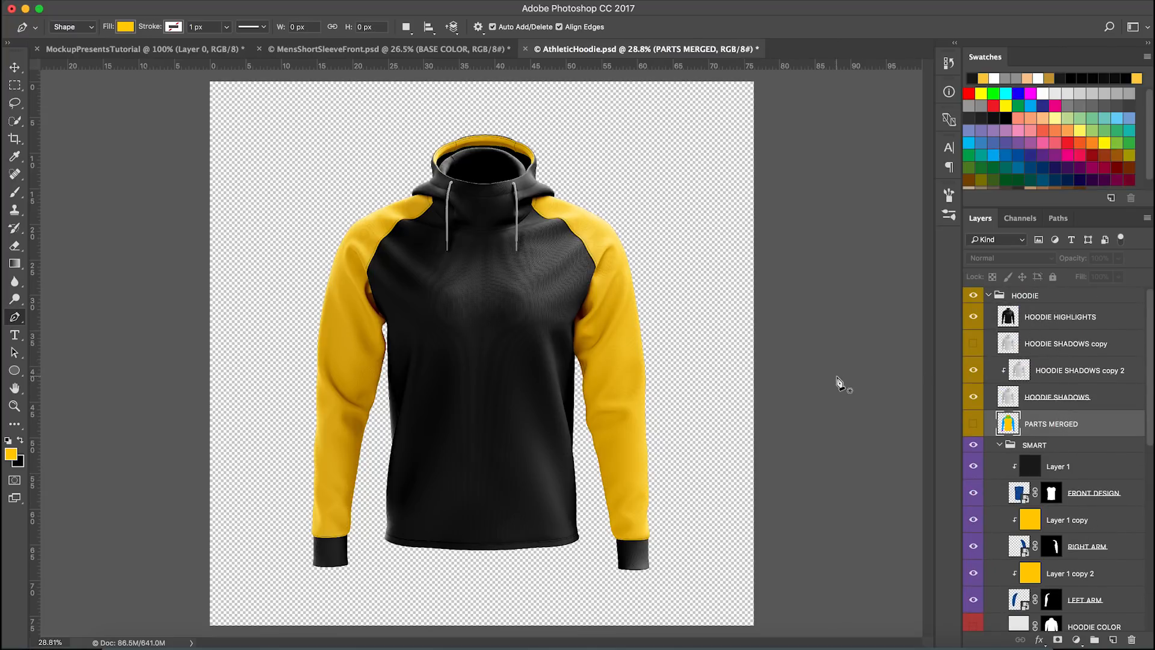
{"action": "left_click", "coordinate": [436, 645]}
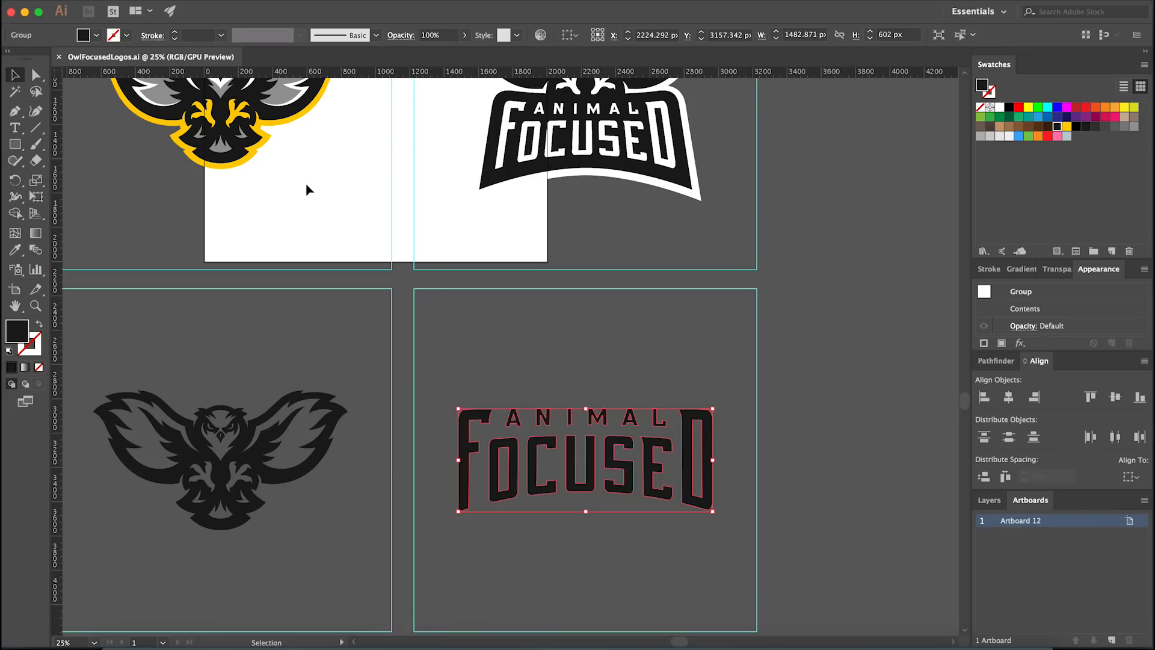
{"action": "left_click", "coordinate": [244, 139]}
{"action": "scroll", "coordinate": [428, 205], "scroll_direction": "up", "scroll_amount": 5}
{"action": "left_click", "coordinate": [437, 111]}
{"action": "key", "text": "super+c"}
Step: Return to Photoshop and paste the copied owl logo onto the hoodie above the PARTS MERGED layer
{"action": "left_click", "coordinate": [469, 645]}
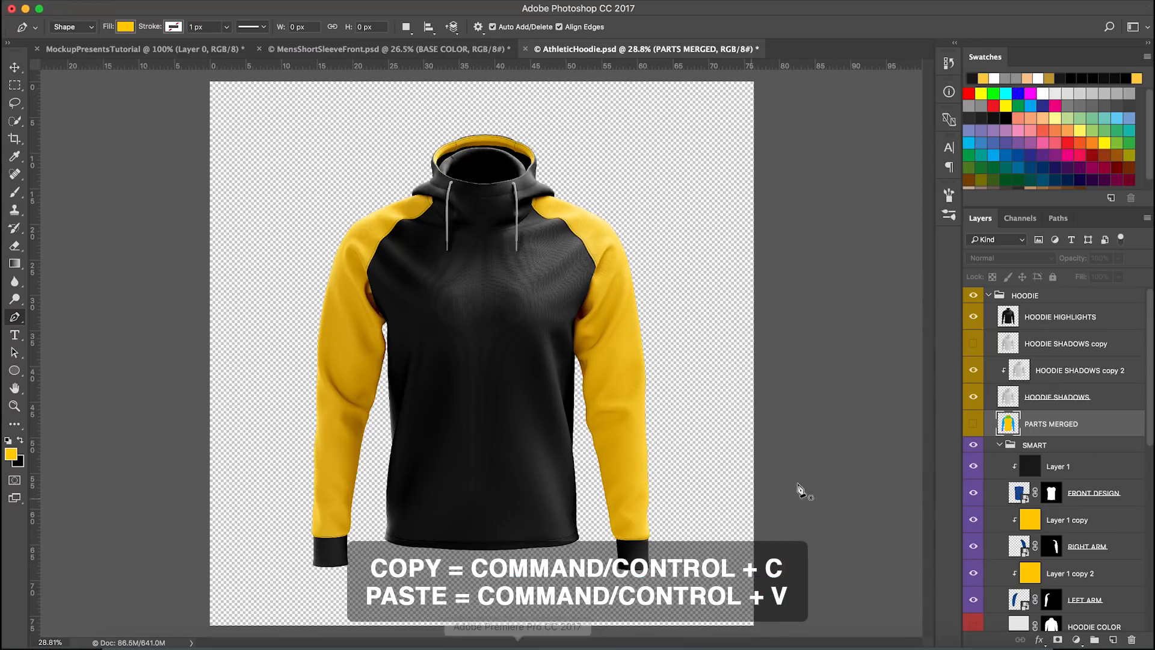
{"action": "key", "text": "super+v"}
{"action": "left_click", "coordinate": [642, 257]}
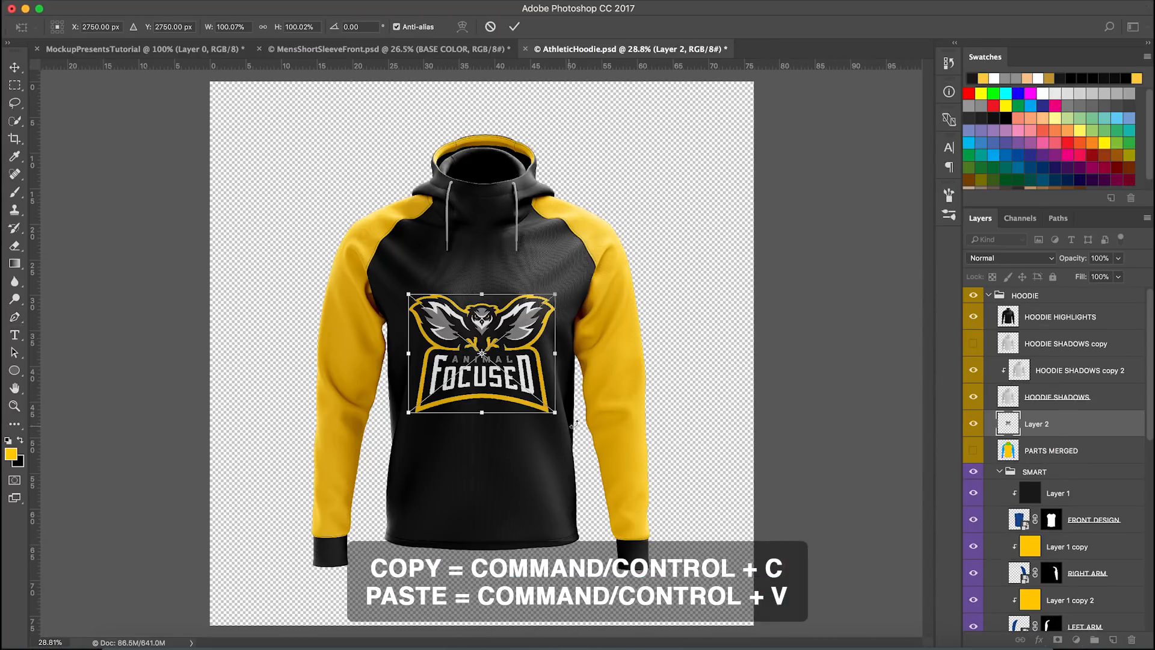
Step: Show the guides, scale the pasted logo down and centre it on the vertical guide across the hoodie's chest
{"action": "key", "text": "super+semicolon"}
{"action": "left_click_drag", "start_coordinate": [521, 410], "coordinate": [600, 424]}
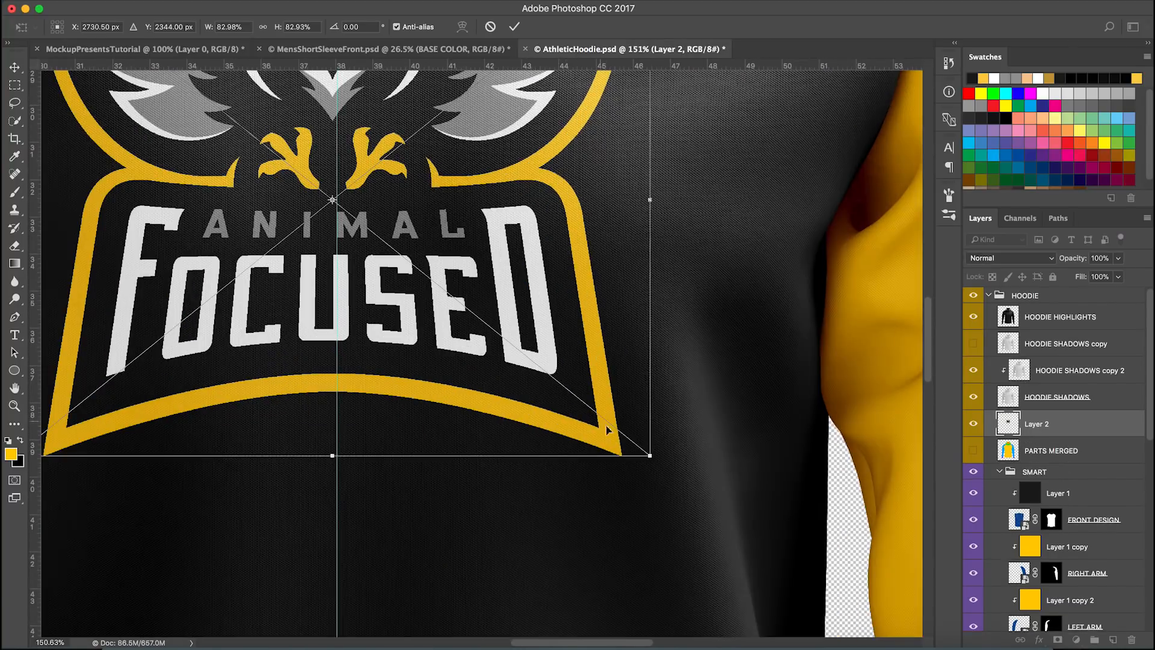
{"action": "mouse_move", "coordinate": [651, 458]}
{"action": "left_mouse_down"}
{"action": "mouse_move", "coordinate": [633, 449]}
{"action": "mouse_move", "coordinate": [643, 450]}
{"action": "left_mouse_up"}
{"action": "mouse_move", "coordinate": [560, 365]}
{"action": "left_mouse_down"}
{"action": "mouse_move", "coordinate": [572, 368]}
{"action": "mouse_move", "coordinate": [556, 370]}
{"action": "left_mouse_up"}
{"action": "key", "text": "Return"}
{"action": "key", "text": "super+0"}
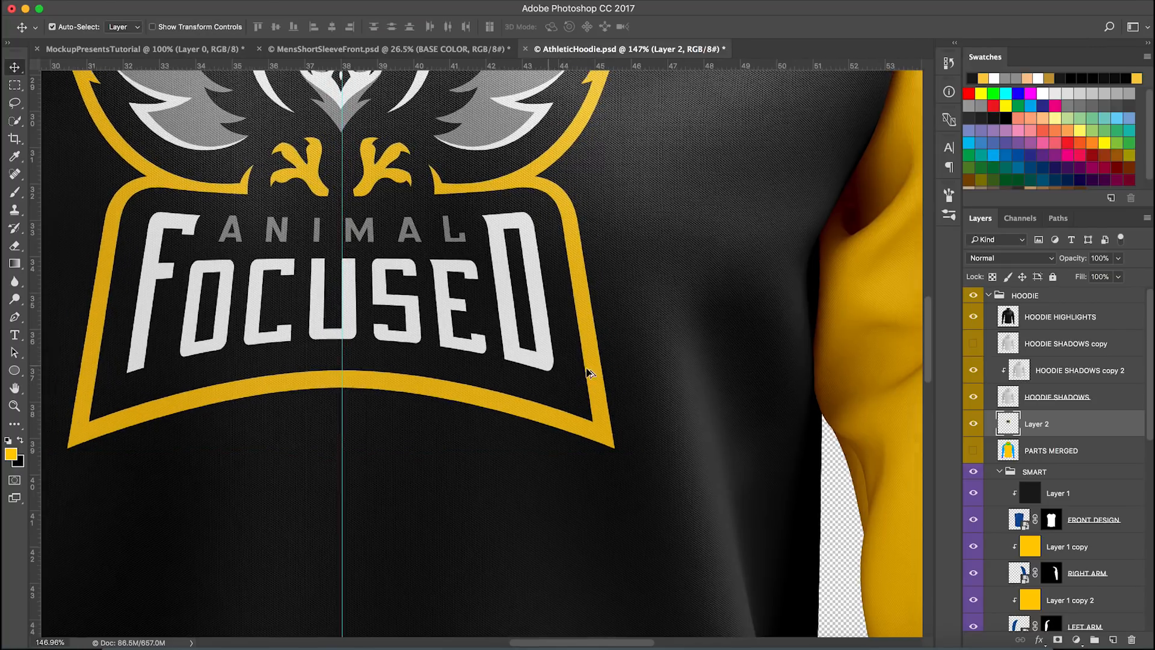
{"action": "key", "text": "super+0"}
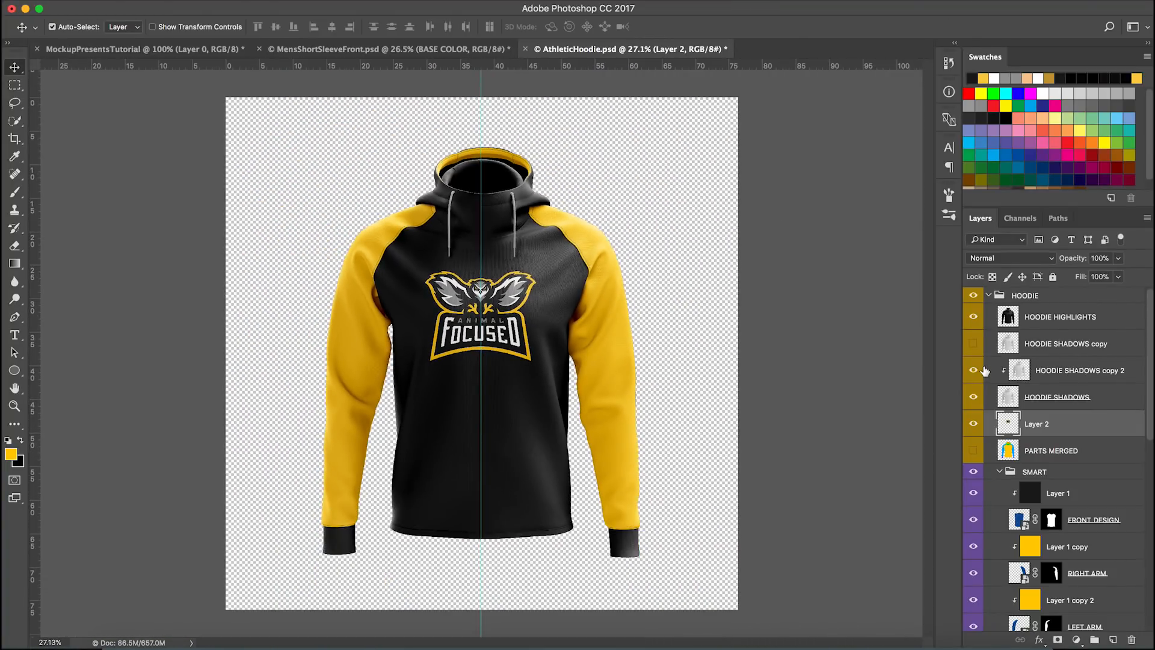
Step: Hide the HOODIE SHADOWS and HOODIE SHADOWS copy 2 layers and show the HOODIE SHADOWS copy layer instead
{"action": "left_click_drag", "start_coordinate": [973, 370], "coordinate": [973, 397]}
{"action": "left_click", "coordinate": [973, 343]}
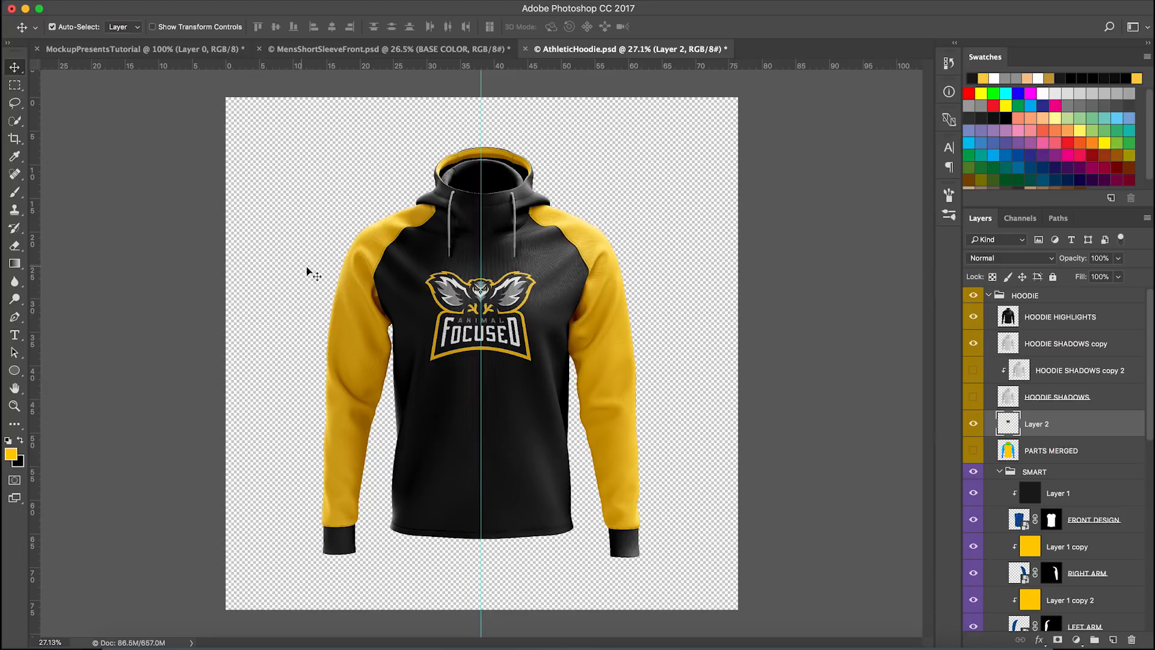
{"action": "scroll", "coordinate": [542, 274], "scroll_direction": "up", "scroll_amount": 1}
{"action": "scroll", "coordinate": [545, 275], "scroll_direction": "up", "scroll_amount": 1}
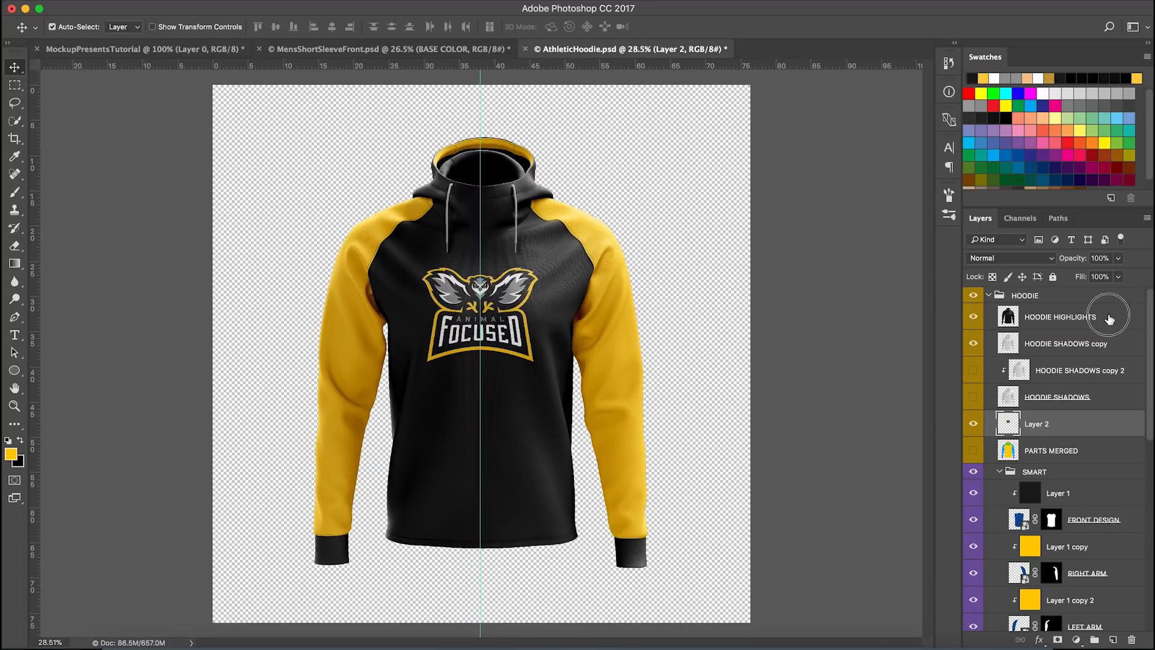
Step: Compare the hoodie with and without the HOODIE HIGHLIGHTS and HOODIE SHADOWS copy layers, checking the Screen blend mode of the highlights
{"action": "left_click", "coordinate": [1055, 318]}
{"action": "left_click", "coordinate": [1026, 299]}
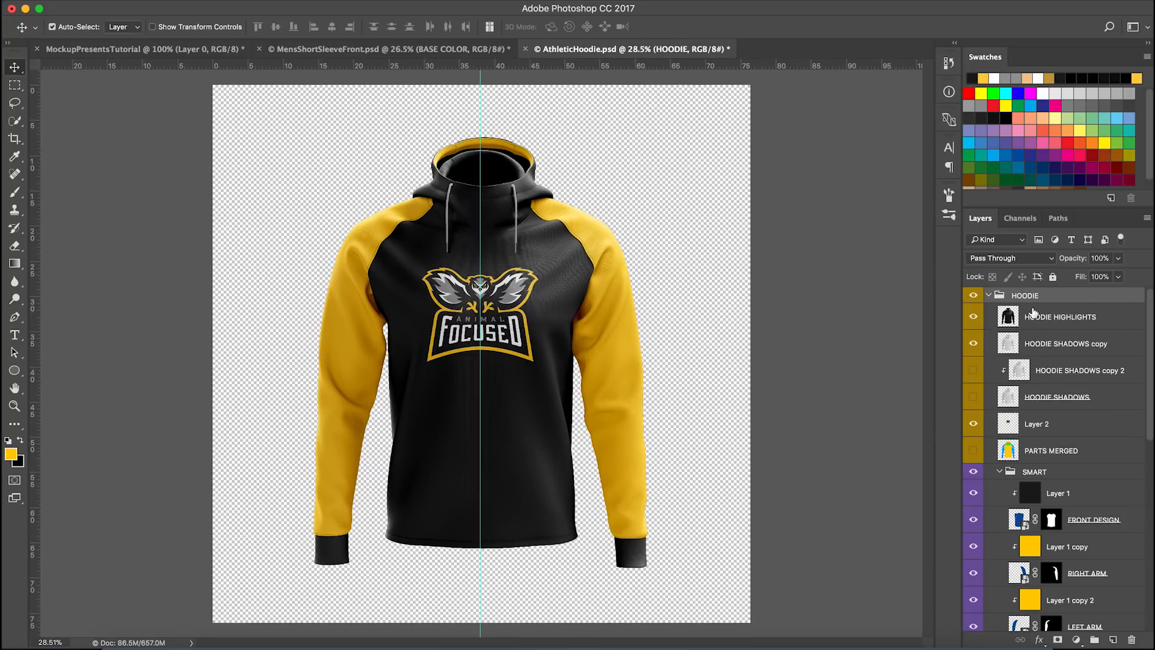
{"action": "left_click", "coordinate": [973, 343]}
{"action": "left_click", "coordinate": [973, 317]}
{"action": "left_click", "coordinate": [974, 317]}
{"action": "left_click", "coordinate": [973, 343]}
{"action": "left_click", "coordinate": [1024, 316]}
{"action": "left_click", "coordinate": [974, 316]}
{"action": "left_click", "coordinate": [974, 317]}
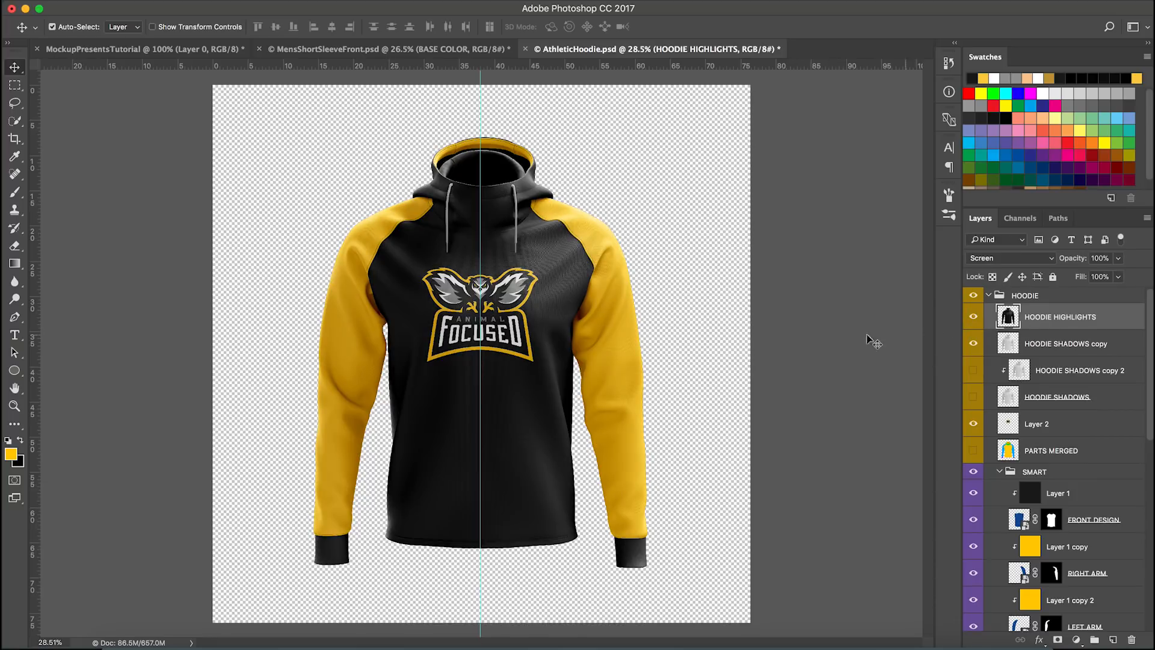
{"action": "scroll", "coordinate": [628, 337], "scroll_direction": "up", "scroll_amount": 2}
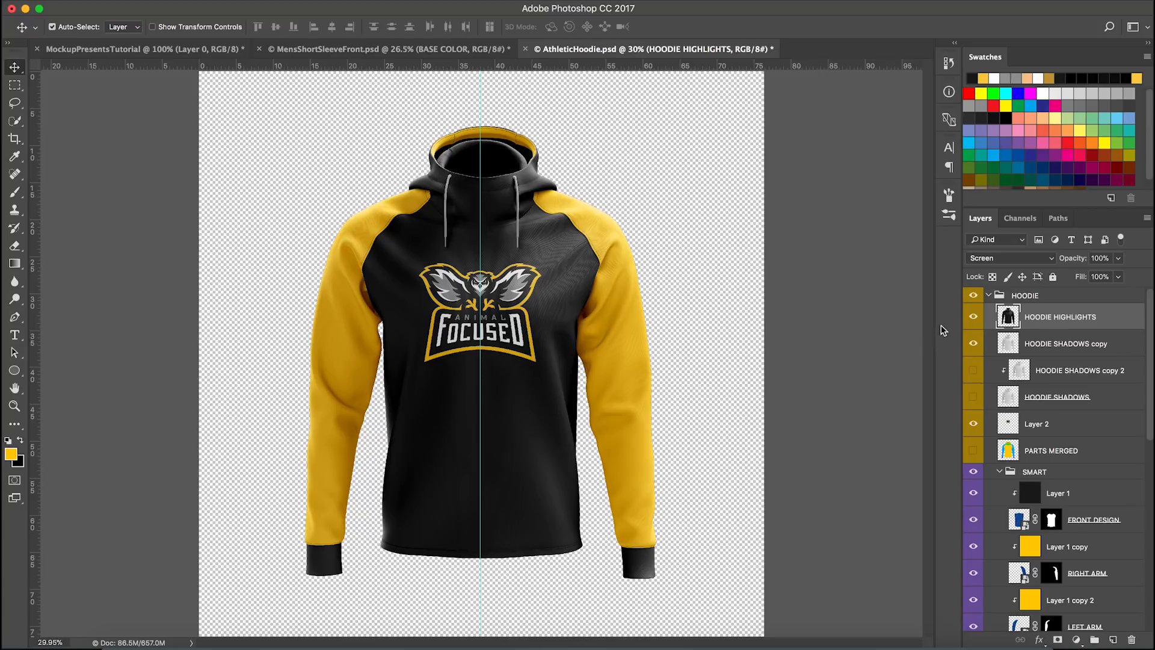
Step: Inspect the Linear Burn HOODIE SHADOWS copy layer and compare the hoodie with its shadows and highlights off and on
{"action": "left_click", "coordinate": [1018, 344]}
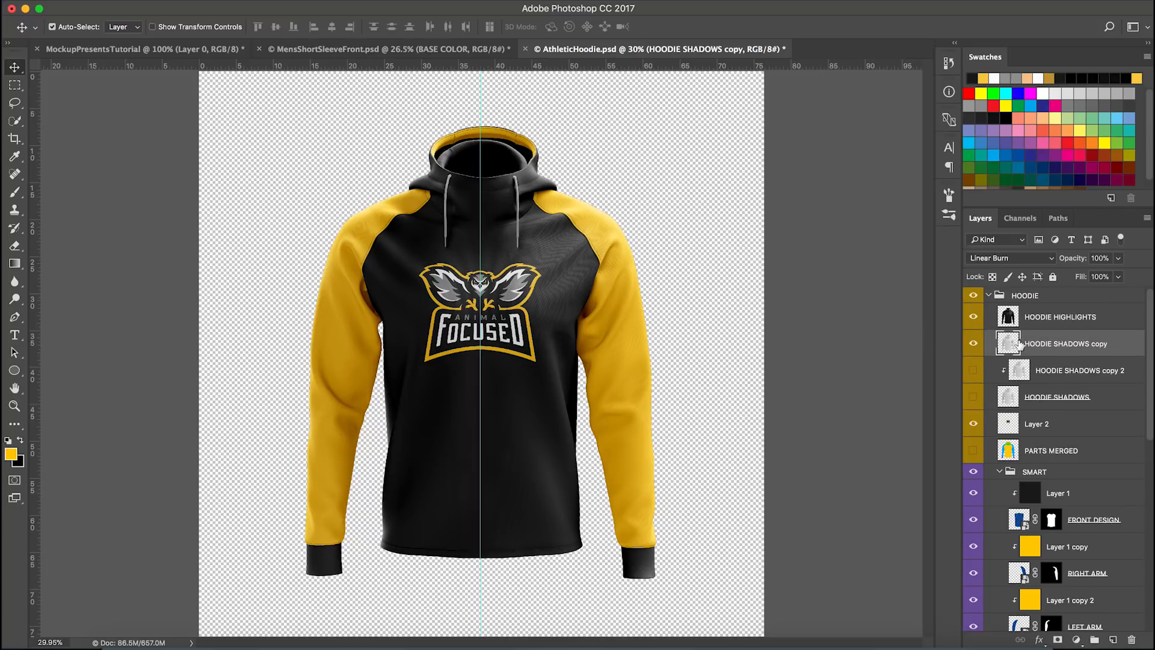
{"action": "left_click", "coordinate": [973, 346]}
{"action": "left_click", "coordinate": [973, 346]}
{"action": "scroll", "coordinate": [605, 297], "scroll_direction": "up", "scroll_amount": 1}
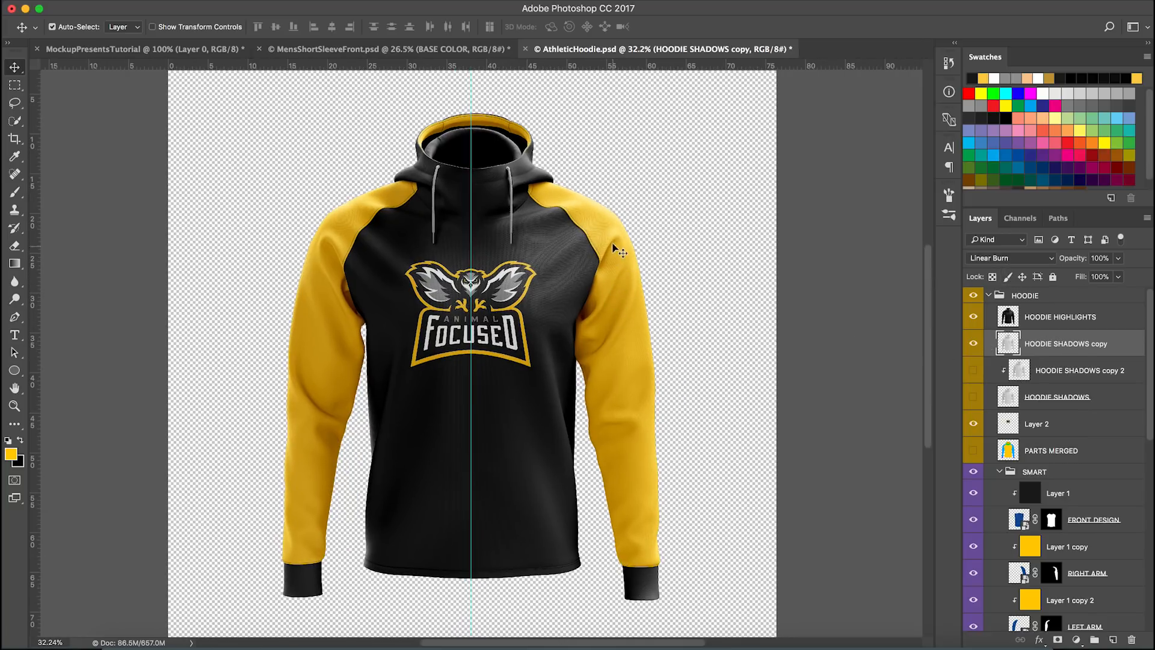
{"action": "left_click", "coordinate": [970, 334]}
{"action": "left_click", "coordinate": [972, 317]}
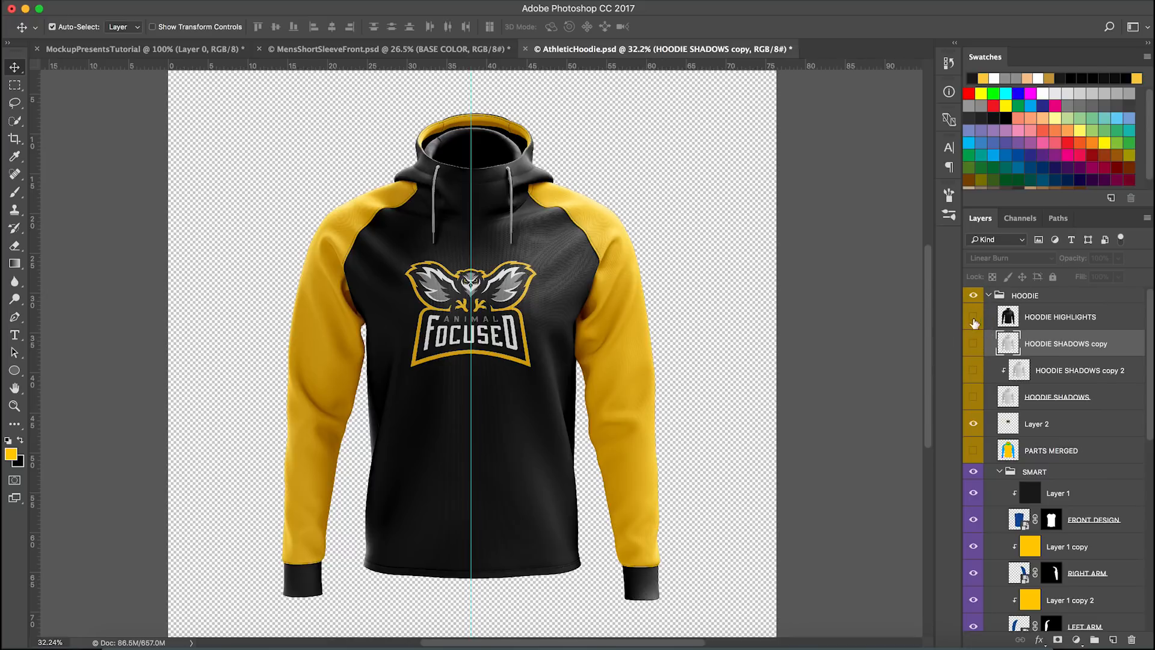
{"action": "left_click_drag", "start_coordinate": [973, 317], "coordinate": [972, 342]}
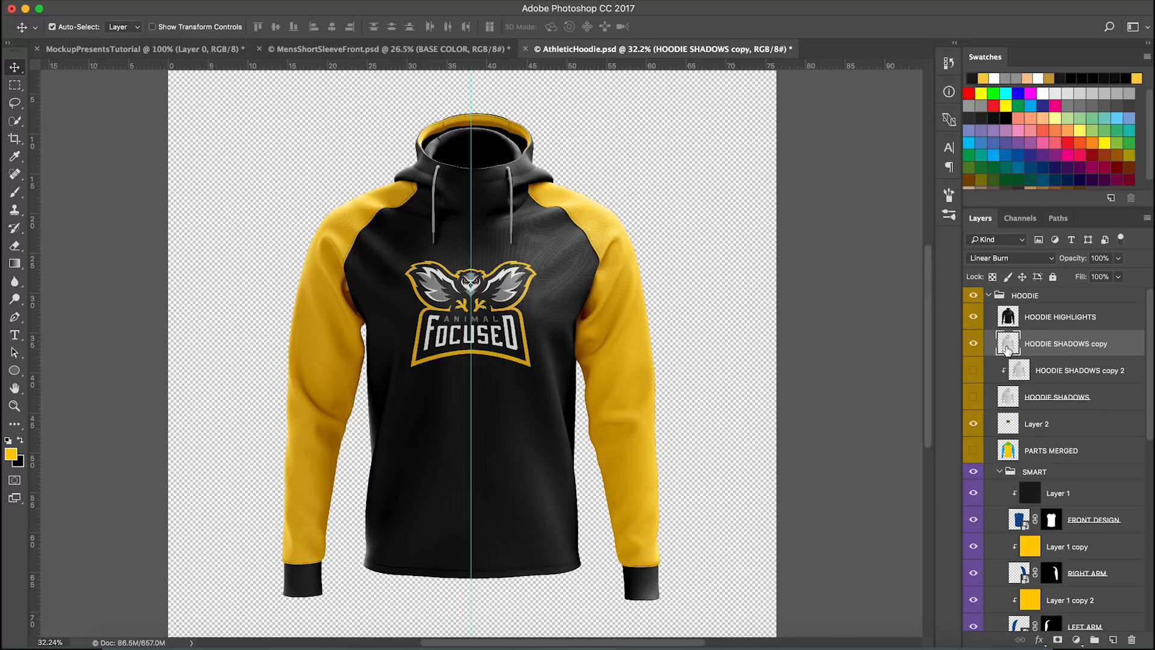
Step: Delete the HOODIE SHADOWS copy layer and turn on the visibility of HOODIE SHADOWS and its clipped HOODIE SHADOWS copy 2
{"action": "key", "text": "Delete"}
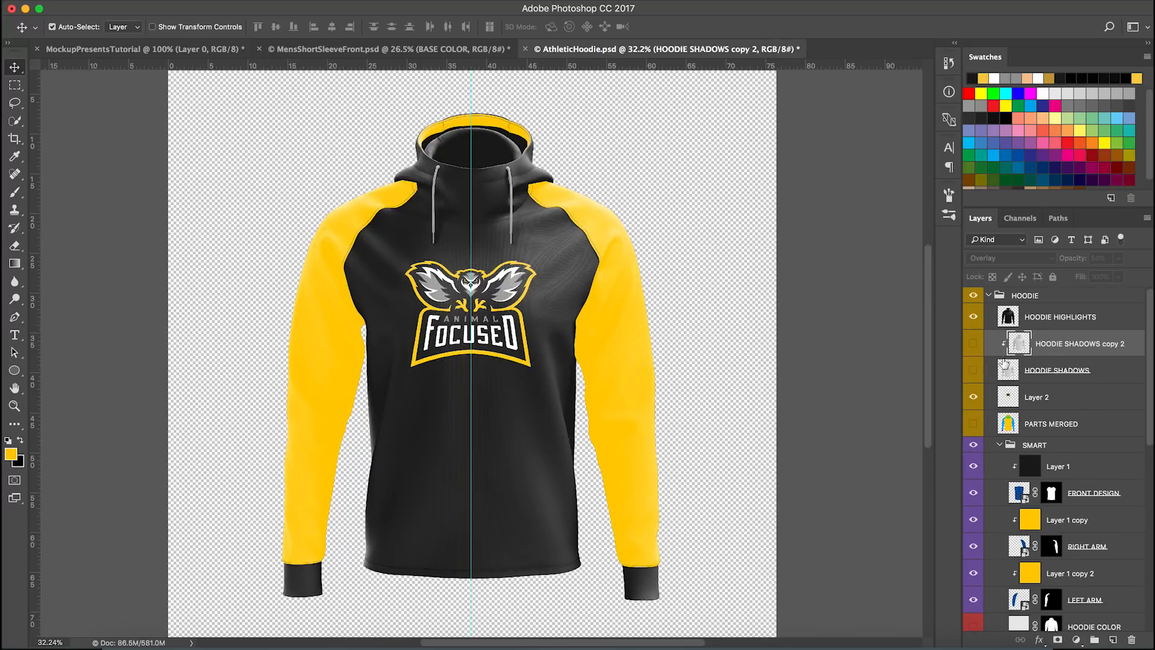
{"action": "left_click", "coordinate": [1056, 368]}
{"action": "left_click", "coordinate": [973, 369]}
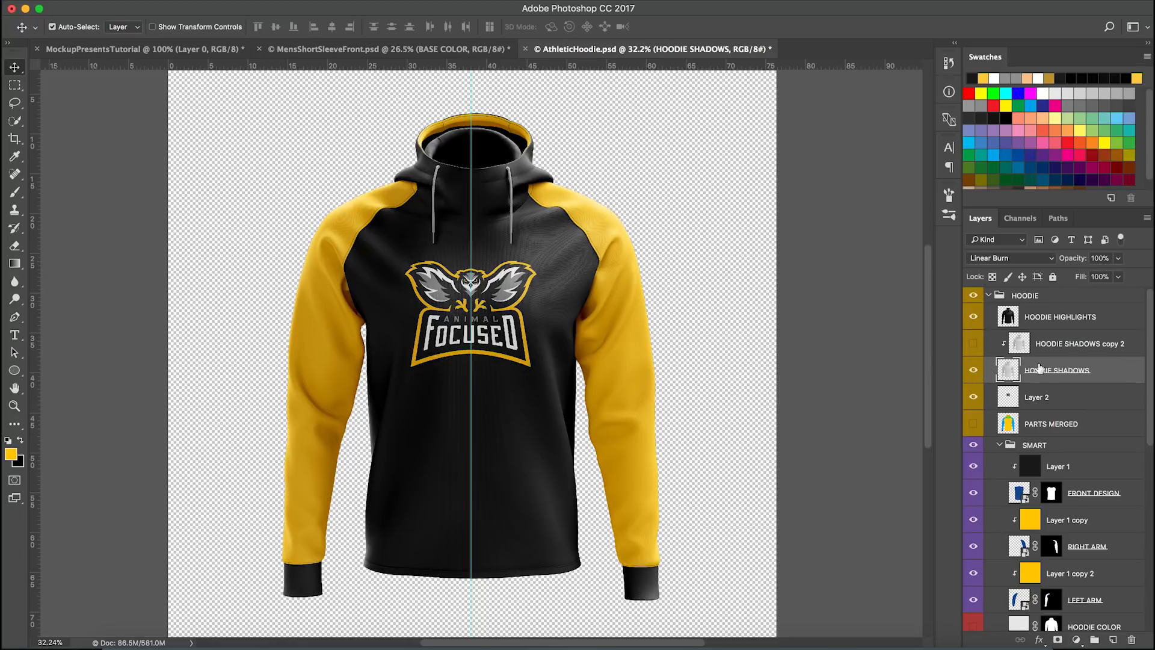
{"action": "left_click", "coordinate": [1052, 354]}
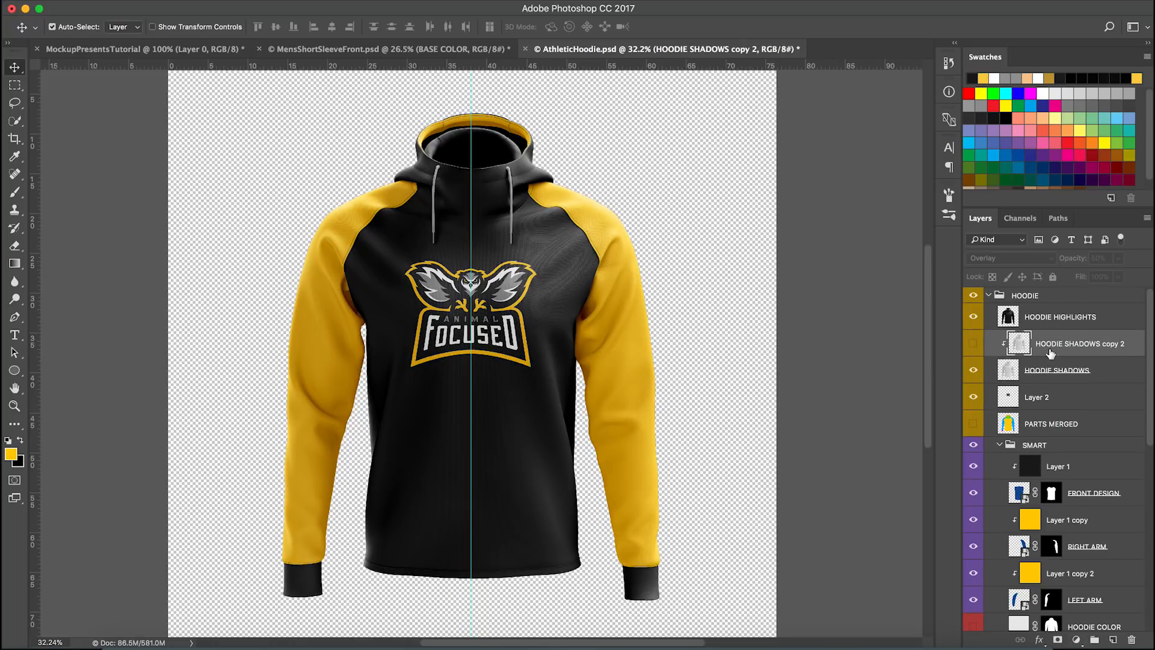
{"action": "left_click", "coordinate": [974, 346]}
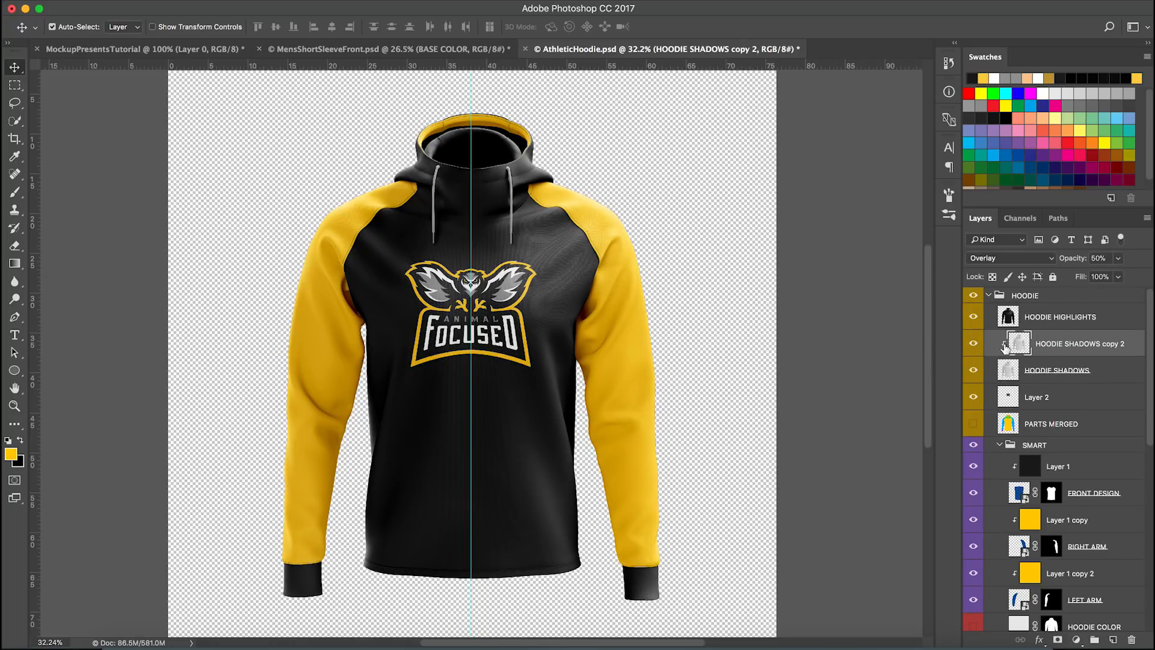
Step: Compare the hoodie's shading with the clipped HOODIE SHADOWS copy 2 overlay layer hidden and shown
{"action": "left_click", "coordinate": [974, 345]}
{"action": "left_click", "coordinate": [974, 346]}
{"action": "left_click", "coordinate": [974, 346]}
{"action": "left_click", "coordinate": [974, 347]}
{"action": "left_click", "coordinate": [978, 345]}
{"action": "left_click", "coordinate": [975, 345]}
{"action": "left_click", "coordinate": [973, 345]}
{"action": "left_click", "coordinate": [973, 345]}
{"action": "left_click", "coordinate": [974, 345]}
{"action": "left_click", "coordinate": [974, 345]}
{"action": "left_click", "coordinate": [973, 345]}
{"action": "left_click", "coordinate": [973, 346]}
Step: Release HOODIE SHADOWS copy 2 from its clipping mask, compare its unclipped effect on the hoodie, and clip it to HOODIE SHADOWS again
{"action": "right_click", "coordinate": [1073, 356]}
{"action": "left_click", "coordinate": [1020, 306]}
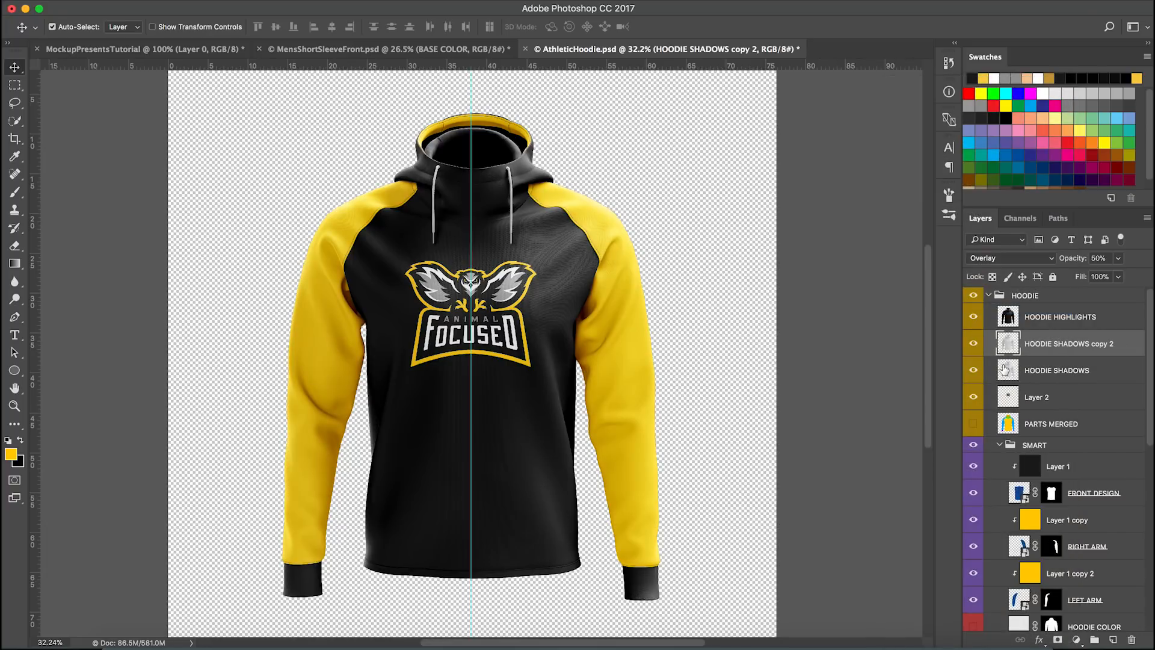
{"action": "left_click", "coordinate": [974, 344]}
{"action": "left_click", "coordinate": [973, 344]}
{"action": "left_click", "coordinate": [973, 344]}
{"action": "left_click", "coordinate": [974, 345]}
{"action": "left_click", "coordinate": [1050, 358], "text": "alt"}
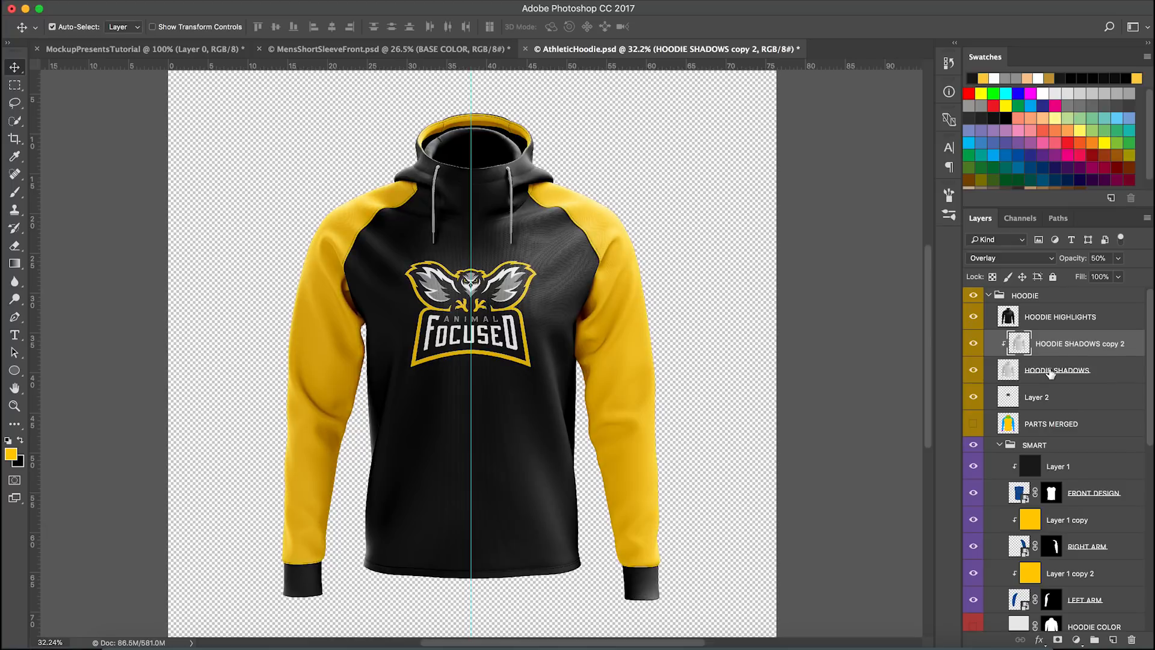
{"action": "left_click", "coordinate": [1052, 373]}
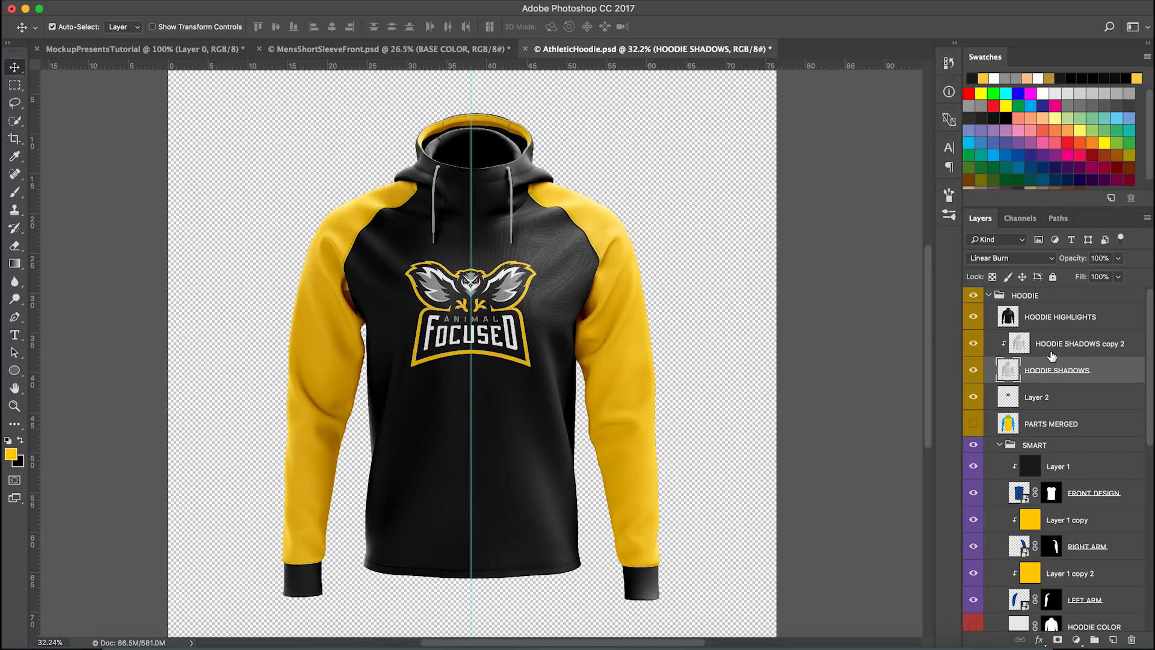
{"action": "scroll", "coordinate": [584, 346], "scroll_direction": "down", "scroll_amount": 2}
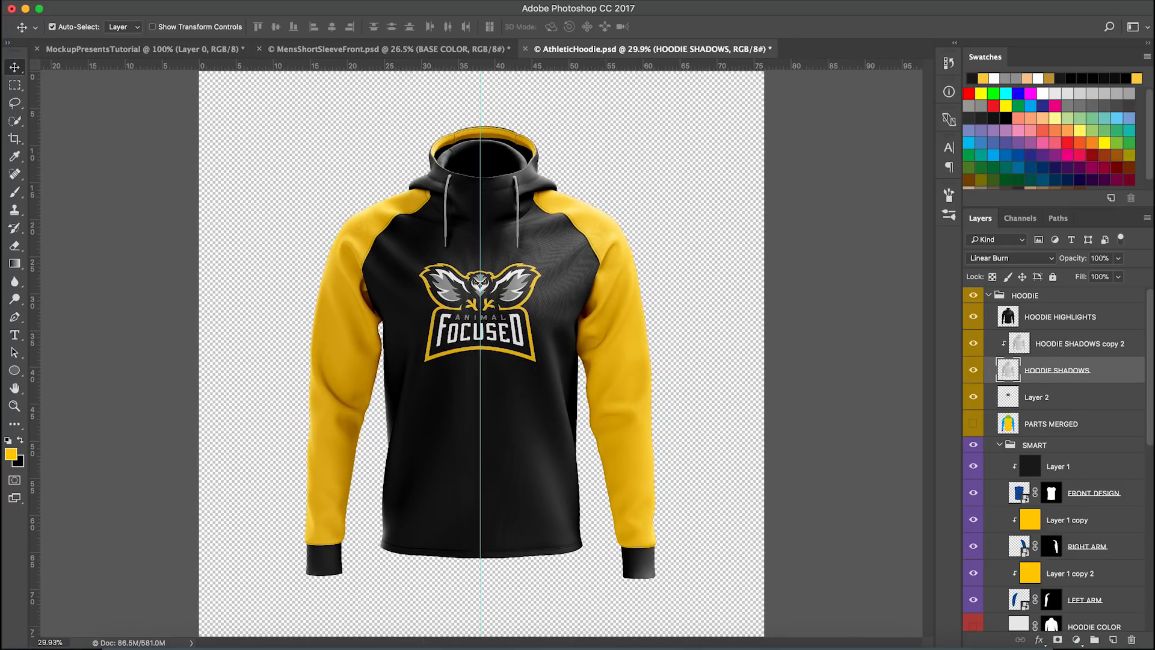
Step: Set up a Save for Web export of the hoodie as a transparent PNG-24 with the image size set to 2000 px wide
{"action": "left_click", "coordinate": [136, 3]}
{"action": "mouse_move", "coordinate": [166, 180]}
{"action": "left_click", "coordinate": [361, 236]}
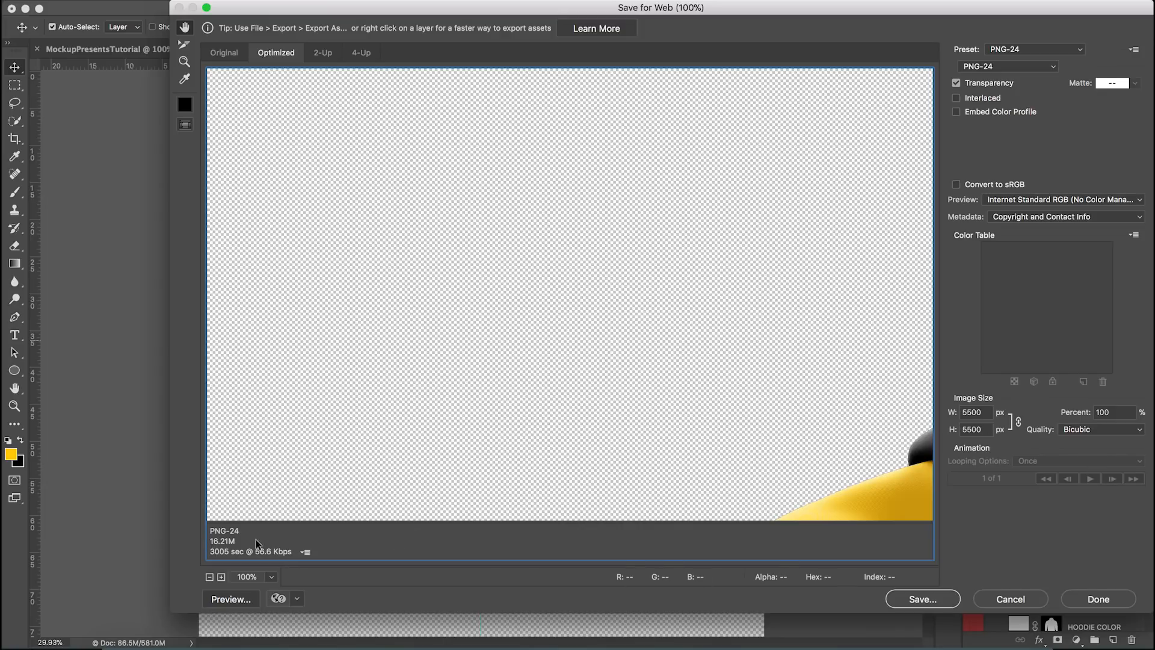
{"action": "double_click", "coordinate": [970, 412]}
{"action": "type", "text": "2000"}
{"action": "left_click", "coordinate": [846, 401]}
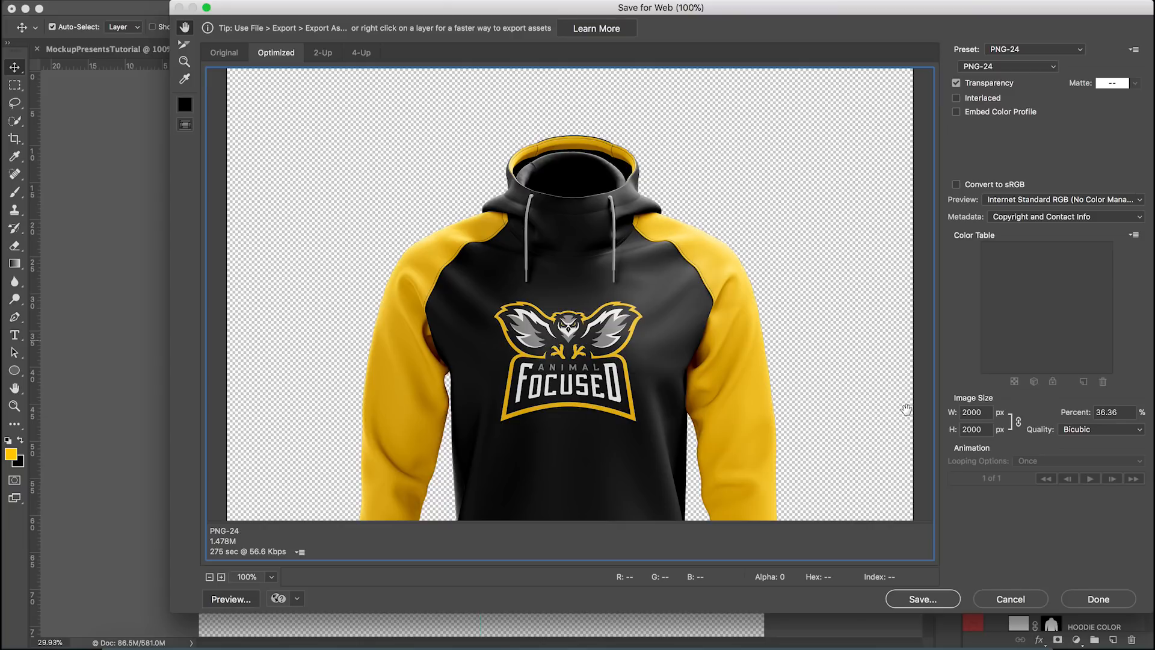
{"action": "left_click_drag", "start_coordinate": [907, 409], "coordinate": [761, 368]}
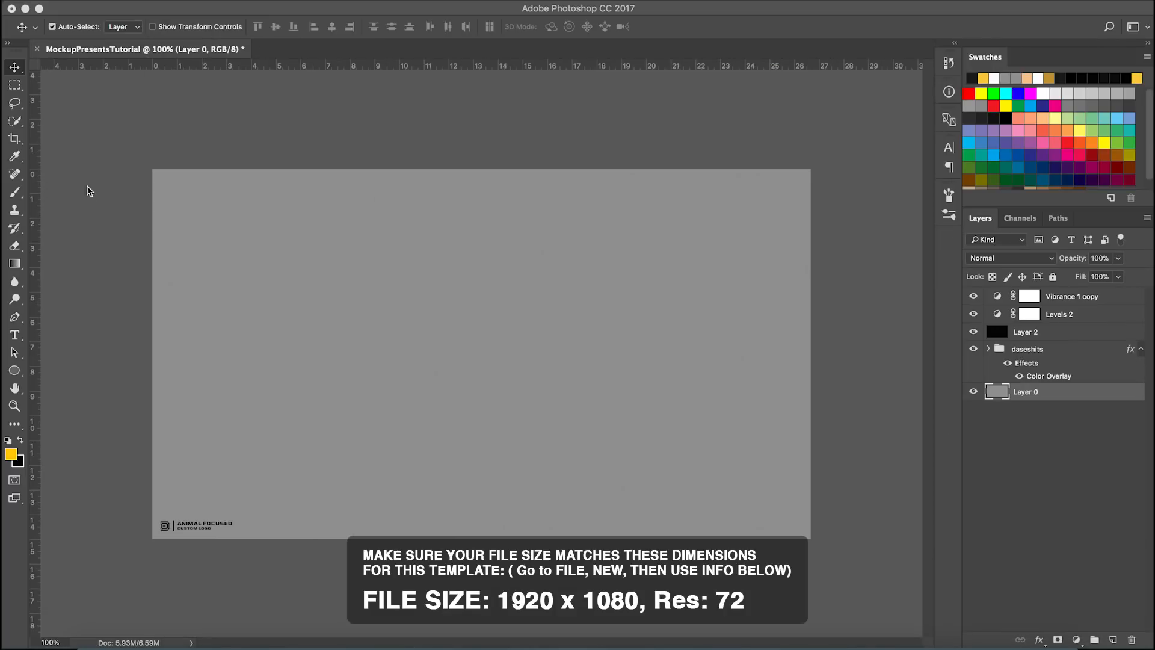
Step: Place BlackHoodie.png above the grey background of the presentation document and enlarge it to about 59%
{"action": "left_click", "coordinate": [93, 644]}
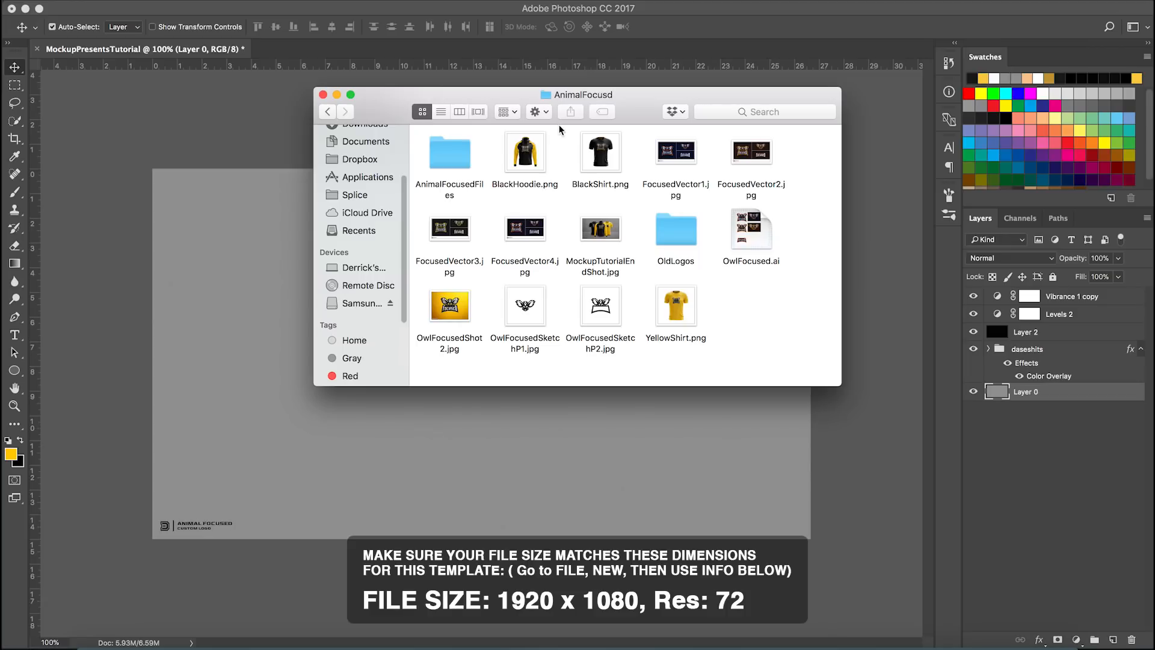
{"action": "left_click_drag", "start_coordinate": [658, 113], "coordinate": [601, 97]}
{"action": "left_click_drag", "start_coordinate": [463, 130], "coordinate": [469, 438]}
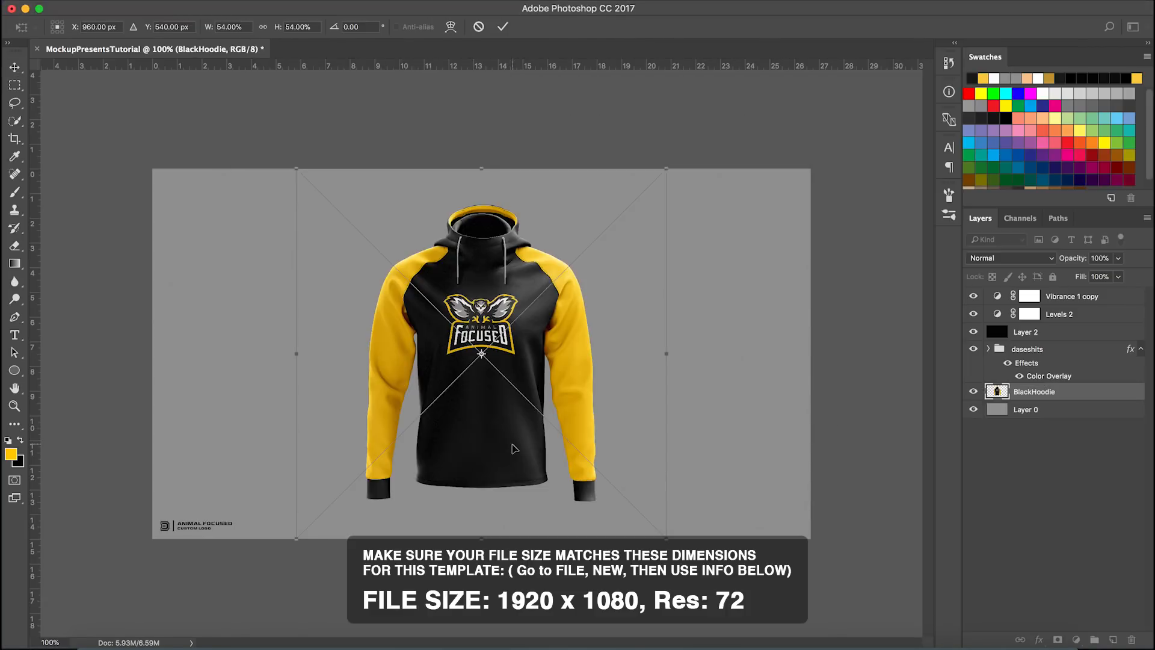
{"action": "left_click_drag", "start_coordinate": [663, 528], "coordinate": [683, 543]}
{"action": "key", "text": "Return"}
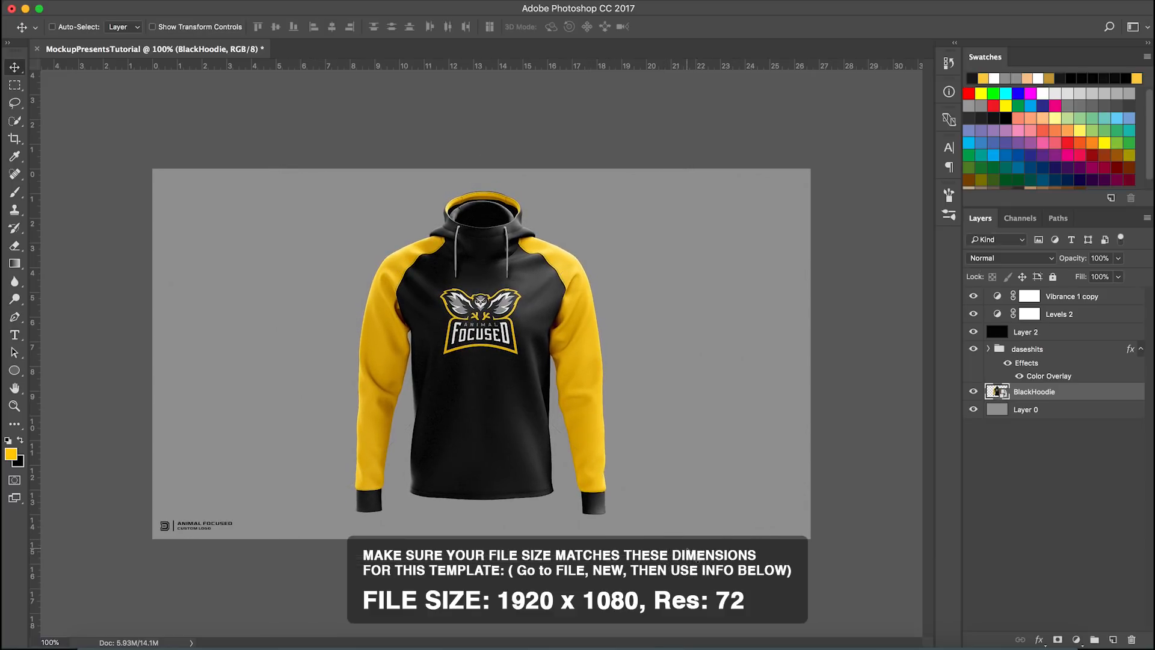
{"action": "key", "text": "super+t"}
{"action": "key", "text": "Return"}
Step: Rename Layer 0 as backgrondlayer
{"action": "double_click", "coordinate": [1022, 410]}
{"action": "type", "text": "backgrondlayer"}
{"action": "key", "text": "Return"}
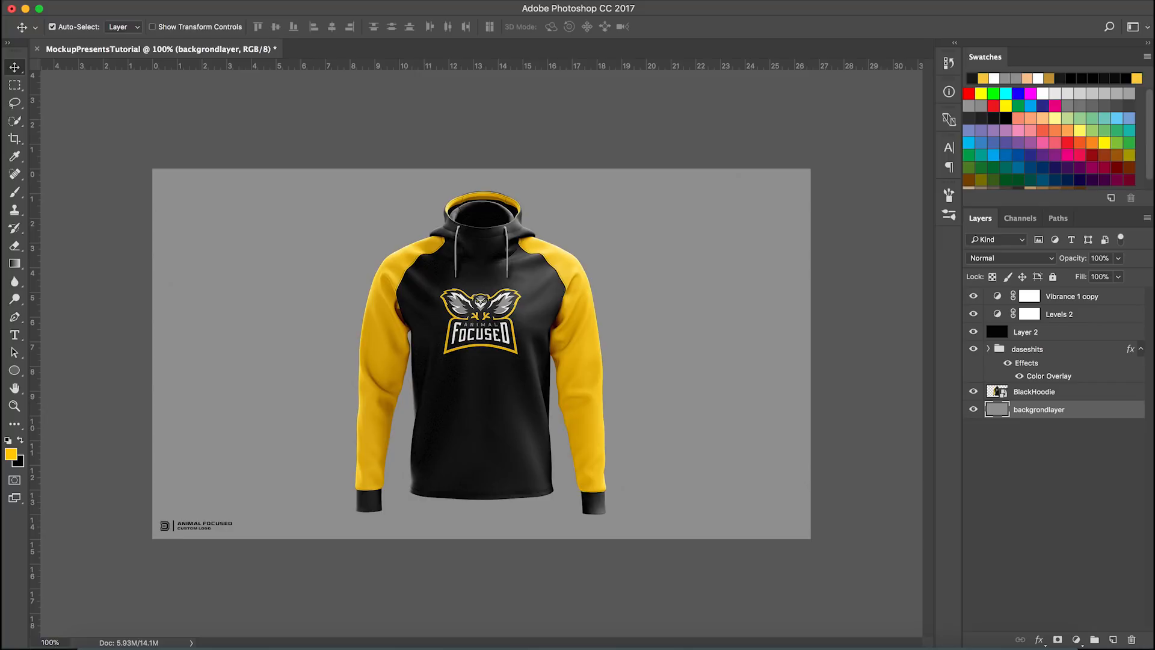
Step: Show the rulers and add one horizontal and one vertical guide through the centre of the canvas
{"action": "left_click_drag", "start_coordinate": [533, 65], "coordinate": [353, 354]}
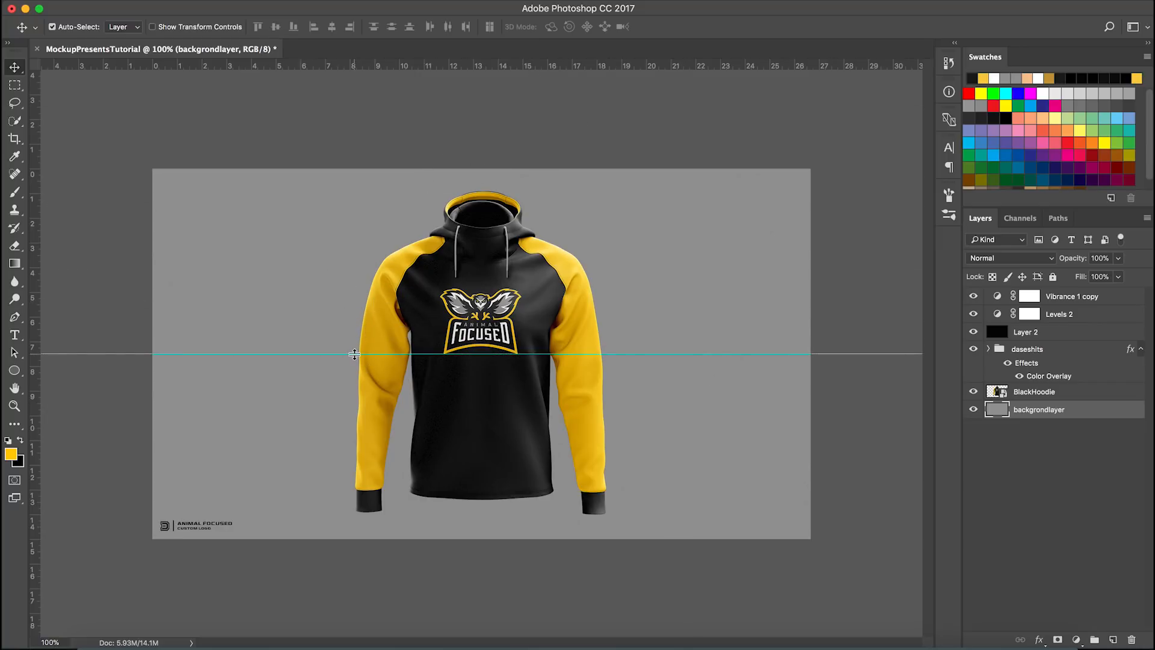
{"action": "key", "text": "super"}
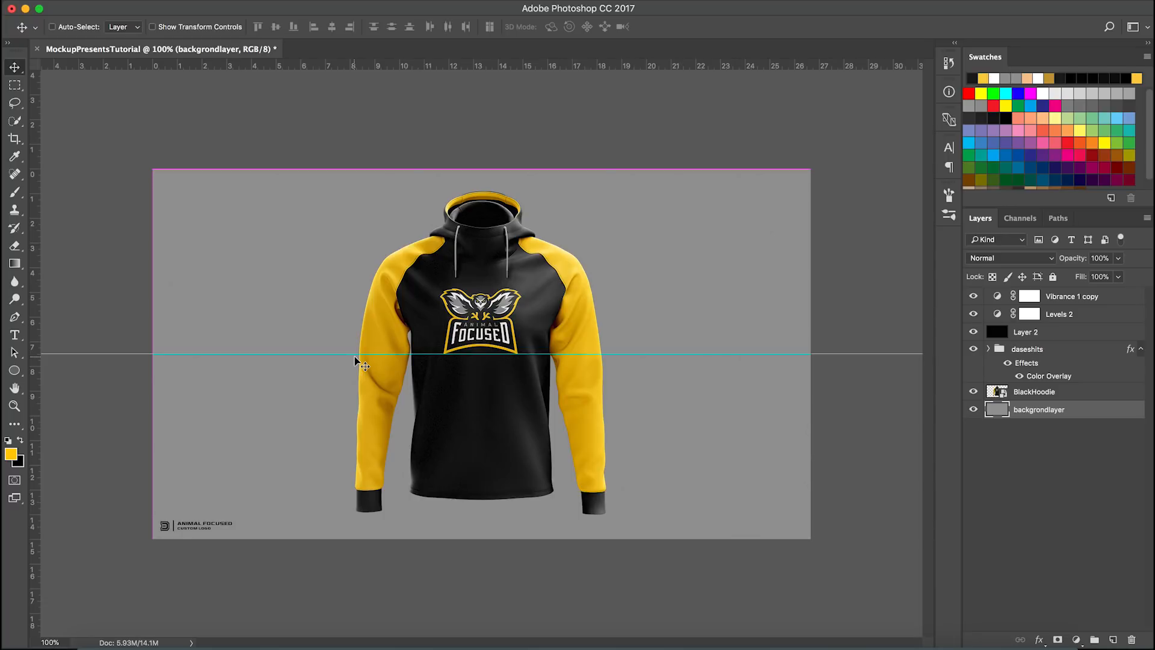
{"action": "key", "text": "super+r"}
{"action": "key", "text": "super+r"}
{"action": "key", "text": "super+r"}
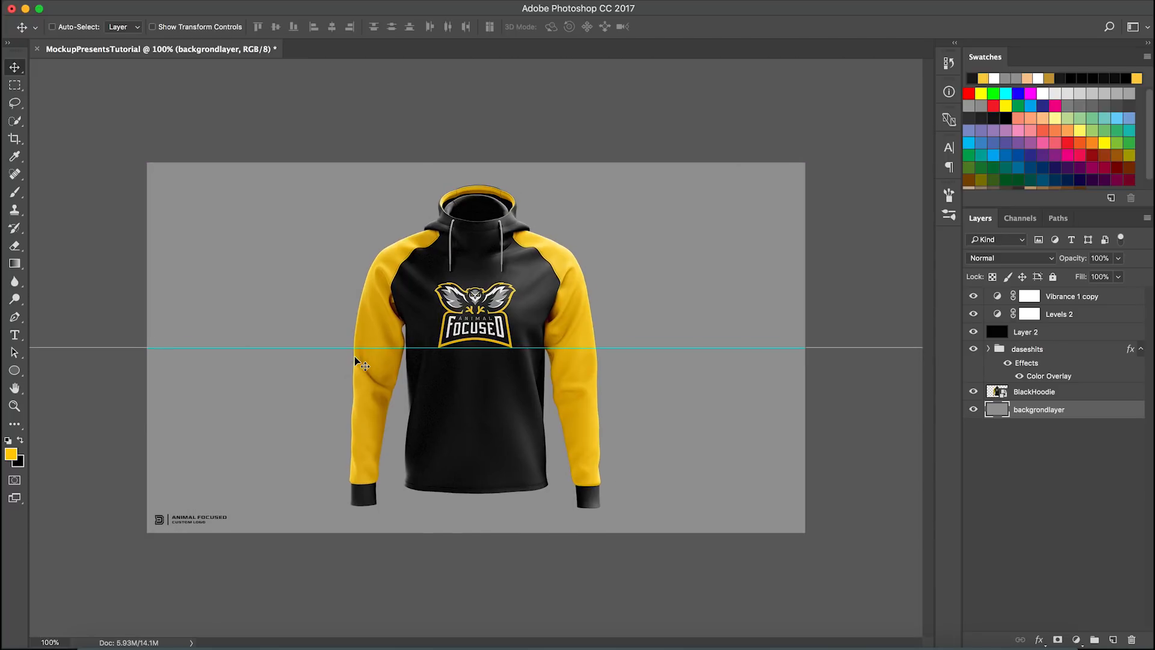
{"action": "key", "text": "super+r"}
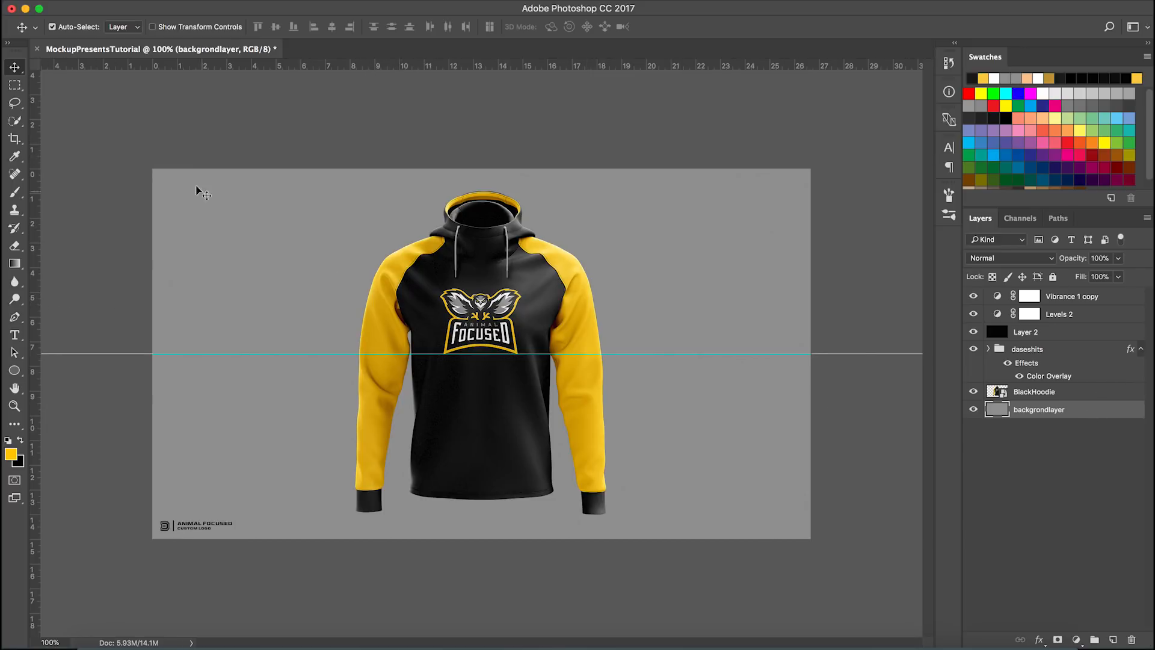
{"action": "left_click_drag", "start_coordinate": [34, 456], "coordinate": [481, 460]}
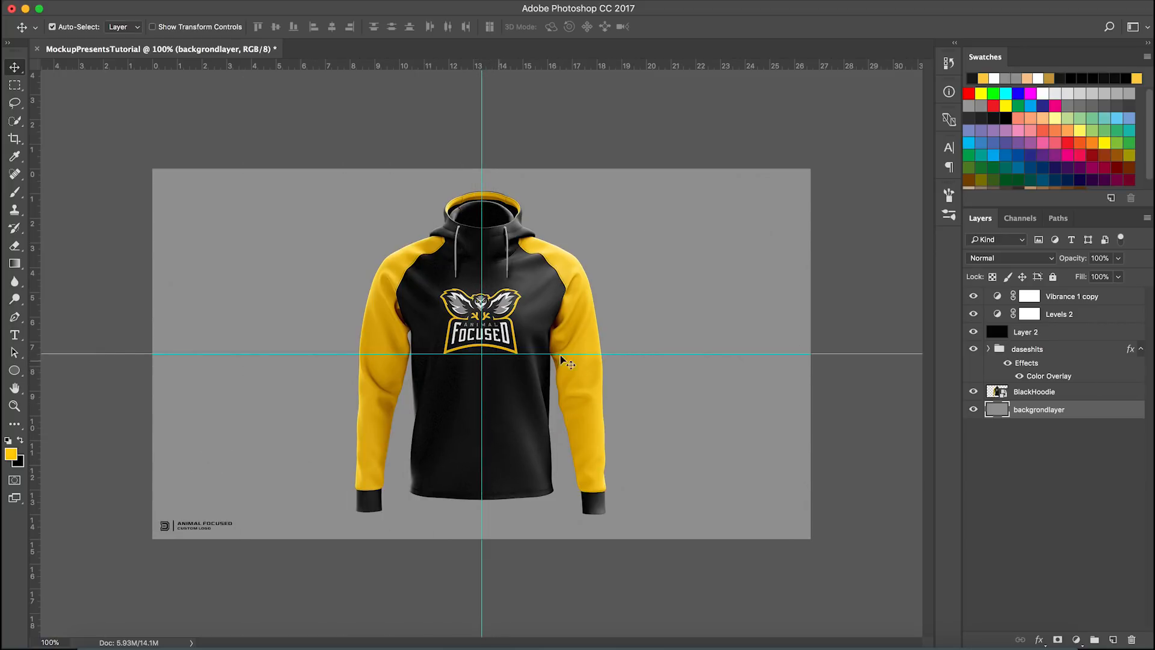
Step: Try to align the centre of the BlackHoodie layer exactly with the intersection of the two guides
{"action": "left_click", "coordinate": [1082, 393]}
{"action": "key", "text": "ctrl+t"}
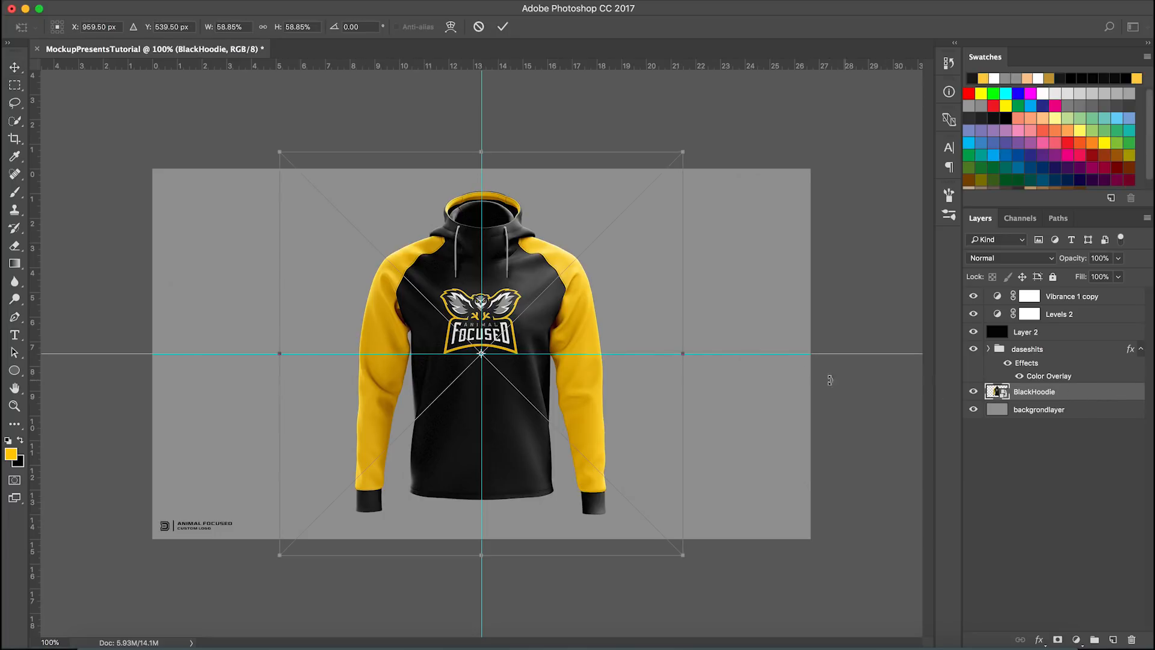
{"action": "scroll", "coordinate": [488, 370], "scroll_direction": "up", "scroll_amount": 10}
{"action": "left_click_drag", "start_coordinate": [439, 245], "coordinate": [439, 239]}
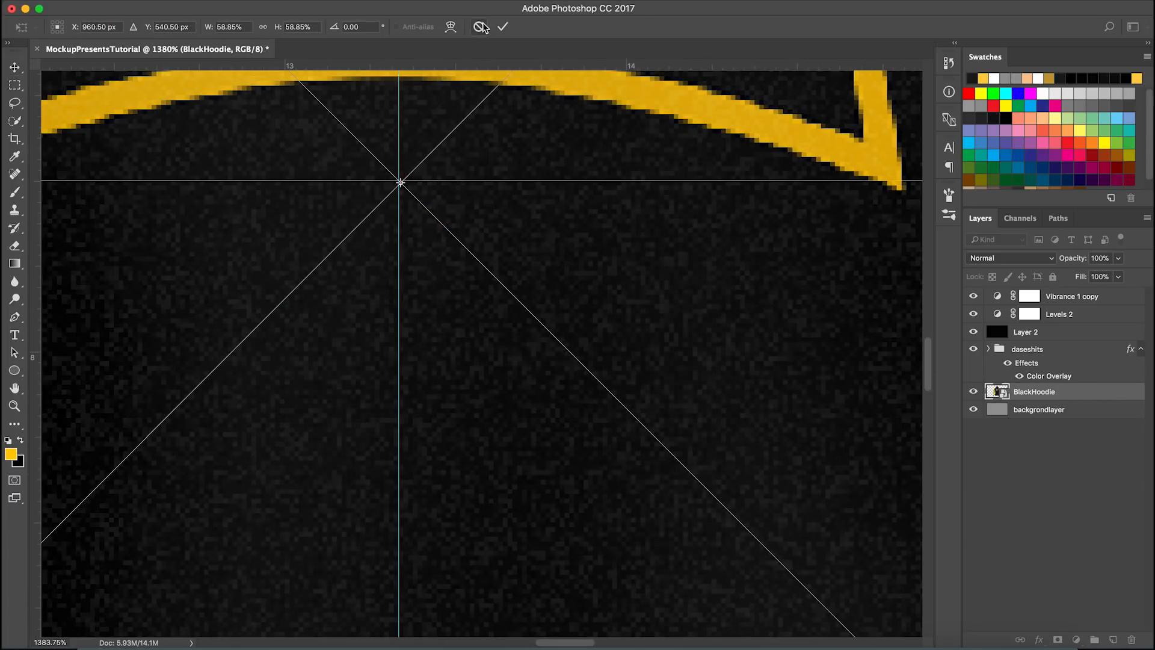
{"action": "left_click", "coordinate": [502, 26]}
{"action": "scroll", "coordinate": [507, 193], "scroll_direction": "down", "scroll_amount": 10}
{"action": "scroll", "coordinate": [504, 203], "scroll_direction": "down", "scroll_amount": 2}
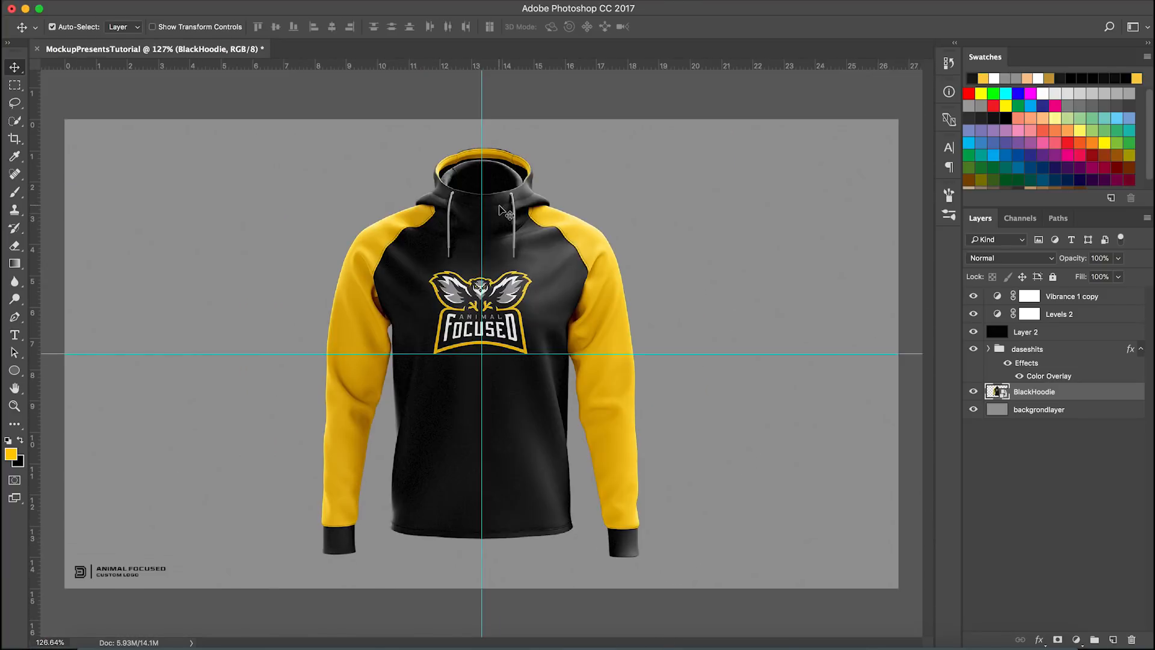
Step: Scale the BlackHoodie layer down to about 56% around its centre
{"action": "key", "text": "ctrl+t"}
{"action": "left_click", "coordinate": [732, 609]}
{"action": "left_click_drag", "start_coordinate": [731, 611], "coordinate": [723, 598]}
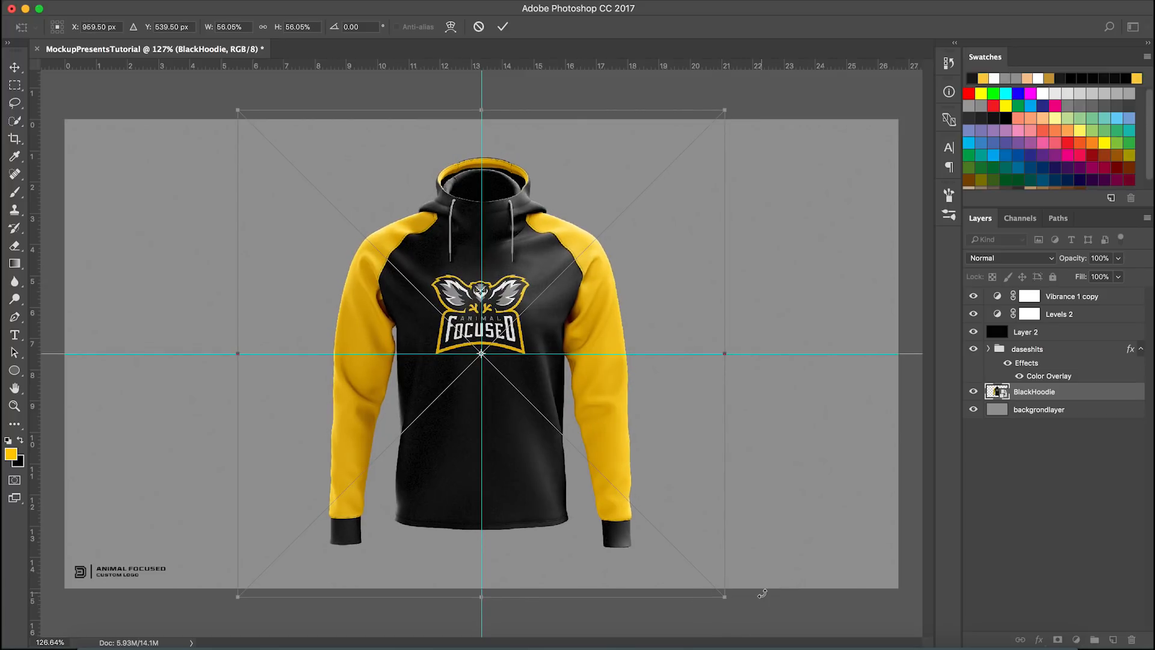
{"action": "key", "text": "Return"}
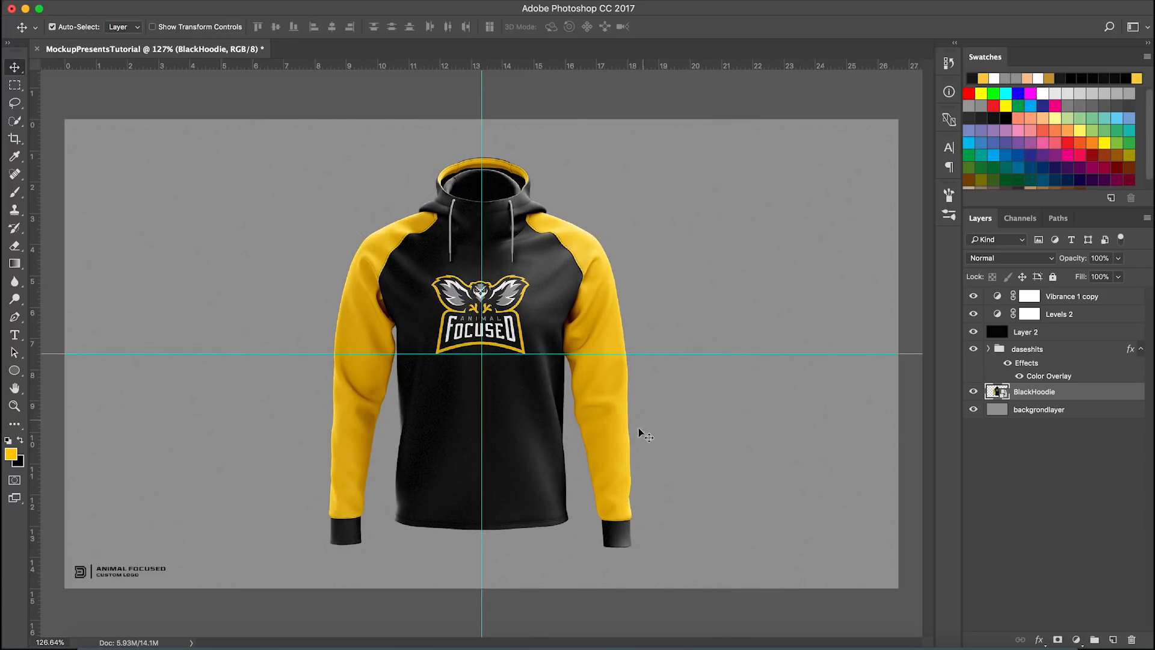
Step: Place BlackShirt.png, scale it to about 47.5% and raise it about 30 px
{"action": "left_click", "coordinate": [104, 646]}
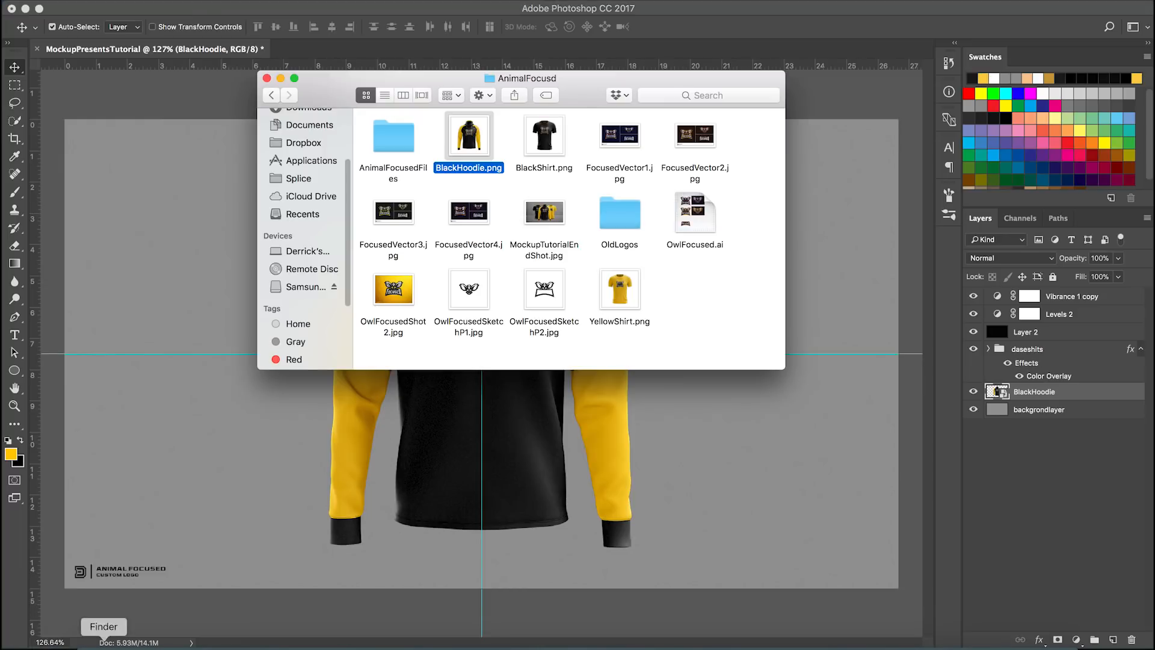
{"action": "left_click_drag", "start_coordinate": [554, 143], "coordinate": [542, 438]}
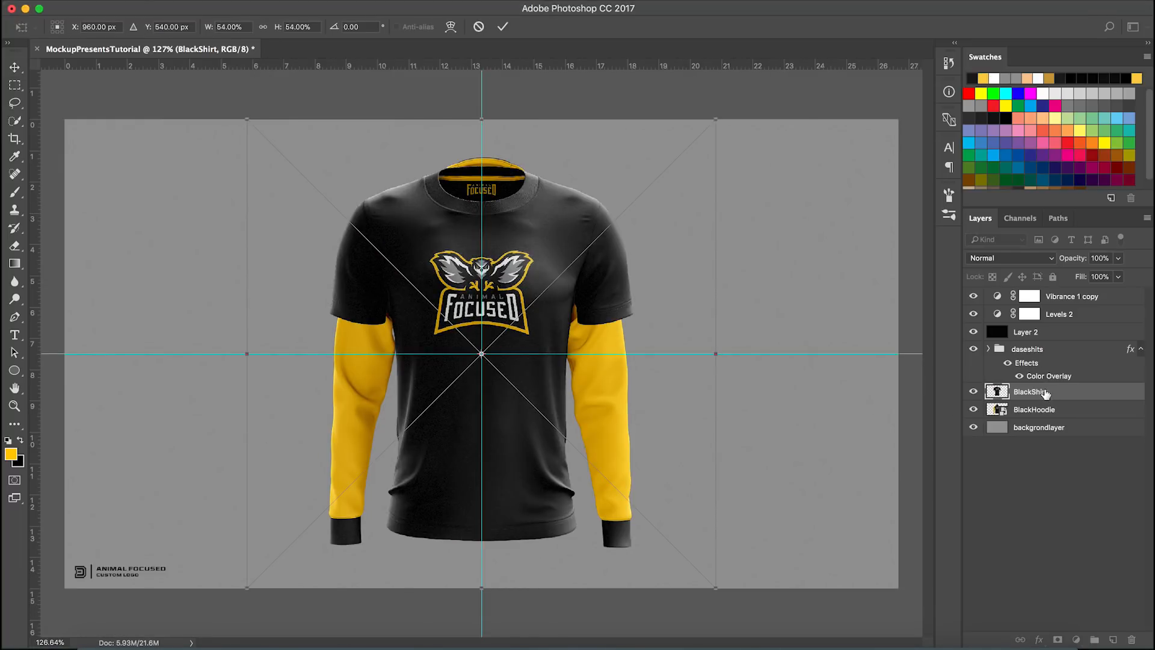
{"action": "left_click_drag", "start_coordinate": [717, 120], "coordinate": [664, 173]}
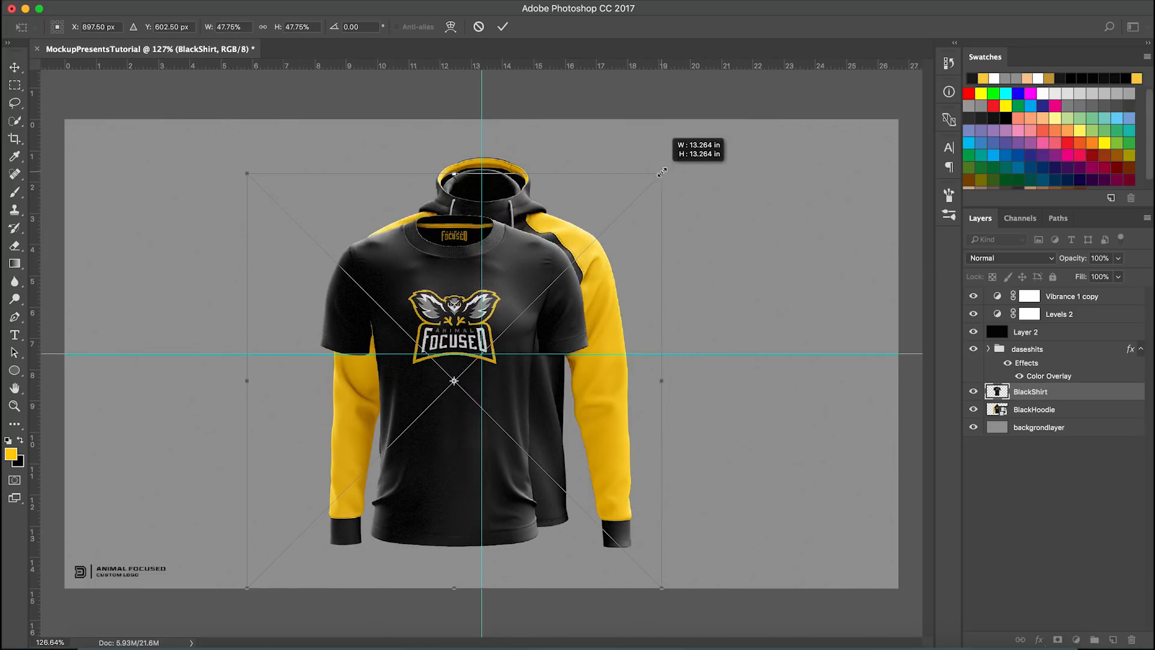
{"action": "key", "text": "shift+Up"}
{"action": "key", "text": "shift+Up"}
{"action": "key", "text": "shift+Up"}
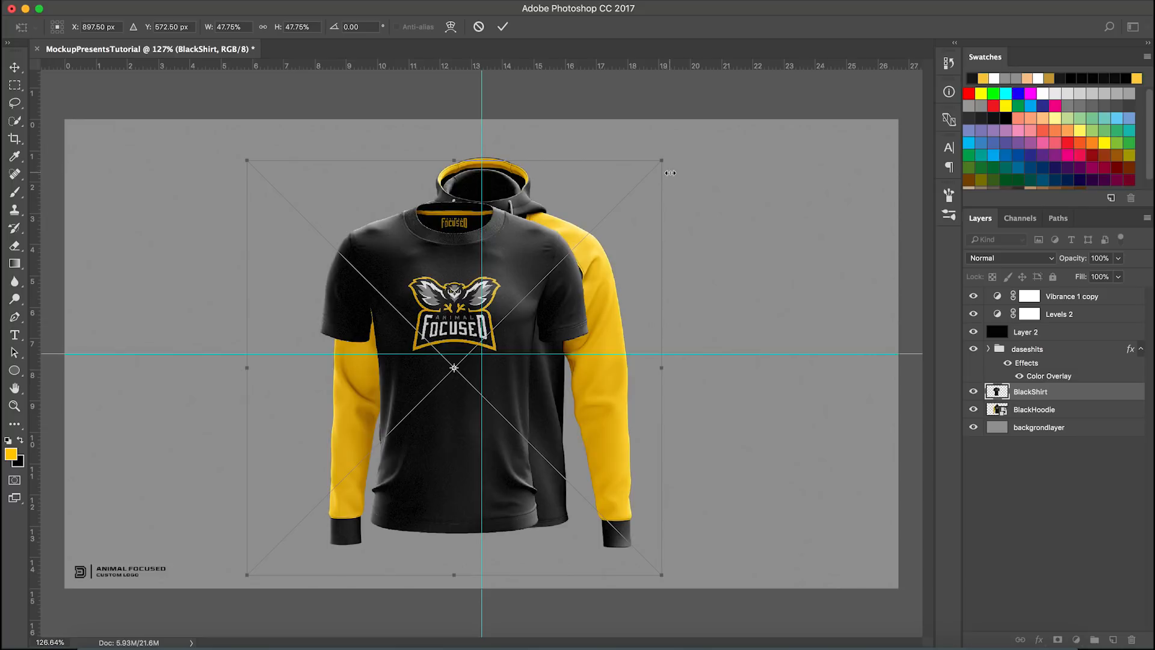
{"action": "left_click_drag", "start_coordinate": [661, 156], "coordinate": [660, 159]}
{"action": "key", "text": "Return"}
Step: Move BlackShirt below BlackHoodie in the layer order and shift the shirt left and up to about X 625, Y 505 px
{"action": "left_click_drag", "start_coordinate": [1086, 394], "coordinate": [1082, 429]}
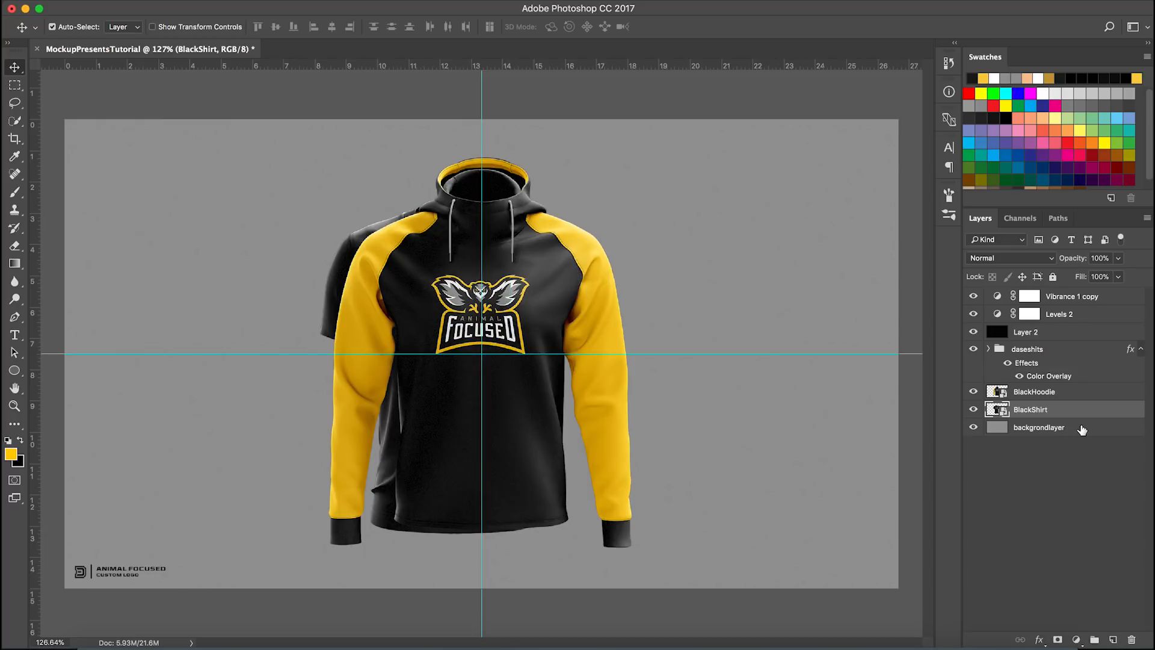
{"action": "key", "text": "shift+Left"}
{"action": "key", "text": "shift+Left"}
{"action": "key", "text": "shift+Left"}
{"action": "key", "text": "shift+Left"}
{"action": "key", "text": "shift+Left"}
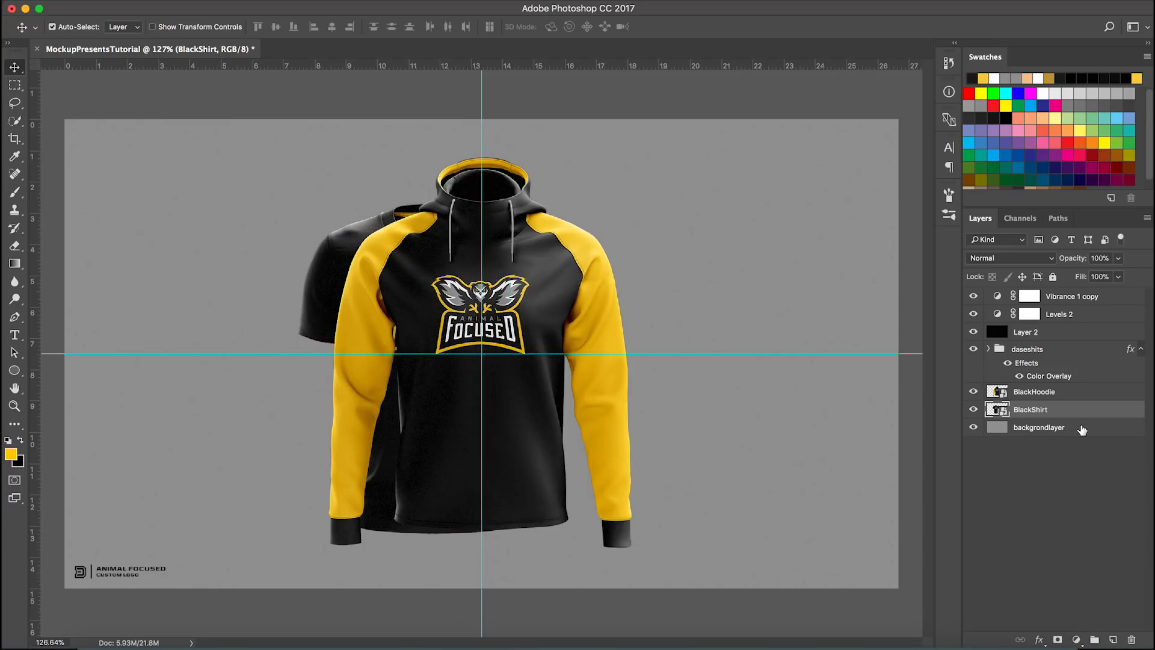
{"action": "key", "text": "shift+Left"}
{"action": "key", "text": "shift+Left"}
{"action": "key", "text": "shift+Left"}
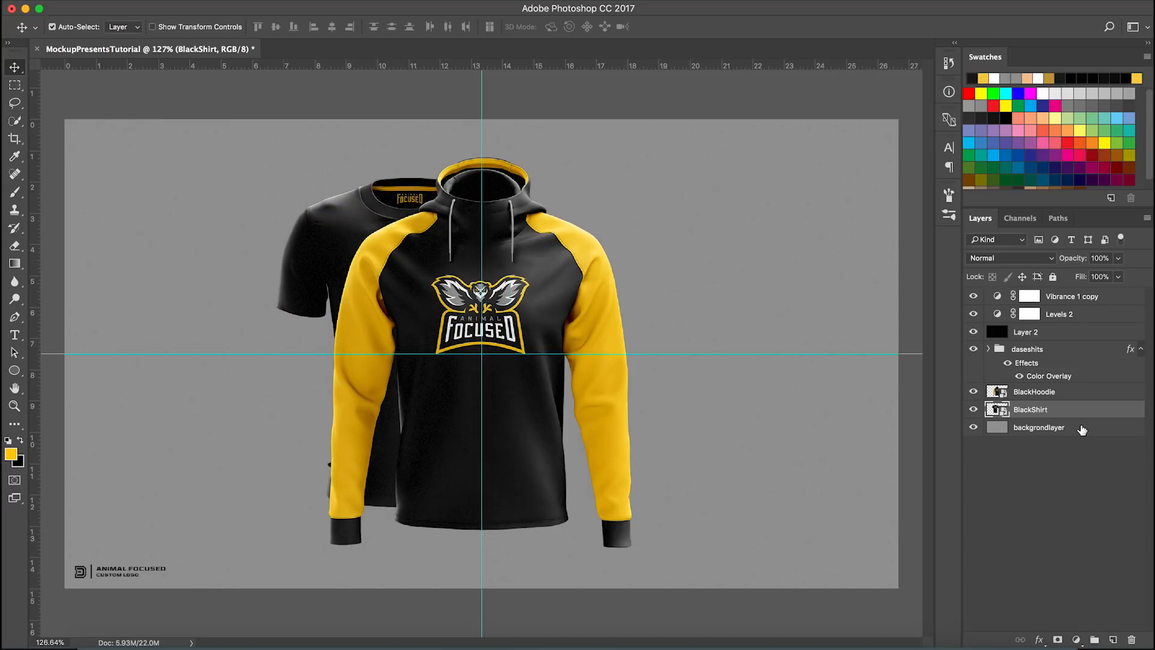
{"action": "key", "text": "shift+Up"}
{"action": "key", "text": "shift+Up"}
{"action": "key", "text": "shift+Left"}
{"action": "key", "text": "shift+Left"}
{"action": "key", "text": "shift+Left"}
{"action": "key", "text": "shift+Left"}
{"action": "key", "text": "shift+Left"}
{"action": "key", "text": "shift+Left"}
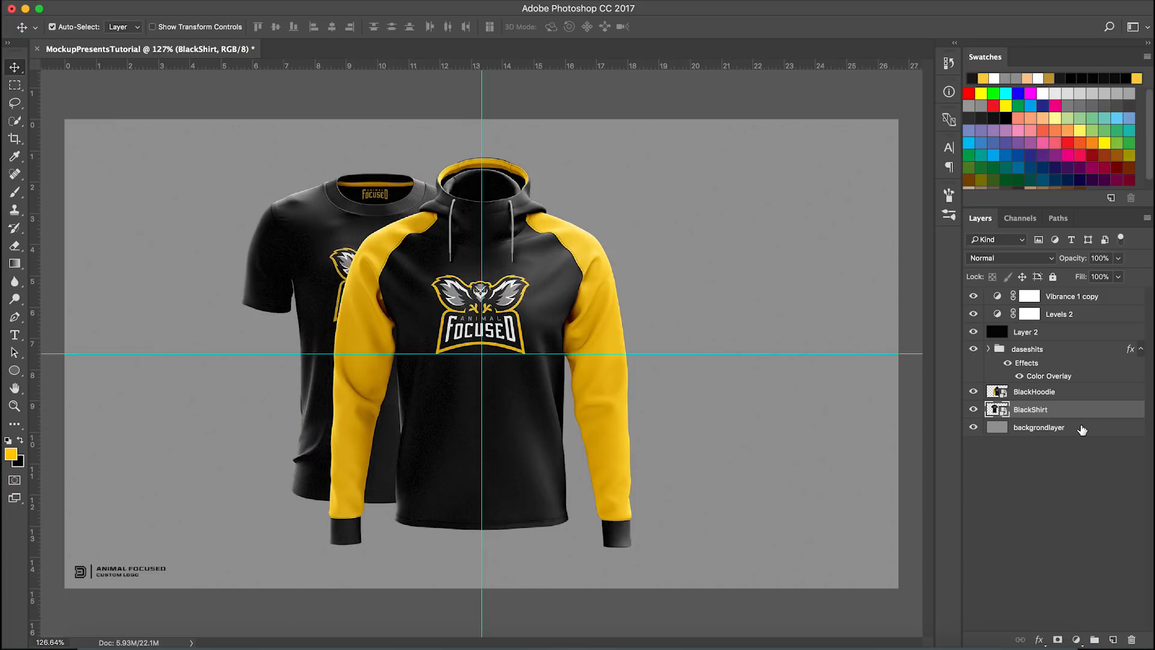
{"action": "key", "text": "shift+Left"}
{"action": "key", "text": "shift+Left"}
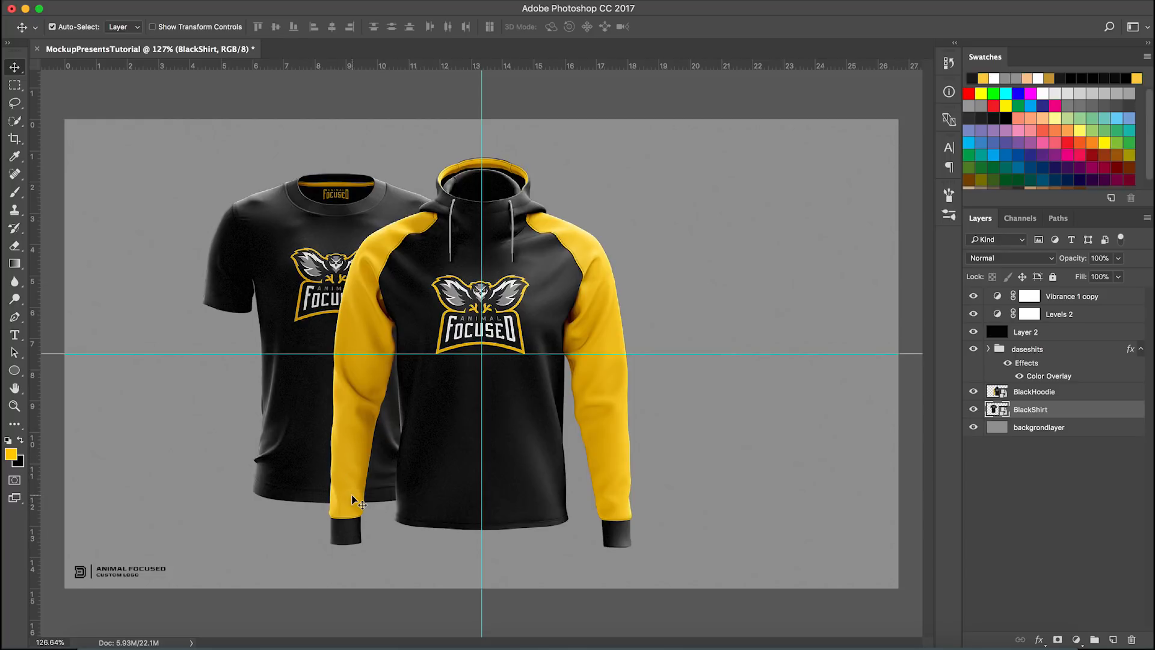
Step: Scale the black T-shirt down to 45.5%
{"action": "key", "text": "ctrl+t"}
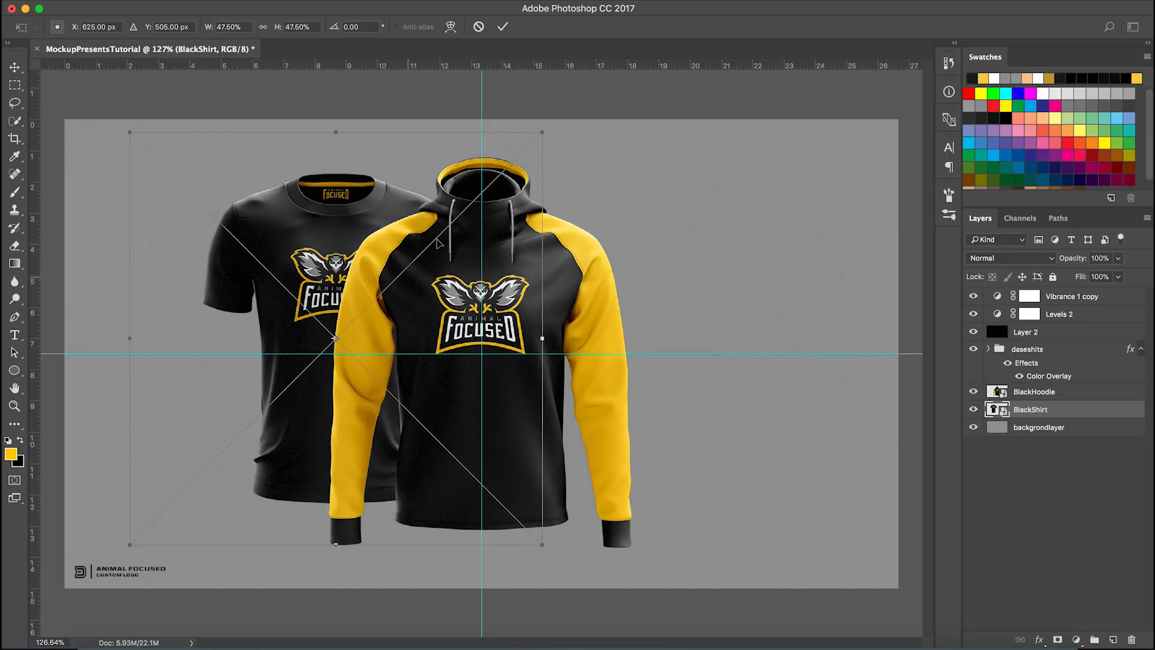
{"action": "left_click_drag", "start_coordinate": [537, 136], "coordinate": [523, 152]}
{"action": "key", "text": "Return"}
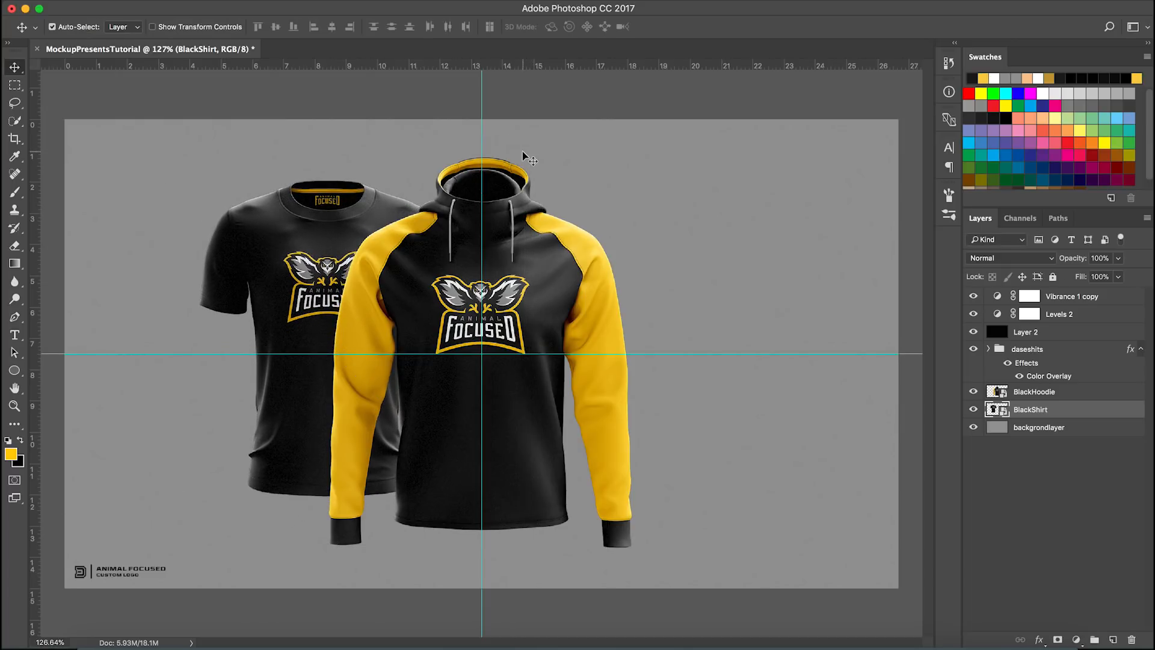
{"action": "key", "text": "ctrl+t"}
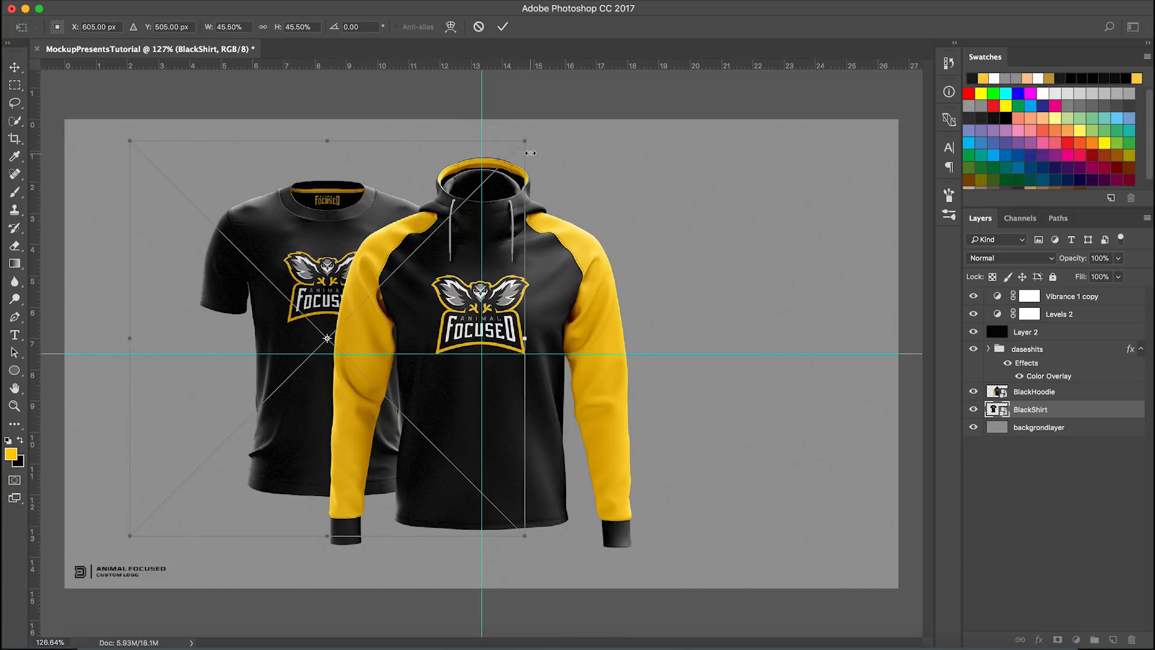
{"action": "left_click_drag", "start_coordinate": [523, 148], "coordinate": [512, 151]}
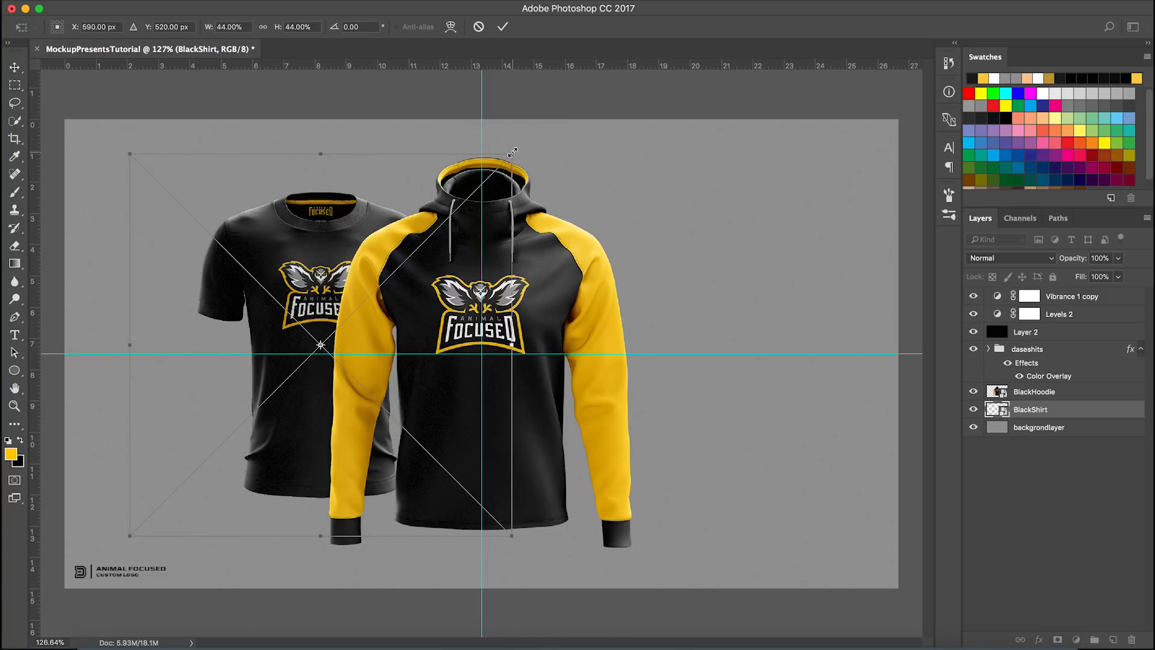
{"action": "key", "text": "Return"}
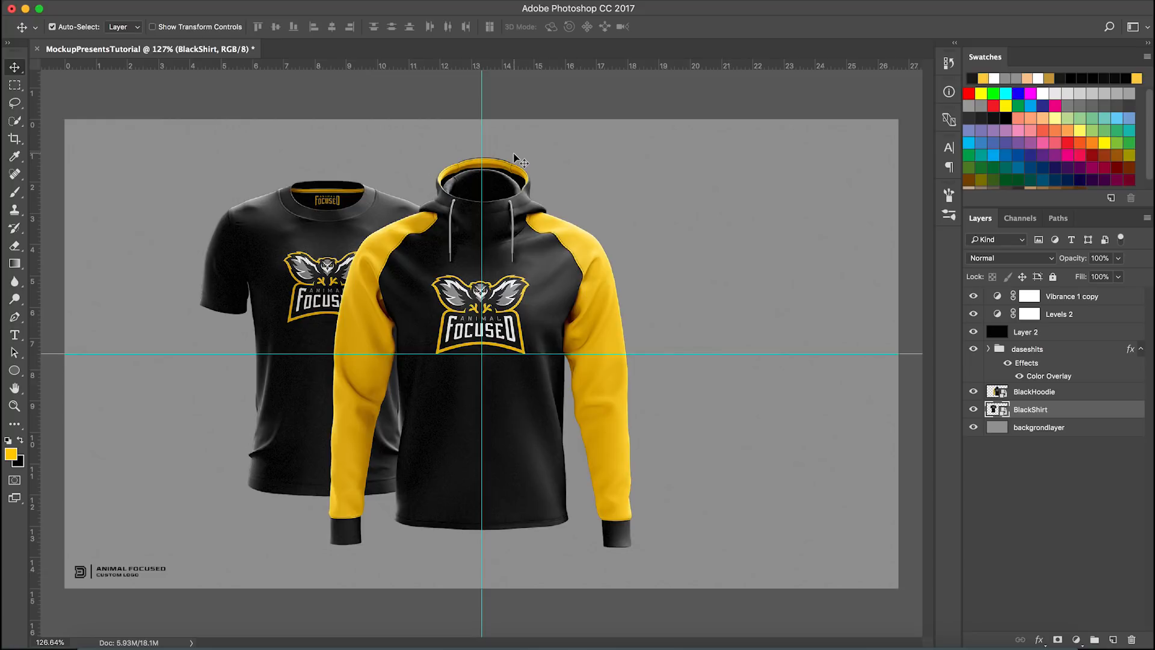
Step: Switch to the browser to examine the hoodie and T-shirt arrangement in the reference video, and return to Photoshop
{"action": "left_click", "coordinate": [296, 639]}
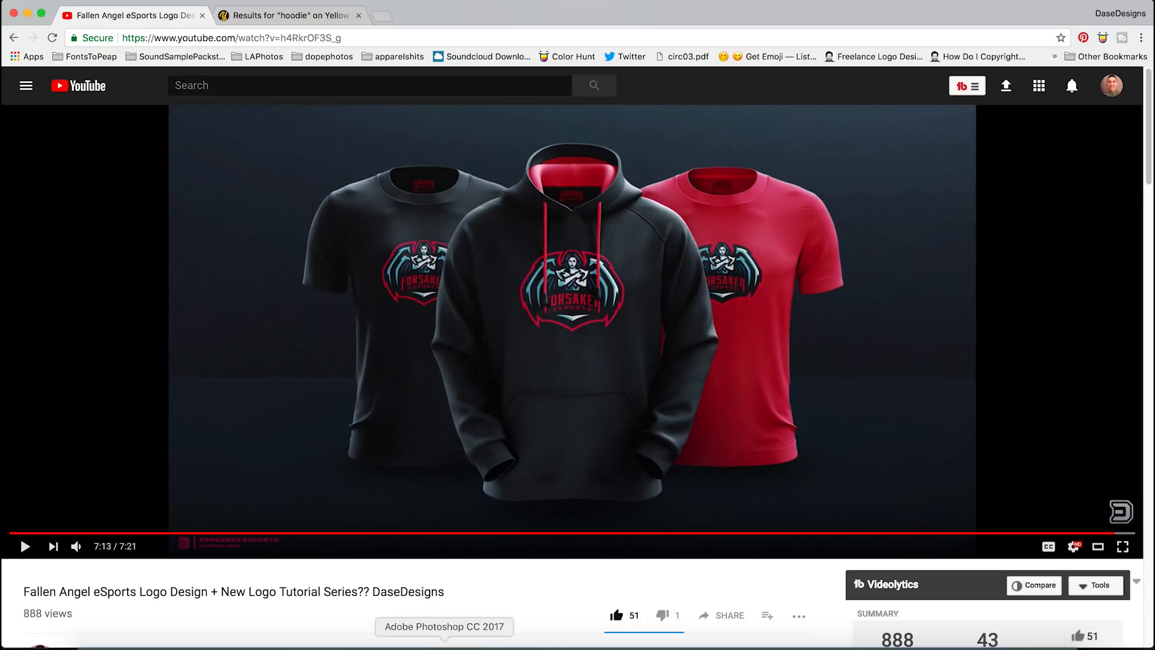
{"action": "left_click", "coordinate": [444, 646]}
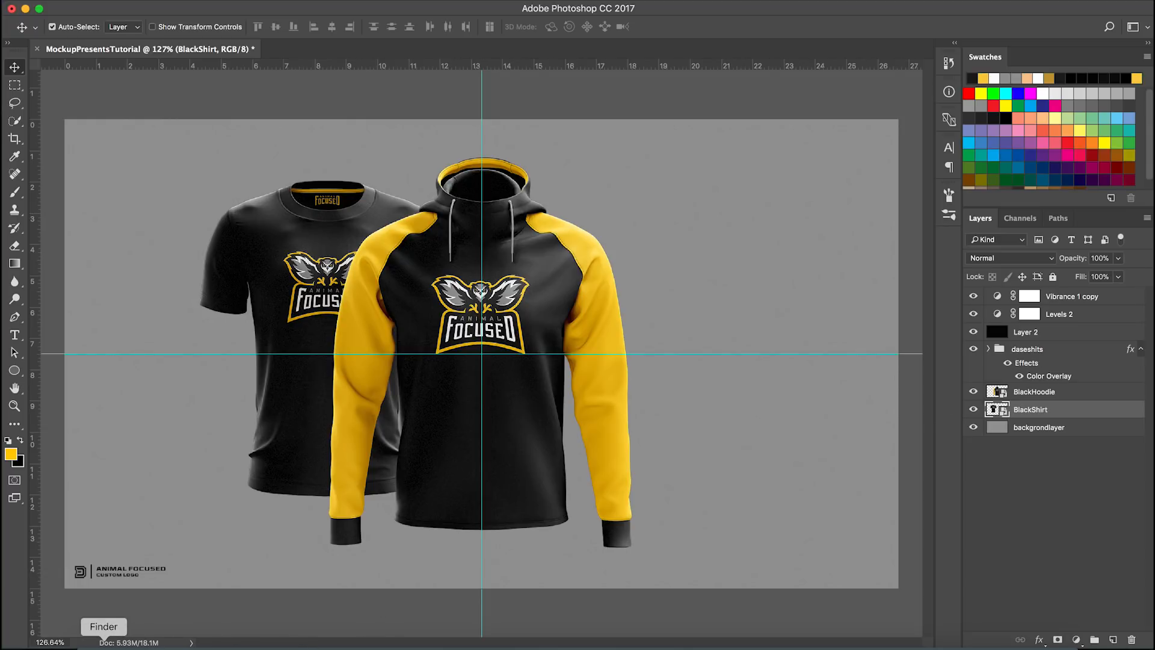
{"action": "left_click", "coordinate": [102, 645]}
{"action": "left_click_drag", "start_coordinate": [619, 289], "coordinate": [350, 468]}
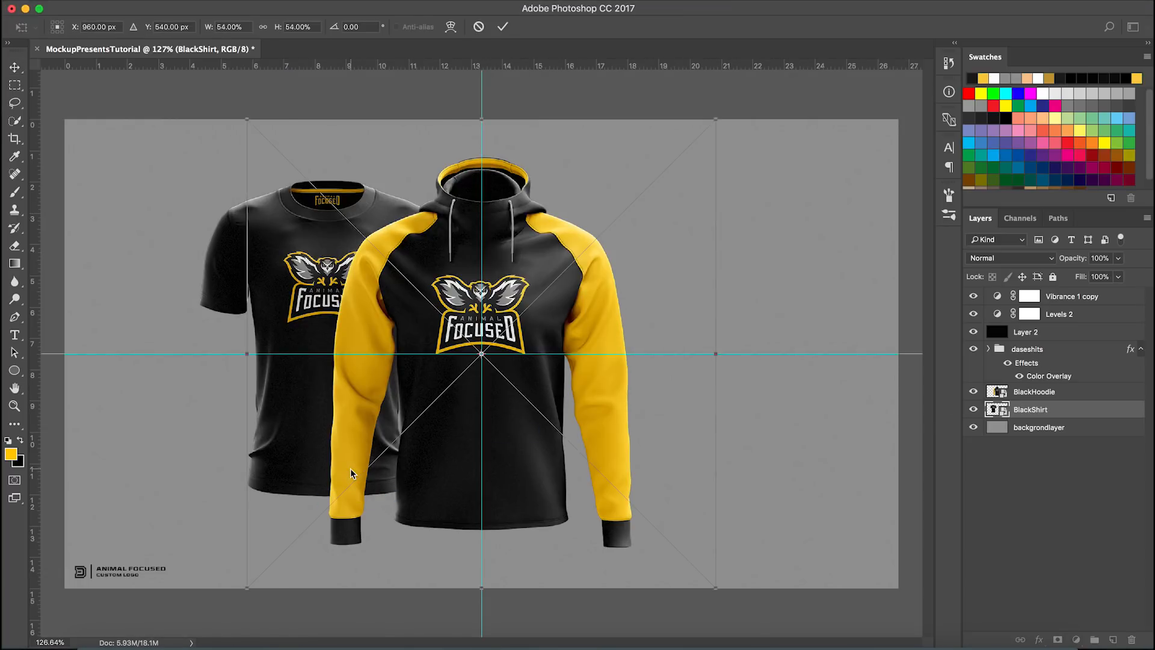
{"action": "left_click_drag", "start_coordinate": [720, 114], "coordinate": [651, 182]}
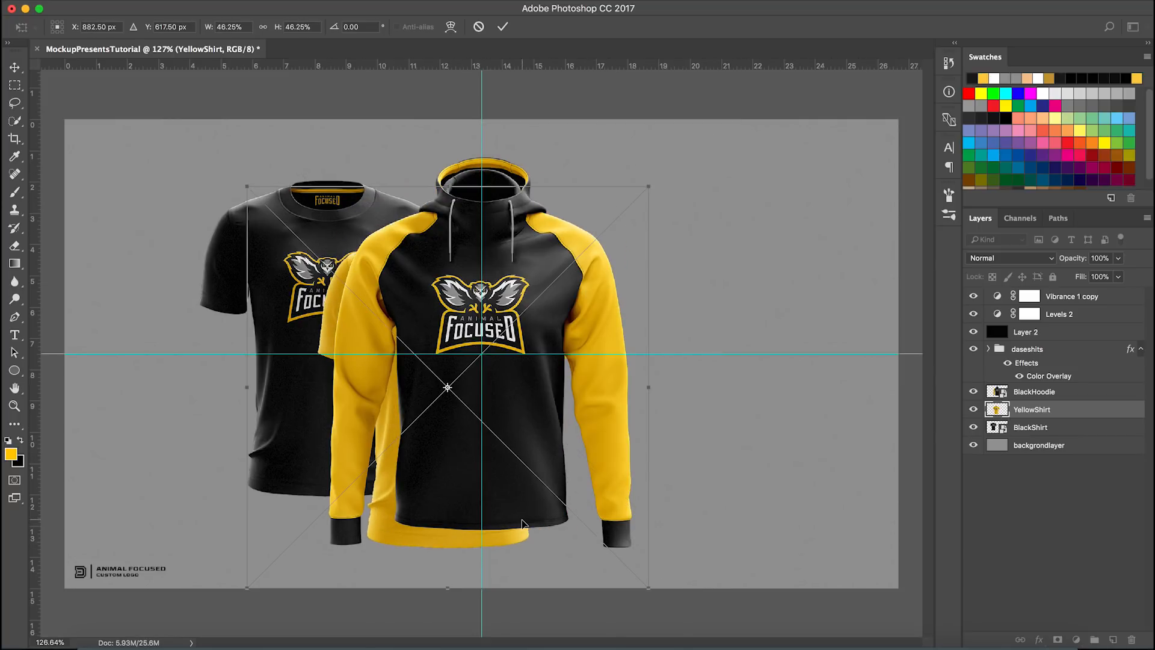
{"action": "key", "text": "Escape"}
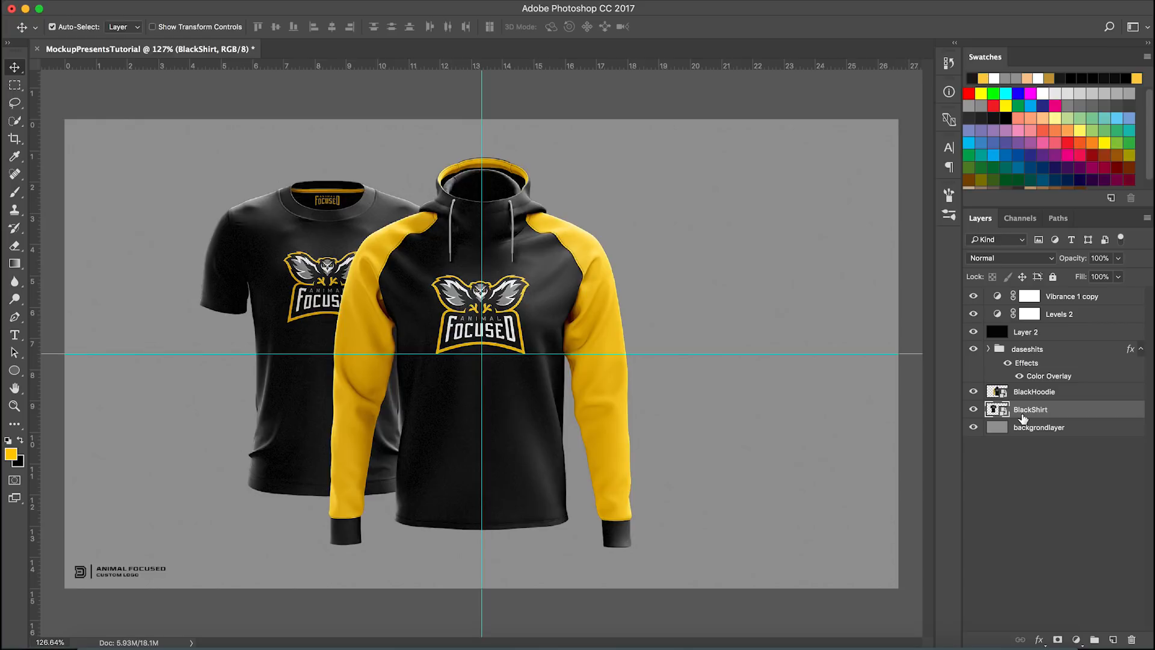
Step: Create a new empty layer and move it between BlackShirt and backgrondlayer
{"action": "left_click", "coordinate": [1112, 639]}
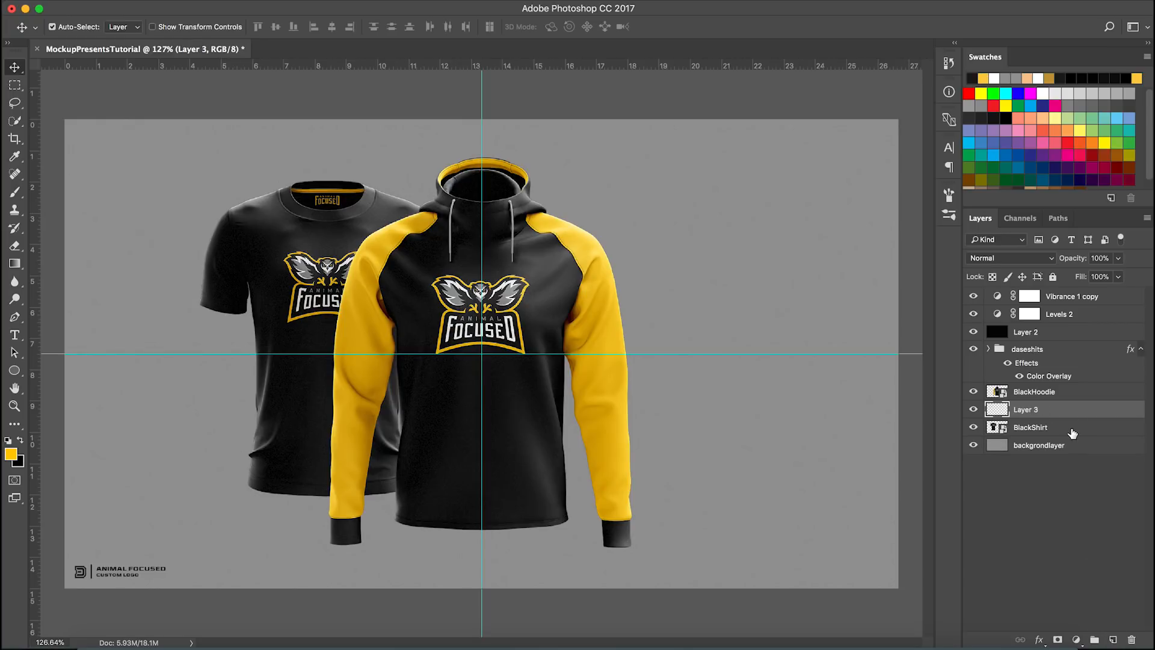
{"action": "left_click_drag", "start_coordinate": [1057, 406], "coordinate": [1064, 431]}
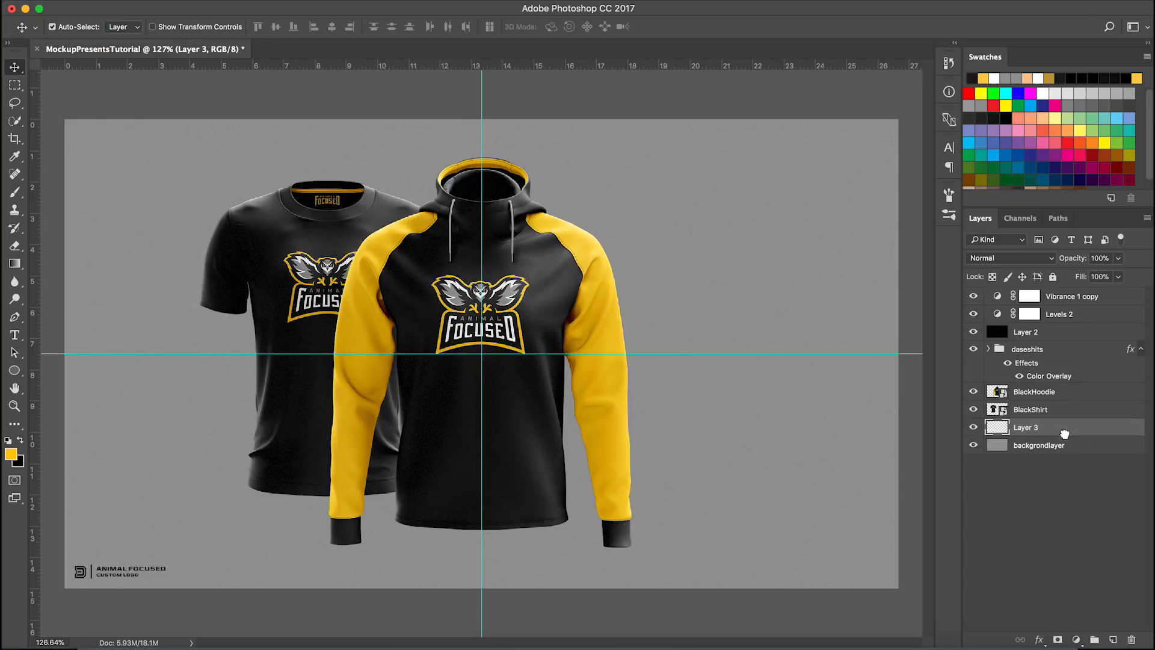
Step: Fill the left half of the canvas on Layer 3 with the yellow foreground colour, ending at the vertical centre guide
{"action": "key", "text": "m"}
{"action": "left_click_drag", "start_coordinate": [94, 194], "coordinate": [481, 588]}
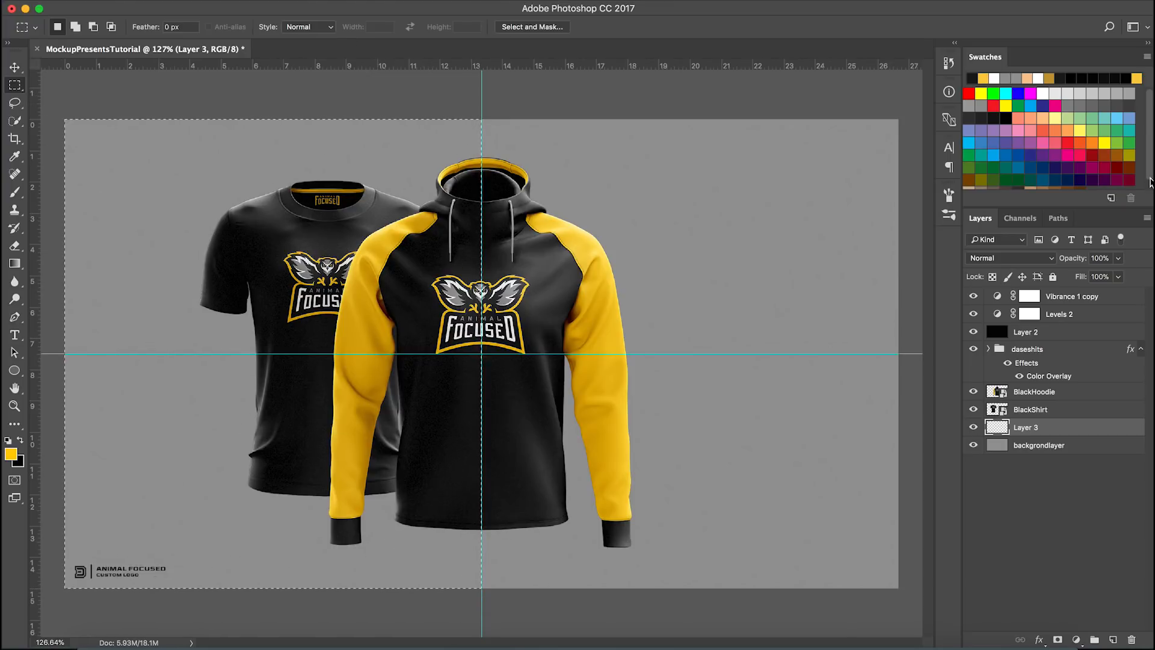
{"action": "key", "text": "alt+BackSpace"}
{"action": "key", "text": "super+d"}
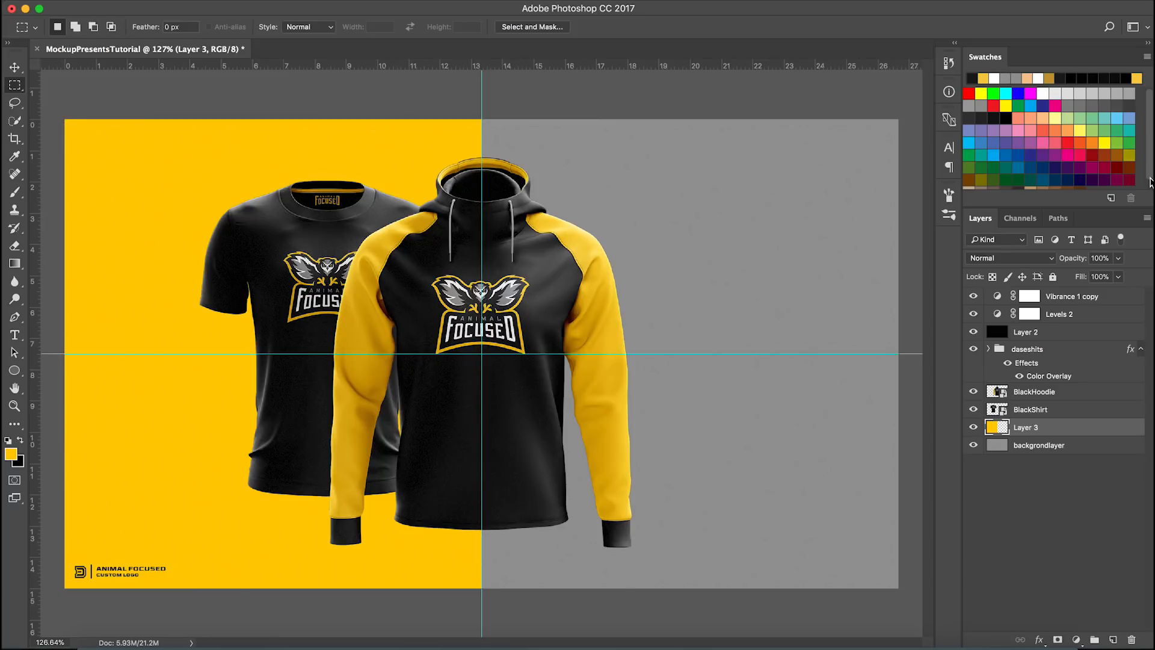
{"action": "key", "text": "v"}
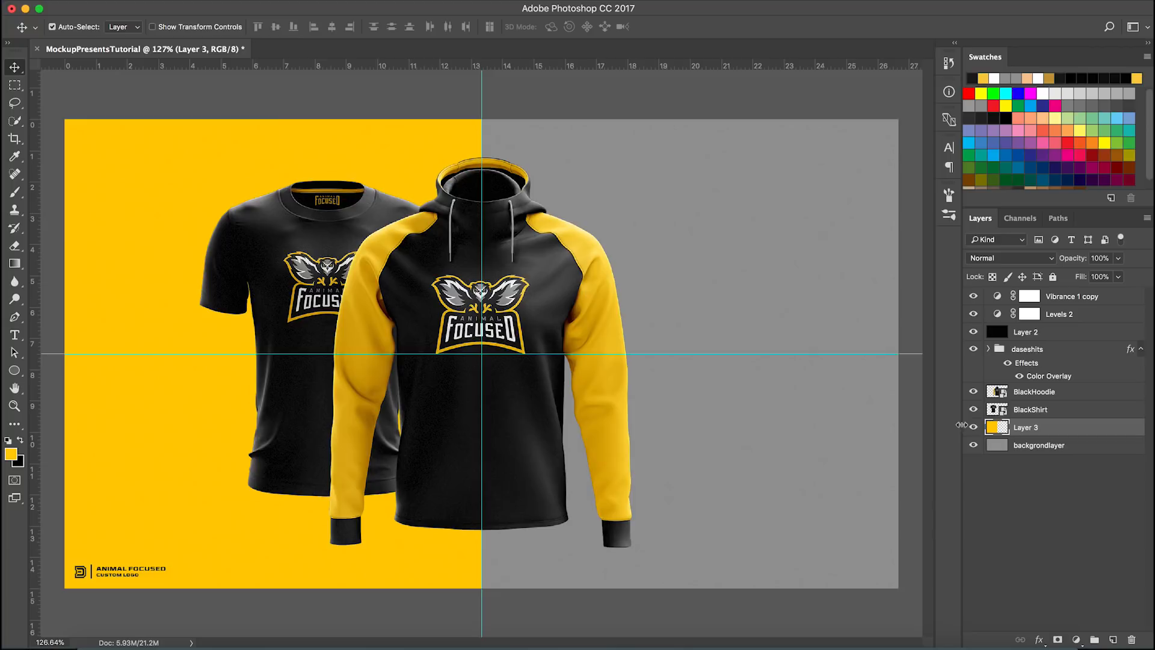
Step: Duplicate BlackShirt and the yellow half-canvas layer together and flip the copies horizontally
{"action": "left_click", "coordinate": [1056, 411], "text": "shift"}
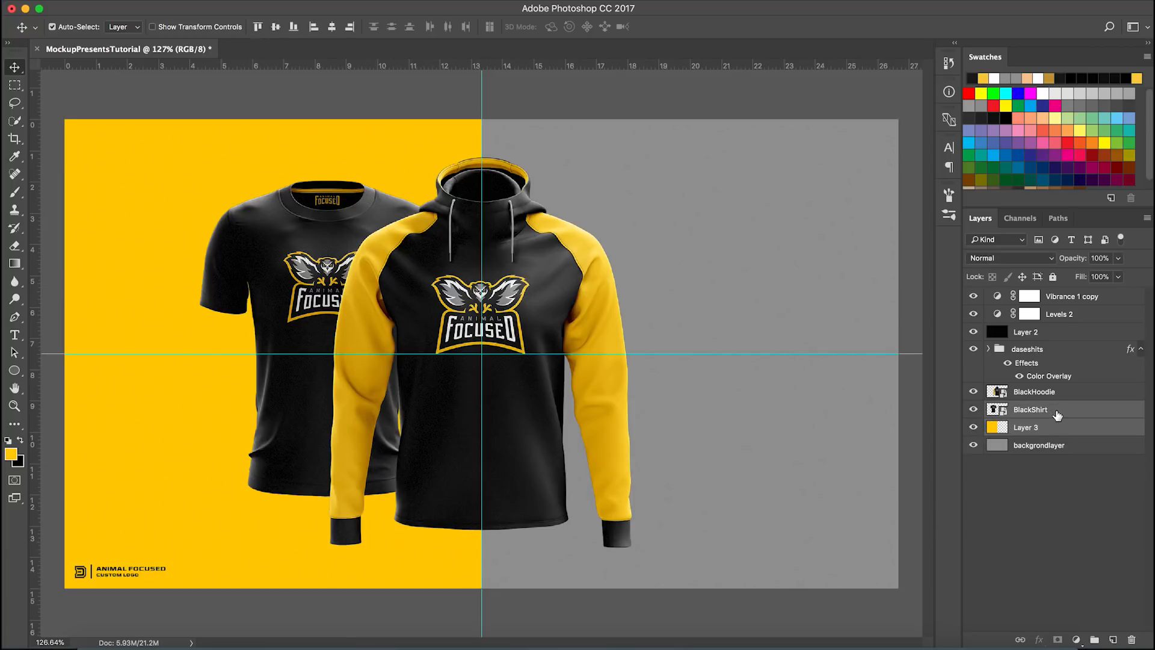
{"action": "key", "text": "super+j"}
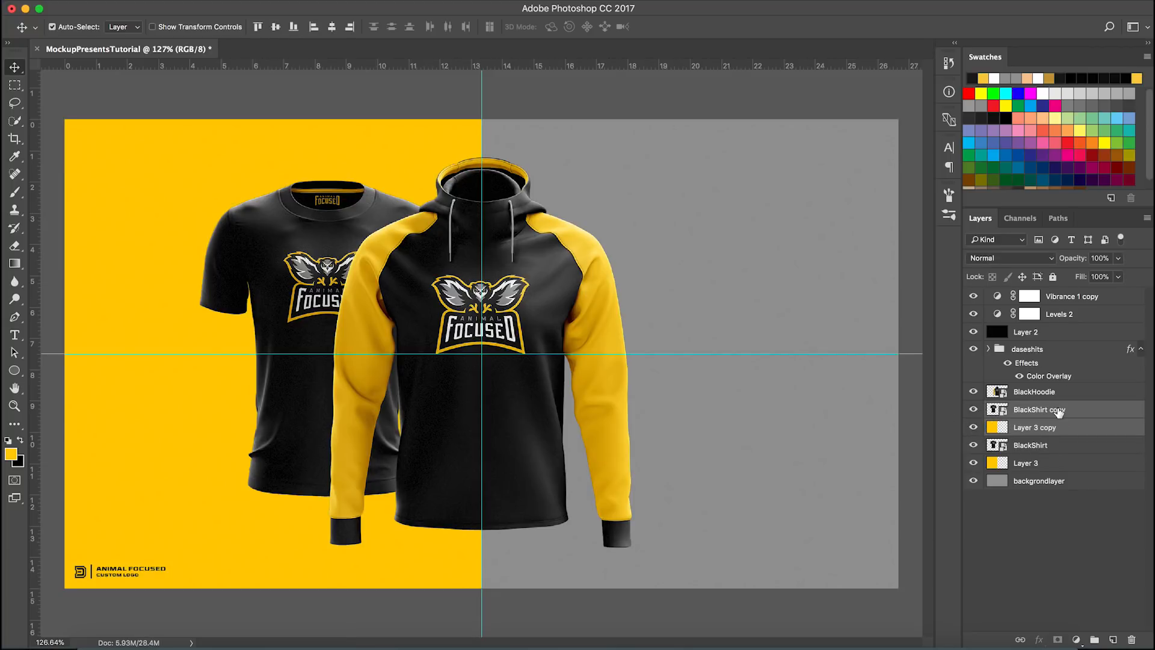
{"action": "key", "text": "super+t"}
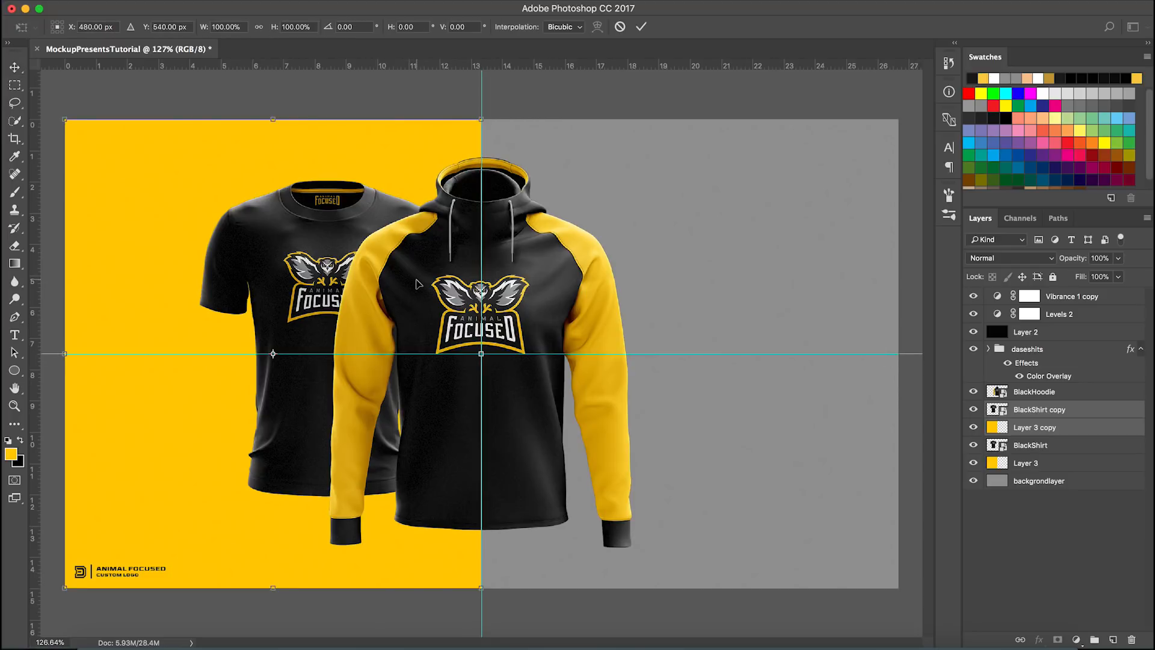
{"action": "right_click", "coordinate": [408, 276]}
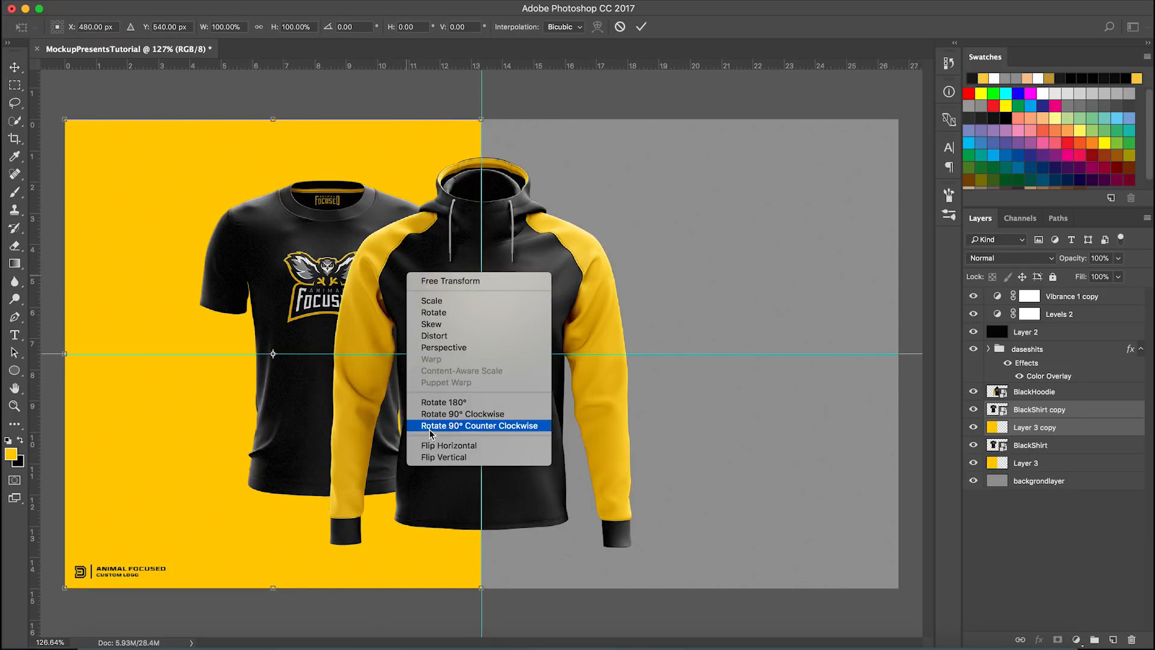
{"action": "left_click", "coordinate": [418, 445]}
Step: Move the flipped copies into the right half of the canvas, with the yellow edge meeting the vertical centre guide
{"action": "left_click_drag", "start_coordinate": [180, 458], "coordinate": [593, 461]}
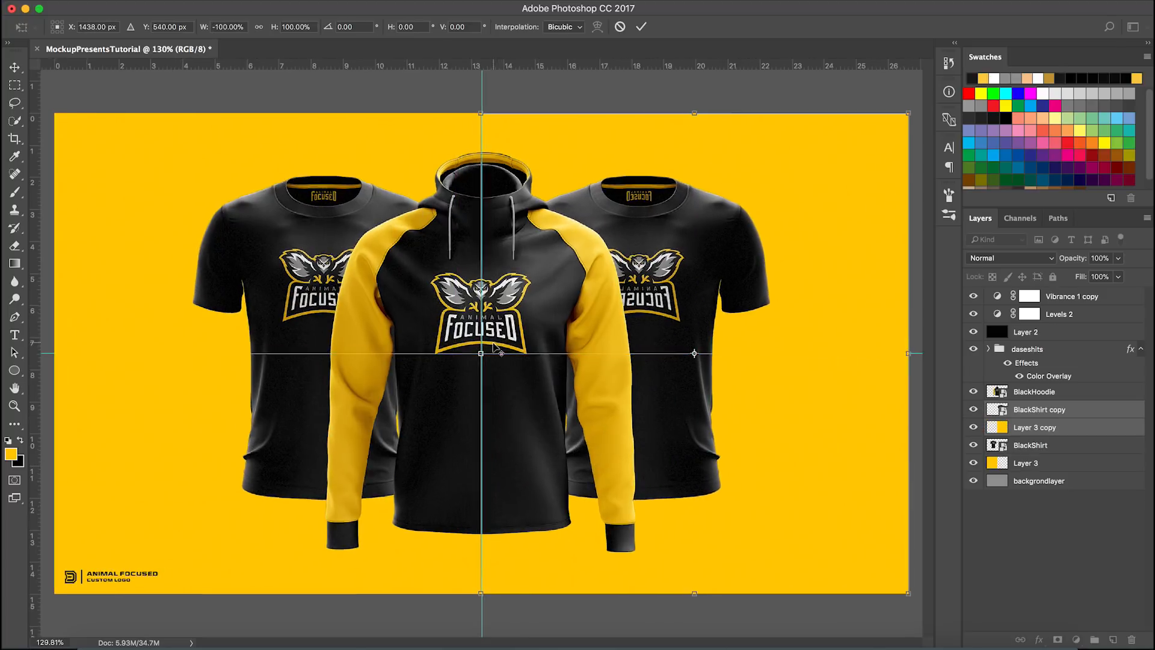
{"action": "scroll", "coordinate": [490, 346], "scroll_direction": "up", "scroll_amount": 15}
{"action": "left_click_drag", "start_coordinate": [459, 363], "coordinate": [460, 363]}
{"action": "key", "text": "Return"}
{"action": "scroll", "coordinate": [461, 364], "scroll_direction": "down", "scroll_amount": 15}
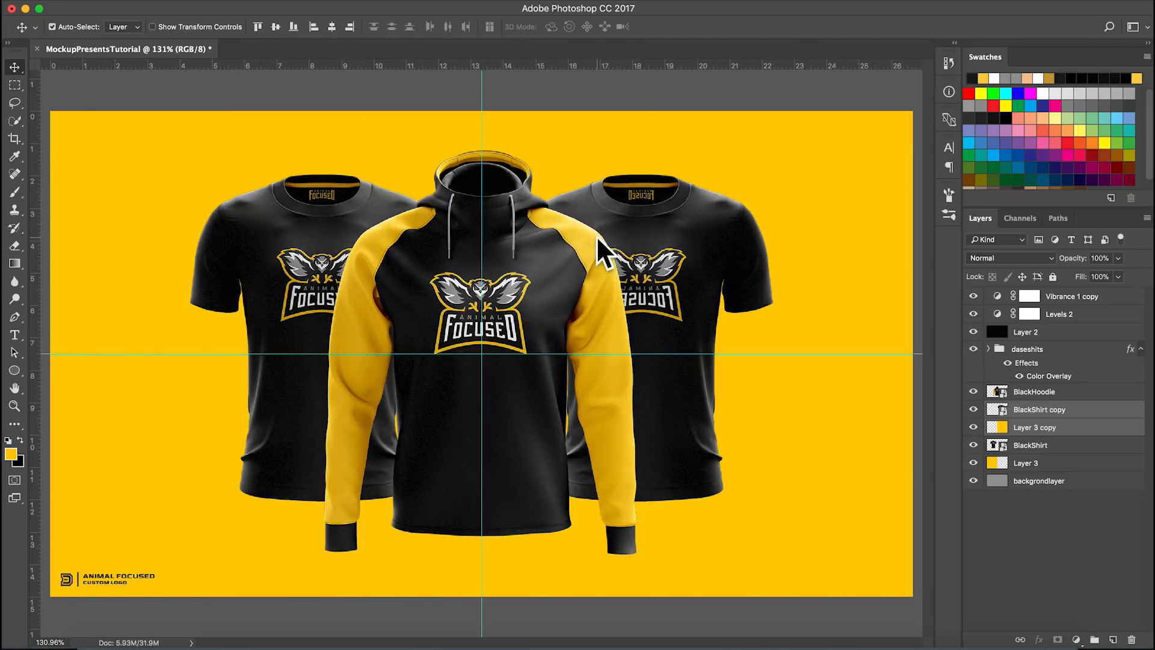
Step: Delete both yellow half-canvas layers, Layer 3 copy and Layer 3
{"action": "left_click", "coordinate": [1059, 428]}
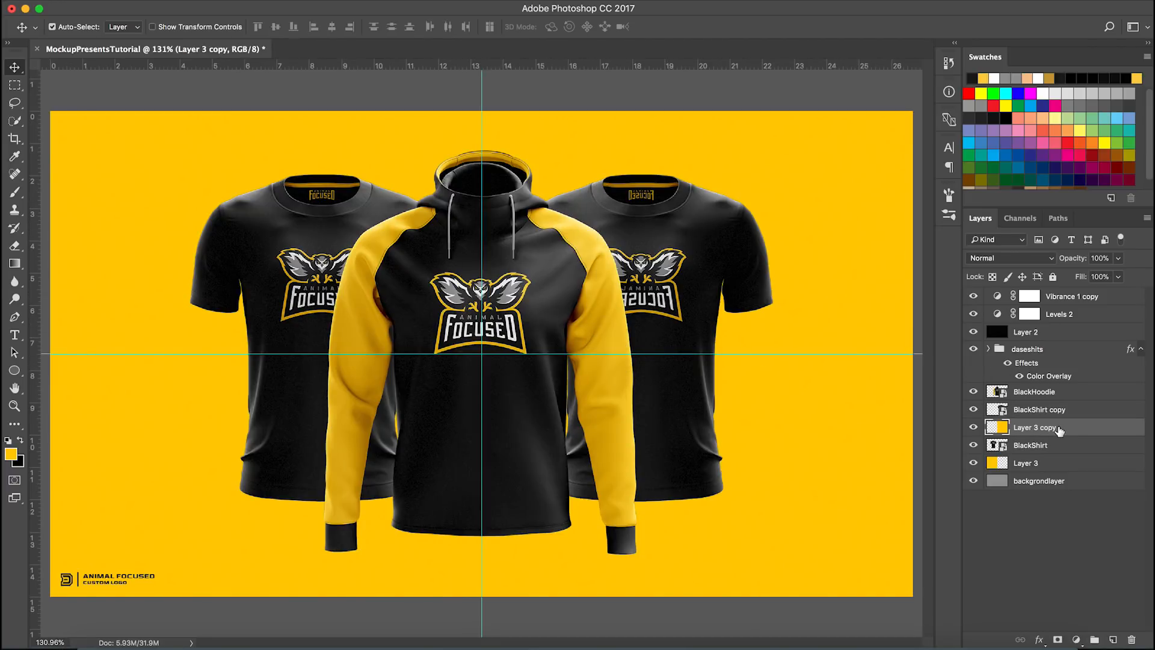
{"action": "key", "text": "Delete"}
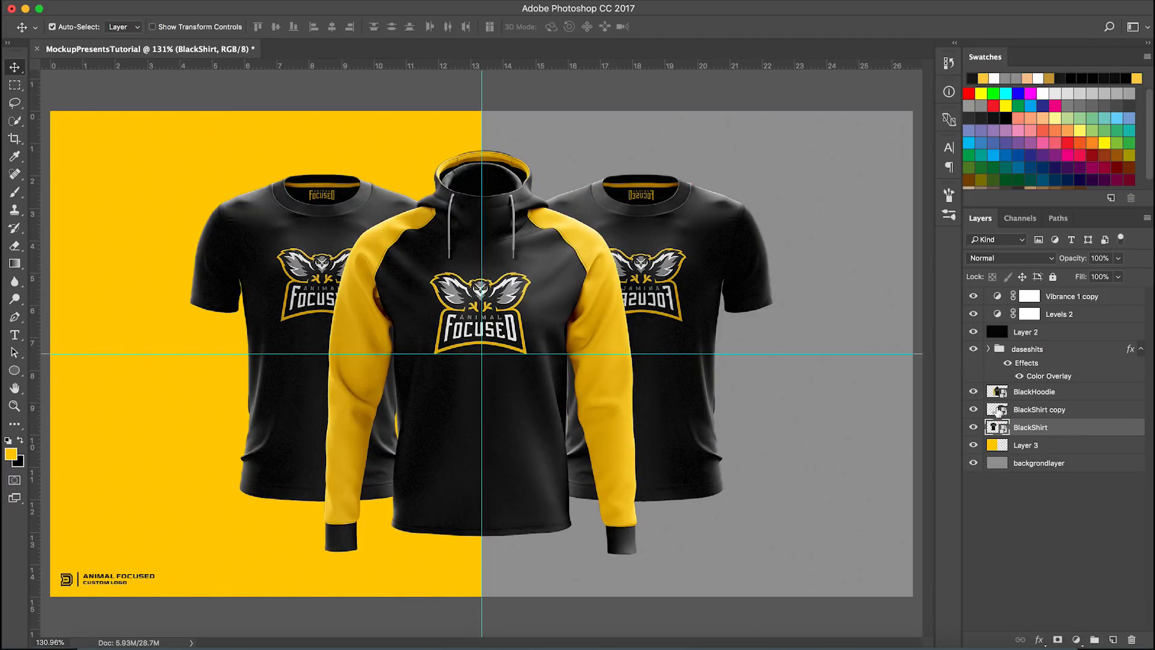
{"action": "left_click", "coordinate": [1019, 445]}
{"action": "key", "text": "Delete"}
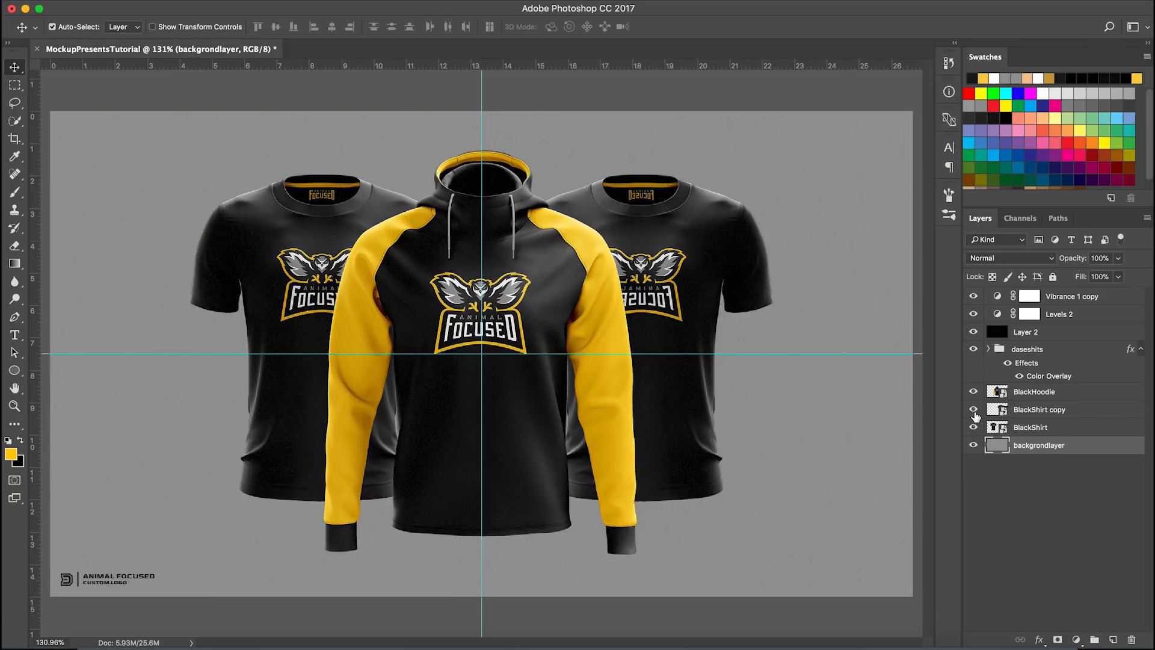
Step: Move BlackShirt copy below BlackShirt in the layer order and rename it Shirt
{"action": "left_click", "coordinate": [974, 412]}
{"action": "left_click_drag", "start_coordinate": [1034, 412], "coordinate": [1034, 429]}
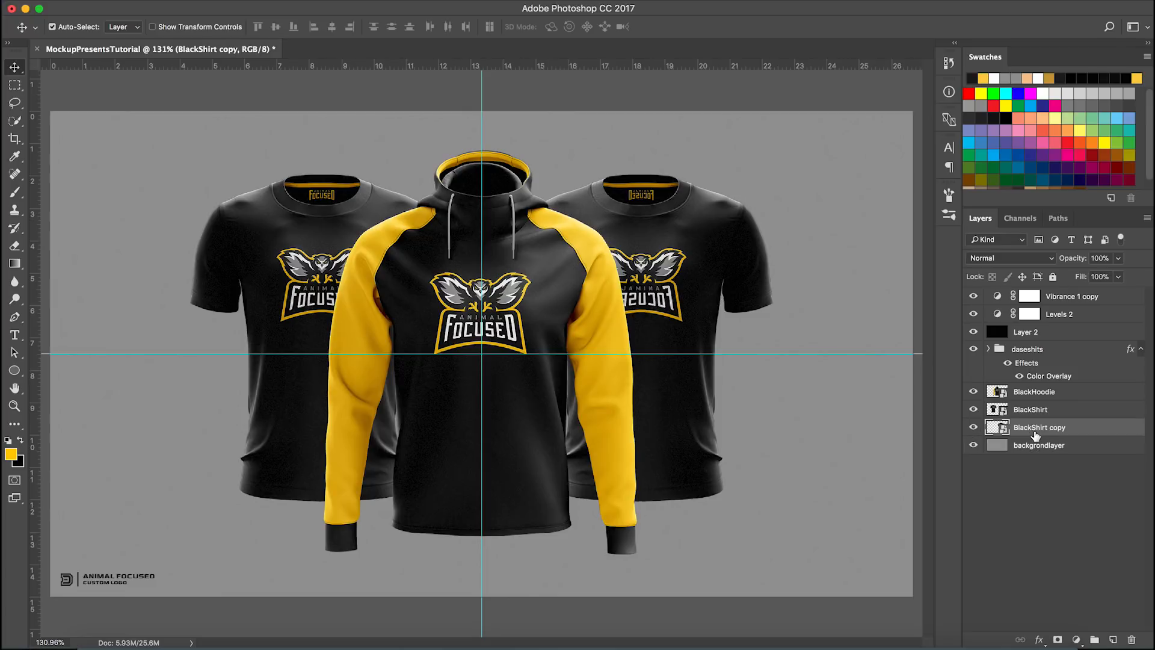
{"action": "double_click", "coordinate": [1034, 428]}
{"action": "type", "text": "Shirt"}
{"action": "key", "text": "Return"}
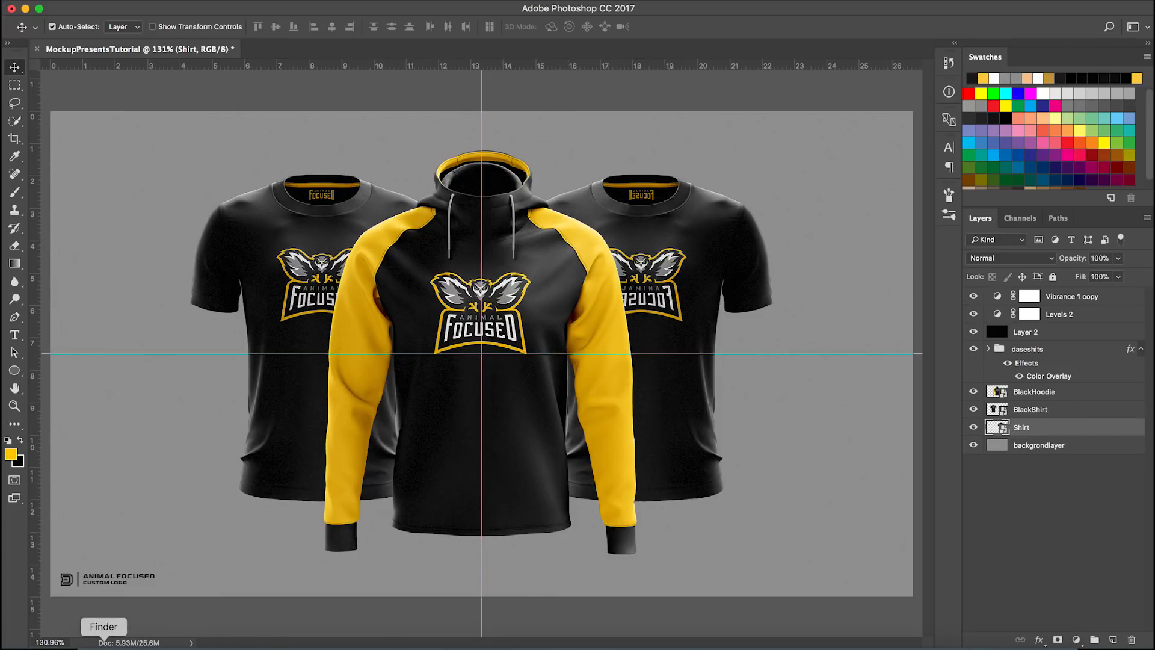
Step: Place the YellowShirt image from Finder over the mirrored shirt, scaled to 42.05% at about X 1283, Y 538 px
{"action": "left_click", "coordinate": [177, 641]}
{"action": "left_click_drag", "start_coordinate": [639, 286], "coordinate": [472, 464]}
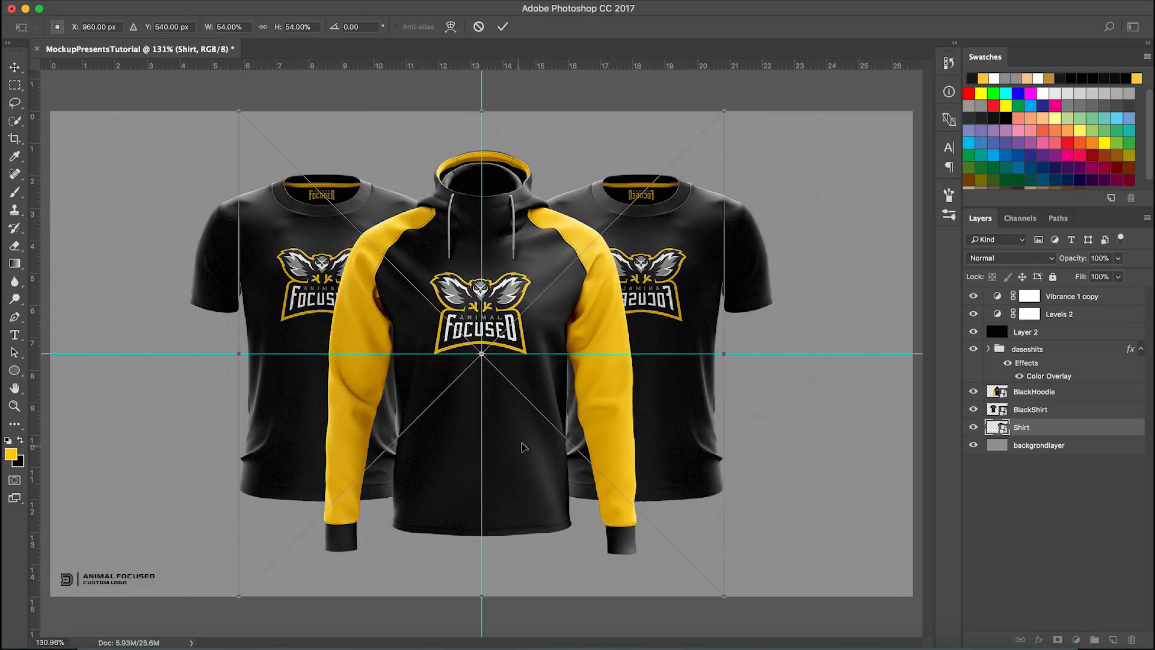
{"action": "left_click_drag", "start_coordinate": [240, 107], "coordinate": [389, 172]}
{"action": "left_click_drag", "start_coordinate": [650, 428], "coordinate": [739, 379]}
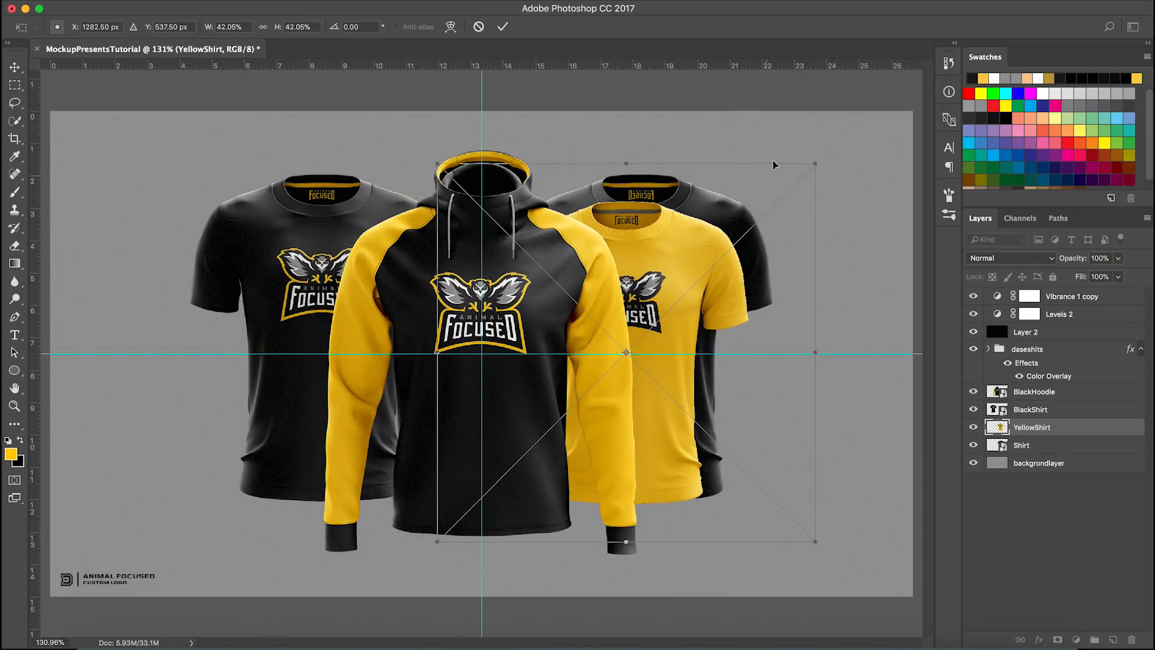
Step: Enlarge YellowShirt to about 45.25% so its outline matches the mirrored black shirt, and commit the placement
{"action": "left_click_drag", "start_coordinate": [812, 167], "coordinate": [846, 151]}
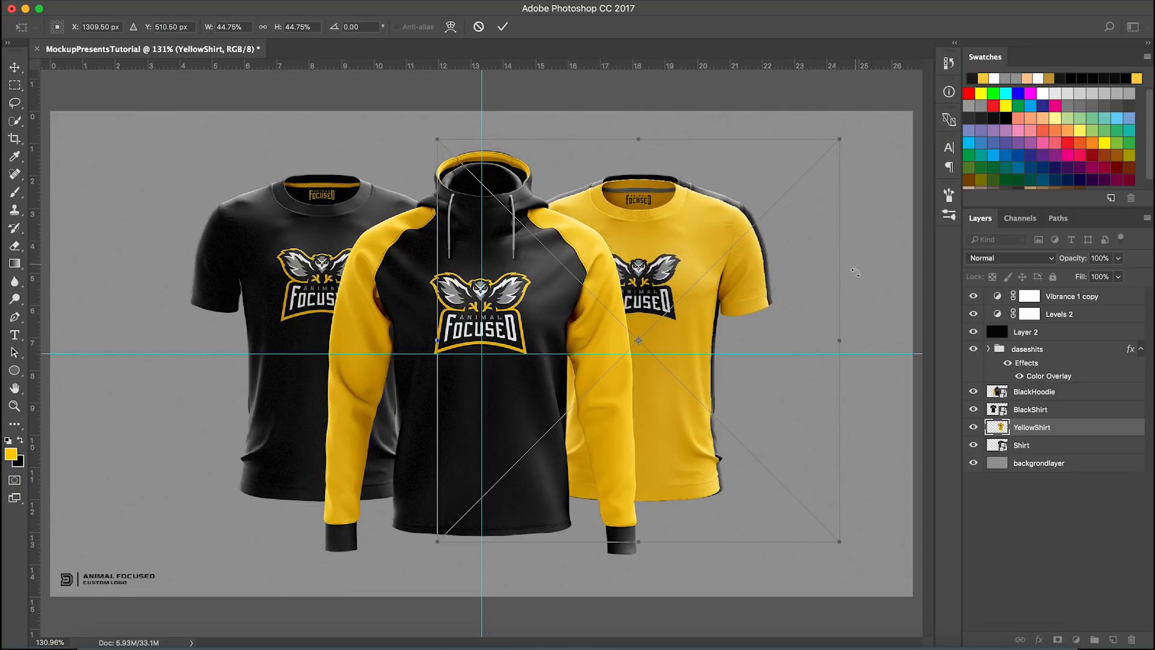
{"action": "left_click_drag", "start_coordinate": [840, 137], "coordinate": [844, 136]}
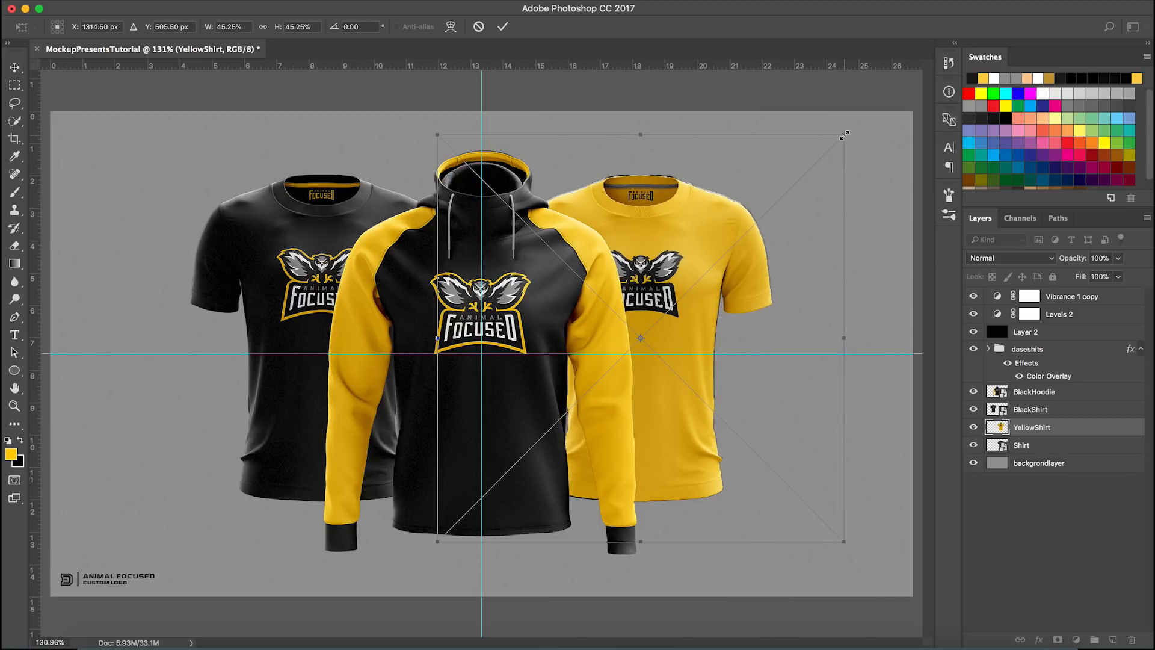
{"action": "scroll", "coordinate": [844, 135], "scroll_direction": "up", "scroll_amount": 5}
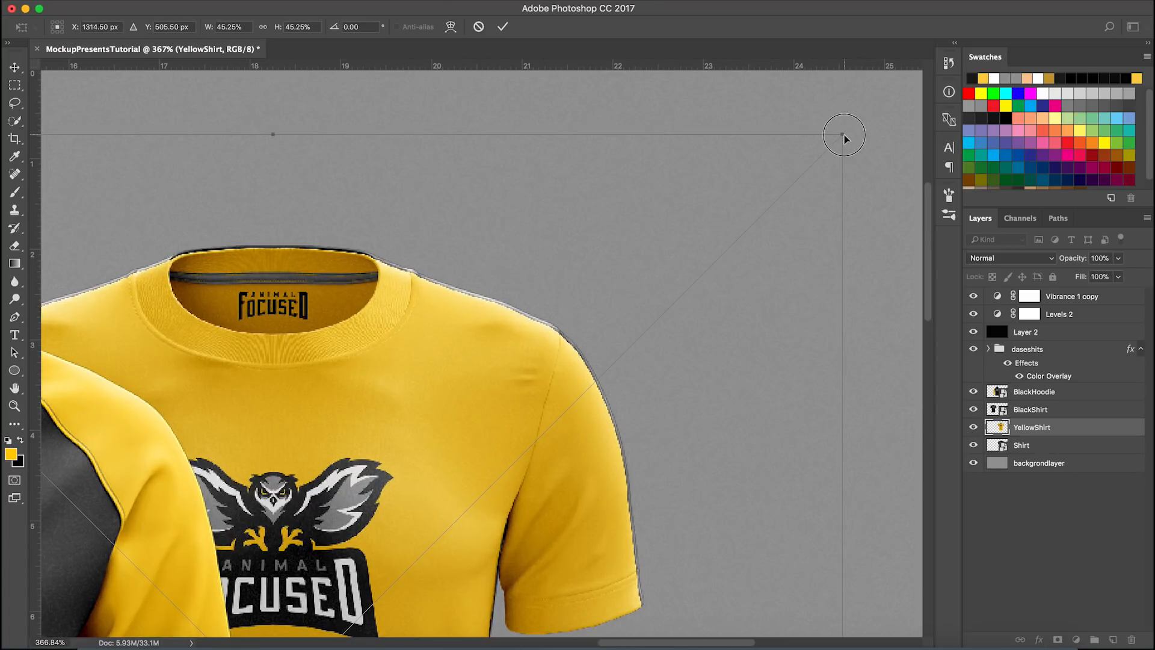
{"action": "left_click_drag", "start_coordinate": [845, 137], "coordinate": [845, 137]}
{"action": "key", "text": "Return"}
Step: Nudge YellowShirt vertically to line it up with the mirrored black shirt beneath it
{"action": "key", "text": "c"}
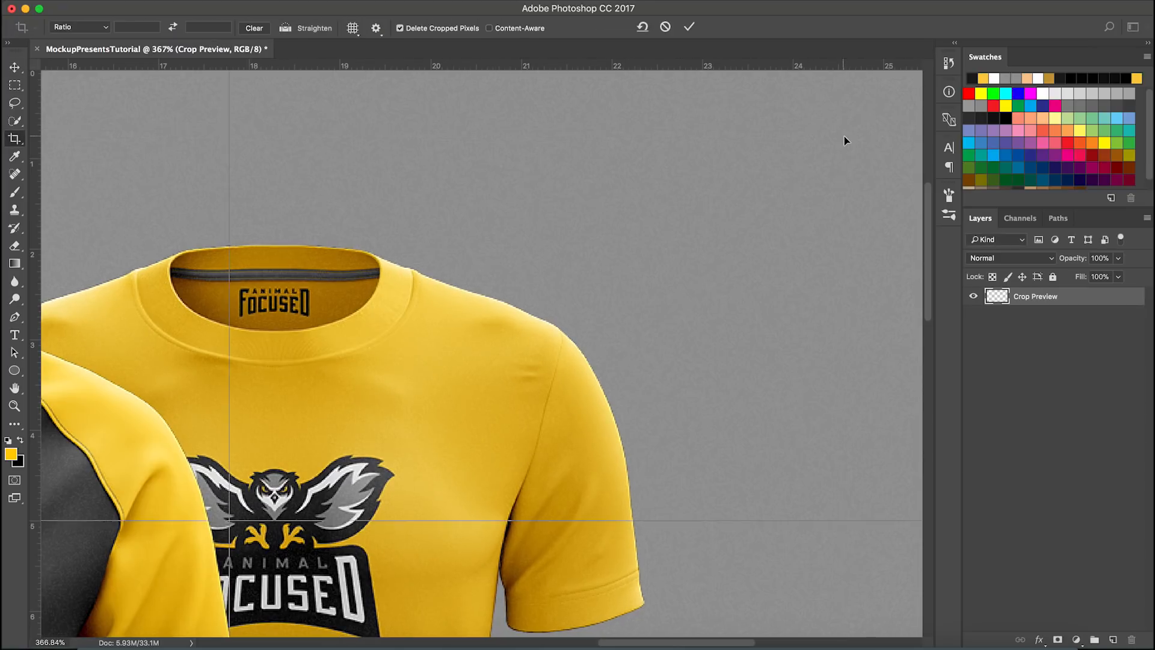
{"action": "left_click", "coordinate": [664, 27]}
{"action": "key", "text": "v"}
{"action": "key", "text": "Down"}
{"action": "key", "text": "Down"}
{"action": "key", "text": "Down"}
{"action": "key", "text": "Down"}
{"action": "key", "text": "Down"}
{"action": "key", "text": "Down"}
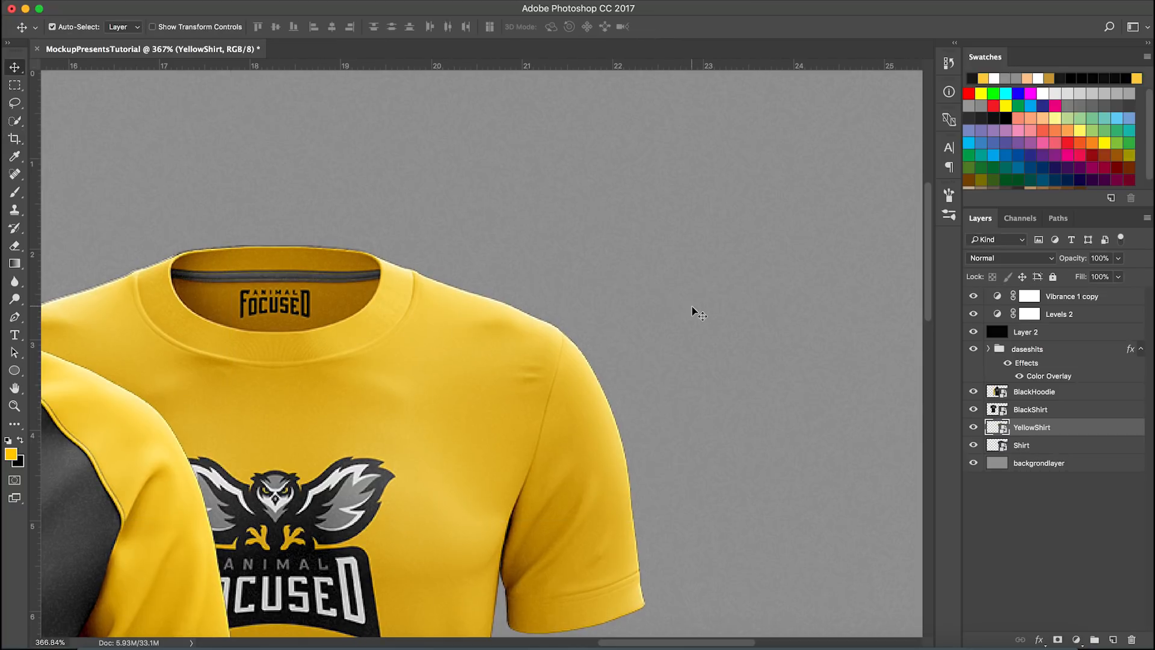
{"action": "key", "text": "super+z"}
{"action": "scroll", "coordinate": [509, 194], "scroll_direction": "down", "scroll_amount": 6}
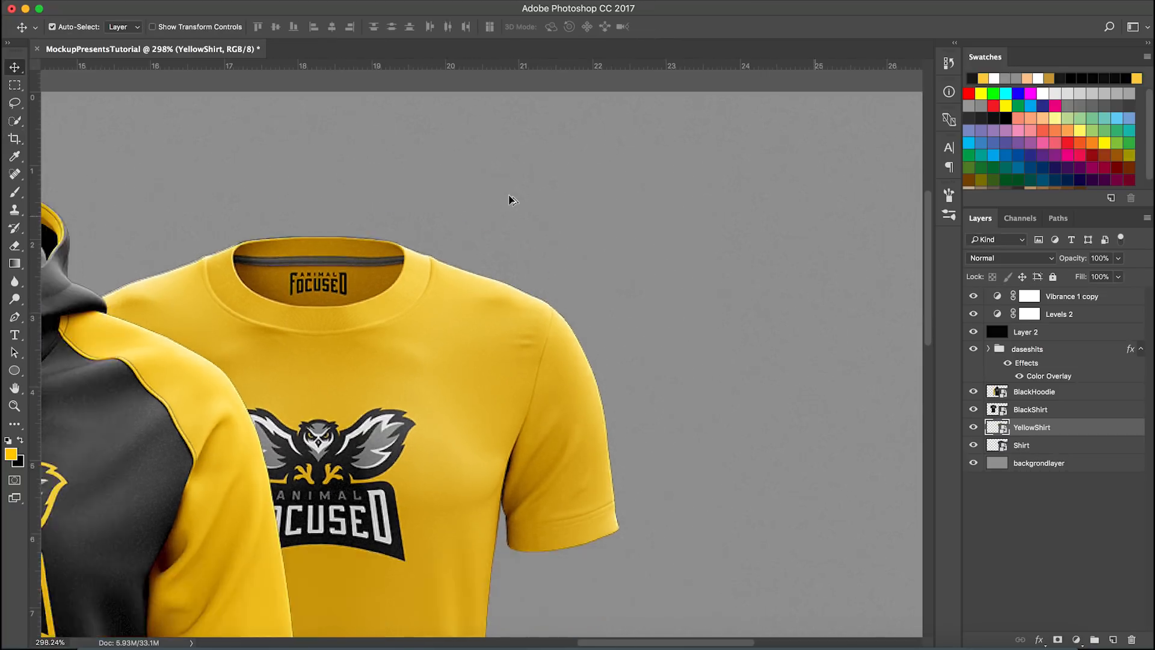
{"action": "key", "text": "Down"}
{"action": "key", "text": "Down"}
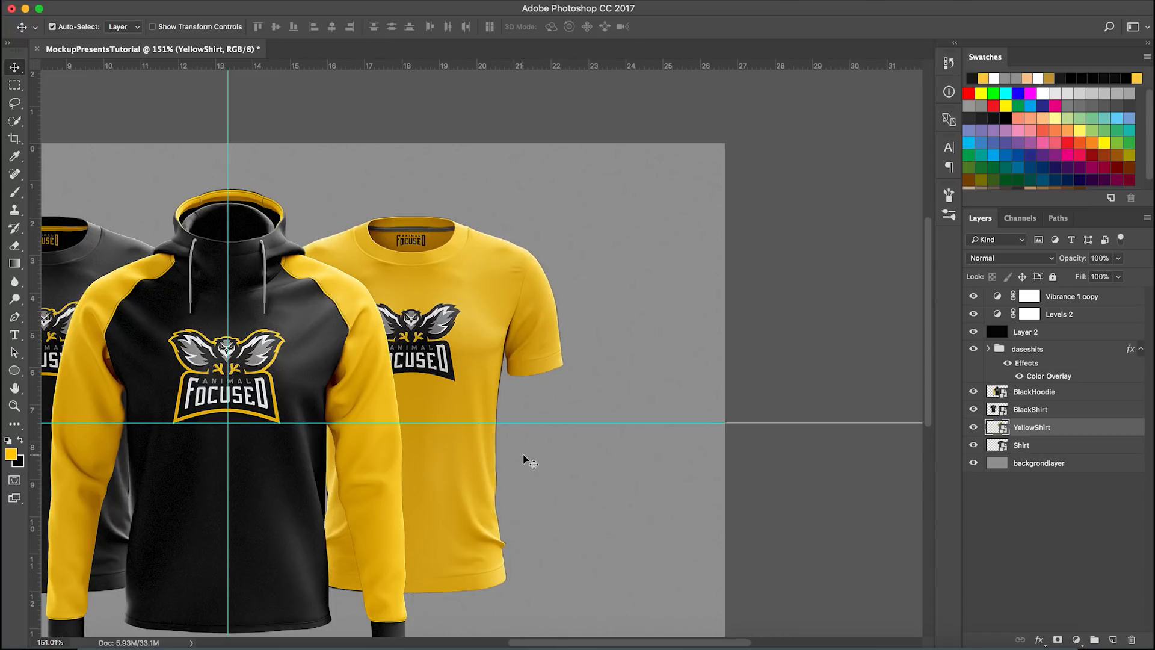
{"action": "key", "text": "Up"}
{"action": "key", "text": "Up"}
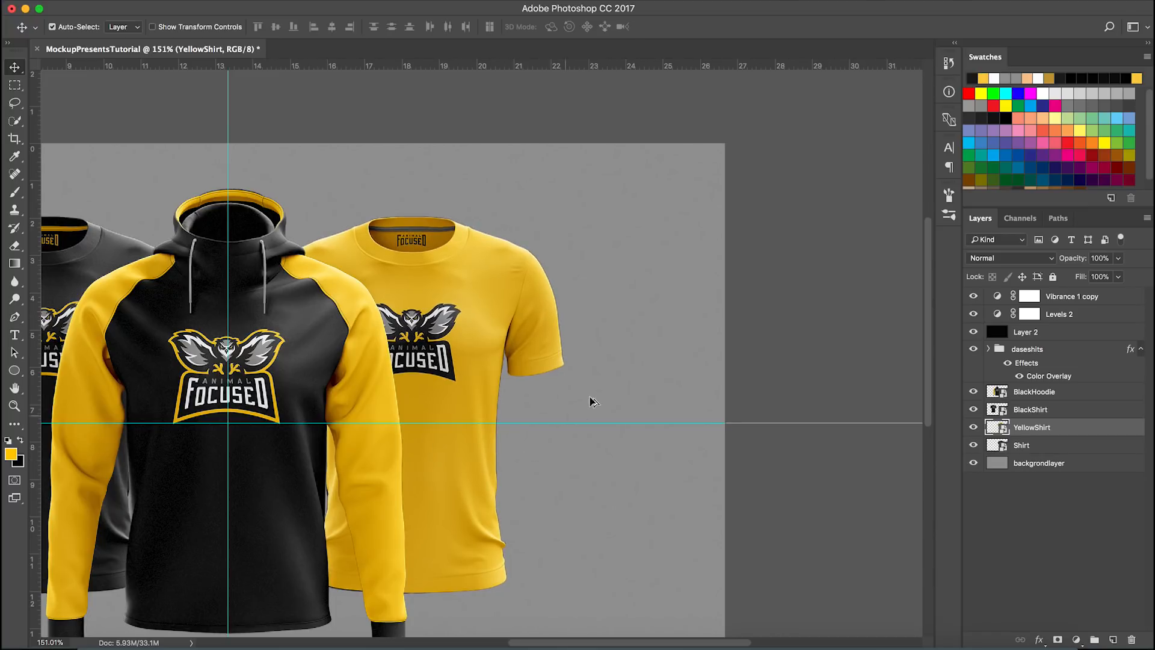
Step: Delete the mirrored black Shirt layer beneath YellowShirt
{"action": "scroll", "coordinate": [572, 417], "scroll_direction": "down", "scroll_amount": 4}
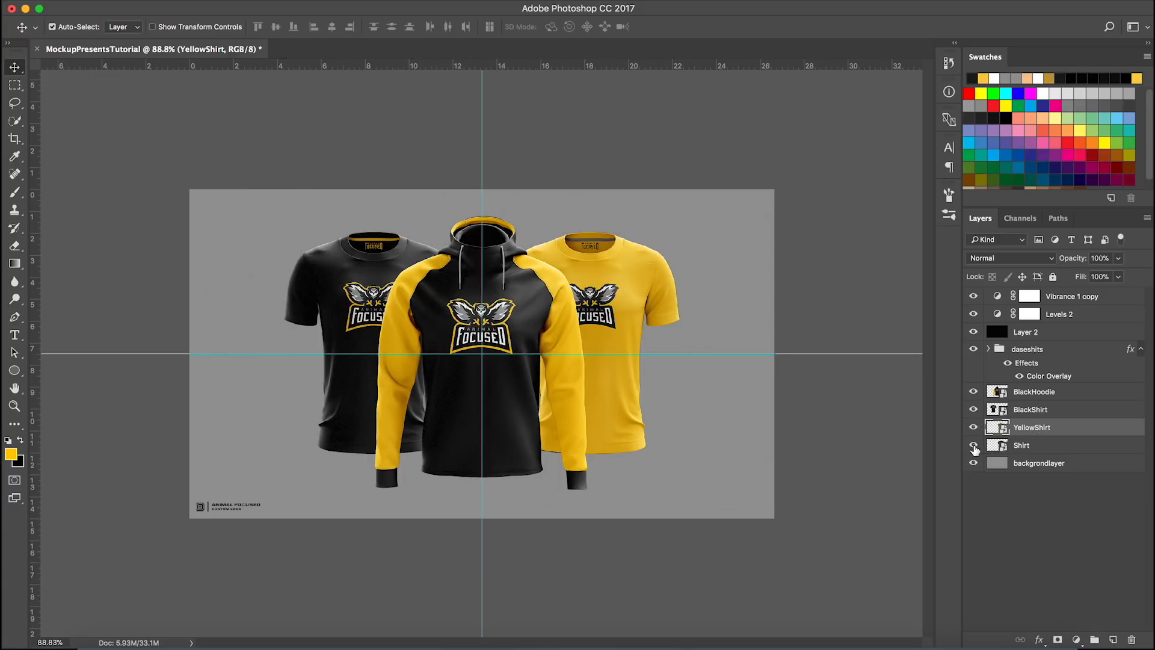
{"action": "left_click", "coordinate": [1051, 446]}
{"action": "key", "text": "Delete"}
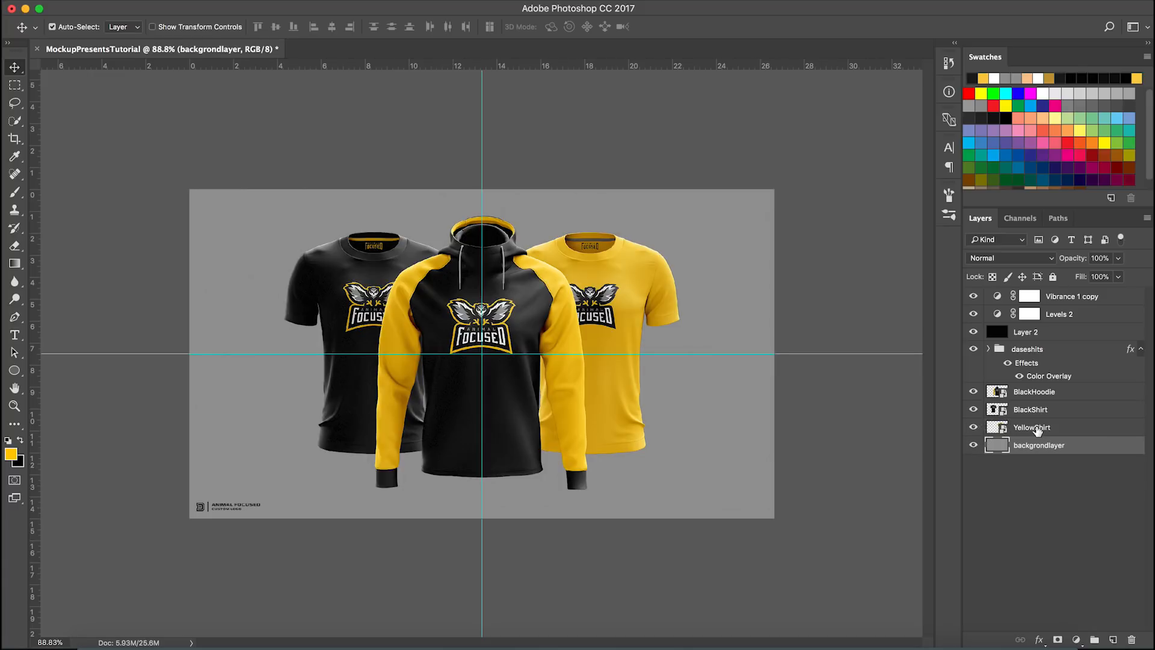
Step: Hide and restore backgrondlayer to check the three-garment arrangement
{"action": "scroll", "coordinate": [493, 414], "scroll_direction": "up", "scroll_amount": 2}
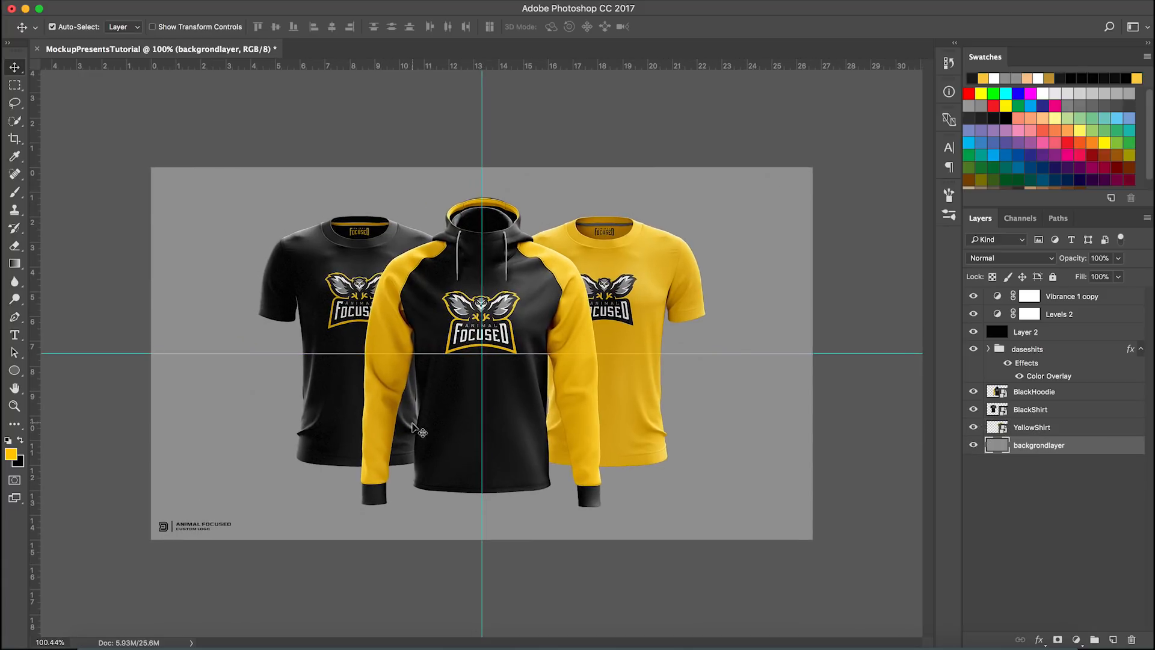
{"action": "scroll", "coordinate": [421, 436], "scroll_direction": "up", "scroll_amount": 1}
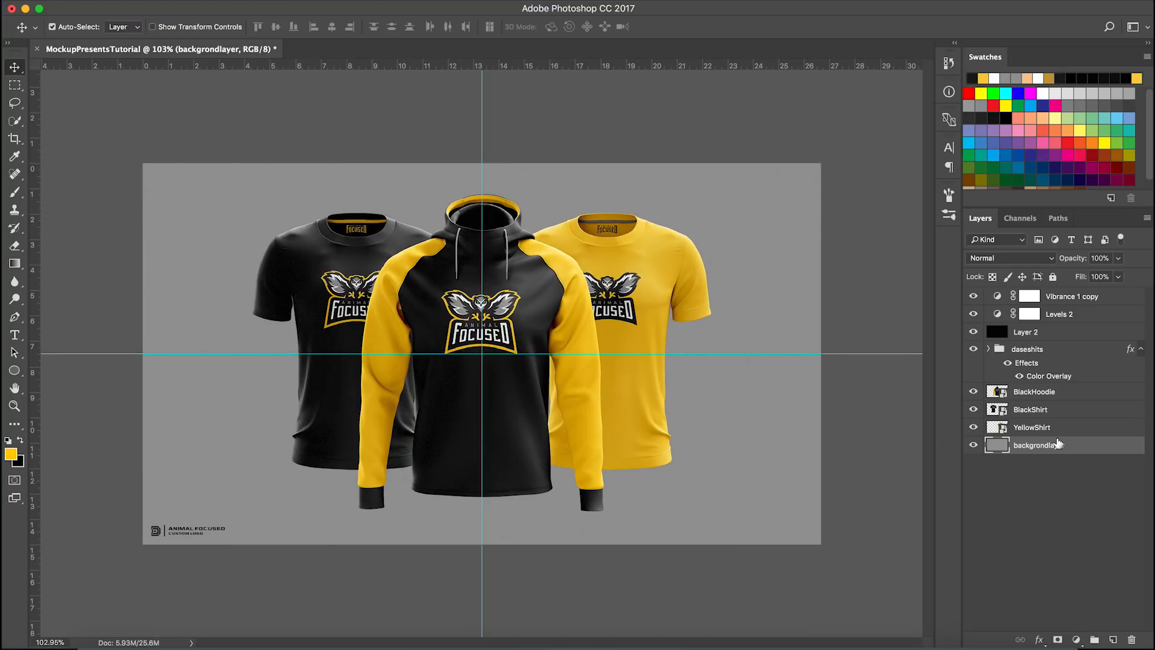
{"action": "left_click", "coordinate": [973, 446]}
{"action": "left_click", "coordinate": [972, 445]}
Step: Switch to the browser, open Google in a new tab and search for images of "law of thirds"
{"action": "left_click", "coordinate": [296, 642]}
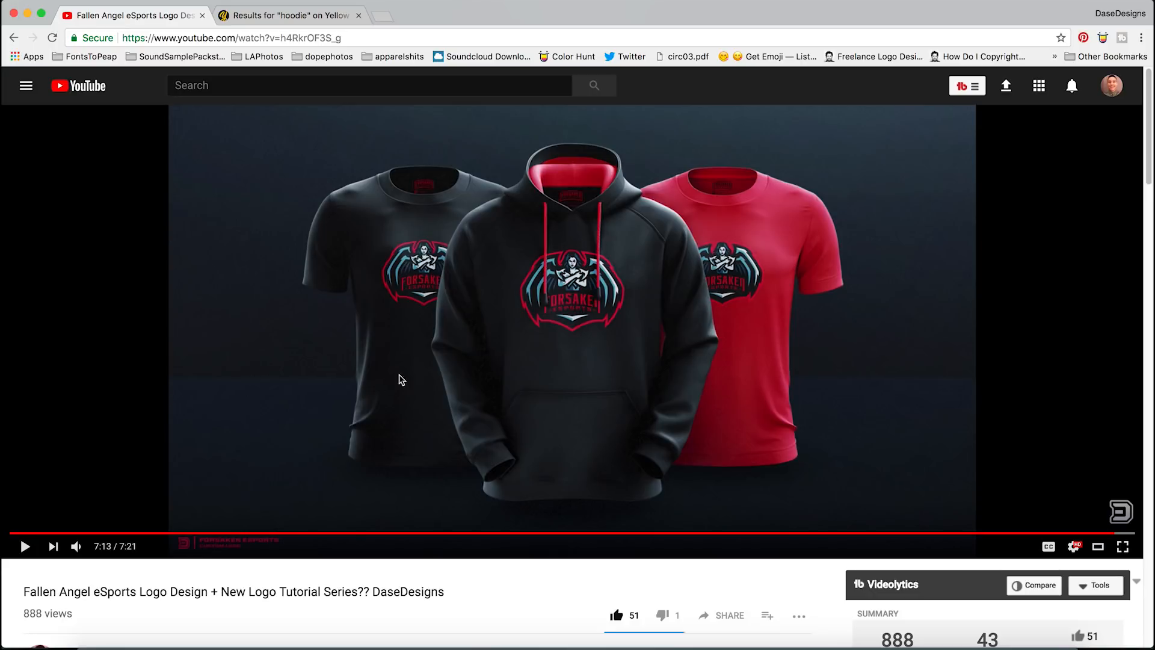
{"action": "left_click", "coordinate": [382, 16]}
{"action": "type", "text": "go"}
{"action": "key", "text": "Return"}
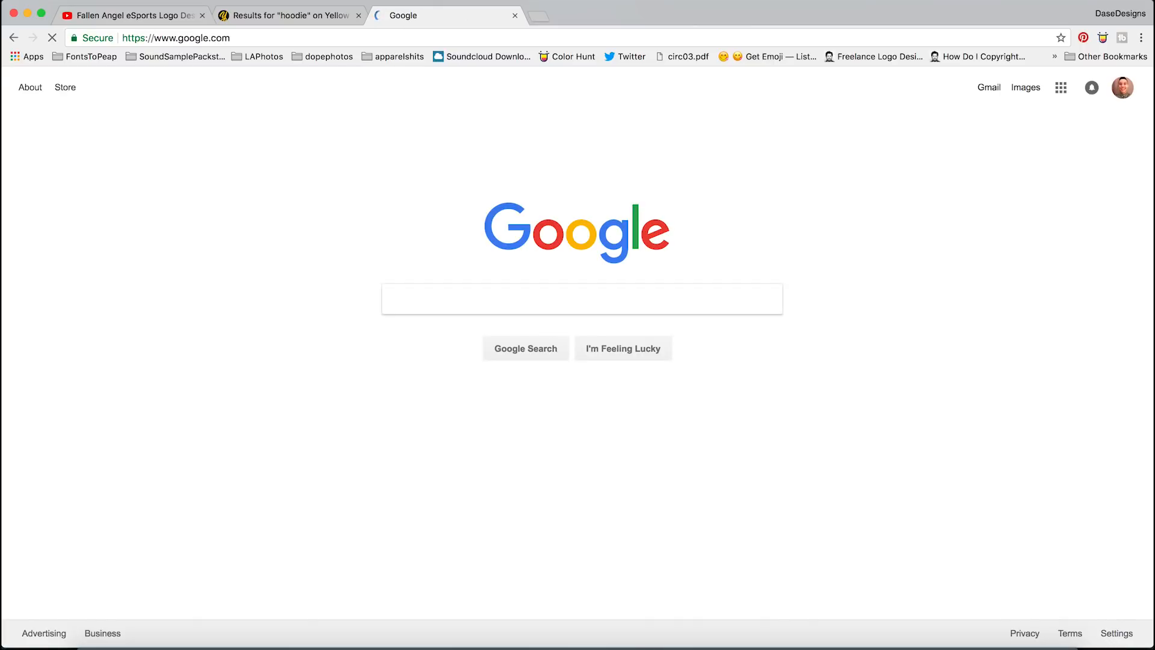
{"action": "type", "text": "law of thirds"}
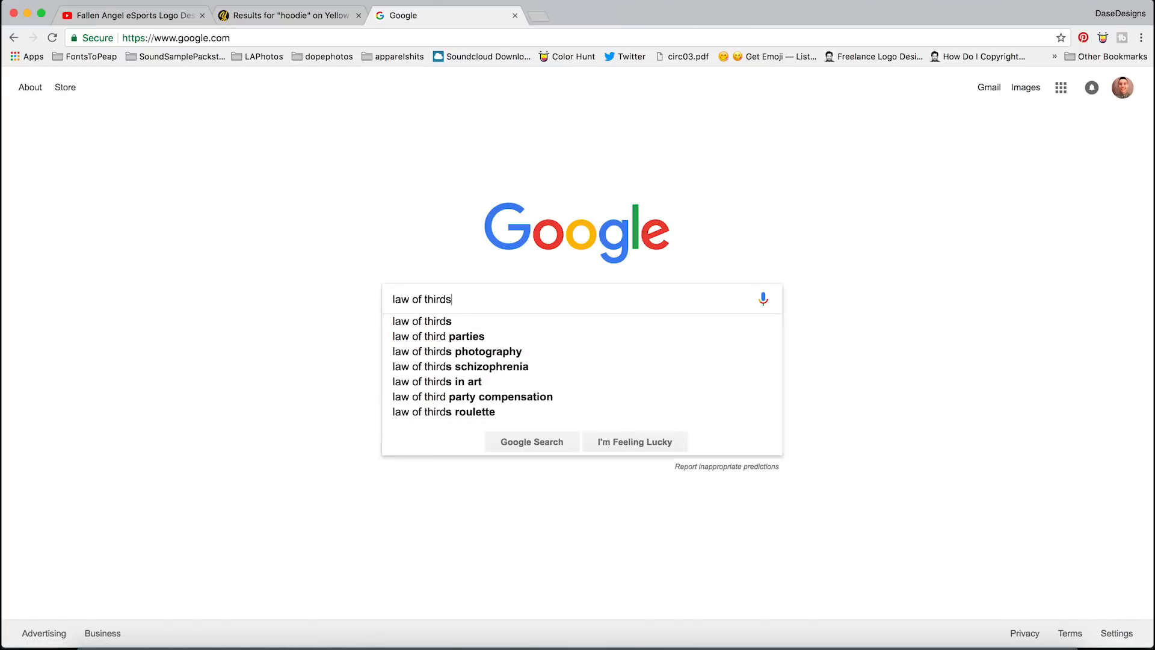
{"action": "key", "text": "Return"}
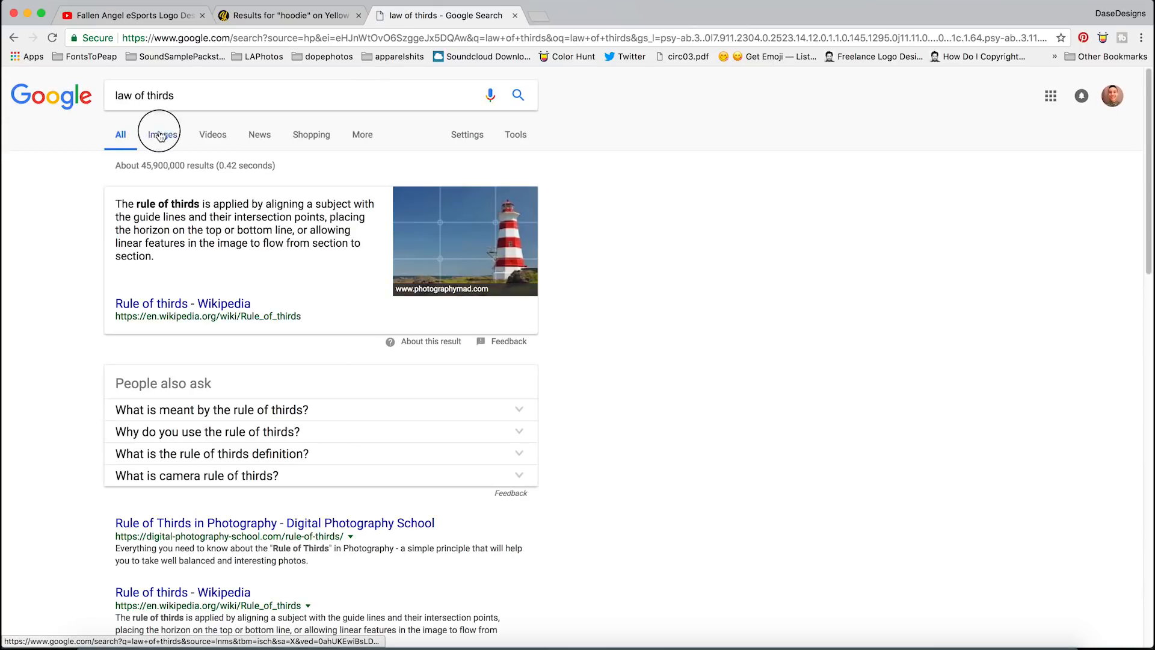
{"action": "left_click", "coordinate": [162, 135]}
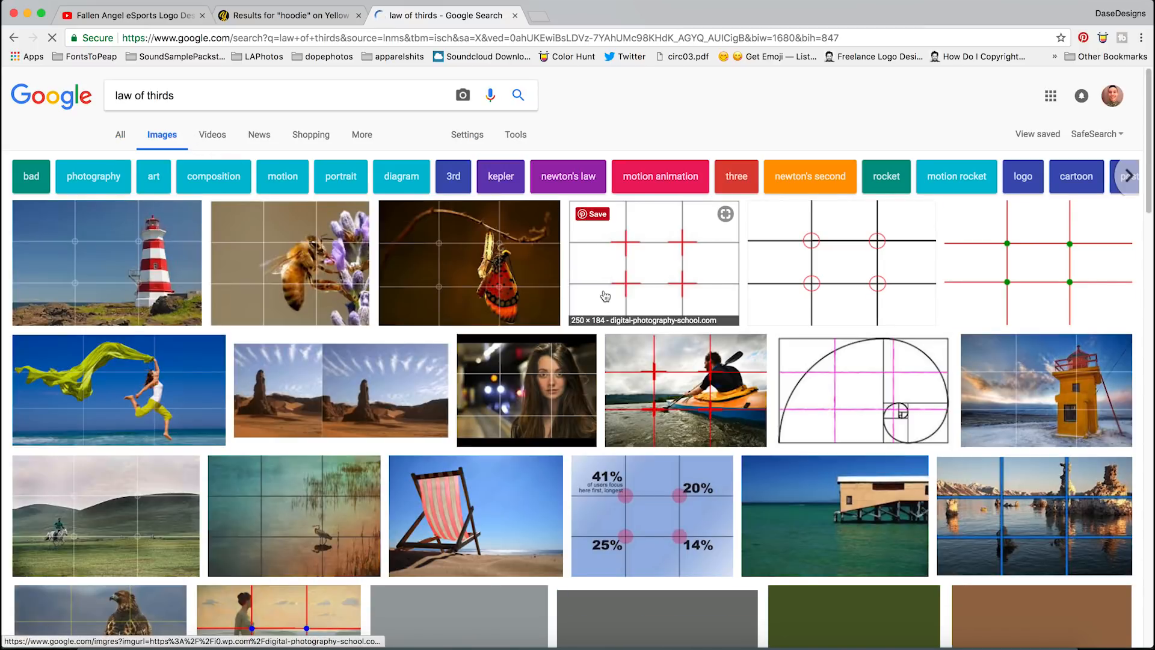
Step: Copy the rule-of-thirds grid image with red circles at its intersections and return to Photoshop
{"action": "left_click", "coordinate": [840, 279]}
{"action": "right_click", "coordinate": [510, 310]}
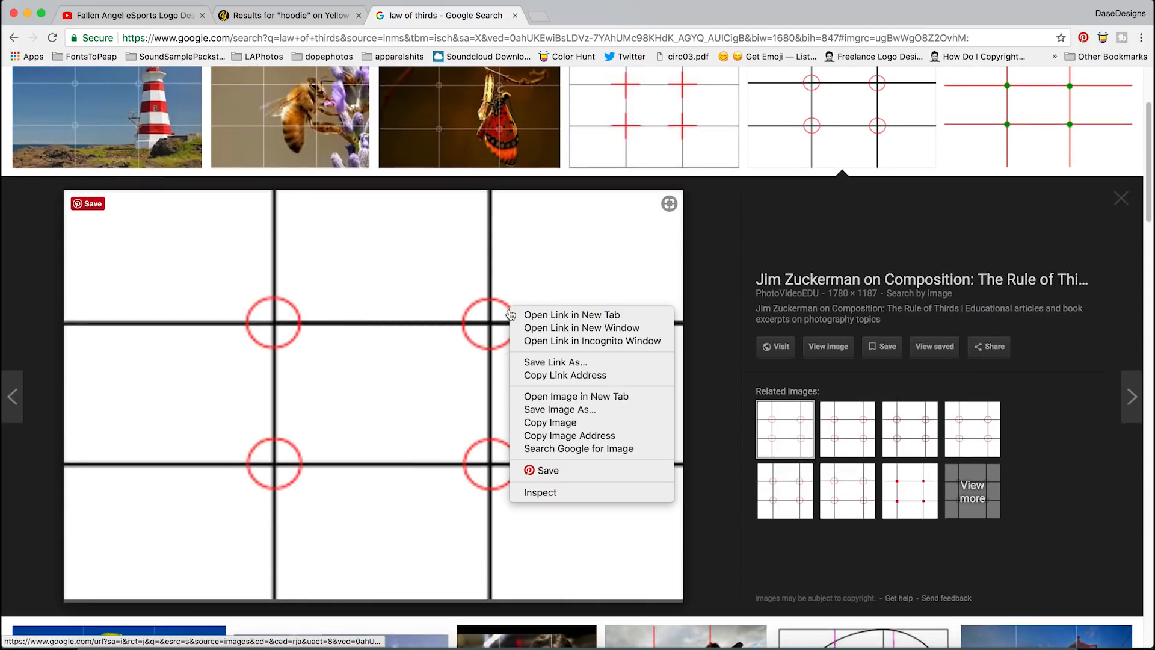
{"action": "left_click", "coordinate": [553, 423]}
{"action": "left_click", "coordinate": [453, 644]}
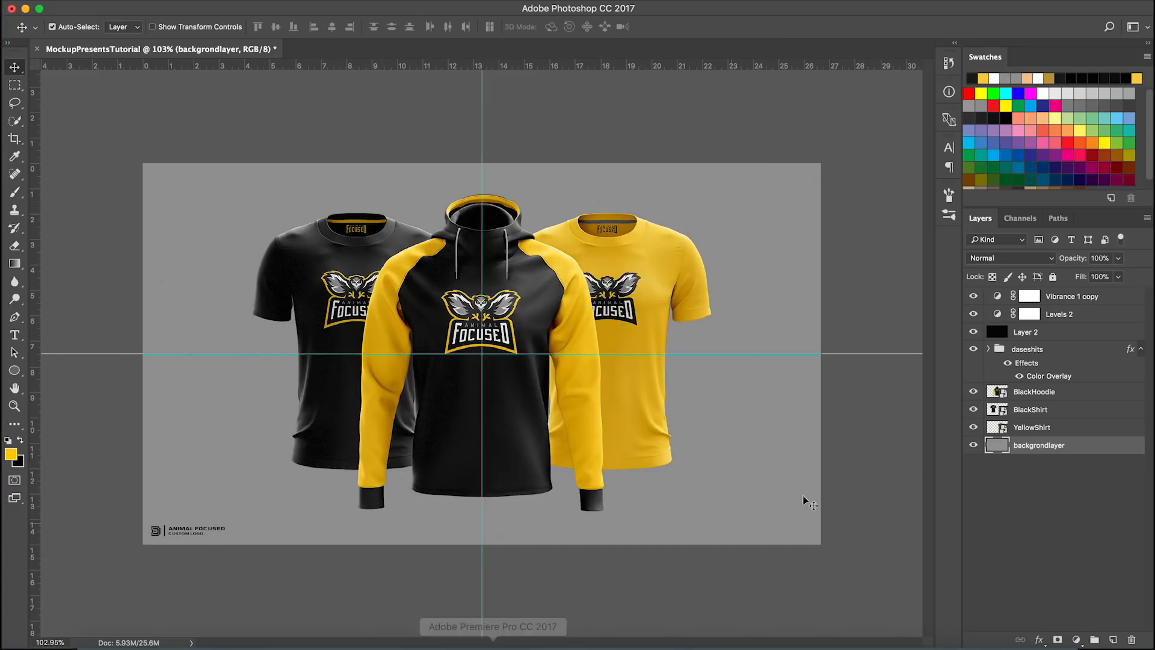
Step: Paste the rule-of-thirds grid above backgrondlayer as a 36% opacity overlay stretched to fill the whole canvas
{"action": "key", "text": "super+v"}
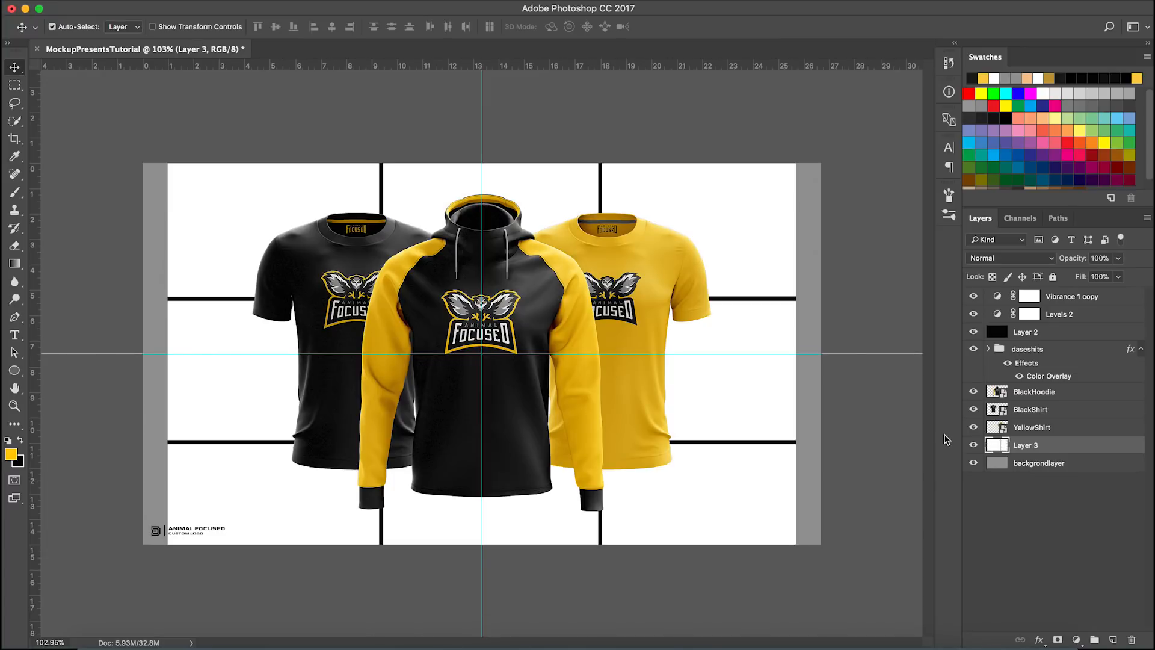
{"action": "key", "text": "super+t"}
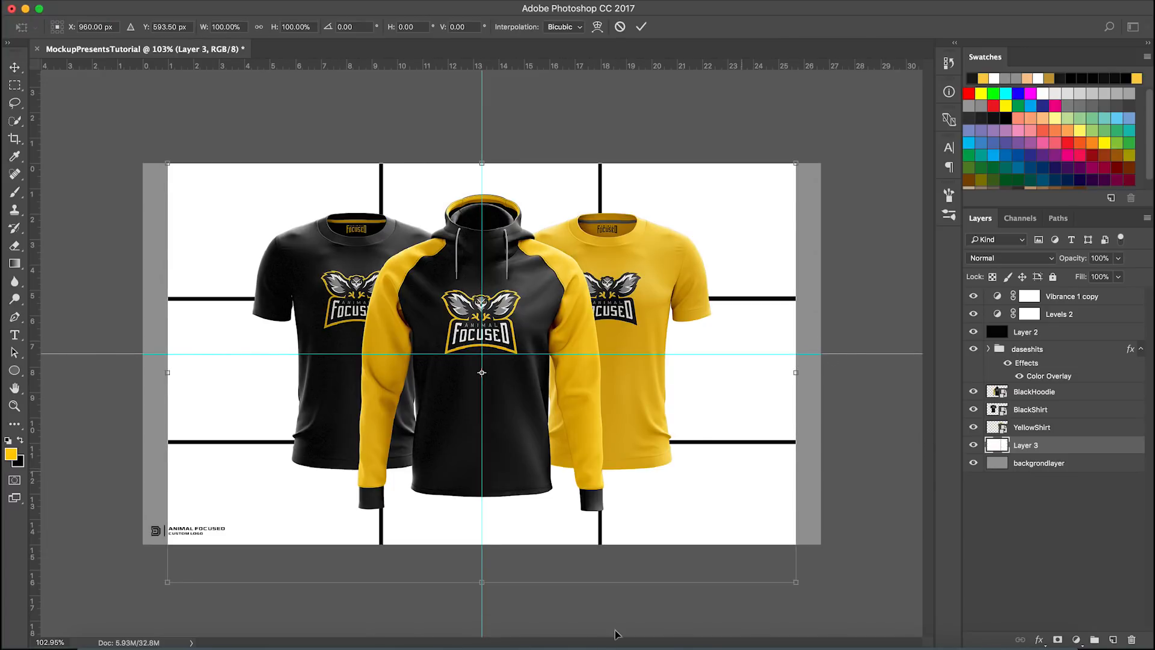
{"action": "left_click_drag", "start_coordinate": [486, 584], "coordinate": [483, 543]}
{"action": "left_click_drag", "start_coordinate": [796, 355], "coordinate": [822, 355]}
{"action": "key", "text": "Return"}
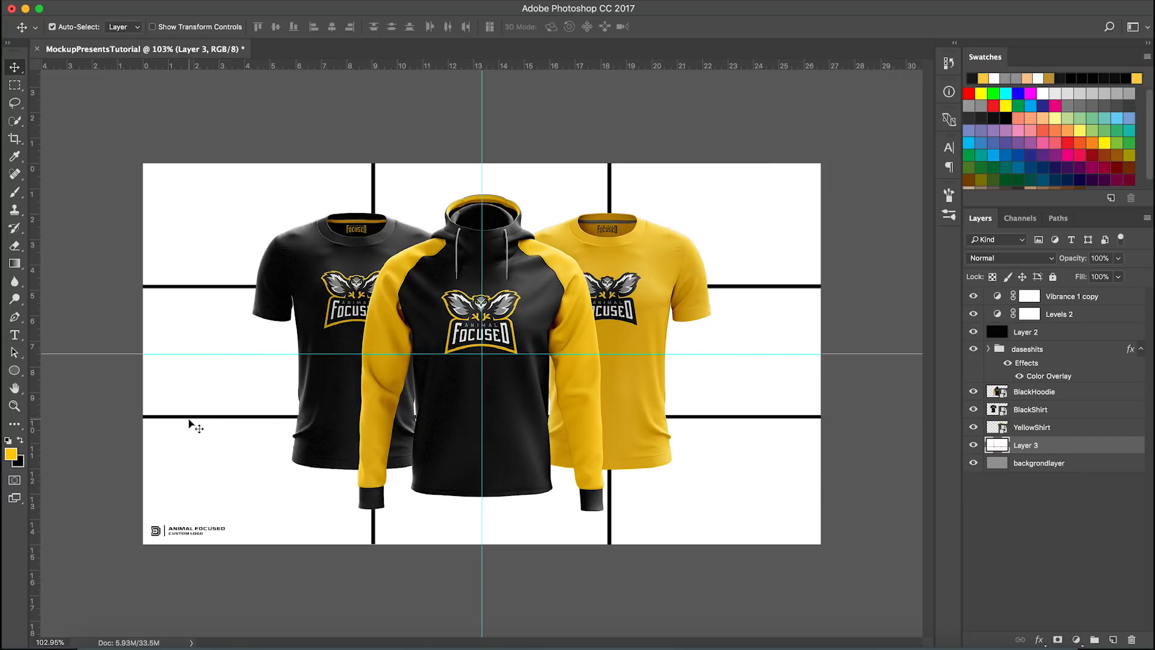
{"action": "key", "text": "m"}
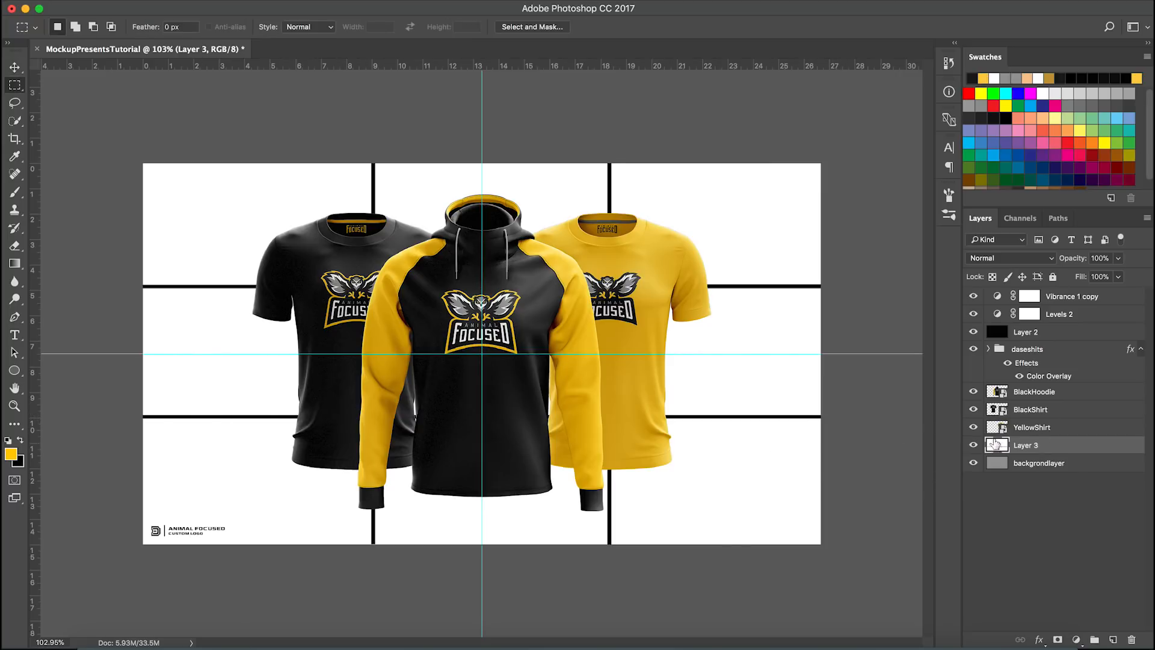
{"action": "left_click_drag", "start_coordinate": [1117, 258], "coordinate": [1081, 452]}
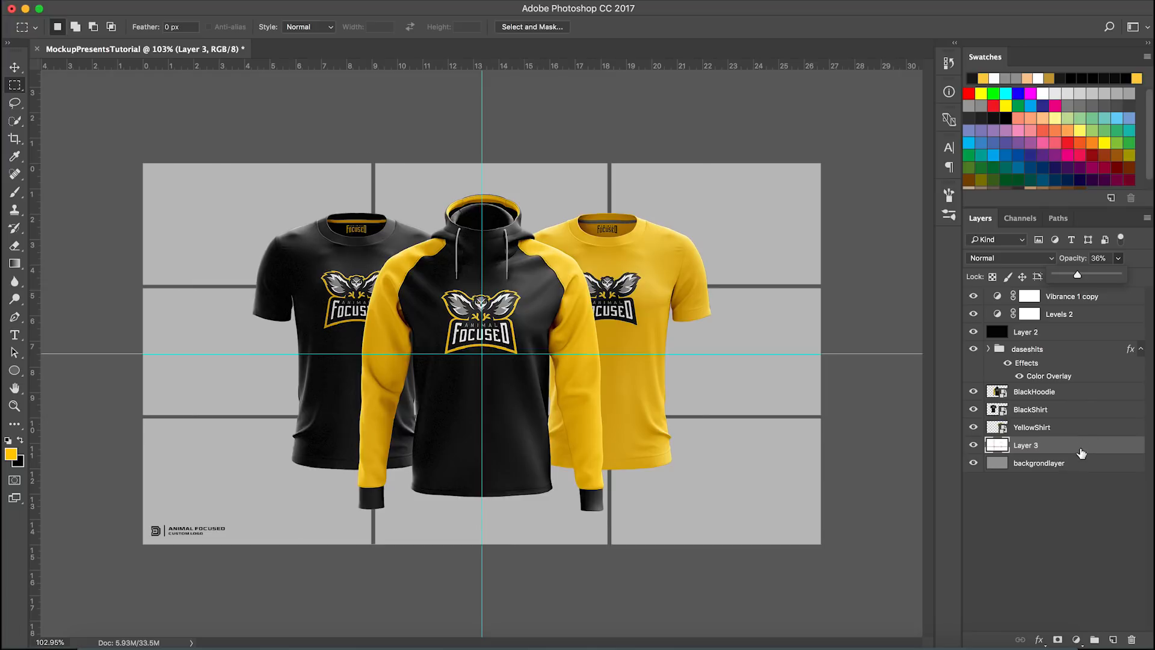
Step: Fill the lower third of the canvas with near-black on a new layer above backgrondlayer and hide the grid layer
{"action": "left_click", "coordinate": [1070, 468]}
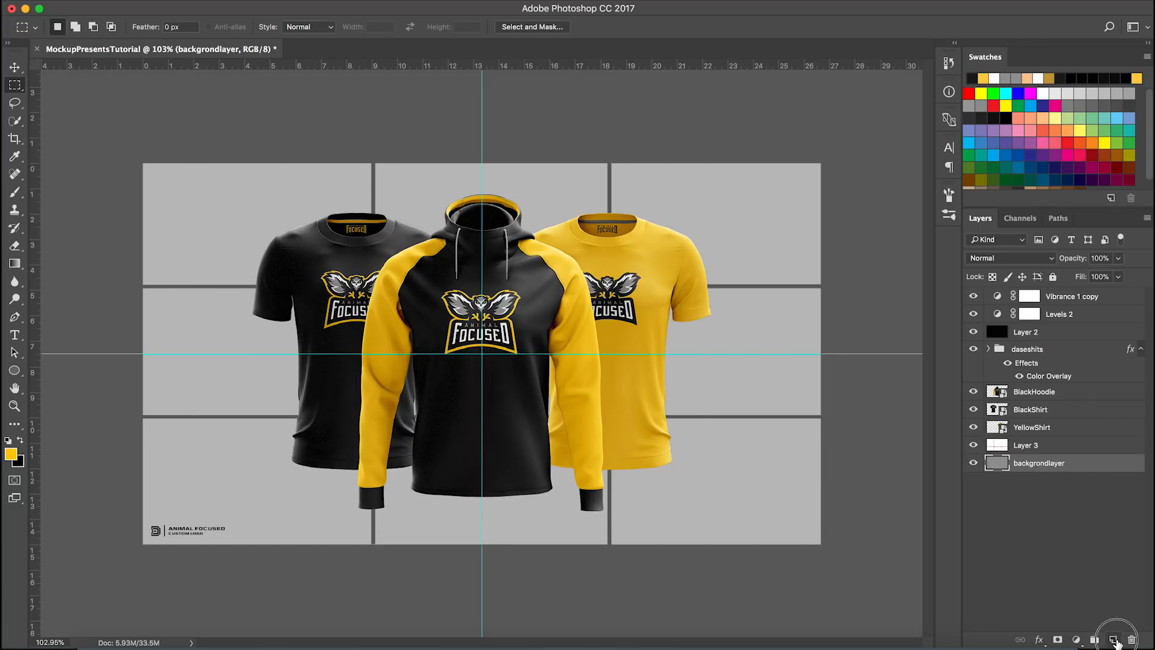
{"action": "left_click", "coordinate": [1113, 640]}
{"action": "left_click_drag", "start_coordinate": [124, 417], "coordinate": [830, 560]}
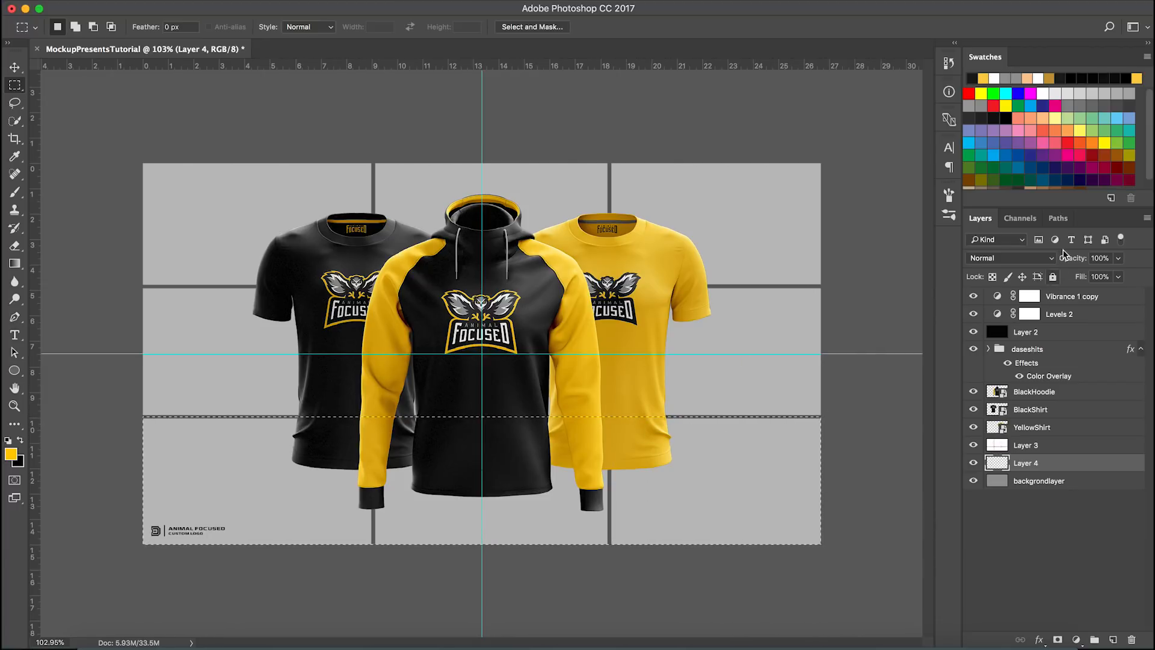
{"action": "left_click", "coordinate": [974, 78]}
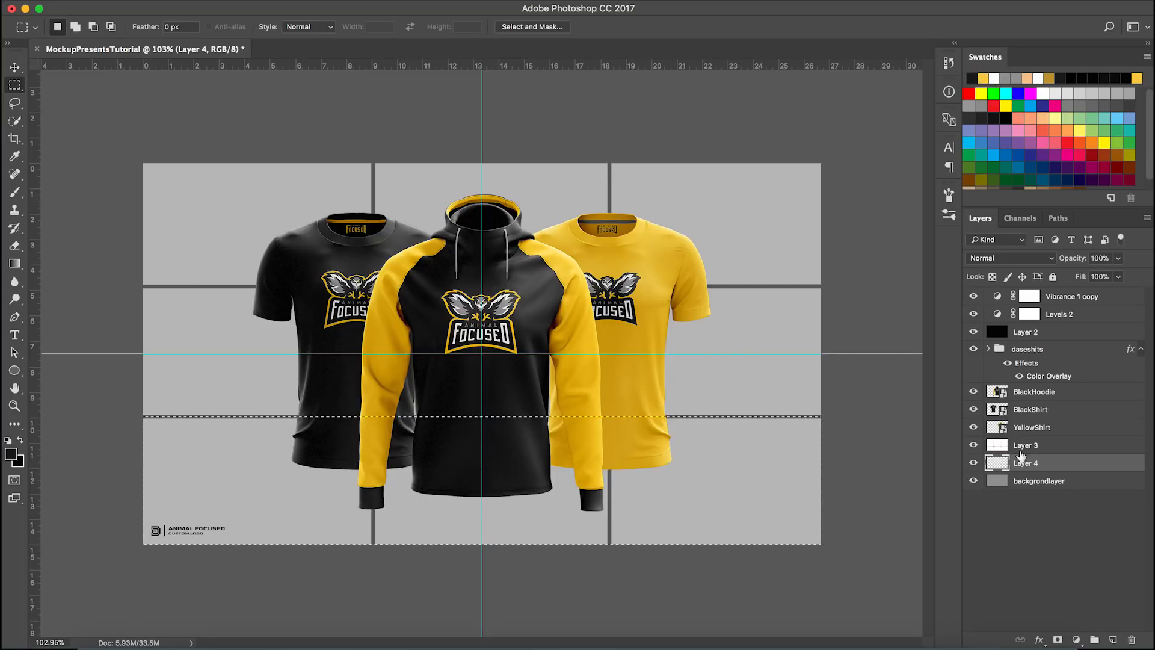
{"action": "key", "text": "alt+BackSpace"}
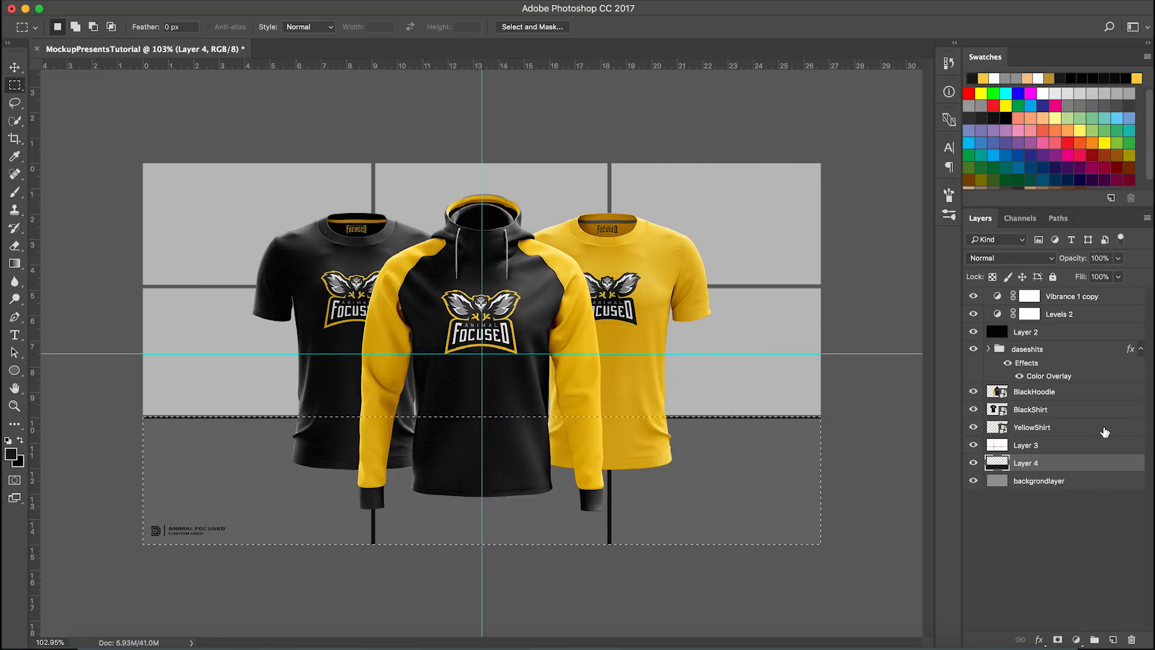
{"action": "key", "text": "super+d"}
{"action": "left_click", "coordinate": [971, 445]}
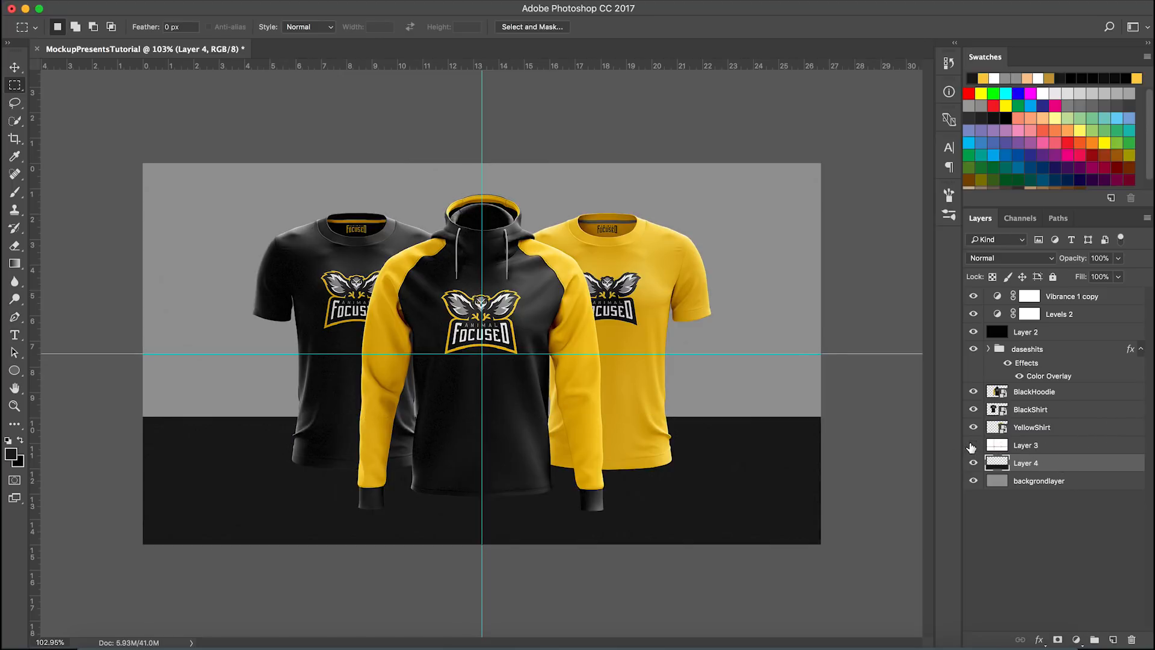
Step: Duplicate the near-black ground layer and refill the original Layer 4 strip with the background's grey
{"action": "key", "text": "v"}
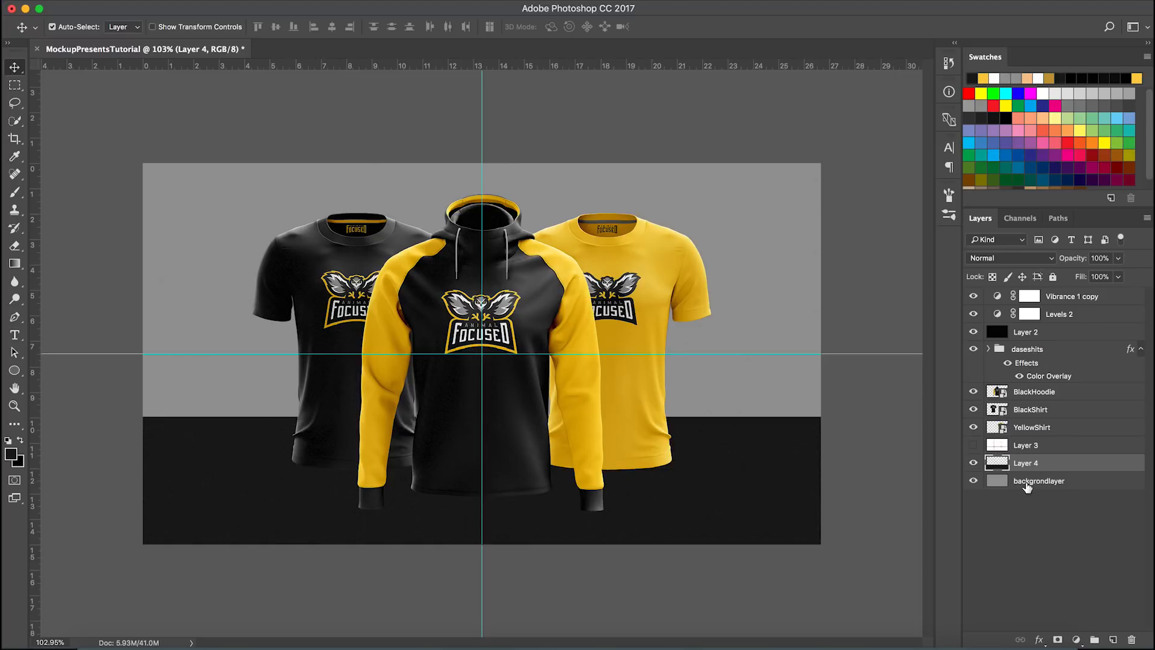
{"action": "key", "text": "super+j"}
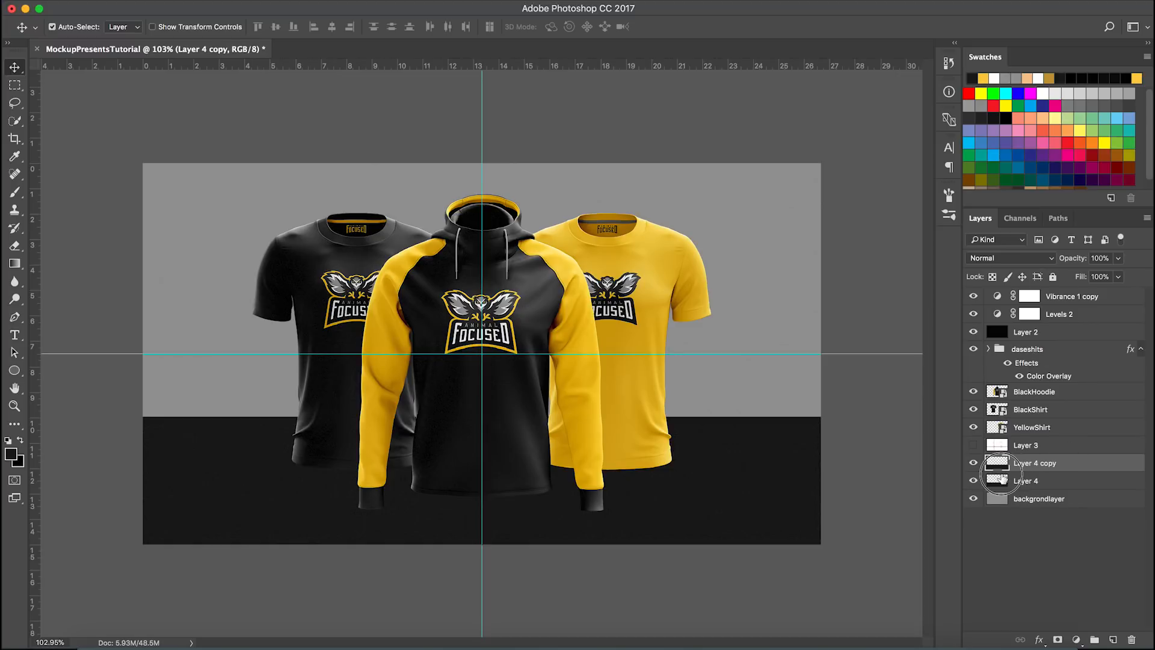
{"action": "left_click", "coordinate": [1001, 479]}
{"action": "left_click", "coordinate": [972, 479]}
{"action": "left_click", "coordinate": [972, 479]}
{"action": "left_click", "coordinate": [997, 481], "text": "super"}
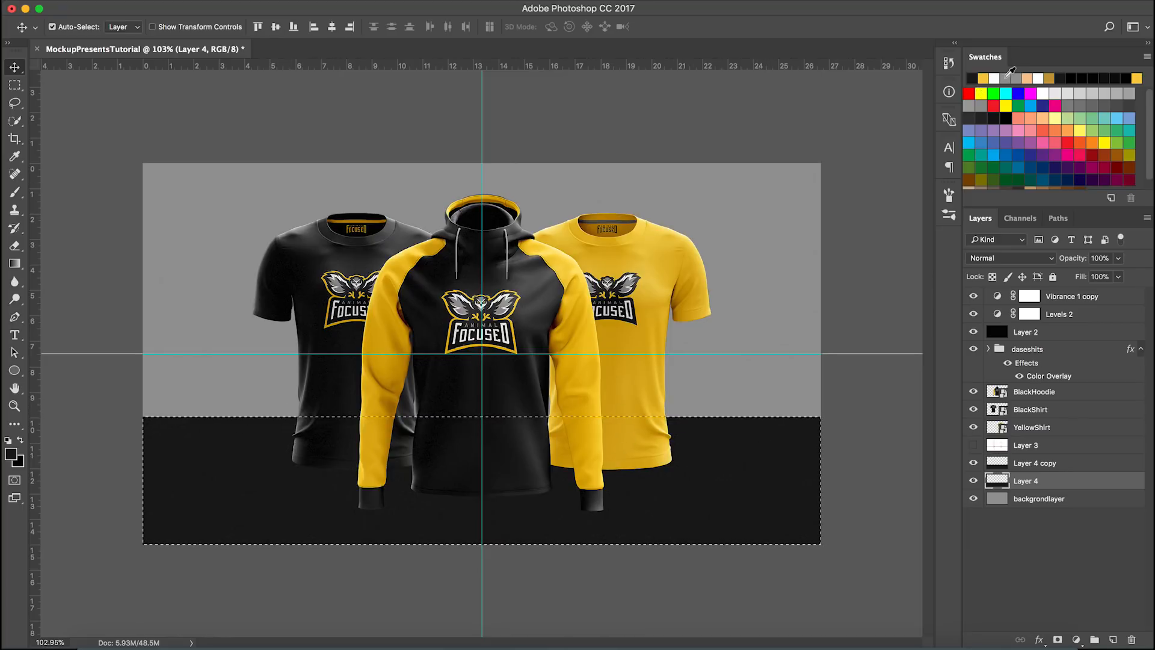
{"action": "left_click", "coordinate": [1006, 77]}
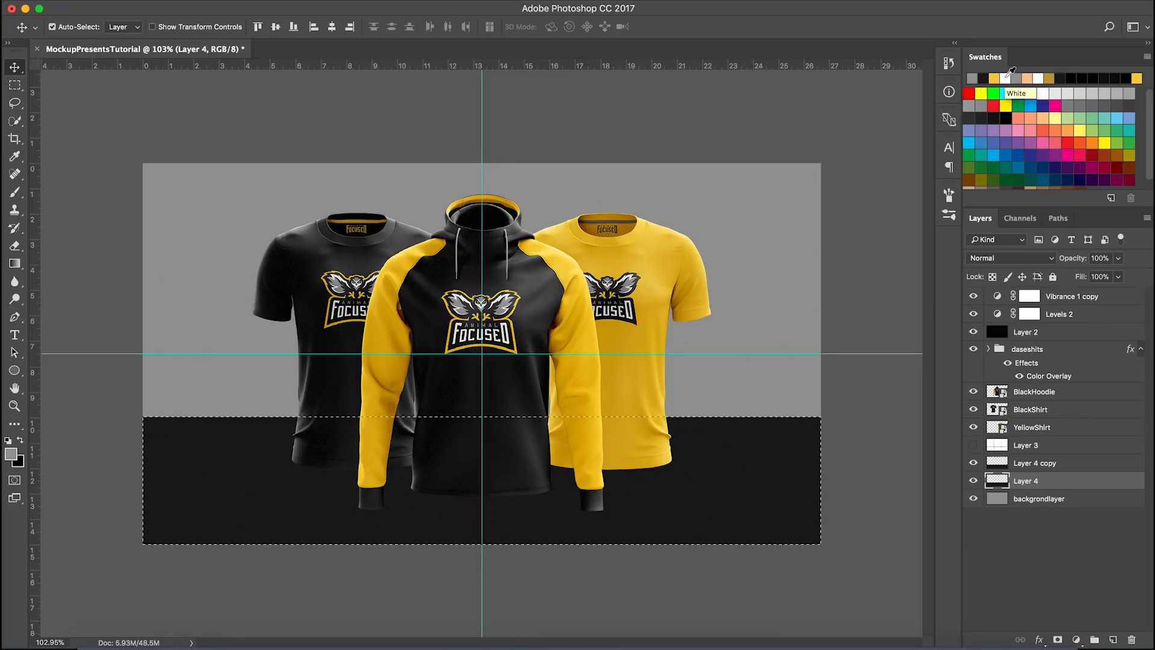
{"action": "key", "text": "alt+BackSpace"}
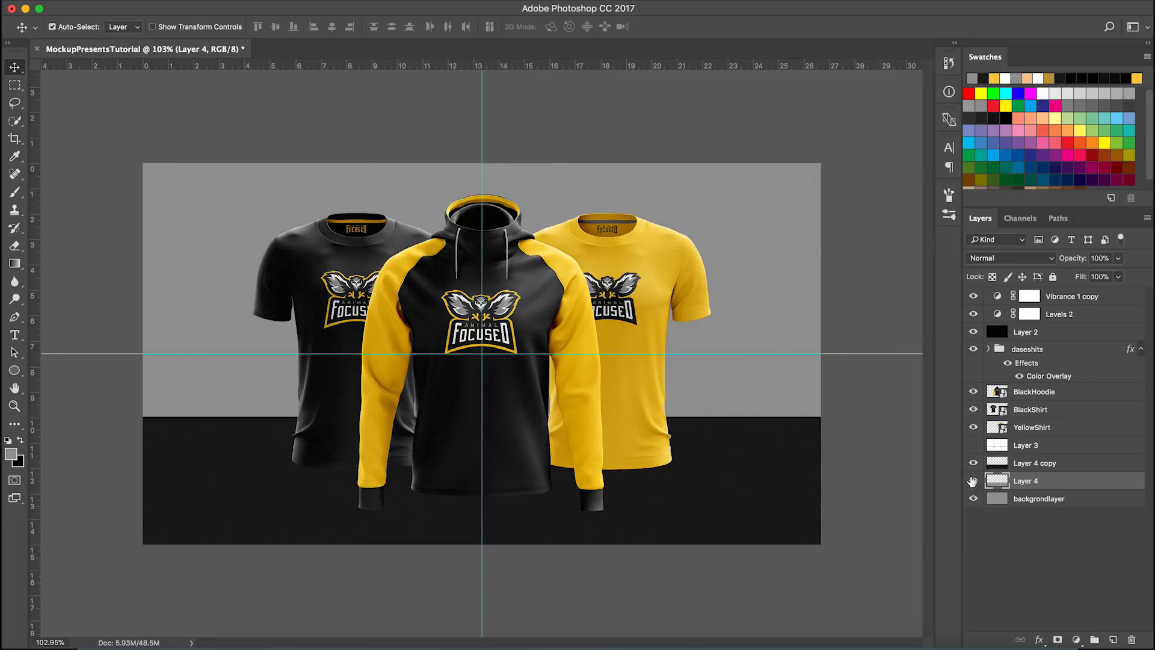
Step: Toggle the visibility of Layer 4, Layer 4 copy and backgrondlayer to compare the ground strips against the background
{"action": "left_click", "coordinate": [974, 463]}
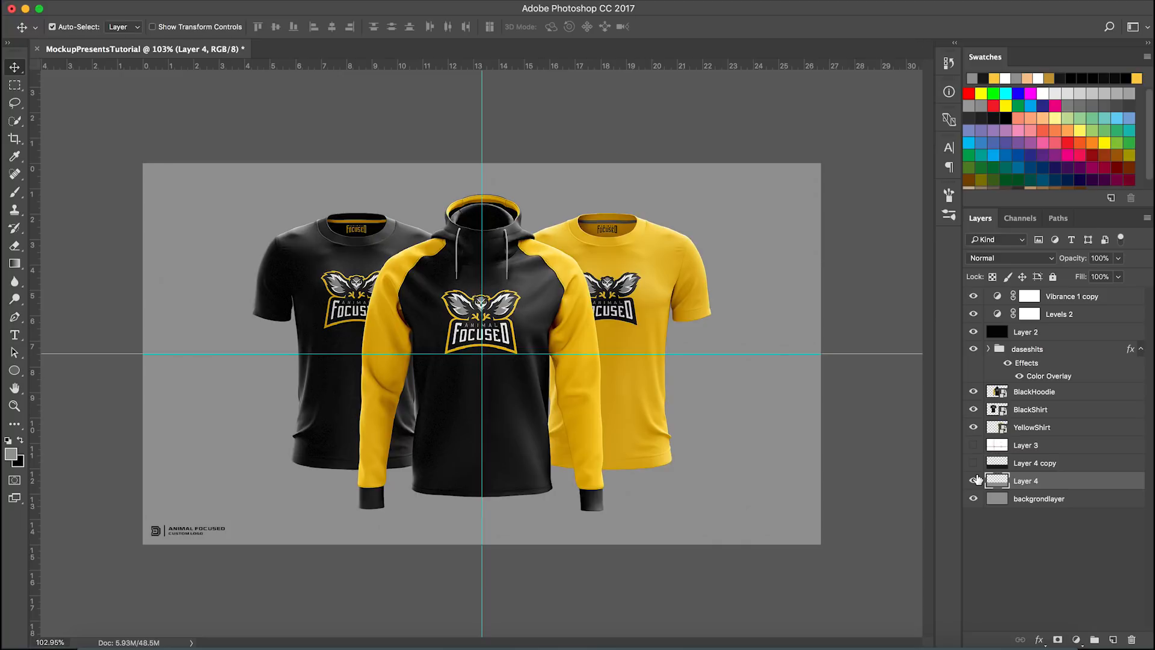
{"action": "left_click", "coordinate": [974, 498]}
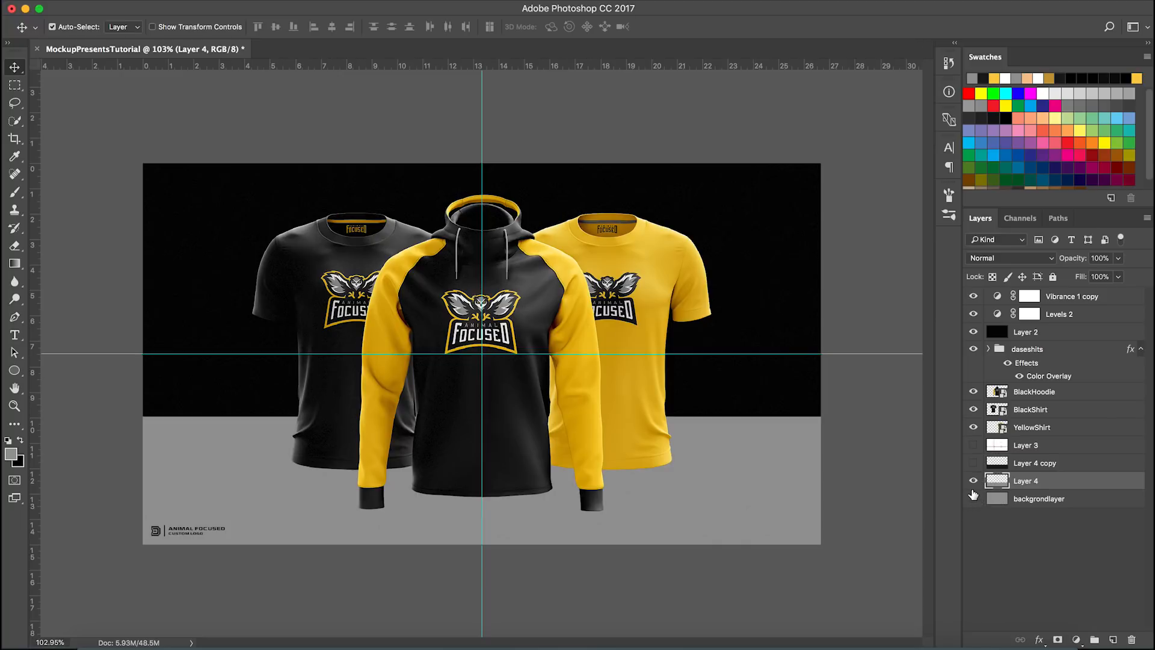
{"action": "left_click", "coordinate": [973, 483]}
{"action": "left_click", "coordinate": [973, 483]}
{"action": "left_click", "coordinate": [973, 483]}
{"action": "left_click", "coordinate": [973, 483]}
{"action": "left_click", "coordinate": [974, 499]}
{"action": "left_click", "coordinate": [973, 463]}
{"action": "left_click", "coordinate": [974, 463]}
{"action": "left_click", "coordinate": [973, 464]}
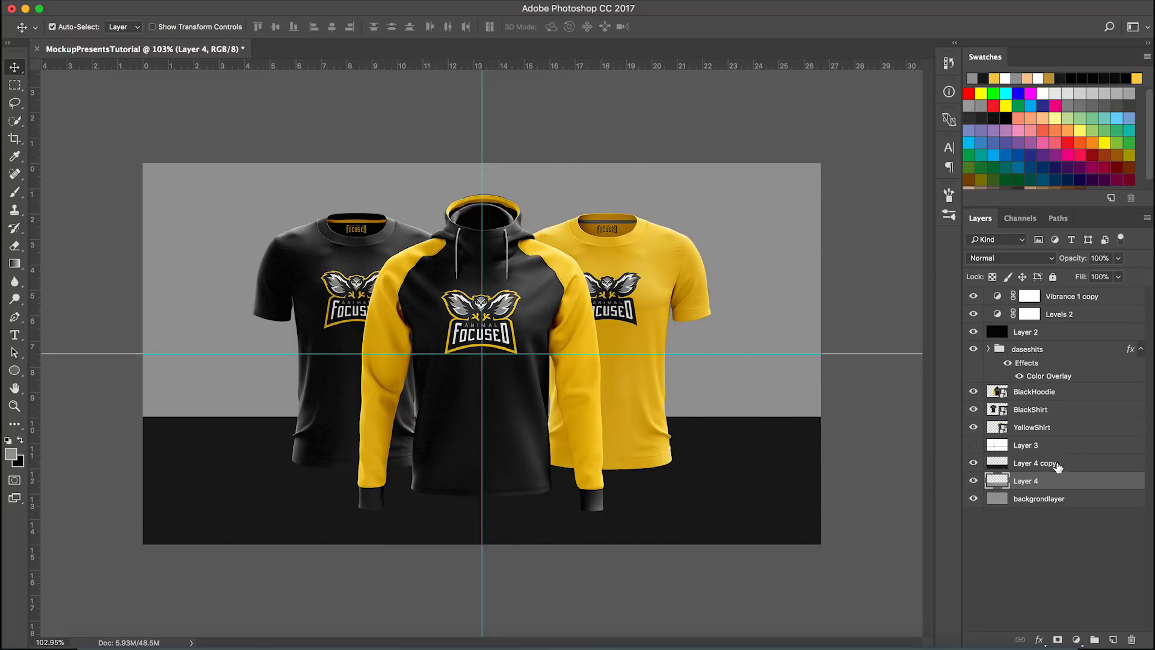
Step: Set Layer 4 copy to the Overlay blend mode at 15% opacity
{"action": "left_click", "coordinate": [1046, 463]}
{"action": "left_click", "coordinate": [1012, 259]}
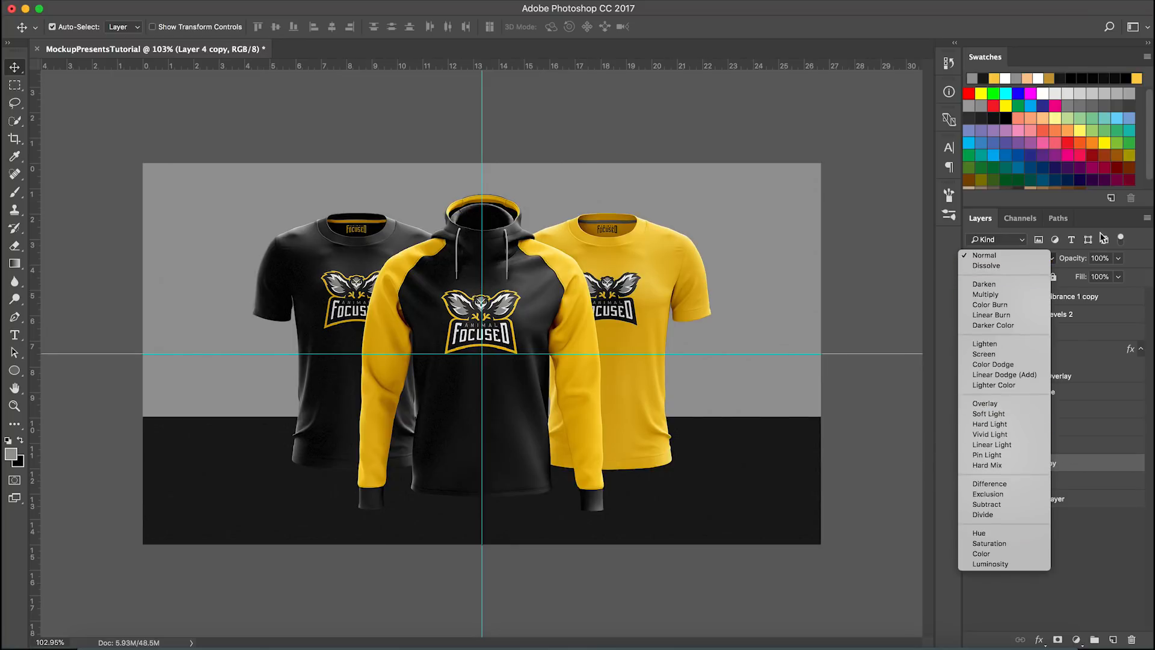
{"action": "left_click", "coordinate": [1011, 400]}
{"action": "left_click", "coordinate": [1098, 257]}
{"action": "type", "text": "5"}
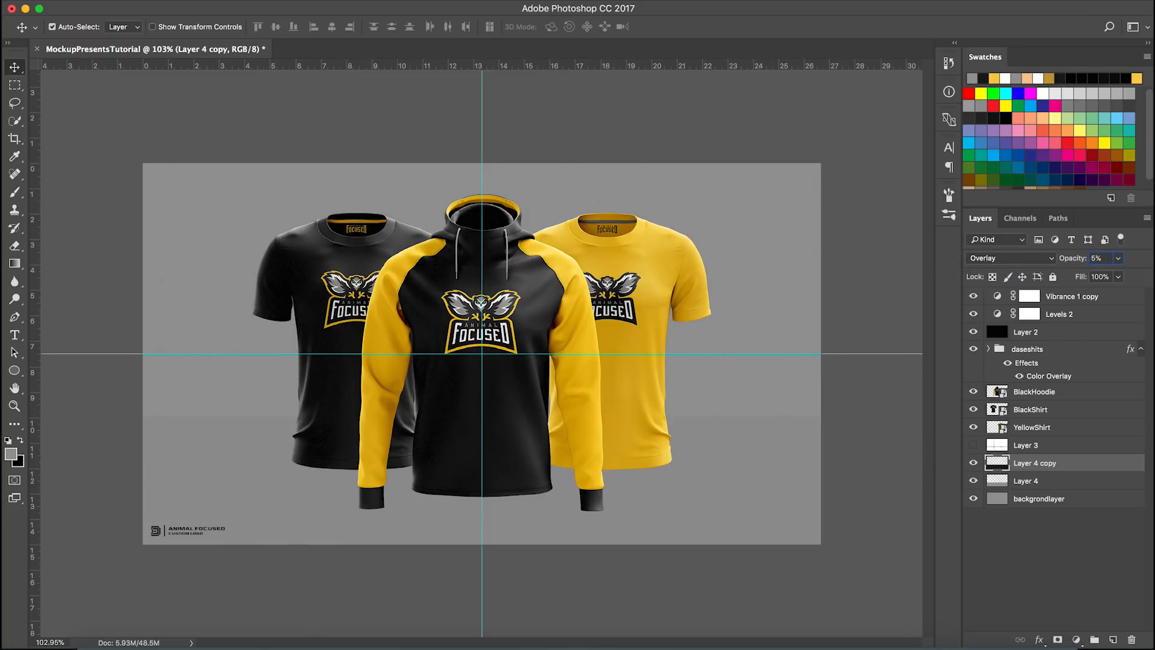
{"action": "type", "text": "15"}
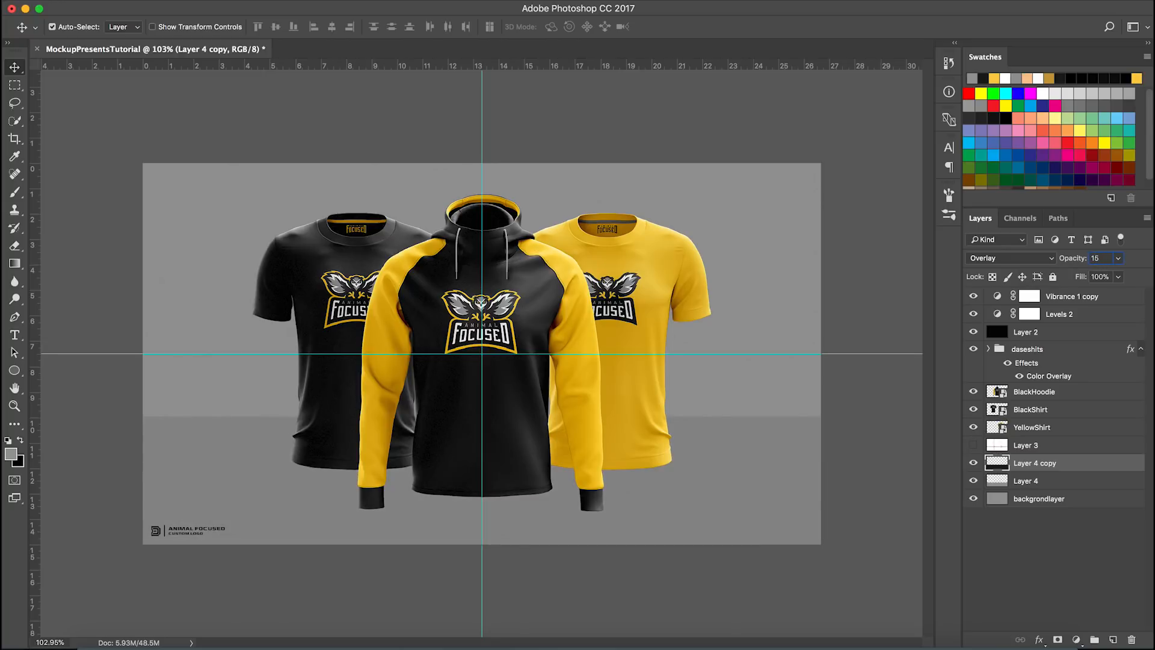
Step: Clip Layer 4 copy to Layer 4 and check the shading by hiding and showing it
{"action": "left_click", "coordinate": [14, 85]}
{"action": "left_click", "coordinate": [15, 67]}
{"action": "left_click", "coordinate": [1024, 479], "text": "alt"}
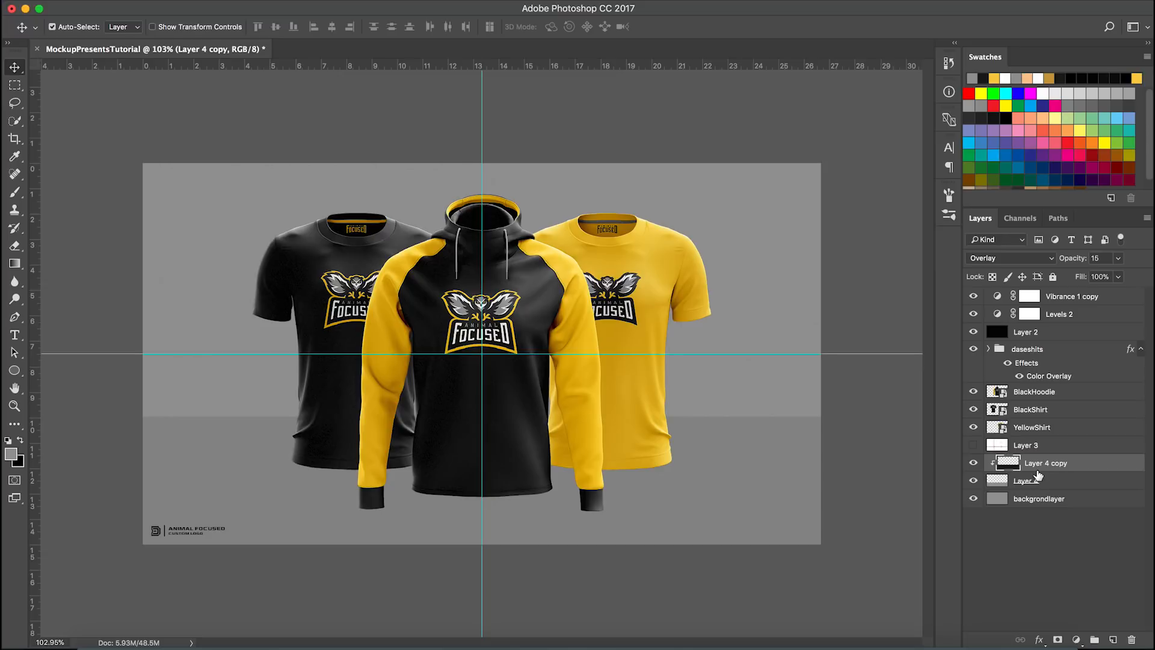
{"action": "left_click", "coordinate": [973, 465]}
{"action": "left_click", "coordinate": [973, 466]}
{"action": "right_click", "coordinate": [1076, 472]}
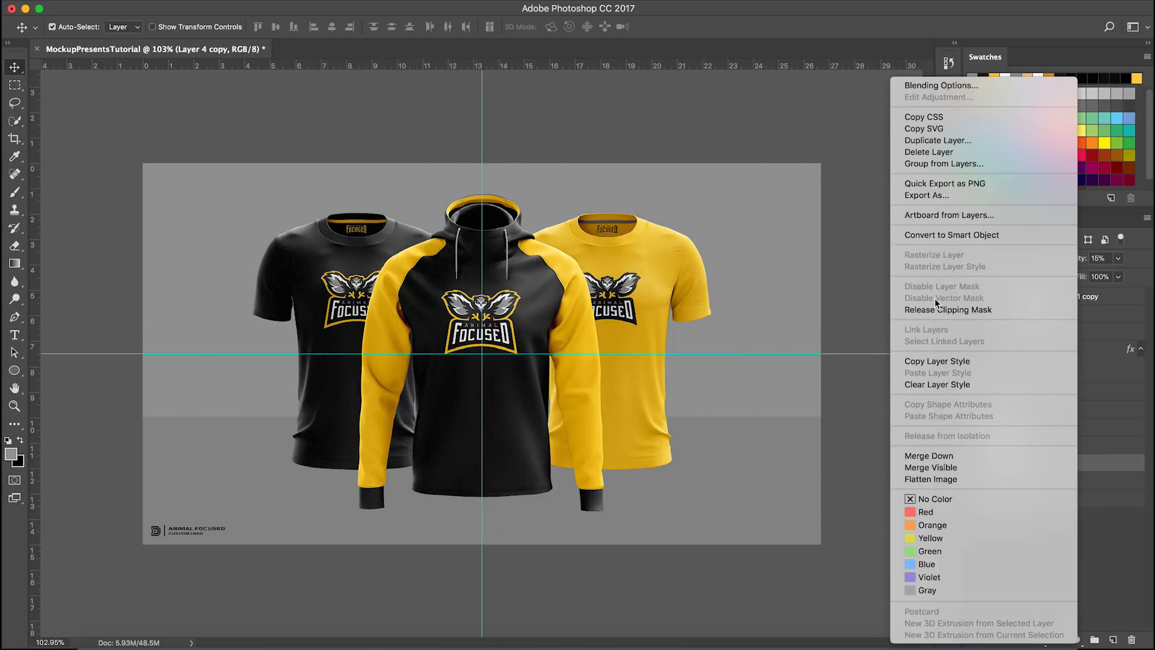
{"action": "left_click", "coordinate": [1124, 472]}
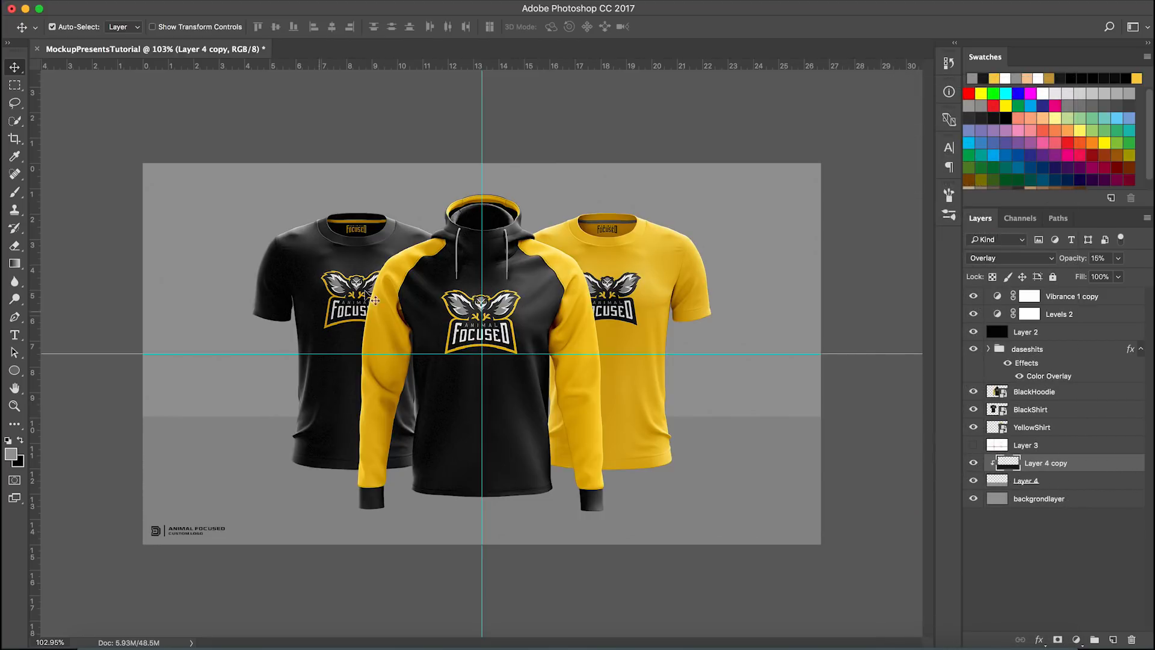
Step: Switch to the browser, close the law of thirds tab, examine the Fallen Angel eSports apparel reference and return to Photoshop
{"action": "left_click", "coordinate": [298, 641]}
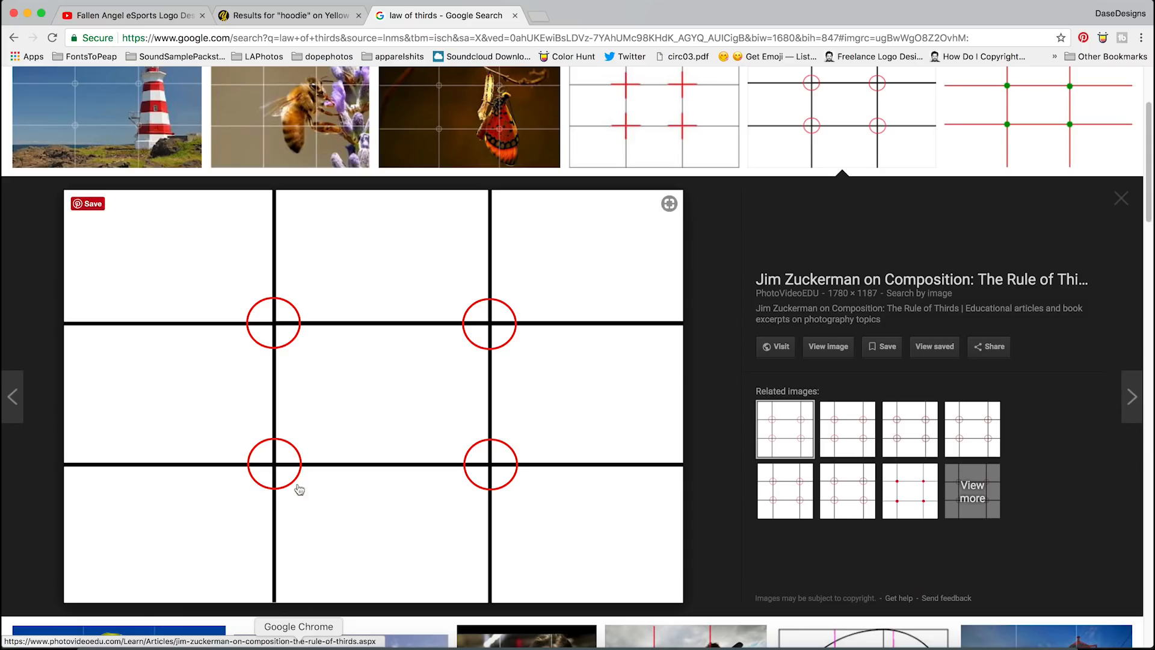
{"action": "left_click", "coordinate": [144, 12]}
{"action": "left_click", "coordinate": [514, 15]}
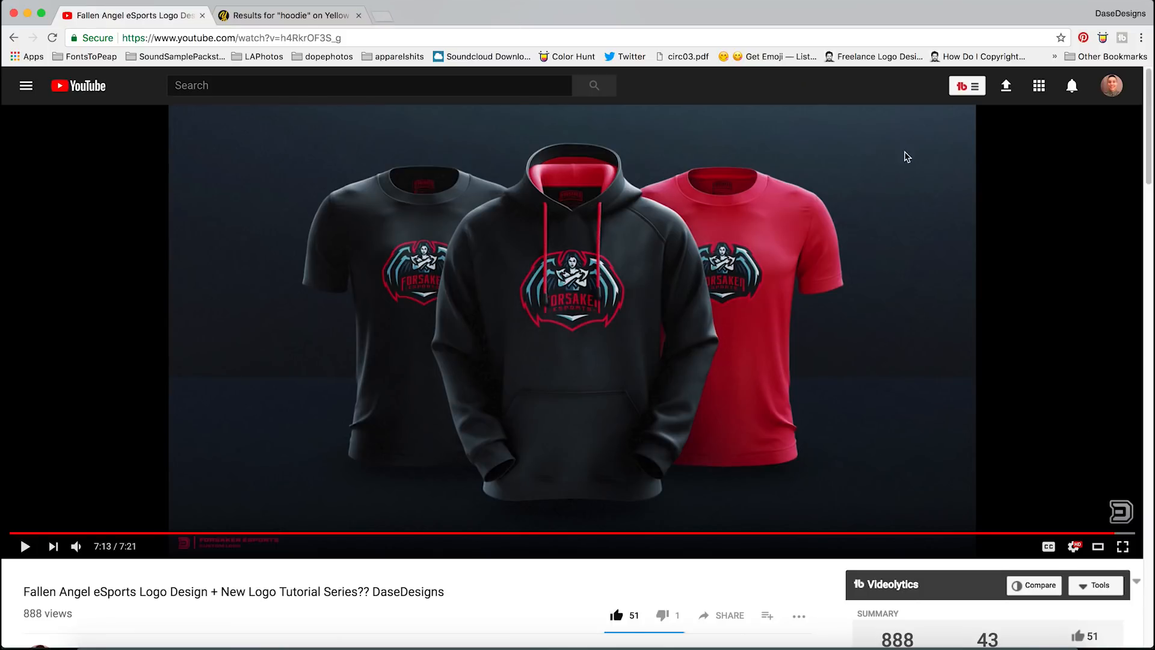
{"action": "left_click", "coordinate": [438, 639]}
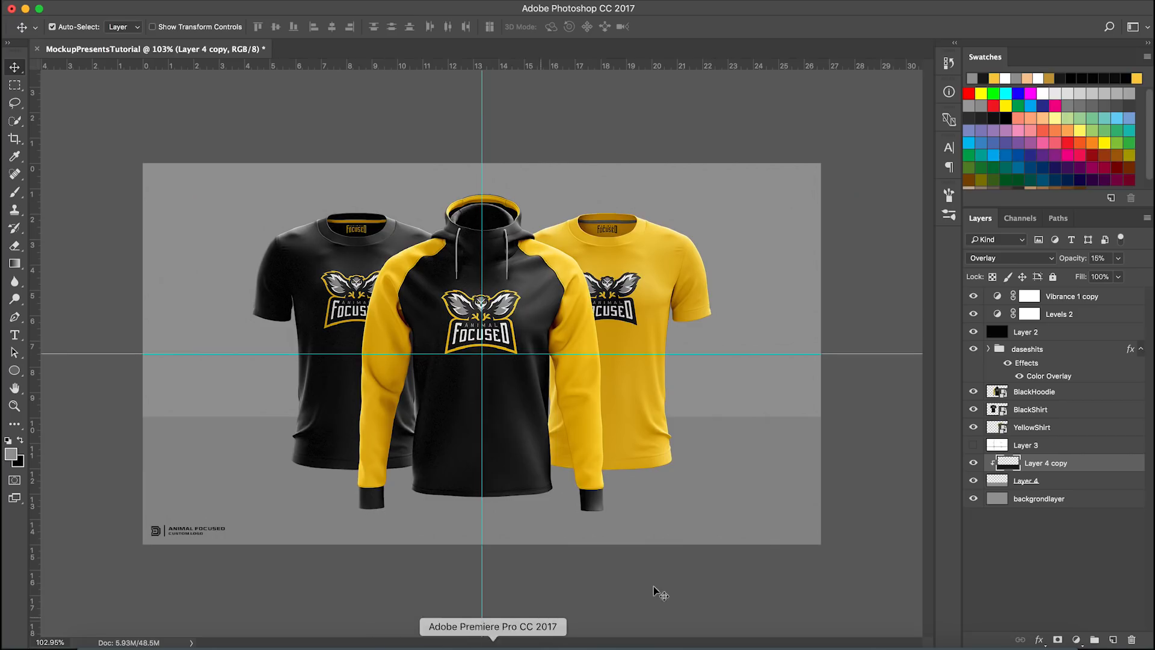
Step: Rename Layer 4 as Groundlayer and place a new empty layer between it and backgrondlayer
{"action": "left_click", "coordinate": [1113, 639]}
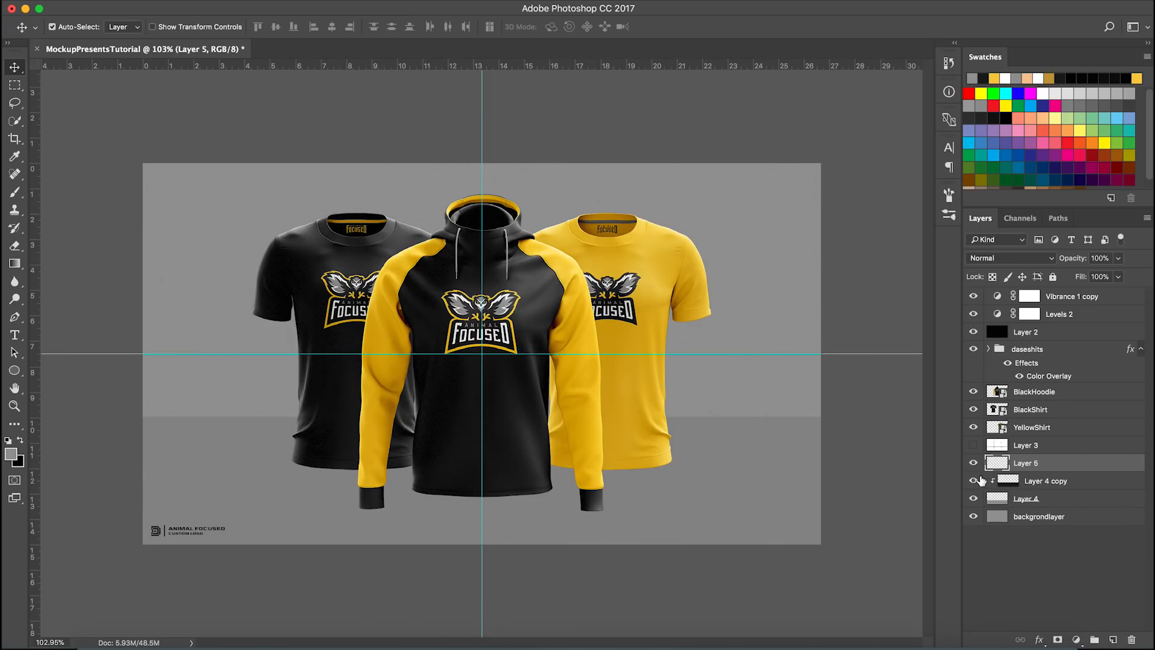
{"action": "double_click", "coordinate": [1025, 498]}
{"action": "type", "text": "Broundlayer"}
{"action": "key", "text": "Return"}
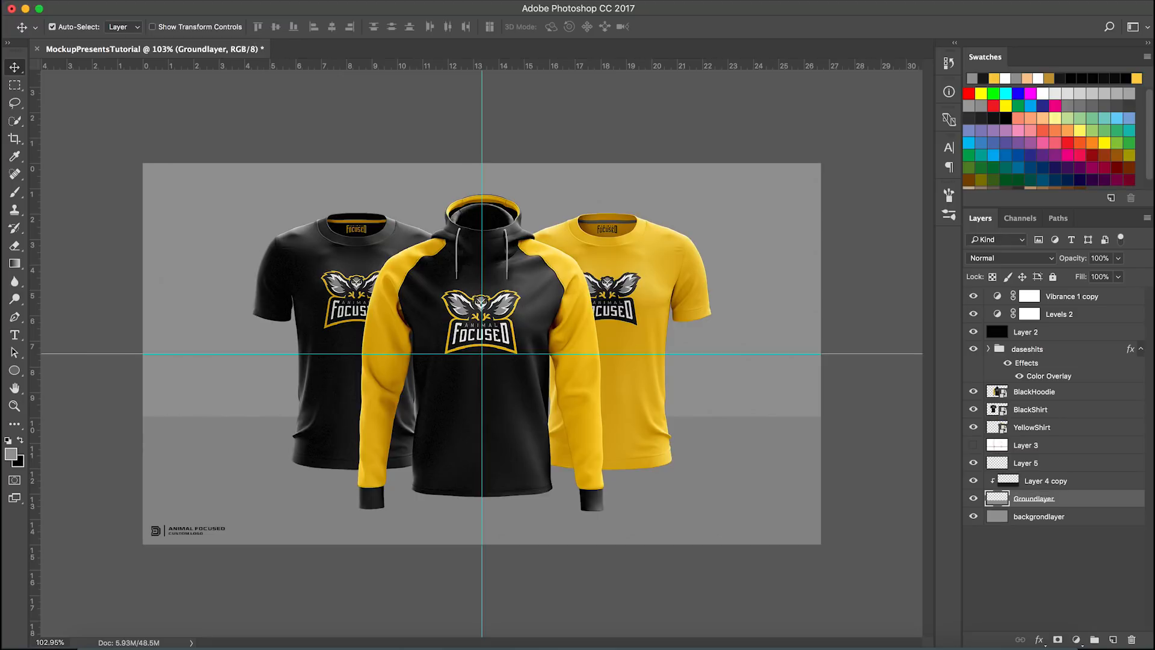
{"action": "left_click", "coordinate": [1057, 484], "text": "shift"}
{"action": "left_click_drag", "start_coordinate": [1057, 485], "coordinate": [1074, 460]}
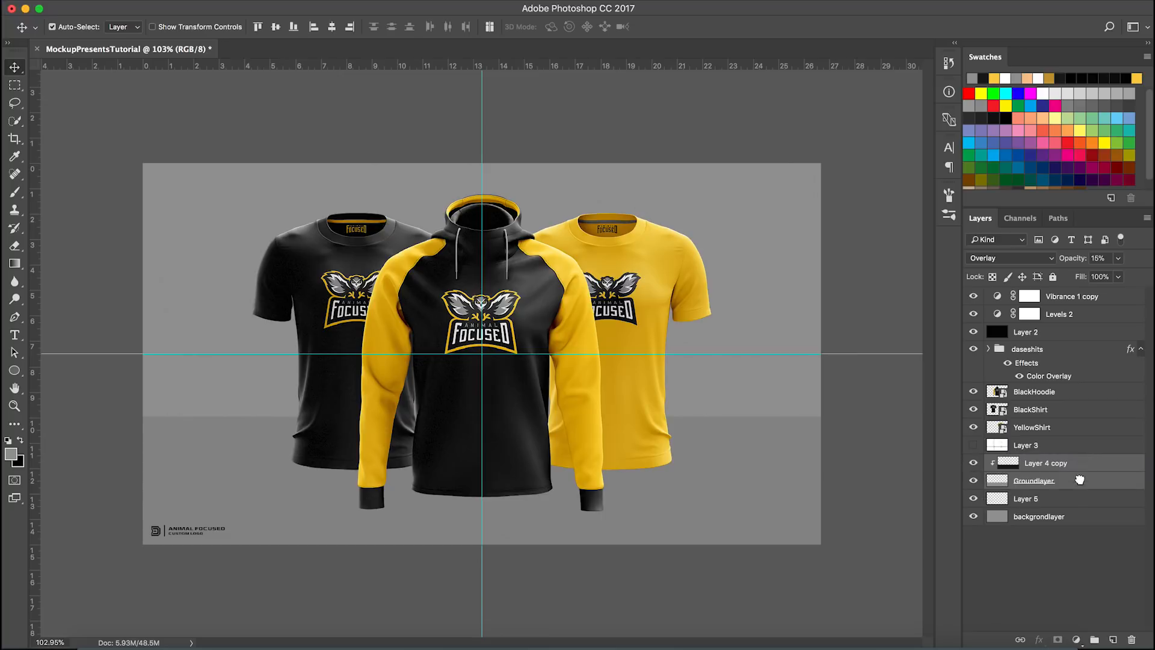
Step: Set up the Gradient tool for Layer 5 with a black foreground and the Foreground to Transparent preset
{"action": "left_click", "coordinate": [1027, 499]}
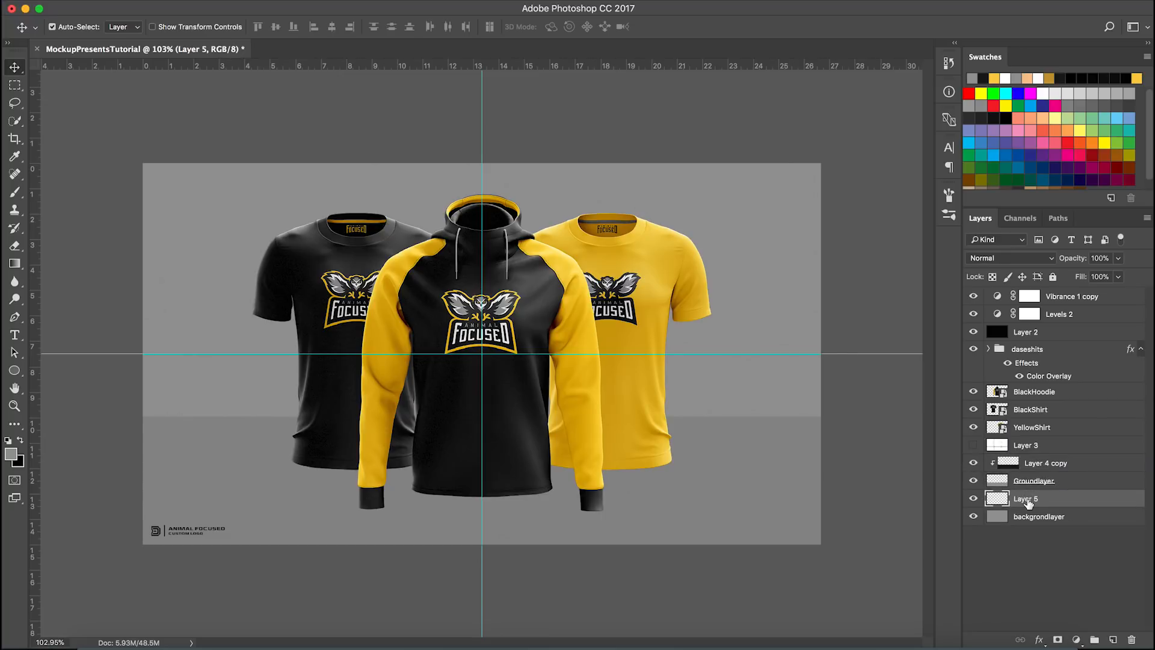
{"action": "left_click", "coordinate": [1008, 117]}
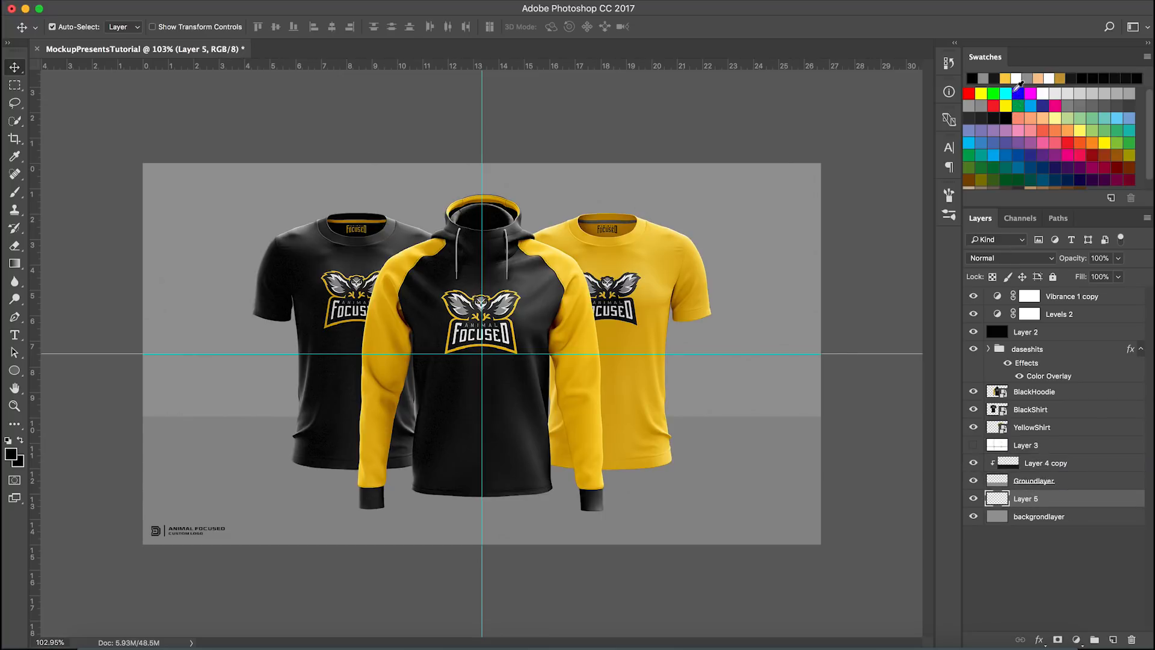
{"action": "key", "text": "g"}
{"action": "left_click", "coordinate": [89, 27]}
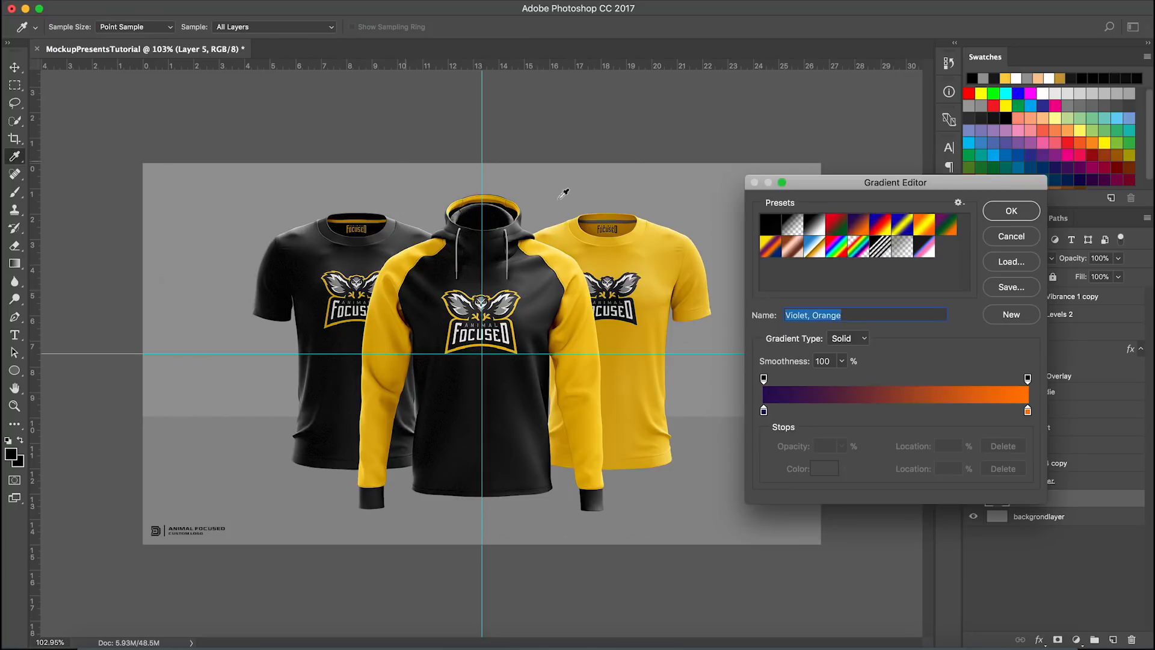
{"action": "left_click", "coordinate": [788, 232]}
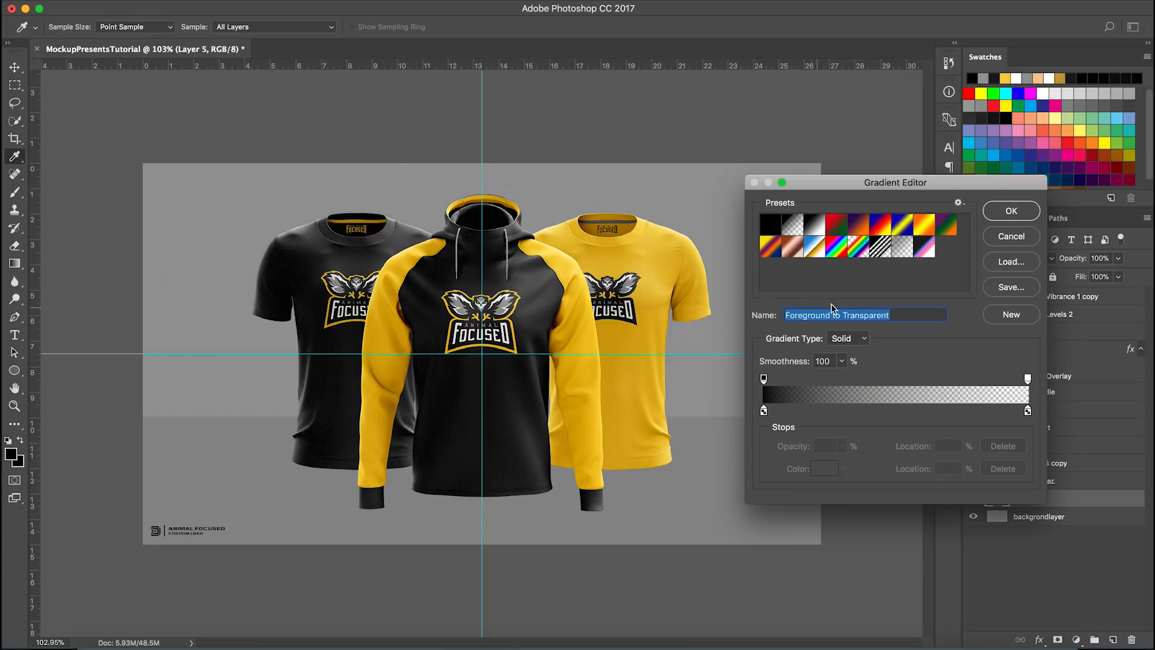
{"action": "left_click", "coordinate": [1012, 212]}
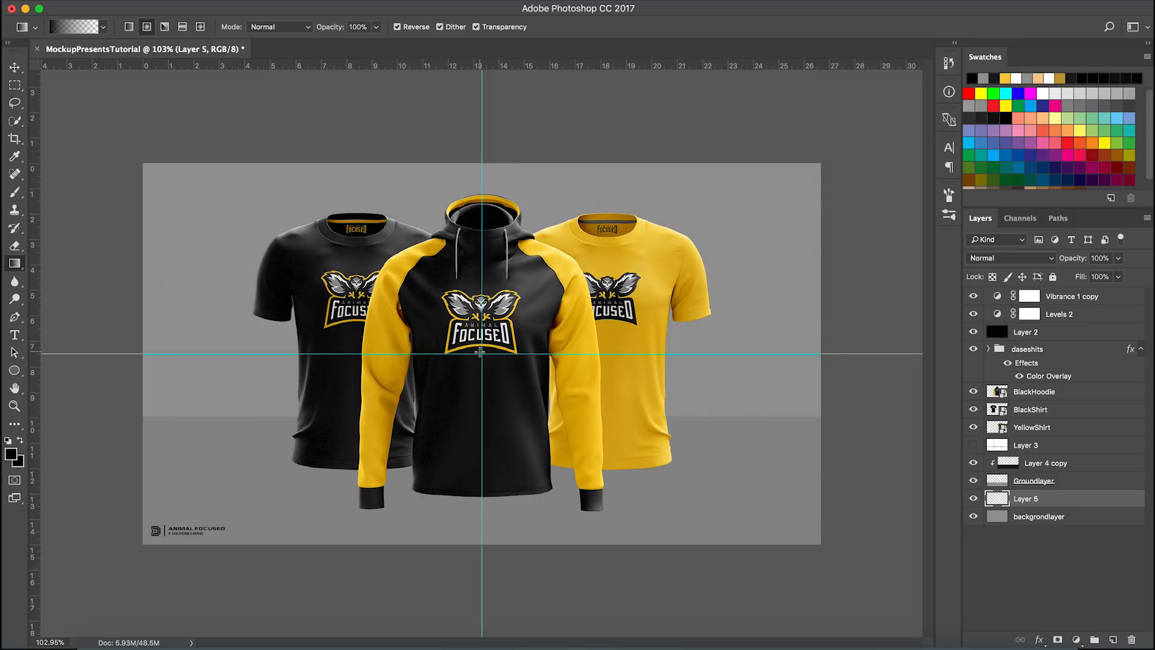
Step: Draw a radial gradient on Layer 5 from the canvas centre to its lower-right corner and move the layer above Layer 4 copy
{"action": "left_click_drag", "start_coordinate": [481, 354], "coordinate": [824, 547]}
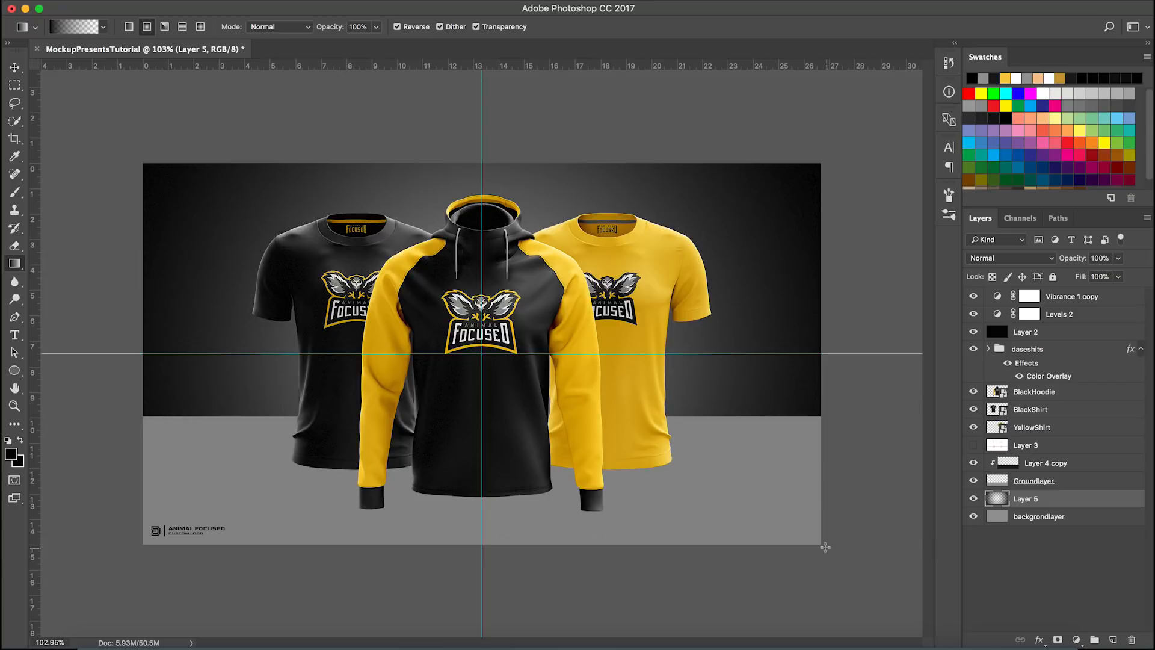
{"action": "left_click_drag", "start_coordinate": [991, 491], "coordinate": [1037, 463]}
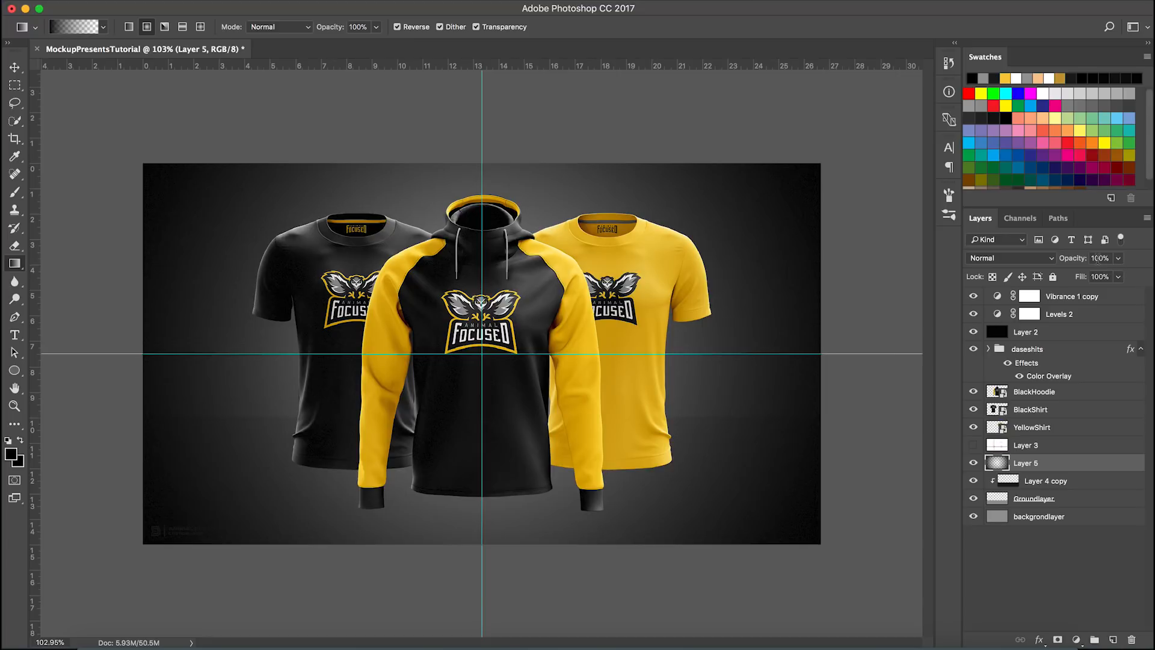
Step: Erase the upper part of Layer 5's gradient with a soft eraser of about 2602 px, undoing unwanted strokes
{"action": "key", "text": "e"}
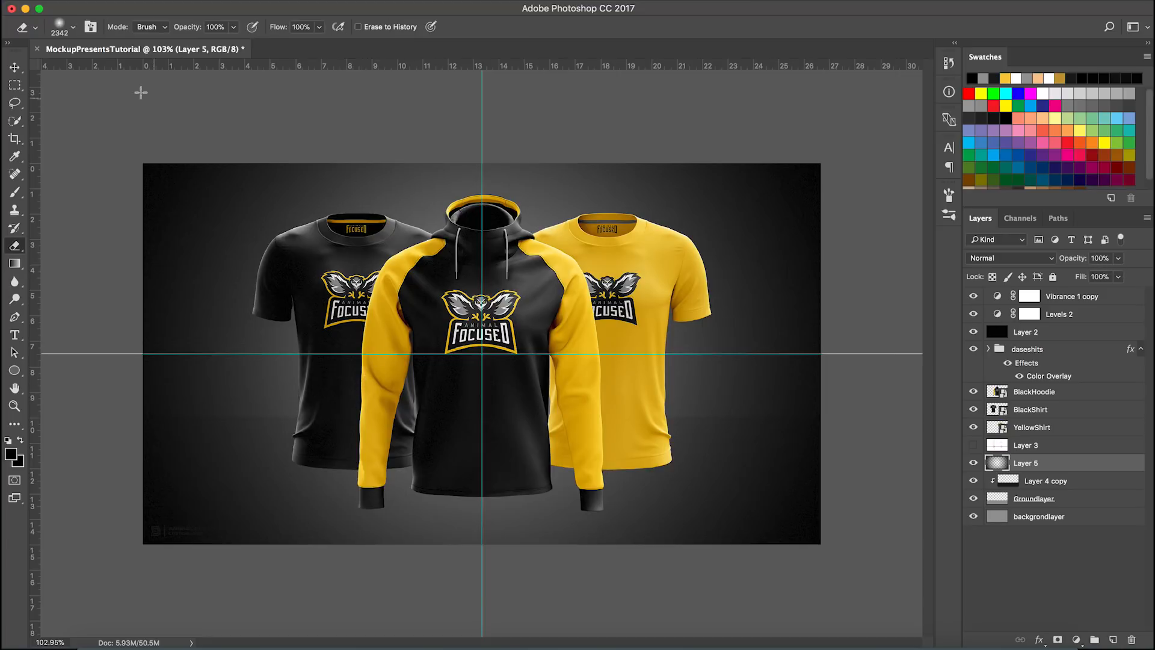
{"action": "scroll", "coordinate": [513, 332], "scroll_direction": "down", "scroll_amount": 5}
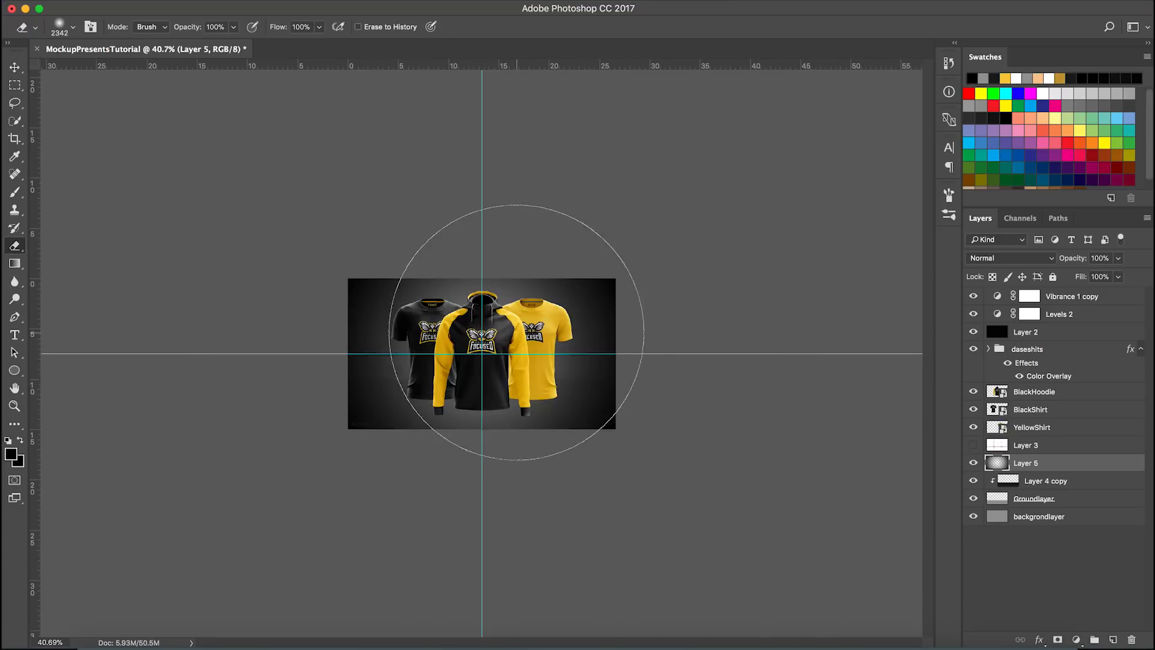
{"action": "scroll", "coordinate": [513, 332], "scroll_direction": "up", "scroll_amount": 1}
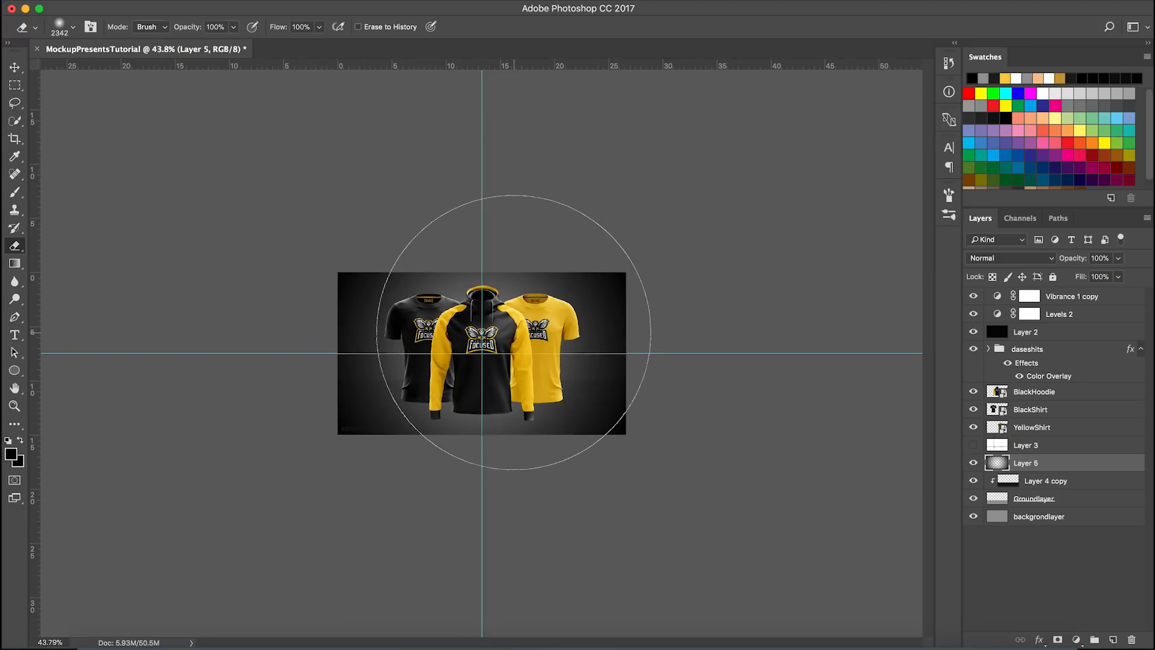
{"action": "scroll", "coordinate": [513, 332], "scroll_direction": "down", "scroll_amount": 3}
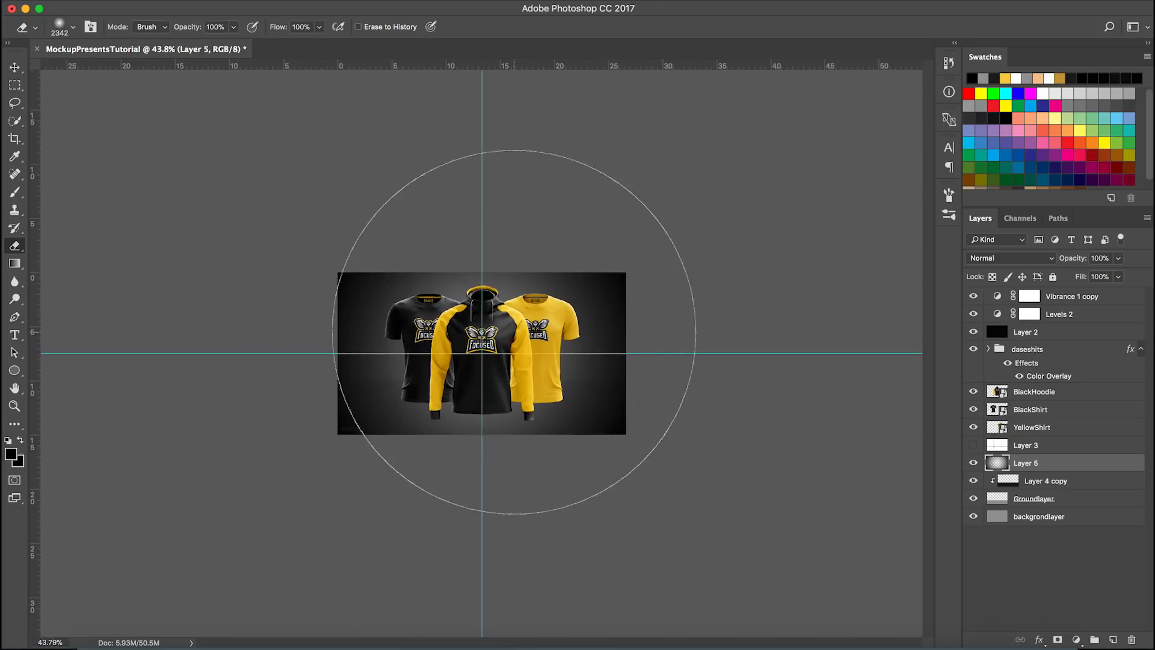
{"action": "scroll", "coordinate": [513, 332], "scroll_direction": "up", "scroll_amount": 3}
{"action": "left_click_drag", "start_coordinate": [513, 332], "coordinate": [562, 312]}
{"action": "left_click", "coordinate": [553, 118]}
{"action": "left_click", "coordinate": [596, 166]}
{"action": "left_click", "coordinate": [468, 175]}
{"action": "left_click", "coordinate": [475, 186]}
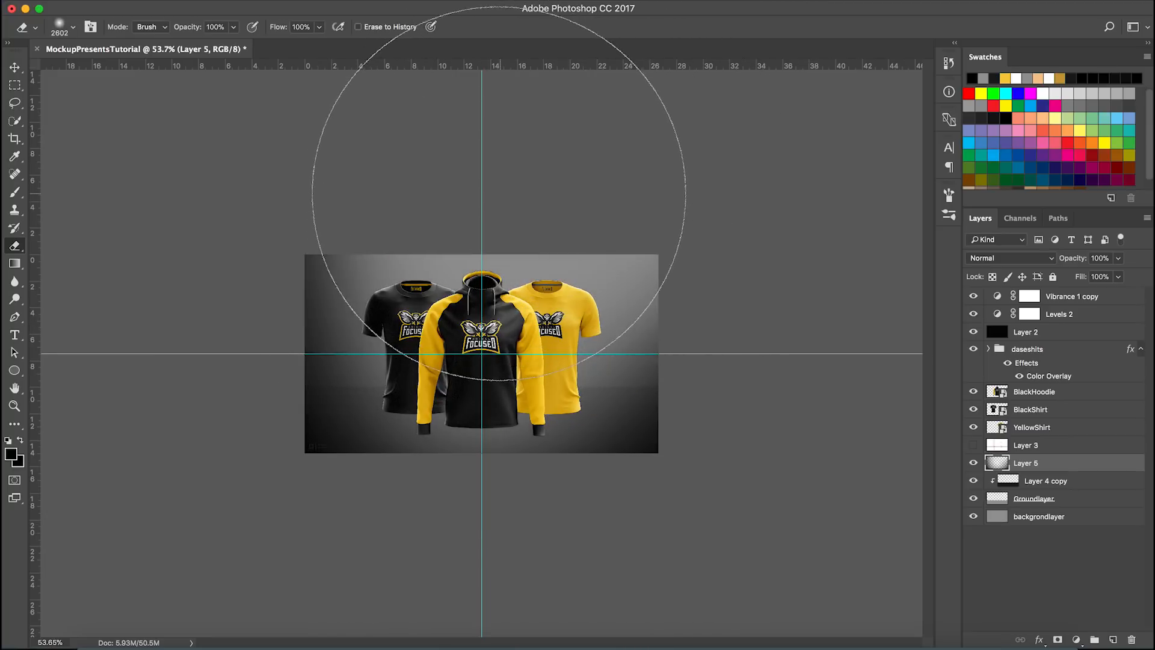
{"action": "left_click", "coordinate": [378, 182]}
{"action": "key", "text": "alt+super+z"}
{"action": "key", "text": "alt+super+z"}
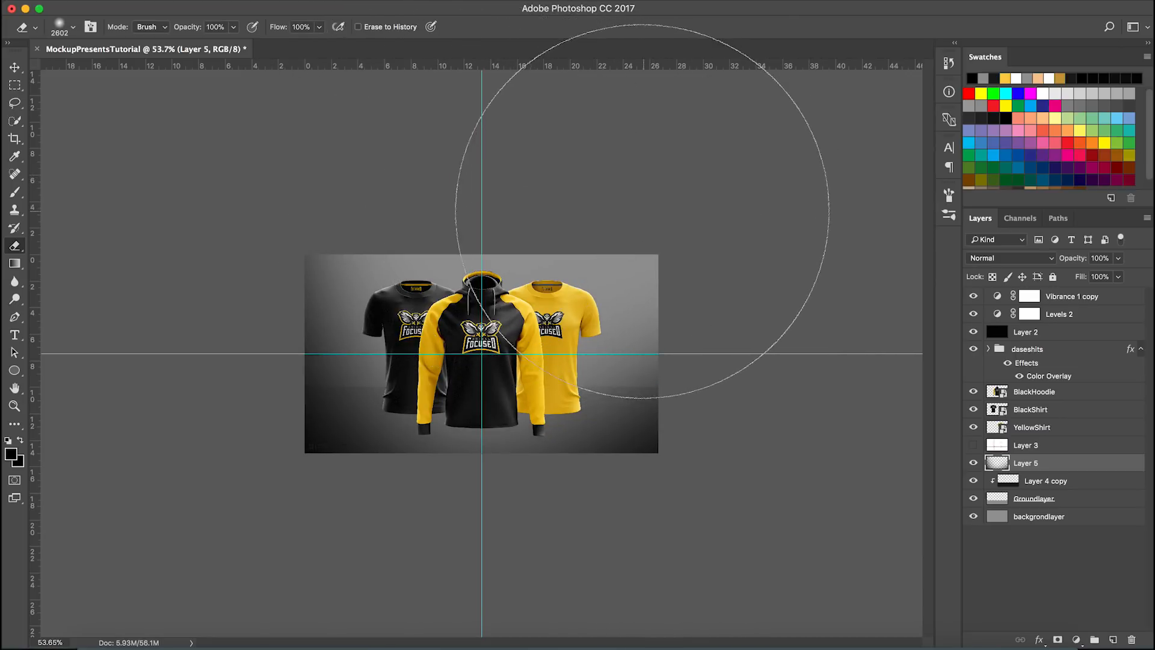
{"action": "left_click", "coordinate": [635, 215]}
{"action": "scroll", "coordinate": [585, 233], "scroll_direction": "up", "scroll_amount": 1}
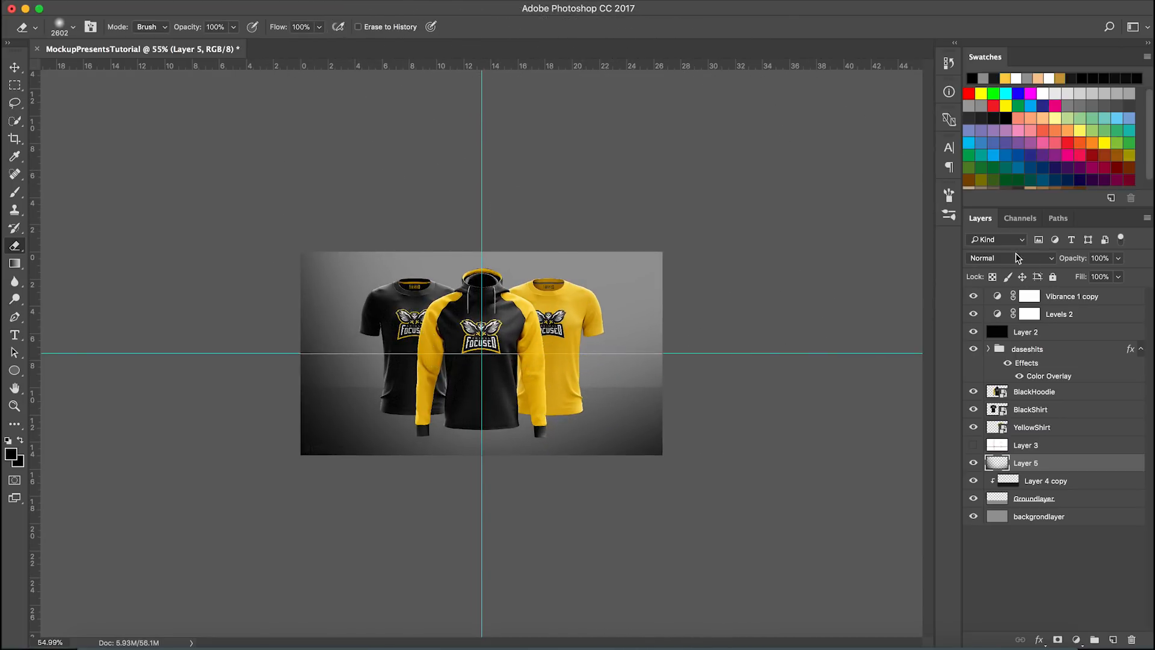
Step: Set Layer 5's opacity to 15% and duplicate it directly above the original
{"action": "left_click", "coordinate": [1095, 257]}
{"action": "type", "text": "15"}
{"action": "left_click_drag", "start_coordinate": [1054, 463], "coordinate": [1066, 460]}
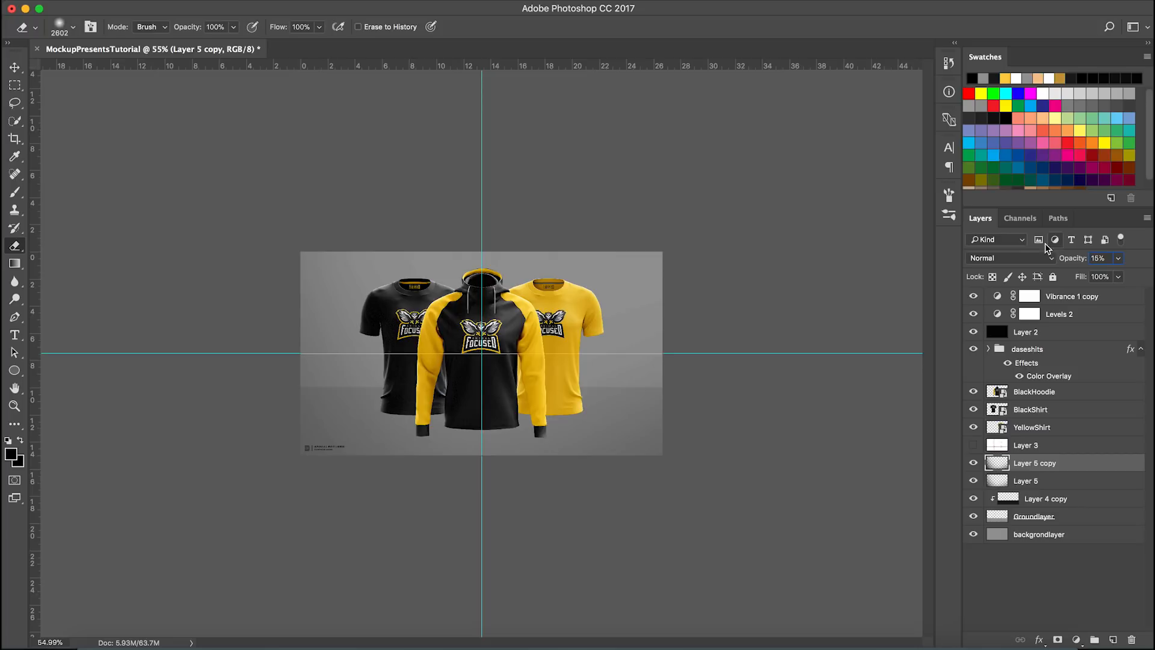
Step: Set Layer 5 copy to Overlay blending, try 50% opacity and reduce it to 25%
{"action": "left_click", "coordinate": [1039, 259]}
{"action": "left_click", "coordinate": [992, 406]}
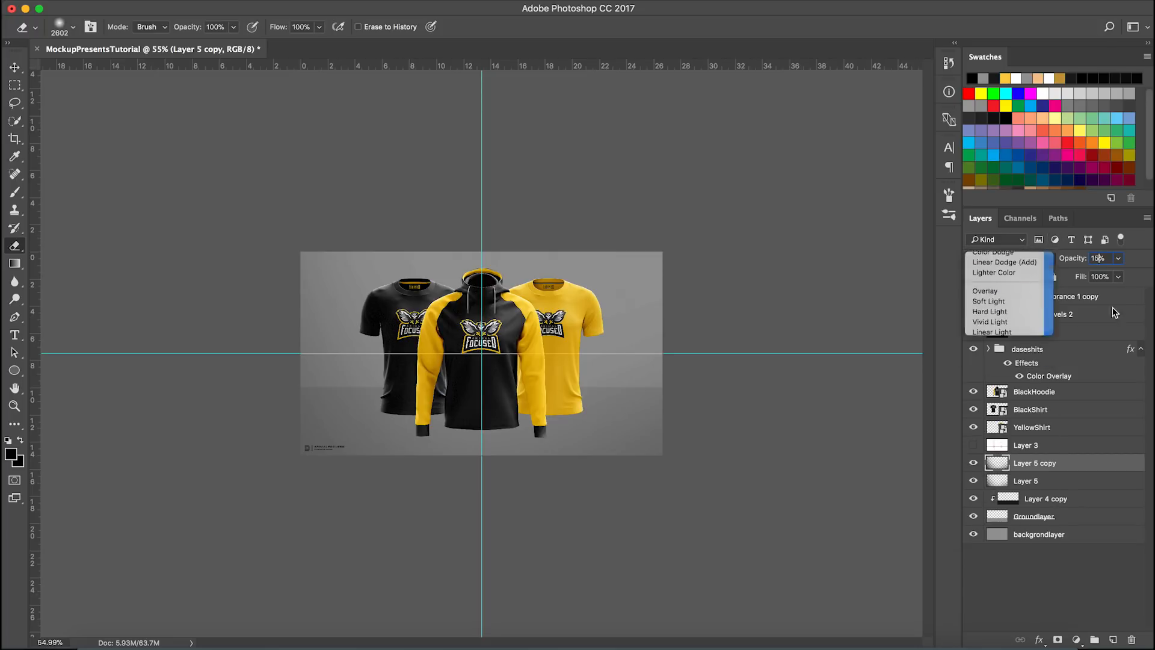
{"action": "type", "text": "50"}
{"action": "key", "text": "Return"}
{"action": "key", "text": "v"}
{"action": "scroll", "coordinate": [481, 385], "scroll_direction": "up", "scroll_amount": 1}
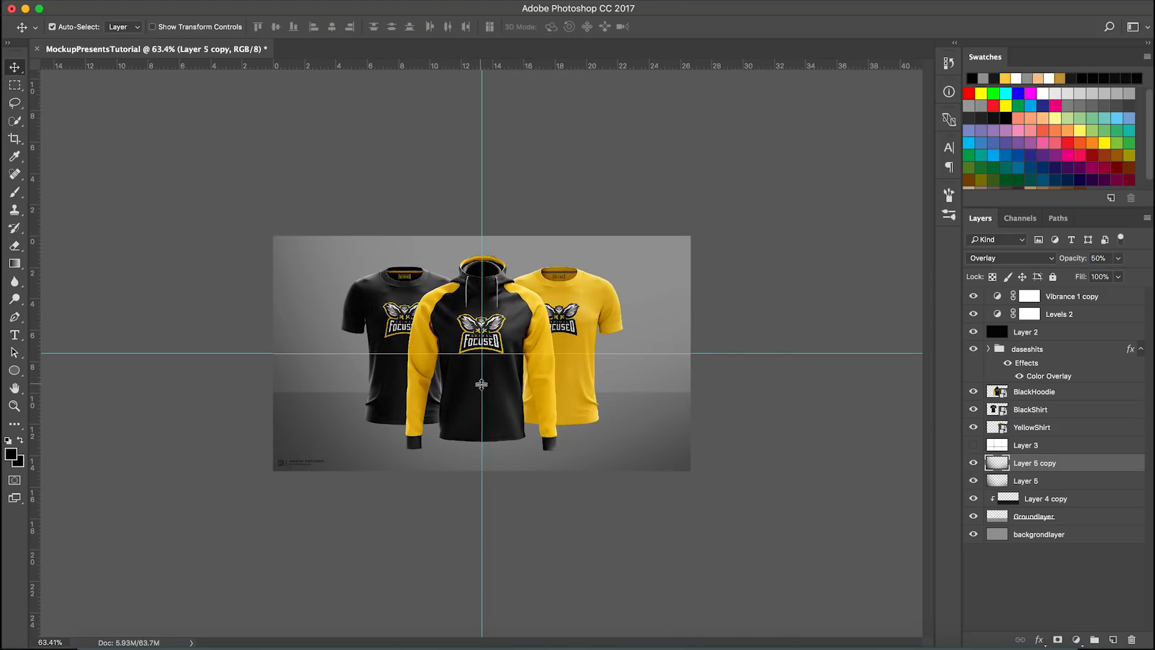
{"action": "scroll", "coordinate": [481, 384], "scroll_direction": "up", "scroll_amount": 1}
{"action": "left_click", "coordinate": [1096, 259]}
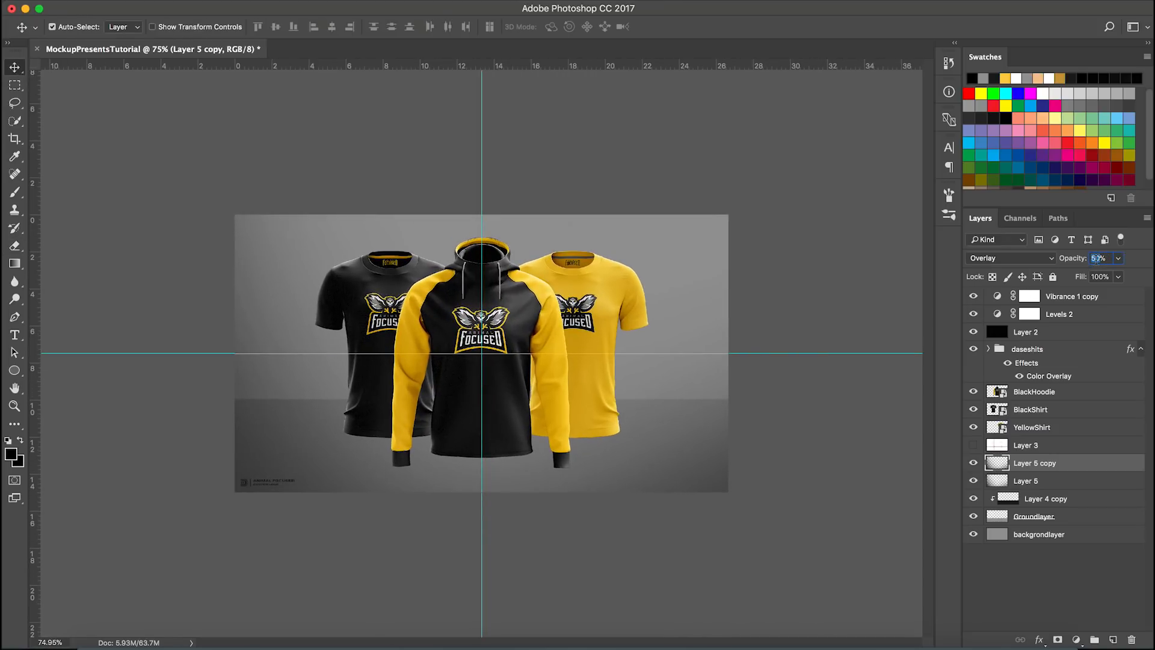
{"action": "type", "text": "25"}
{"action": "scroll", "coordinate": [551, 414], "scroll_direction": "up", "scroll_amount": 2}
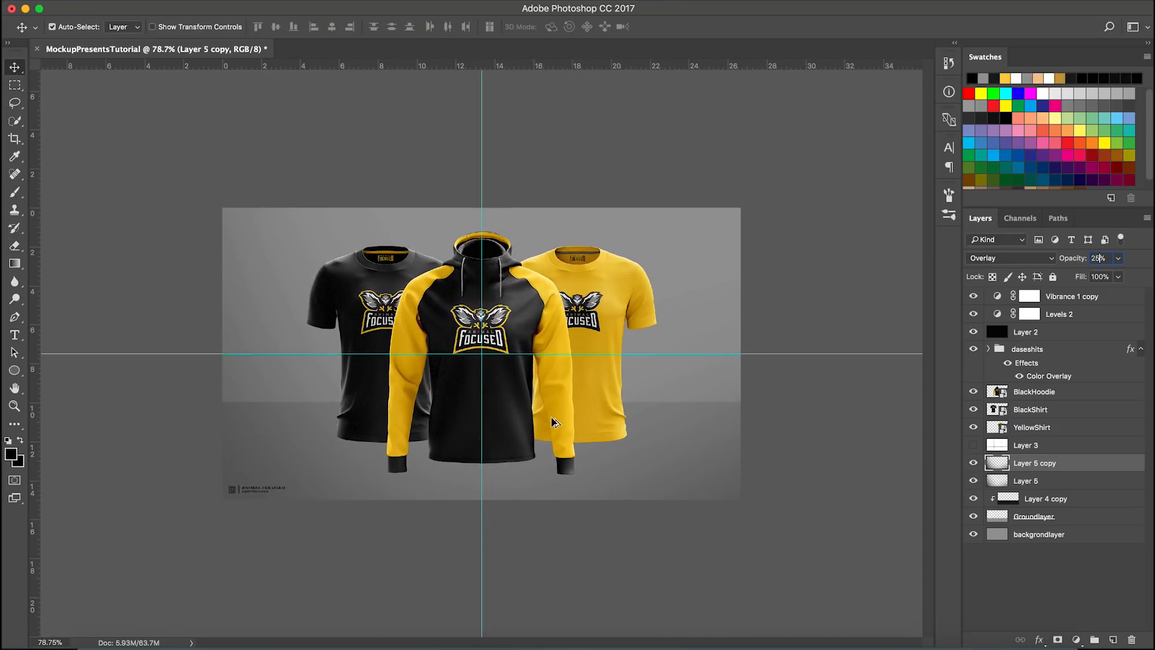
{"action": "left_click", "coordinate": [1030, 482], "text": "super"}
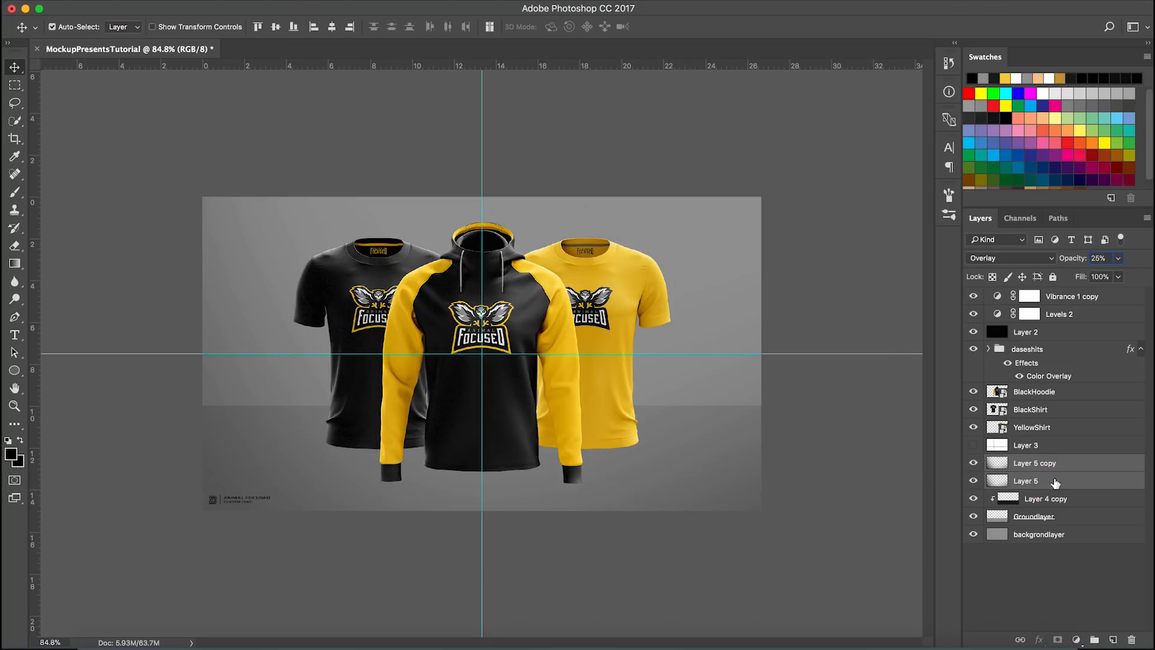
{"action": "left_click_drag", "start_coordinate": [1054, 481], "coordinate": [1056, 538]}
{"action": "key", "text": "super+z"}
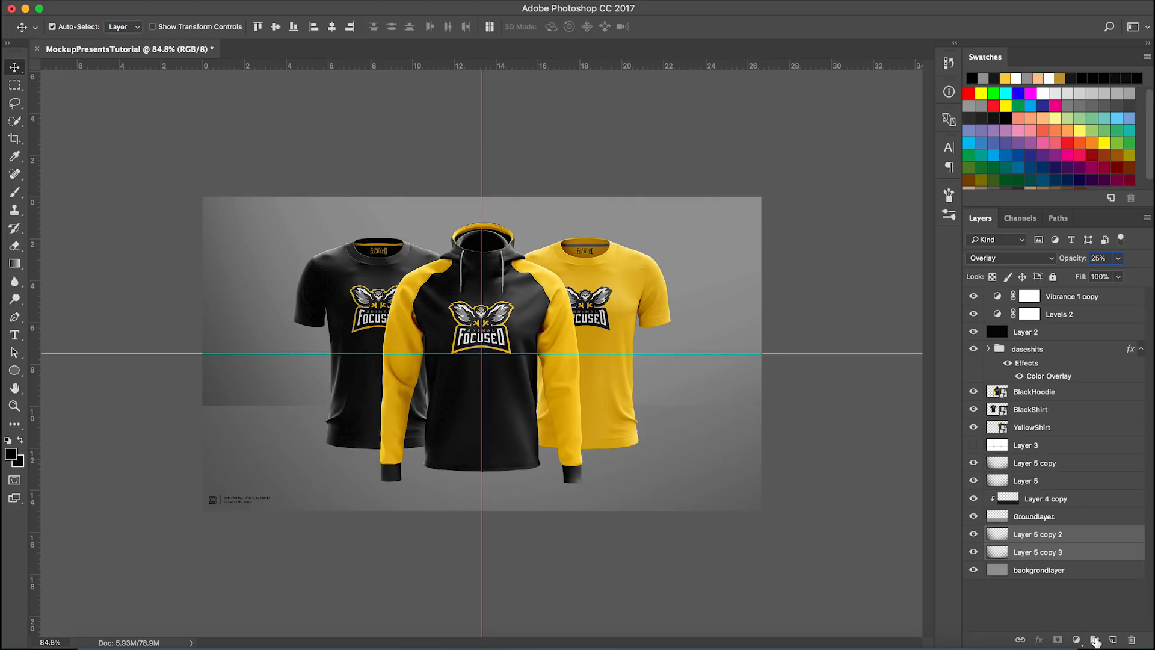
{"action": "left_click", "coordinate": [1132, 640]}
Step: Add a new layer between Groundlayer and backgrondlayer and draw a radial gradient on it from the canvas centre to the lower-right corner
{"action": "left_click", "coordinate": [1113, 640]}
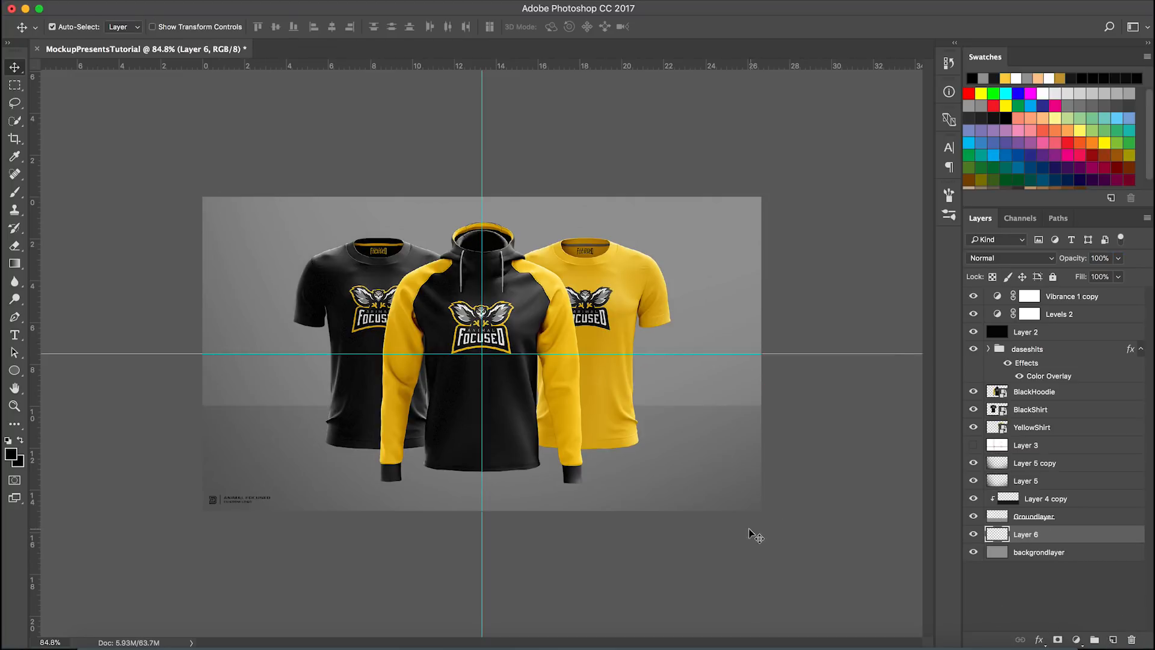
{"action": "key", "text": "g"}
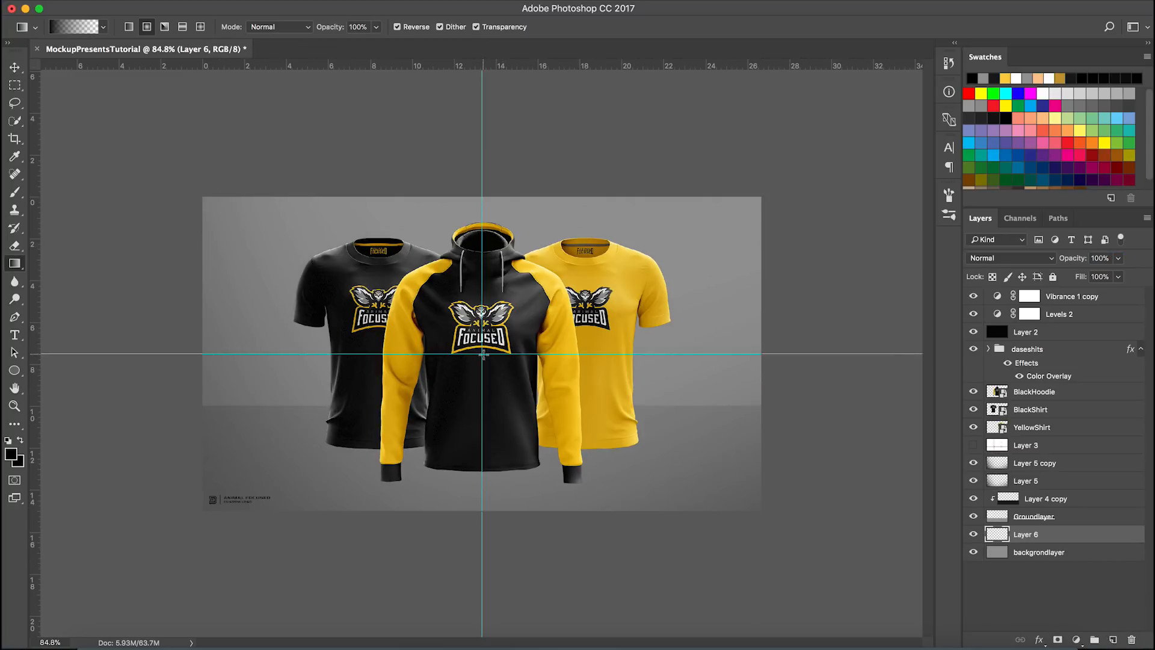
{"action": "left_click_drag", "start_coordinate": [482, 354], "coordinate": [764, 513]}
Step: Erase the upper part of Layer 6's dark gradient with the 2602 px soft eraser
{"action": "key", "text": "e"}
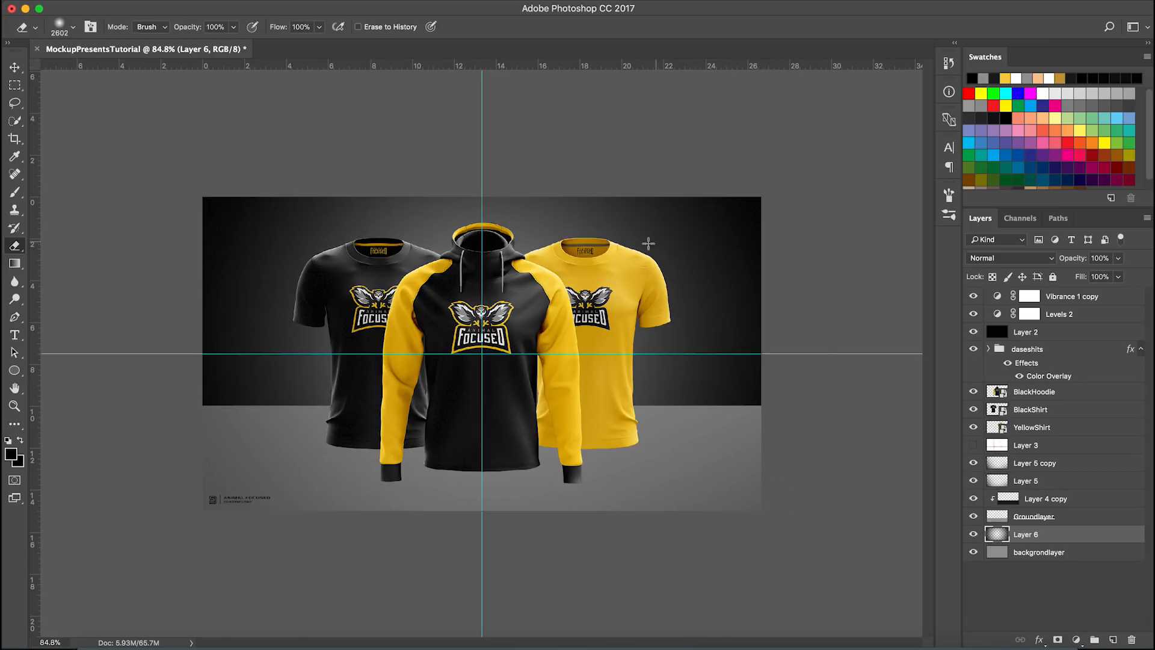
{"action": "scroll", "coordinate": [605, 280], "scroll_direction": "down", "scroll_amount": 5}
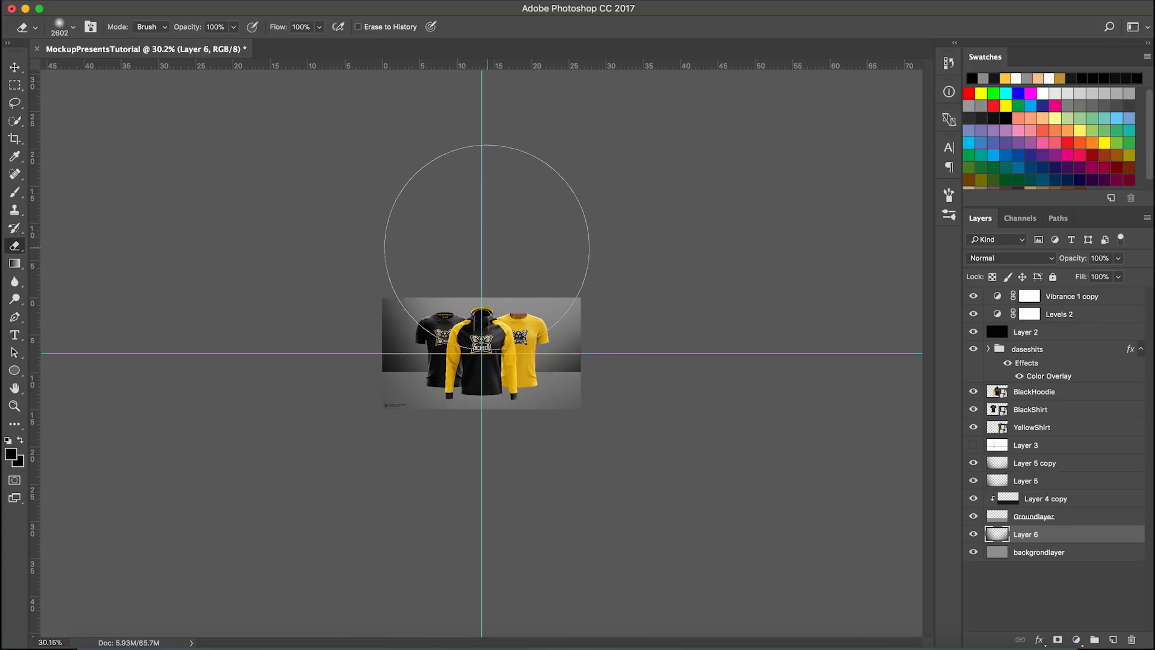
{"action": "scroll", "coordinate": [497, 254], "scroll_direction": "up", "scroll_amount": 3}
{"action": "key", "text": "v"}
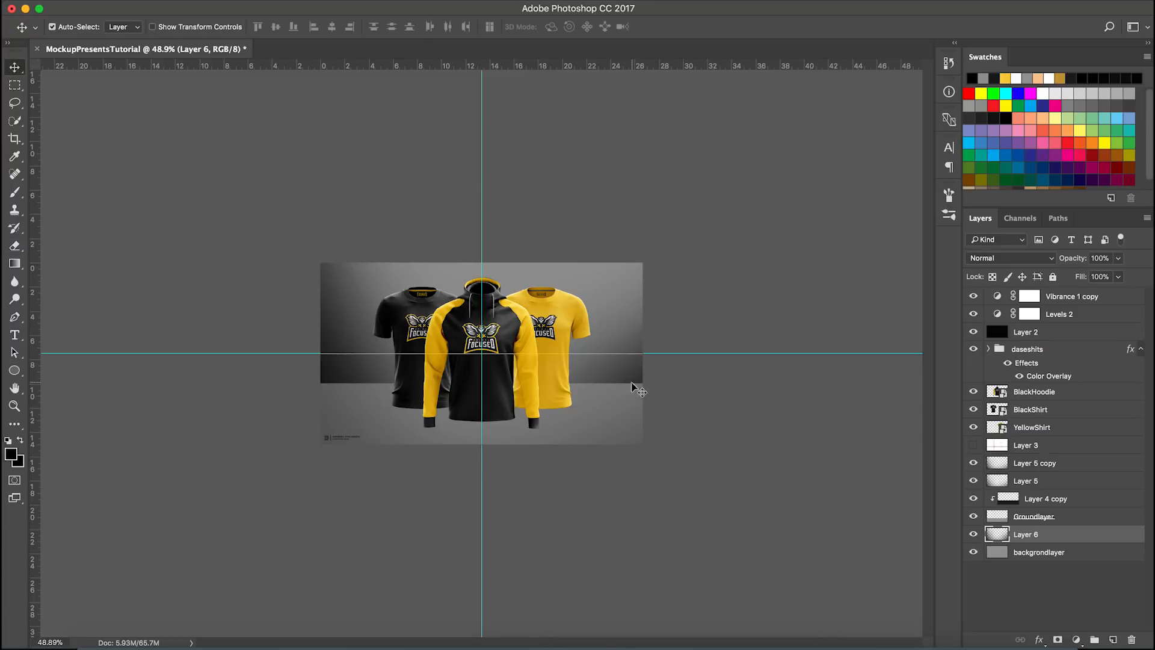
Step: Set Layer 6 to Overlay blending, try 25% opacity and raise it to 35%
{"action": "scroll", "coordinate": [430, 400], "scroll_direction": "up", "scroll_amount": 3}
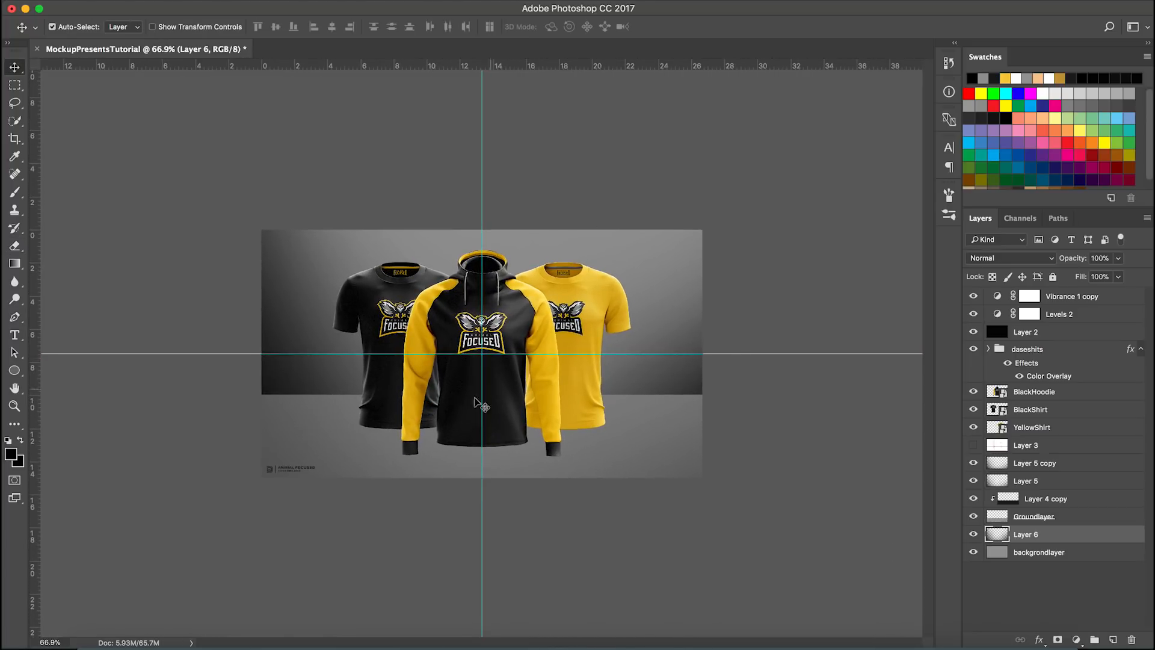
{"action": "scroll", "coordinate": [283, 391], "scroll_direction": "up", "scroll_amount": 1}
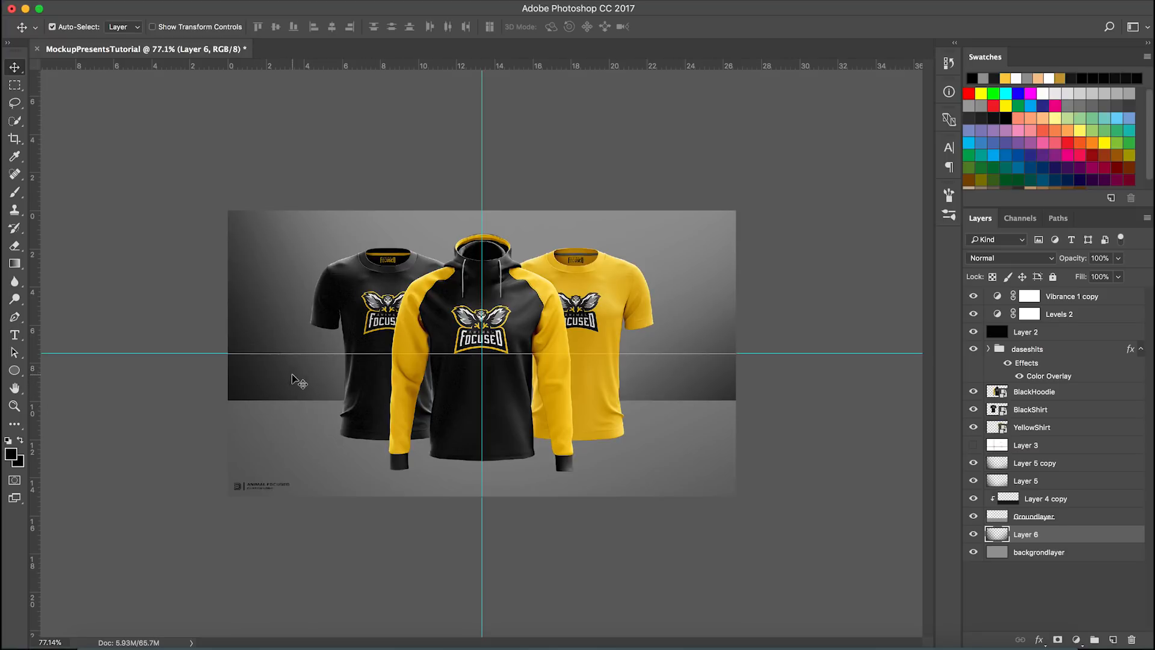
{"action": "scroll", "coordinate": [641, 407], "scroll_direction": "up", "scroll_amount": 1}
{"action": "left_click", "coordinate": [1016, 259]}
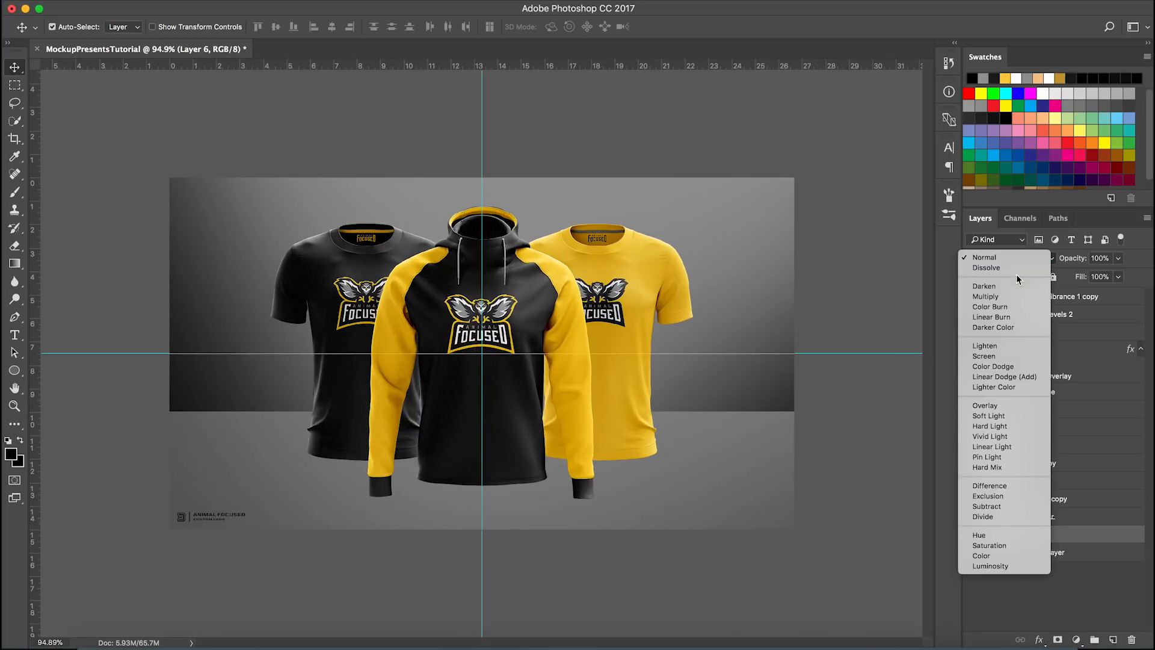
{"action": "left_click", "coordinate": [1009, 400]}
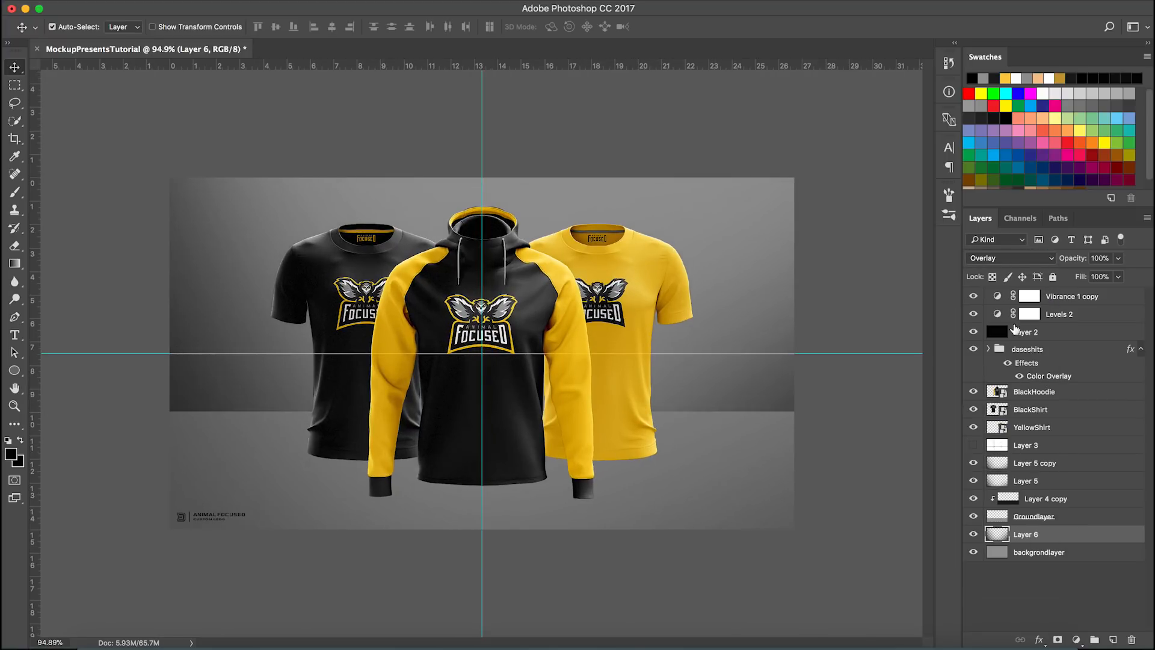
{"action": "left_click", "coordinate": [1096, 258]}
{"action": "type", "text": "25"}
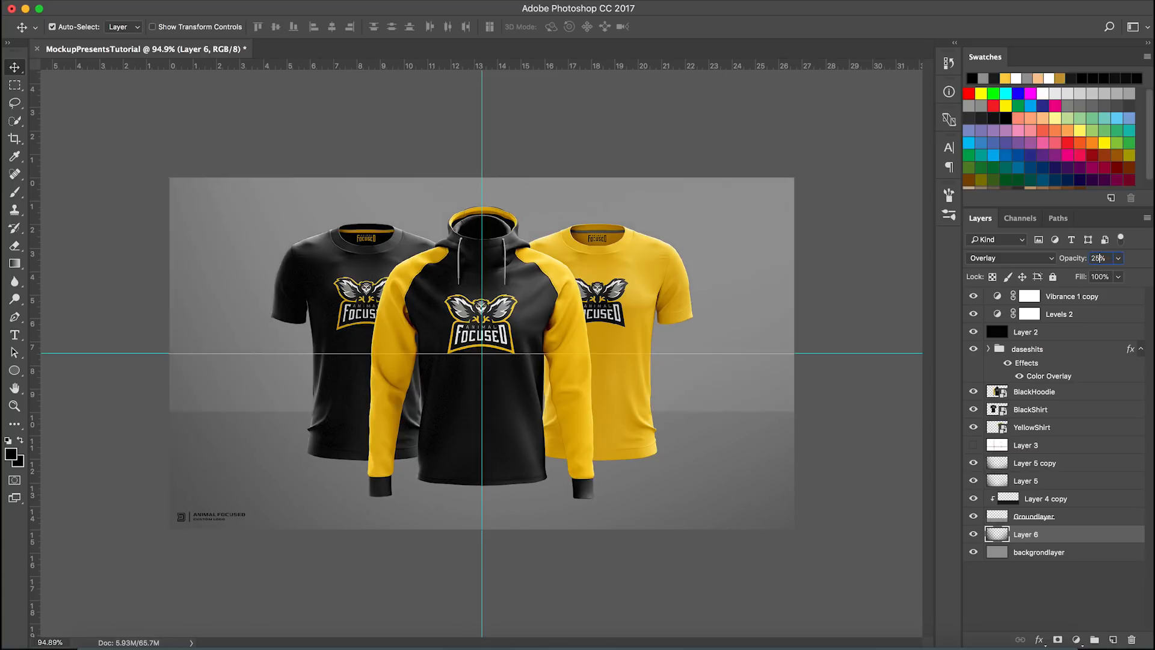
{"action": "key", "text": "Return"}
{"action": "left_click", "coordinate": [1096, 259]}
{"action": "type", "text": "35"}
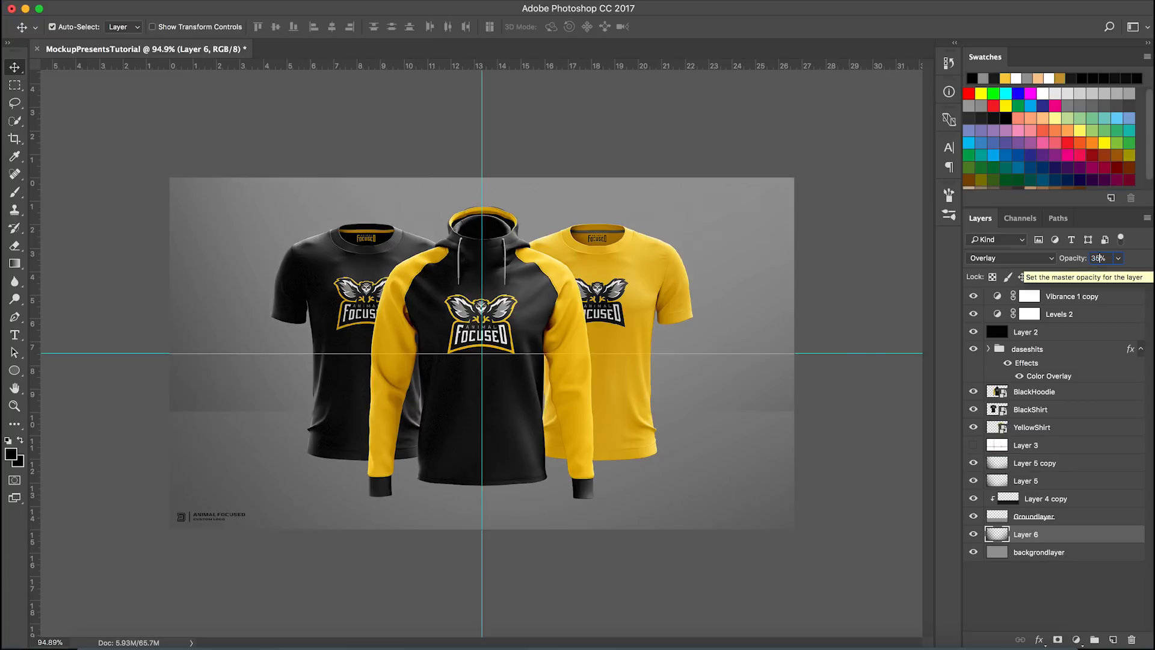
Step: Duplicate Layer 6 beneath itself, set the copy to Normal blending at 5% opacity, and compare the scene with it hidden and shown
{"action": "scroll", "coordinate": [575, 410], "scroll_direction": "up", "scroll_amount": 1}
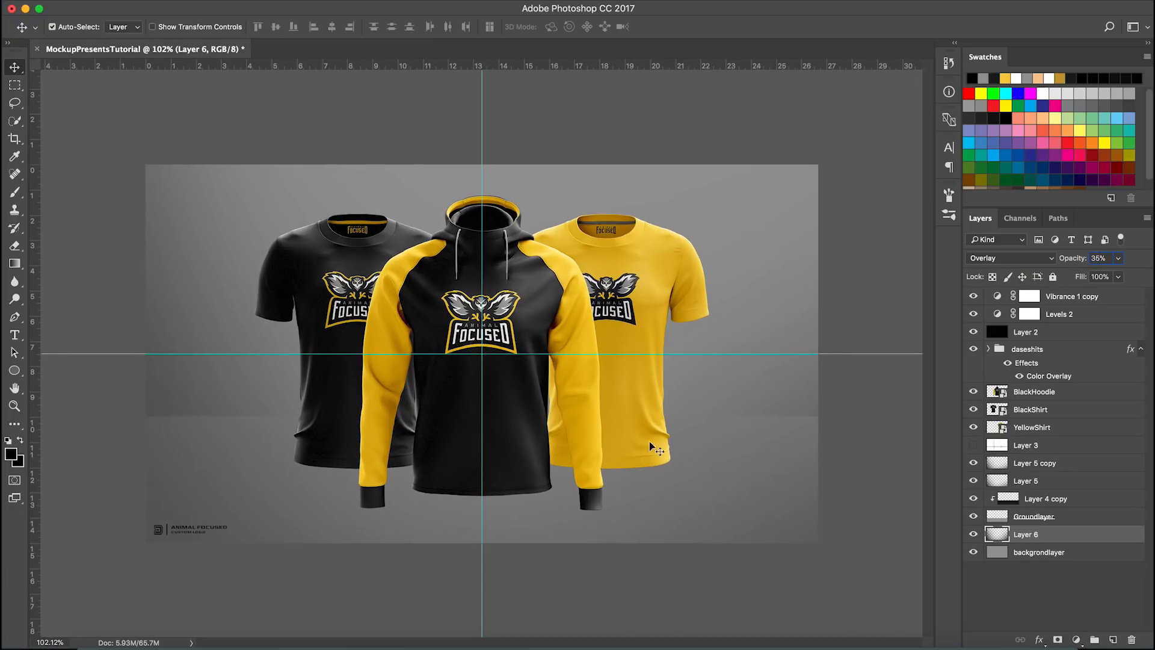
{"action": "scroll", "coordinate": [281, 530], "scroll_direction": "up", "scroll_amount": 1}
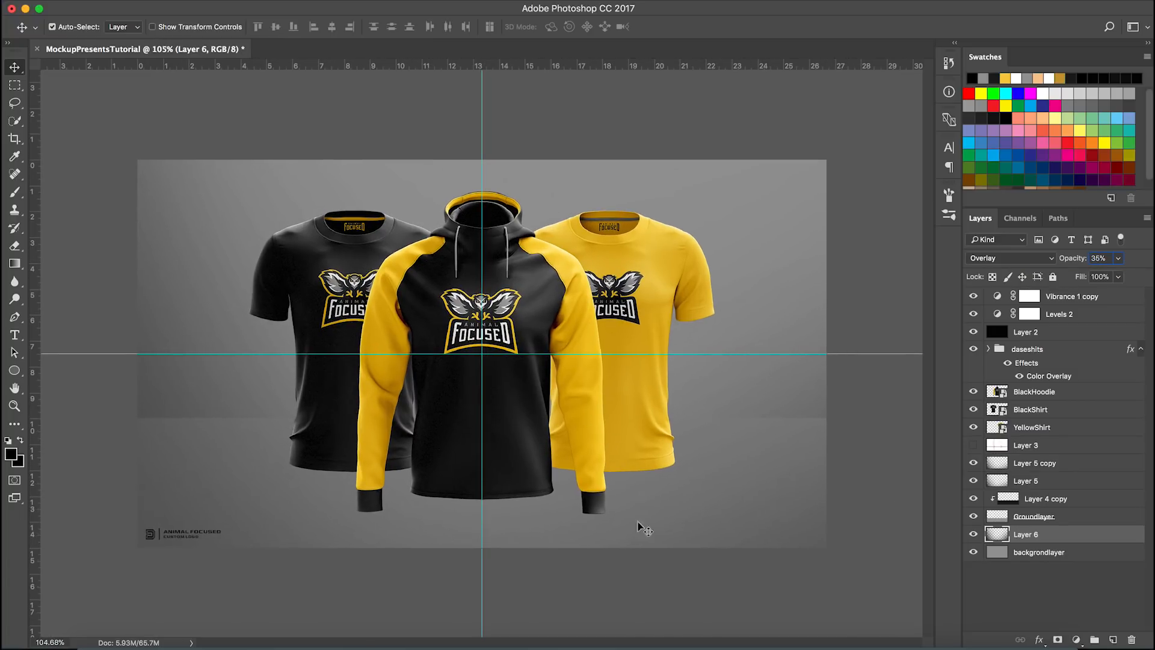
{"action": "left_click_drag", "start_coordinate": [1036, 534], "coordinate": [1065, 547]}
{"action": "left_click", "coordinate": [1000, 259]}
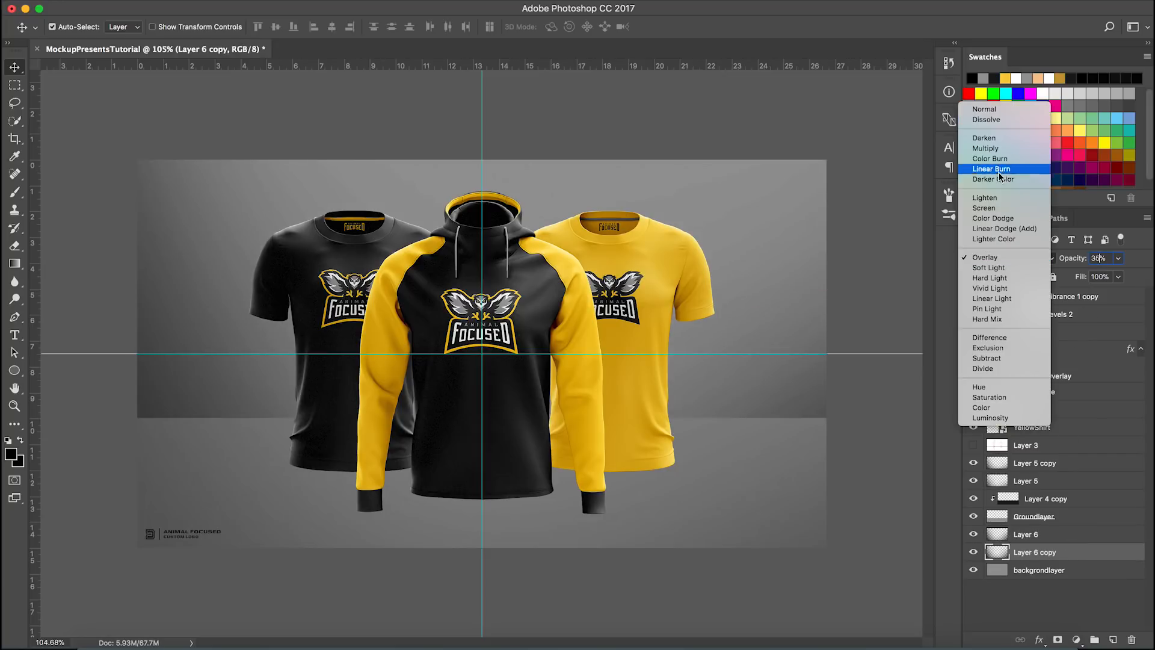
{"action": "left_click", "coordinate": [990, 118]}
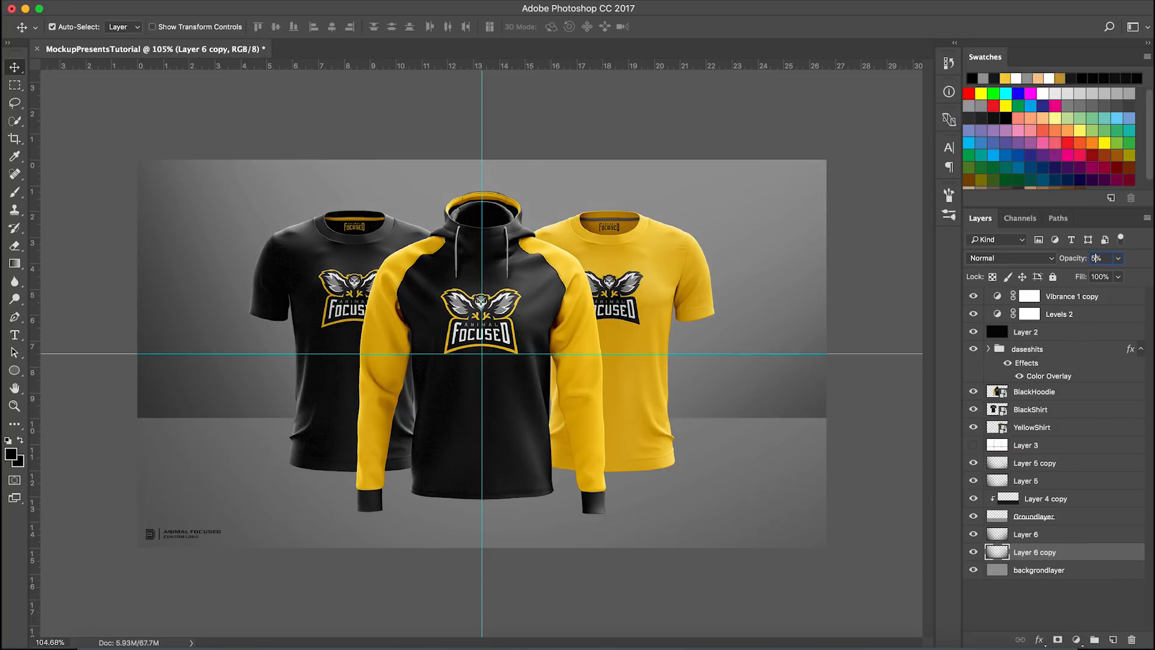
{"action": "left_click", "coordinate": [1094, 258]}
{"action": "type", "text": "5"}
{"action": "key", "text": "Return"}
{"action": "left_click", "coordinate": [973, 552]}
{"action": "left_click", "coordinate": [973, 553]}
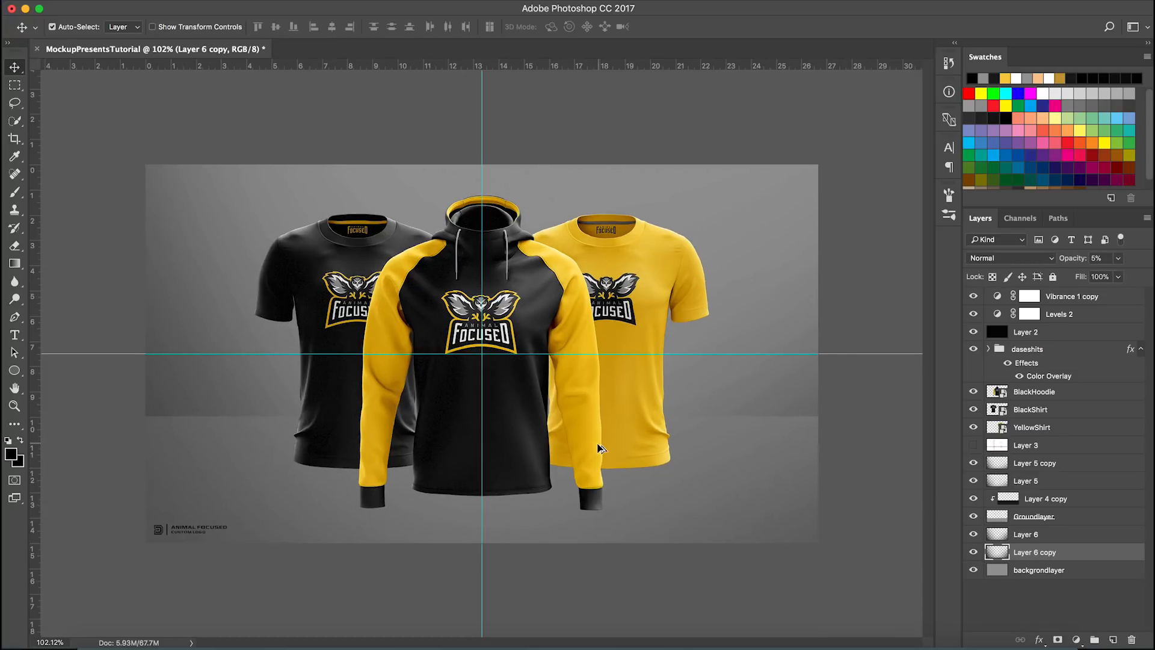
Step: Add a new layer directly above backgrondlayer and paint soft black along the canvas's lower edge with a 1649 px brush at 75% opacity
{"action": "key", "text": "super+minus"}
{"action": "key", "text": "b"}
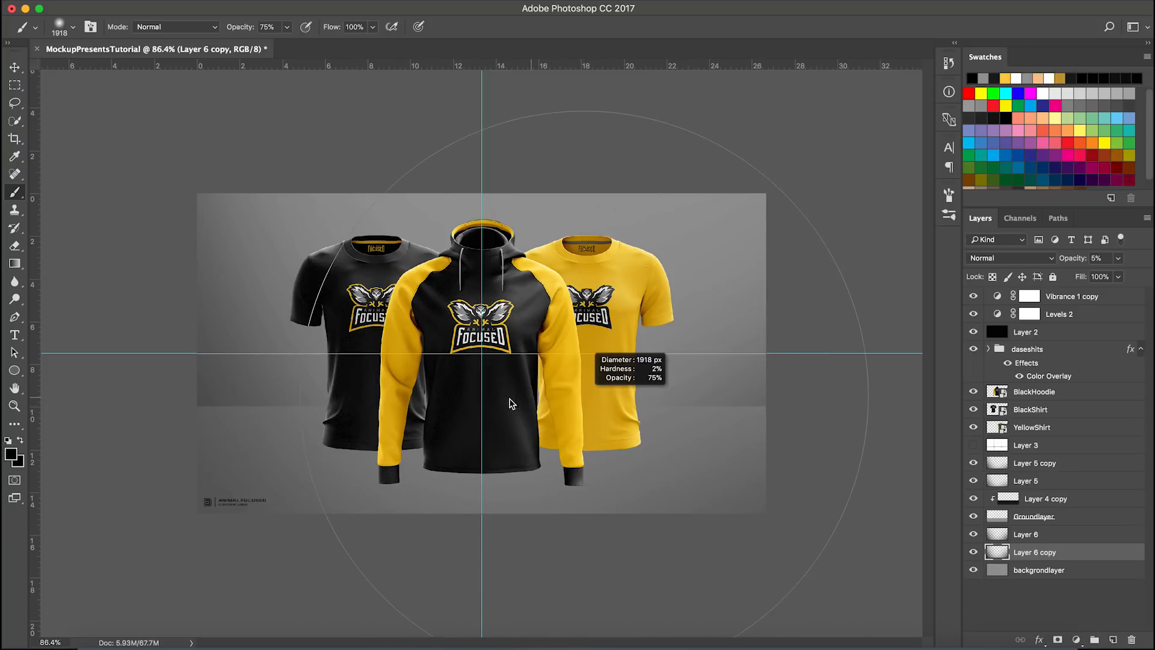
{"action": "left_click", "coordinate": [1113, 639]}
{"action": "left_click_drag", "start_coordinate": [1062, 568], "coordinate": [1059, 583]}
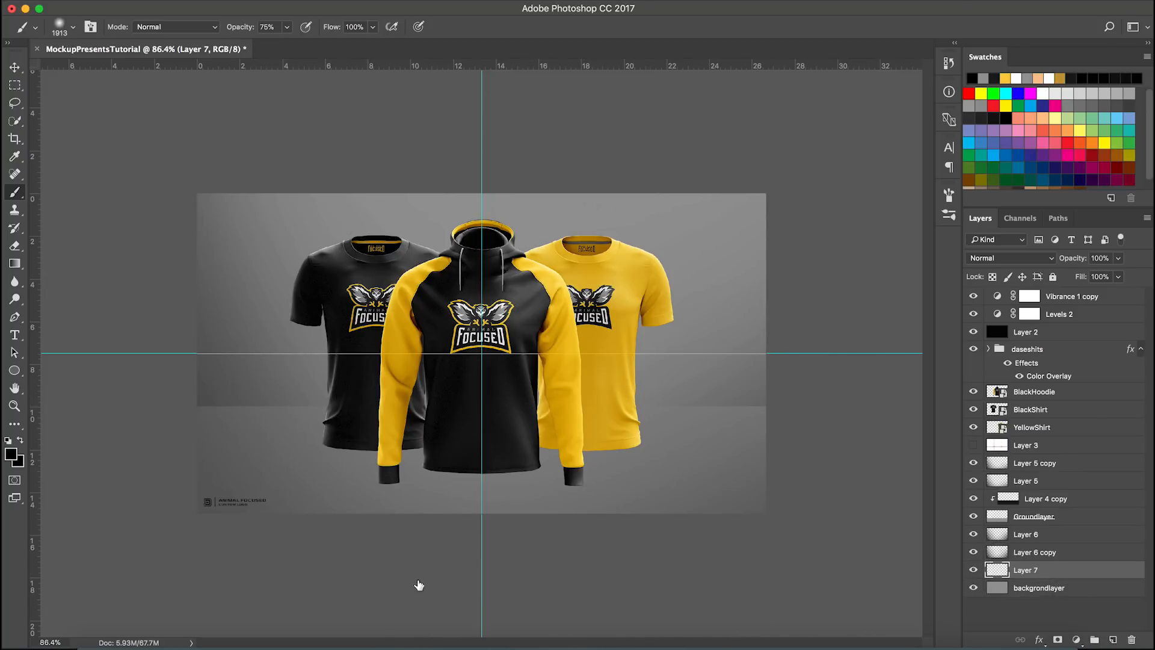
{"action": "left_click_drag", "start_coordinate": [555, 426], "coordinate": [480, 413]}
{"action": "scroll", "coordinate": [479, 413], "scroll_direction": "down", "scroll_amount": 2}
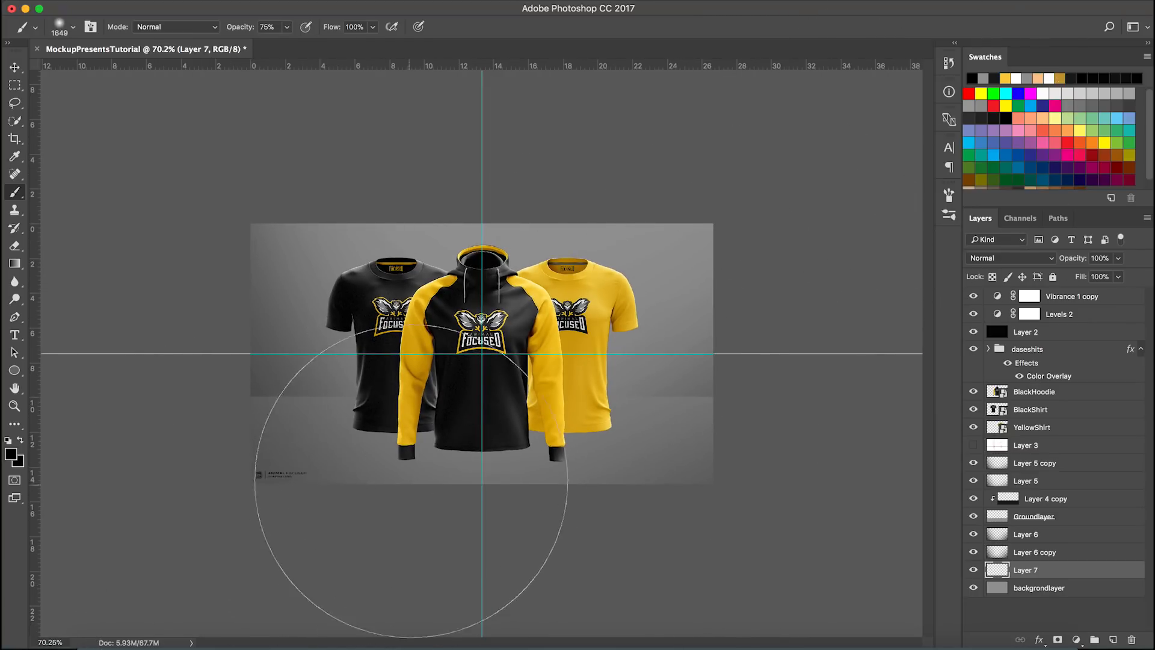
{"action": "scroll", "coordinate": [404, 493], "scroll_direction": "down", "scroll_amount": 1}
{"action": "mouse_move", "coordinate": [201, 558]}
{"action": "left_mouse_down"}
{"action": "mouse_move", "coordinate": [901, 547]}
{"action": "mouse_move", "coordinate": [430, 555]}
{"action": "mouse_move", "coordinate": [634, 545]}
{"action": "left_mouse_up"}
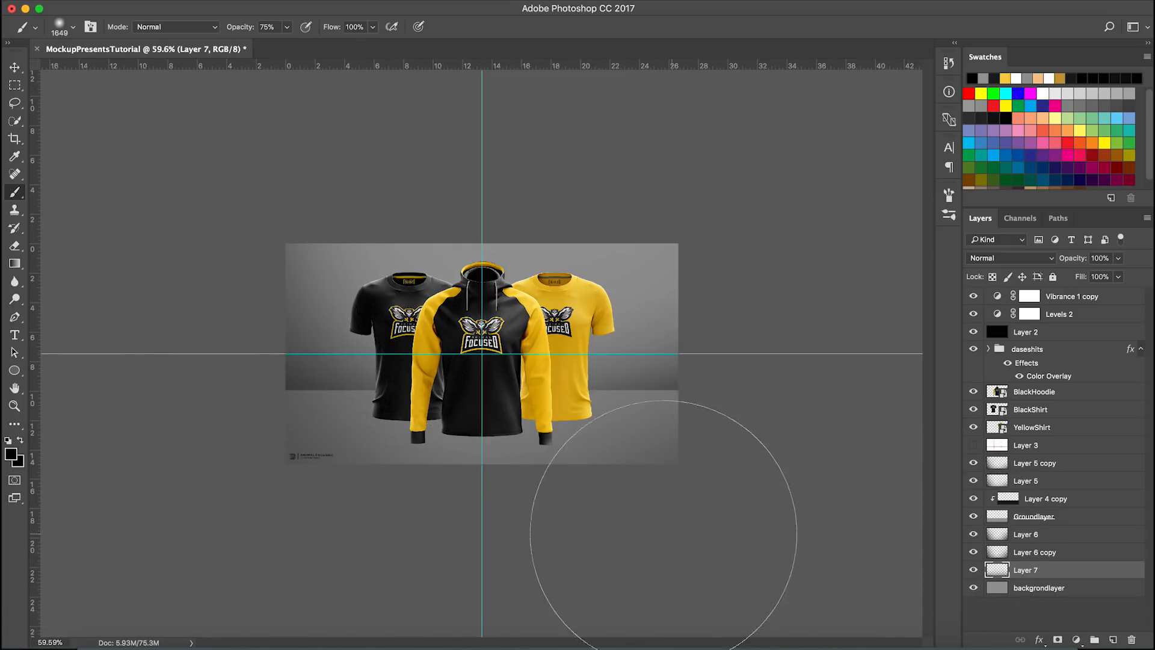
Step: Set Layer 7's opacity to 15% and compare the scene with the layer hidden and shown
{"action": "scroll", "coordinate": [679, 533], "scroll_direction": "up", "scroll_amount": 3}
{"action": "left_click", "coordinate": [1098, 259]}
{"action": "type", "text": "2"}
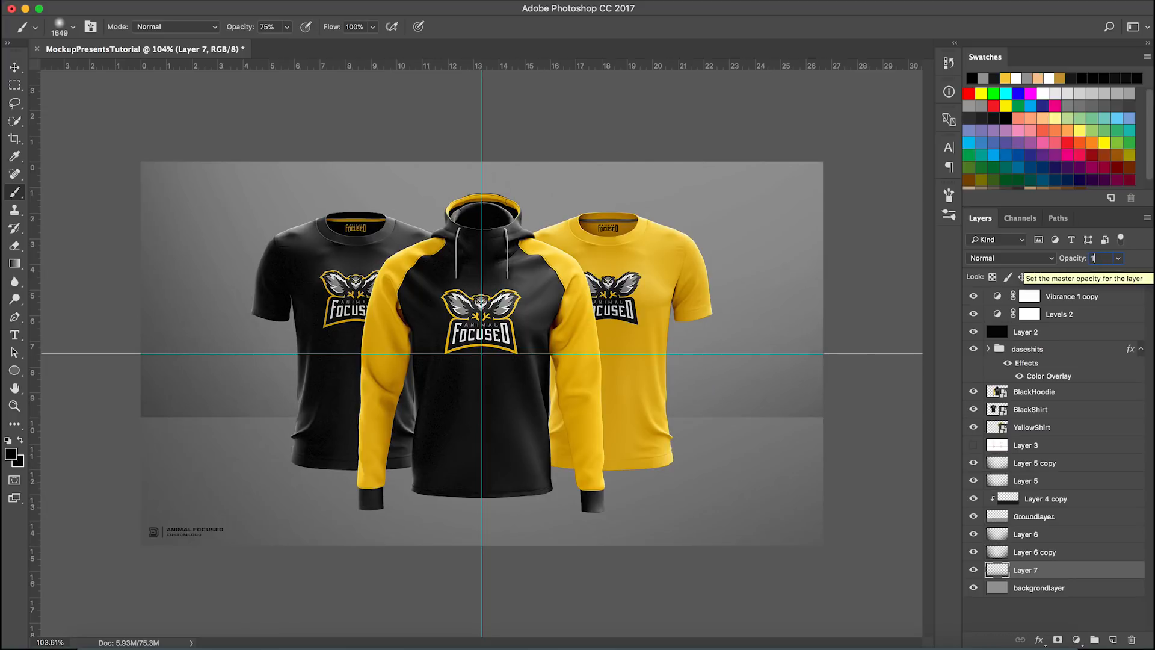
{"action": "left_click", "coordinate": [974, 570]}
{"action": "left_click", "coordinate": [973, 569]}
Step: Reduce the soft brush size to 1445 px
{"action": "scroll", "coordinate": [619, 381], "scroll_direction": "down", "scroll_amount": 6}
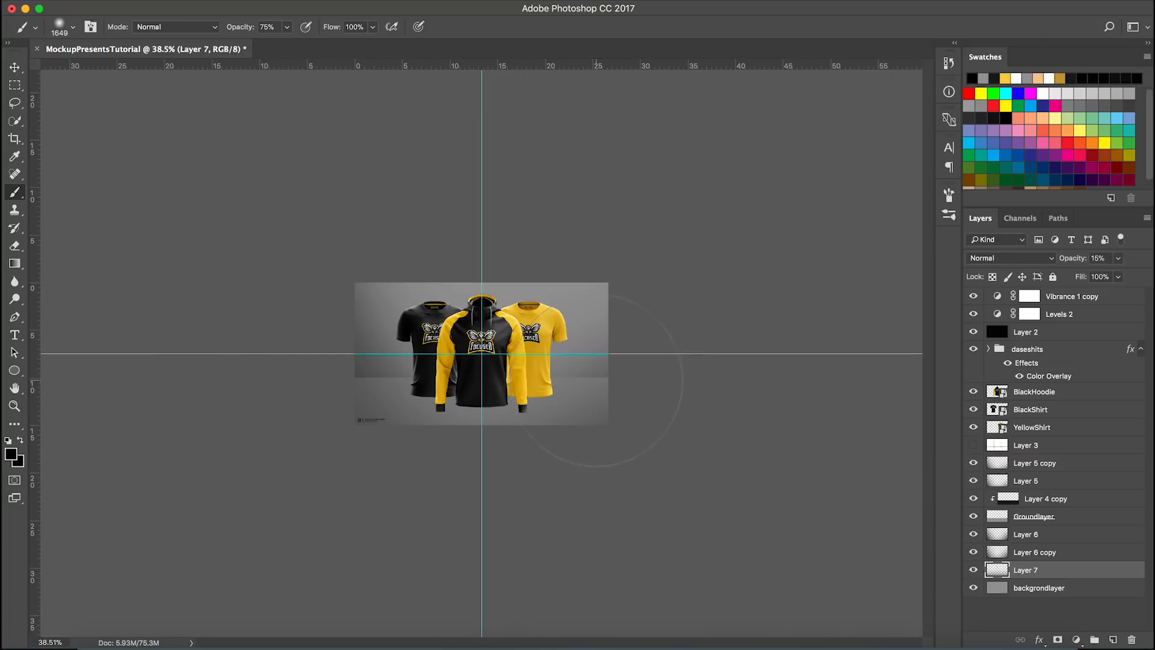
{"action": "right_click", "coordinate": [485, 445]}
{"action": "left_click_drag", "start_coordinate": [514, 418], "coordinate": [548, 421]}
{"action": "scroll", "coordinate": [516, 472], "scroll_direction": "up", "scroll_amount": 6}
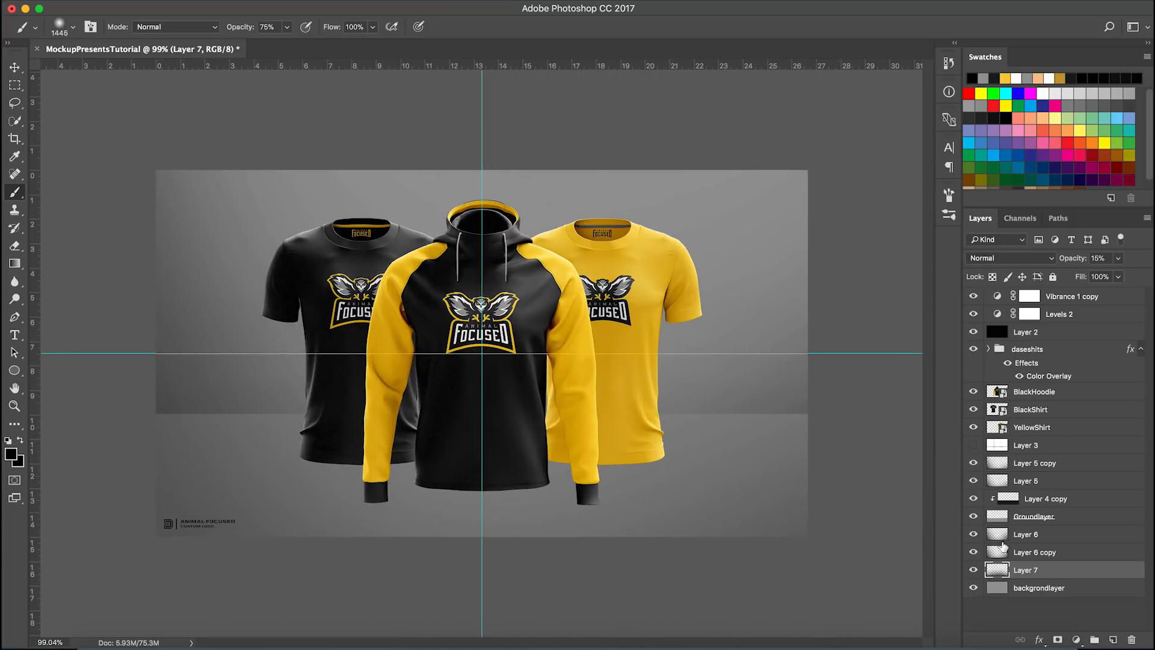
Step: Try clipping Layer 5 and Layer 5 copy to Groundlayer
{"action": "left_click", "coordinate": [1029, 483]}
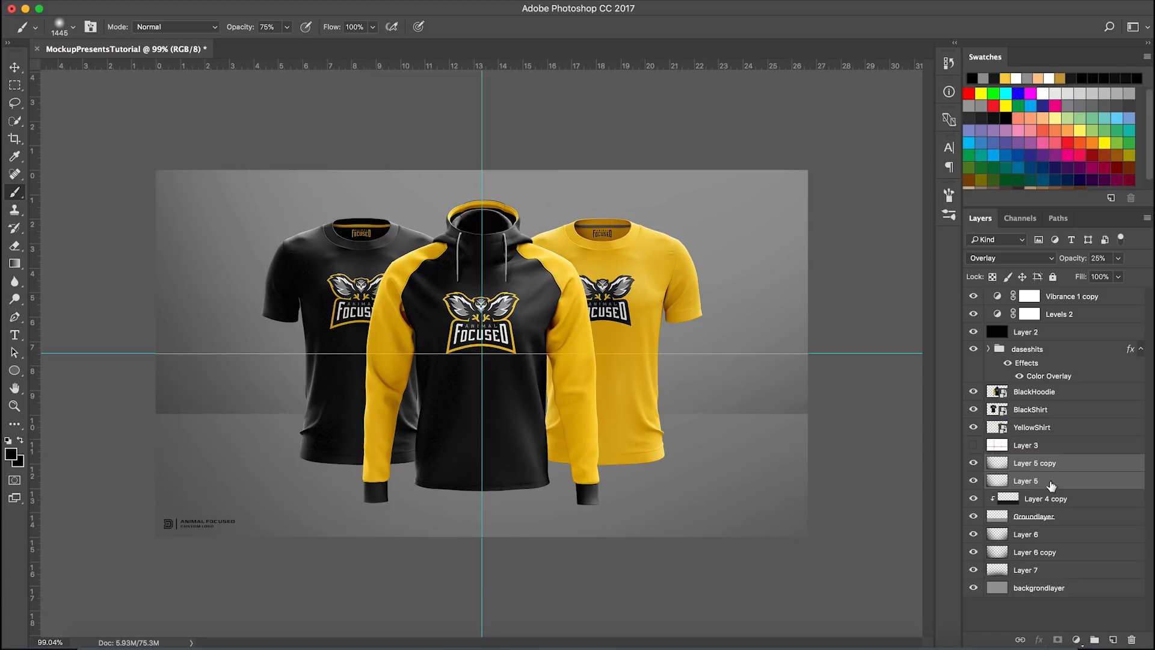
{"action": "right_click", "coordinate": [1048, 486]}
{"action": "left_click", "coordinate": [962, 313]}
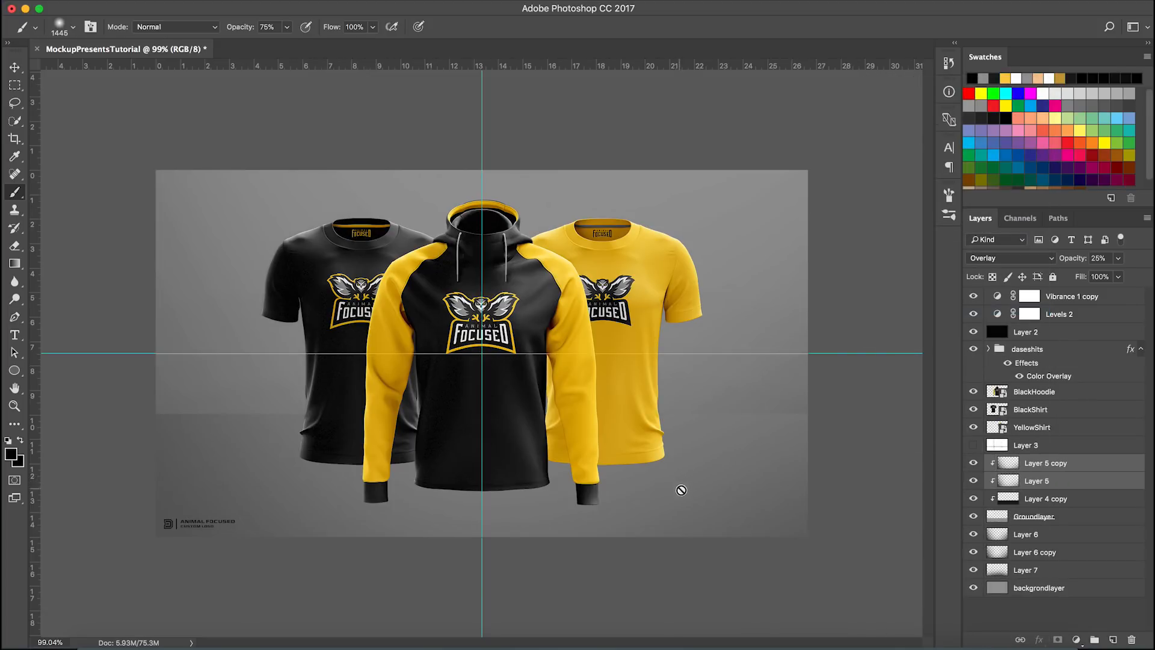
Step: Try clipping duplicates of Layer 5 and Layer 5 copy to Groundlayer, and delete the duplicates
{"action": "left_click_drag", "start_coordinate": [1053, 483], "coordinate": [1070, 490]}
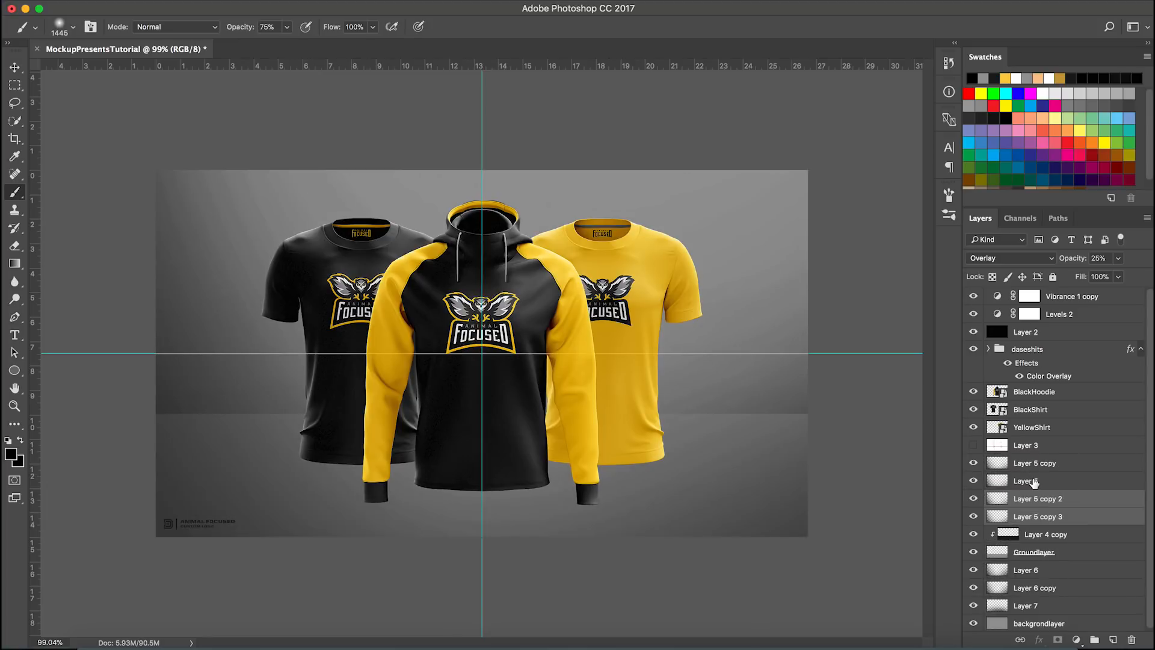
{"action": "left_click_drag", "start_coordinate": [973, 462], "coordinate": [975, 516]}
{"action": "right_click", "coordinate": [1040, 516]}
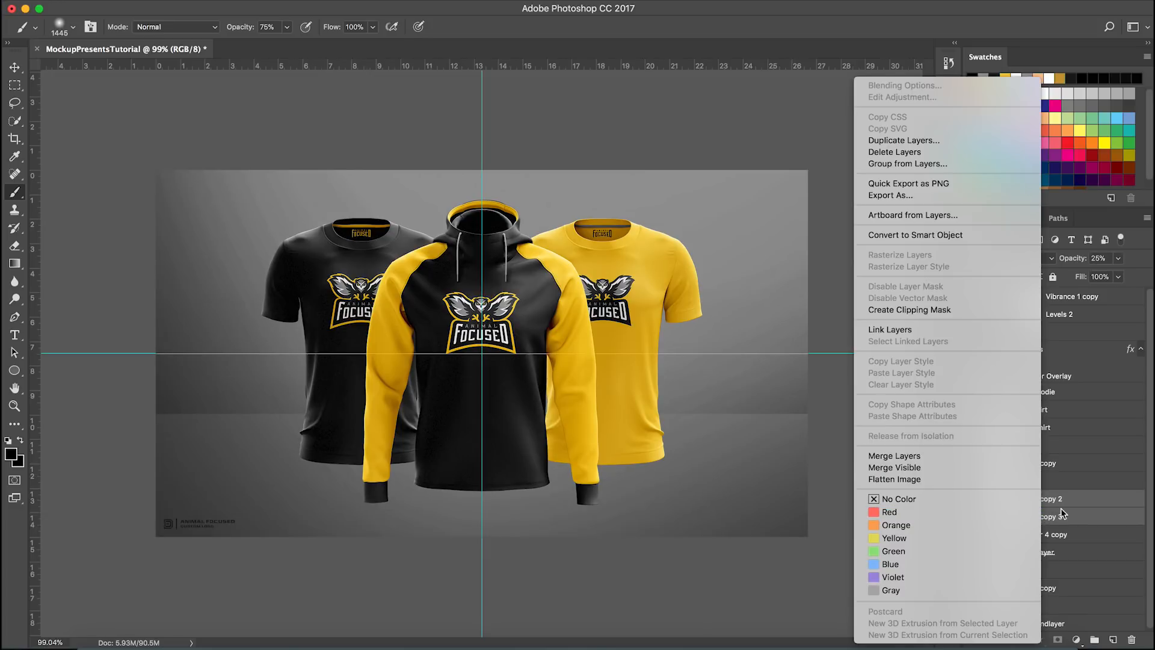
{"action": "left_click", "coordinate": [958, 311]}
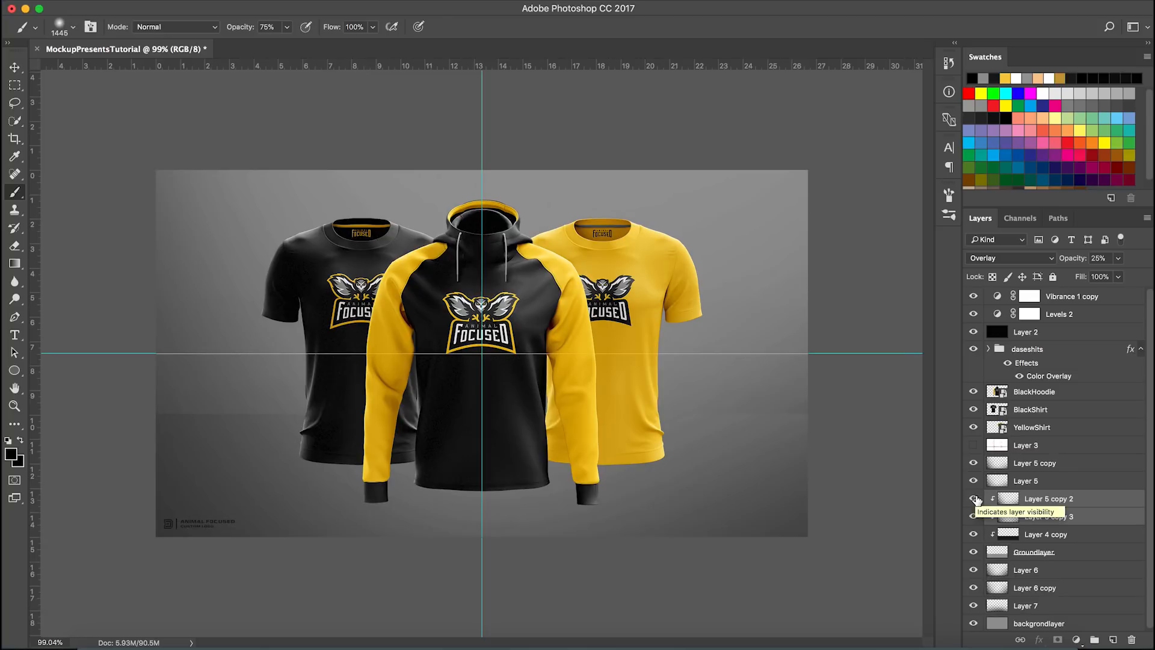
{"action": "key", "text": "BackSpace"}
Step: Examine the shading of the whole mockup scene at reduced and enlarged zoom
{"action": "key", "text": "v"}
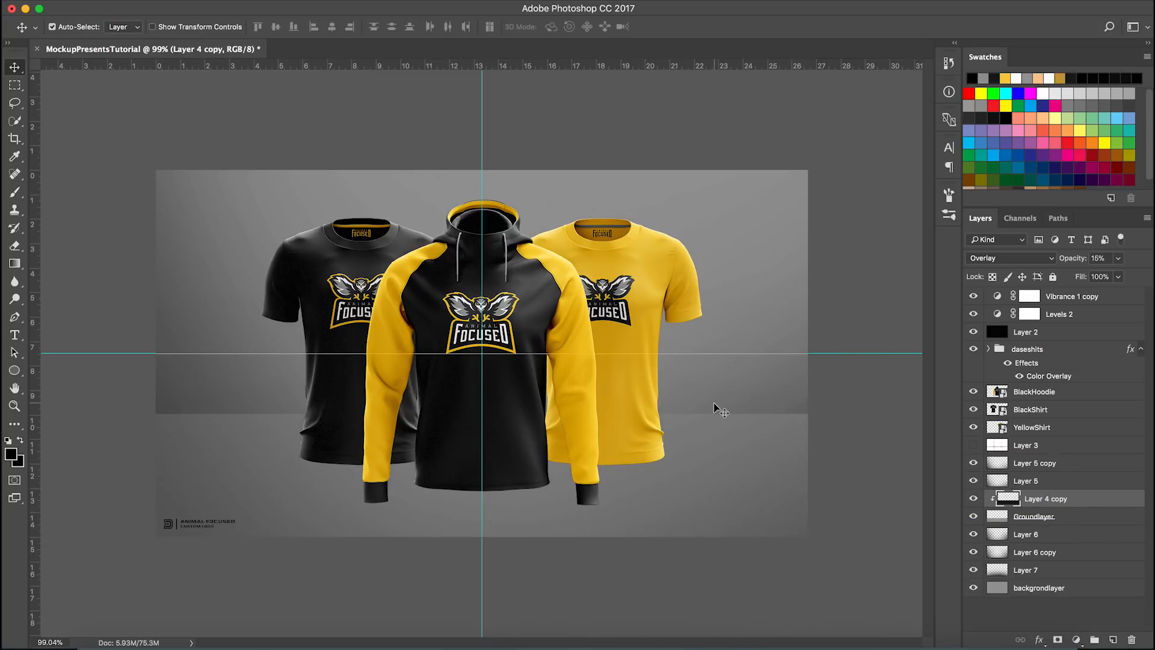
{"action": "key", "text": "super+minus"}
{"action": "key", "text": "super+minus"}
{"action": "key", "text": "super+minus"}
{"action": "key", "text": "super+minus"}
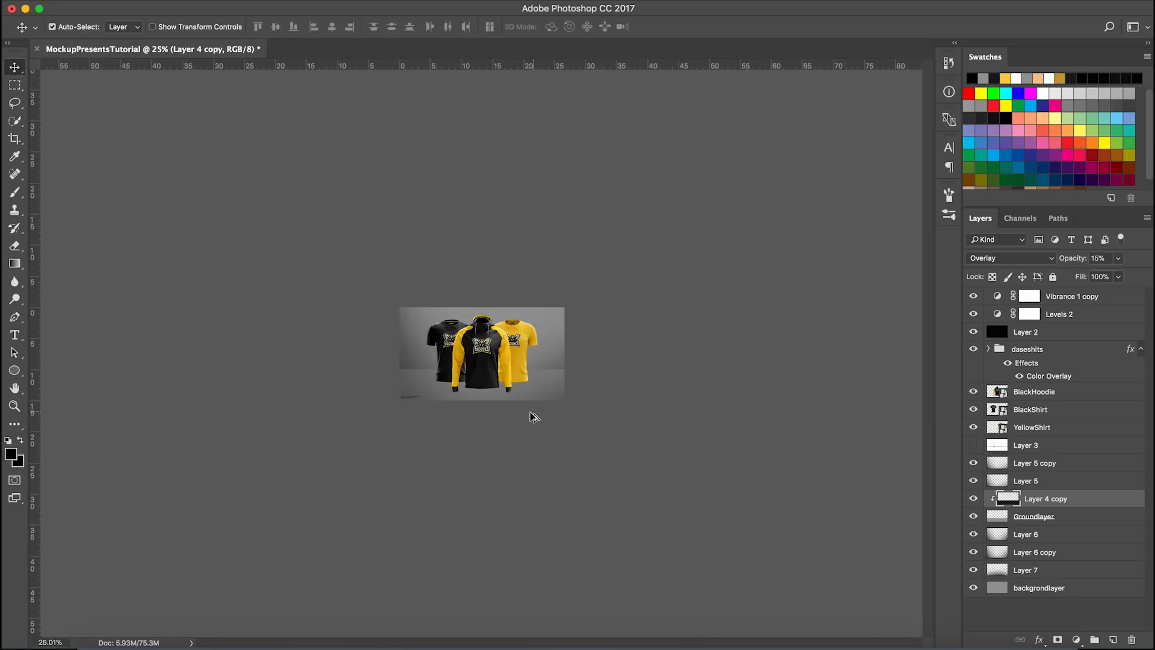
{"action": "scroll", "coordinate": [534, 416], "scroll_direction": "up", "scroll_amount": 5}
{"action": "scroll", "coordinate": [521, 426], "scroll_direction": "up", "scroll_amount": 1}
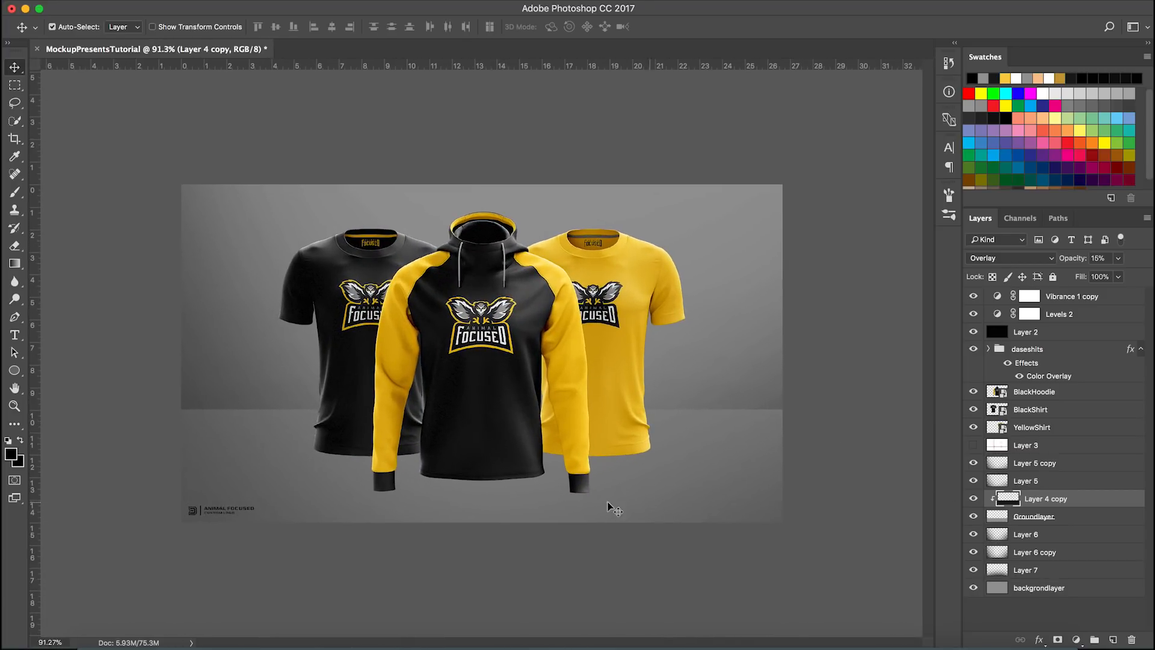
{"action": "scroll", "coordinate": [350, 527], "scroll_direction": "up", "scroll_amount": 1}
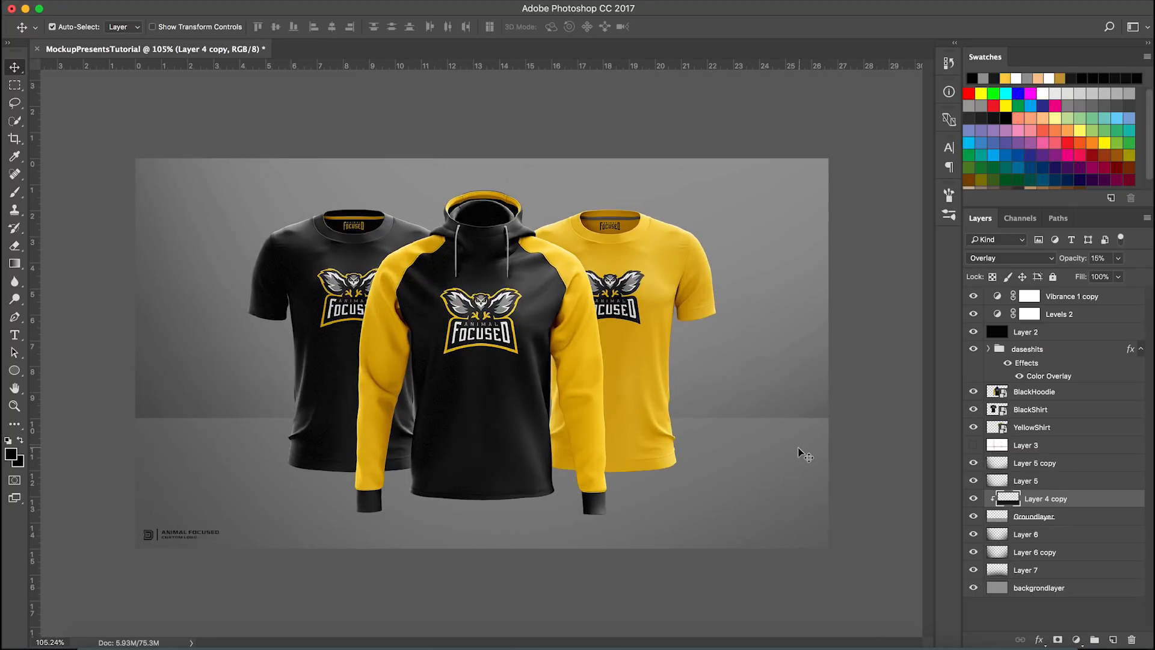
{"action": "scroll", "coordinate": [457, 560], "scroll_direction": "up", "scroll_amount": 1}
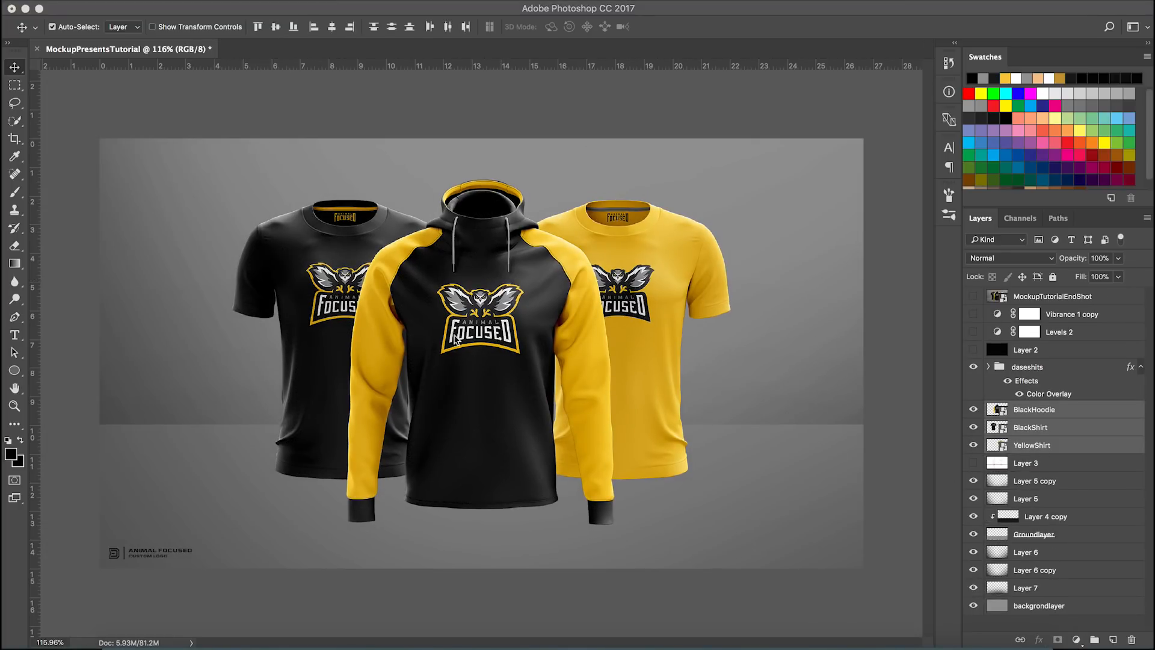
Step: Add a new empty layer directly beneath the BlackHoodie layer
{"action": "left_click", "coordinate": [1048, 446]}
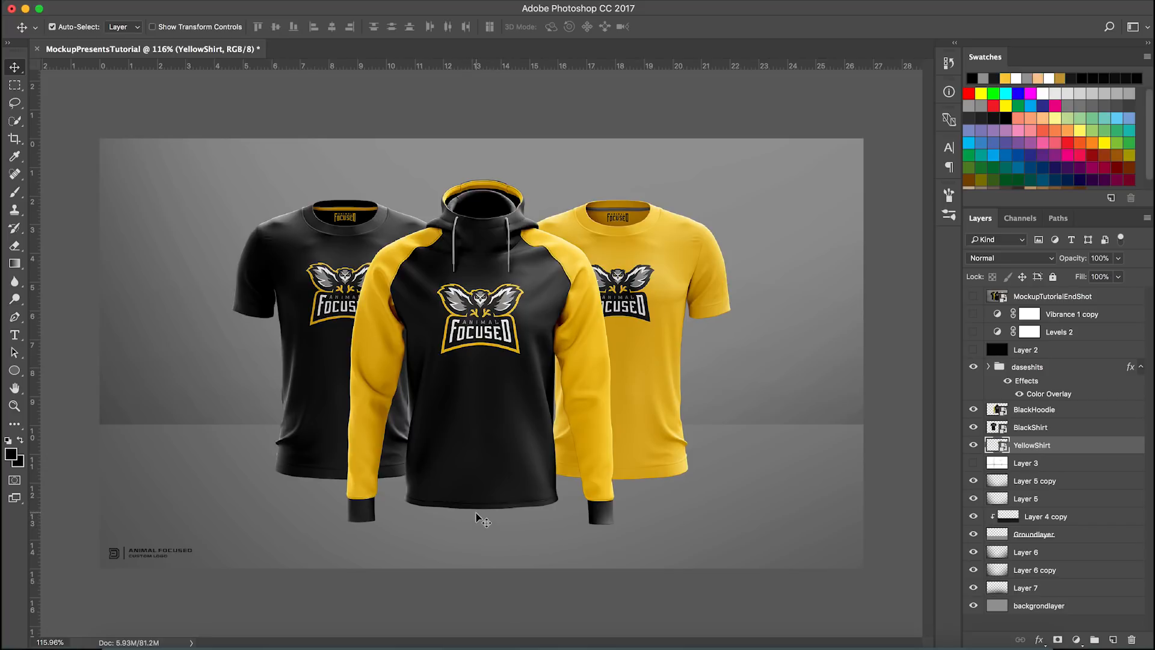
{"action": "scroll", "coordinate": [472, 519], "scroll_direction": "up", "scroll_amount": 2}
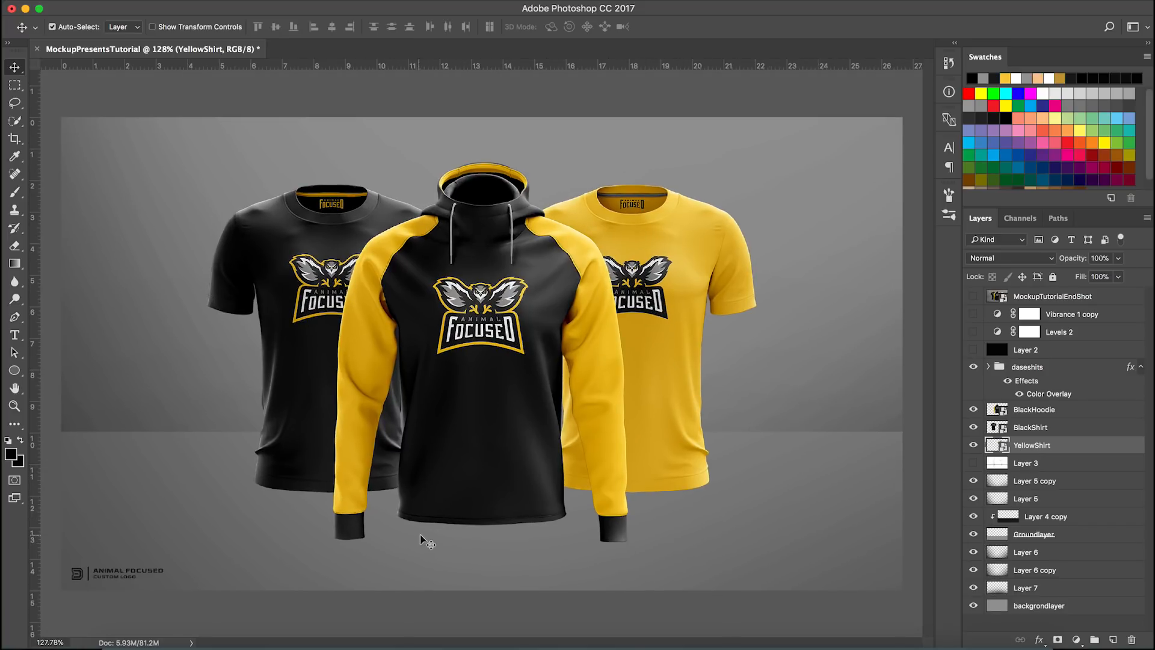
{"action": "left_click", "coordinate": [973, 462]}
{"action": "left_click", "coordinate": [1014, 411]}
{"action": "left_click", "coordinate": [1112, 640]}
{"action": "left_click_drag", "start_coordinate": [1029, 409], "coordinate": [1046, 434]}
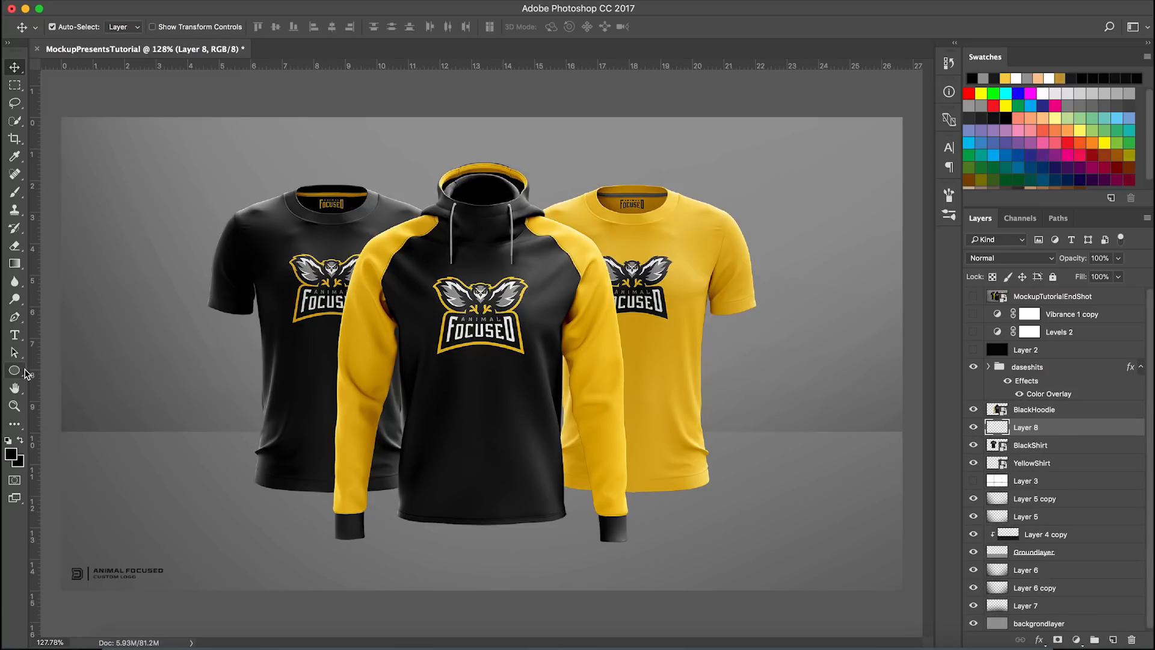
Step: Draw a flat black ellipse of about 364 x 50 px just below the hoodie's hem with the Ellipse tool
{"action": "left_click", "coordinate": [14, 370]}
{"action": "left_click", "coordinate": [125, 395]}
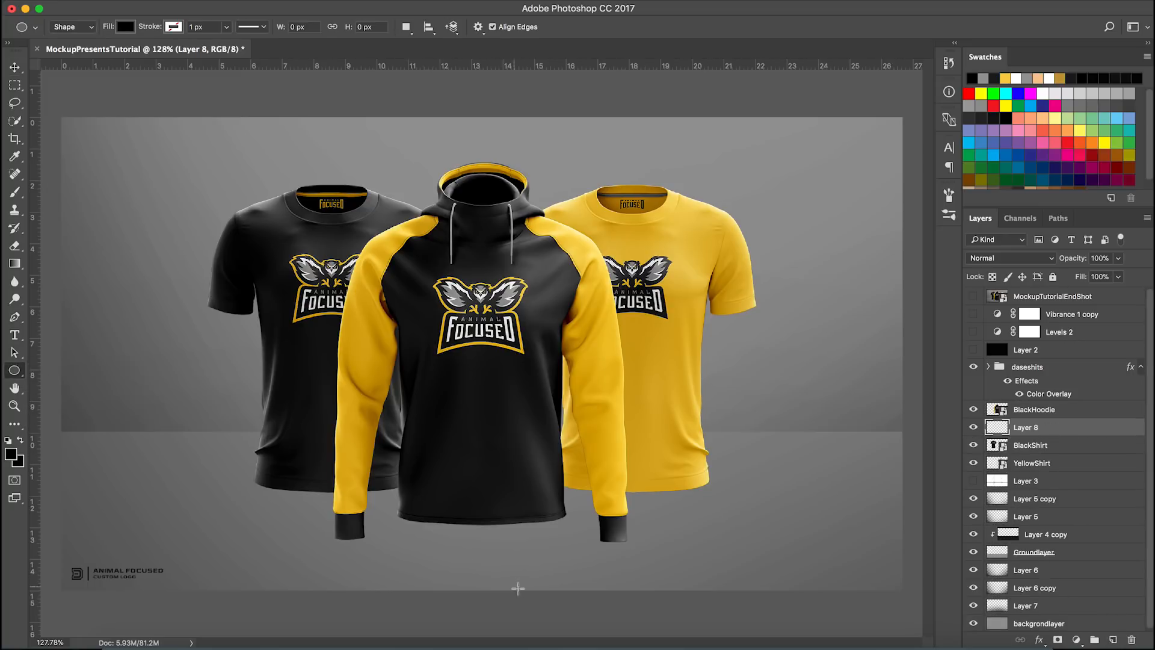
{"action": "scroll", "coordinate": [482, 541], "scroll_direction": "up", "scroll_amount": 5}
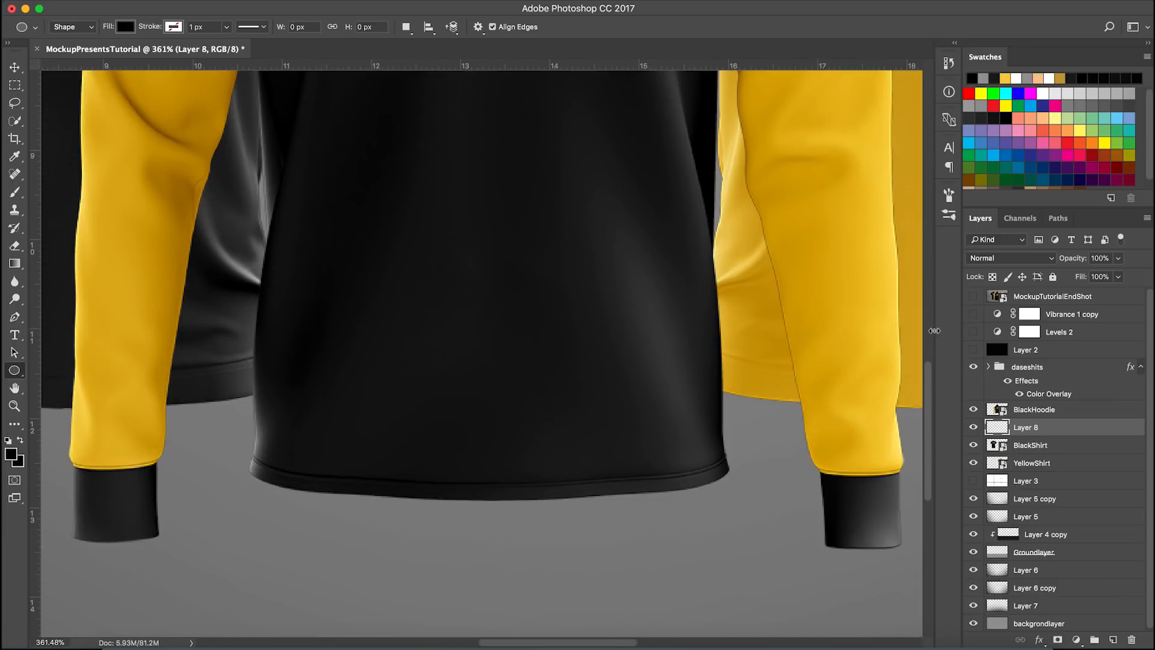
{"action": "scroll", "coordinate": [516, 482], "scroll_direction": "down", "scroll_amount": 3}
{"action": "scroll", "coordinate": [502, 381], "scroll_direction": "up", "scroll_amount": 2}
{"action": "left_click_drag", "start_coordinate": [313, 379], "coordinate": [679, 426]}
{"action": "key", "text": "ctrl+z"}
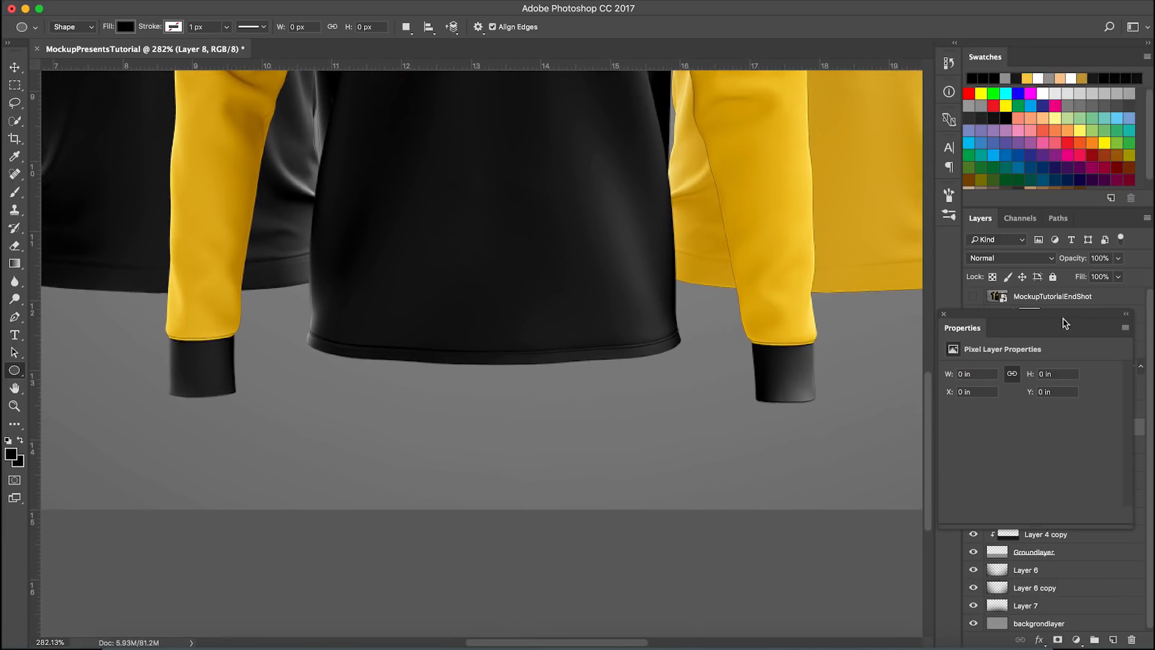
{"action": "left_click_drag", "start_coordinate": [314, 385], "coordinate": [666, 430]}
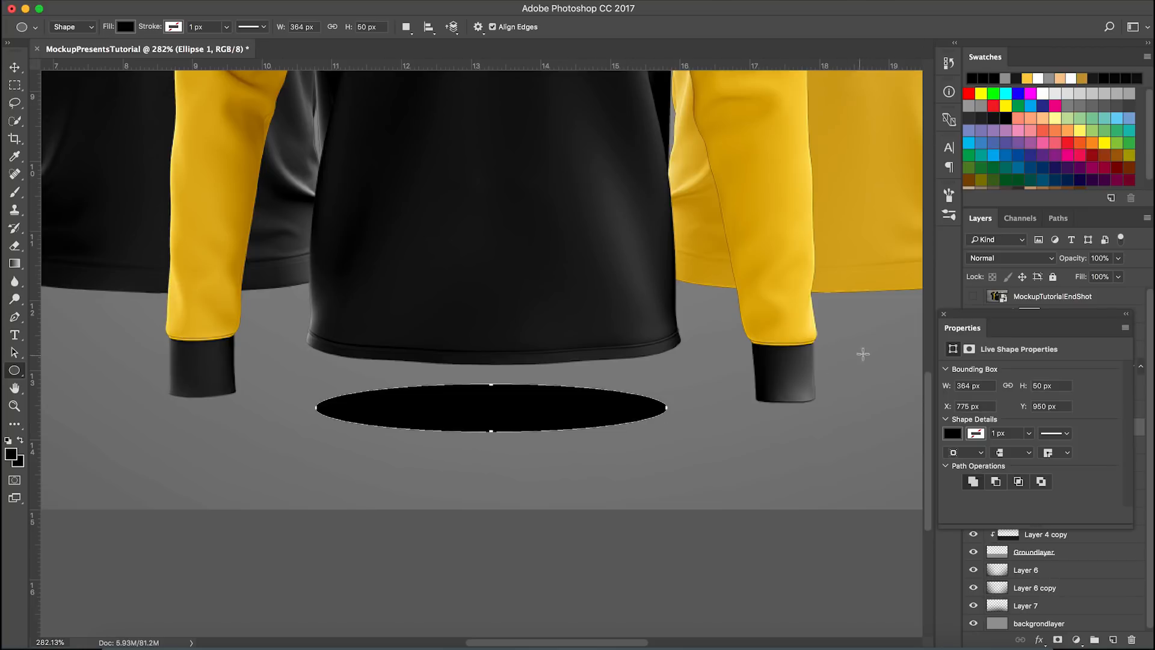
{"action": "left_click", "coordinate": [943, 315]}
{"action": "key", "text": "v"}
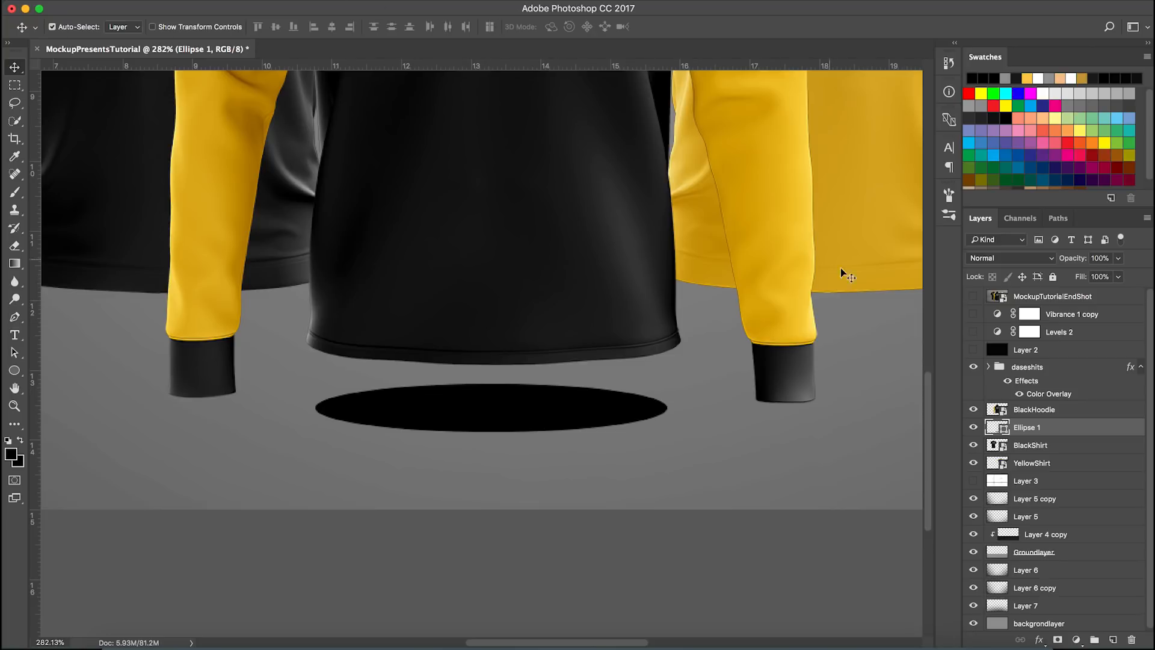
Step: Rasterize the ellipse layer and apply a Gaussian Blur with a 25 px radius
{"action": "right_click", "coordinate": [1055, 424]}
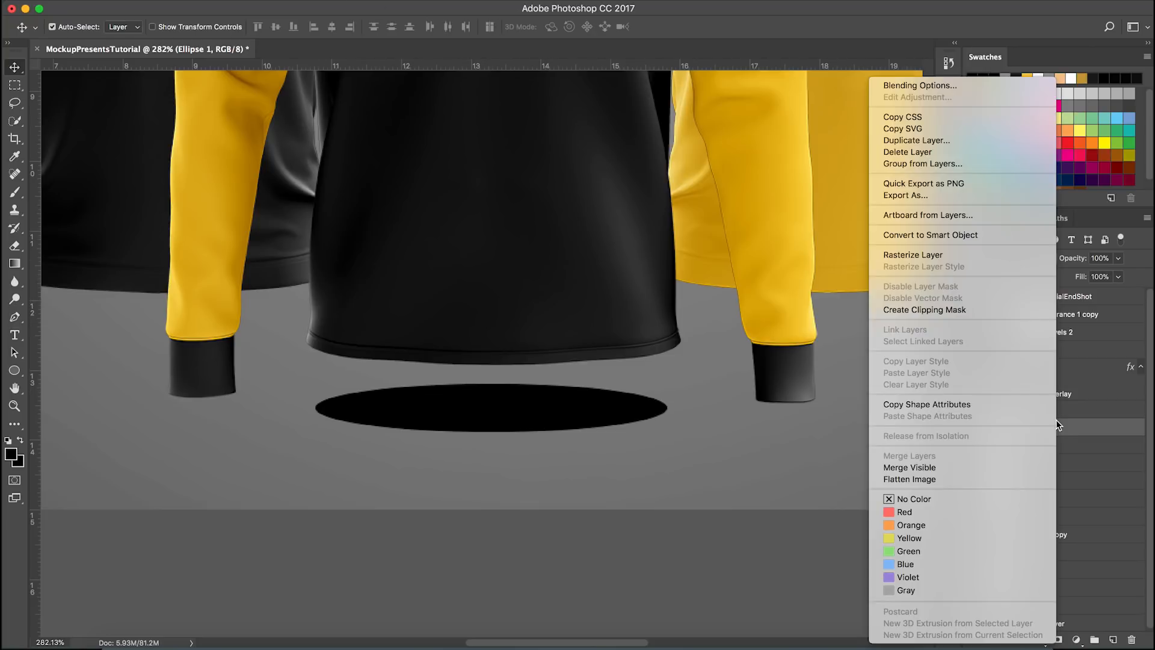
{"action": "left_click", "coordinate": [984, 258]}
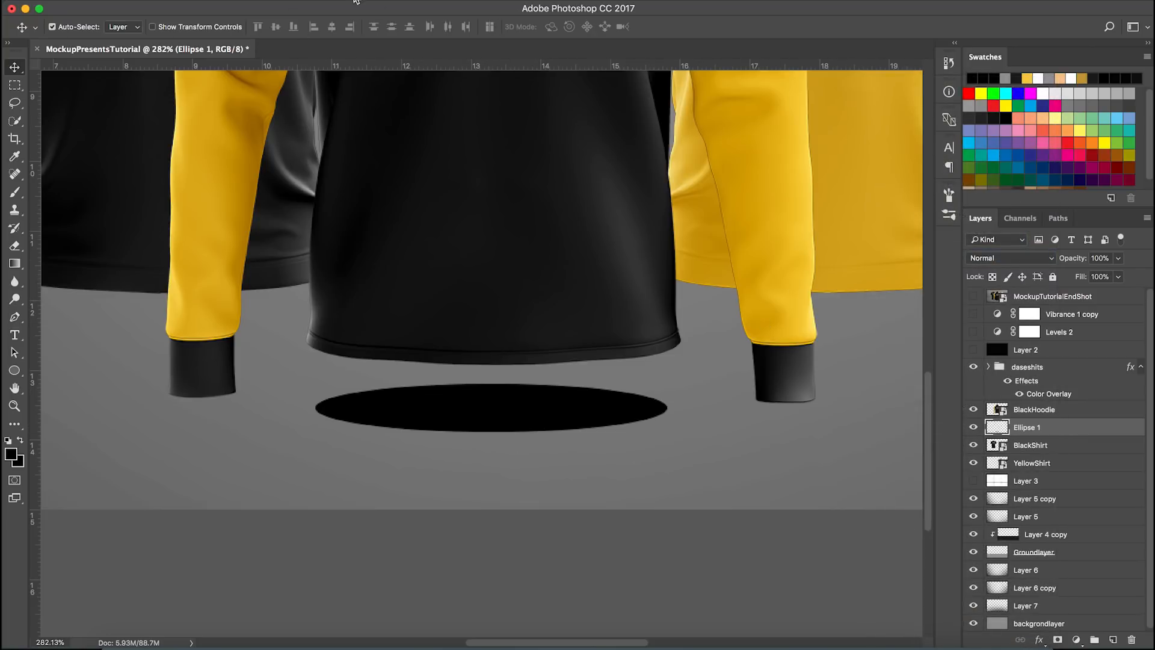
{"action": "left_click", "coordinate": [354, 2]}
{"action": "mouse_move", "coordinate": [373, 157]}
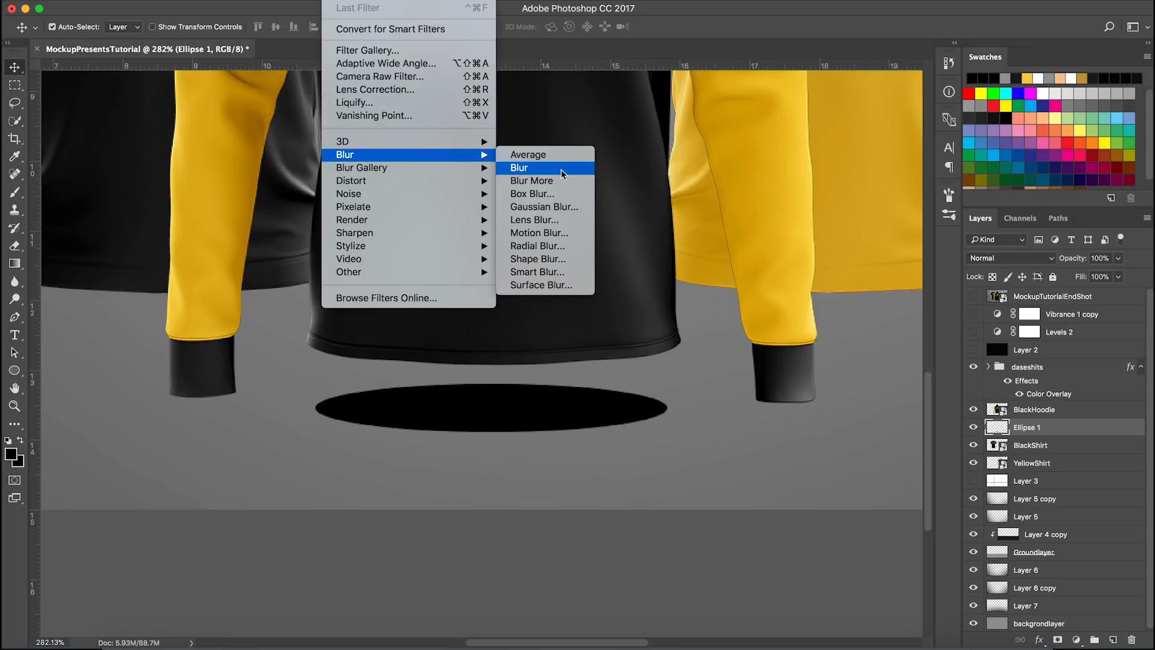
{"action": "left_click", "coordinate": [543, 206]}
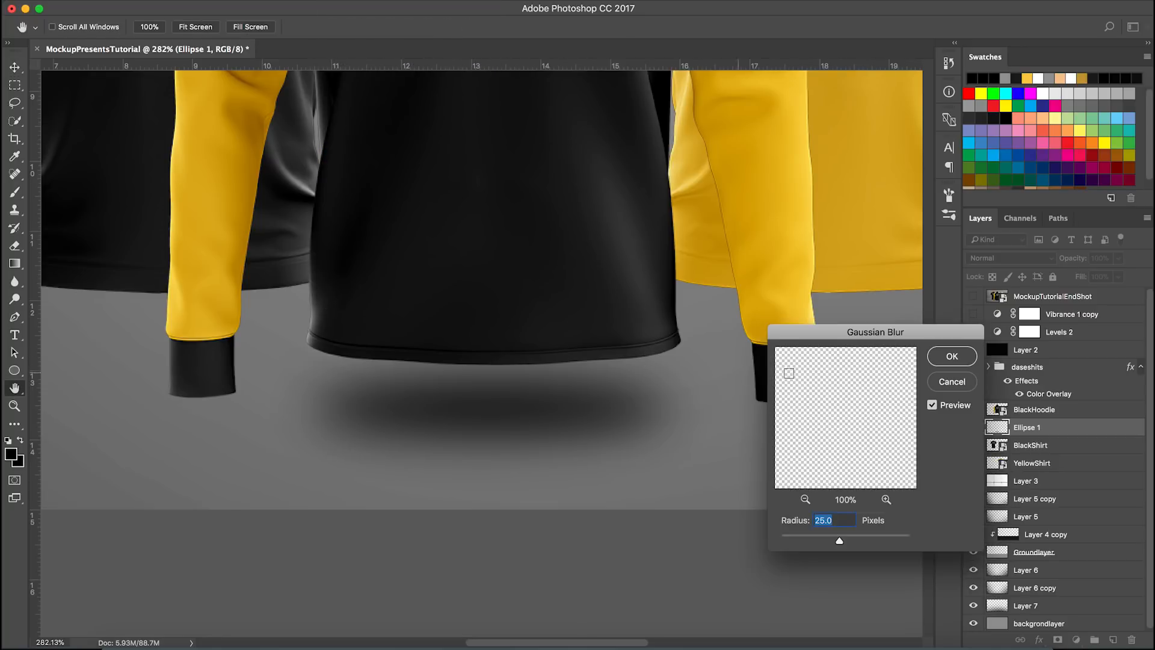
{"action": "left_click", "coordinate": [952, 357]}
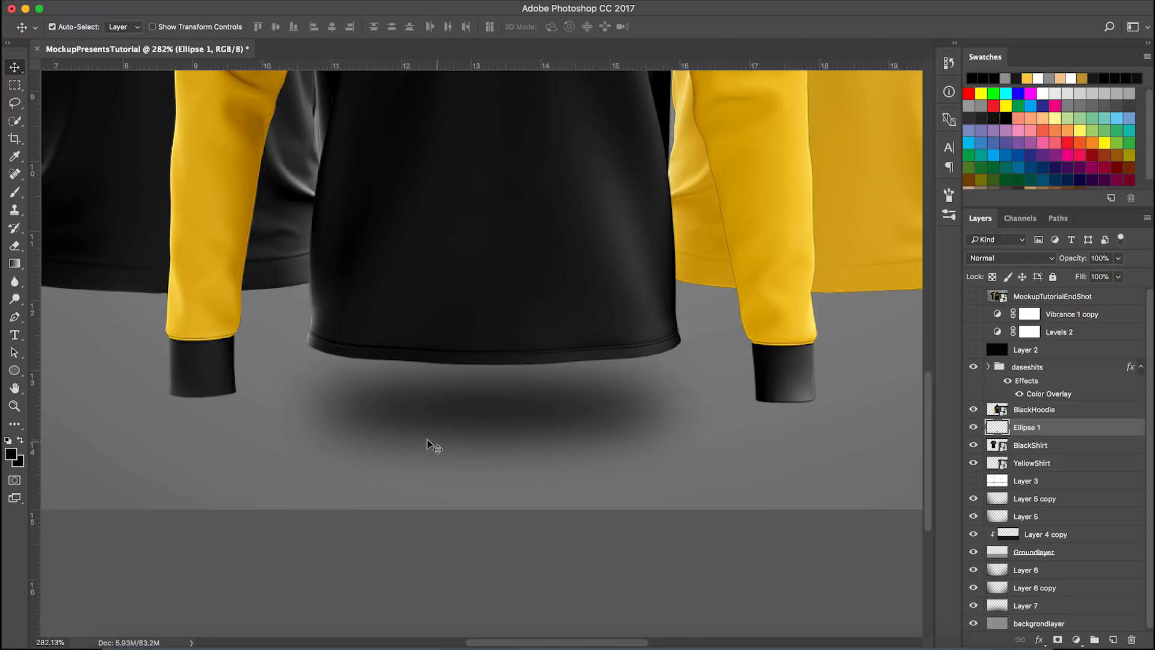
Step: Nudge the blurred ellipse upward so it partly tucks behind the hoodie's hem
{"action": "scroll", "coordinate": [425, 439], "scroll_direction": "down", "scroll_amount": 10}
{"action": "scroll", "coordinate": [446, 448], "scroll_direction": "up", "scroll_amount": 7}
{"action": "key", "text": "shift+Up"}
{"action": "key", "text": "shift+Up"}
{"action": "key", "text": "shift+Up"}
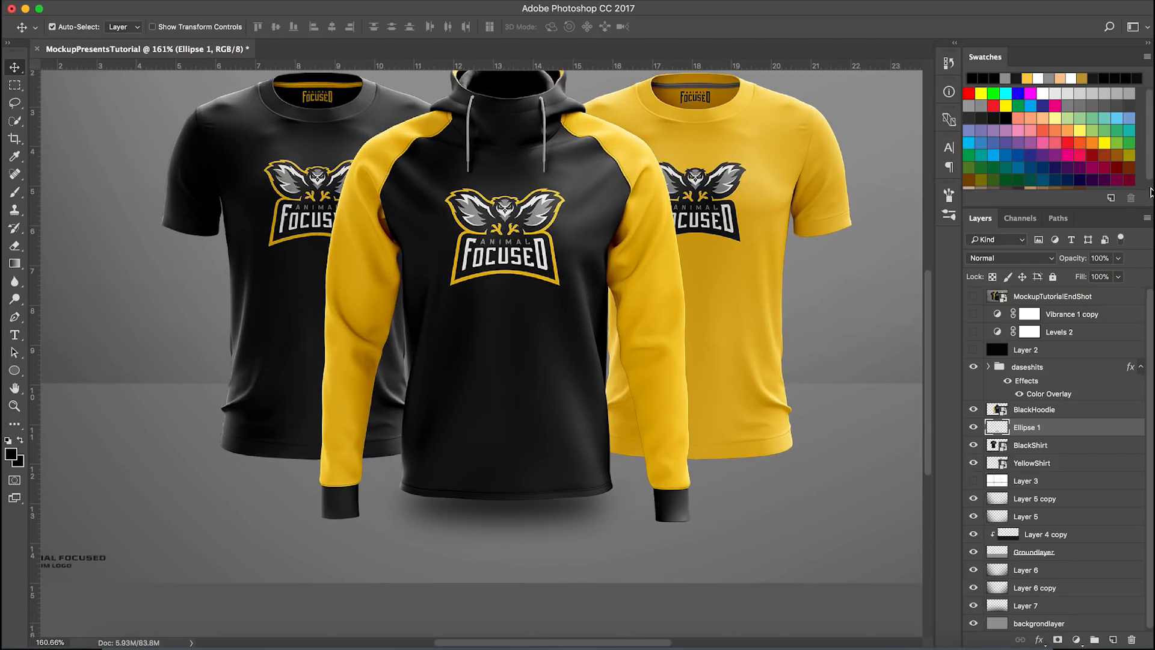
{"action": "key", "text": "shift+Down"}
{"action": "key", "text": "shift+Down"}
{"action": "key", "text": "shift+Up"}
{"action": "key", "text": "shift+Up"}
{"action": "scroll", "coordinate": [619, 533], "scroll_direction": "down", "scroll_amount": 6}
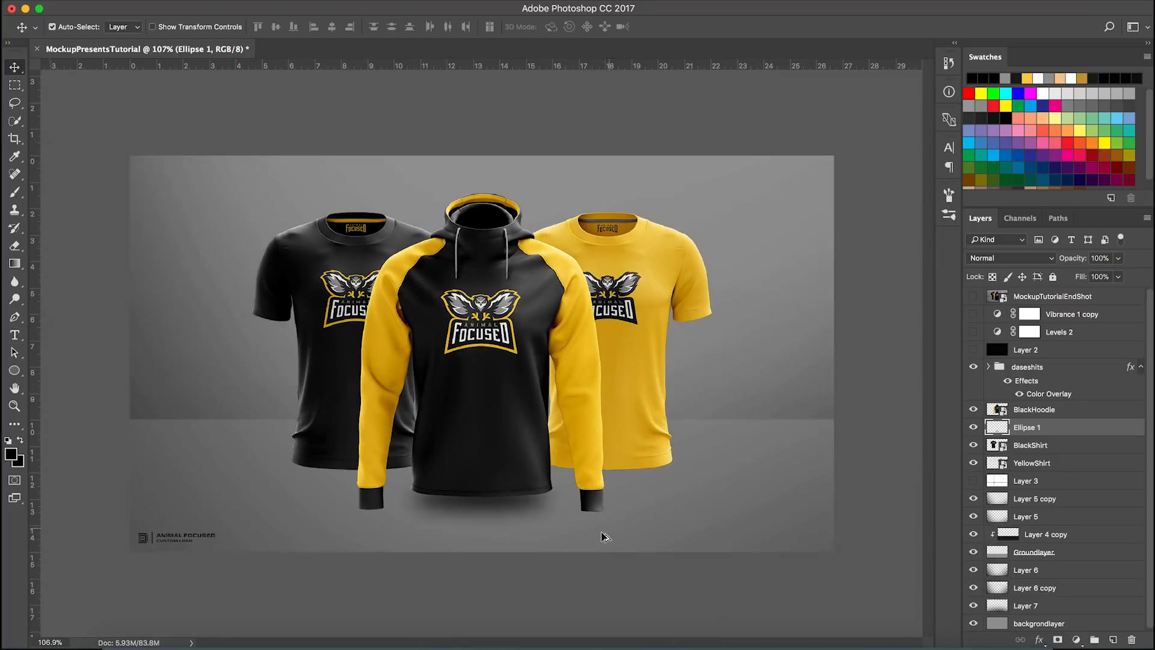
Step: Free-transform the blurred ellipse and lower it so it sits detached beneath the hoodie's hem
{"action": "scroll", "coordinate": [455, 553], "scroll_direction": "up", "scroll_amount": 4}
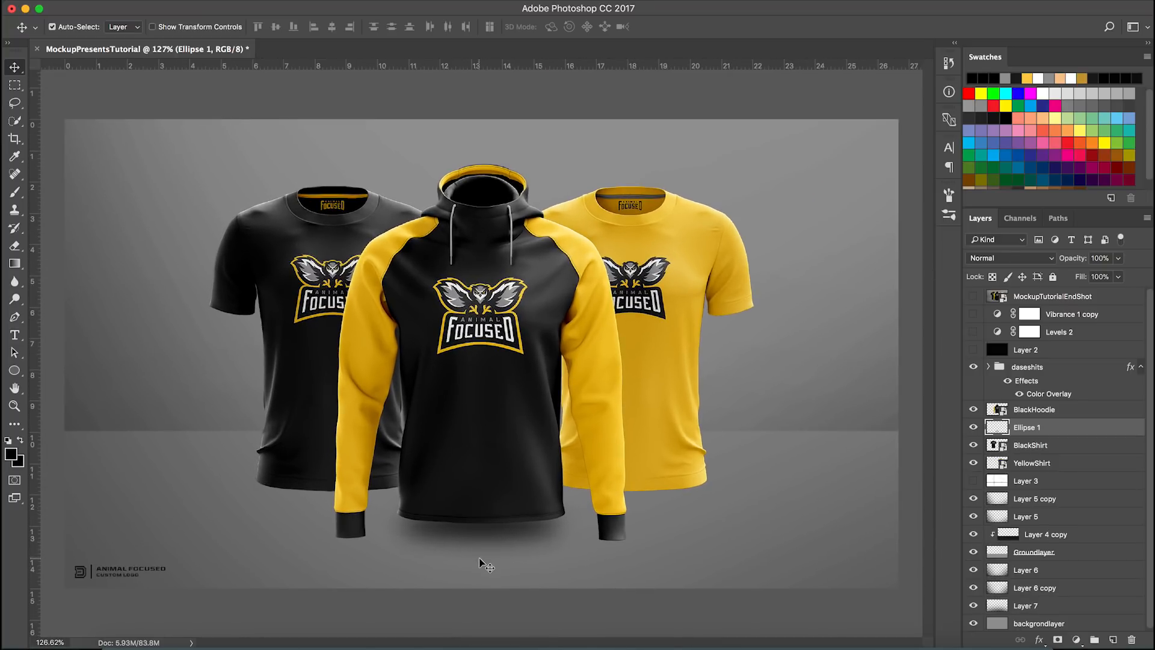
{"action": "key", "text": "super+t"}
{"action": "scroll", "coordinate": [492, 563], "scroll_direction": "up", "scroll_amount": 5}
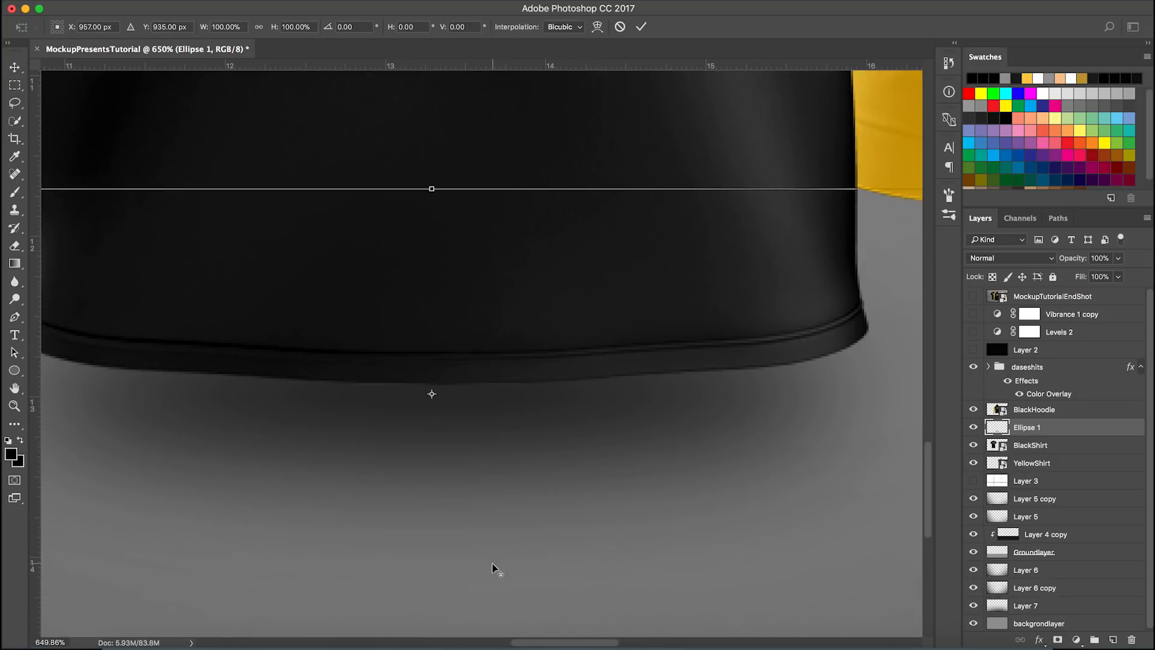
{"action": "left_click_drag", "start_coordinate": [441, 269], "coordinate": [441, 278]}
{"action": "key", "text": "Return"}
{"action": "scroll", "coordinate": [490, 270], "scroll_direction": "down", "scroll_amount": 2}
{"action": "scroll", "coordinate": [479, 274], "scroll_direction": "down", "scroll_amount": 3}
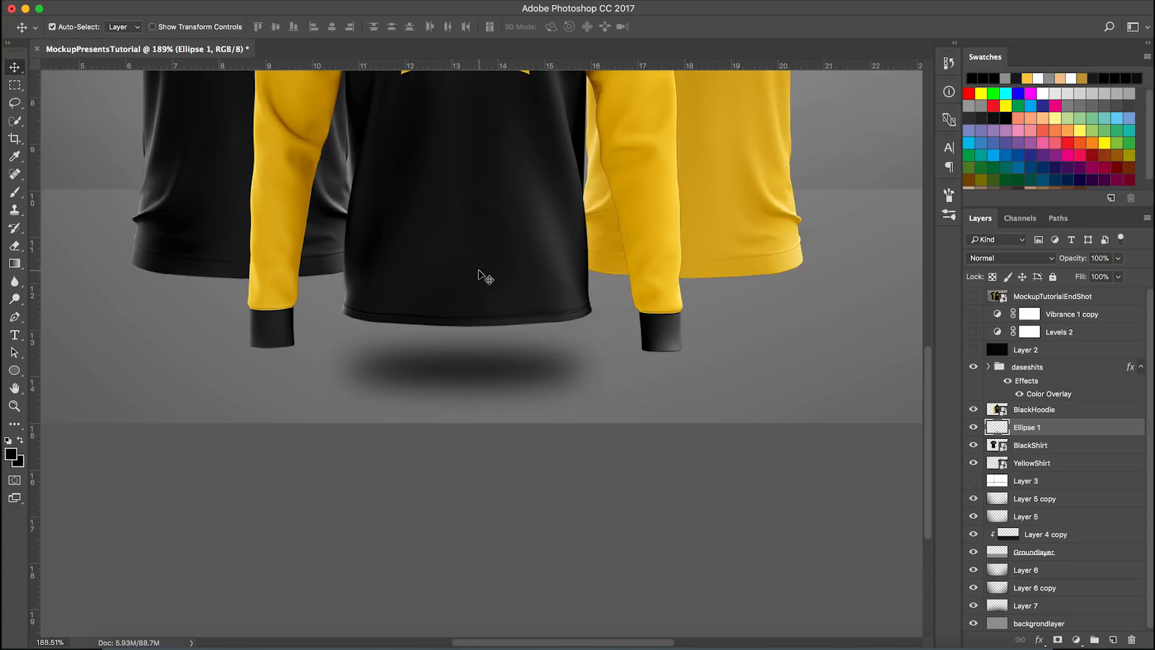
{"action": "key", "text": "ctrl+t"}
{"action": "mouse_move", "coordinate": [470, 319]}
{"action": "left_mouse_down"}
{"action": "mouse_move", "coordinate": [470, 297]}
{"action": "mouse_move", "coordinate": [468, 329]}
{"action": "left_mouse_up"}
{"action": "key", "text": "Return"}
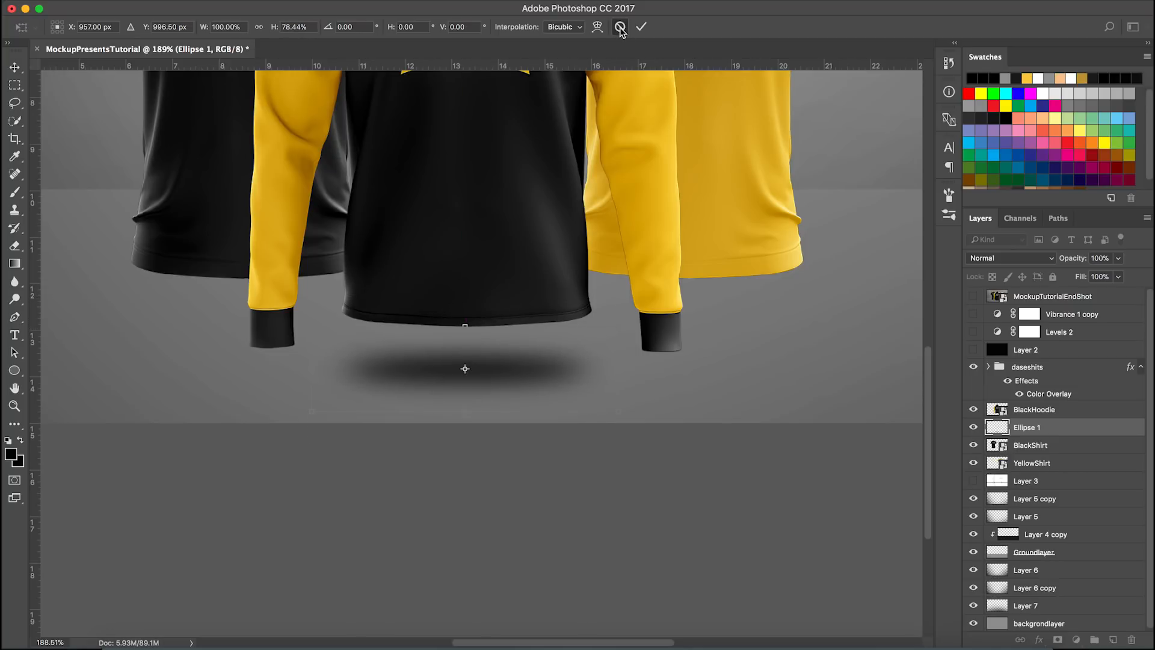
Step: Nudge the blurred ellipse upward in large increments until its upper part tucks behind the hoodie's hem
{"action": "key", "text": "shift+Up"}
{"action": "key", "text": "shift+Up"}
{"action": "key", "text": "shift+Up"}
{"action": "key", "text": "shift+Up"}
{"action": "key", "text": "shift+Up"}
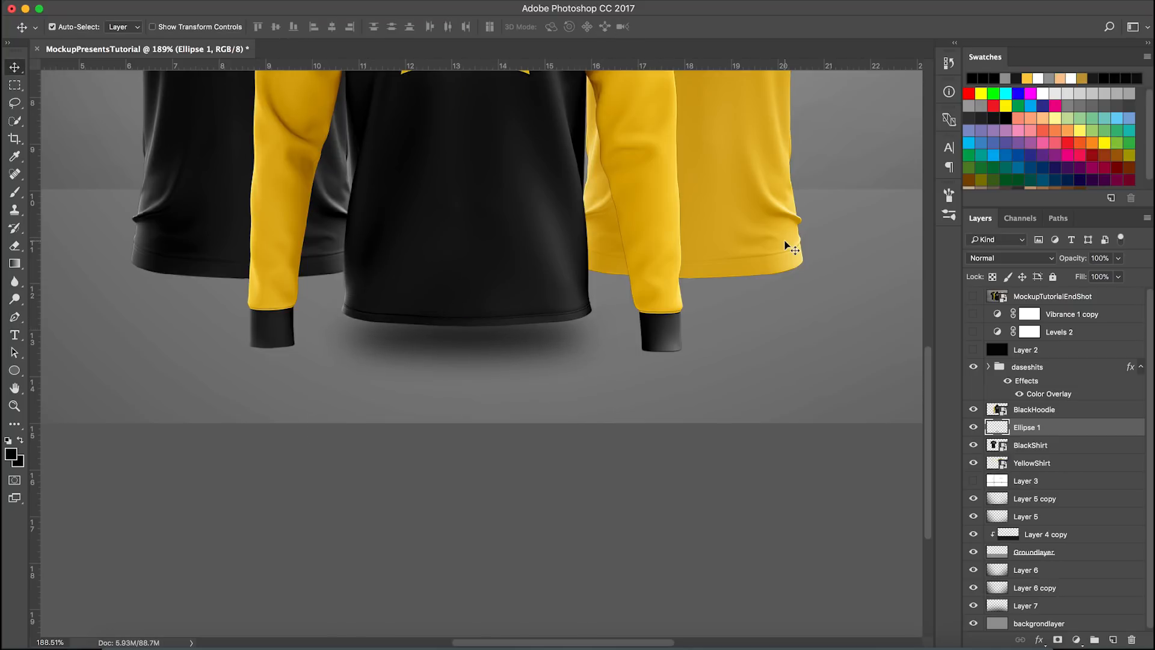
{"action": "key", "text": "shift+Down"}
{"action": "key", "text": "shift+Up"}
{"action": "key", "text": "shift+Up"}
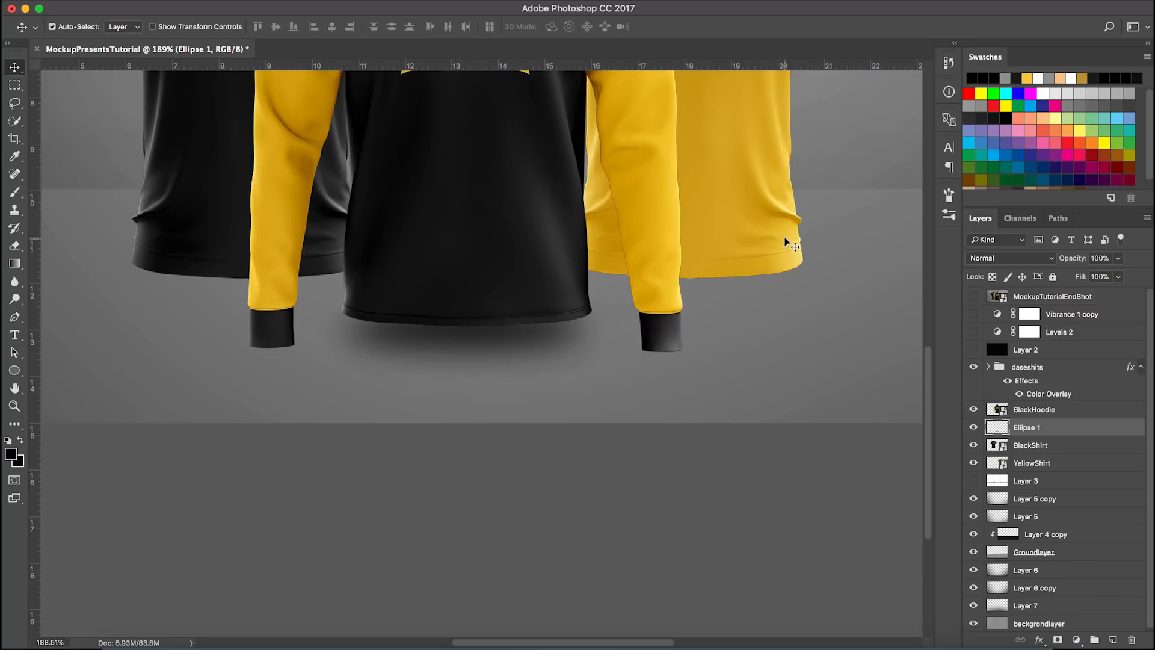
Step: Duplicate the blurred ellipse layer and move the copy beneath the cuff of the hoodie's left-hand sleeve in free transform
{"action": "scroll", "coordinate": [534, 410], "scroll_direction": "down", "scroll_amount": 8}
{"action": "scroll", "coordinate": [501, 471], "scroll_direction": "up", "scroll_amount": 7}
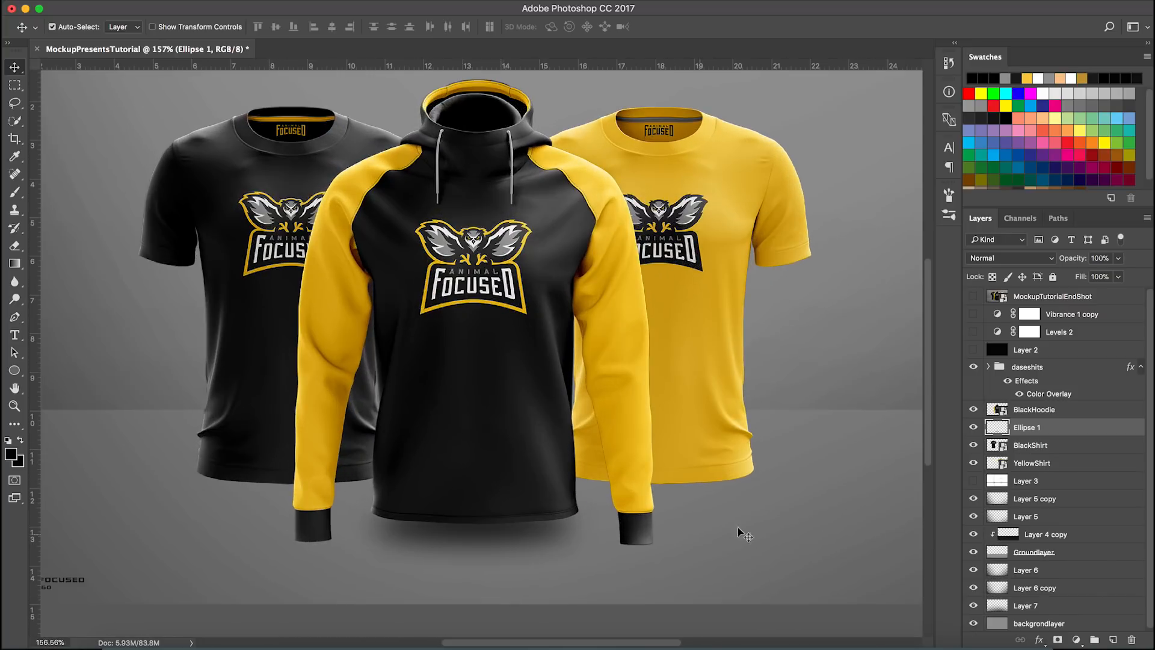
{"action": "key", "text": "super+j"}
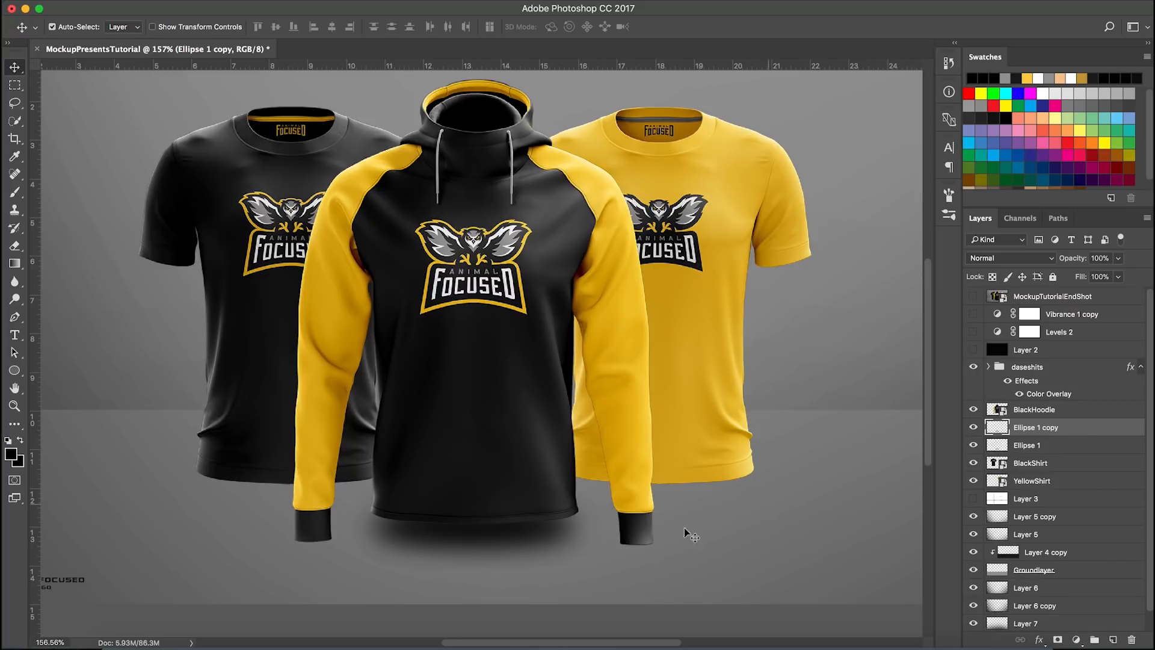
{"action": "scroll", "coordinate": [644, 557], "scroll_direction": "up", "scroll_amount": 6}
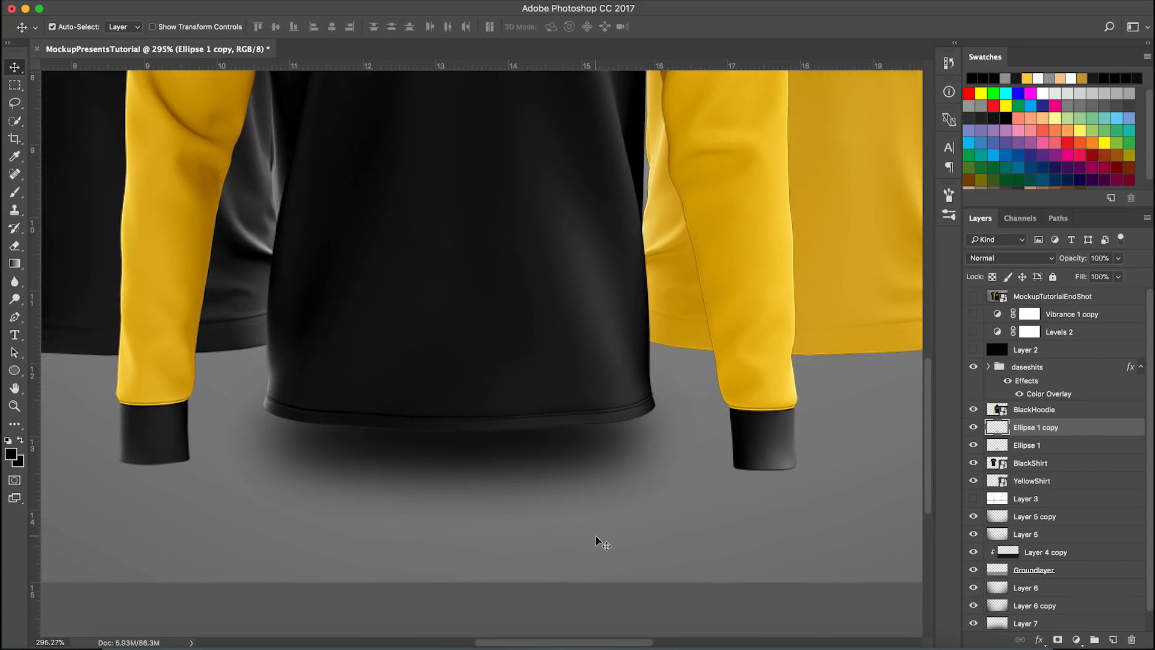
{"action": "key", "text": "super+t"}
{"action": "left_click_drag", "start_coordinate": [595, 458], "coordinate": [295, 504]}
Step: Scale the copied shadow down to roughly the width of the left-hand cuff and centre it just below the cuff
{"action": "scroll", "coordinate": [415, 490], "scroll_direction": "up", "scroll_amount": 3}
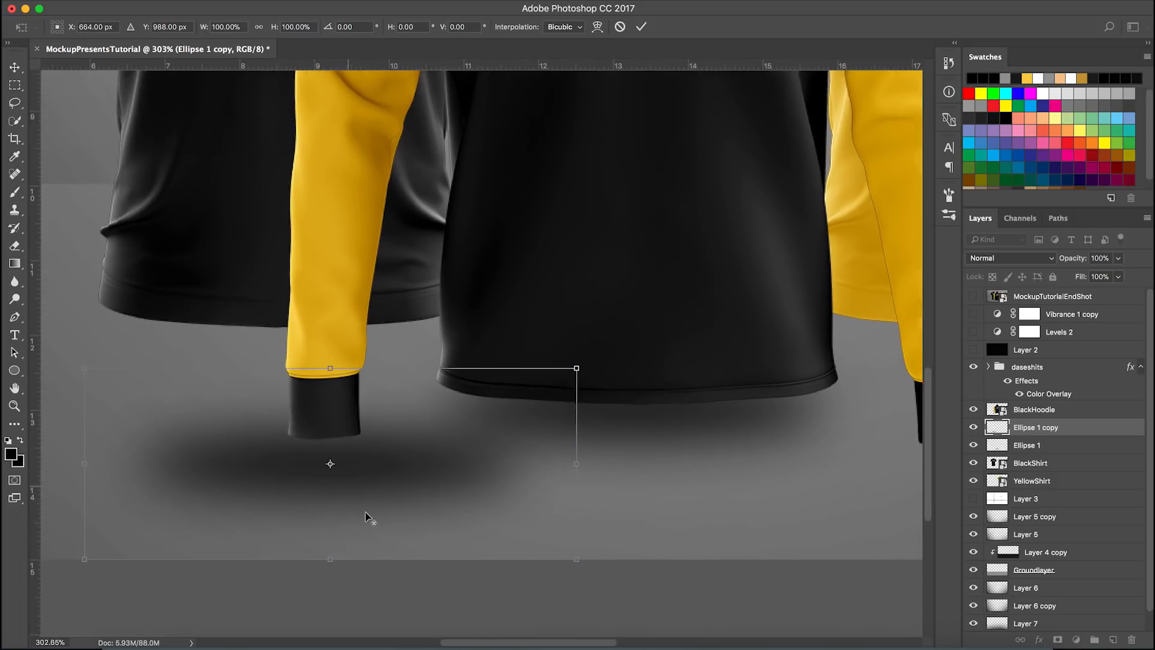
{"action": "left_click_drag", "start_coordinate": [618, 569], "coordinate": [405, 461]}
{"action": "left_click_drag", "start_coordinate": [324, 485], "coordinate": [325, 481]}
{"action": "scroll", "coordinate": [326, 481], "scroll_direction": "up", "scroll_amount": 2}
{"action": "scroll", "coordinate": [325, 481], "scroll_direction": "up", "scroll_amount": 1}
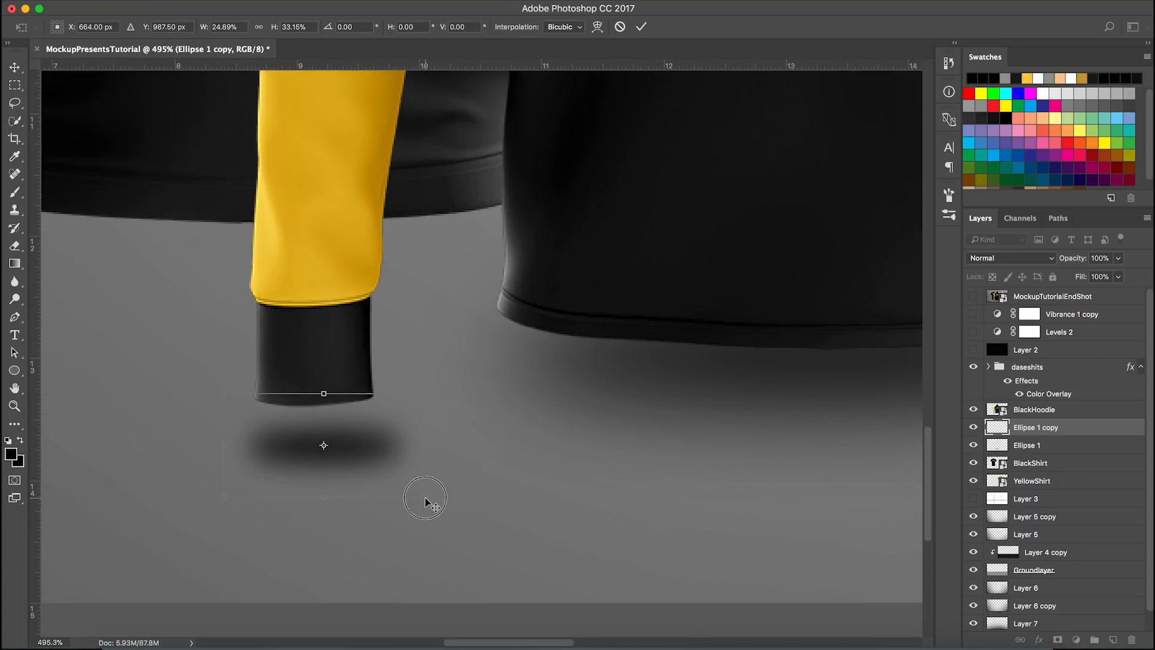
{"action": "left_click_drag", "start_coordinate": [426, 502], "coordinate": [396, 490]}
{"action": "key", "text": "Return"}
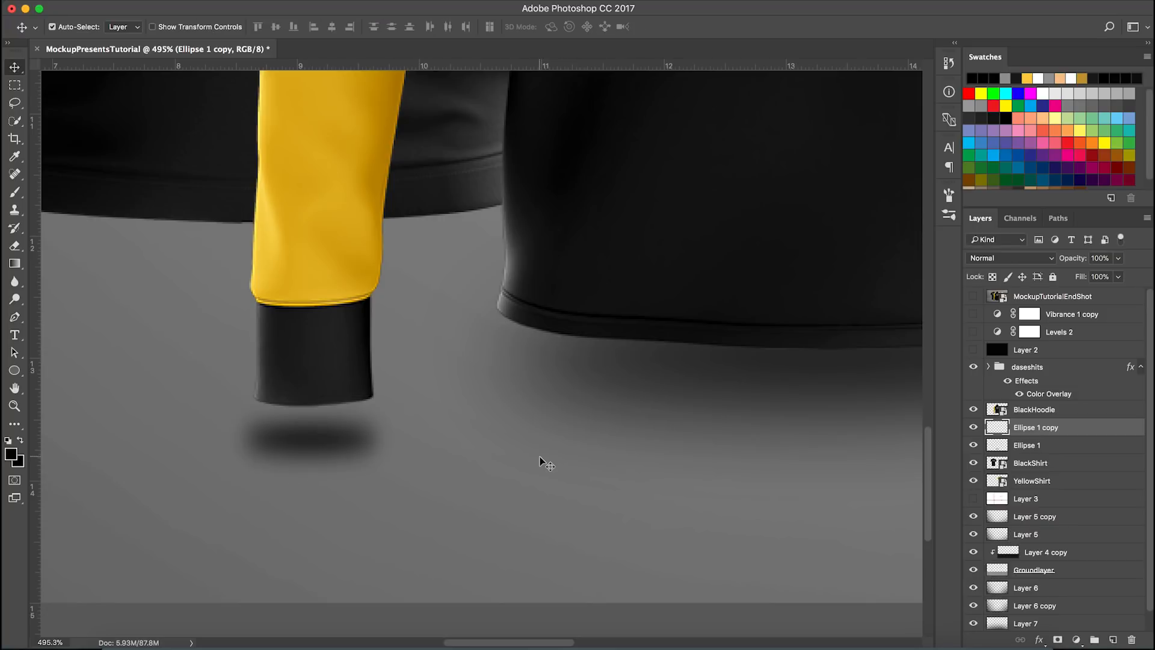
Step: Move the blurred ellipse shadow up to just beneath the left sleeve cuff and scale it down slightly
{"action": "key", "text": "shift+Up"}
{"action": "key", "text": "ctrl+t"}
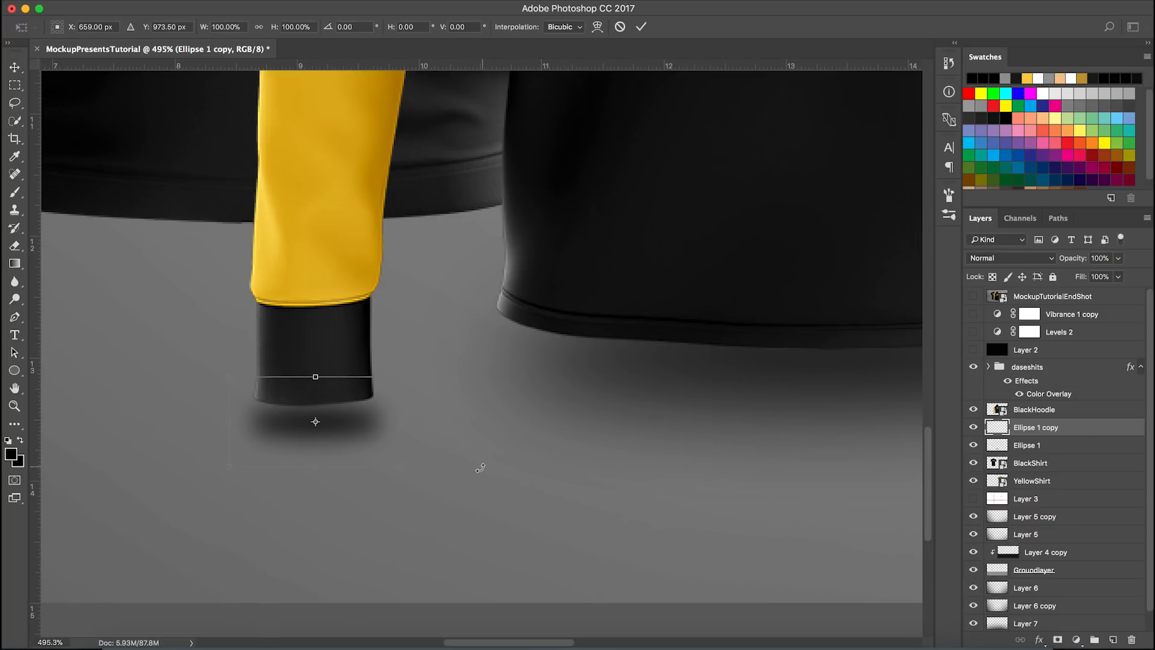
{"action": "scroll", "coordinate": [403, 474], "scroll_direction": "up", "scroll_amount": 2}
{"action": "left_click_drag", "start_coordinate": [407, 474], "coordinate": [392, 458]}
{"action": "key", "text": "Return"}
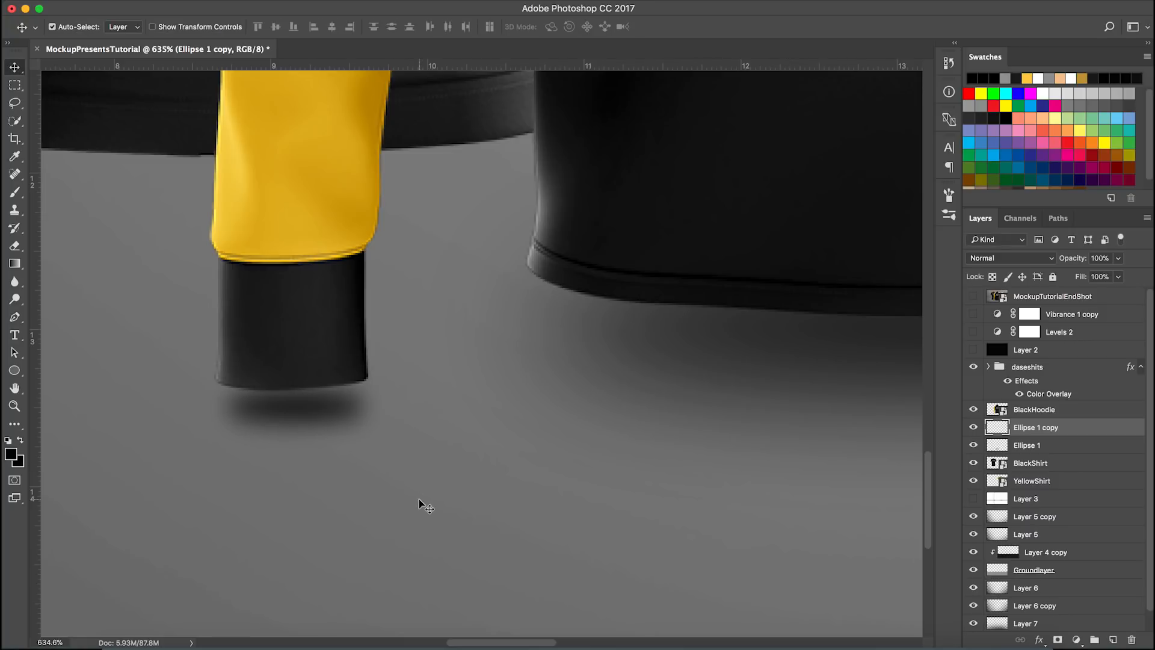
{"action": "scroll", "coordinate": [354, 495], "scroll_direction": "down", "scroll_amount": 10}
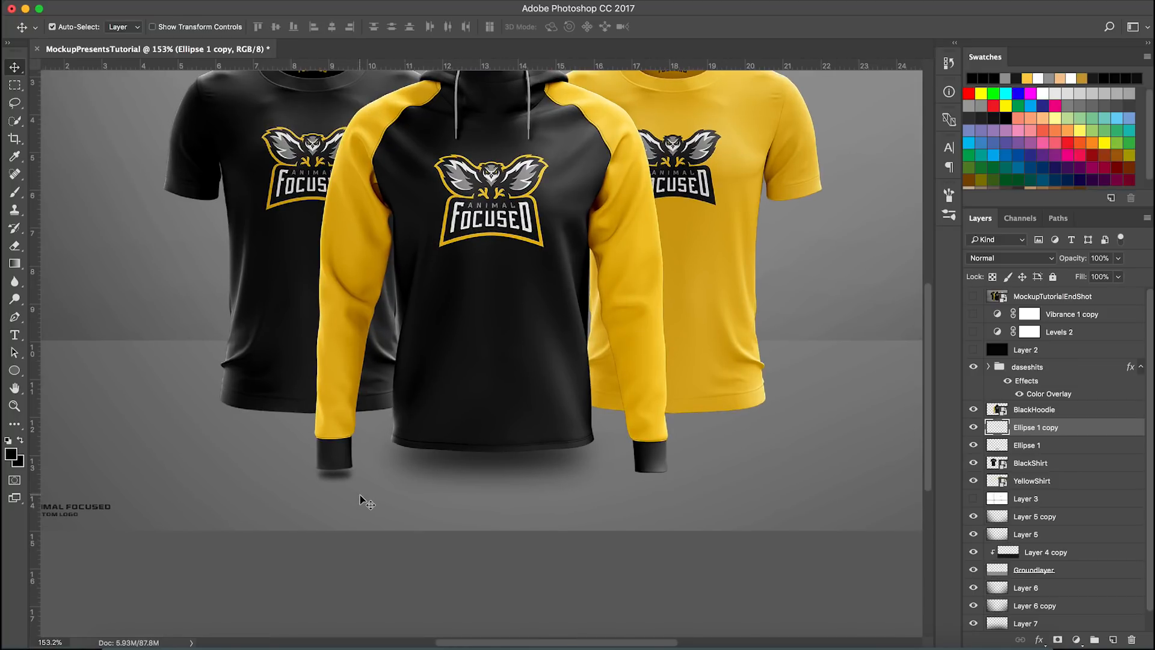
Step: Stretch the left cuff shadow slightly taller and nudge it up closer to the cuff's bottom edge
{"action": "key", "text": "ctrl+t"}
{"action": "scroll", "coordinate": [351, 493], "scroll_direction": "up", "scroll_amount": 10}
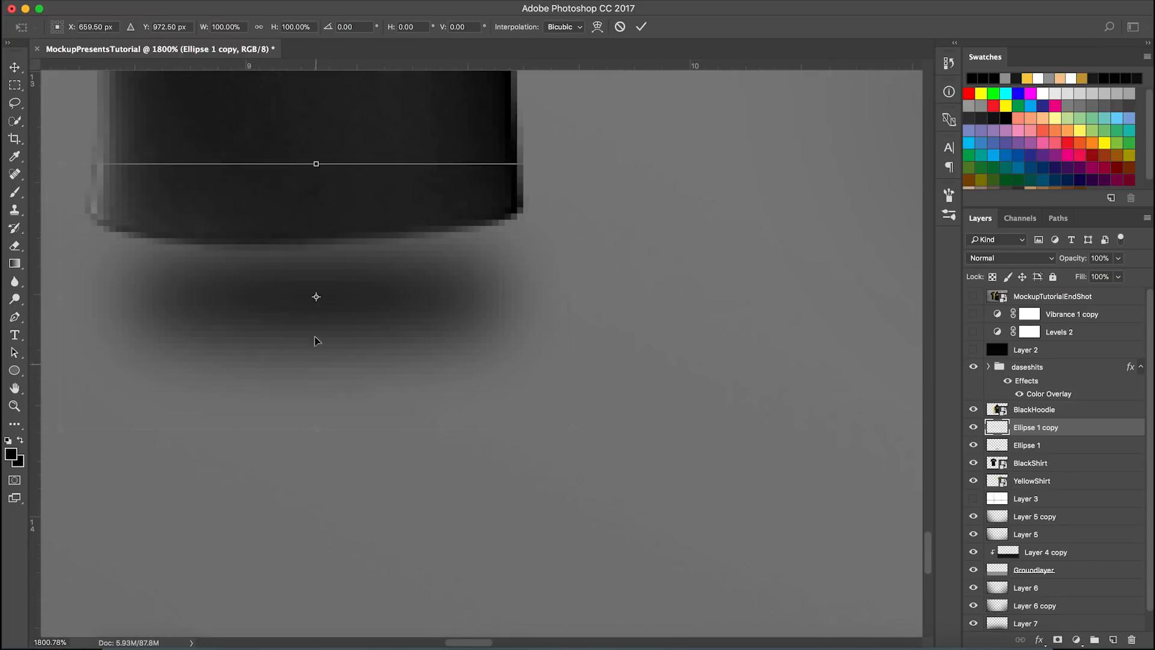
{"action": "left_click_drag", "start_coordinate": [316, 163], "coordinate": [316, 139]}
{"action": "left_click", "coordinate": [642, 28]}
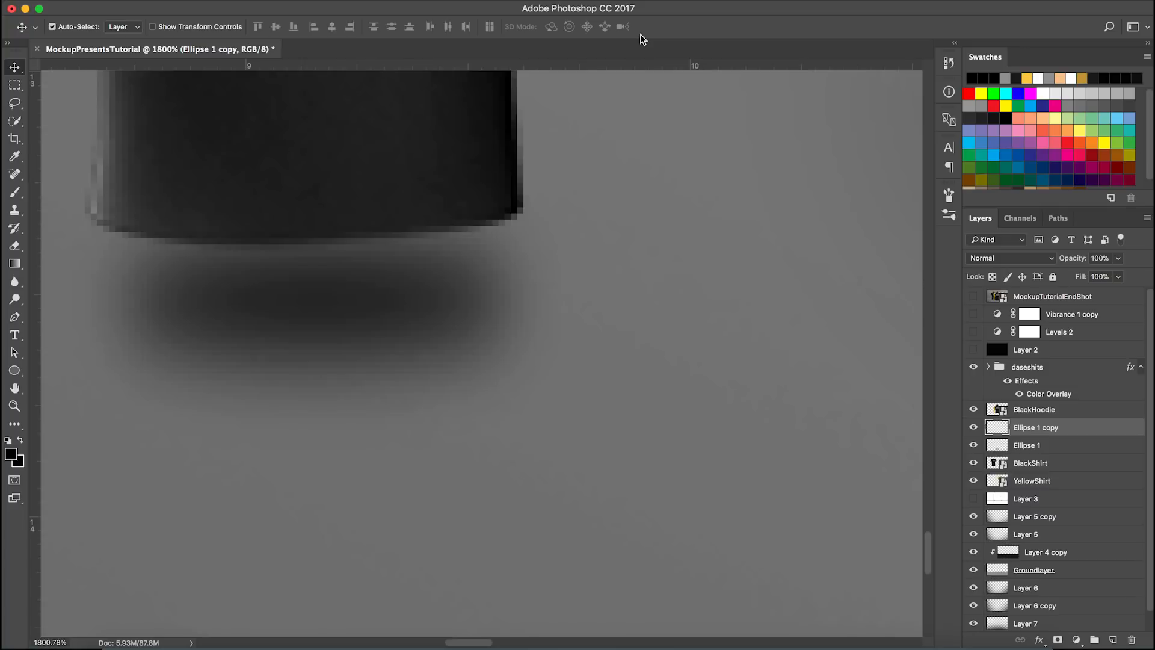
{"action": "key", "text": "shift+Up"}
{"action": "key", "text": "shift+Down"}
{"action": "key", "text": "Up"}
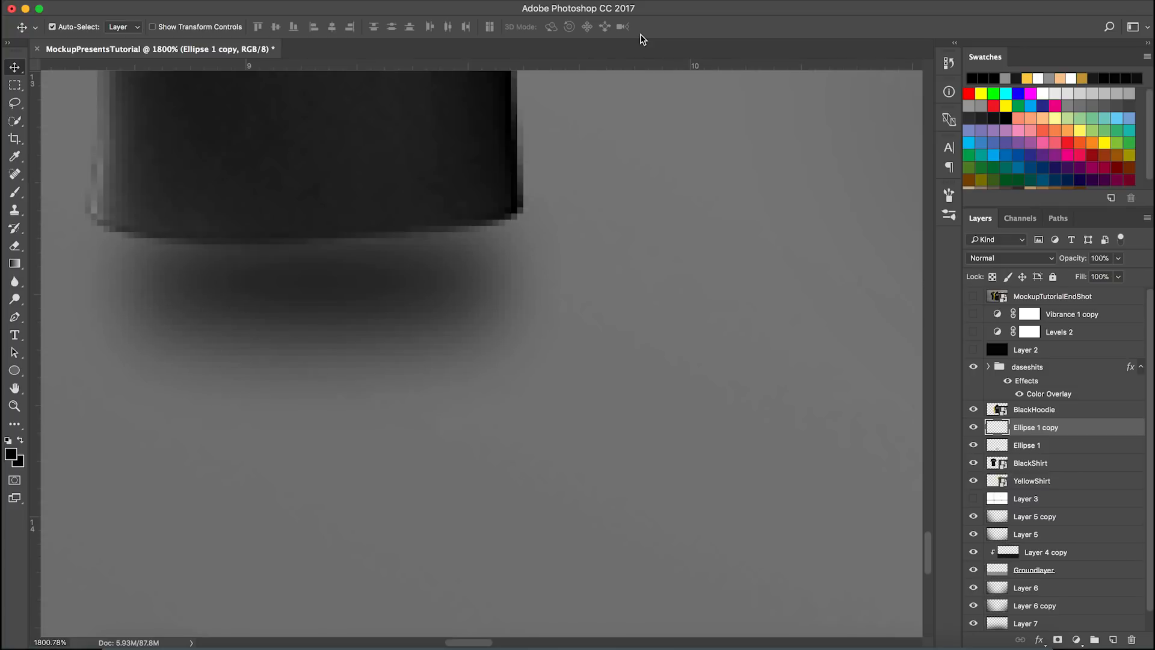
Step: Set the opacity of the Ellipse 1 copy shadow layer to 35% and duplicate the layer
{"action": "scroll", "coordinate": [261, 577], "scroll_direction": "down", "scroll_amount": 15}
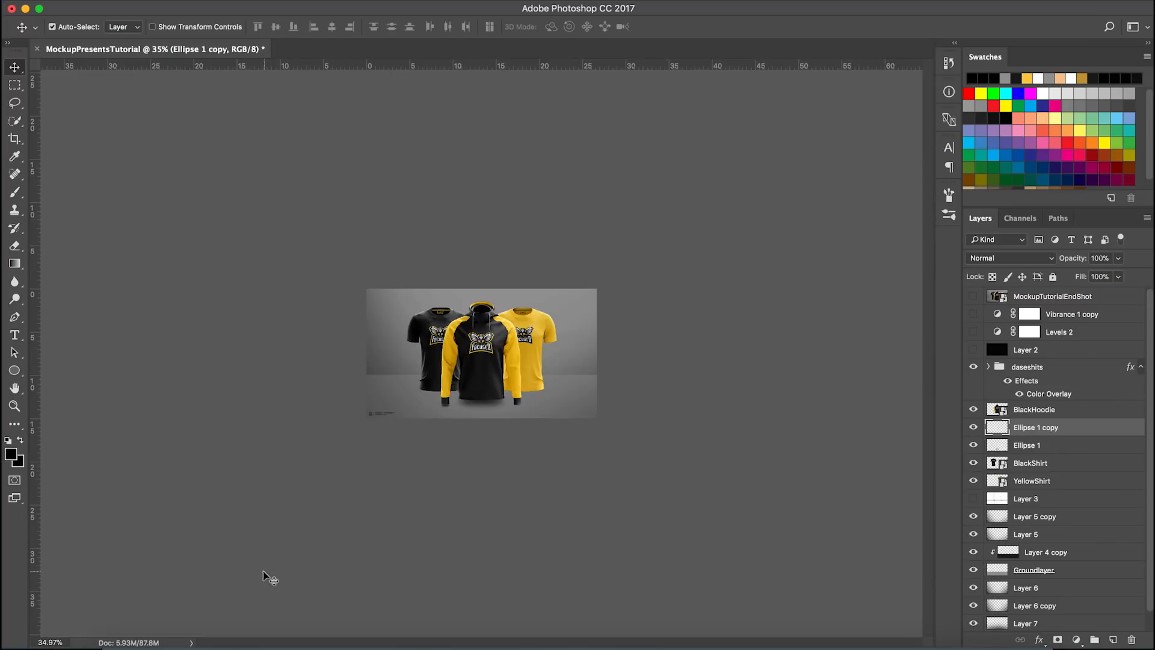
{"action": "scroll", "coordinate": [434, 432], "scroll_direction": "up", "scroll_amount": 6}
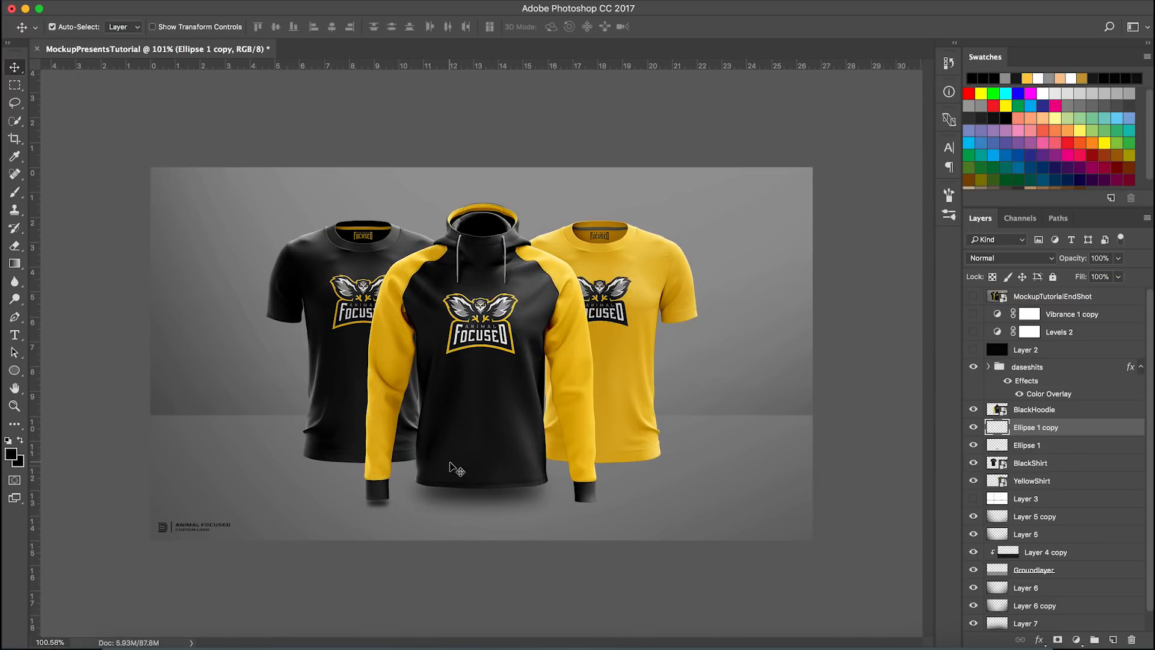
{"action": "scroll", "coordinate": [390, 554], "scroll_direction": "up", "scroll_amount": 3}
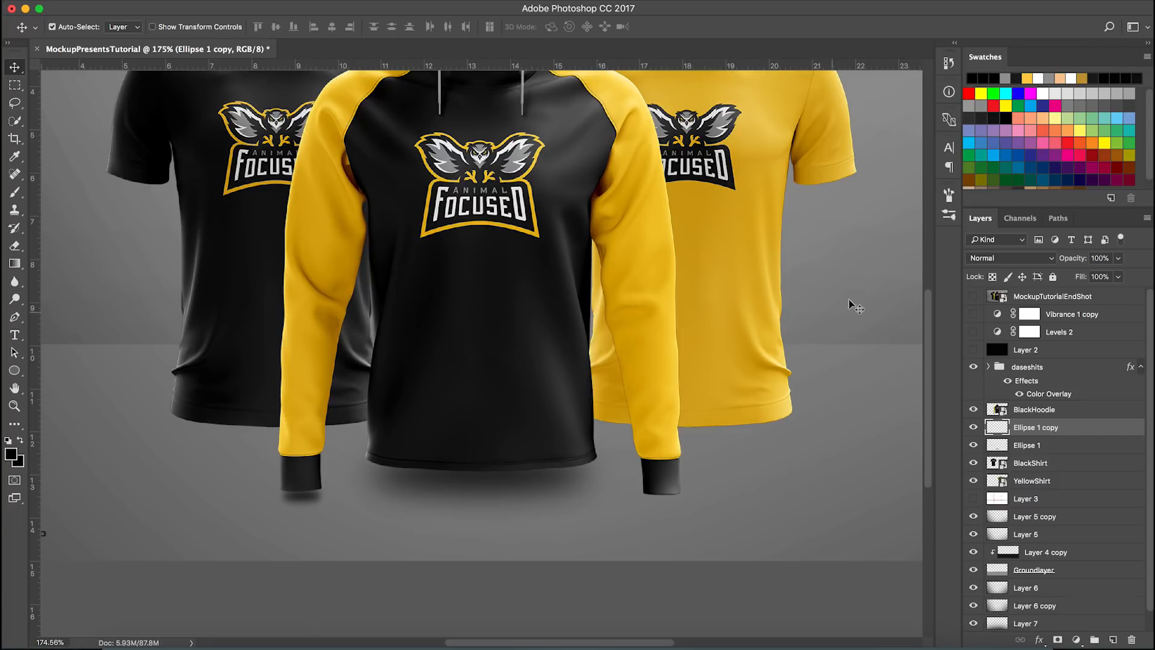
{"action": "type", "text": "15"}
{"action": "key", "text": "Return"}
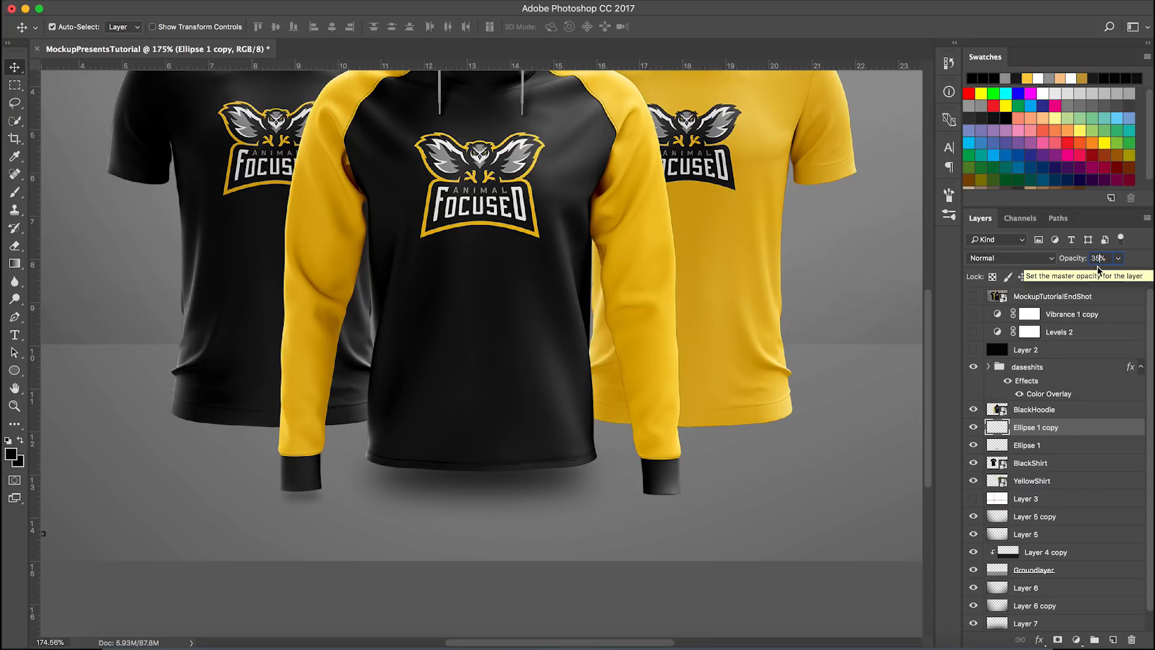
{"action": "mouse_move", "coordinate": [1075, 435]}
{"action": "left_mouse_down", "text": "alt"}
{"action": "mouse_move", "coordinate": [1095, 421]}
{"action": "mouse_move", "coordinate": [1083, 427]}
{"action": "left_mouse_up", "text": "alt"}
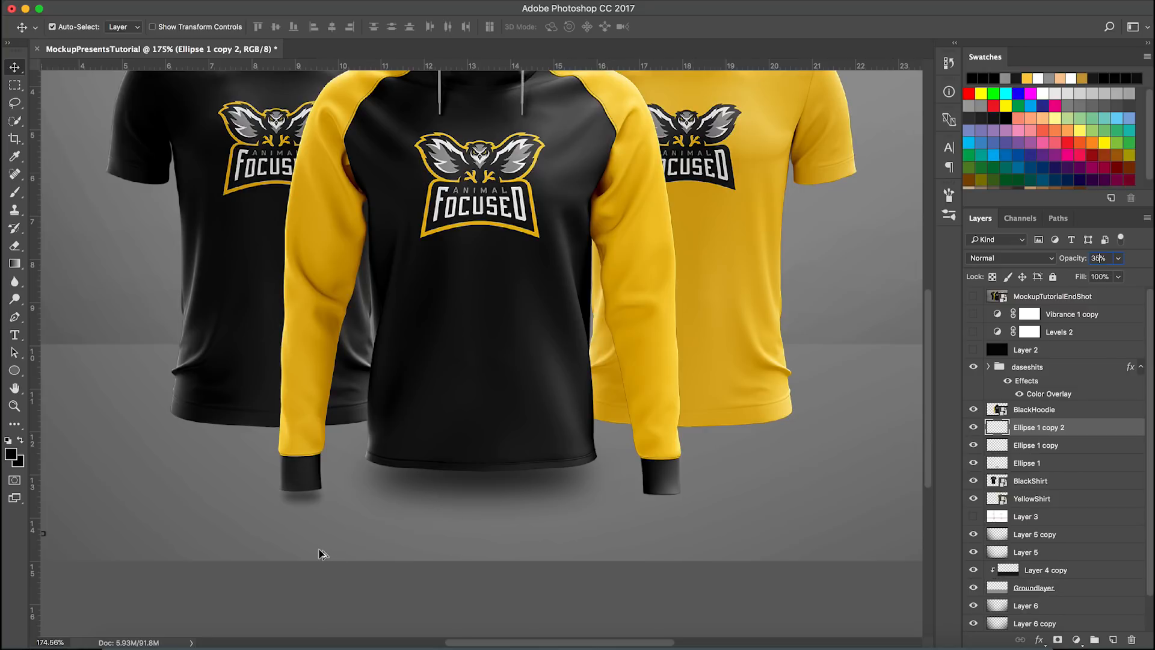
Step: Scale the duplicated cuff shadow down to about 60% around its centre
{"action": "scroll", "coordinate": [320, 552], "scroll_direction": "up", "scroll_amount": 6}
{"action": "key", "text": "super+t"}
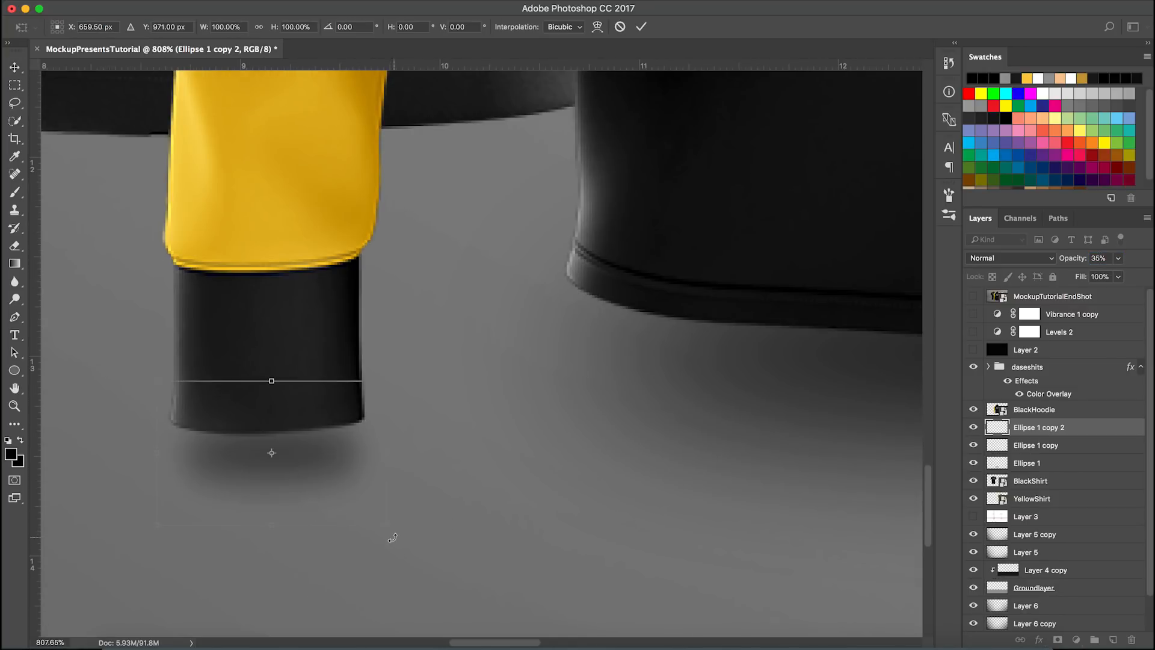
{"action": "left_click_drag", "start_coordinate": [387, 525], "coordinate": [346, 490], "text": "alt"}
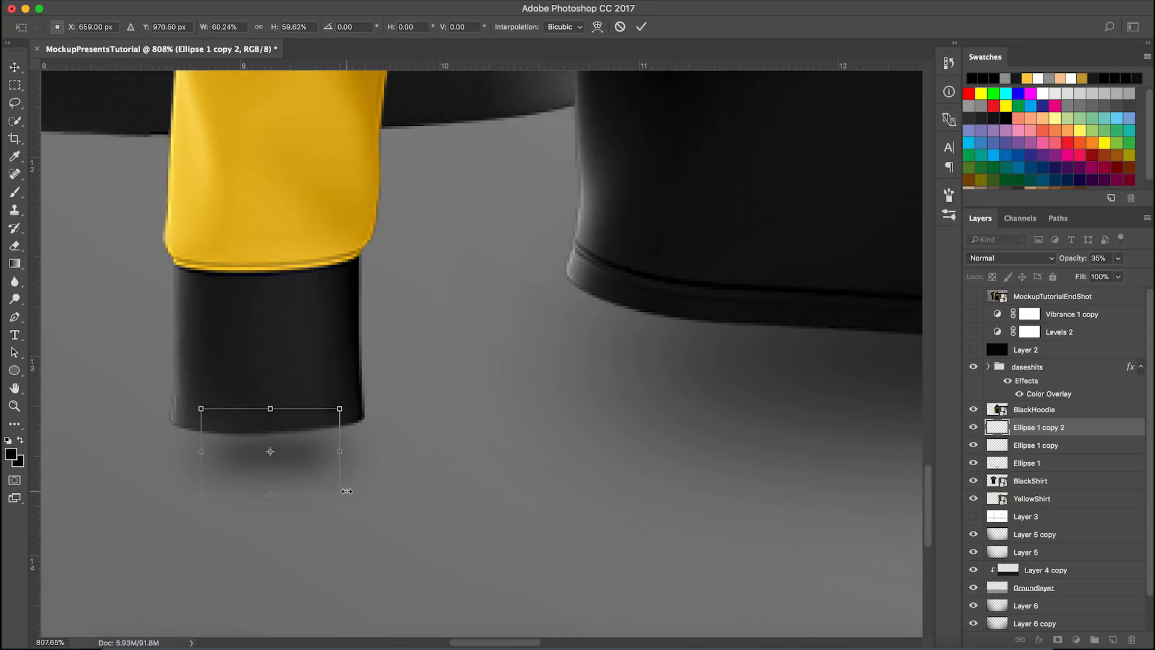
{"action": "key", "text": "Return"}
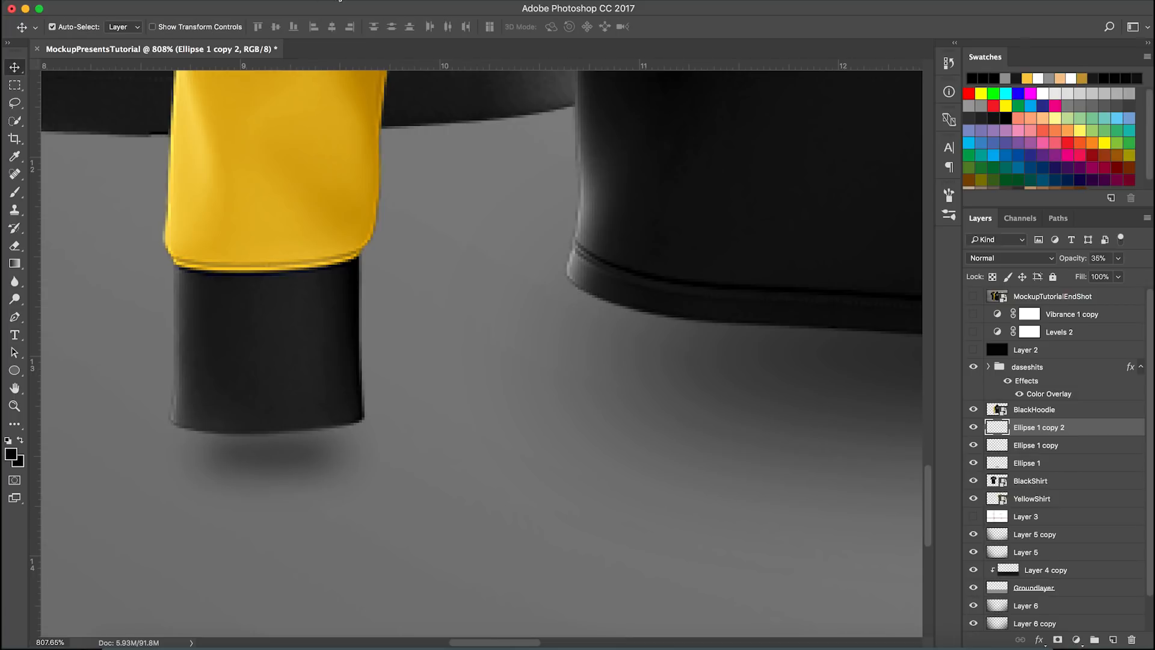
{"action": "left_click", "coordinate": [340, 1]}
{"action": "left_click", "coordinate": [354, 8]}
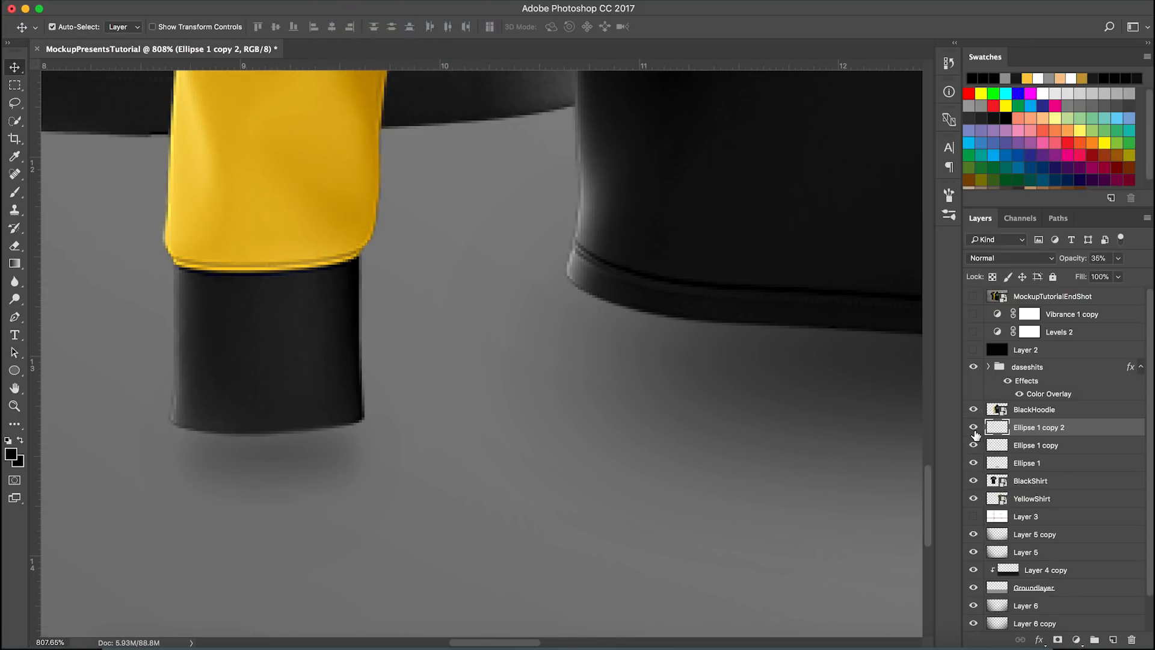
{"action": "key", "text": "super+z"}
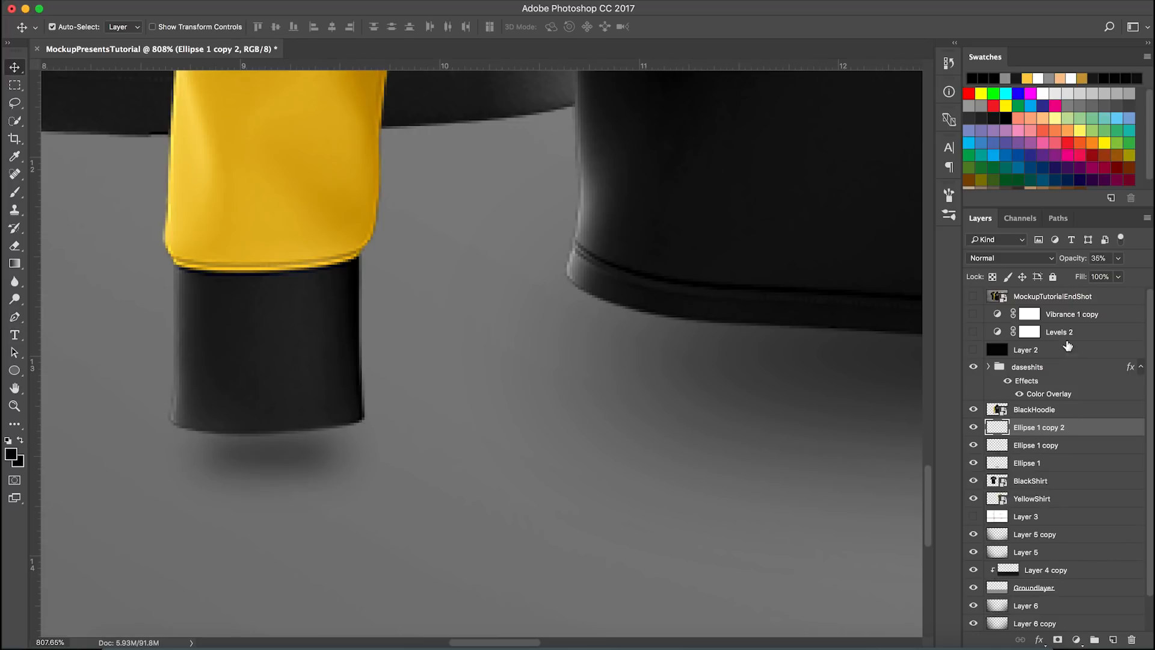
Step: Transform the smaller duplicated shadow so it sits slightly higher, tight against the left cuff's bottom edge
{"action": "key", "text": "super+t"}
{"action": "left_click_drag", "start_coordinate": [267, 508], "coordinate": [268, 503]}
{"action": "key", "text": "Return"}
{"action": "scroll", "coordinate": [438, 611], "scroll_direction": "down", "scroll_amount": 10}
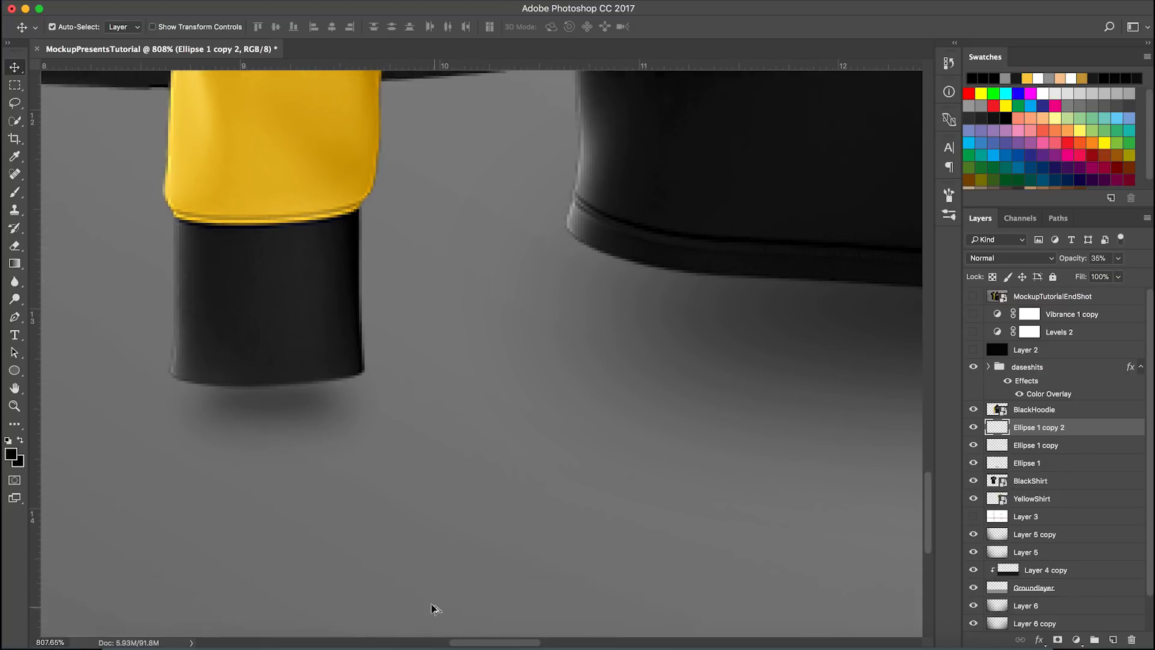
{"action": "scroll", "coordinate": [424, 545], "scroll_direction": "down", "scroll_amount": 2}
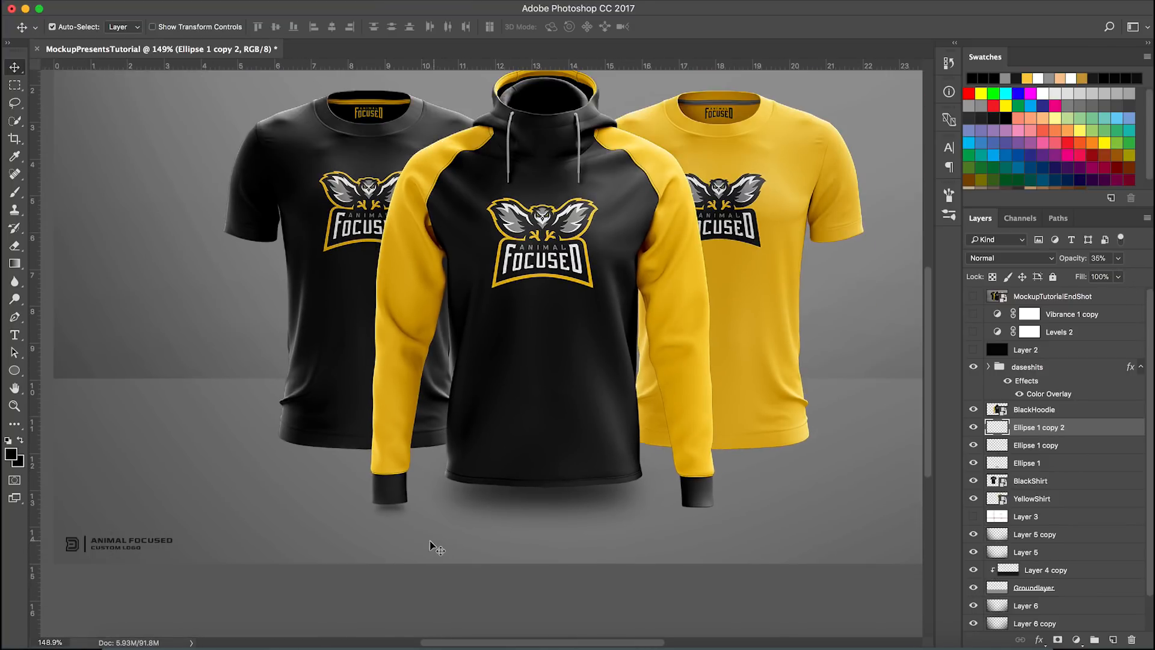
Step: Apply a Gaussian Blur with a 5-pixel radius to the smaller cuff shadow and compare the layer hidden and shown
{"action": "scroll", "coordinate": [393, 529], "scroll_direction": "up", "scroll_amount": 8}
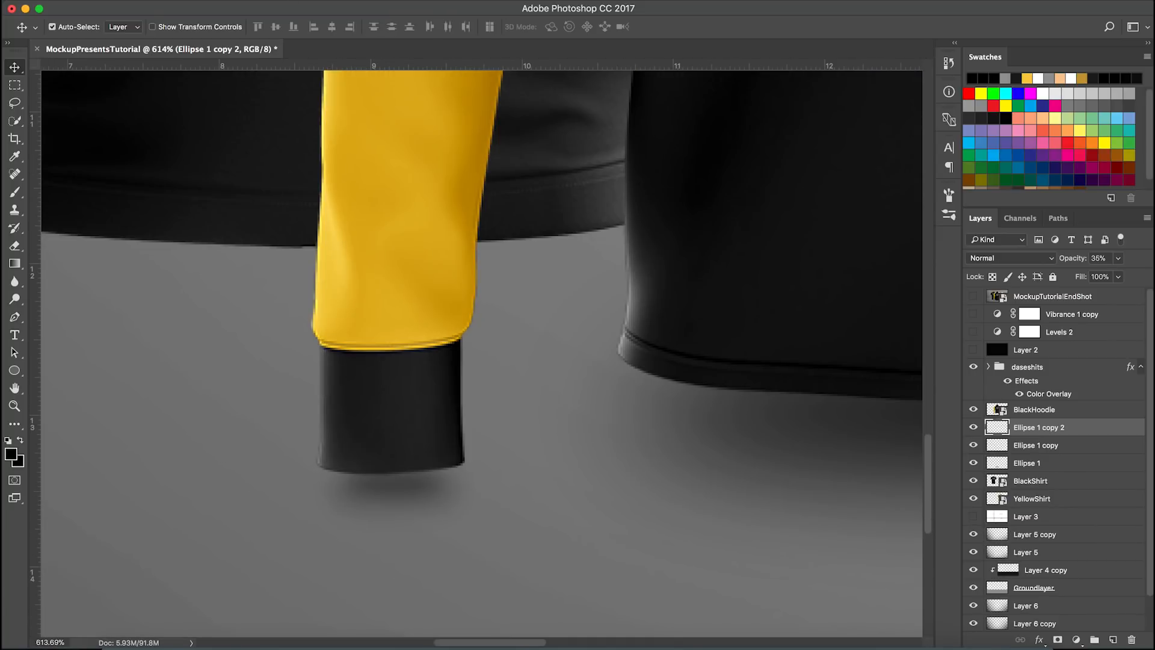
{"action": "left_click", "coordinate": [336, 0]}
{"action": "mouse_move", "coordinate": [414, 156]}
{"action": "left_click", "coordinate": [586, 208]}
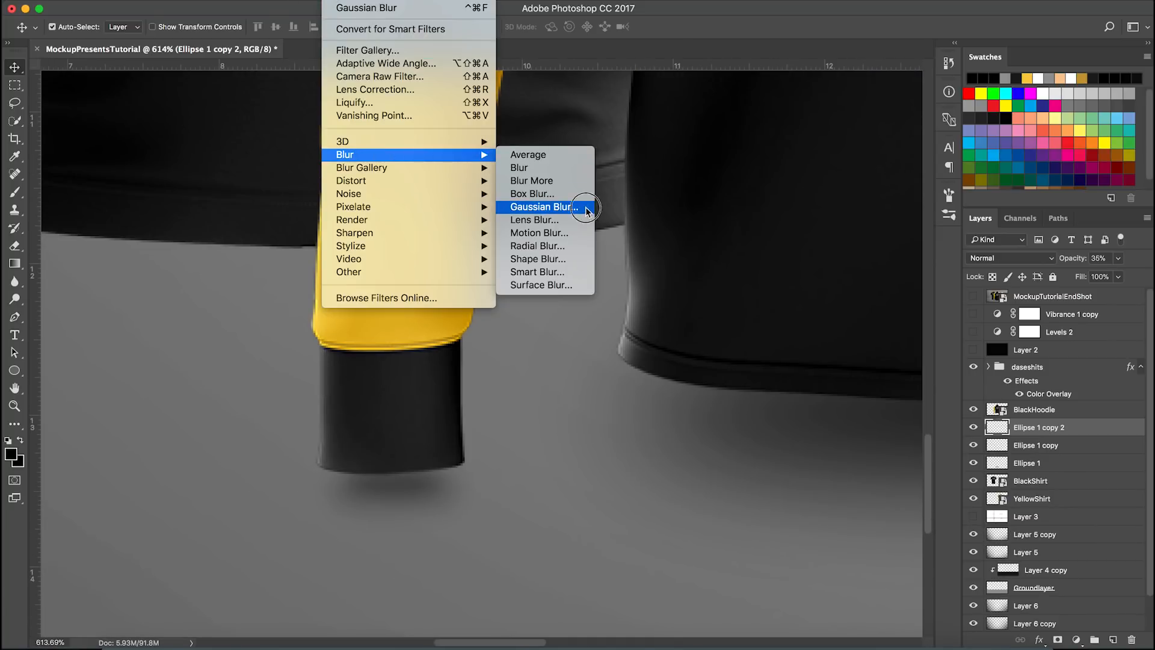
{"action": "type", "text": "5"}
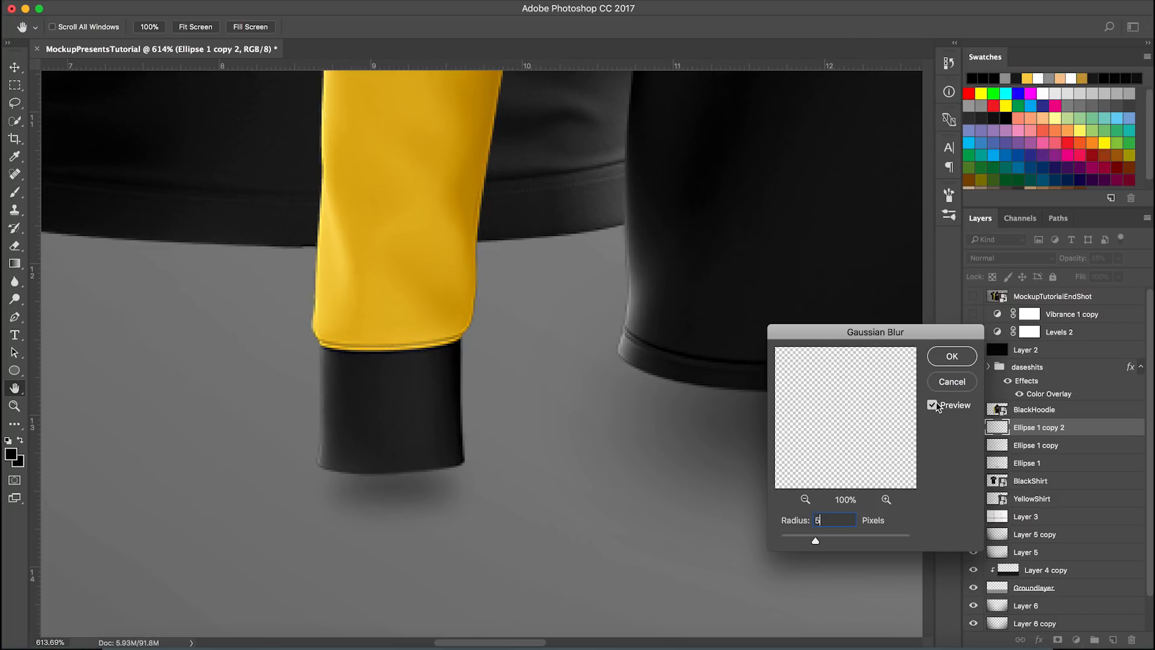
{"action": "left_click", "coordinate": [952, 356]}
{"action": "left_click", "coordinate": [971, 429]}
{"action": "left_click", "coordinate": [971, 429]}
{"action": "scroll", "coordinate": [498, 507], "scroll_direction": "down", "scroll_amount": 4}
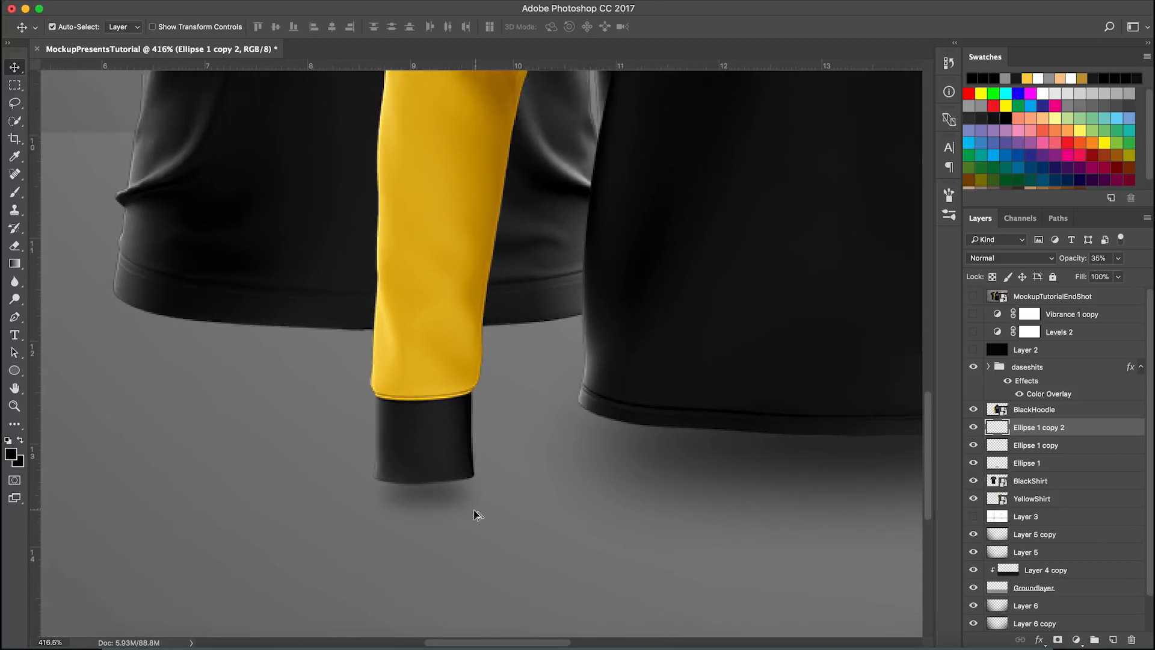
{"action": "scroll", "coordinate": [475, 514], "scroll_direction": "down", "scroll_amount": 6}
{"action": "scroll", "coordinate": [473, 513], "scroll_direction": "up", "scroll_amount": 3}
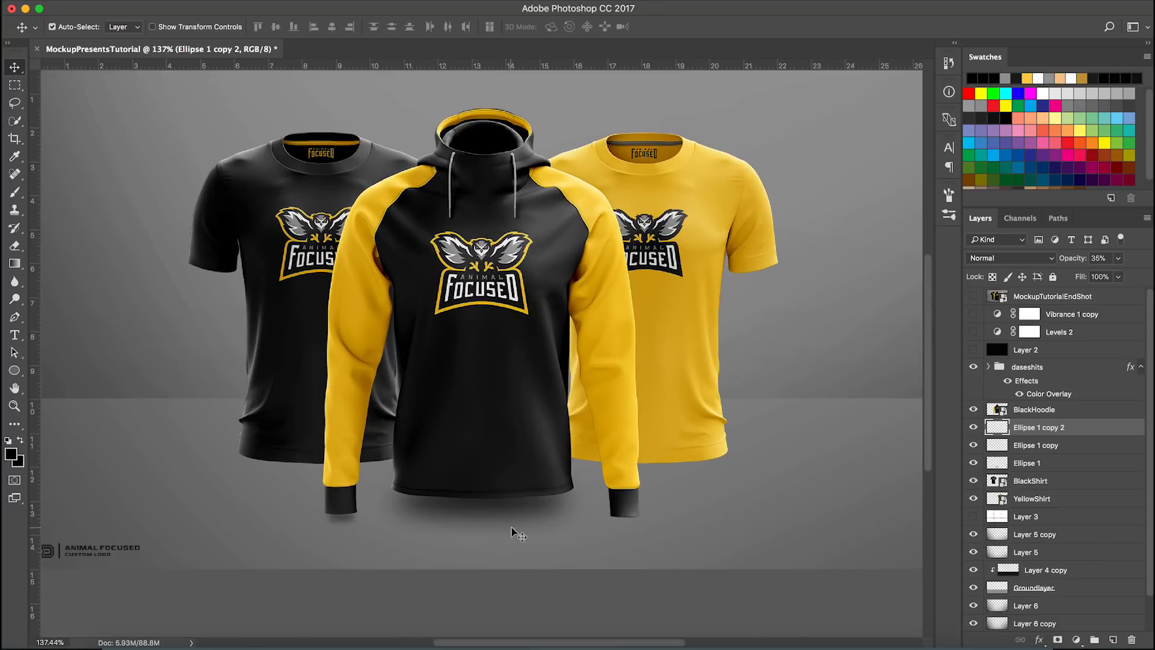
Step: Set the opacity of both left cuff shadow layers, Ellipse 1 copy and Ellipse 1 copy 2, to 45%
{"action": "left_click", "coordinate": [1022, 446]}
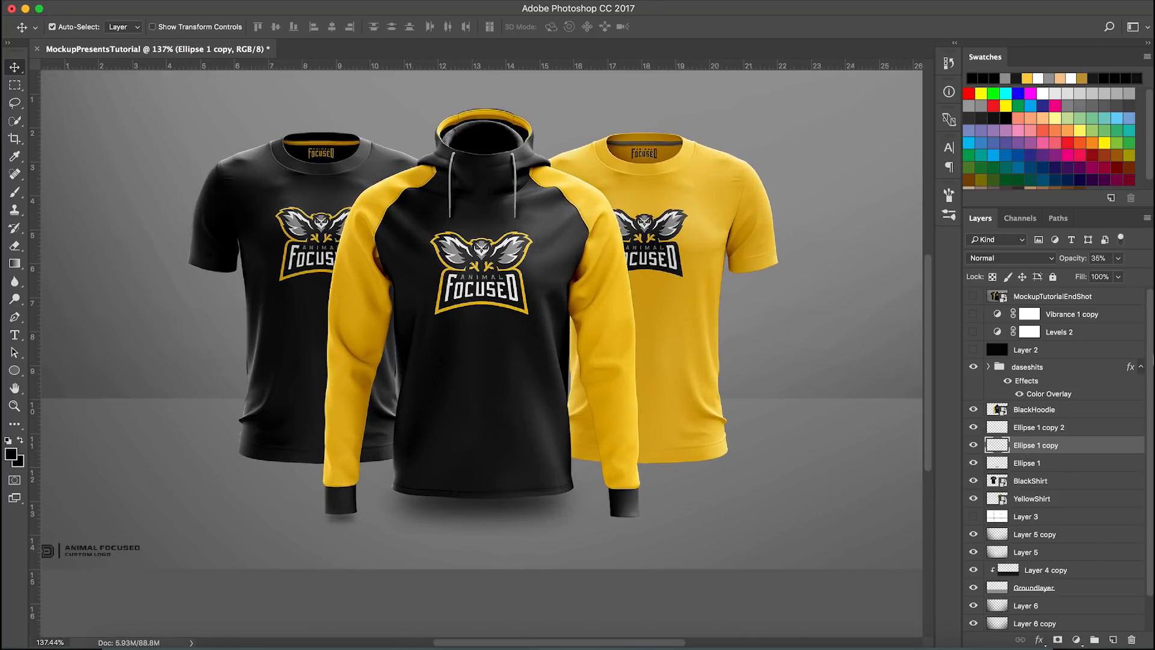
{"action": "left_click", "coordinate": [1108, 427], "text": "super"}
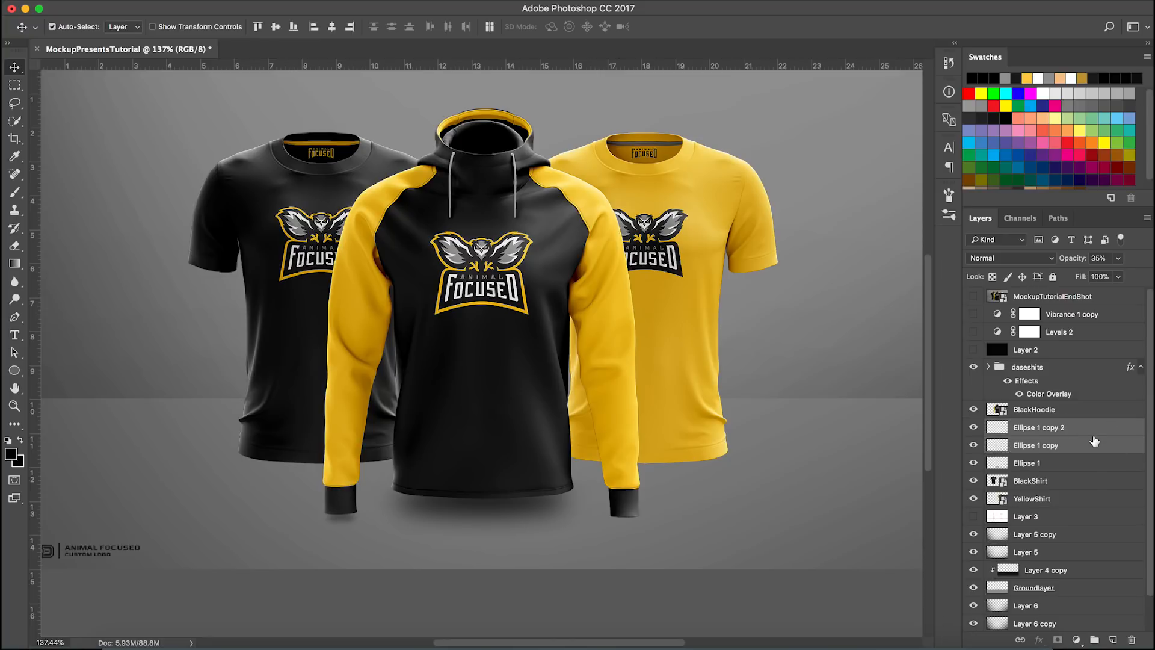
{"action": "left_click", "coordinate": [1094, 446]}
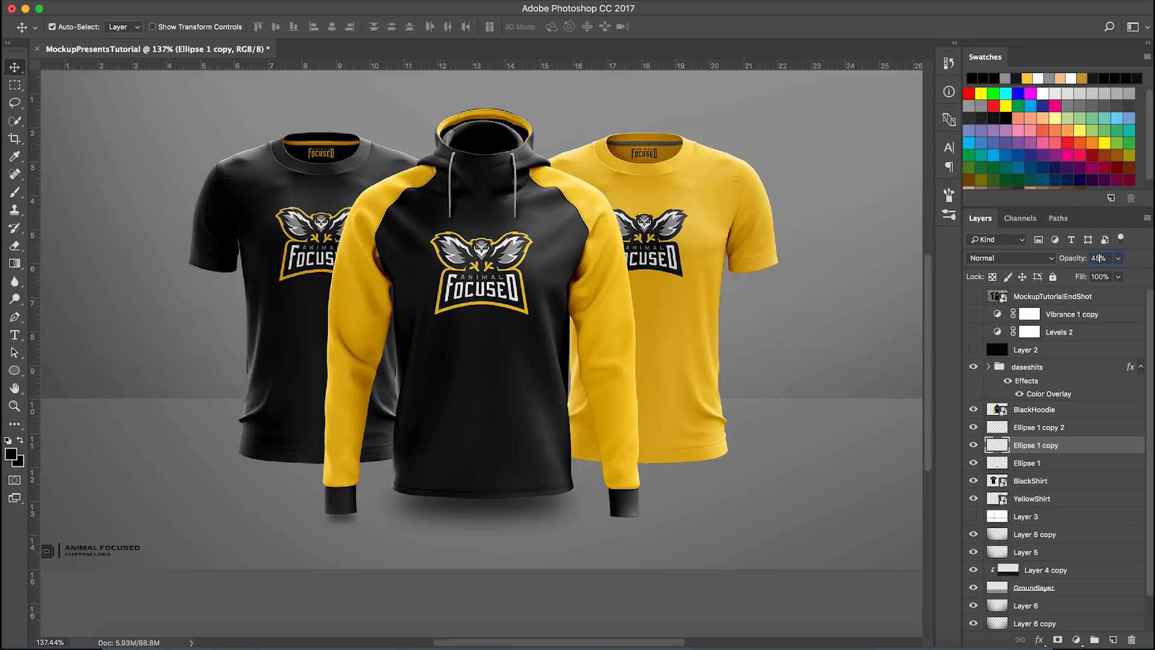
{"action": "left_click", "coordinate": [1070, 430]}
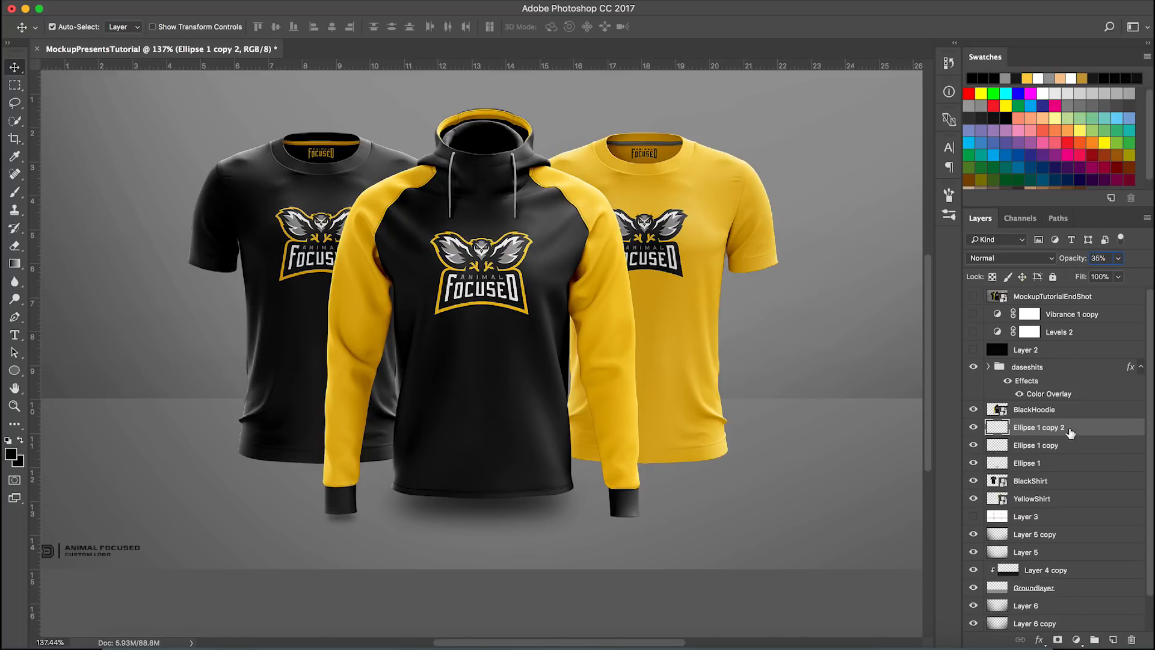
{"action": "double_click", "coordinate": [1099, 256]}
Step: Duplicate both left cuff shadow layers together and move the copies directly beneath the right sleeve cuff
{"action": "left_click", "coordinate": [1046, 445]}
{"action": "left_click", "coordinate": [1047, 428], "text": "shift"}
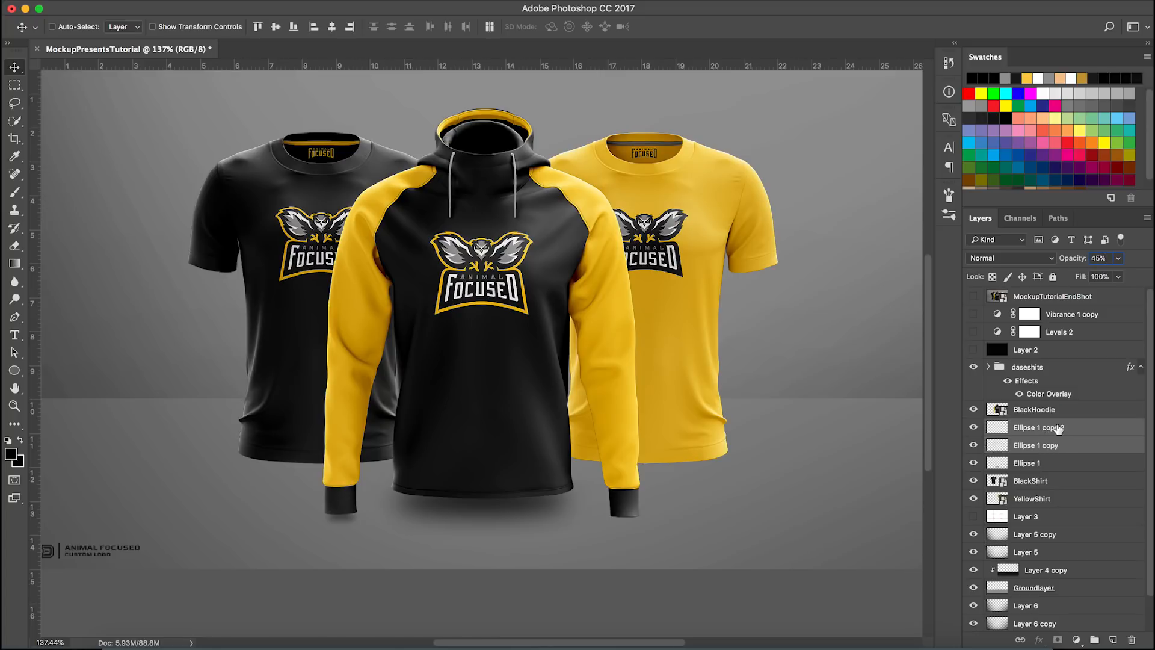
{"action": "key", "text": "ctrl+j"}
{"action": "key", "text": "ctrl+t"}
{"action": "scroll", "coordinate": [510, 552], "scroll_direction": "up", "scroll_amount": 5}
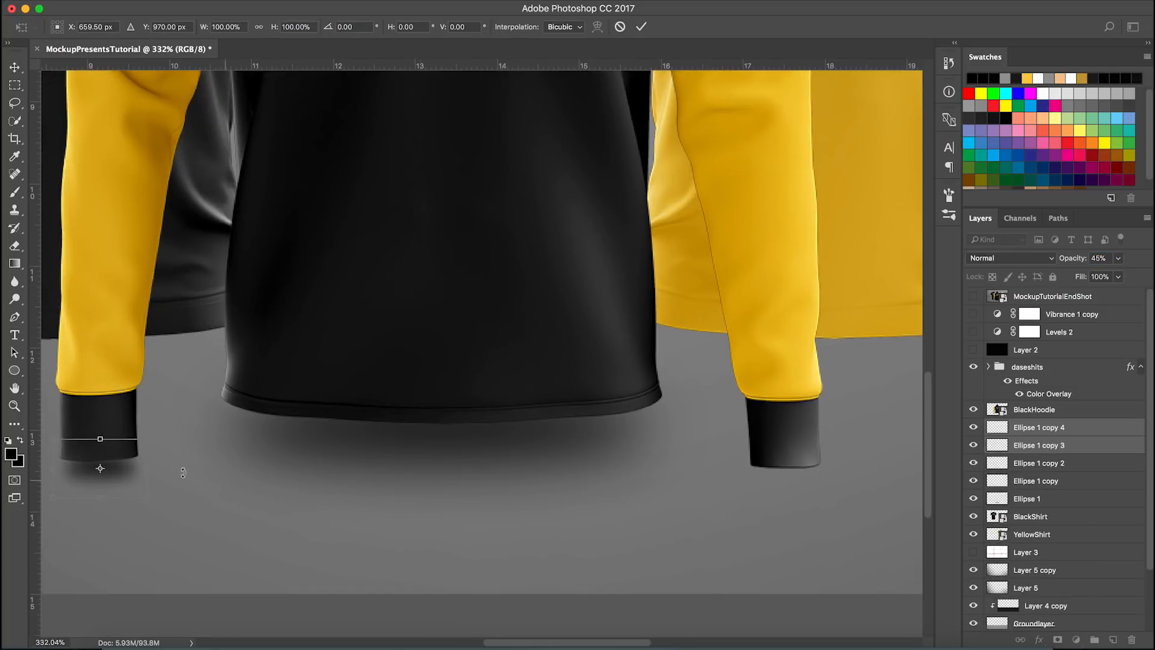
{"action": "left_click_drag", "start_coordinate": [106, 475], "coordinate": [794, 477]}
{"action": "scroll", "coordinate": [810, 474], "scroll_direction": "up", "scroll_amount": 5}
{"action": "key", "text": "Return"}
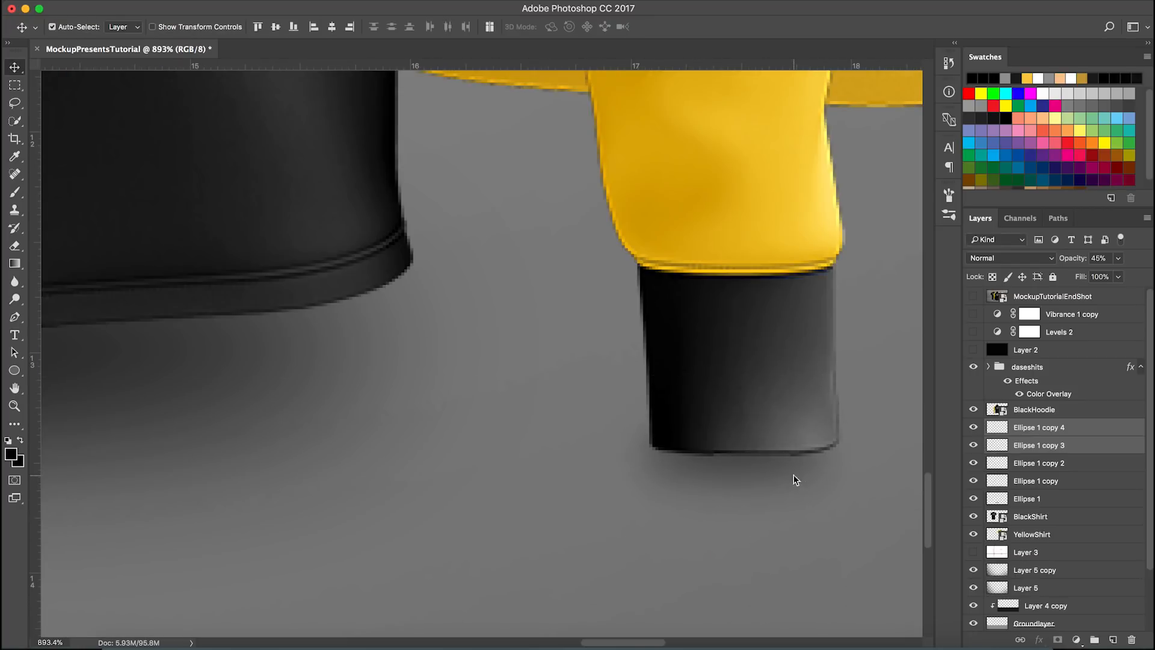
{"action": "scroll", "coordinate": [799, 481], "scroll_direction": "down", "scroll_amount": 6}
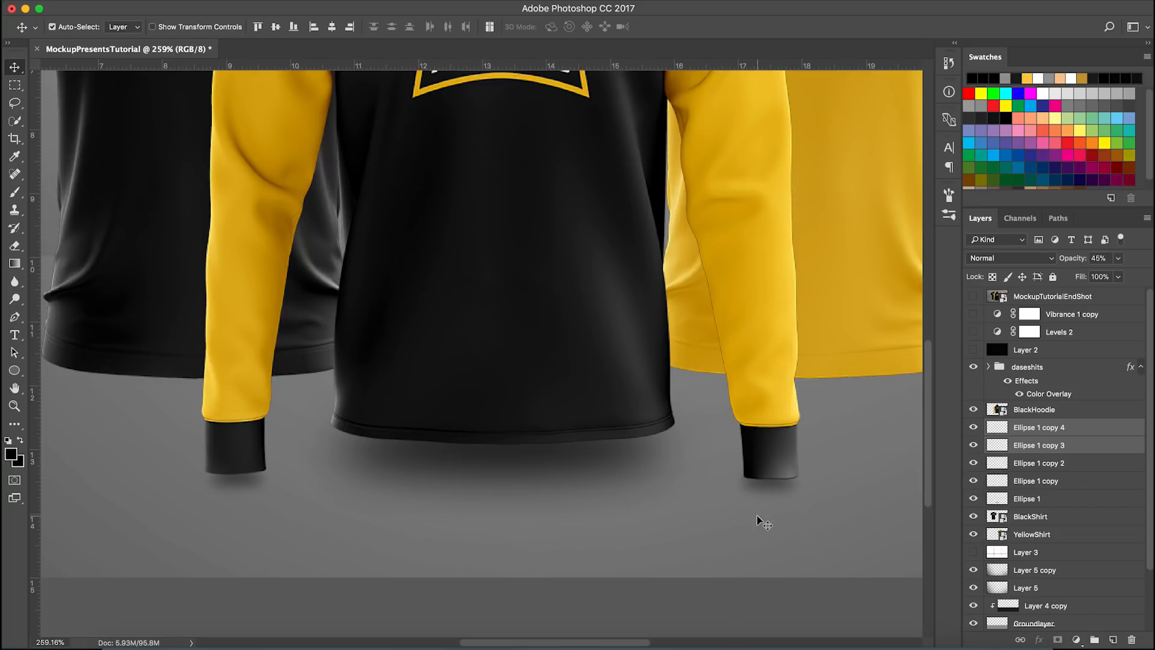
{"action": "scroll", "coordinate": [682, 531], "scroll_direction": "down", "scroll_amount": 8}
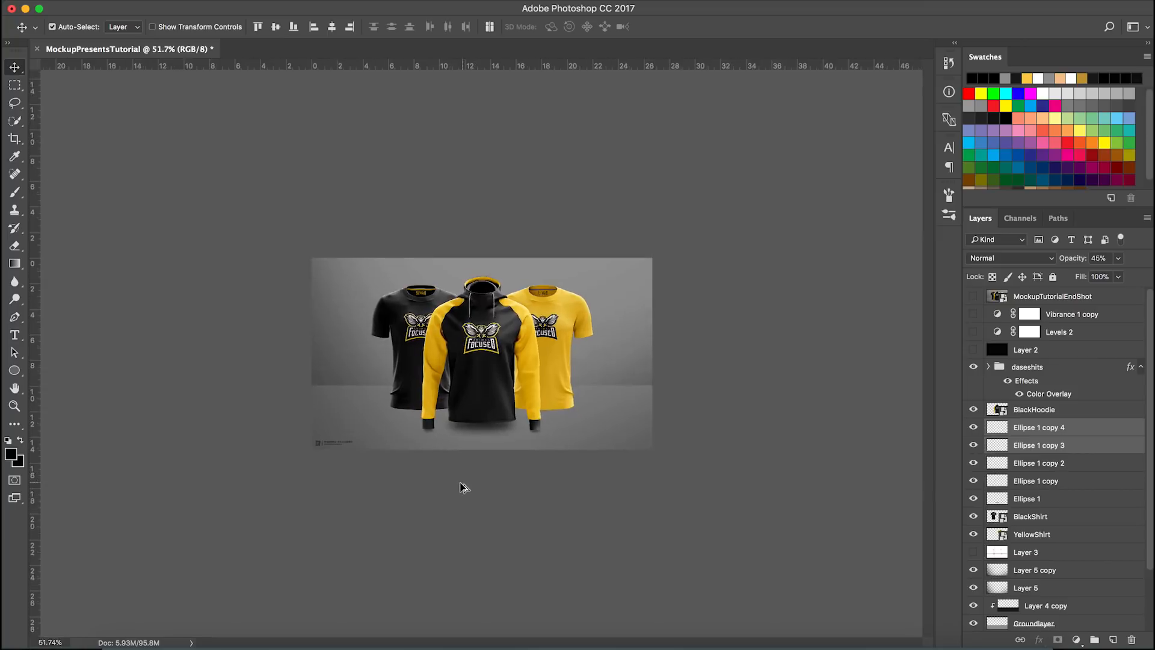
Step: Set the opacity of the smaller cuff shadows, Ellipse 1 copy 4 and Ellipse 1 copy 2, to 35%
{"action": "scroll", "coordinate": [463, 487], "scroll_direction": "up", "scroll_amount": 5}
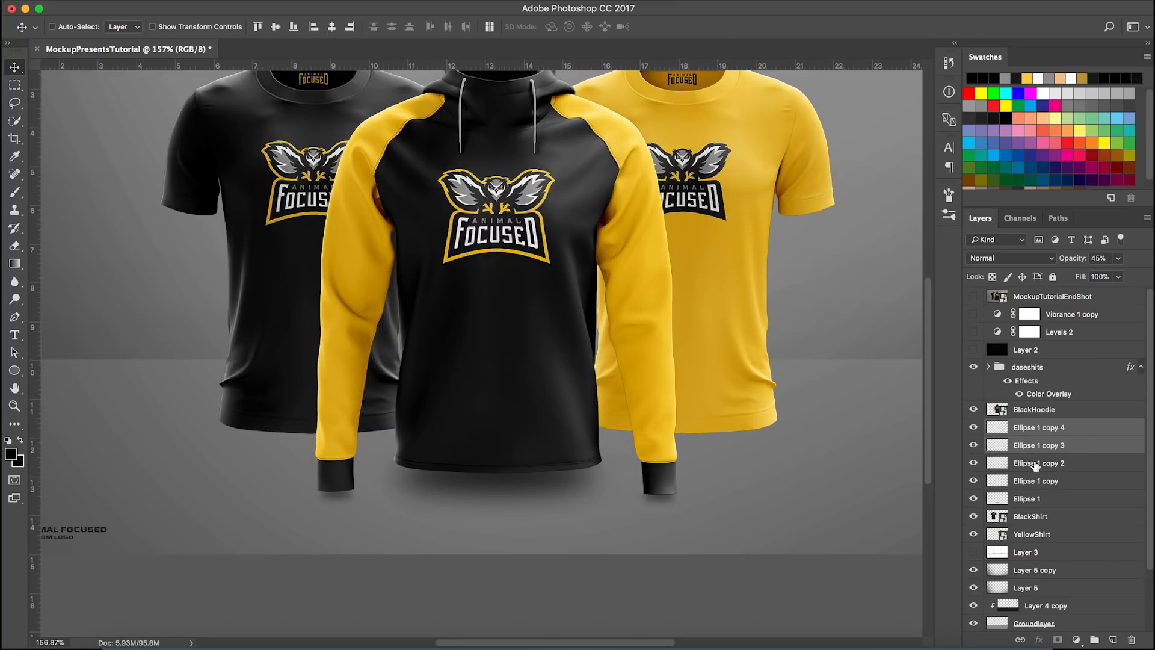
{"action": "left_click", "coordinate": [1035, 467], "text": "shift"}
{"action": "left_click", "coordinate": [1042, 485], "text": "shift"}
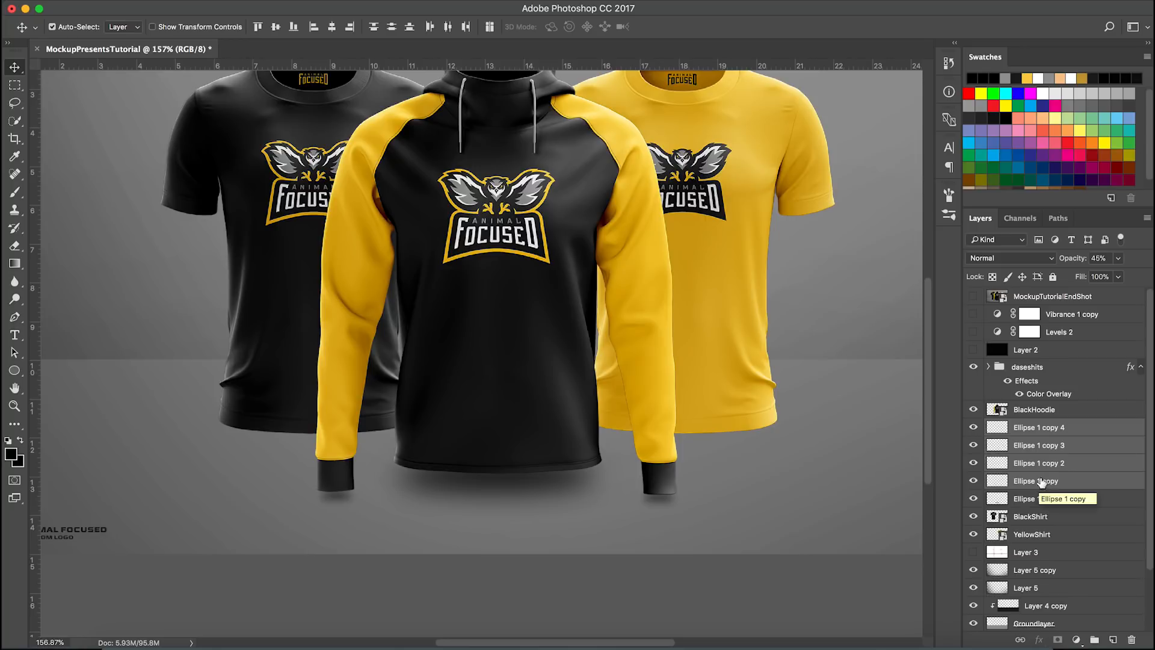
{"action": "left_click", "coordinate": [1044, 432]}
{"action": "left_click", "coordinate": [1050, 469], "text": "super"}
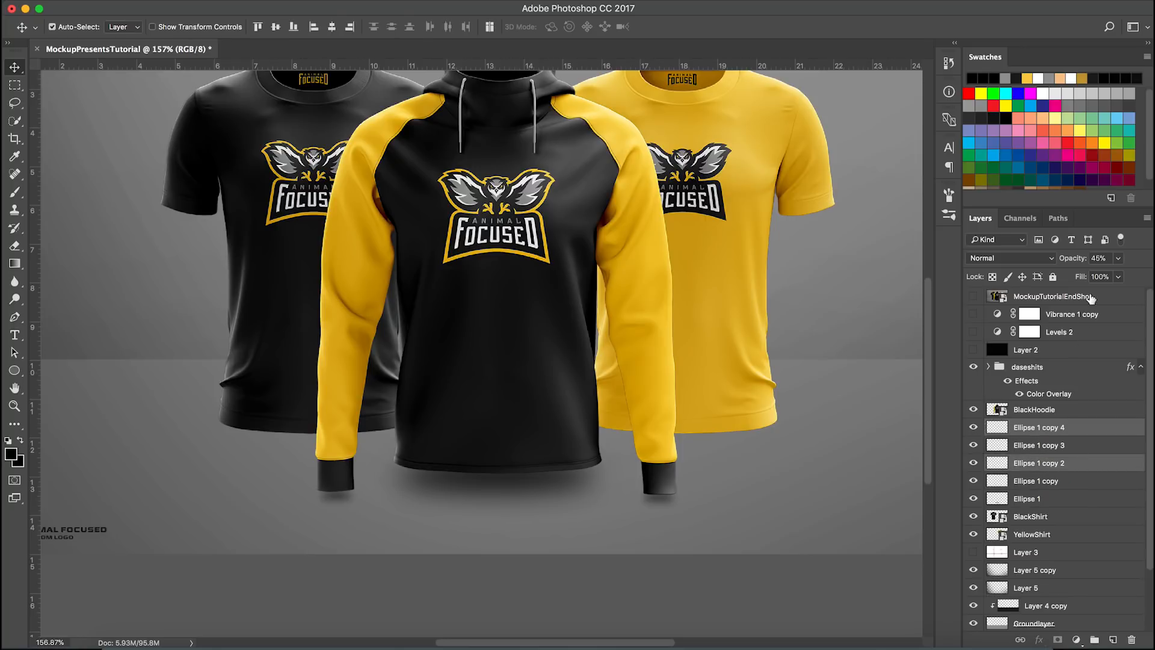
{"action": "double_click", "coordinate": [1094, 258]}
{"action": "type", "text": "50"}
{"action": "left_click", "coordinate": [17, 88]}
{"action": "left_click", "coordinate": [15, 69]}
{"action": "left_click", "coordinate": [996, 428]}
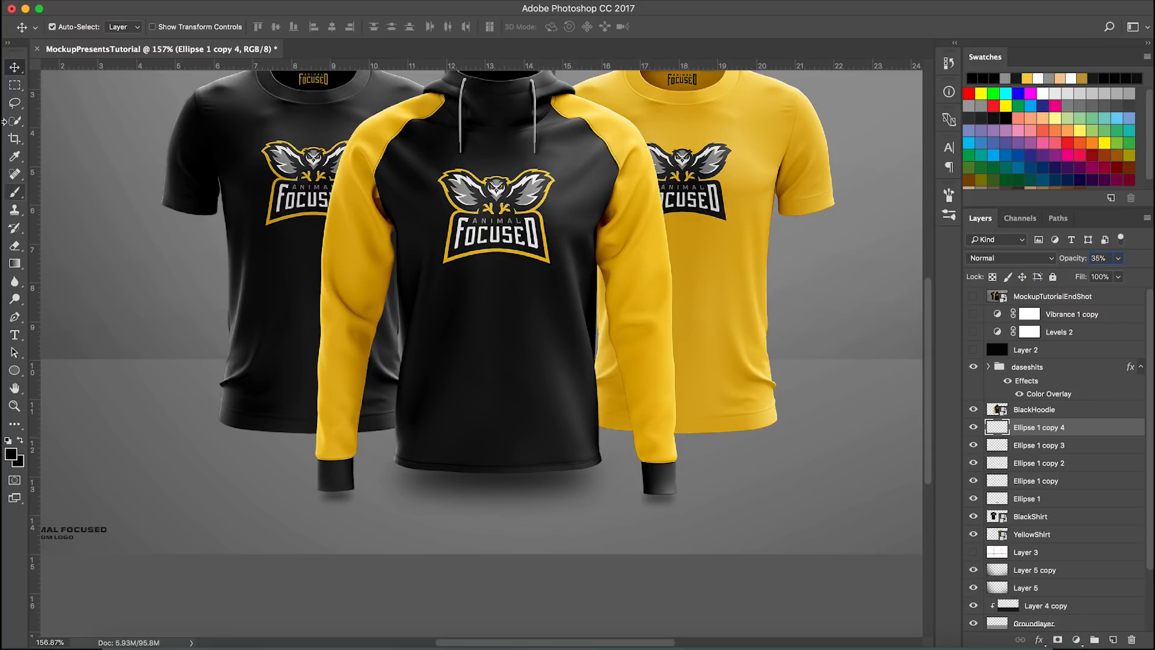
Step: Duplicate the hoodie's body shadow layer, Ellipse 1, and place the copy directly below the BlackShirt layer
{"action": "scroll", "coordinate": [526, 416], "scroll_direction": "down", "scroll_amount": 6}
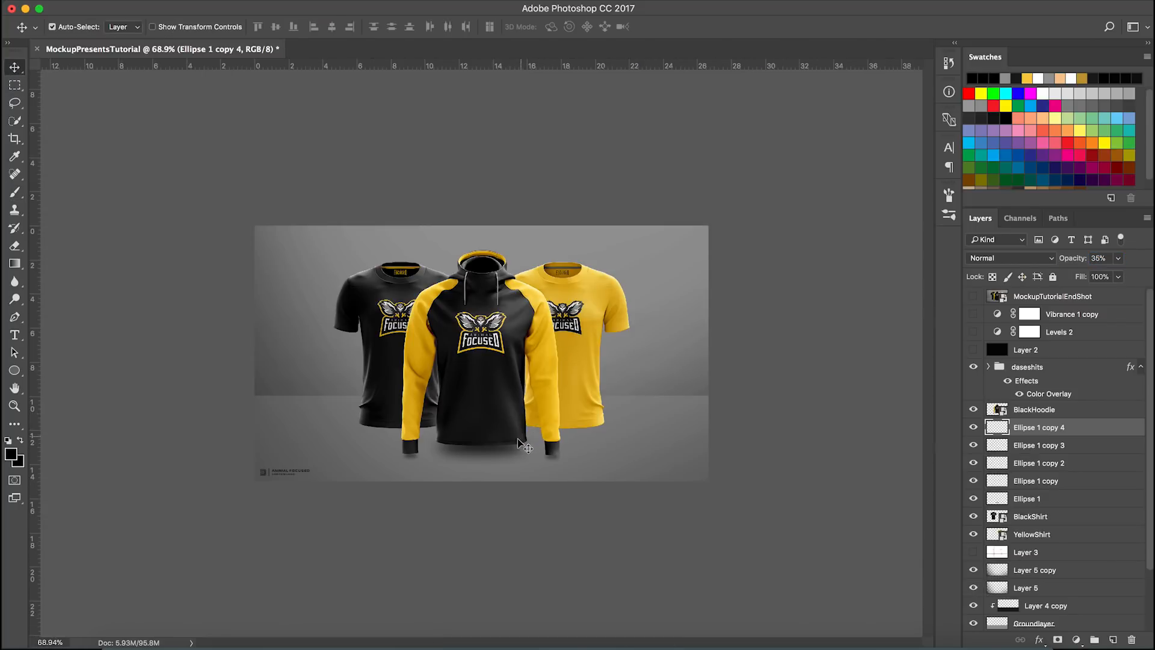
{"action": "scroll", "coordinate": [489, 461], "scroll_direction": "up", "scroll_amount": 3}
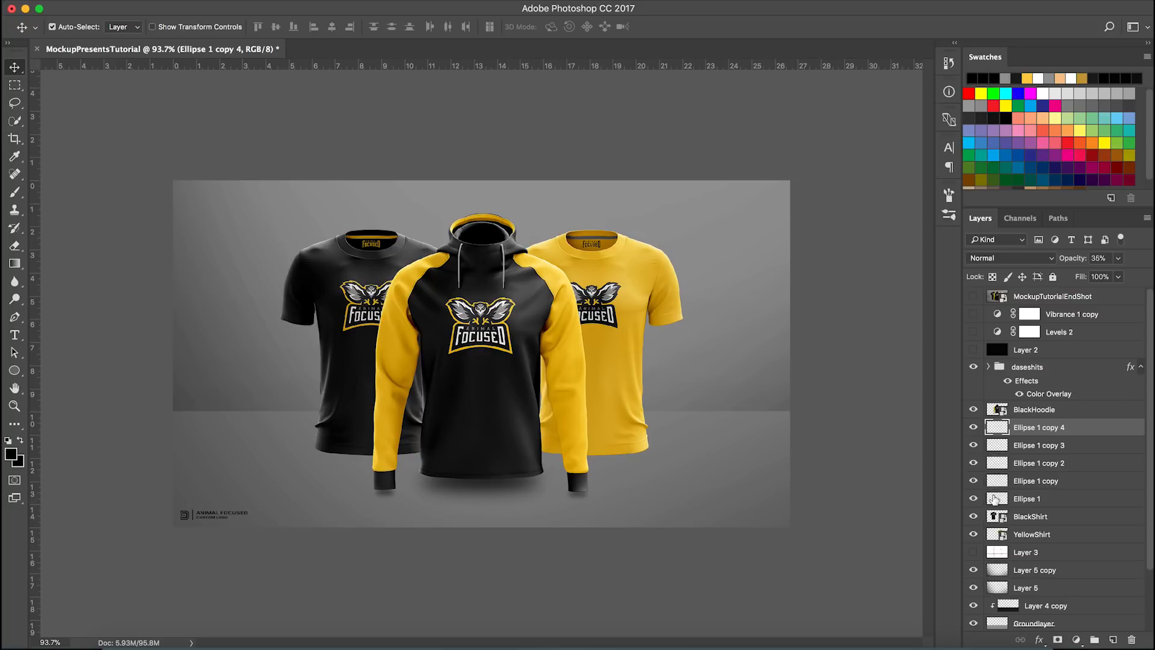
{"action": "left_click", "coordinate": [1039, 502]}
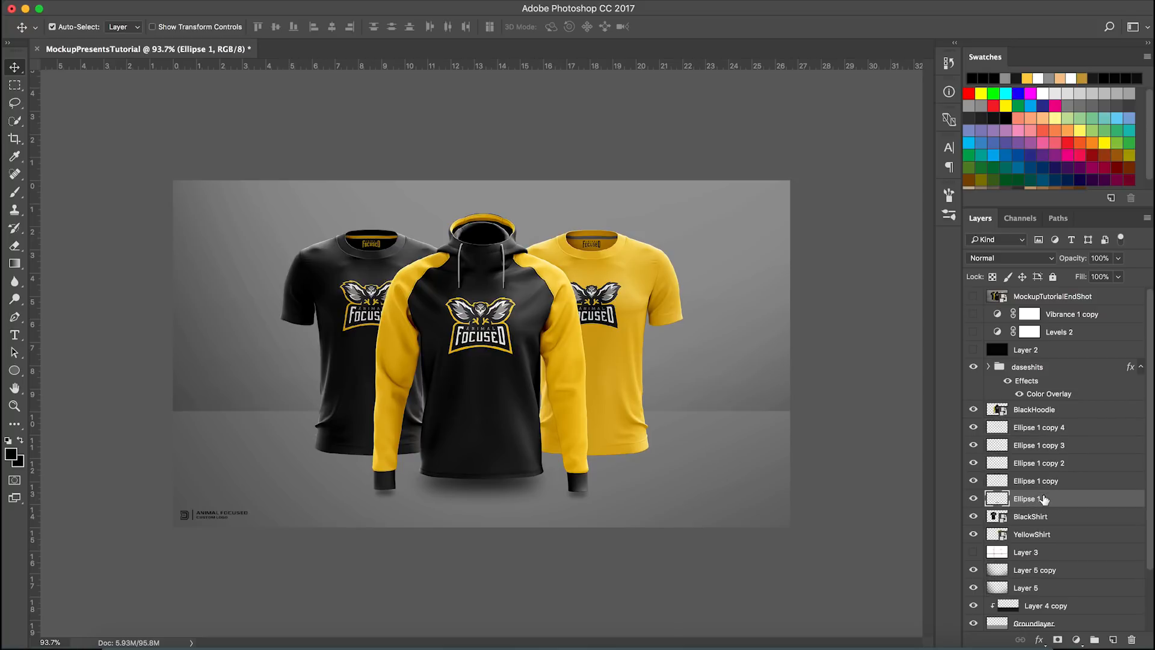
{"action": "left_click_drag", "start_coordinate": [1044, 499], "coordinate": [1051, 521]}
Step: Group the BlackHoodie layer with its five shadow layers down to Ellipse 1 and name the group "hoodie"
{"action": "left_click", "coordinate": [1021, 502]}
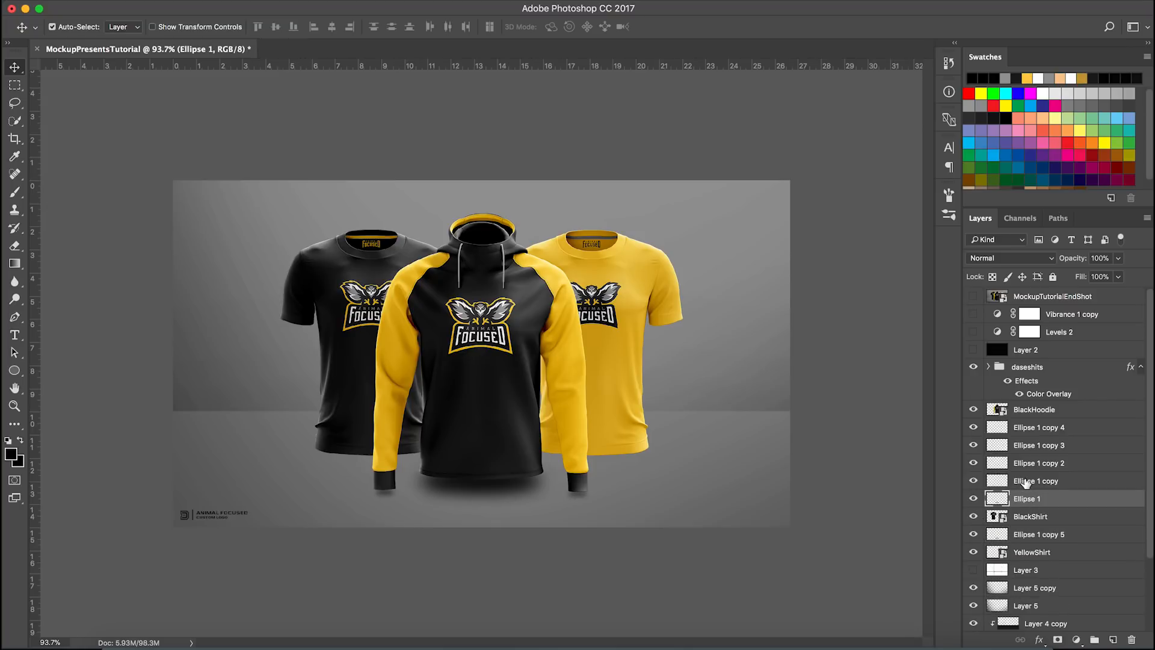
{"action": "left_click", "coordinate": [1027, 414], "text": "shift"}
{"action": "key", "text": "super+g"}
{"action": "double_click", "coordinate": [1022, 409]}
{"action": "type", "text": "hoodie"}
{"action": "key", "text": "Return"}
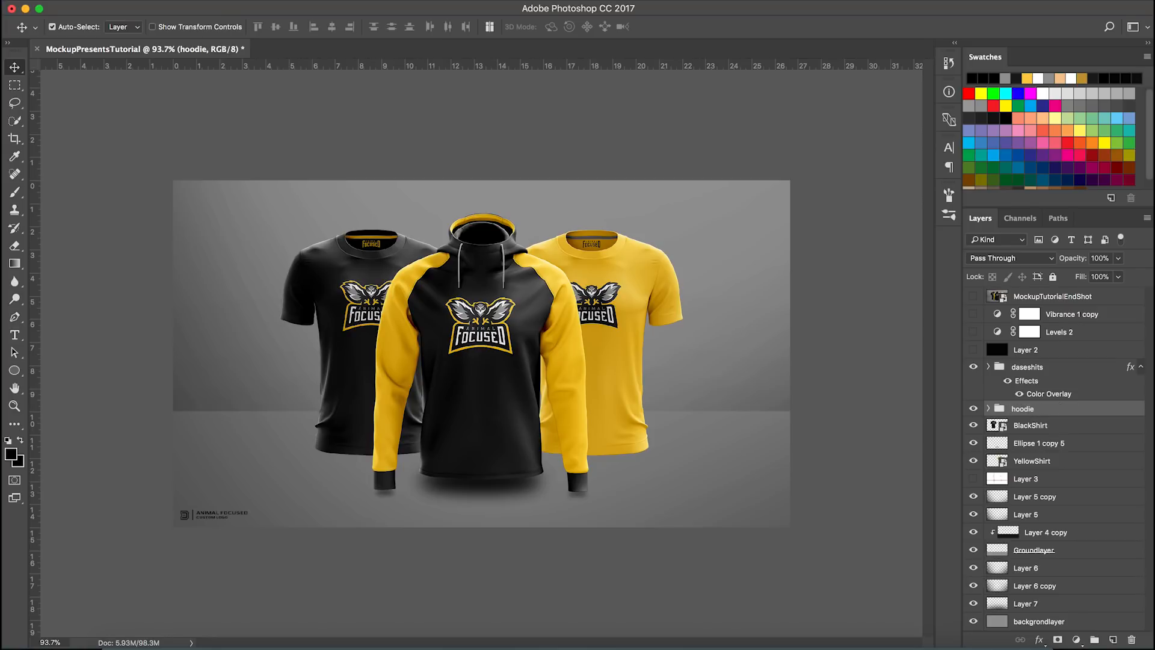
Step: Move the duplicated shadow, Ellipse 1 copy 5, beneath the bottom hem of the black shirt
{"action": "left_click", "coordinate": [1022, 443]}
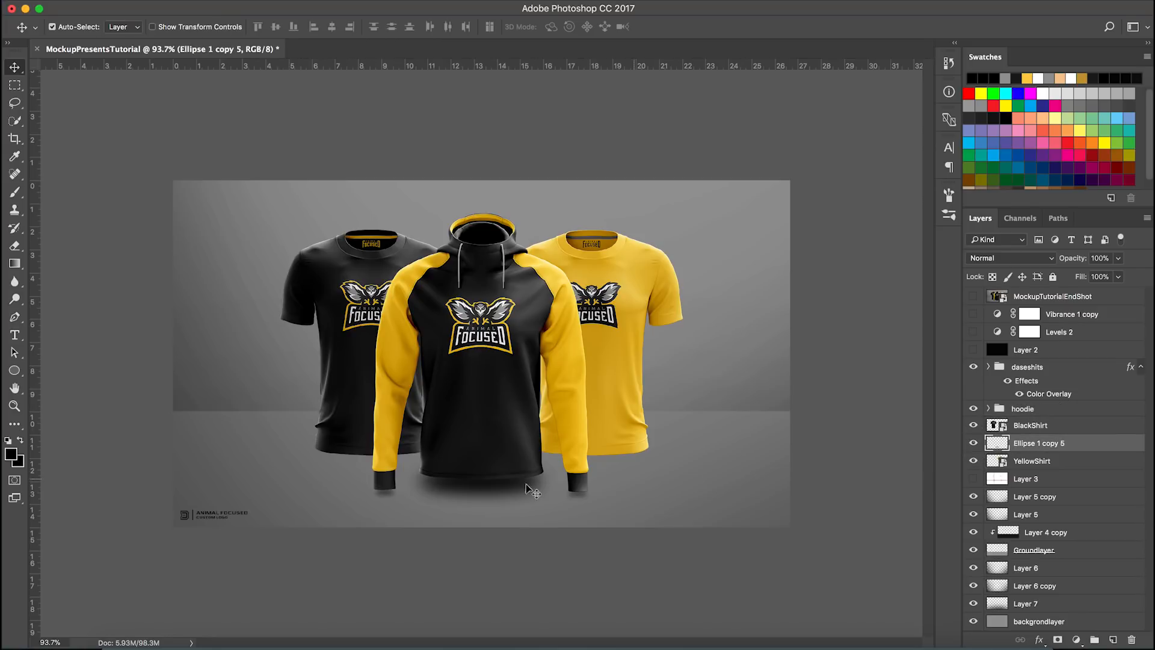
{"action": "scroll", "coordinate": [467, 490], "scroll_direction": "up", "scroll_amount": 2}
{"action": "key", "text": "super+t"}
{"action": "left_click_drag", "start_coordinate": [504, 523], "coordinate": [382, 507]}
{"action": "scroll", "coordinate": [383, 508], "scroll_direction": "up", "scroll_amount": 2}
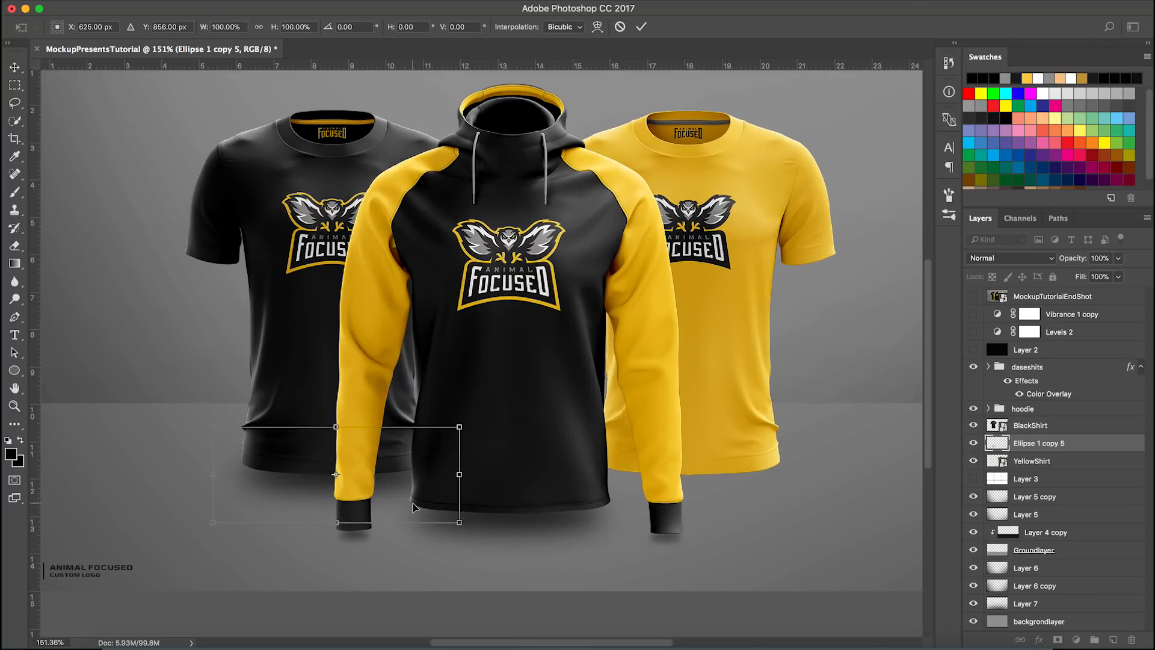
{"action": "key", "text": "Return"}
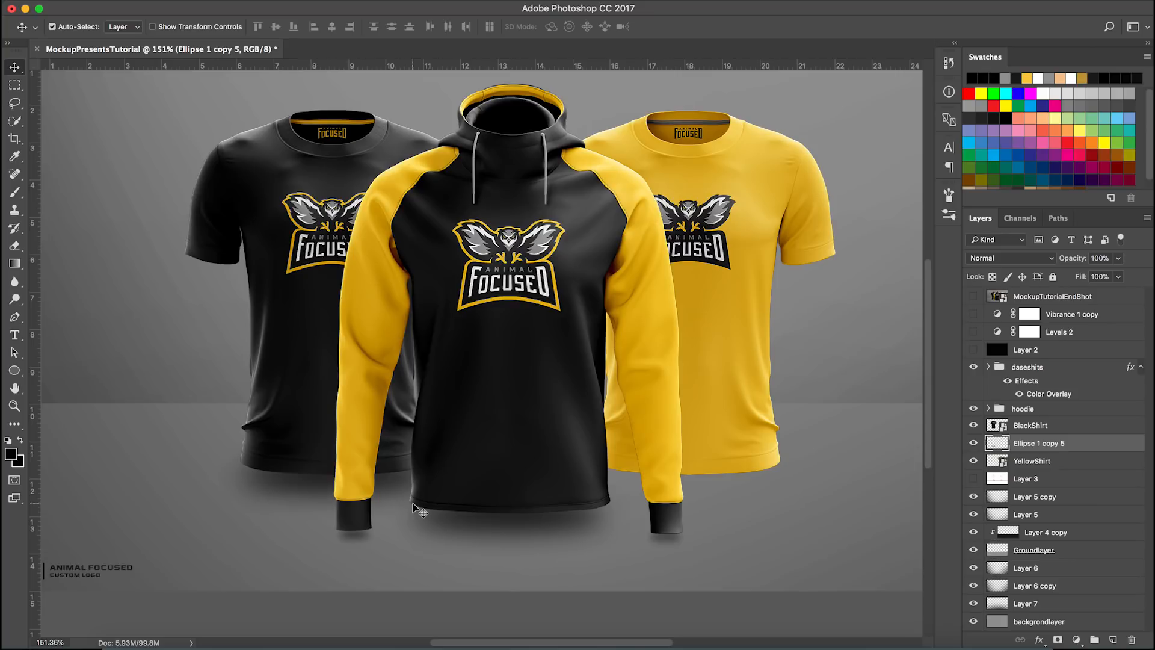
{"action": "left_click_drag", "start_coordinate": [413, 502], "coordinate": [289, 505]}
Step: Duplicate the black shirt's shadow to below the YellowShirt layer and move the copy beneath the yellow shirt's hem
{"action": "left_click_drag", "start_coordinate": [1014, 443], "coordinate": [1003, 493]}
{"action": "key", "text": "ctrl+t"}
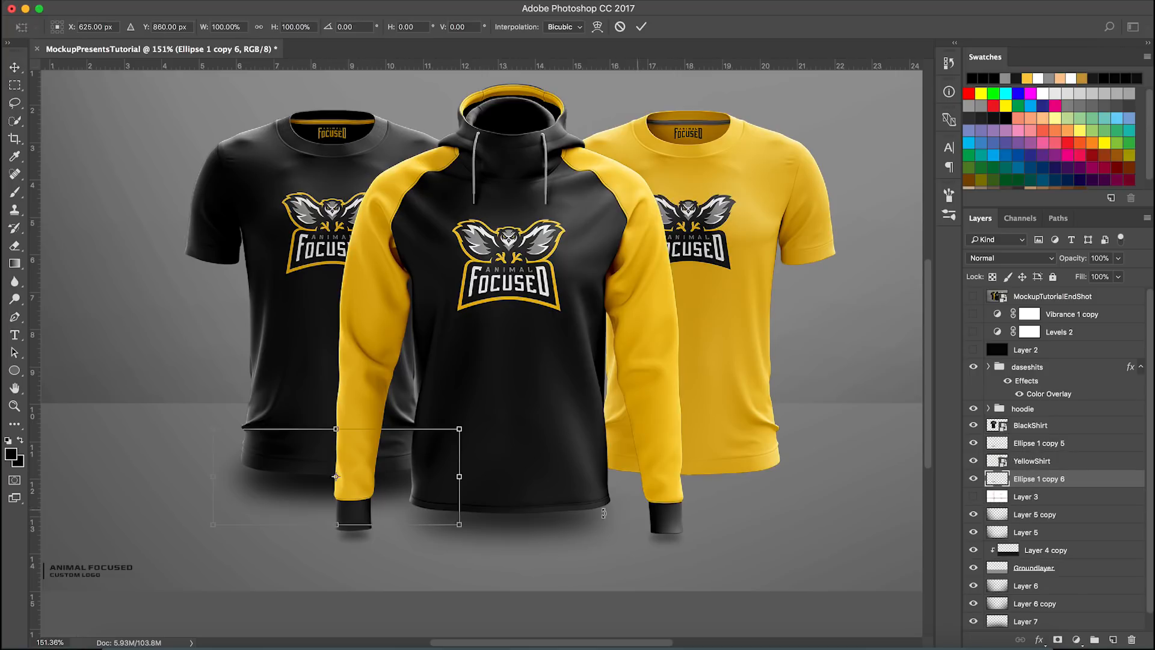
{"action": "left_click_drag", "start_coordinate": [392, 493], "coordinate": [745, 489]}
{"action": "key", "text": "Return"}
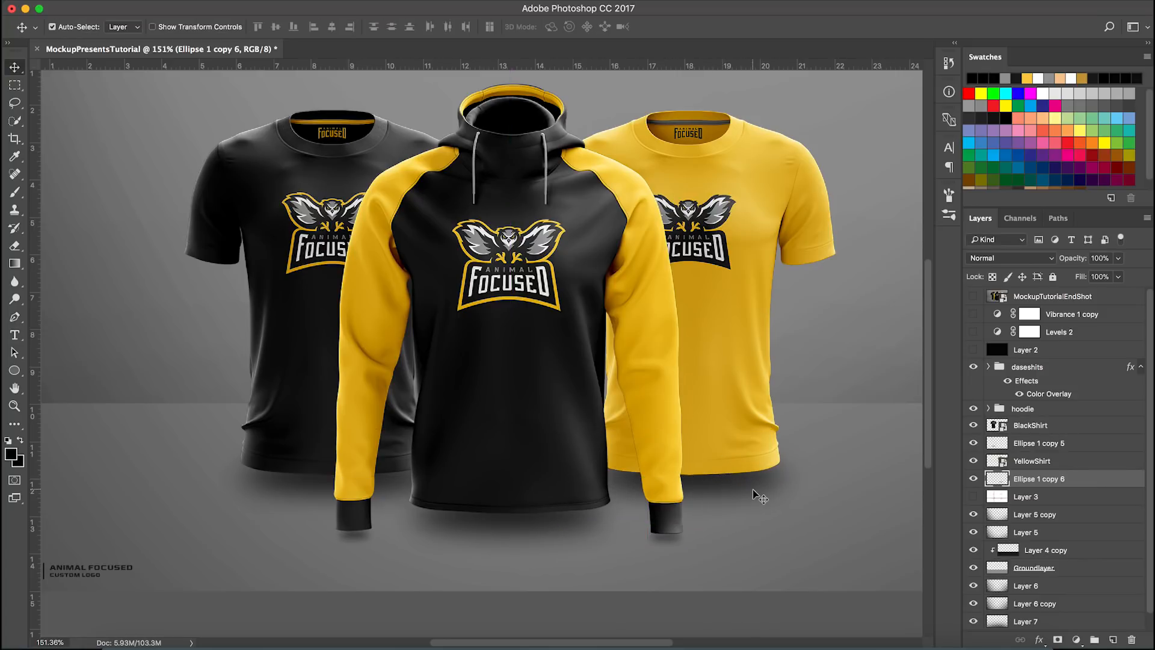
{"action": "key", "text": "ctrl+t"}
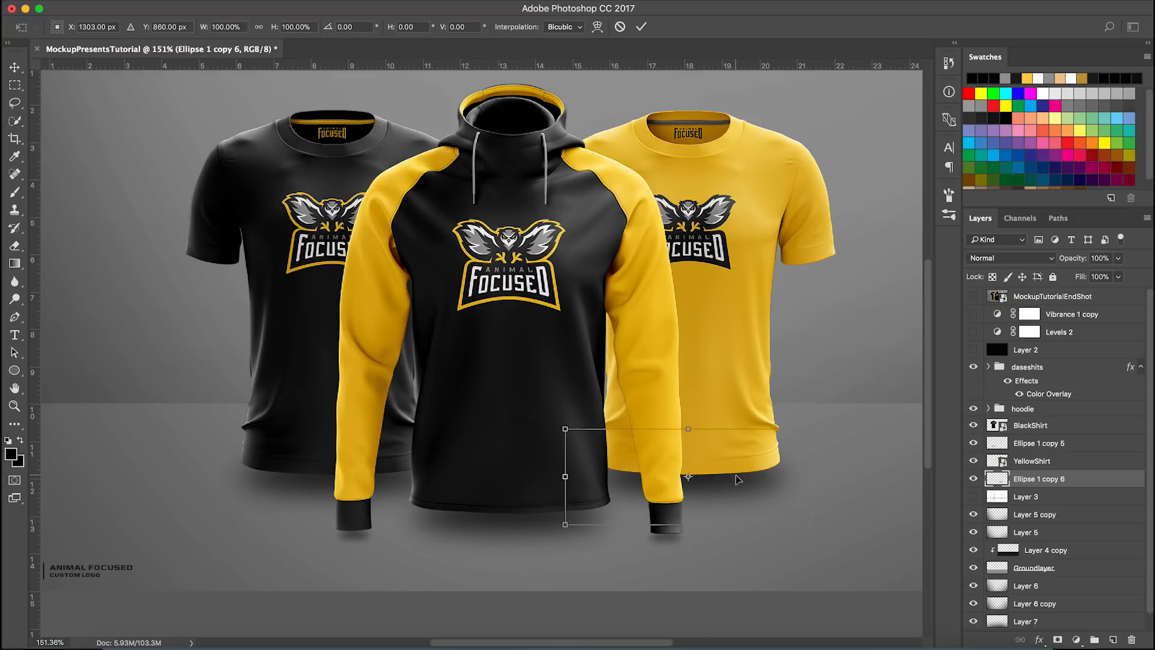
{"action": "key", "text": "Return"}
{"action": "key", "text": "ctrl+t"}
{"action": "key", "text": "Return"}
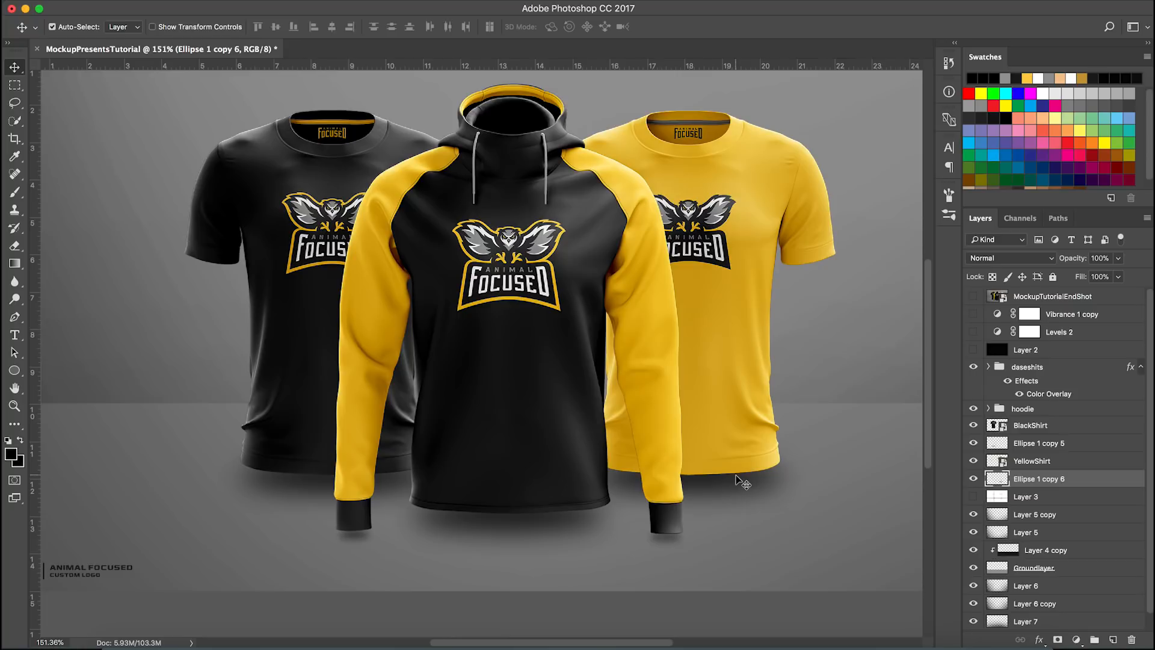
{"action": "key", "text": "ctrl+t"}
{"action": "left_click_drag", "start_coordinate": [562, 425], "coordinate": [752, 482]}
{"action": "key", "text": "Return"}
Step: Try 75% opacity on the yellow shirt's shadow and examine it against the other shadows
{"action": "left_click", "coordinate": [1100, 259]}
{"action": "type", "text": "75"}
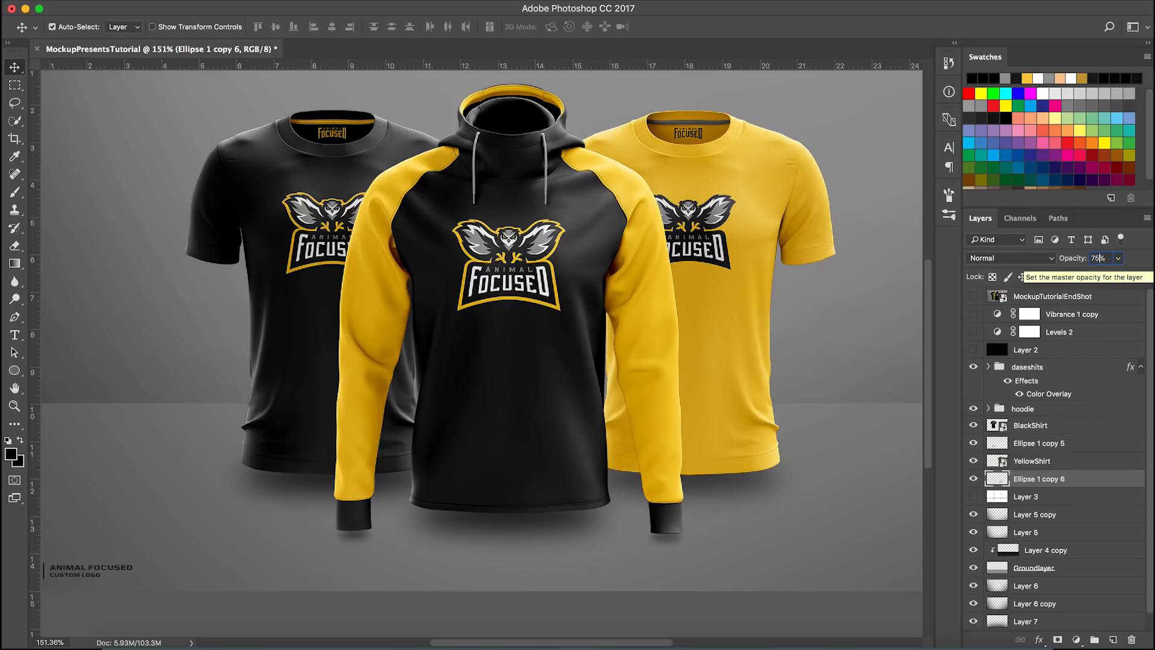
{"action": "scroll", "coordinate": [719, 444], "scroll_direction": "down", "scroll_amount": 5}
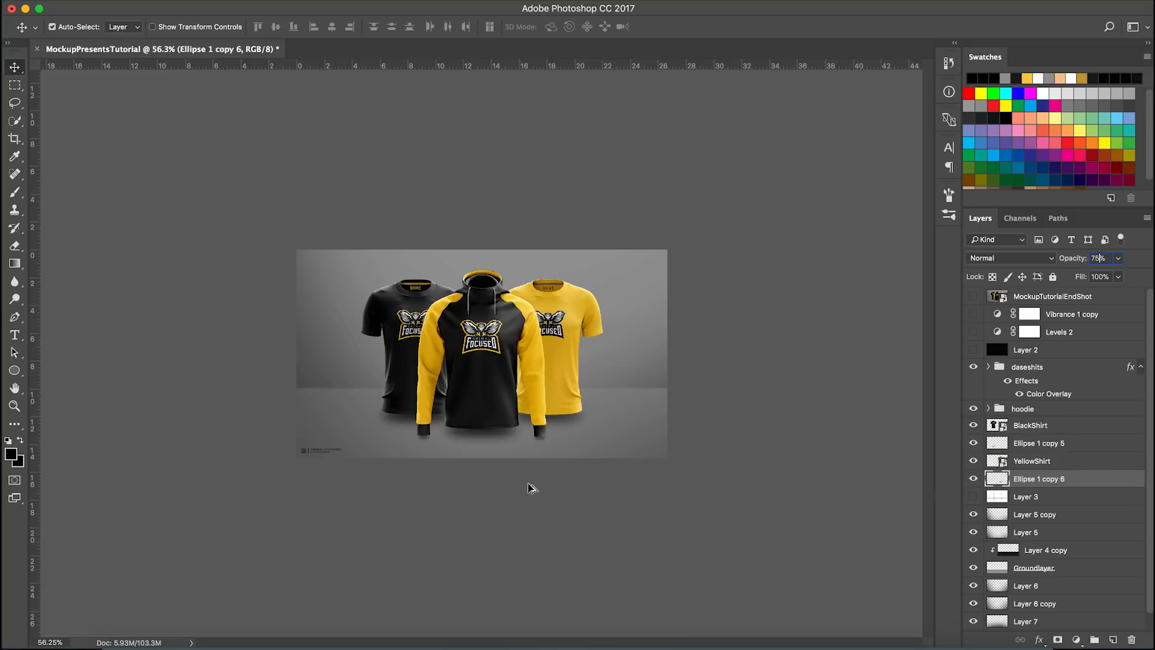
{"action": "scroll", "coordinate": [529, 488], "scroll_direction": "up", "scroll_amount": 5}
{"action": "scroll", "coordinate": [529, 493], "scroll_direction": "up", "scroll_amount": 3}
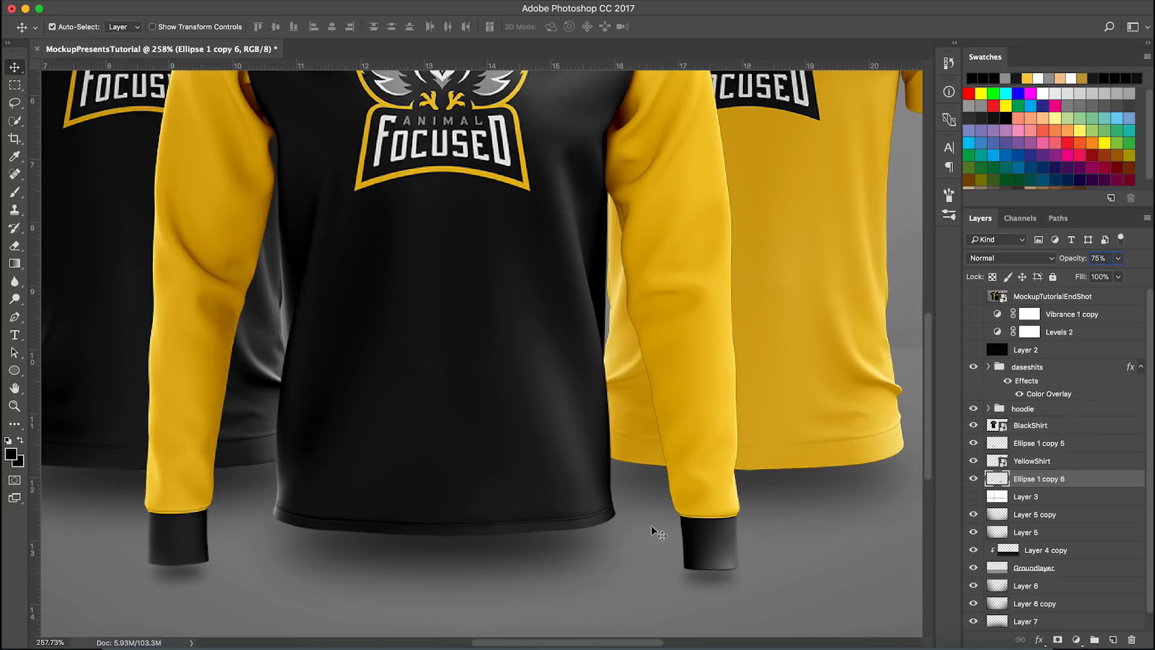
{"action": "scroll", "coordinate": [768, 468], "scroll_direction": "down", "scroll_amount": 4}
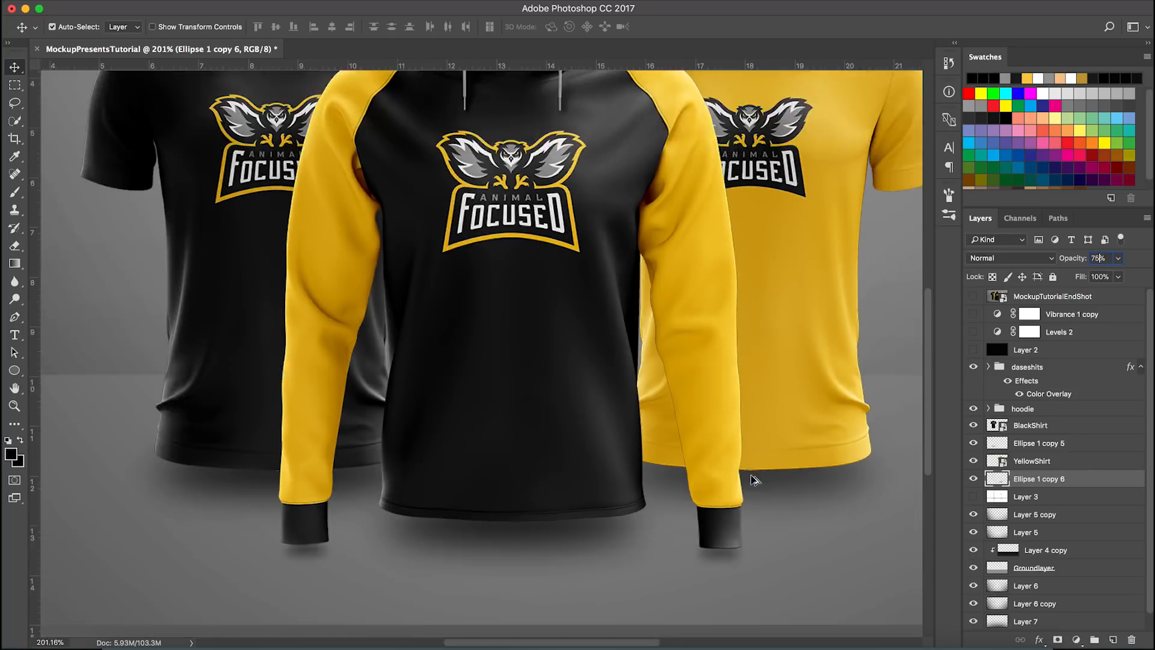
Step: Set the opacity of the yellow shirt's shadow layer to 68%
{"action": "scroll", "coordinate": [656, 502], "scroll_direction": "up", "scroll_amount": 2}
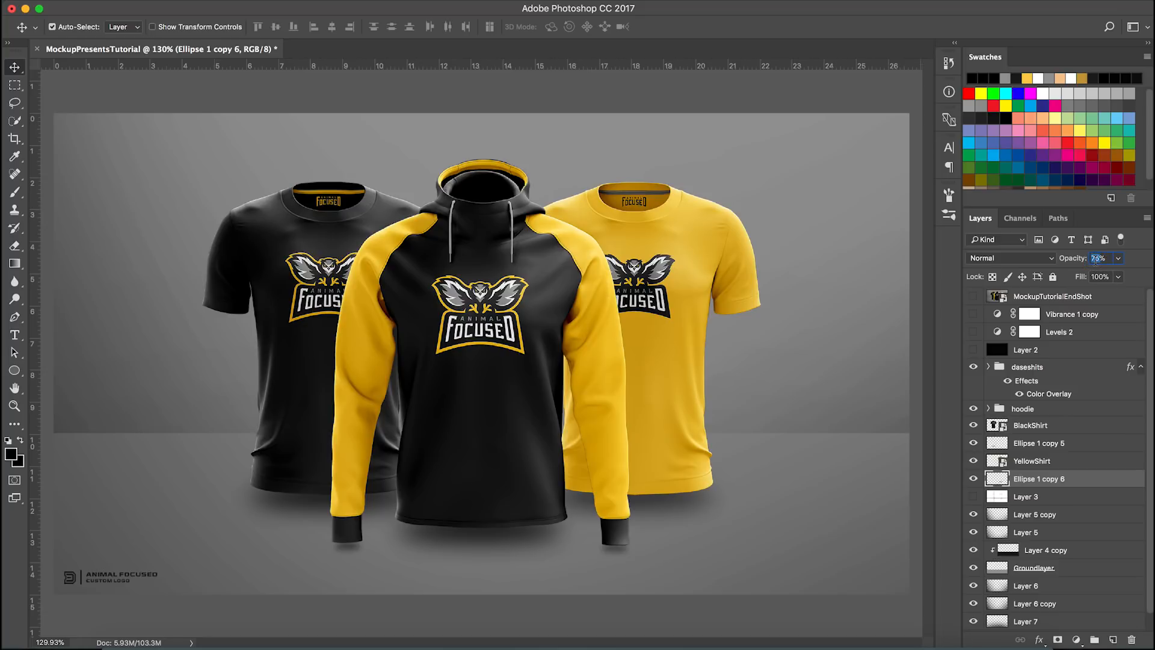
{"action": "type", "text": "68"}
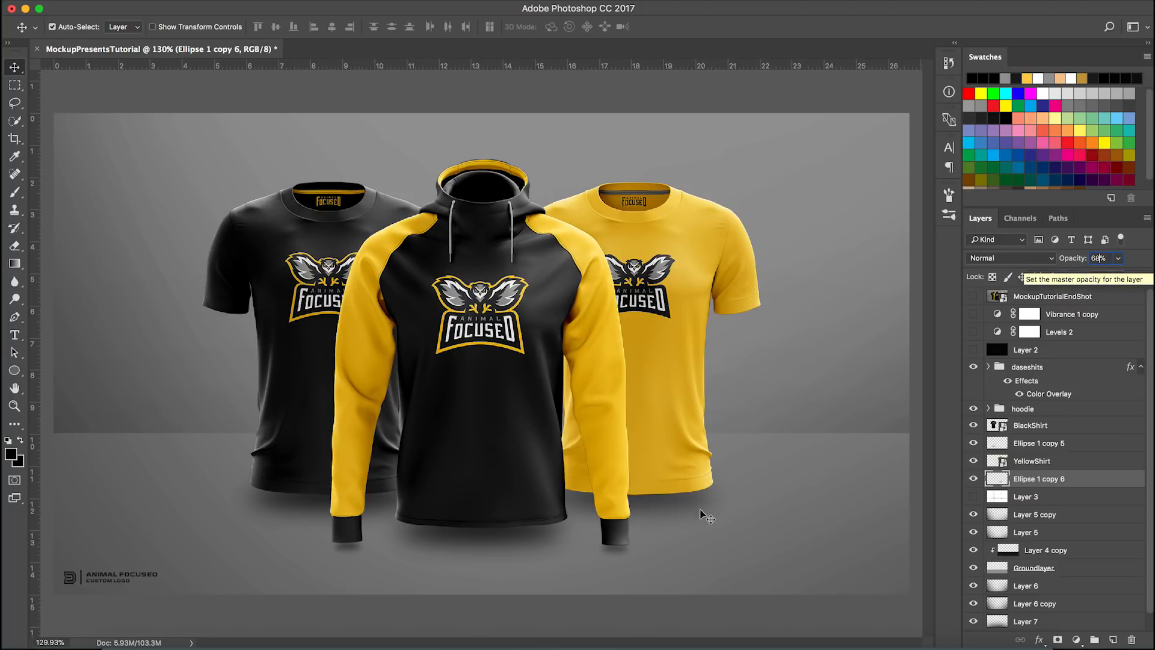
{"action": "scroll", "coordinate": [680, 527], "scroll_direction": "down", "scroll_amount": 3}
{"action": "scroll", "coordinate": [569, 518], "scroll_direction": "up", "scroll_amount": 2}
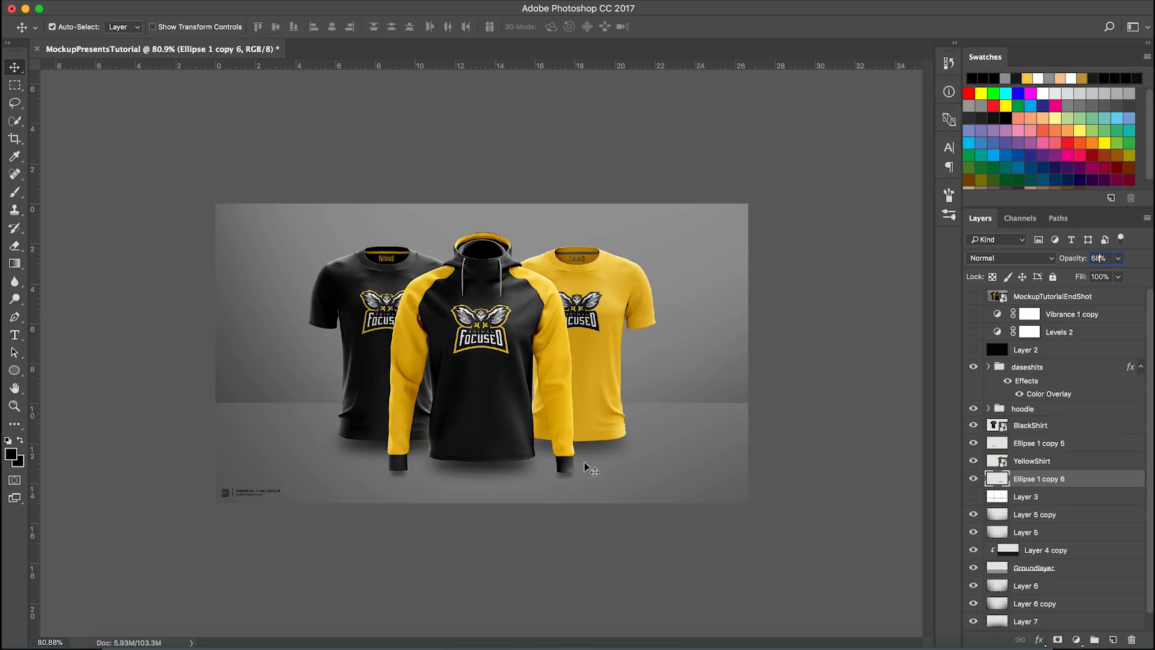
{"action": "left_click", "coordinate": [13, 86]}
{"action": "left_click", "coordinate": [14, 67]}
Step: Sample the shadow colour just below the yellow shirt's hem and check its value in the Color Picker
{"action": "scroll", "coordinate": [550, 468], "scroll_direction": "up", "scroll_amount": 10}
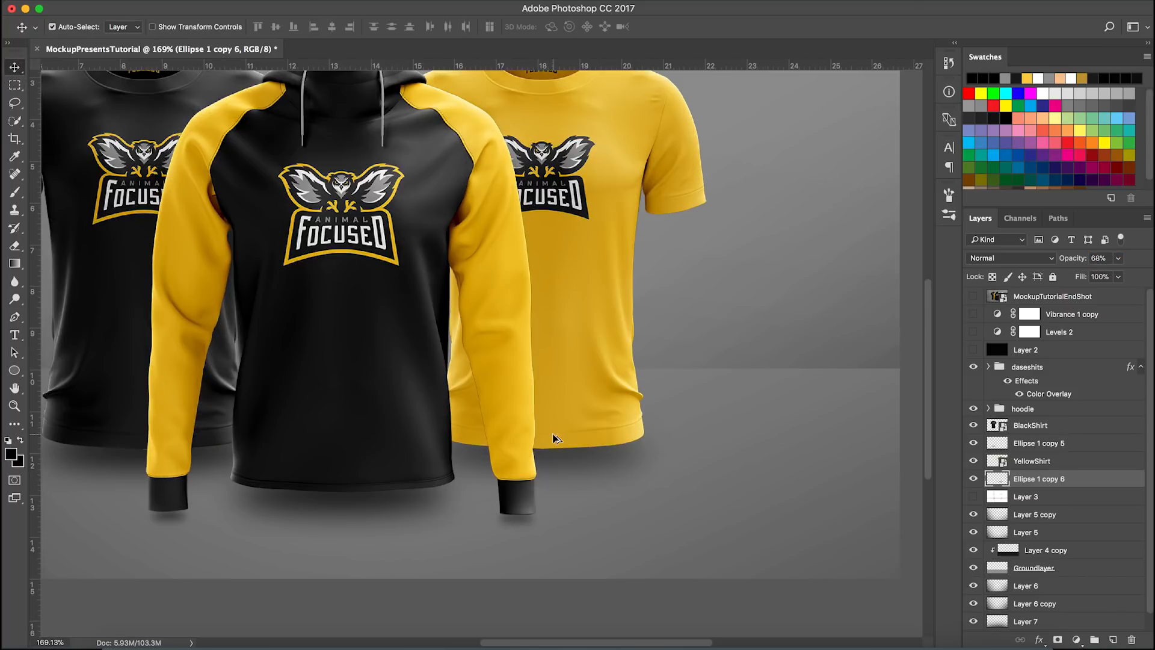
{"action": "key", "text": "i"}
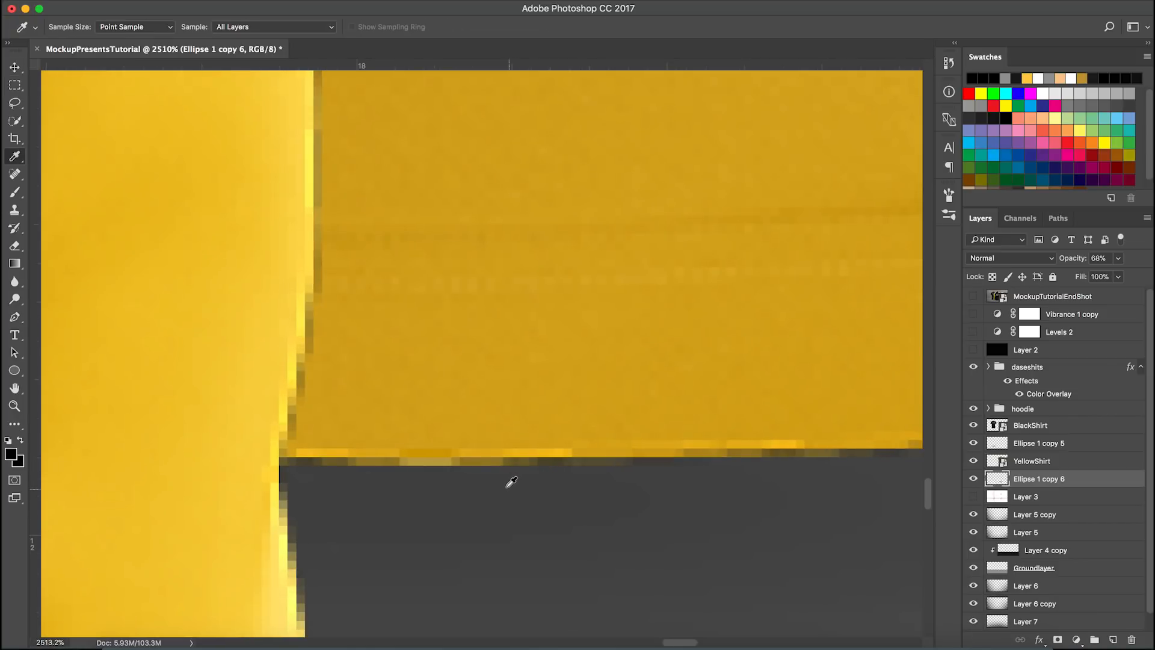
{"action": "left_click", "coordinate": [507, 476]}
{"action": "left_click", "coordinate": [12, 455]}
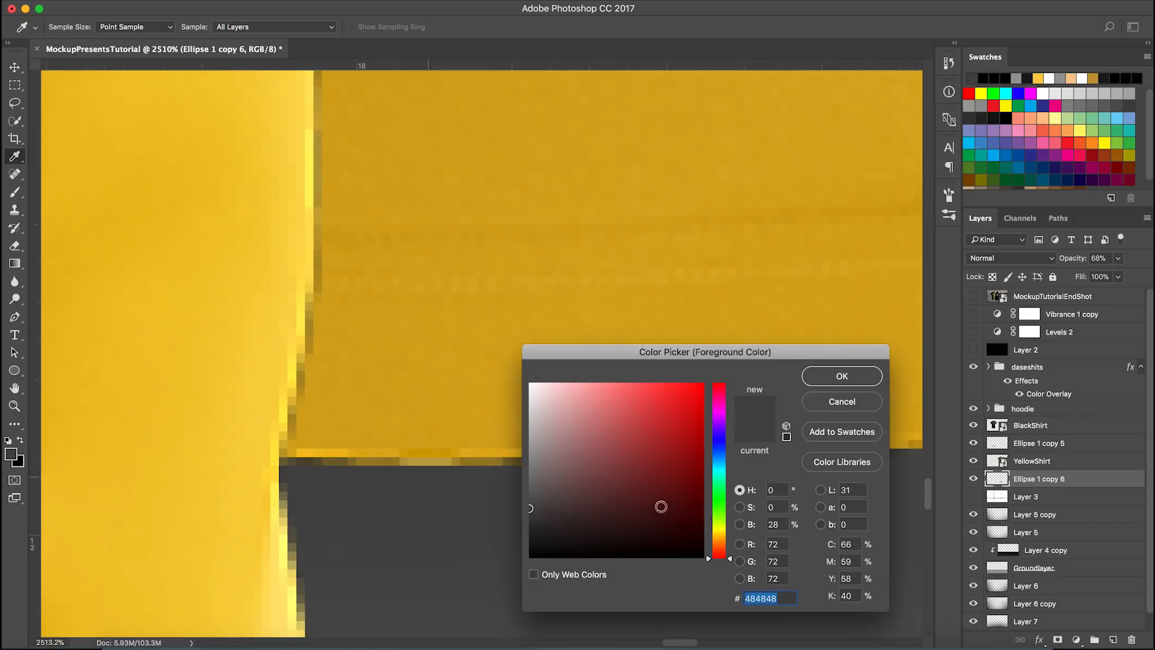
{"action": "left_click", "coordinate": [840, 405]}
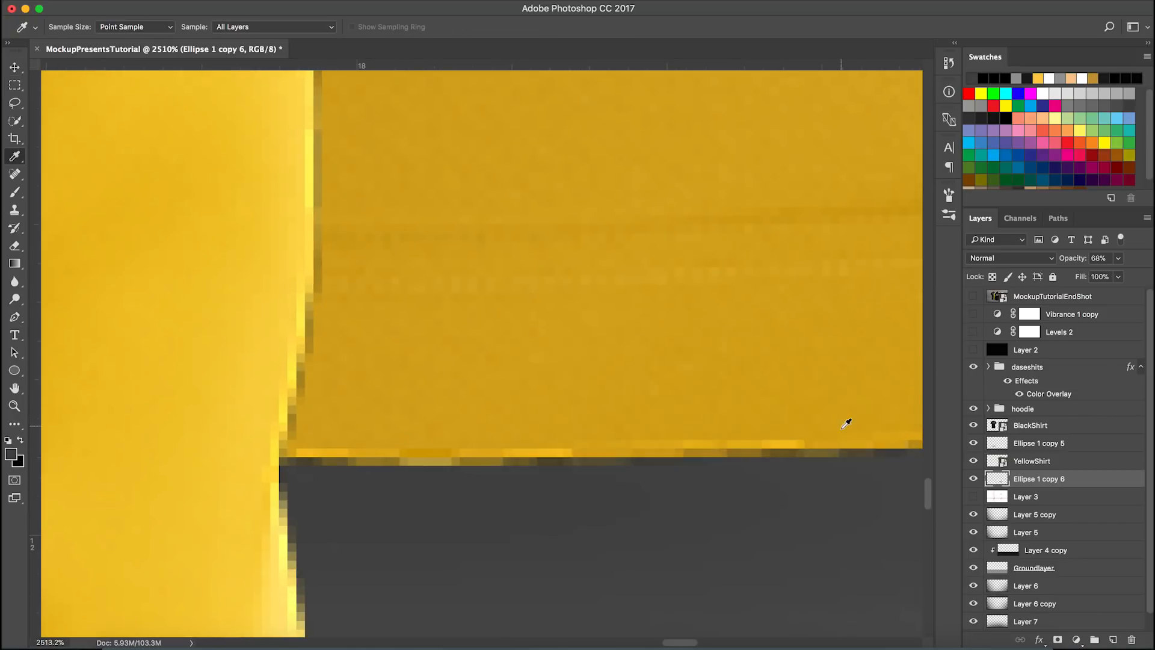
Step: Sample the shadow colour just below the black shirt's hem to compare it with the yellow shirt's shadow
{"action": "scroll", "coordinate": [661, 427], "scroll_direction": "down", "scroll_amount": 6}
{"action": "scroll", "coordinate": [662, 427], "scroll_direction": "down", "scroll_amount": 4}
{"action": "scroll", "coordinate": [282, 444], "scroll_direction": "up", "scroll_amount": 9}
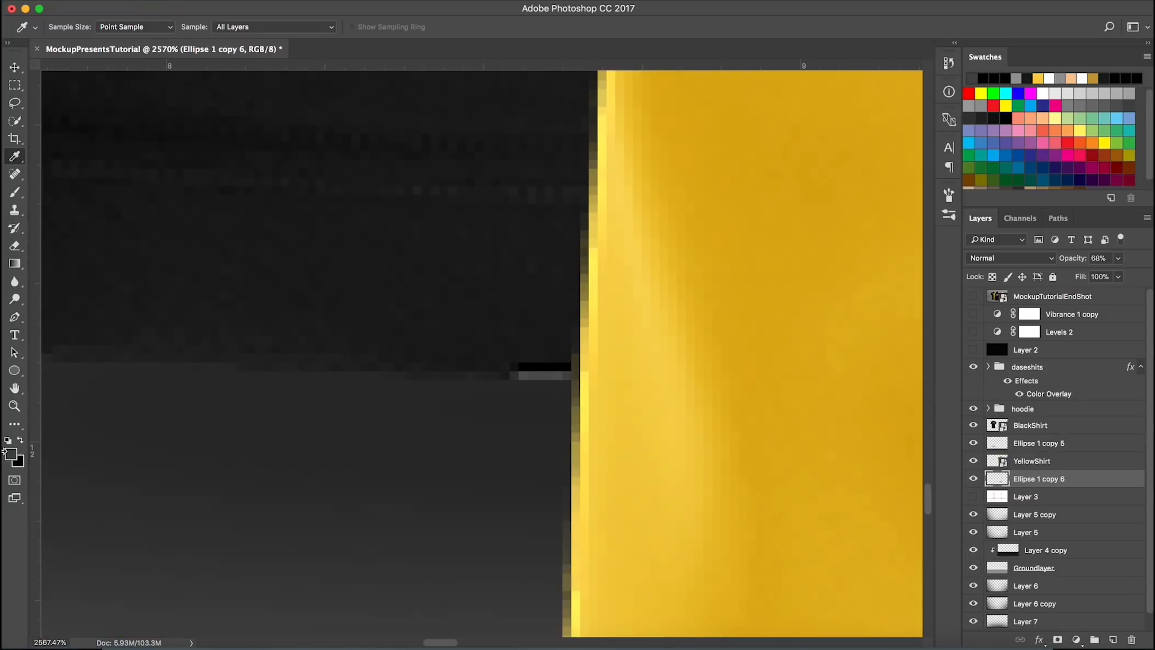
{"action": "left_click", "coordinate": [311, 382]}
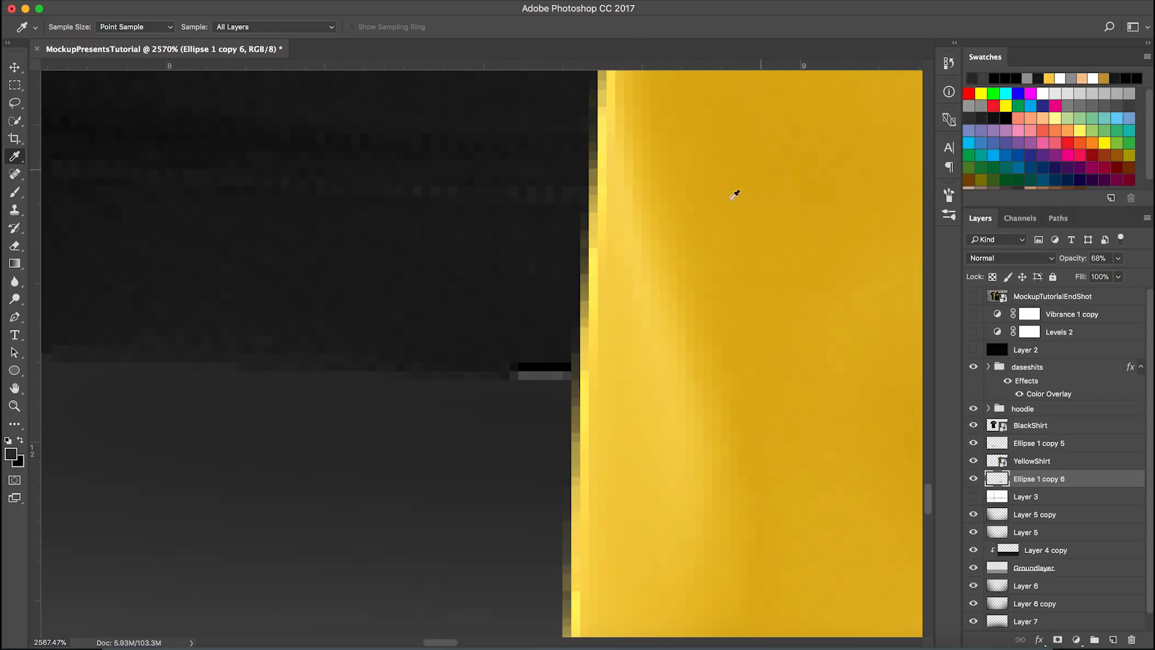
Step: Review the whole mockup and show the MockupTutorialEndShot layer to compare the composition with the finished reference
{"action": "scroll", "coordinate": [763, 167], "scroll_direction": "down", "scroll_amount": 10}
{"action": "scroll", "coordinate": [510, 497], "scroll_direction": "up", "scroll_amount": 2}
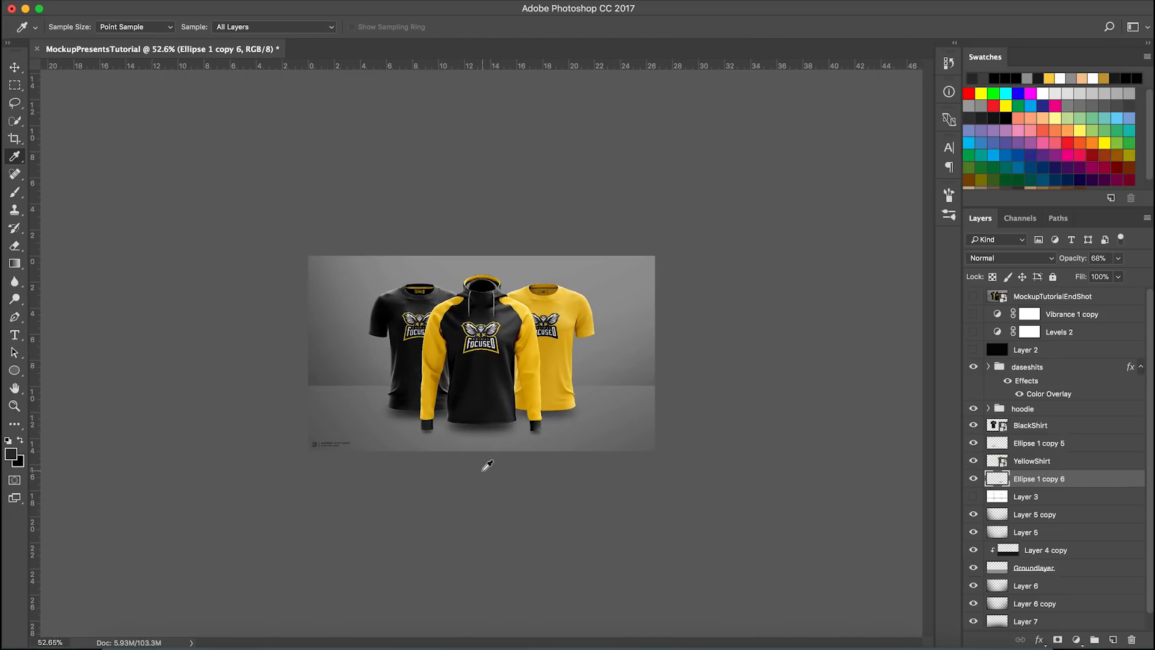
{"action": "key", "text": "v"}
{"action": "scroll", "coordinate": [478, 460], "scroll_direction": "up", "scroll_amount": 3}
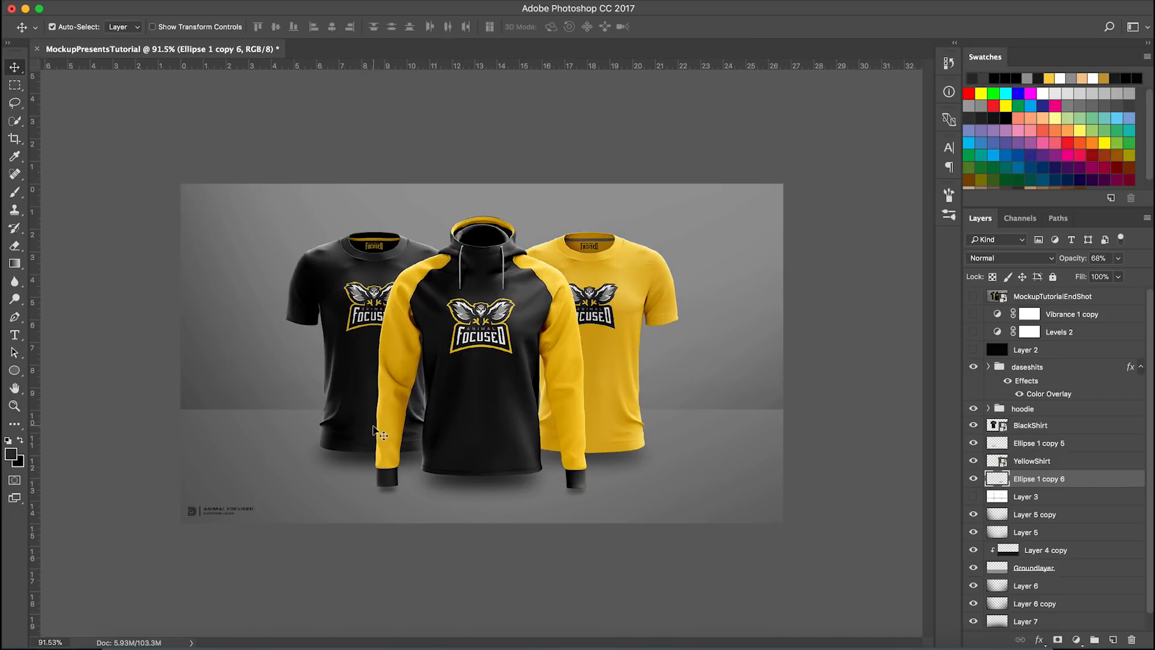
{"action": "scroll", "coordinate": [489, 454], "scroll_direction": "up", "scroll_amount": 1}
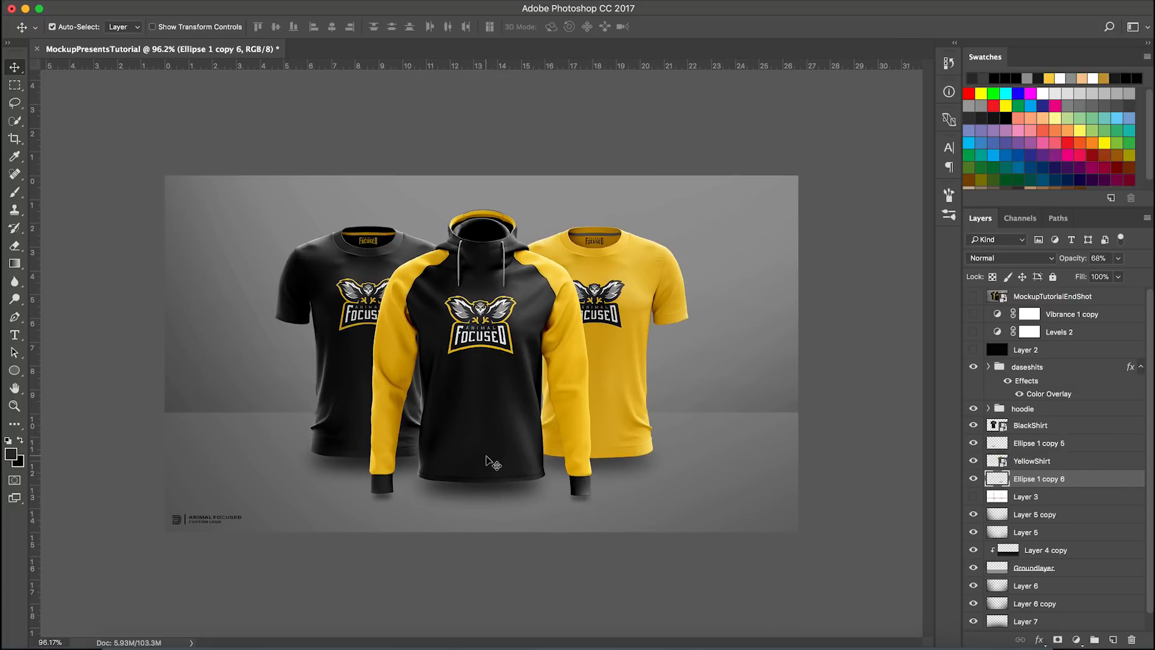
{"action": "scroll", "coordinate": [490, 461], "scroll_direction": "up", "scroll_amount": 1}
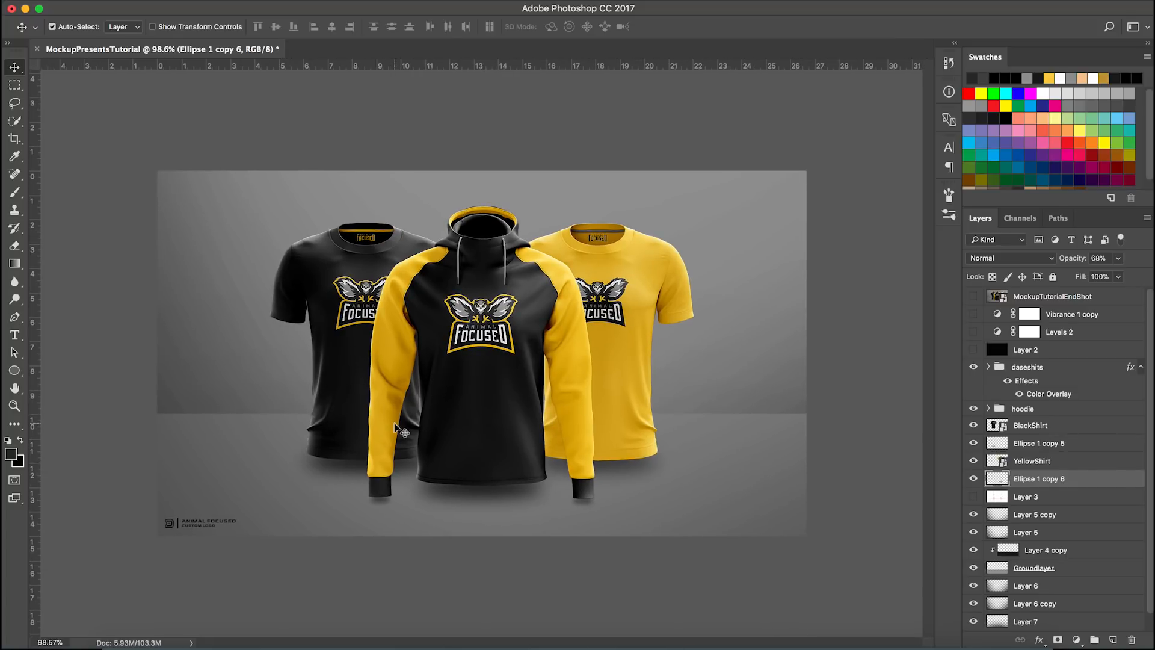
{"action": "left_click", "coordinate": [972, 297]}
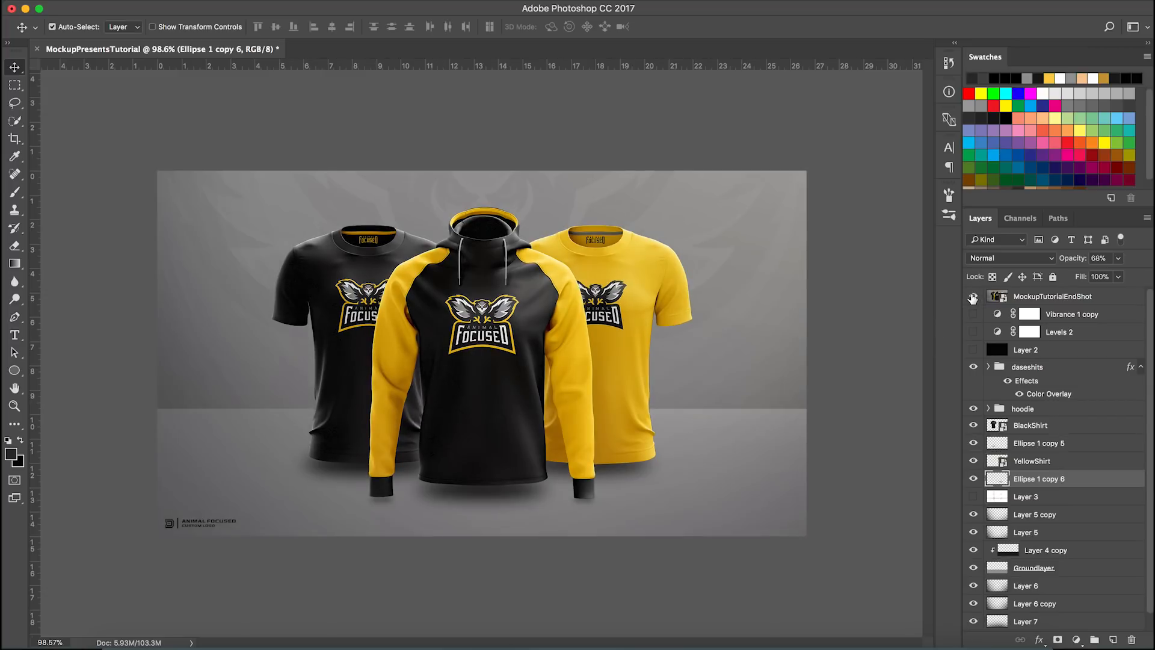
{"action": "scroll", "coordinate": [584, 452], "scroll_direction": "up", "scroll_amount": 1}
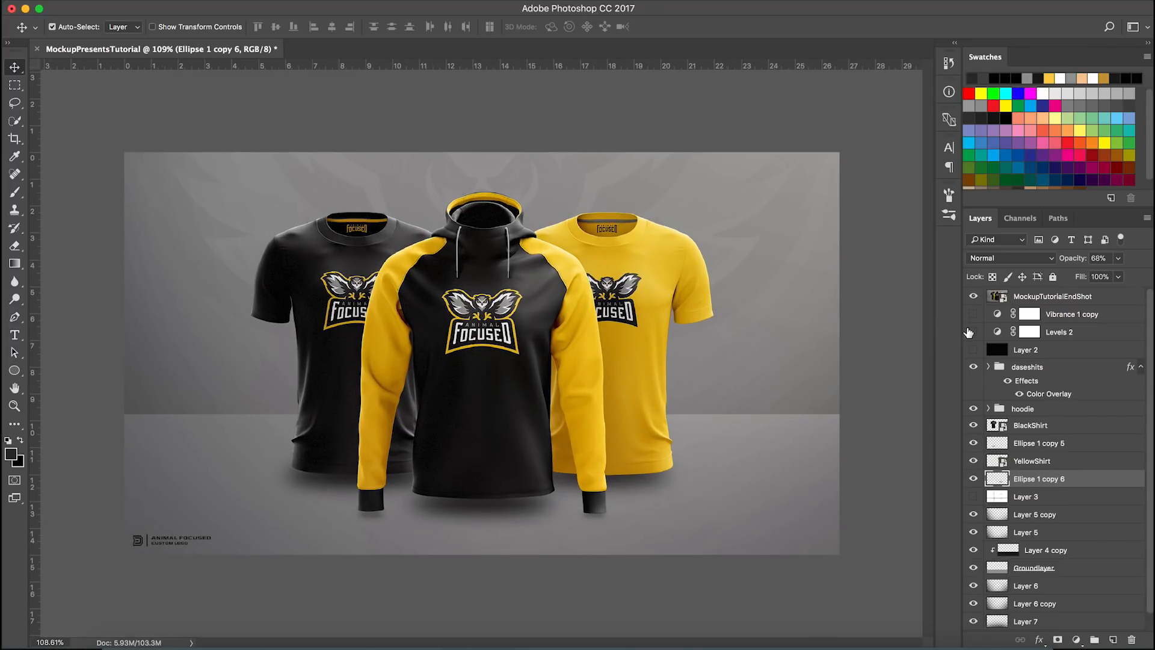
Step: Hide the MockupTutorialEndShot reference layer
{"action": "left_click", "coordinate": [972, 297]}
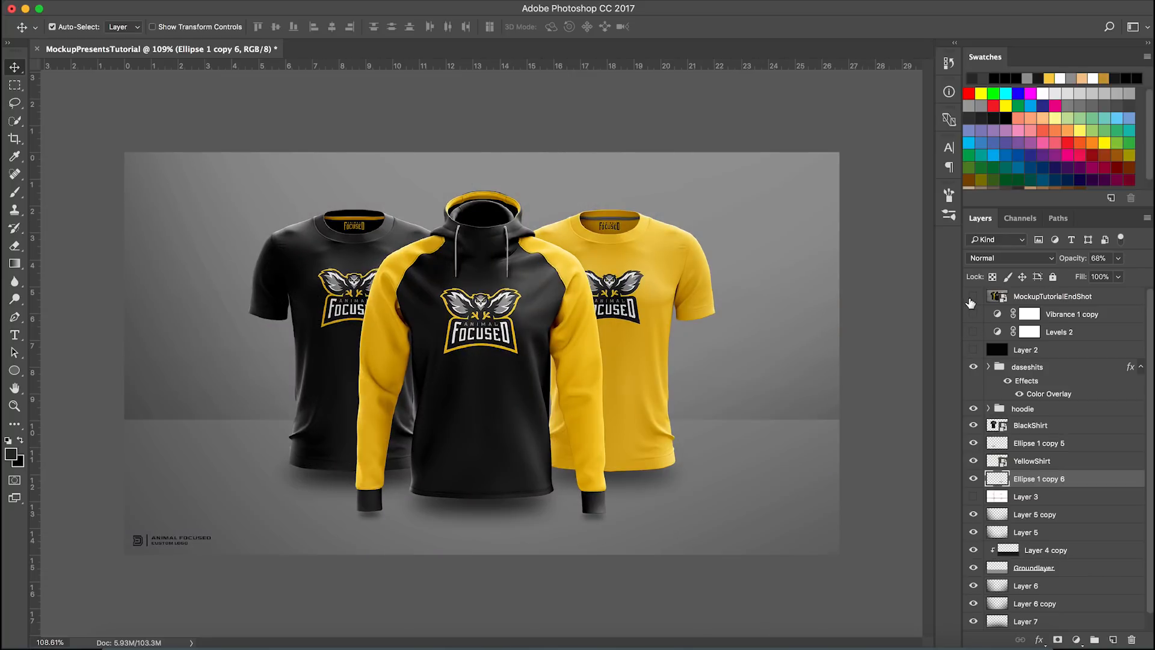
{"action": "scroll", "coordinate": [1090, 571], "scroll_direction": "down", "scroll_amount": 1}
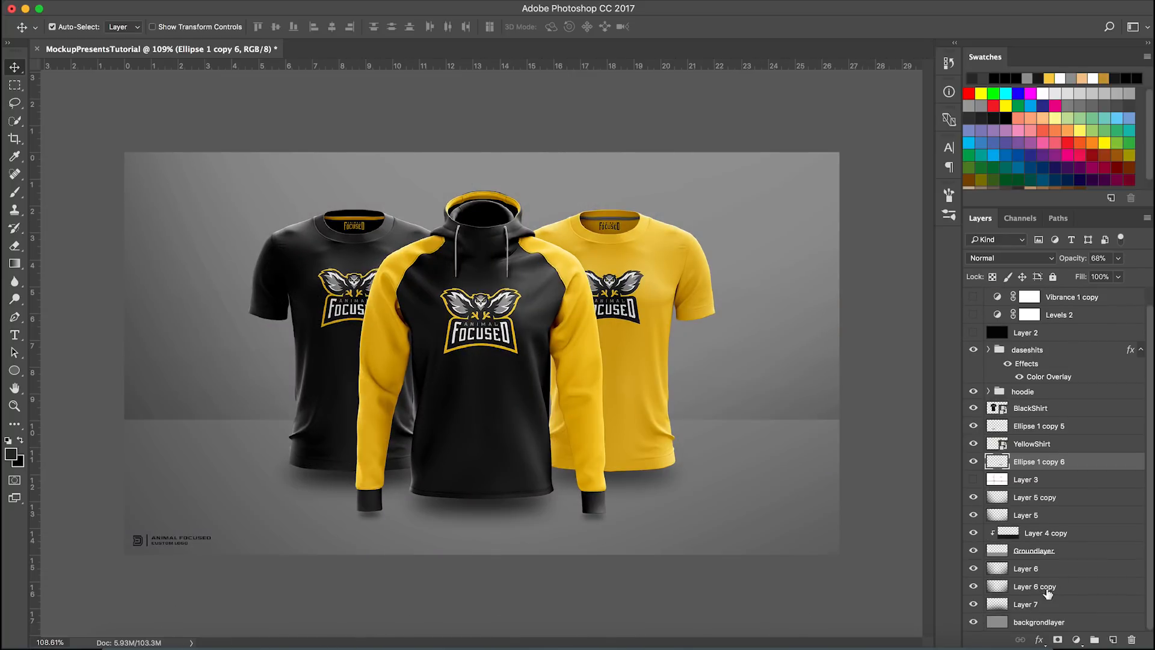
Step: Copy the full-colour Animal Focused logo with lettering from Illustrator and paste it into Photoshop as pixels above backgrondlayer
{"action": "left_click", "coordinate": [469, 629]}
{"action": "left_click", "coordinate": [450, 223]}
{"action": "left_click", "coordinate": [1074, 623]}
{"action": "key", "text": "super+v"}
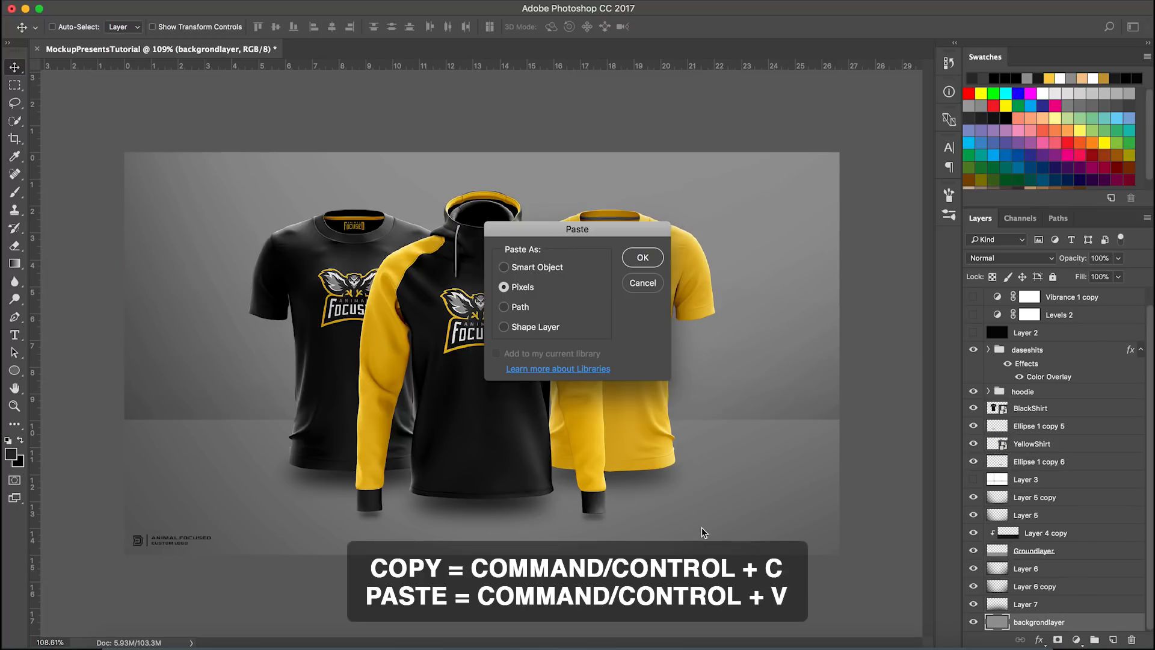
{"action": "key", "text": "Return"}
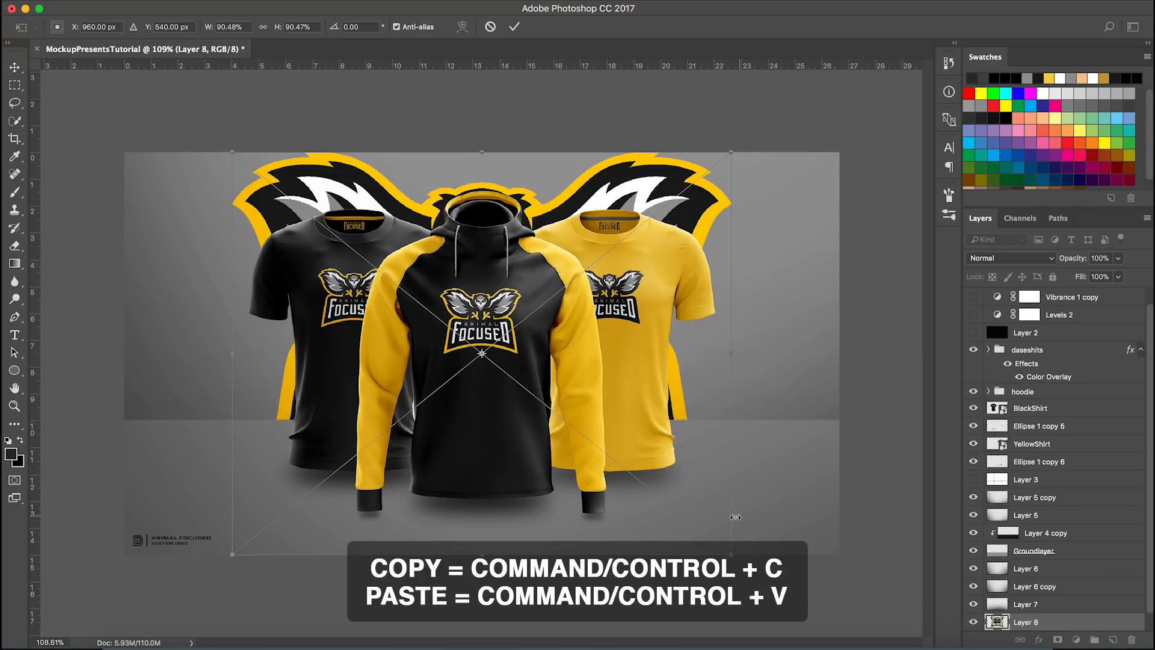
Step: Scale up the pasted lettered logo and move it down so its wings span the wall behind the garments
{"action": "key", "text": "super+t"}
{"action": "scroll", "coordinate": [706, 536], "scroll_direction": "down", "scroll_amount": 1}
{"action": "left_click_drag", "start_coordinate": [686, 520], "coordinate": [827, 629]}
{"action": "left_click_drag", "start_coordinate": [751, 405], "coordinate": [747, 437]}
{"action": "key", "text": "Return"}
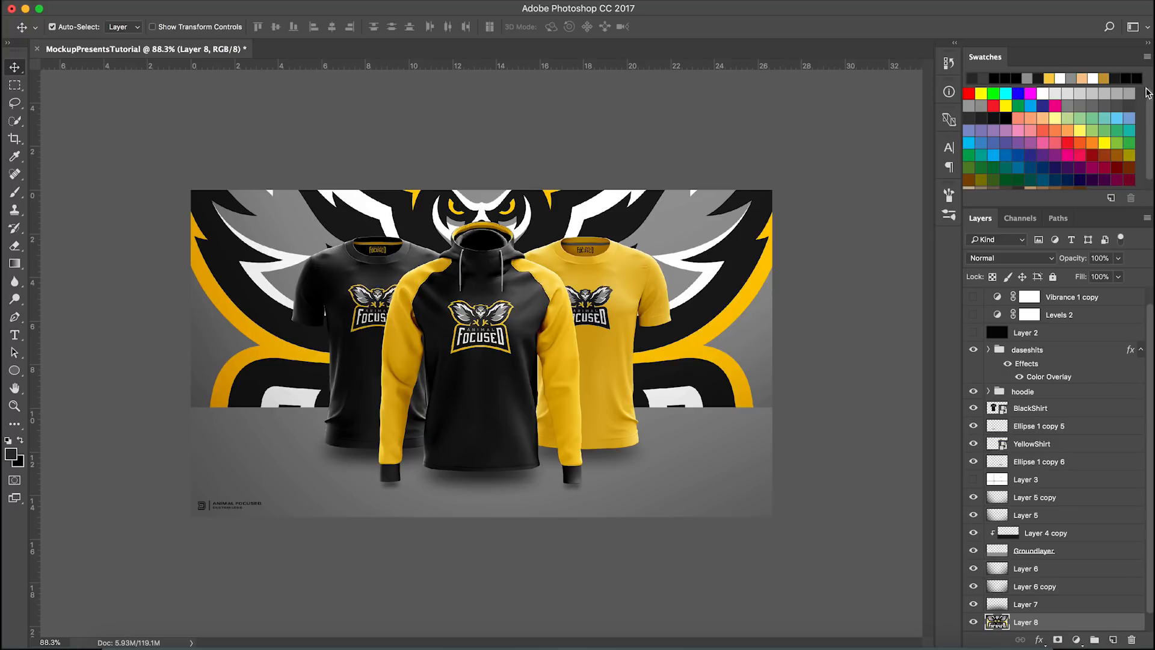
{"action": "scroll", "coordinate": [486, 212], "scroll_direction": "up", "scroll_amount": 2}
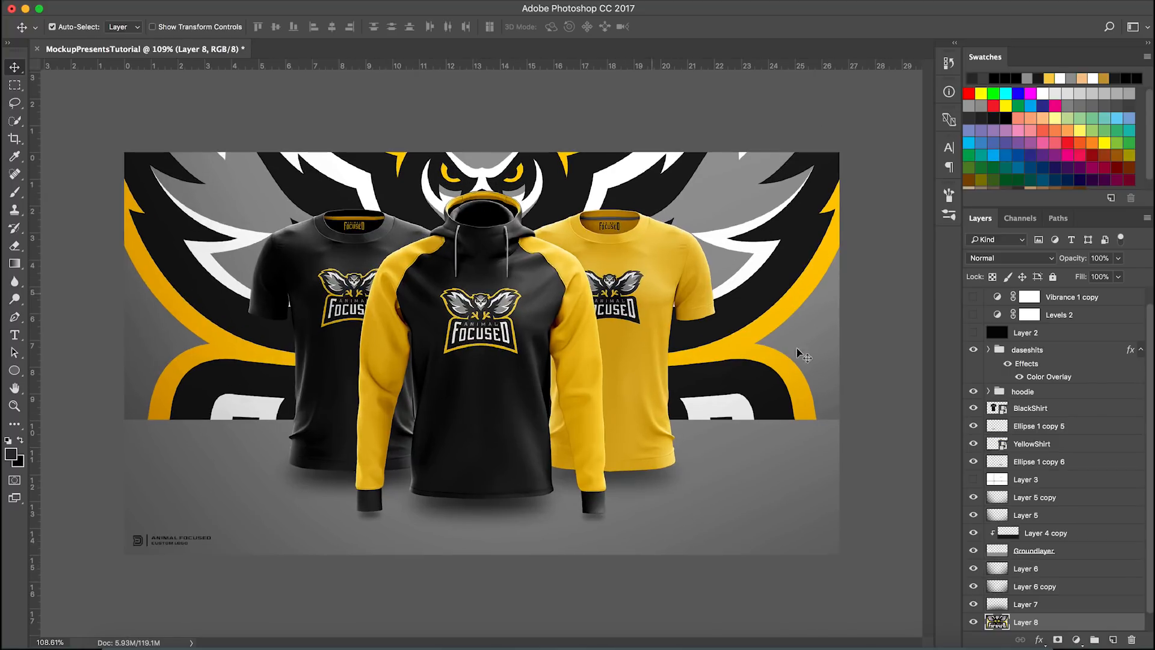
Step: Desaturate the enlarged lettered logo on Layer 8
{"action": "left_click", "coordinate": [195, 1]}
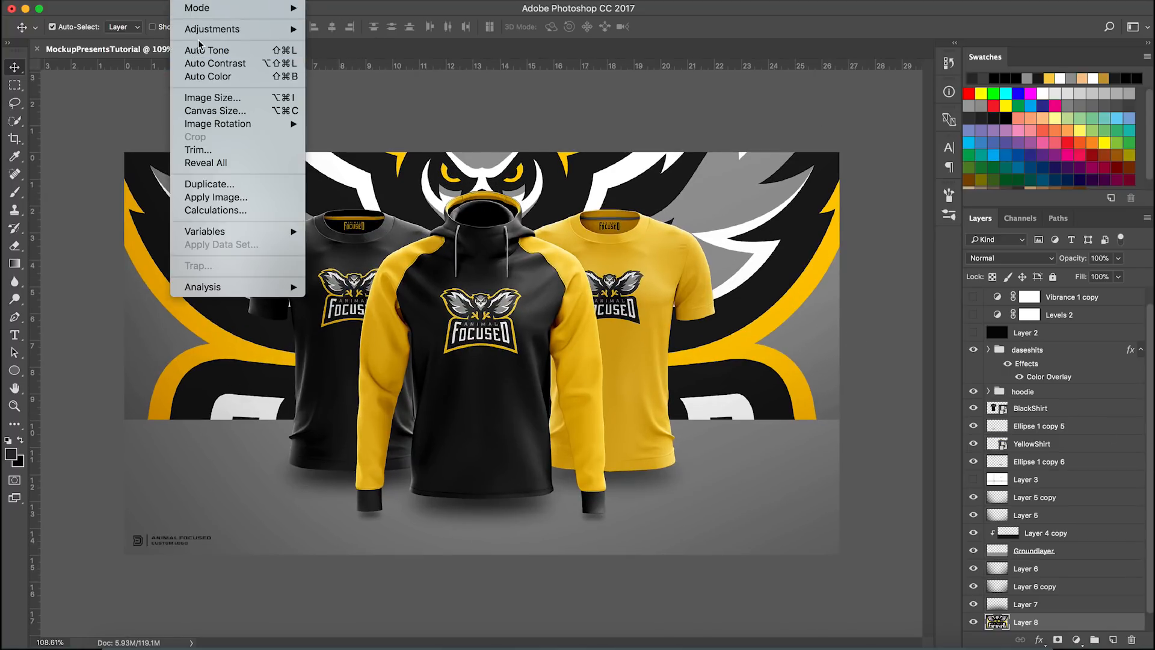
{"action": "mouse_move", "coordinate": [278, 31]}
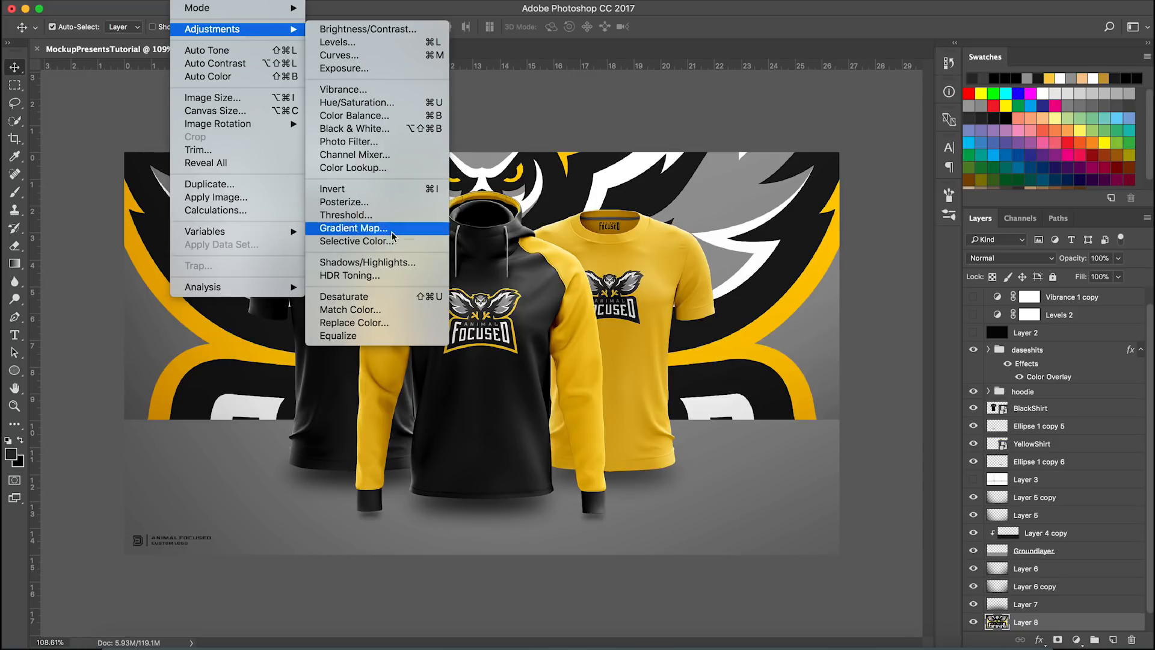
{"action": "left_click", "coordinate": [385, 296]}
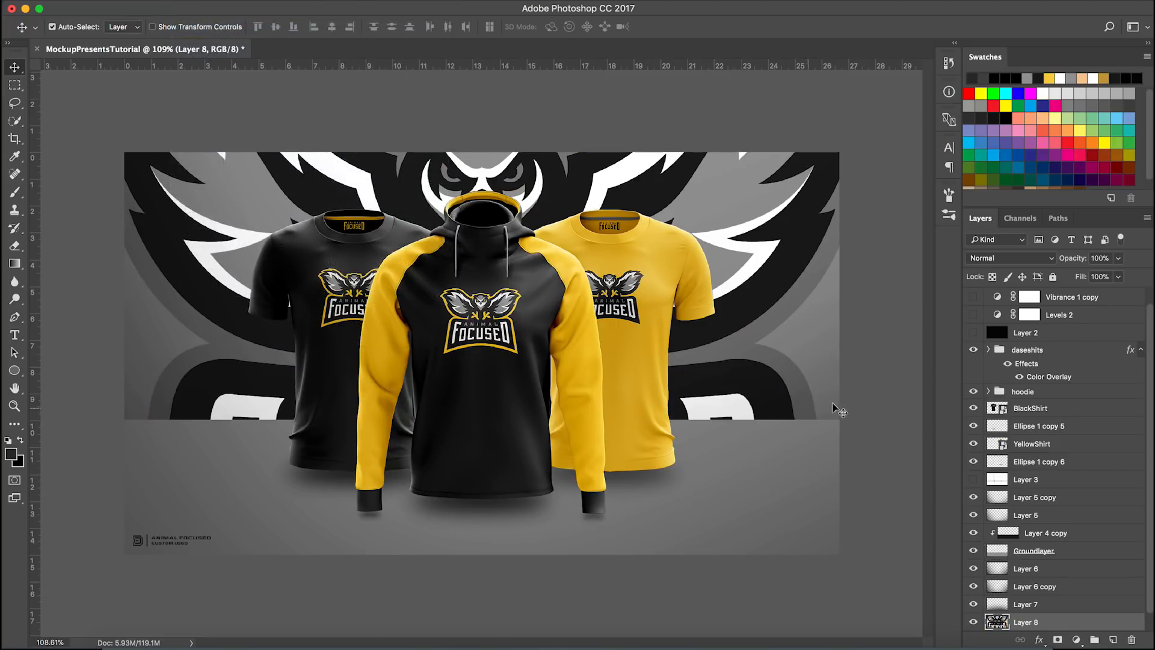
Step: Set the lettered logo layer's blend mode to Overlay and its opacity to 3%
{"action": "left_click", "coordinate": [1008, 258]}
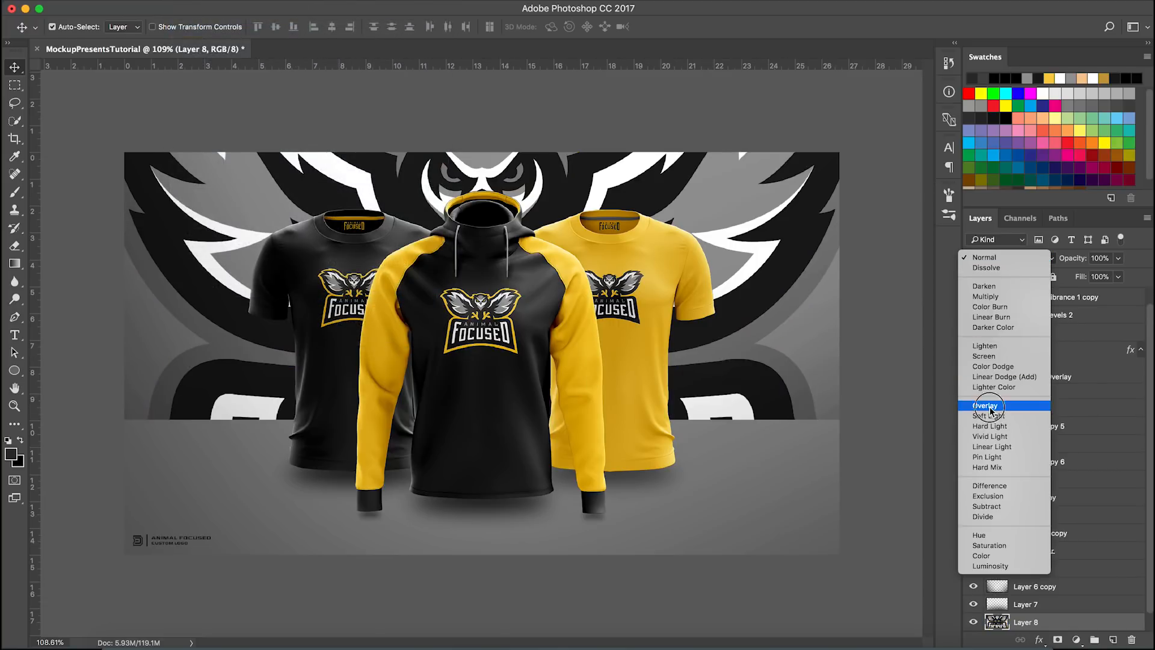
{"action": "left_click", "coordinate": [1016, 416]}
{"action": "left_click", "coordinate": [1093, 258]}
{"action": "type", "text": "5"}
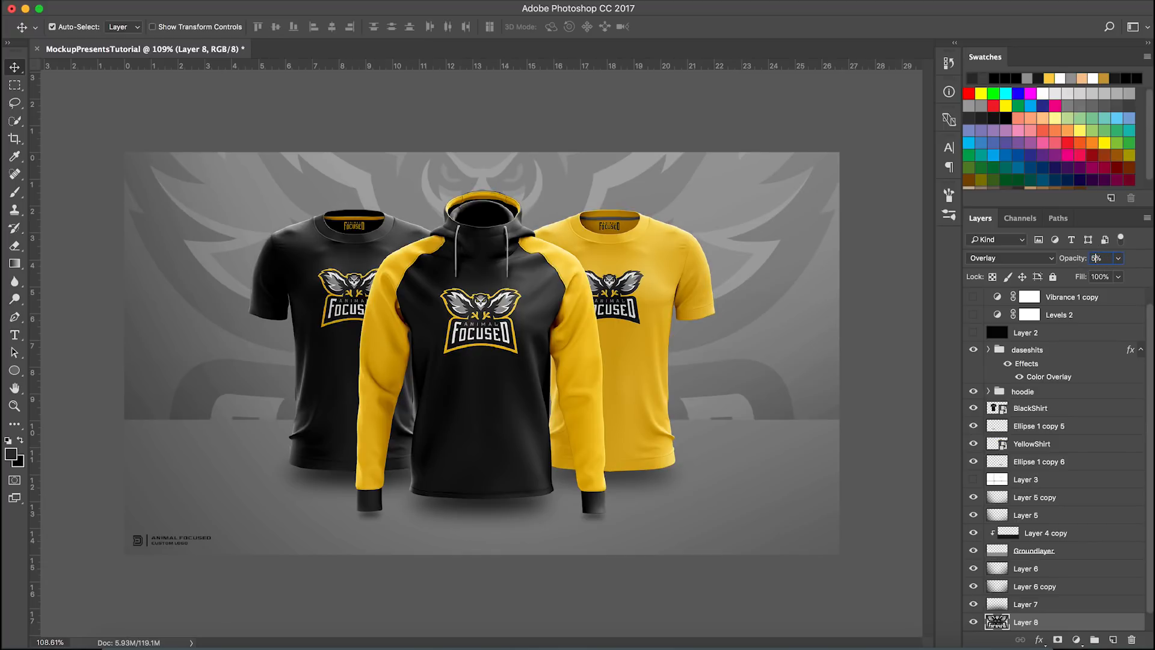
{"action": "key", "text": "BackSpace"}
{"action": "type", "text": "3"}
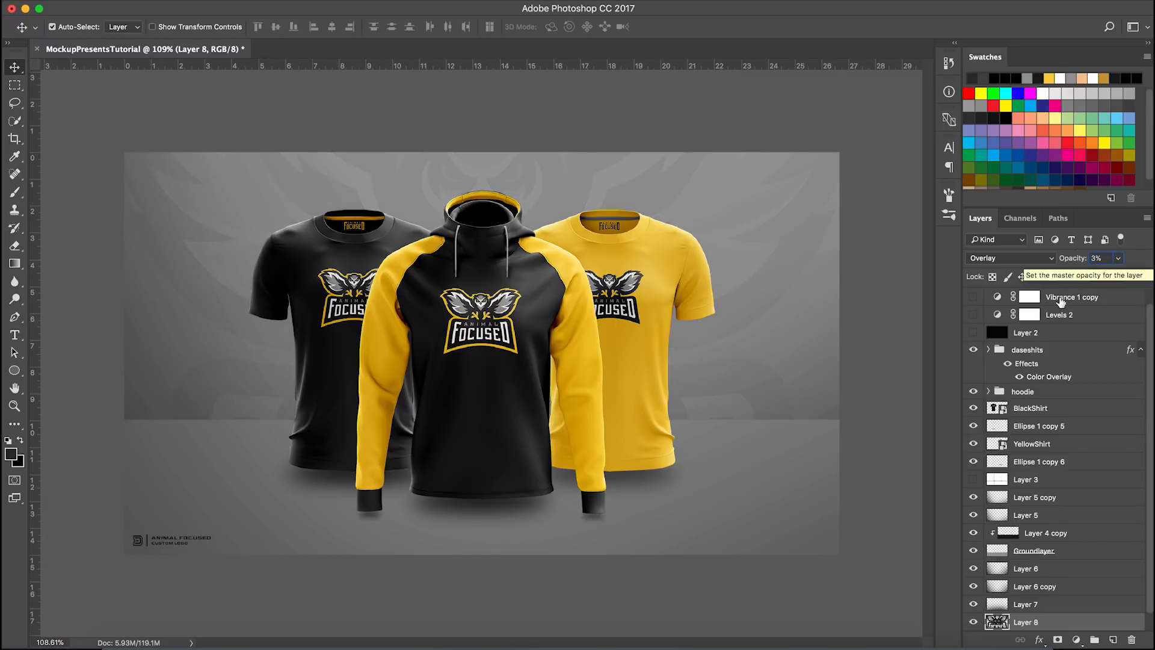
Step: Compare the faded background logo with the MockupTutorialEndShot reference, leaving the reference hidden
{"action": "scroll", "coordinate": [978, 299], "scroll_direction": "up", "scroll_amount": 1}
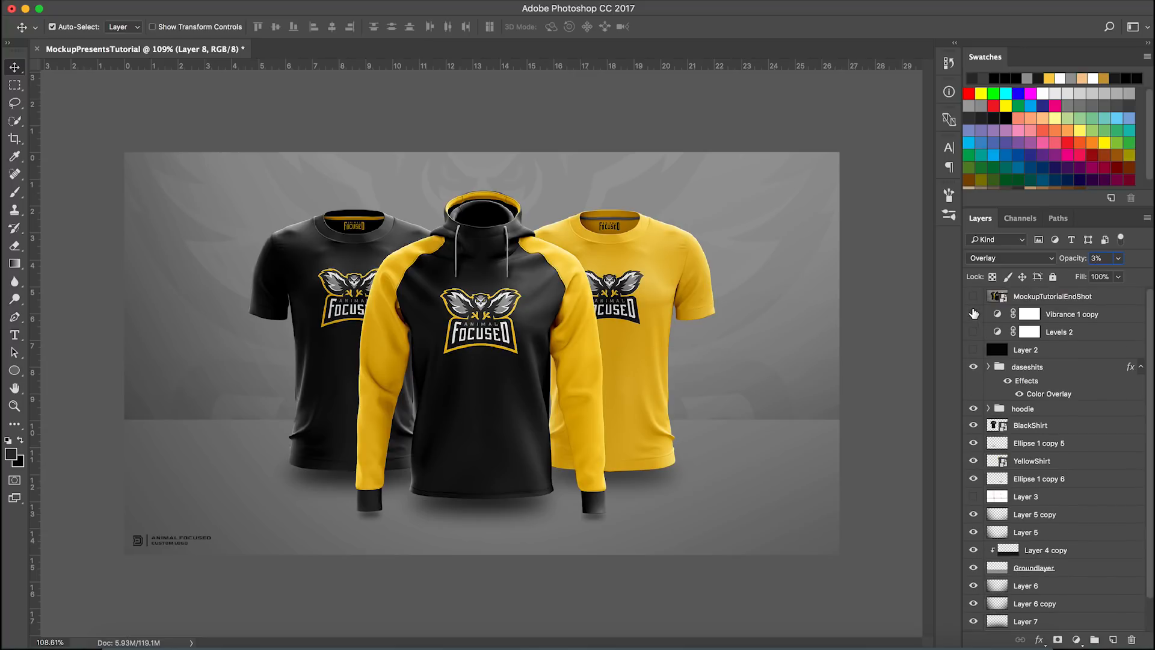
{"action": "left_click", "coordinate": [972, 297]}
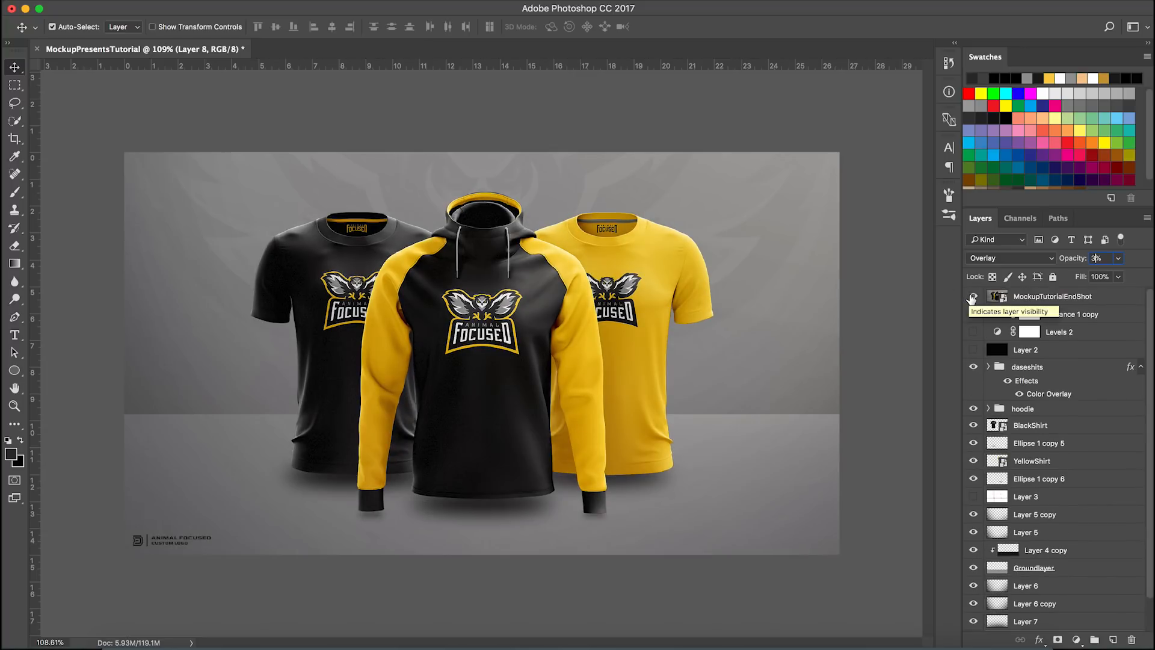
{"action": "left_click", "coordinate": [971, 297]}
{"action": "scroll", "coordinate": [1033, 531], "scroll_direction": "down", "scroll_amount": 2}
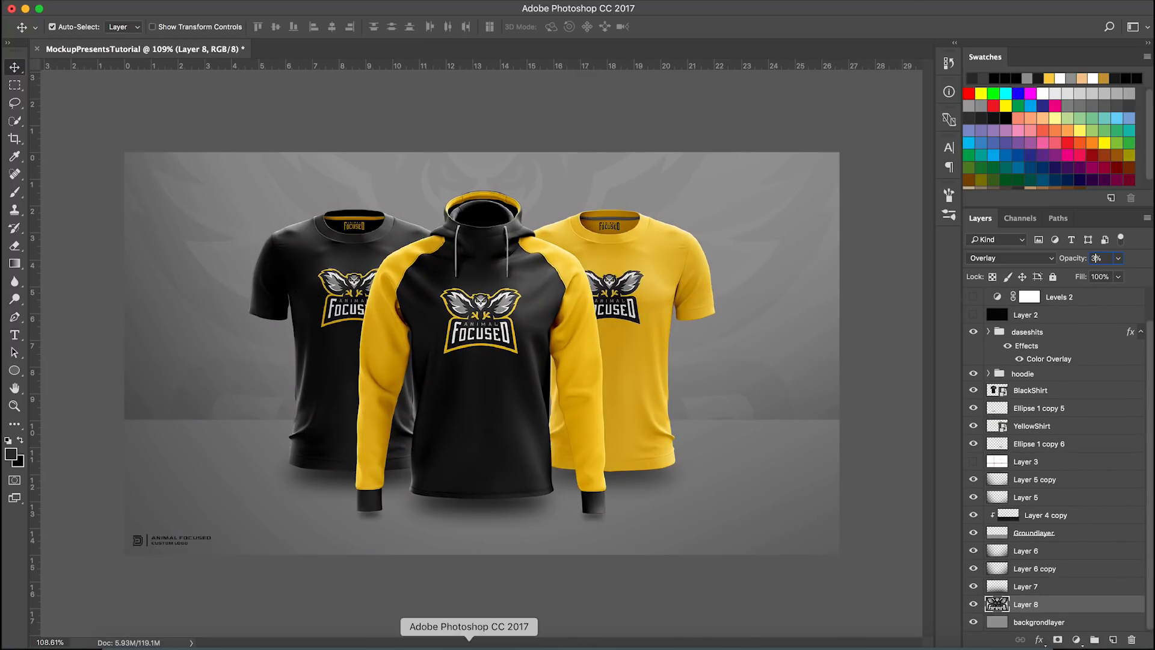
Step: Copy the owl emblem without lettering from Illustrator and paste it into Photoshop as pixels above backgrondlayer instead
{"action": "left_click", "coordinate": [424, 639]}
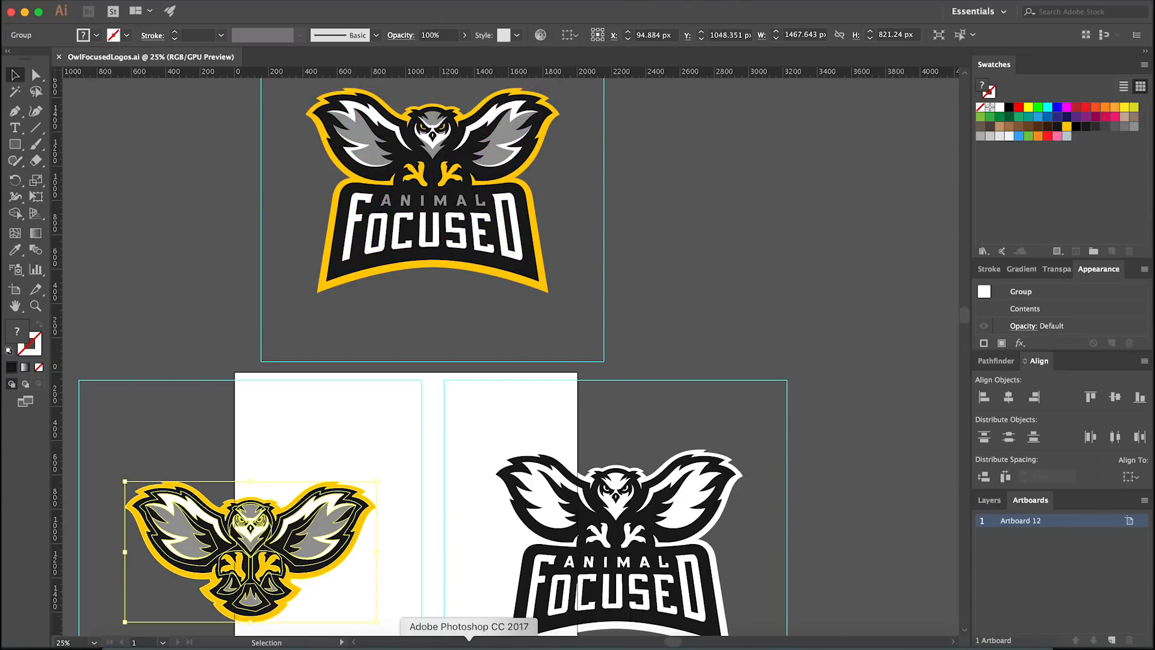
{"action": "left_click", "coordinate": [467, 638]}
{"action": "key", "text": "ctrl+v"}
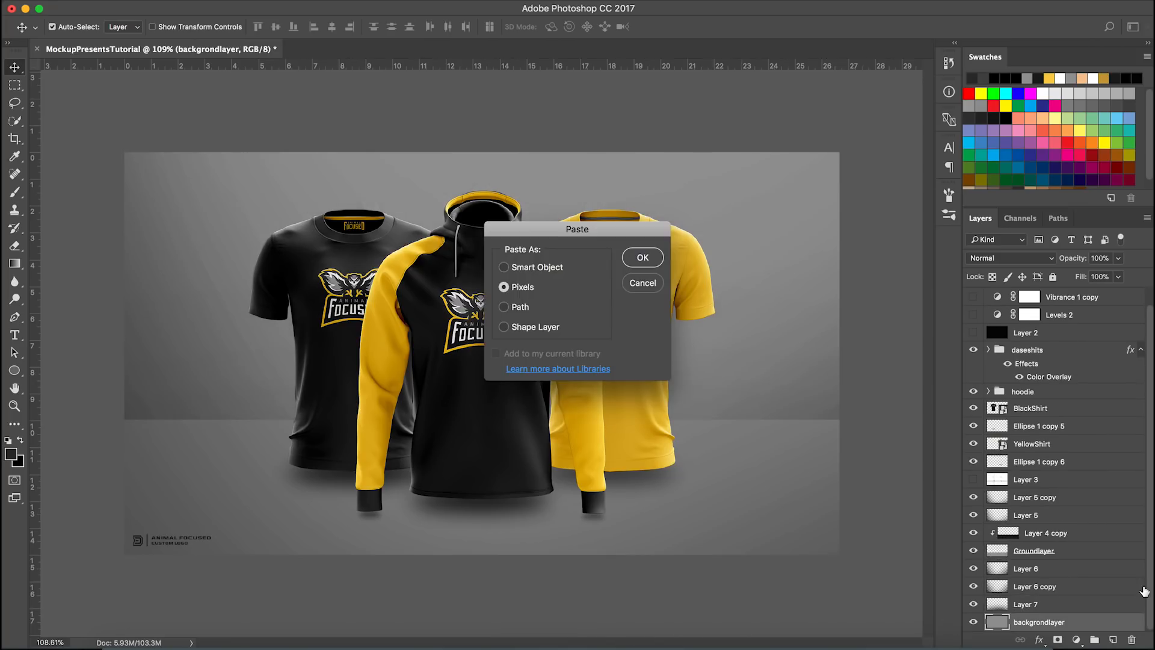
{"action": "key", "text": "Return"}
Step: Enlarge the owl emblem to fill the wall behind the garments and move it upward
{"action": "left_click_drag", "start_coordinate": [750, 510], "coordinate": [956, 626]}
{"action": "left_click_drag", "start_coordinate": [638, 446], "coordinate": [634, 390]}
{"action": "key", "text": "Return"}
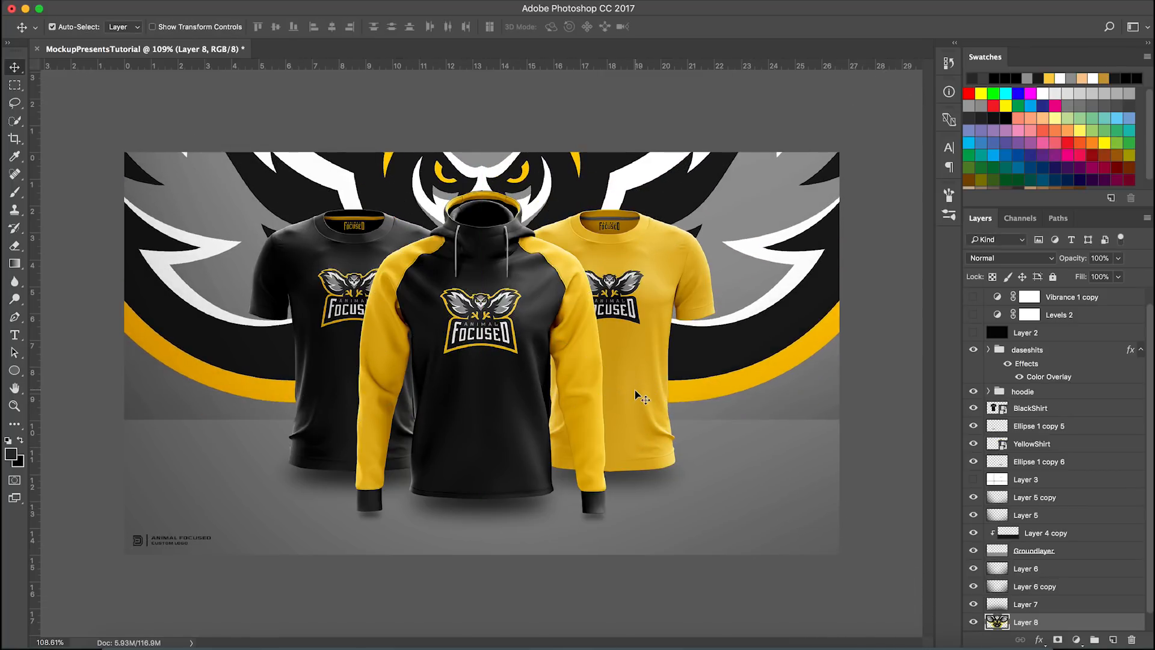
Step: Check the emblem against the MockupTutorialEndShot reference and scale it down so the wings fit the canvas width
{"action": "scroll", "coordinate": [998, 339], "scroll_direction": "up", "scroll_amount": 1}
{"action": "left_click", "coordinate": [970, 303]}
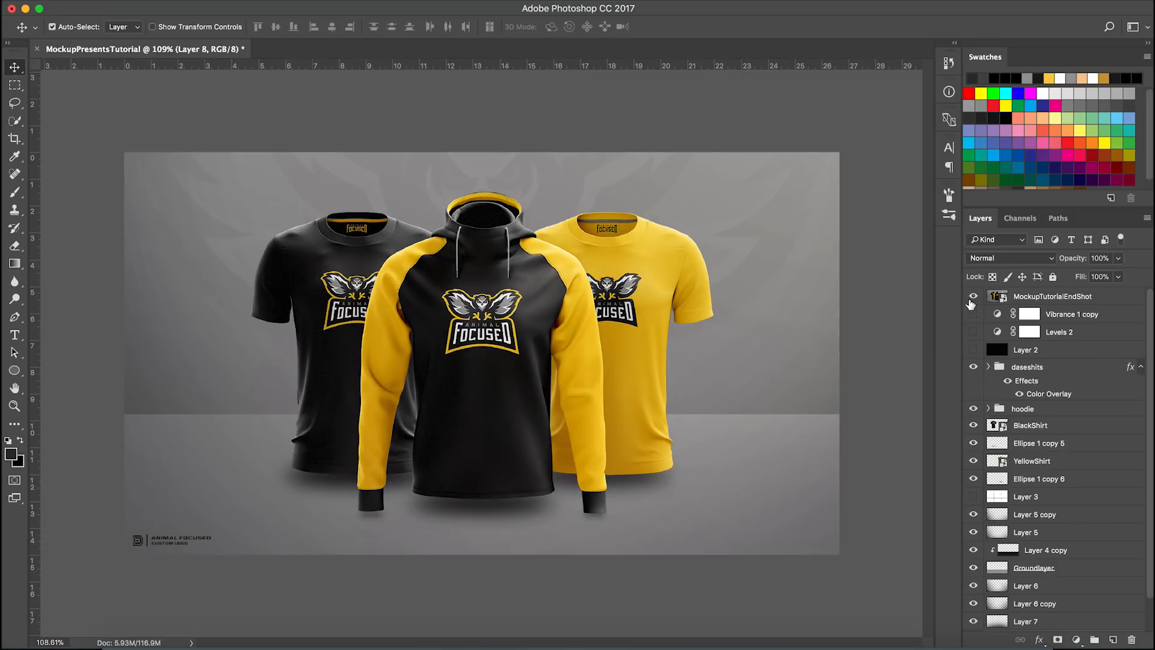
{"action": "scroll", "coordinate": [1096, 584], "scroll_direction": "down", "scroll_amount": 2}
{"action": "key", "text": "super+t"}
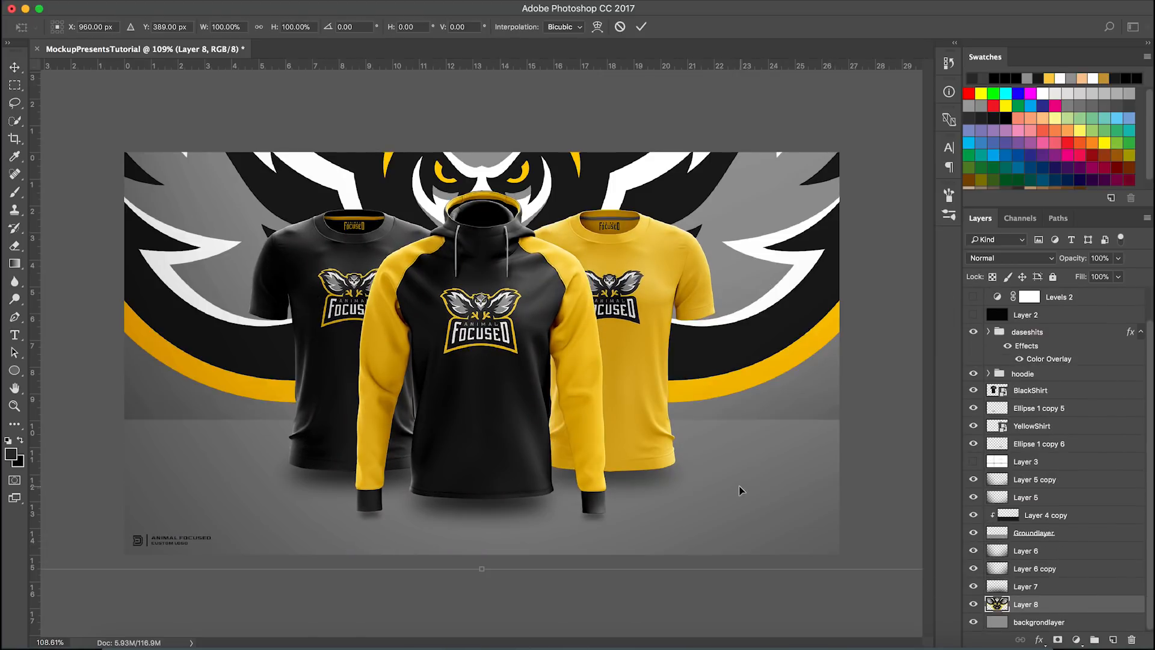
{"action": "scroll", "coordinate": [741, 491], "scroll_direction": "down", "scroll_amount": 2}
{"action": "scroll", "coordinate": [741, 491], "scroll_direction": "down", "scroll_amount": 1}
{"action": "left_click_drag", "start_coordinate": [836, 510], "coordinate": [781, 478]}
{"action": "key", "text": "Return"}
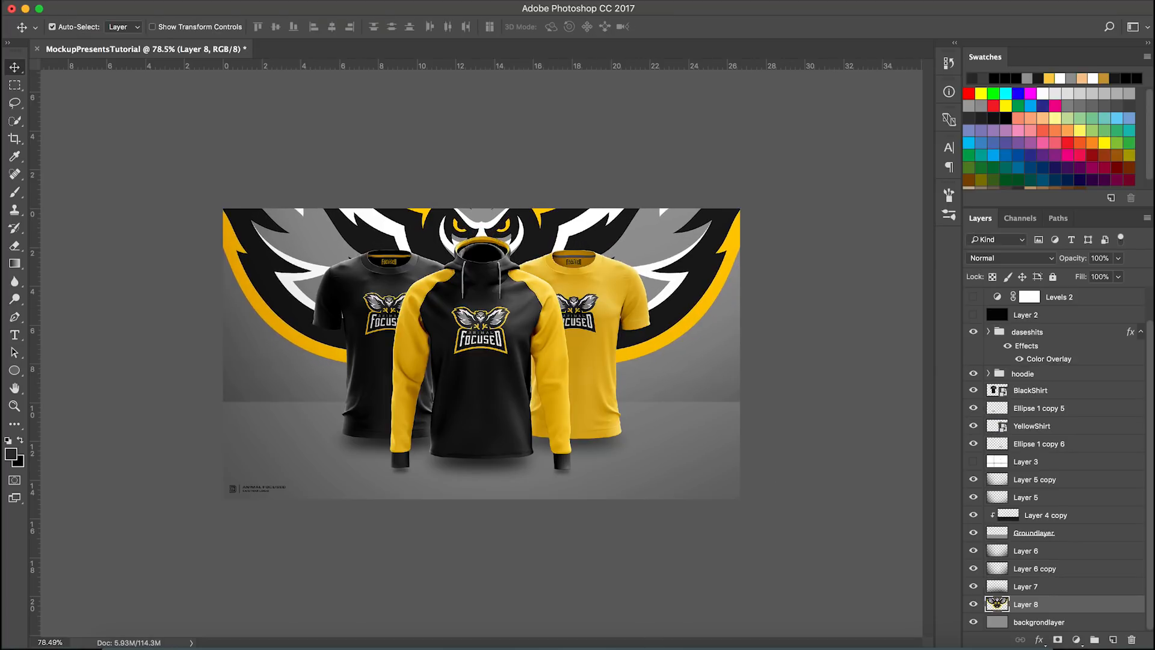
Step: Desaturate the owl emblem on Layer 8
{"action": "left_click", "coordinate": [193, 1]}
{"action": "mouse_move", "coordinate": [241, 29]}
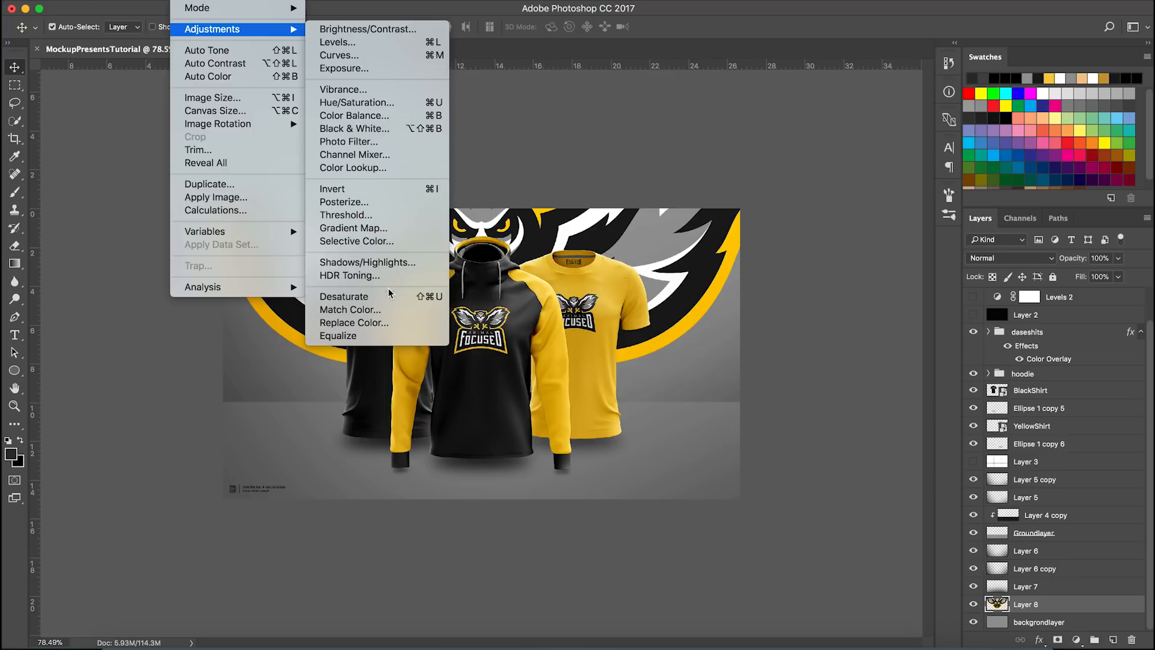
{"action": "left_click", "coordinate": [354, 296]}
Step: Set the owl emblem layer's opacity to 3% and its blend mode to Overlay
{"action": "left_click", "coordinate": [1071, 258]}
{"action": "type", "text": "3"}
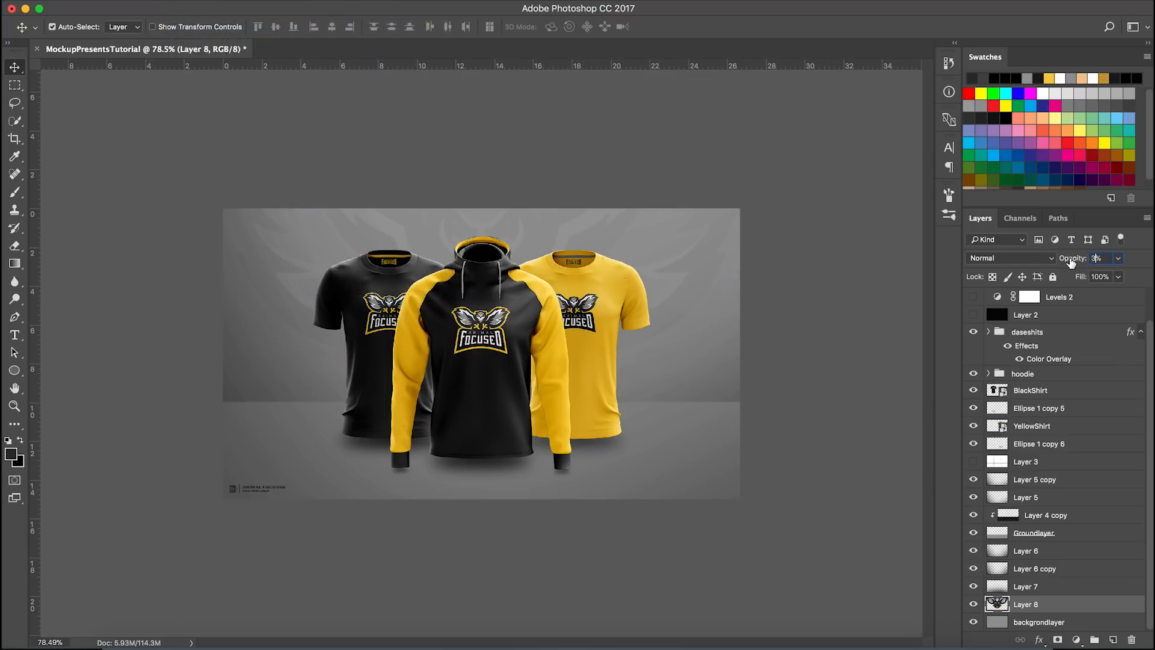
{"action": "left_click", "coordinate": [1010, 257]}
{"action": "left_click", "coordinate": [968, 409]}
Step: Nudge the faded owl emblem vertically behind the hoodie
{"action": "scroll", "coordinate": [511, 408], "scroll_direction": "up", "scroll_amount": 3}
{"action": "key", "text": "shift+Up"}
{"action": "left_click", "coordinate": [14, 71]}
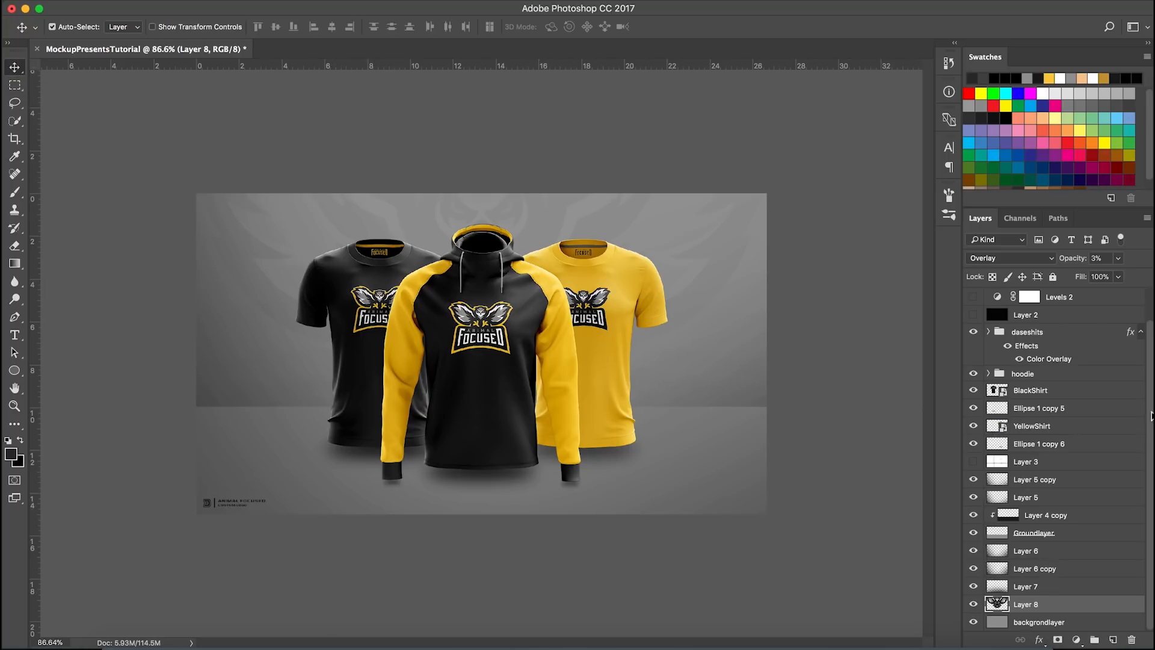
Step: Toggle the MockupTutorialEndShot reference to compare it with the current mockup, and leave it hidden
{"action": "scroll", "coordinate": [995, 313], "scroll_direction": "up", "scroll_amount": 2}
{"action": "left_click", "coordinate": [973, 297]}
{"action": "left_click", "coordinate": [973, 297]}
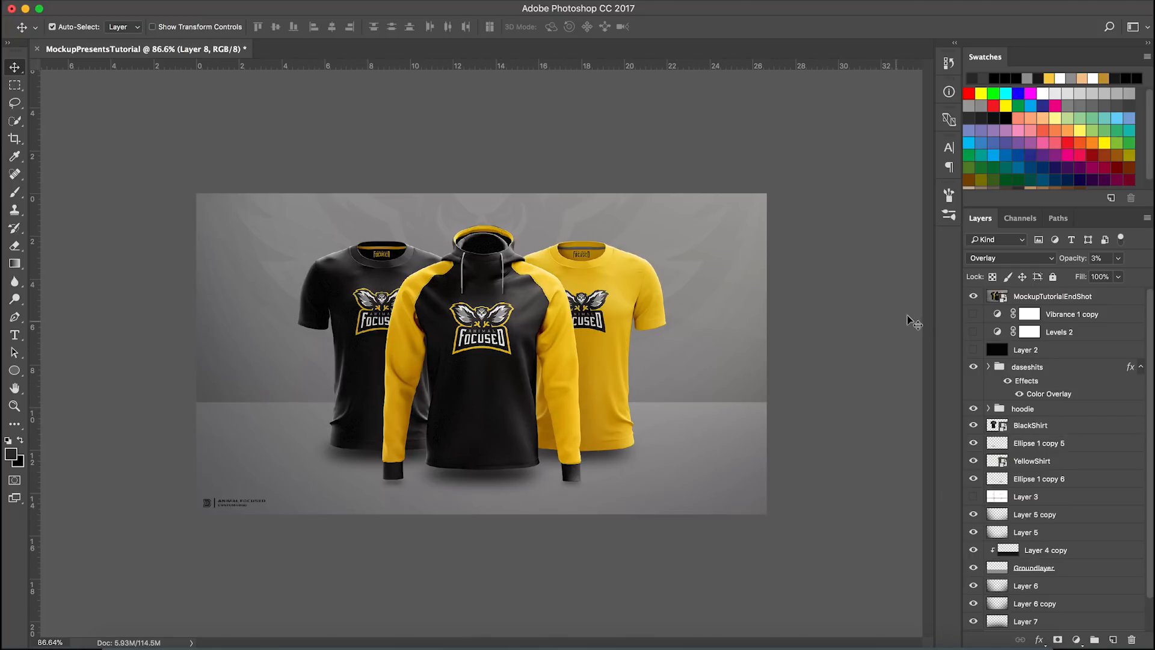
{"action": "left_click", "coordinate": [973, 297]}
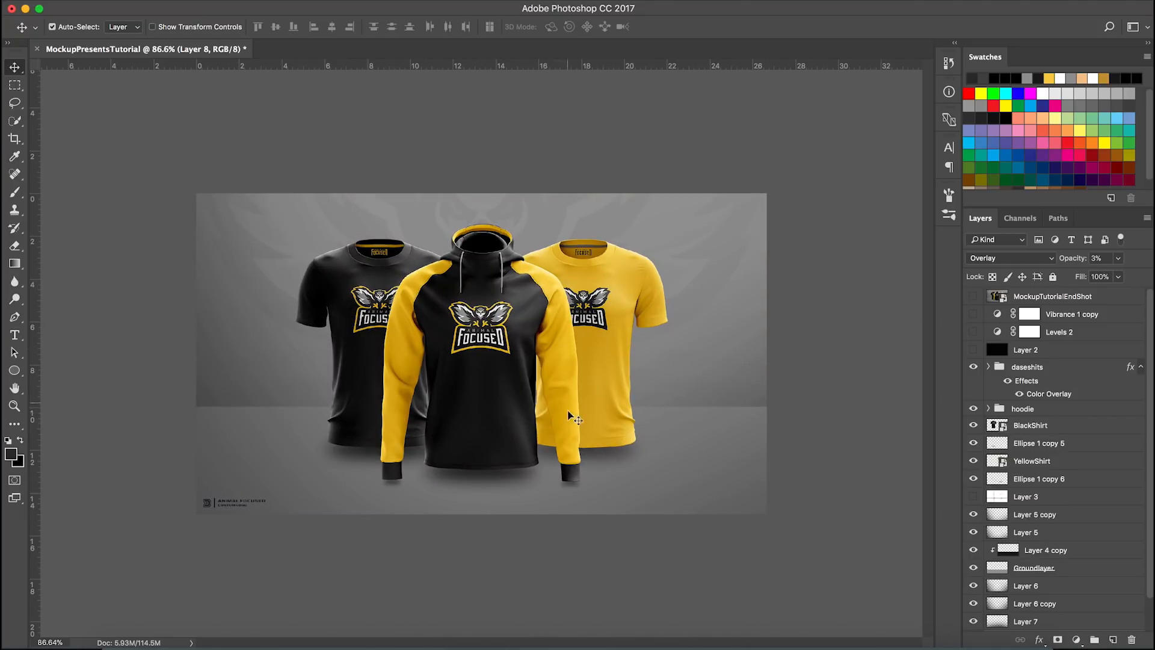
{"action": "scroll", "coordinate": [475, 448], "scroll_direction": "up", "scroll_amount": 3}
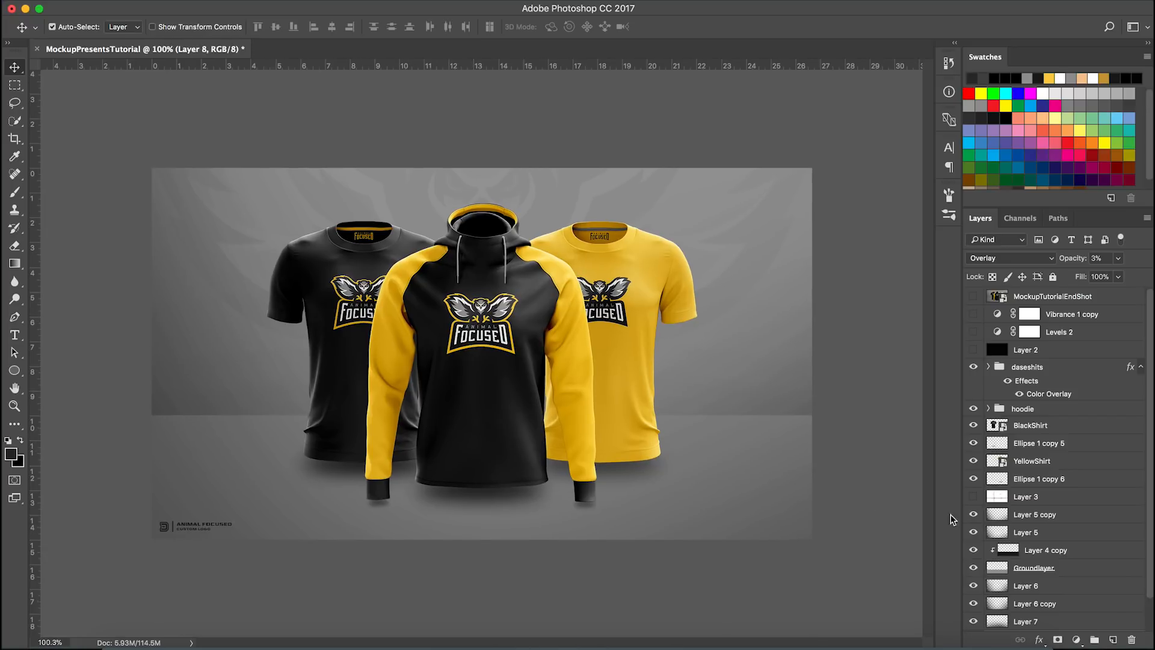
Step: Identify the YellowShirt layer by toggling its visibility, add a new layer above it and clip that layer to the shirt
{"action": "scroll", "coordinate": [1053, 531], "scroll_direction": "down", "scroll_amount": 2}
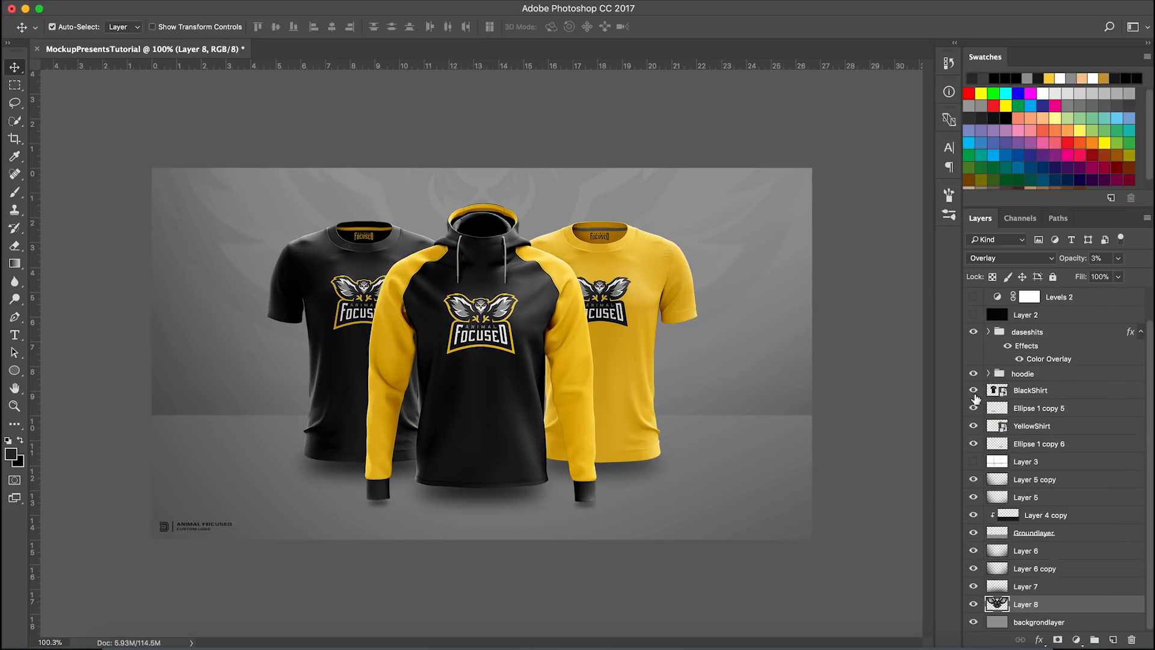
{"action": "left_click", "coordinate": [973, 425]}
{"action": "left_click", "coordinate": [973, 425]}
{"action": "left_click", "coordinate": [1077, 429]}
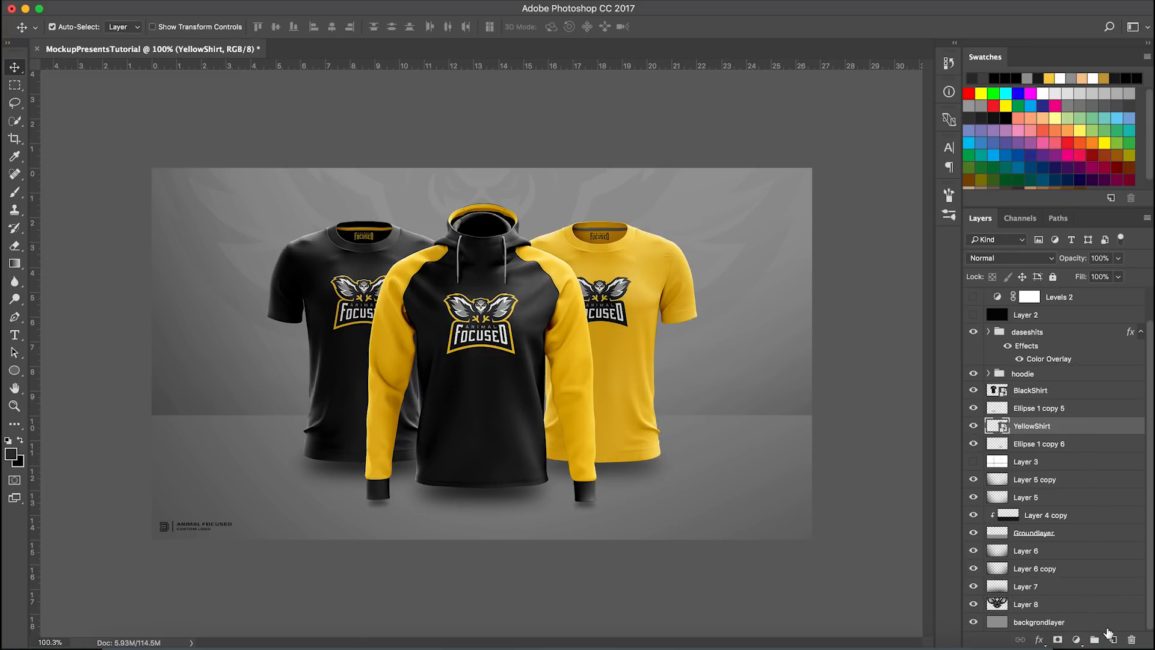
{"action": "left_click", "coordinate": [1111, 638]}
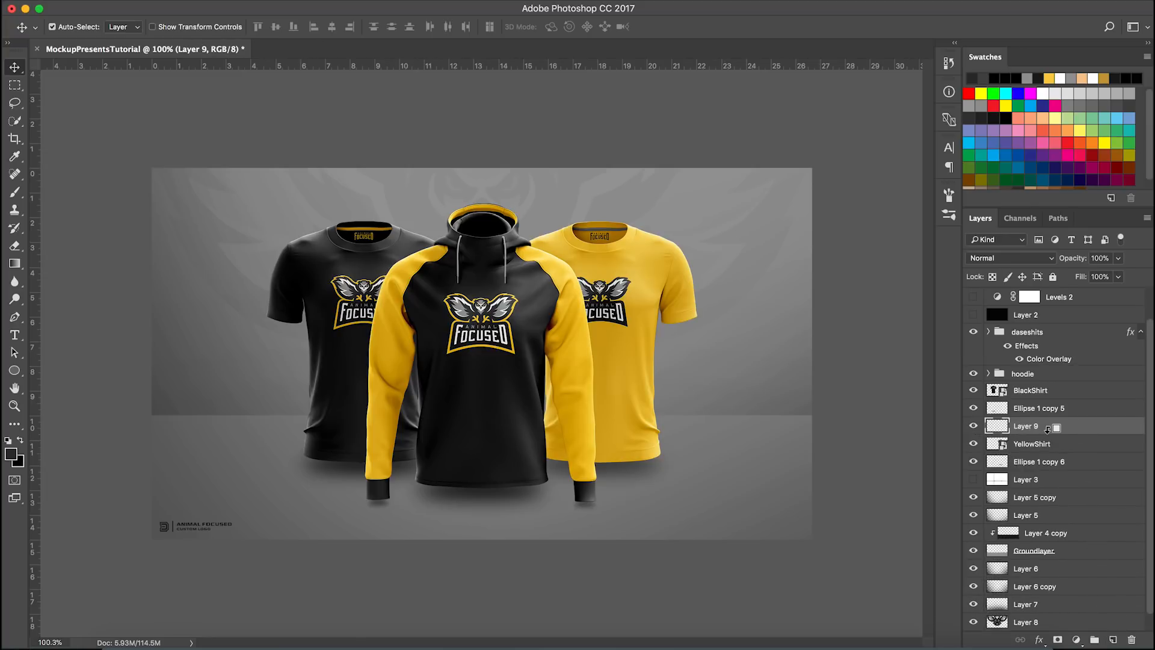
{"action": "left_click", "coordinate": [1047, 428], "text": "alt"}
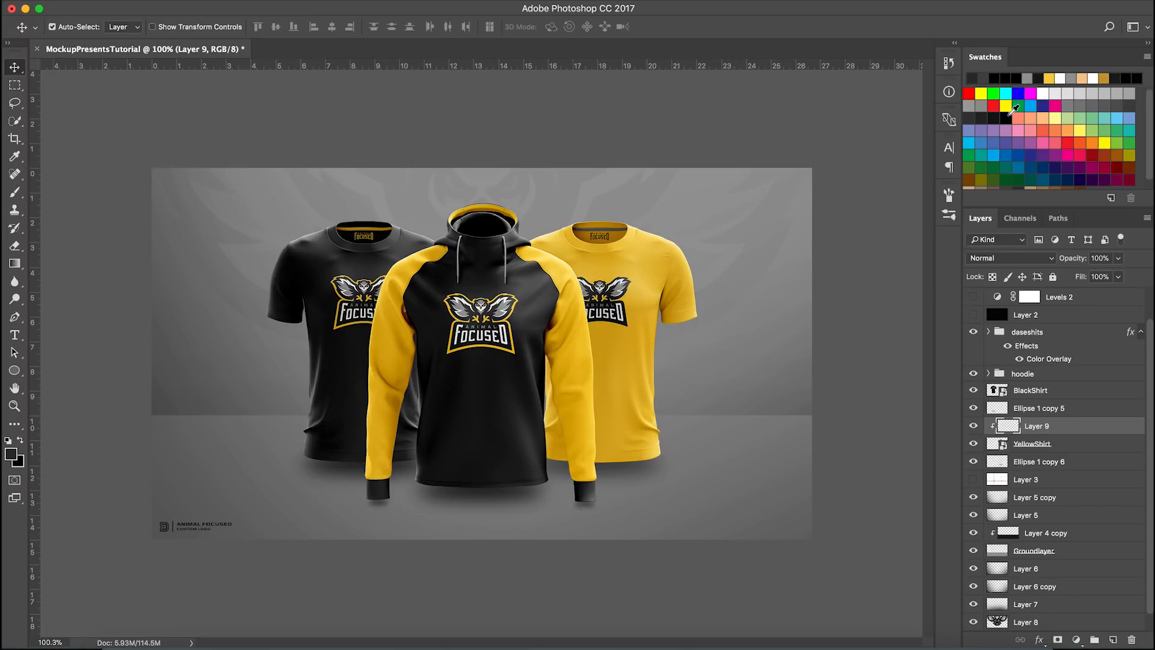
Step: Try to brush a soft black shadow at 75% opacity on the clipped layer where the hoodie overlaps the yellow shirt
{"action": "key", "text": "b"}
{"action": "left_click_drag", "start_coordinate": [623, 376], "coordinate": [457, 385]}
{"action": "left_click_drag", "start_coordinate": [525, 394], "coordinate": [501, 394]}
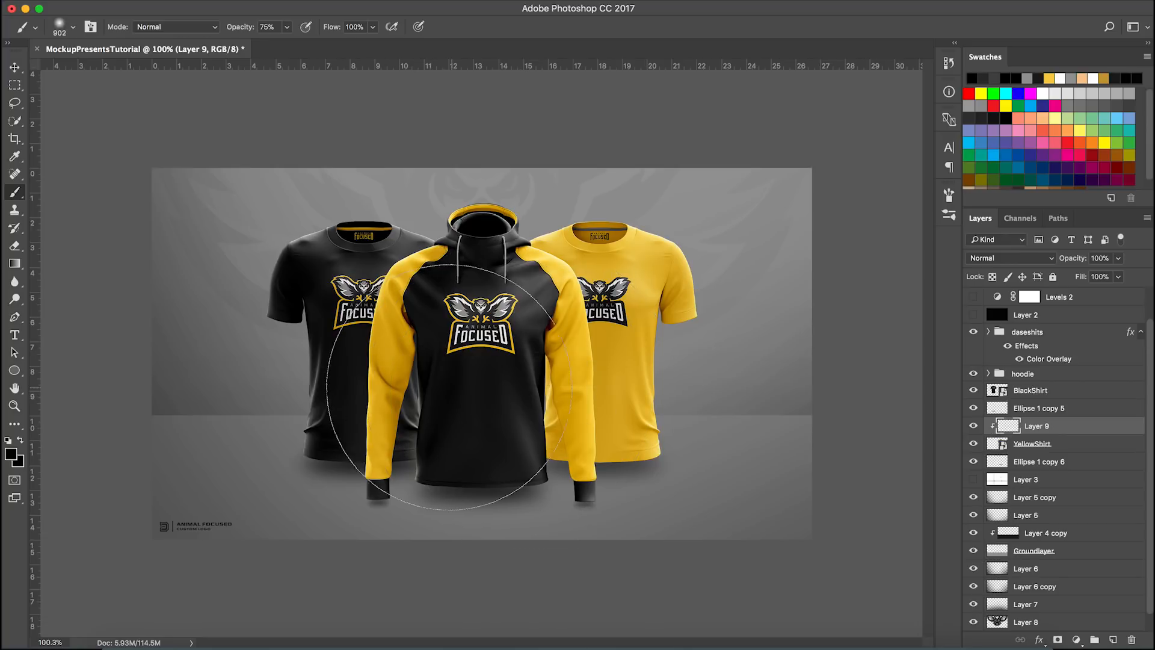
{"action": "key", "text": "v"}
Step: Select the YellowShirt and Ellipse 1 copy 6 layers together and nudge the shirt and its shadow slightly left
{"action": "scroll", "coordinate": [604, 412], "scroll_direction": "up", "scroll_amount": 1}
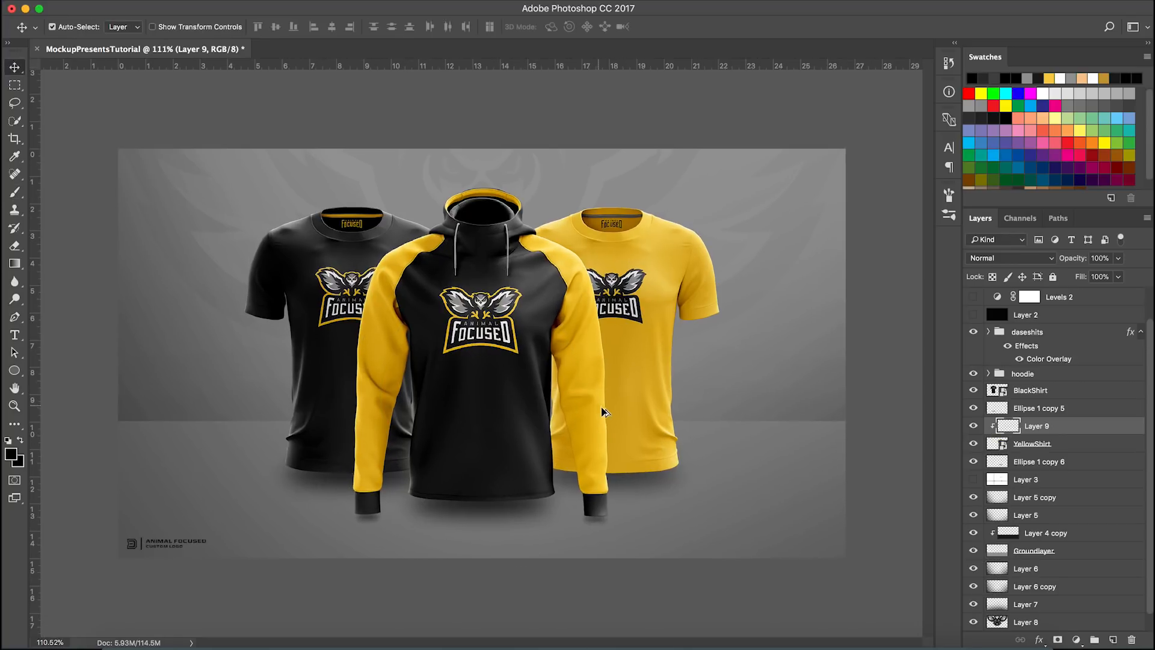
{"action": "left_click", "coordinate": [1033, 448]}
{"action": "left_click", "coordinate": [1046, 462], "text": "shift"}
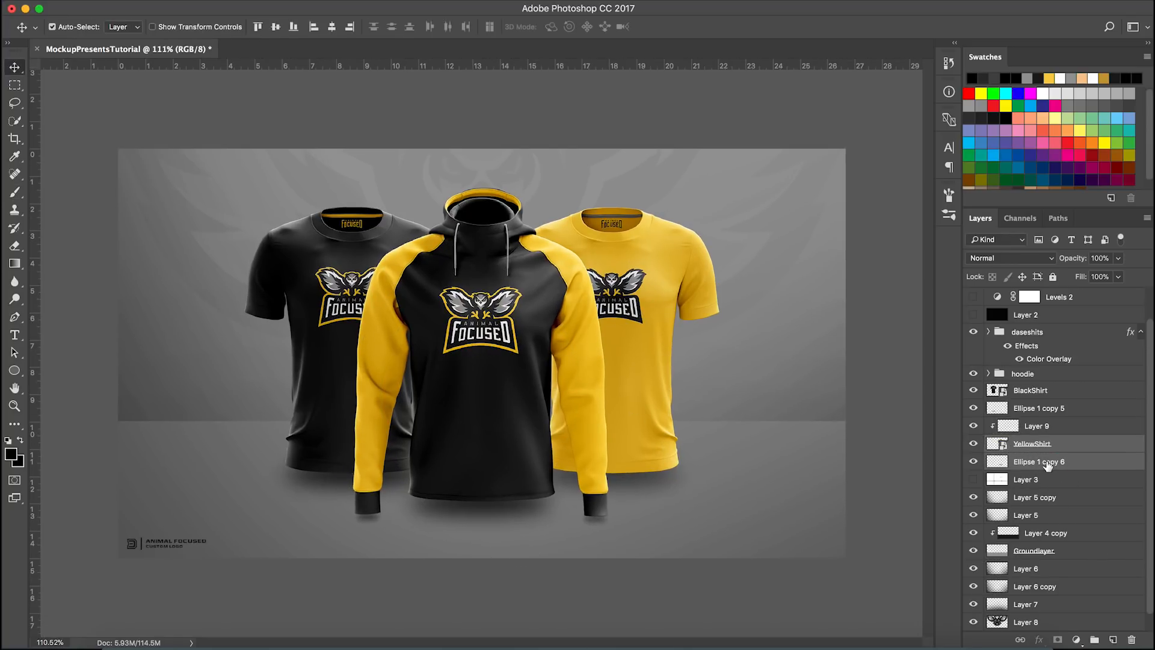
{"action": "key", "text": "Left"}
{"action": "key", "text": "Left"}
{"action": "key", "text": "Left"}
{"action": "key", "text": "Left"}
{"action": "key", "text": "Left"}
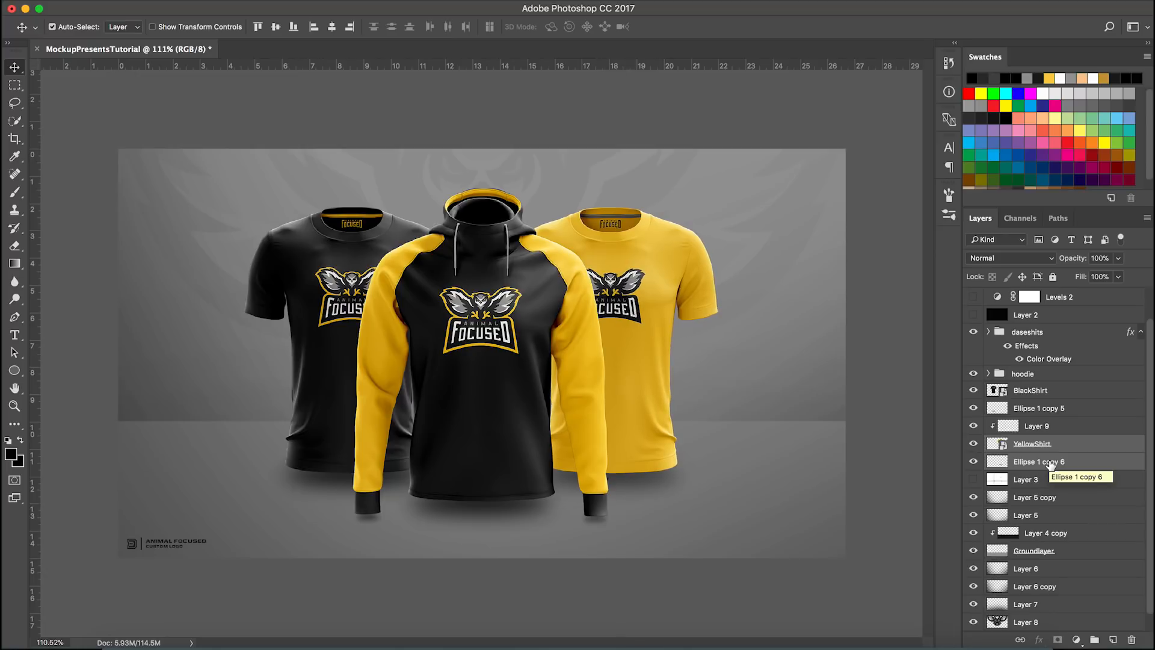
Step: Nudge the selected yellow shirt and its shadow a few more pixels toward the hoodie
{"action": "key", "text": "Left"}
{"action": "key", "text": "Left"}
{"action": "key", "text": "Left"}
{"action": "key", "text": "Left"}
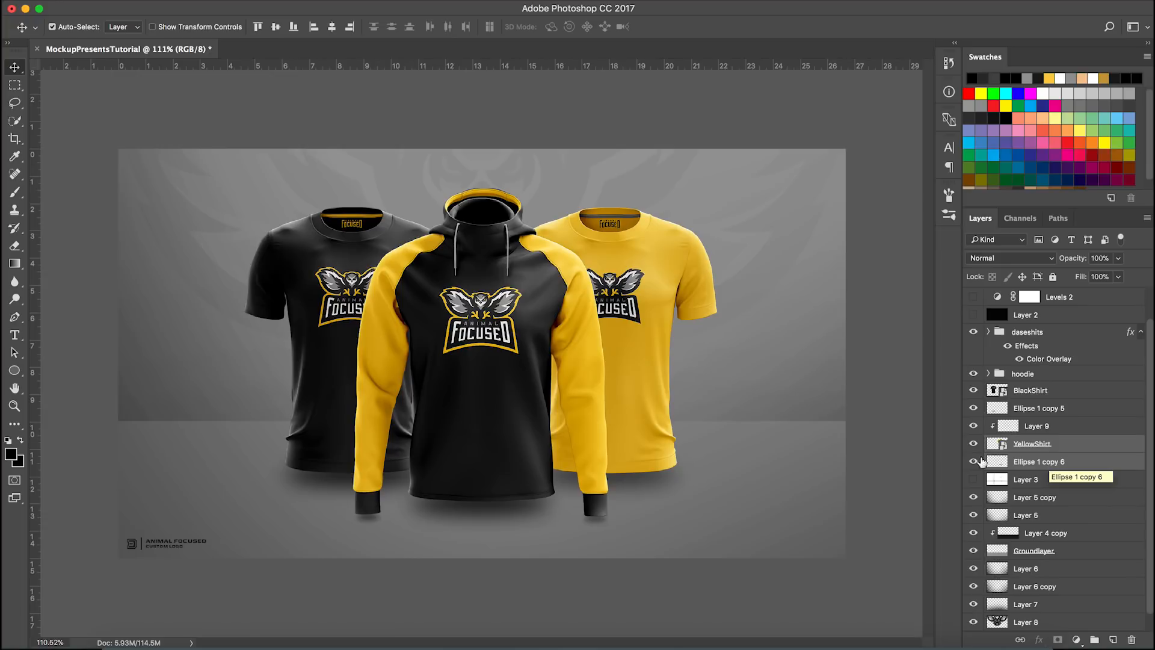
Step: Select the BlackShirt and Ellipse 1 copy 5 layers together and nudge the black shirt and its shadow slightly right toward the hoodie
{"action": "left_click", "coordinate": [1041, 392]}
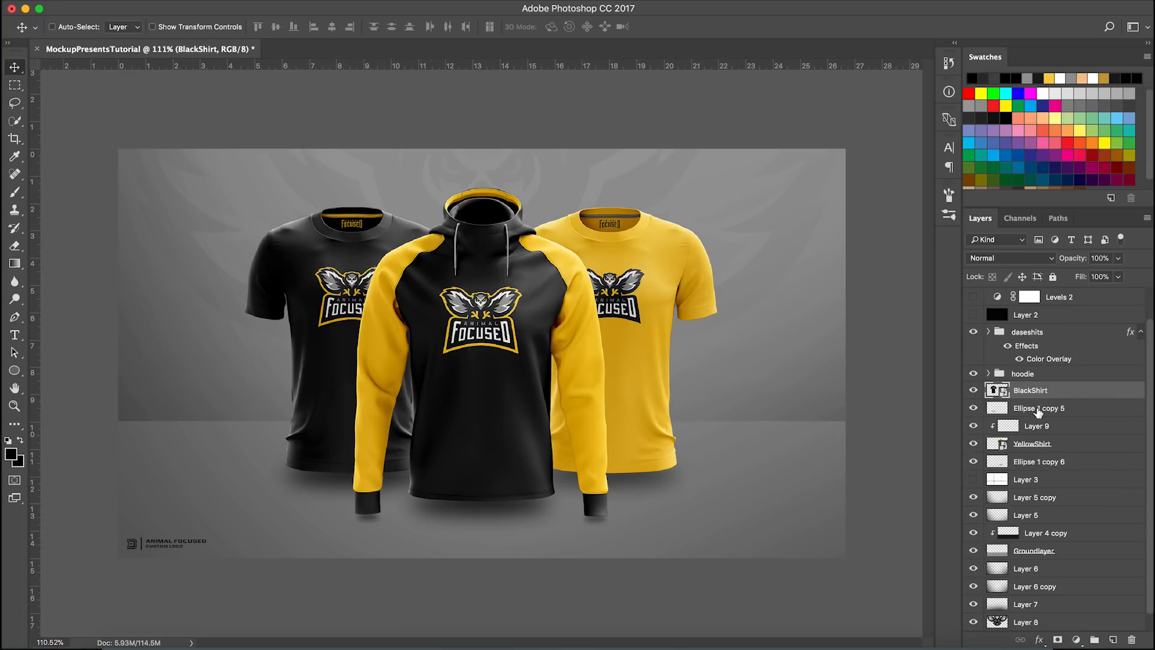
{"action": "left_click", "coordinate": [1042, 410], "text": "shift"}
{"action": "key", "text": "Right"}
{"action": "key", "text": "Right"}
{"action": "key", "text": "Right"}
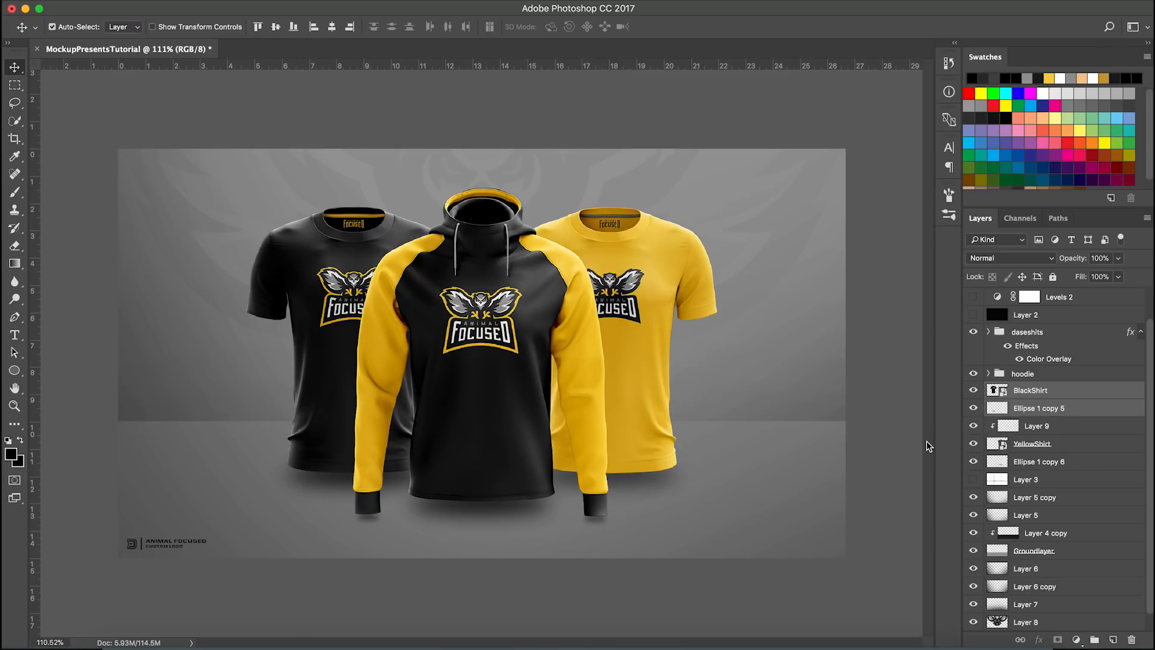
{"action": "scroll", "coordinate": [391, 427], "scroll_direction": "up", "scroll_amount": 10}
{"action": "key", "text": "Left"}
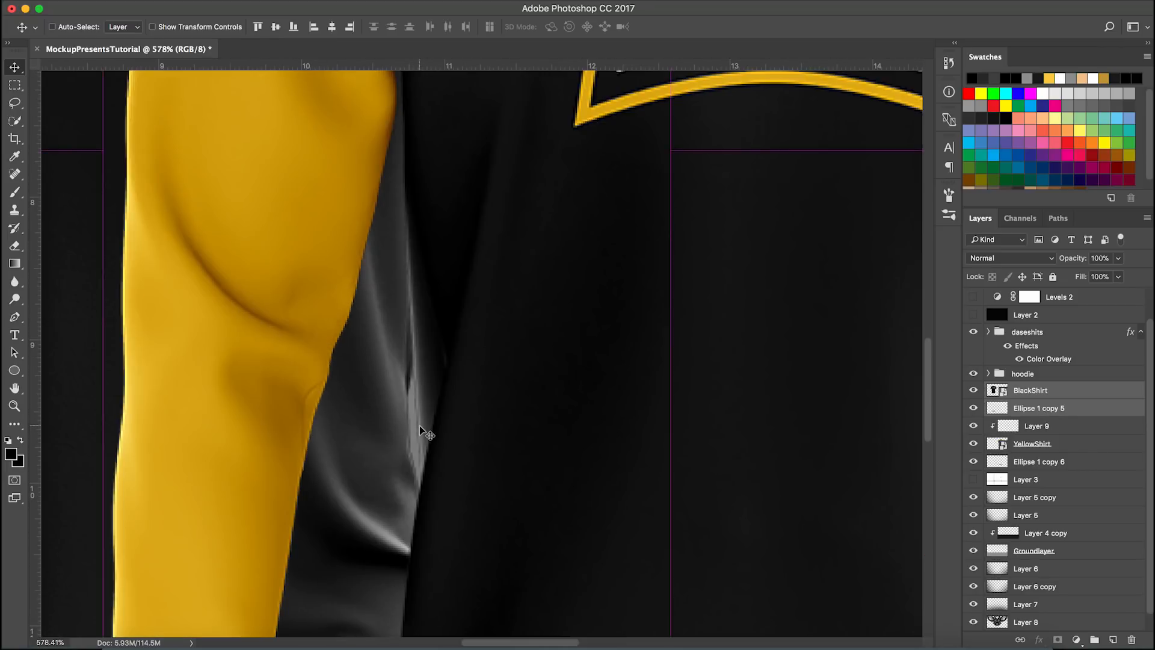
{"action": "key", "text": "Right"}
{"action": "key", "text": "Right"}
{"action": "key", "text": "Right"}
{"action": "key", "text": "Right"}
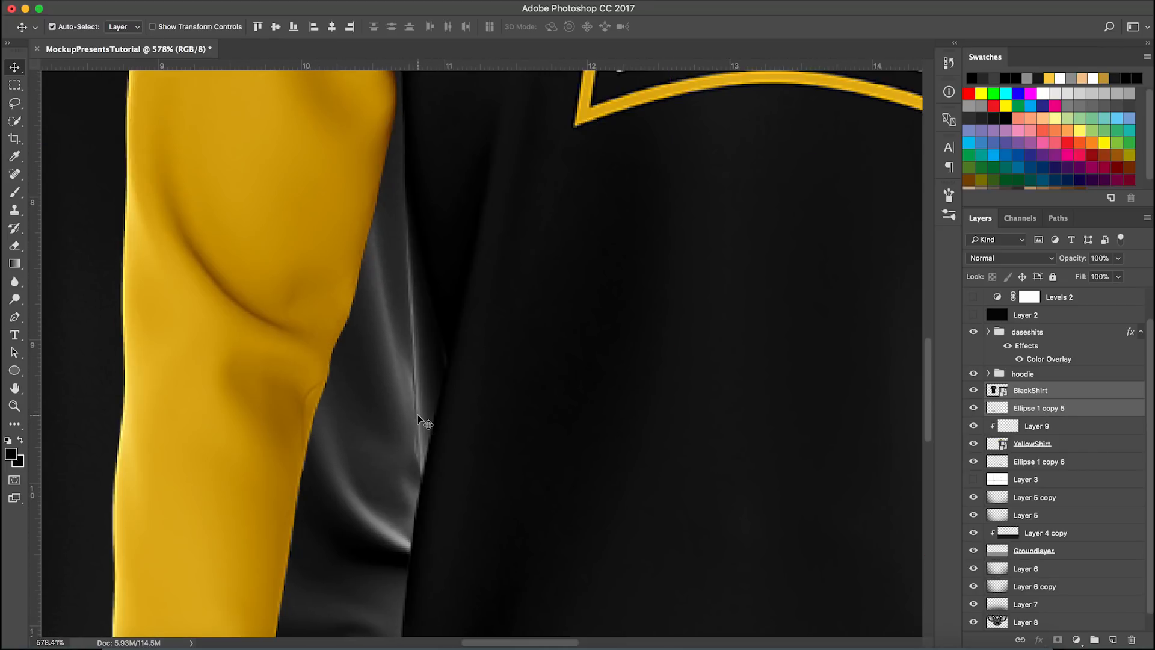
{"action": "left_click", "coordinate": [1052, 445]}
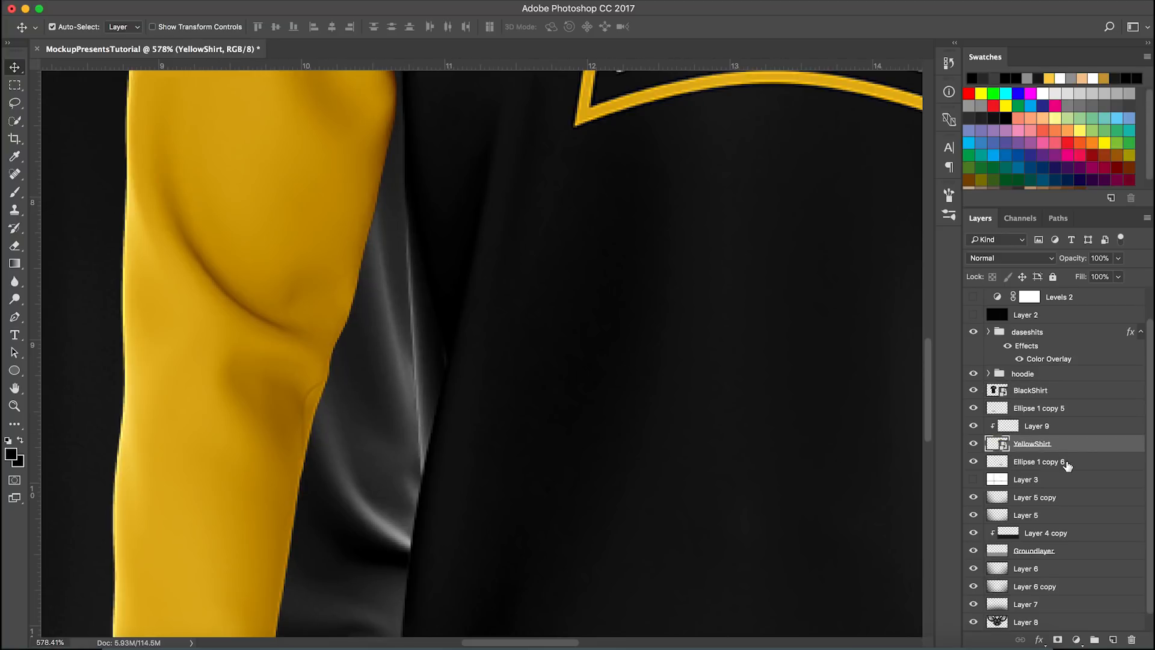
{"action": "left_click", "coordinate": [1063, 464], "text": "shift"}
{"action": "scroll", "coordinate": [619, 459], "scroll_direction": "down", "scroll_amount": 8}
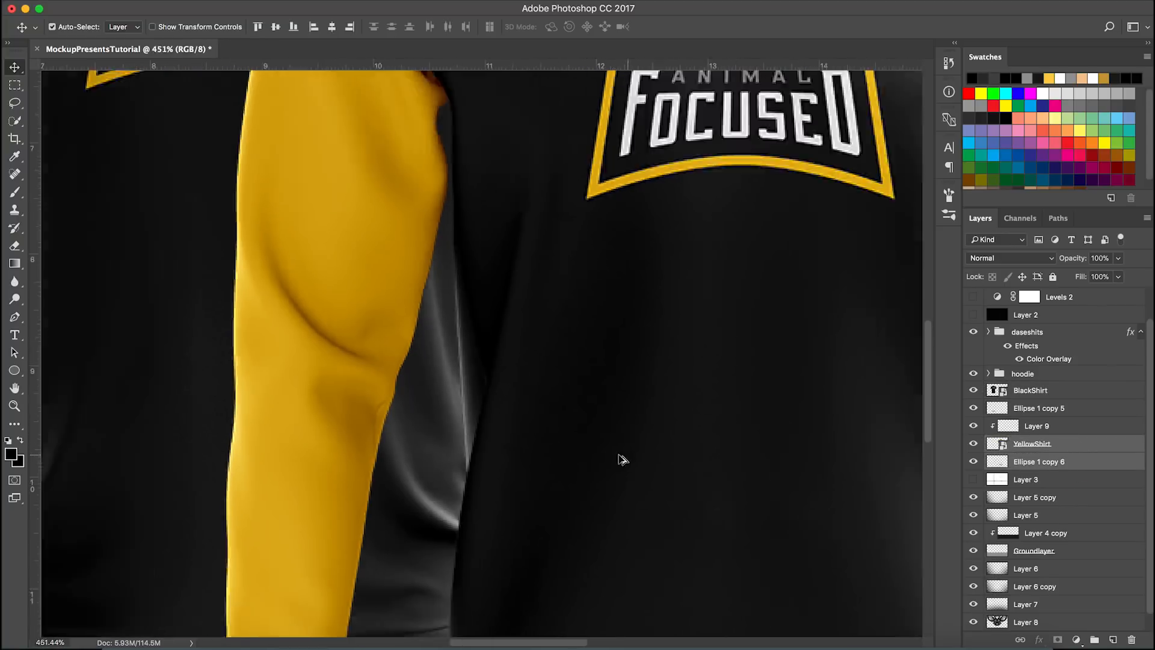
{"action": "scroll", "coordinate": [464, 469], "scroll_direction": "up", "scroll_amount": 5}
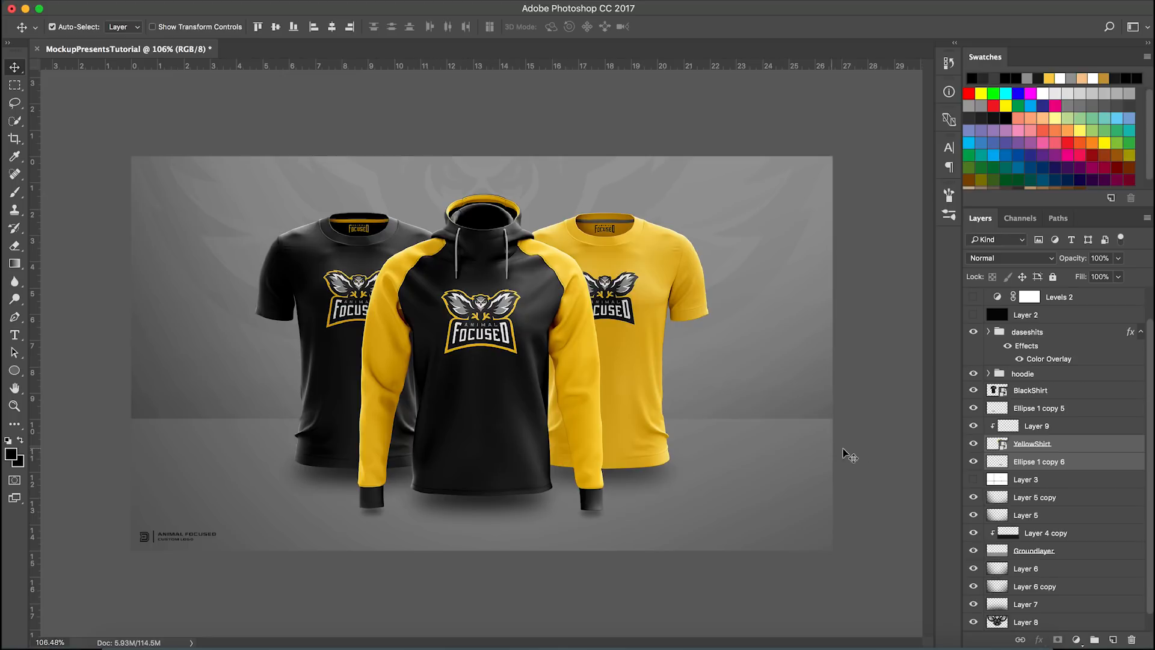
Step: Brush a large soft black shadow at 75% brush opacity on Layer 9 beside the hoodie, and set the layer's opacity to 5%
{"action": "left_click", "coordinate": [1038, 428]}
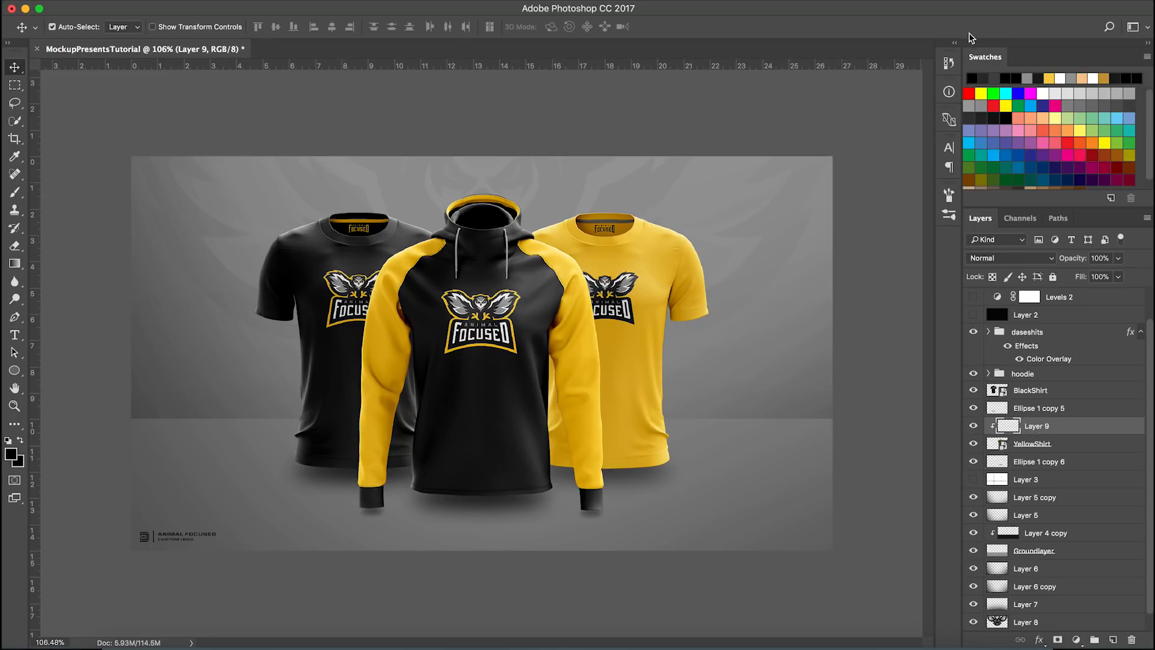
{"action": "key", "text": "b"}
{"action": "mouse_move", "coordinate": [554, 373]}
{"action": "left_mouse_down"}
{"action": "mouse_move", "coordinate": [519, 374]}
{"action": "mouse_move", "coordinate": [527, 398]}
{"action": "left_mouse_up"}
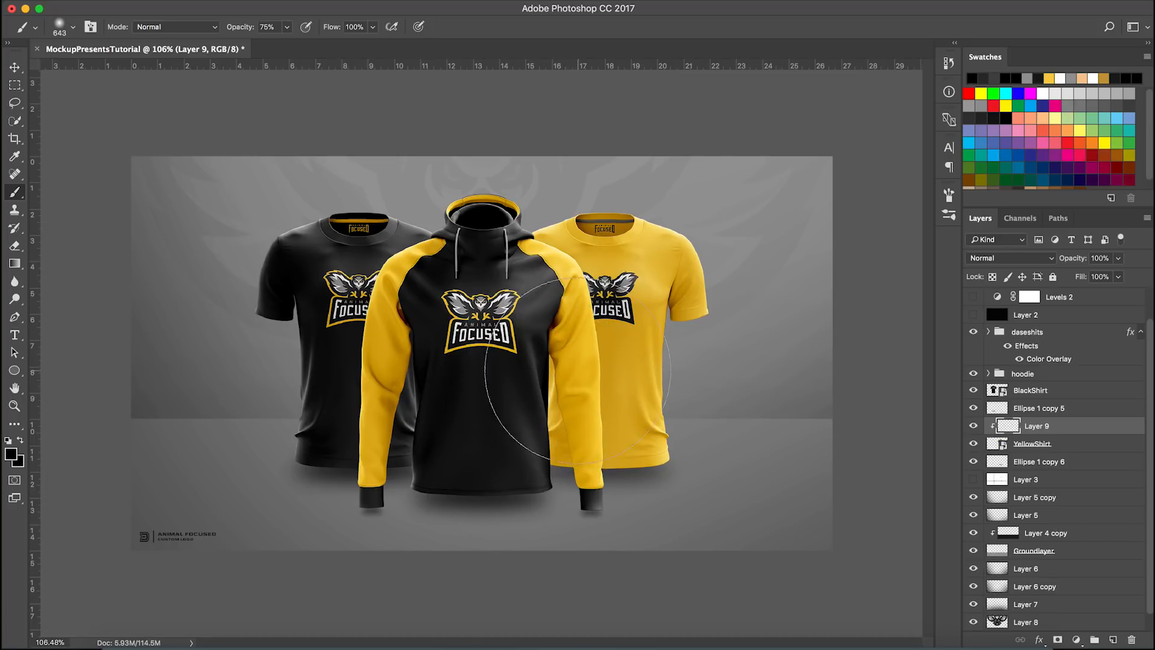
{"action": "left_click_drag", "start_coordinate": [515, 584], "coordinate": [513, 514]}
{"action": "left_click_drag", "start_coordinate": [524, 468], "coordinate": [549, 468]}
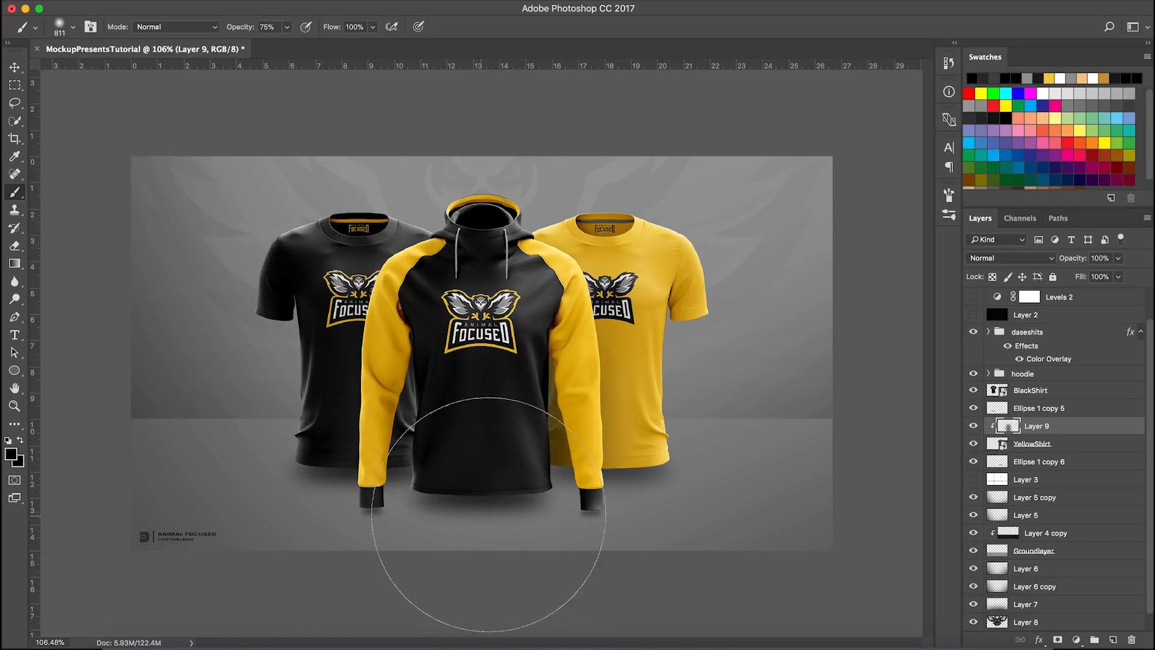
{"action": "left_click", "coordinate": [513, 516]}
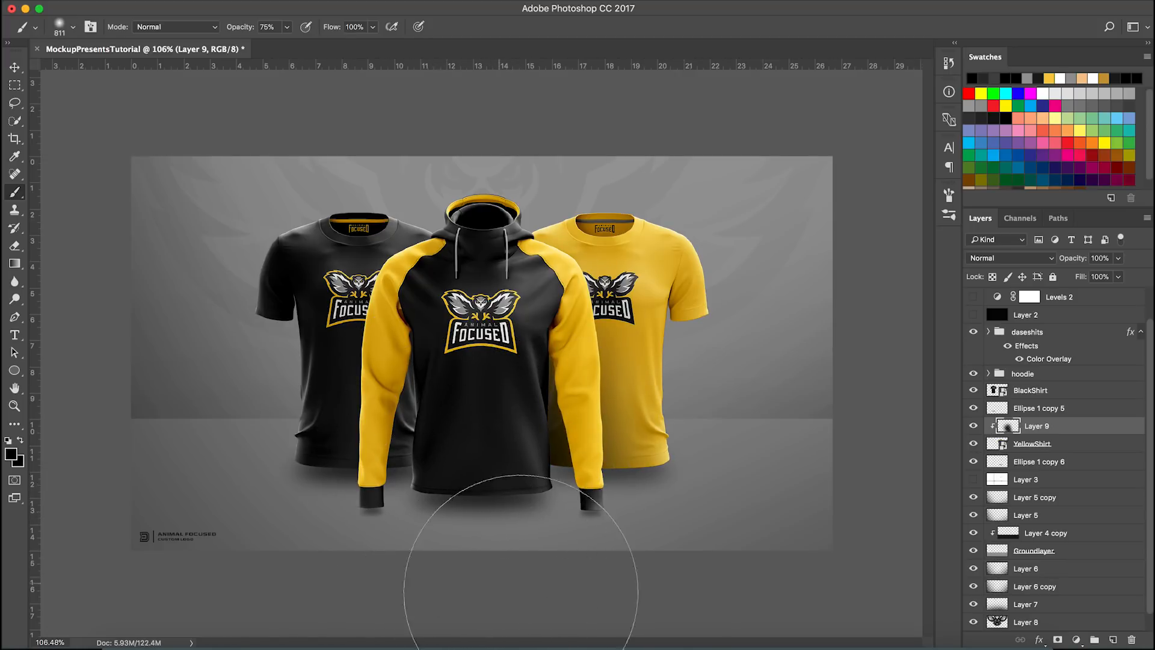
{"action": "type", "text": "5"}
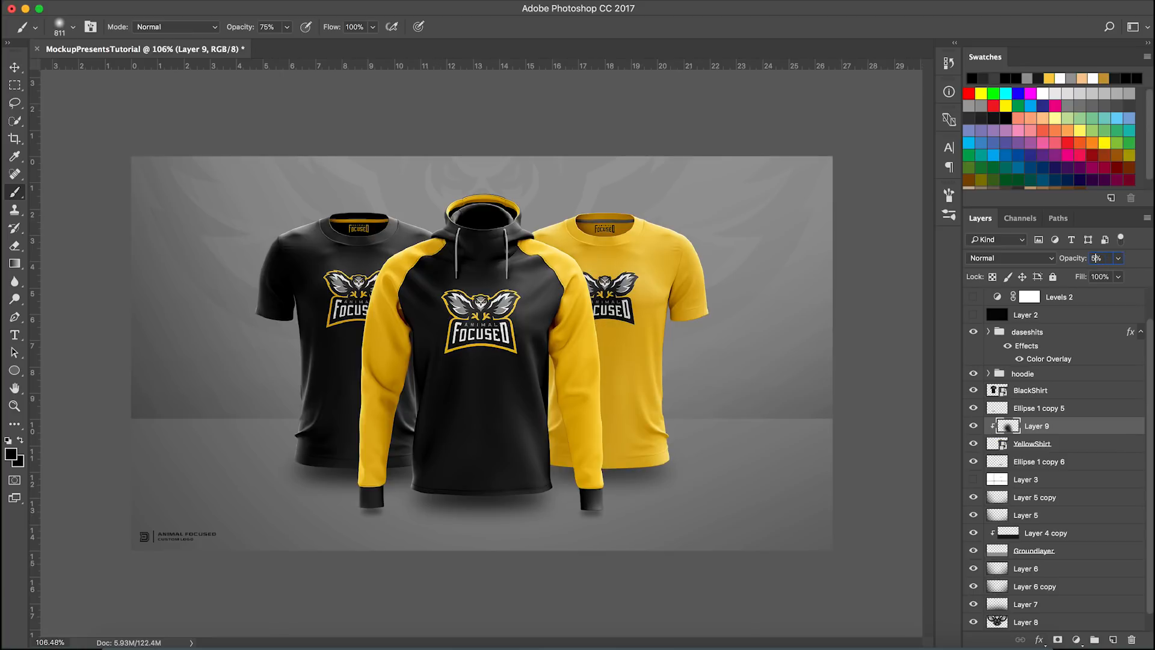
Step: Duplicate Layer 9, clip the copy to the yellow shirt and set it to Overlay blending at 25% opacity
{"action": "left_click_drag", "start_coordinate": [1074, 410], "coordinate": [1076, 422]}
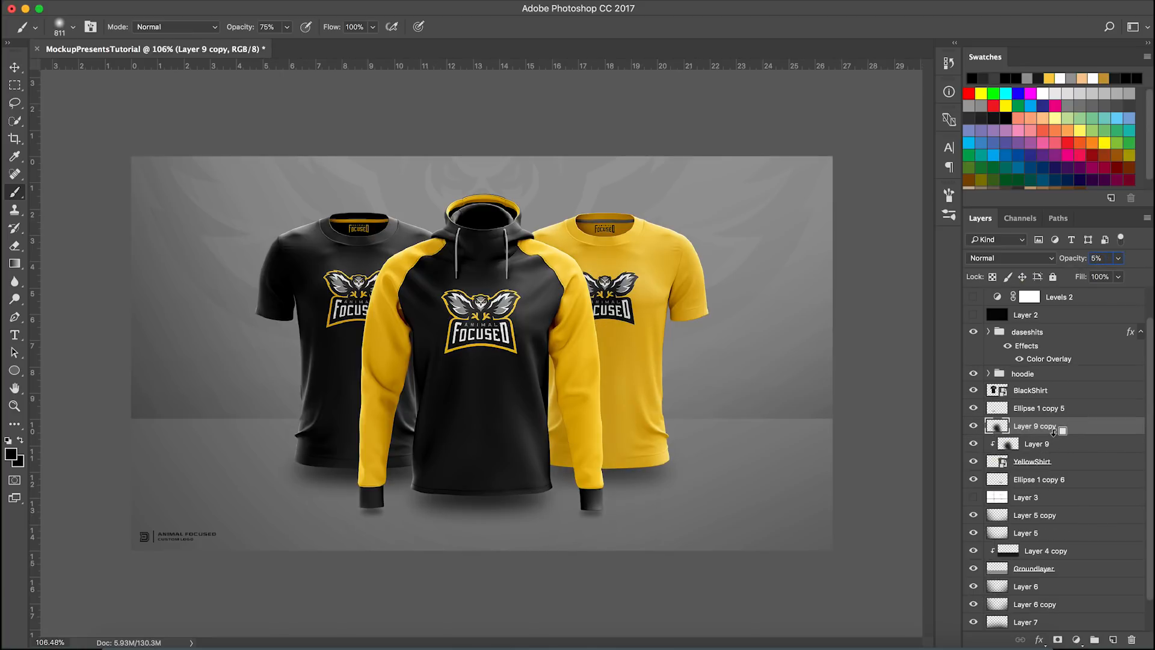
{"action": "left_click", "coordinate": [1033, 259]}
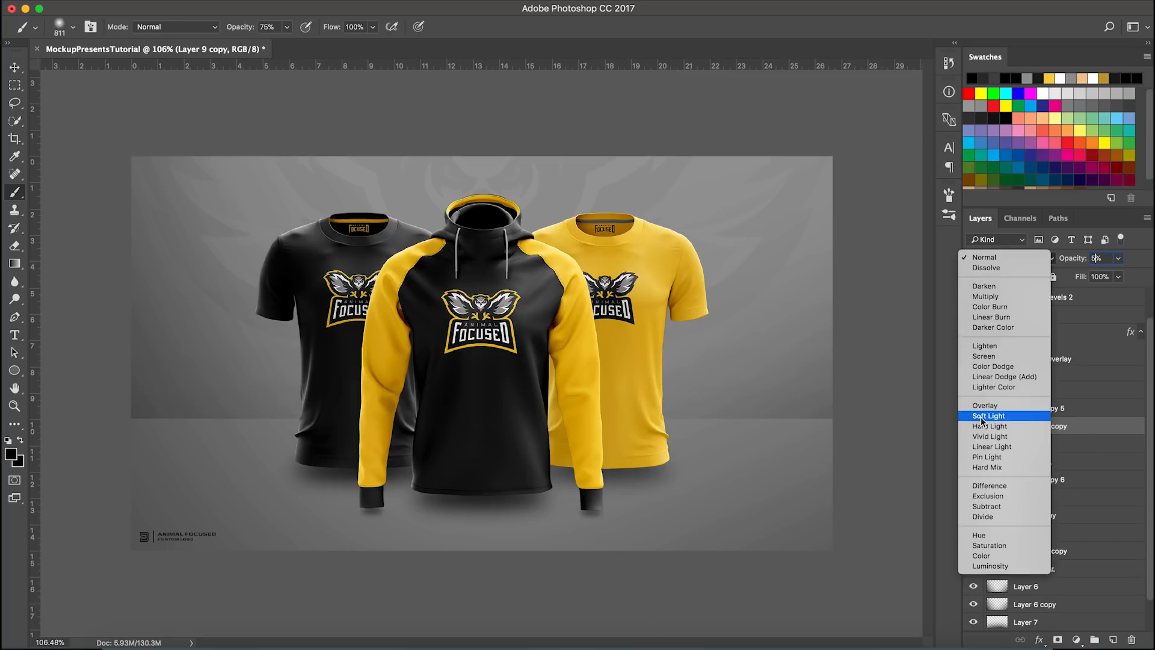
{"action": "left_click", "coordinate": [984, 415]}
{"action": "left_click", "coordinate": [986, 257]}
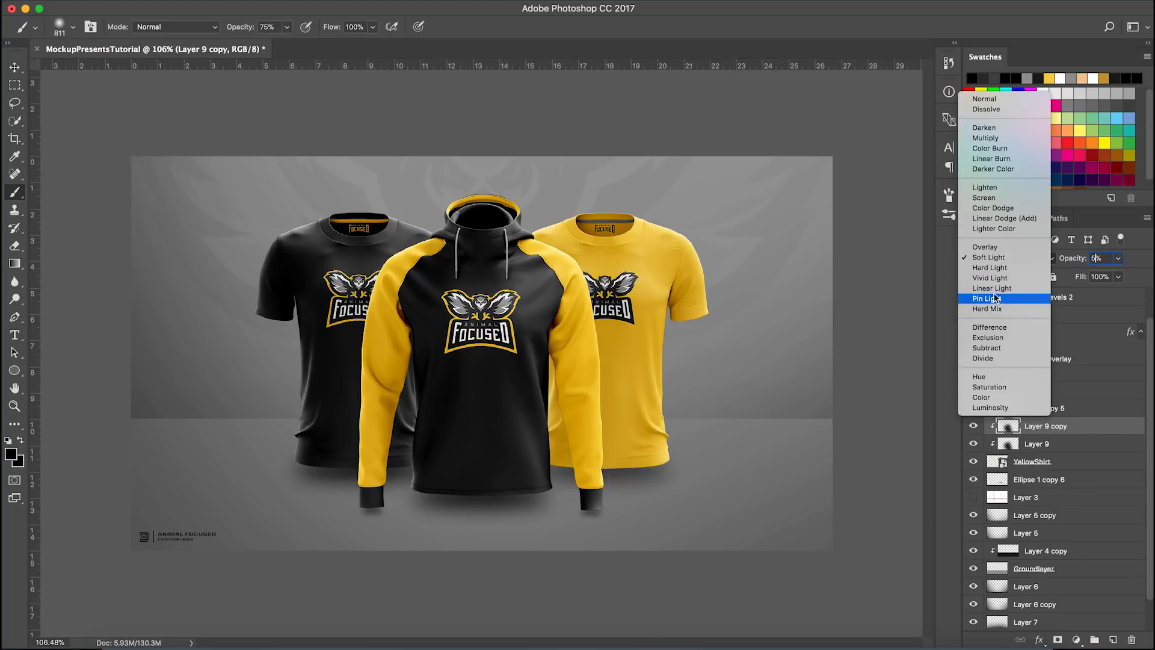
{"action": "left_click", "coordinate": [986, 248]}
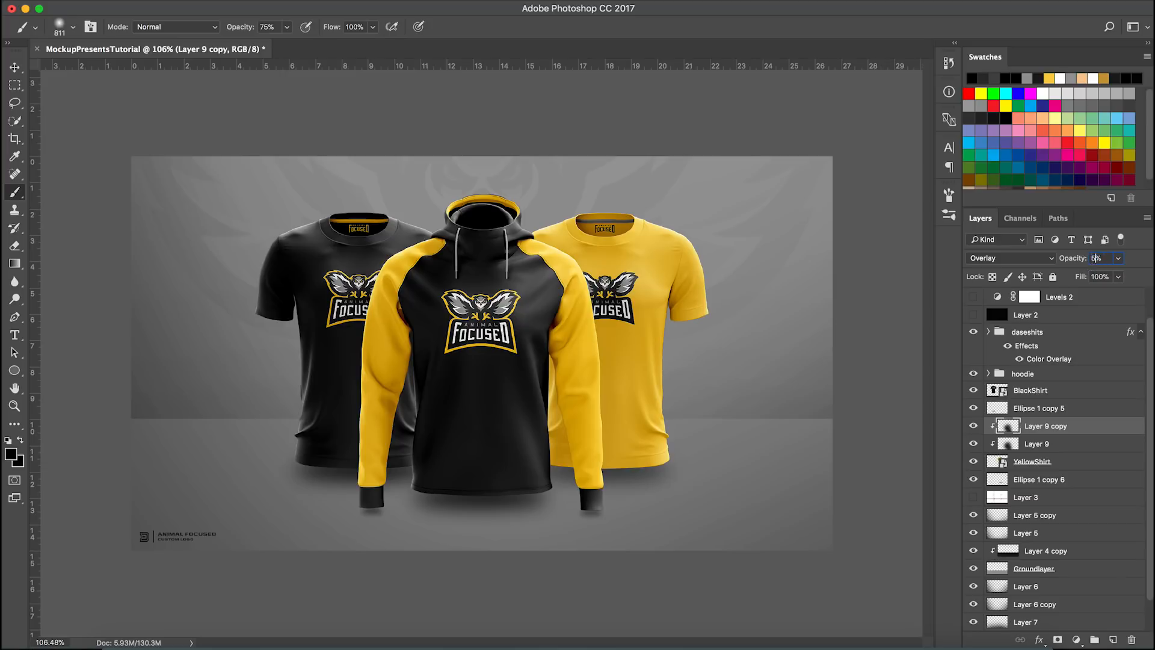
{"action": "type", "text": "25"}
{"action": "key", "text": "Return"}
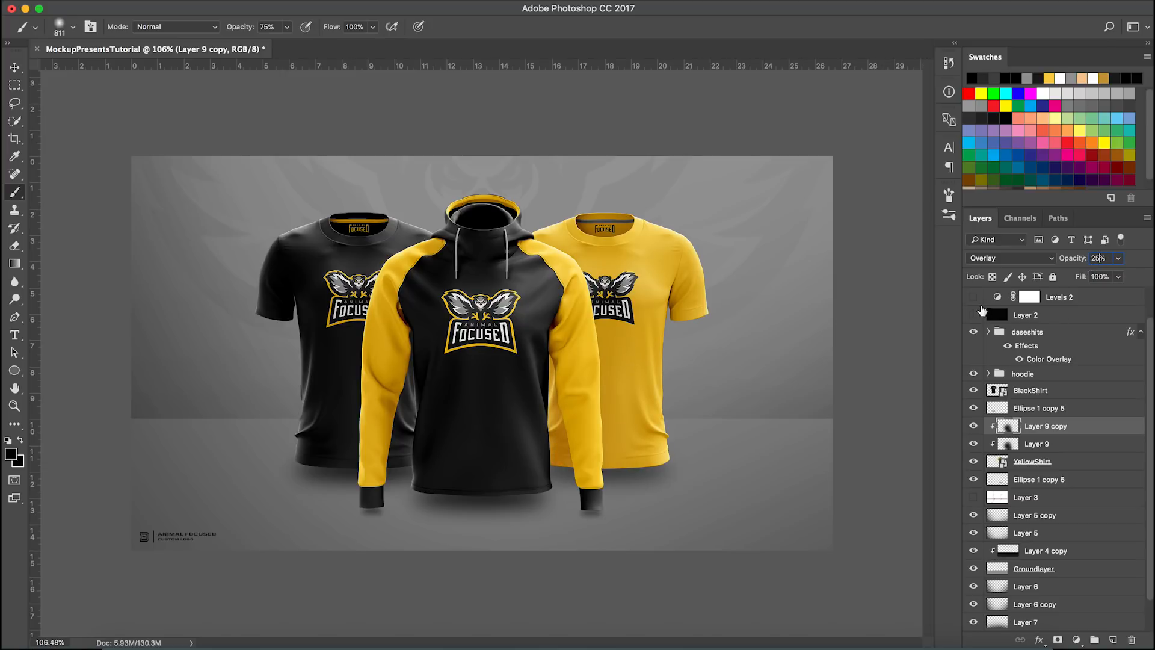
Step: Toggle the MockupTutorialEndShot reference repeatedly to compare its shirt shading with the current mockup, and leave it hidden
{"action": "left_click", "coordinate": [973, 298]}
{"action": "scroll", "coordinate": [974, 304], "scroll_direction": "up", "scroll_amount": 2}
{"action": "left_click", "coordinate": [974, 297]}
{"action": "left_click", "coordinate": [973, 297]}
{"action": "left_click", "coordinate": [974, 297]}
{"action": "left_click", "coordinate": [974, 297]}
{"action": "left_click", "coordinate": [973, 297]}
{"action": "left_click", "coordinate": [974, 297]}
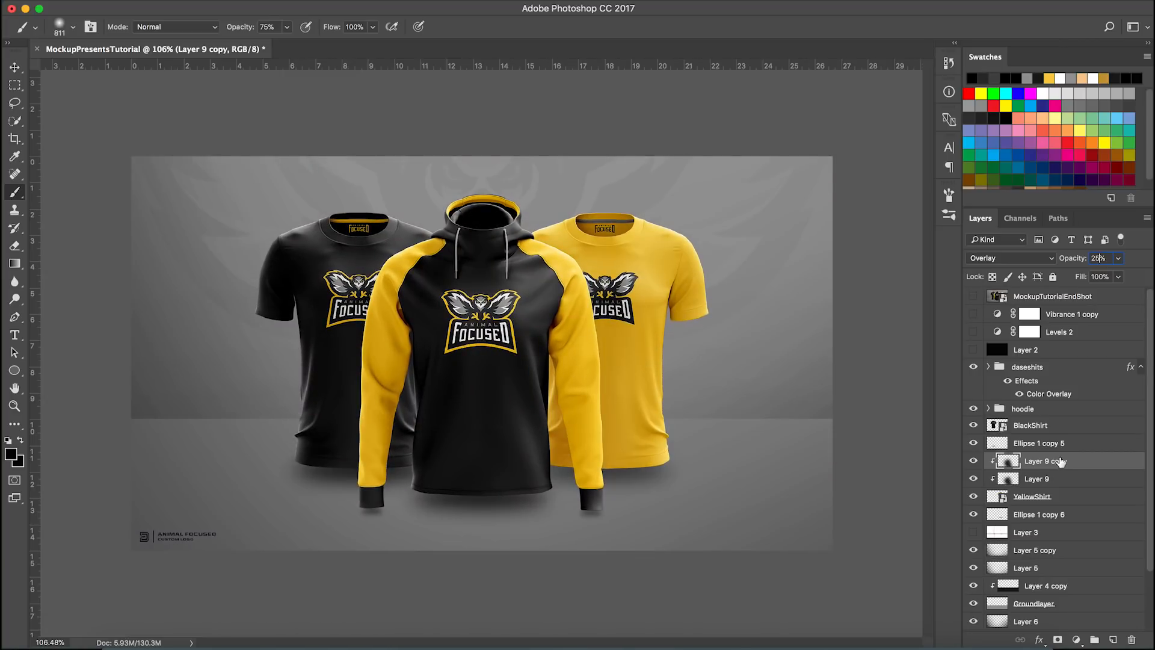
Step: Check the yellow shirt with Layer 9 copy hidden and shown, and try 35% opacity on it before returning to 25%
{"action": "left_click", "coordinate": [15, 66]}
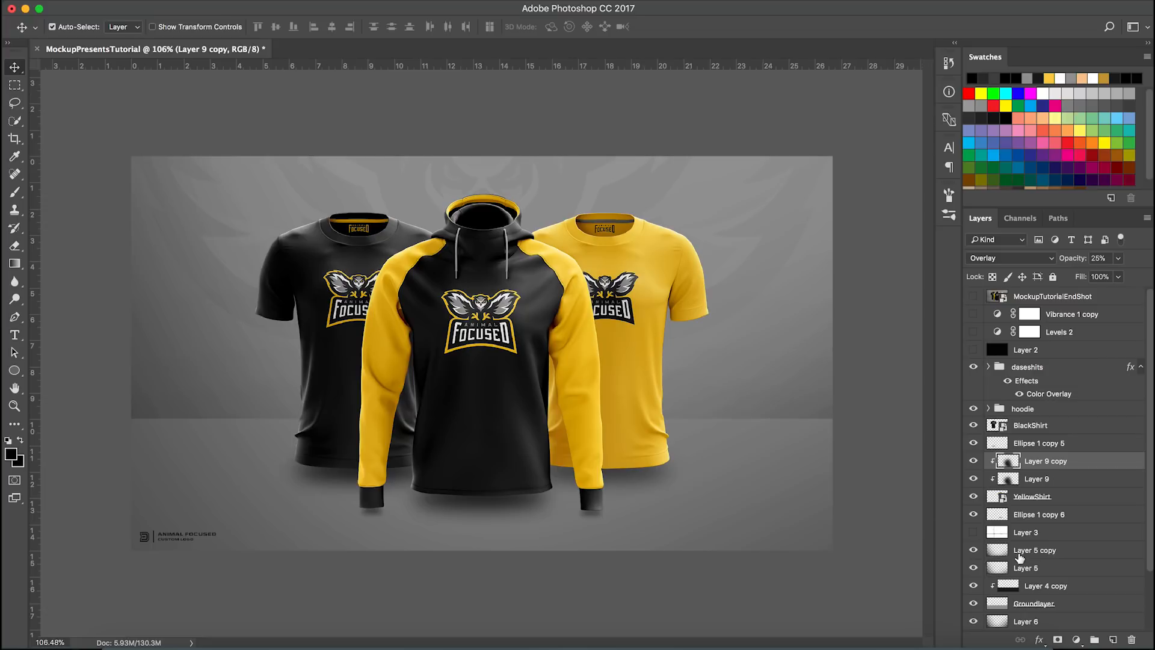
{"action": "left_click", "coordinate": [973, 460]}
{"action": "left_click", "coordinate": [973, 461]}
{"action": "key", "text": "b"}
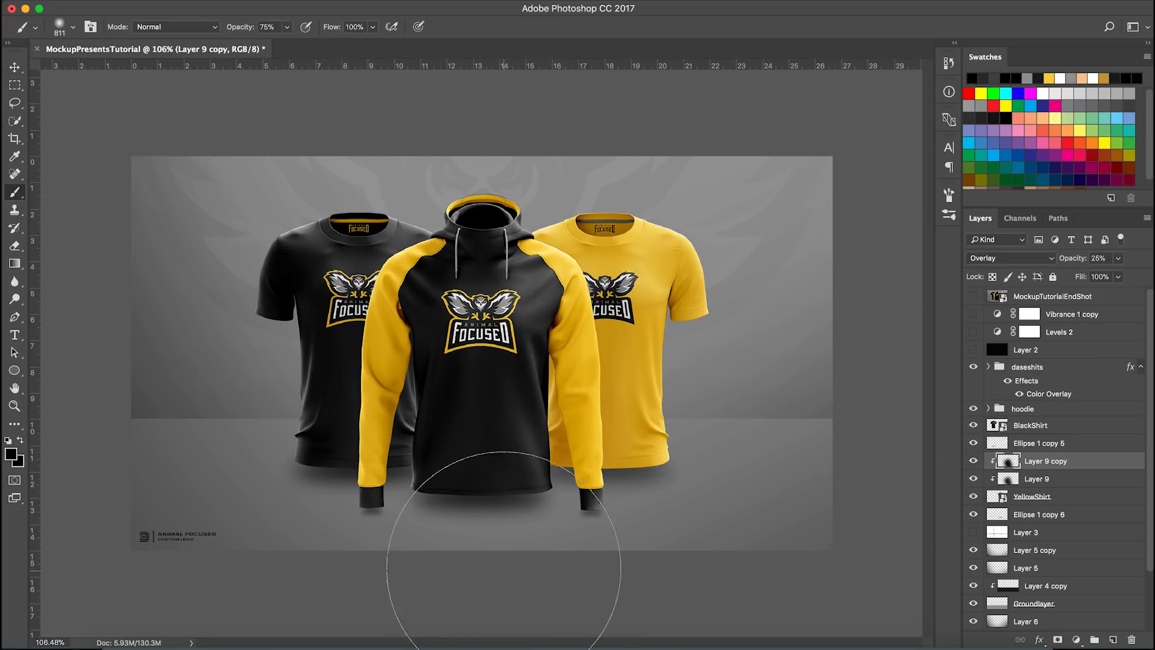
{"action": "left_click", "coordinate": [1093, 257]}
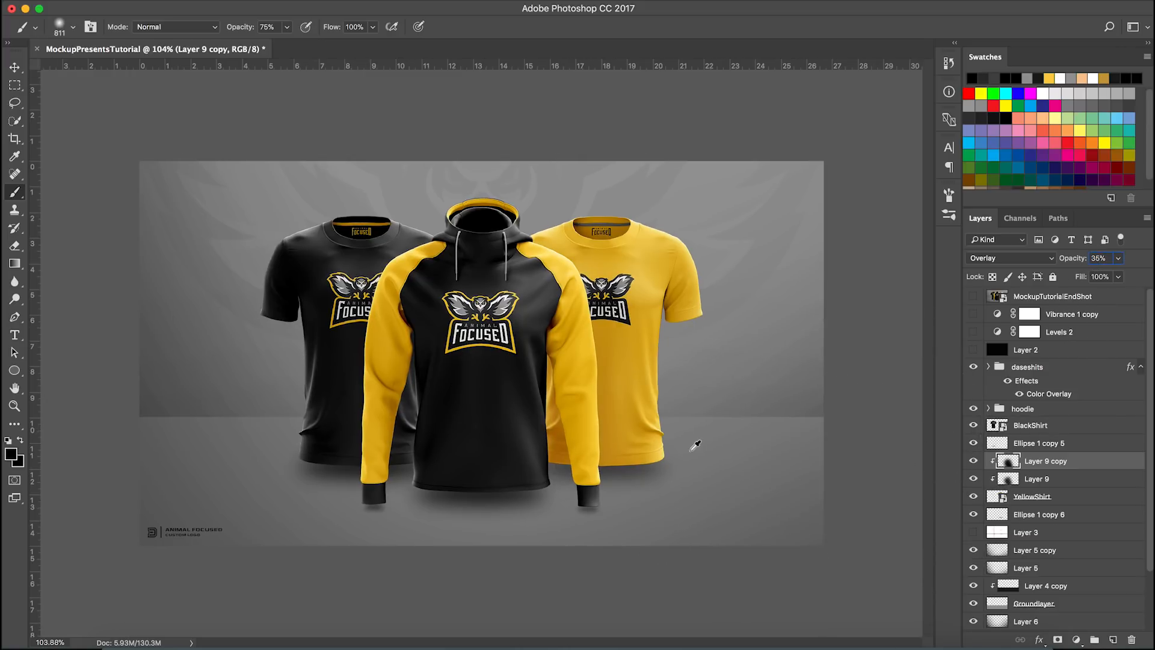
{"action": "key", "text": "super+plus"}
{"action": "key", "text": "shift+Down"}
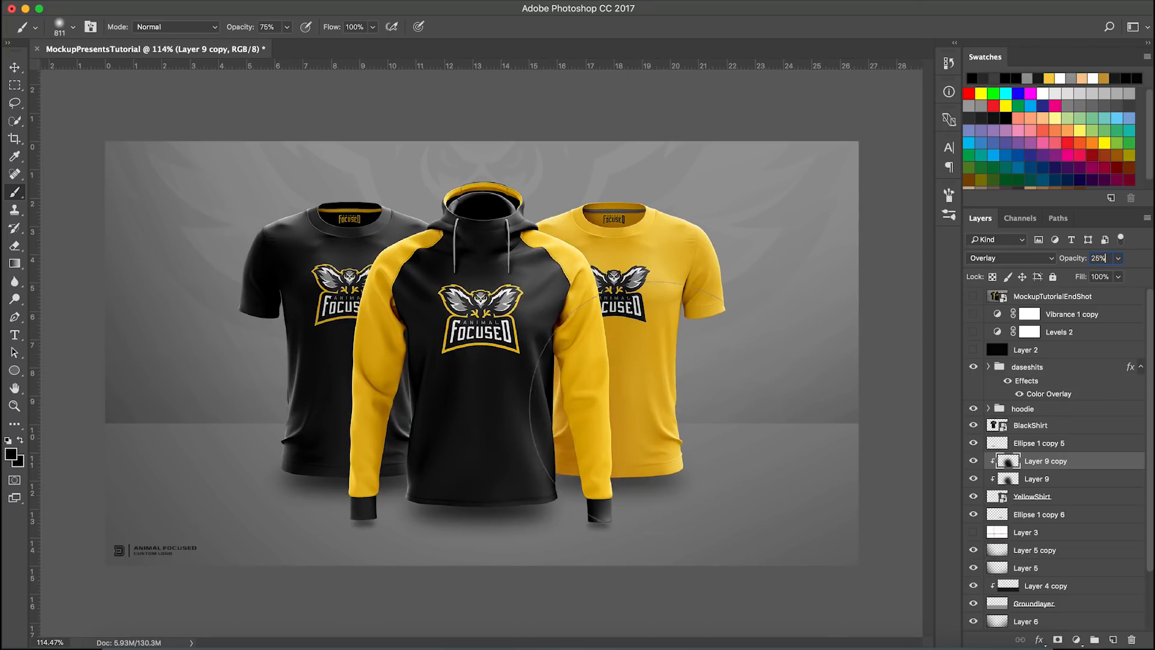
Step: Try 35% opacity on the shadow in Layer 9, and settle on 10%
{"action": "left_click", "coordinate": [1062, 484]}
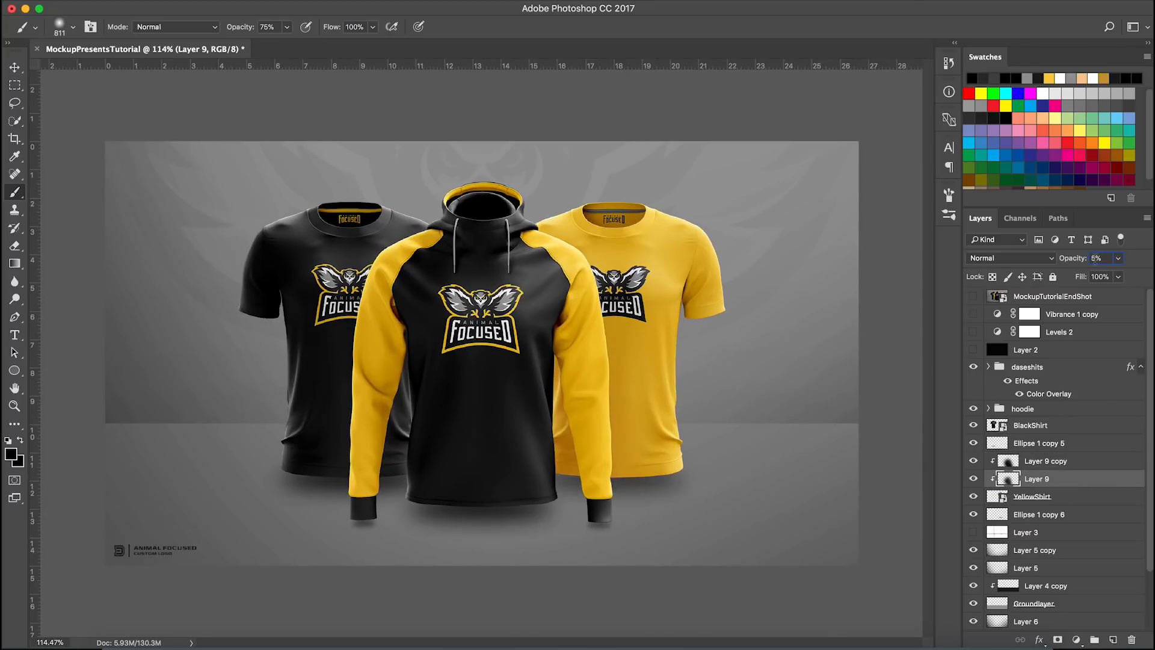
{"action": "left_click", "coordinate": [1098, 258]}
{"action": "left_click_drag", "start_coordinate": [1098, 258], "coordinate": [1094, 259]}
{"action": "type", "text": "35"}
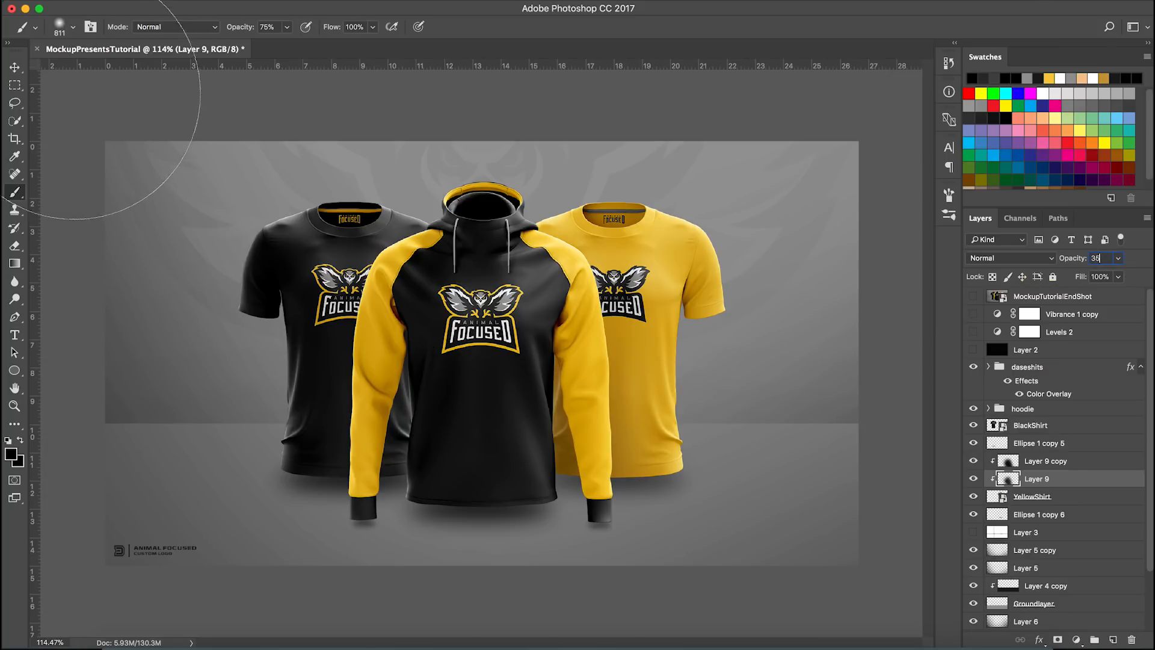
{"action": "left_click", "coordinate": [15, 67]}
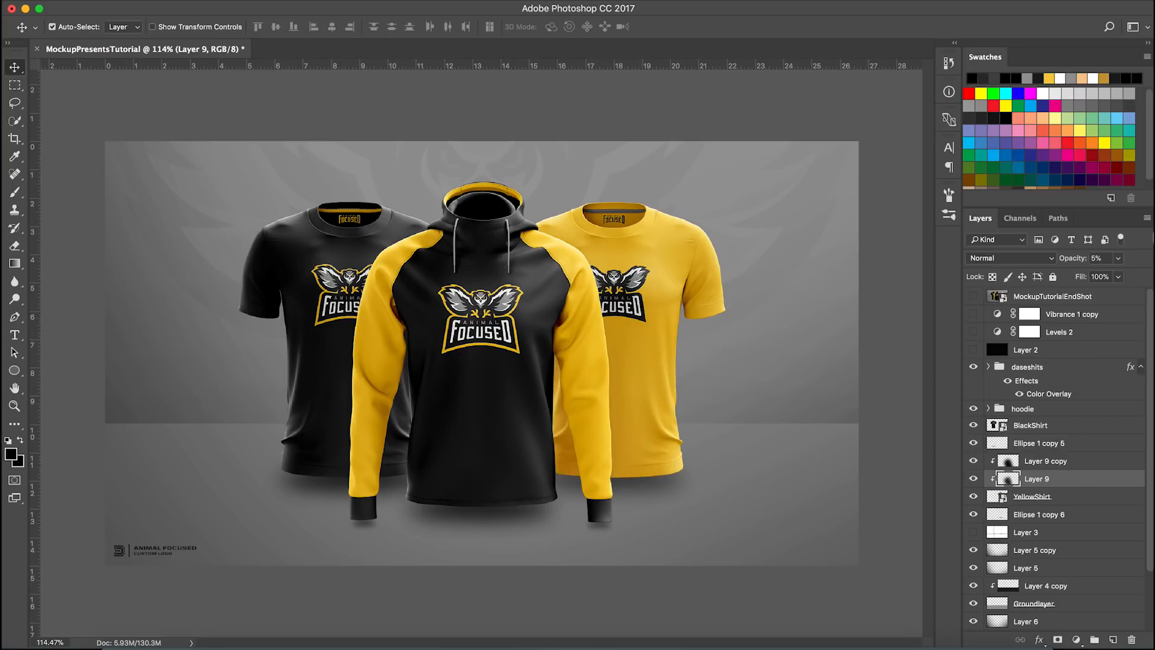
{"action": "double_click", "coordinate": [1104, 259]}
{"action": "type", "text": "10"}
Step: Compare the mockup with the MockupTutorialEndShot reference, hide it again and set the opacity of Layer 9 copy to 35%
{"action": "scroll", "coordinate": [662, 461], "scroll_direction": "down", "scroll_amount": 5}
{"action": "scroll", "coordinate": [478, 457], "scroll_direction": "up", "scroll_amount": 5}
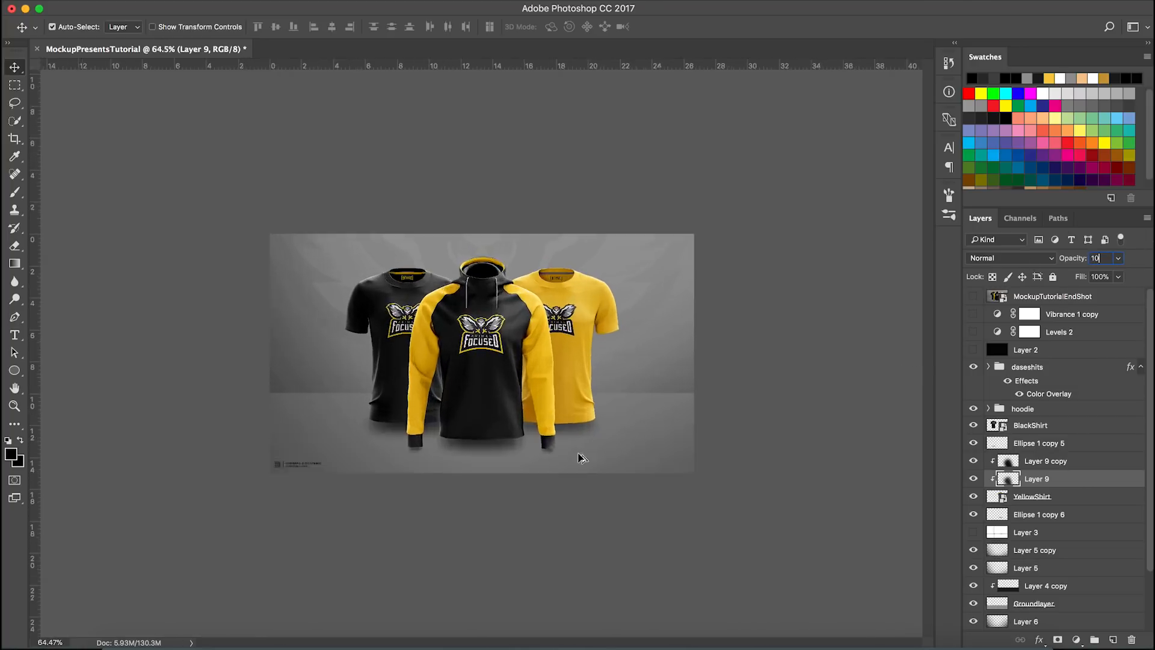
{"action": "left_click", "coordinate": [973, 296]}
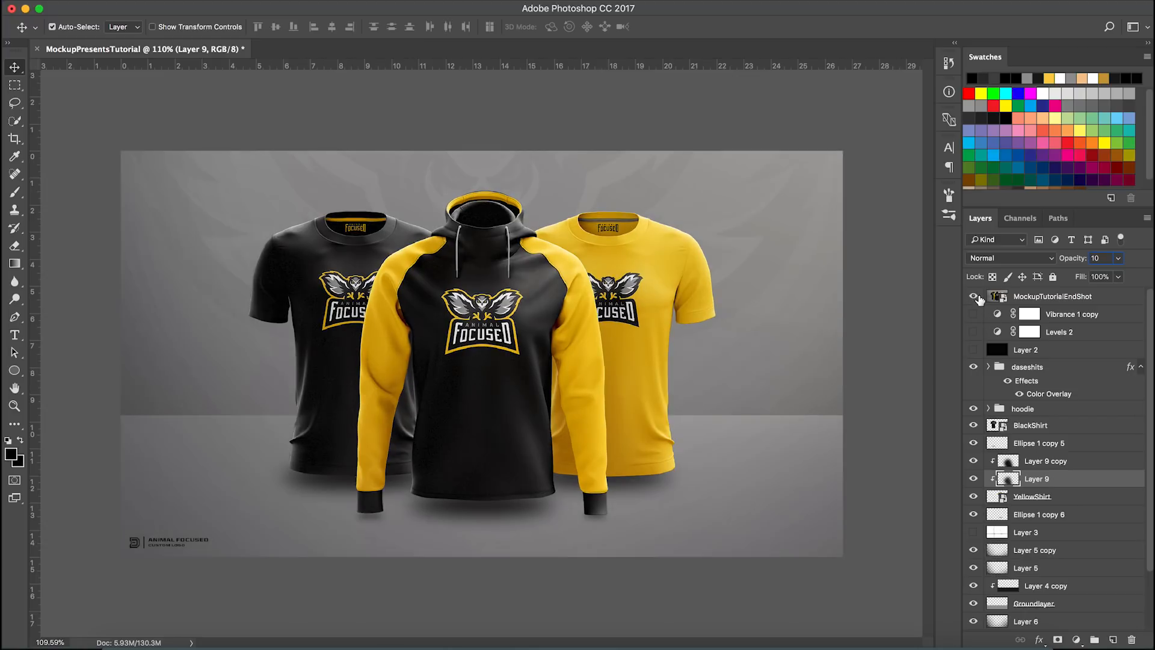
{"action": "left_click", "coordinate": [978, 297]}
{"action": "left_click", "coordinate": [1052, 461]}
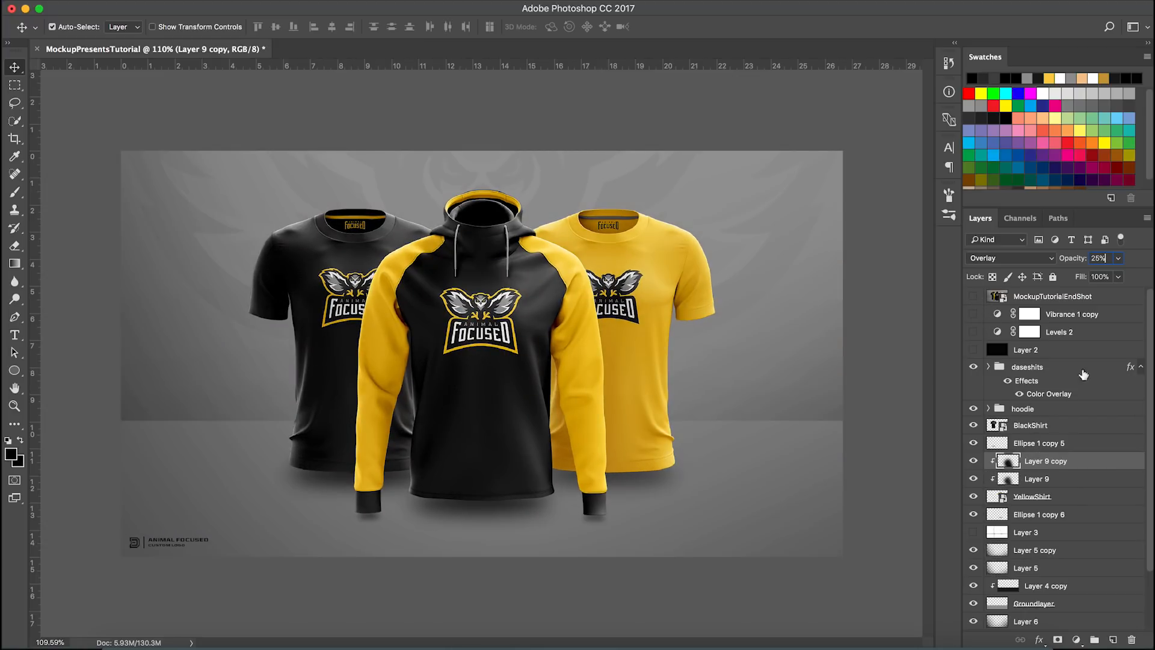
{"action": "double_click", "coordinate": [1097, 259]}
{"action": "type", "text": "35"}
{"action": "left_click", "coordinate": [15, 85]}
{"action": "left_click", "coordinate": [14, 68]}
{"action": "scroll", "coordinate": [385, 400], "scroll_direction": "down", "scroll_amount": 2}
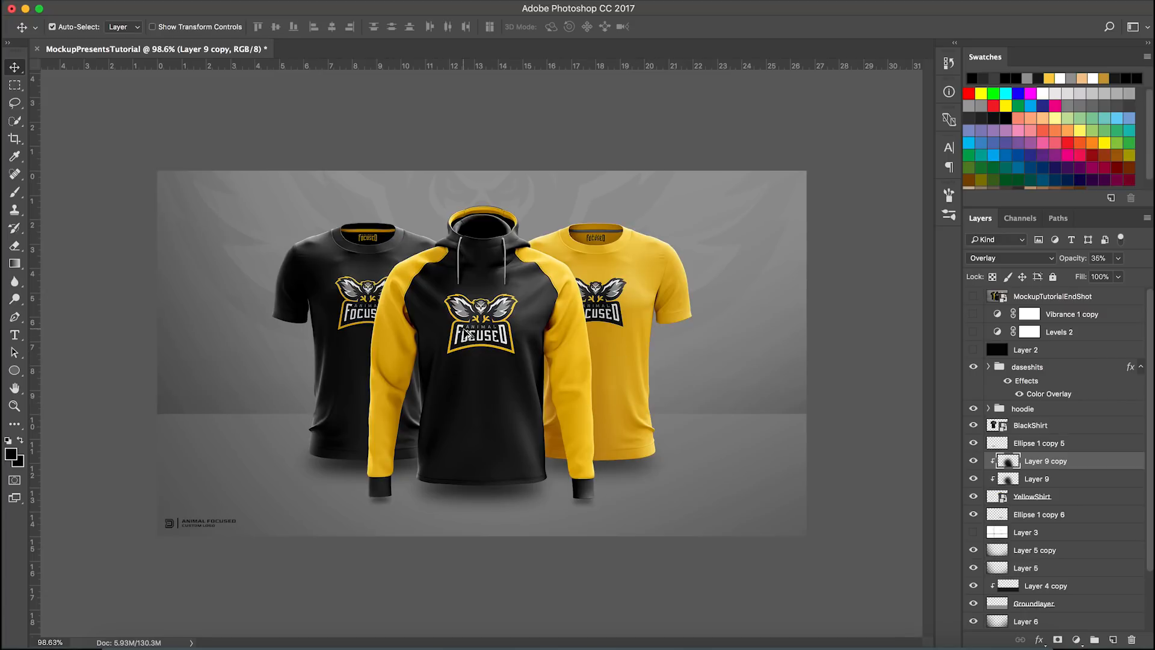
{"action": "scroll", "coordinate": [466, 333], "scroll_direction": "up", "scroll_amount": 3}
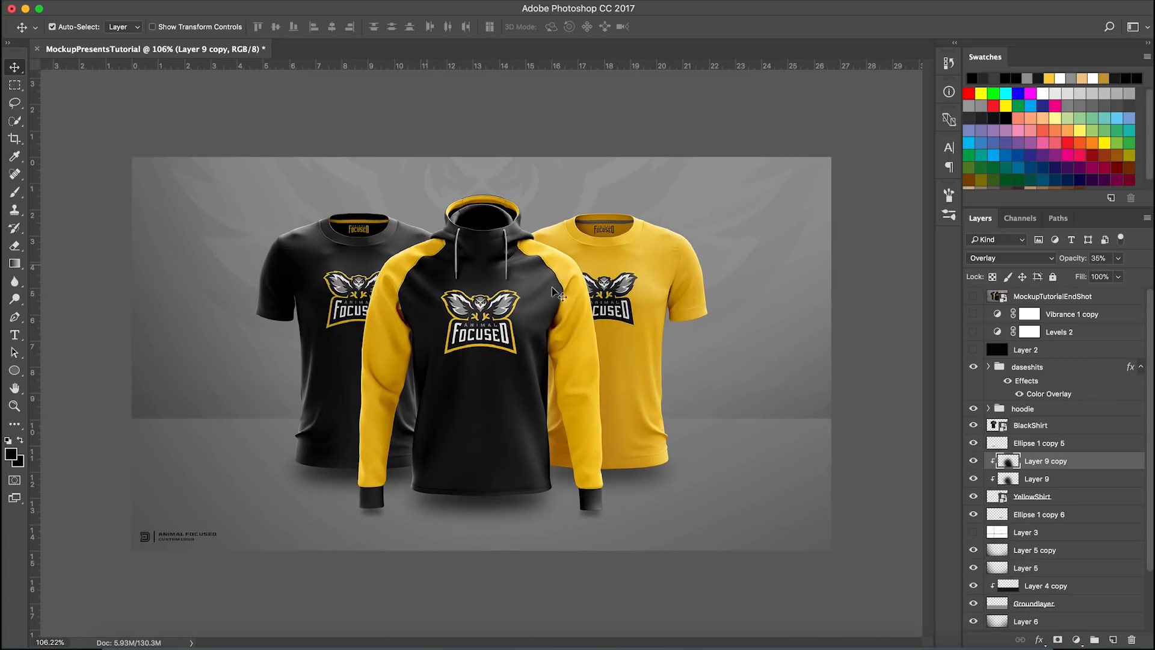
{"action": "scroll", "coordinate": [539, 313], "scroll_direction": "up", "scroll_amount": 1}
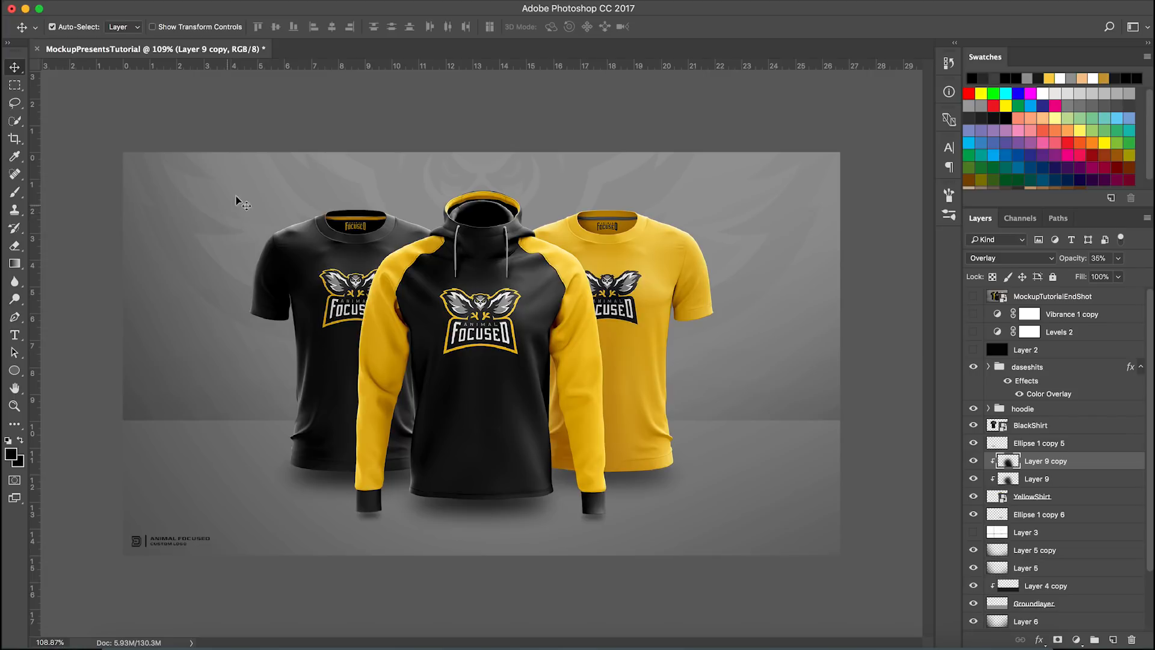
Step: Add a new layer above BlackShirt and clip it to the black shirt
{"action": "left_click", "coordinate": [1059, 425]}
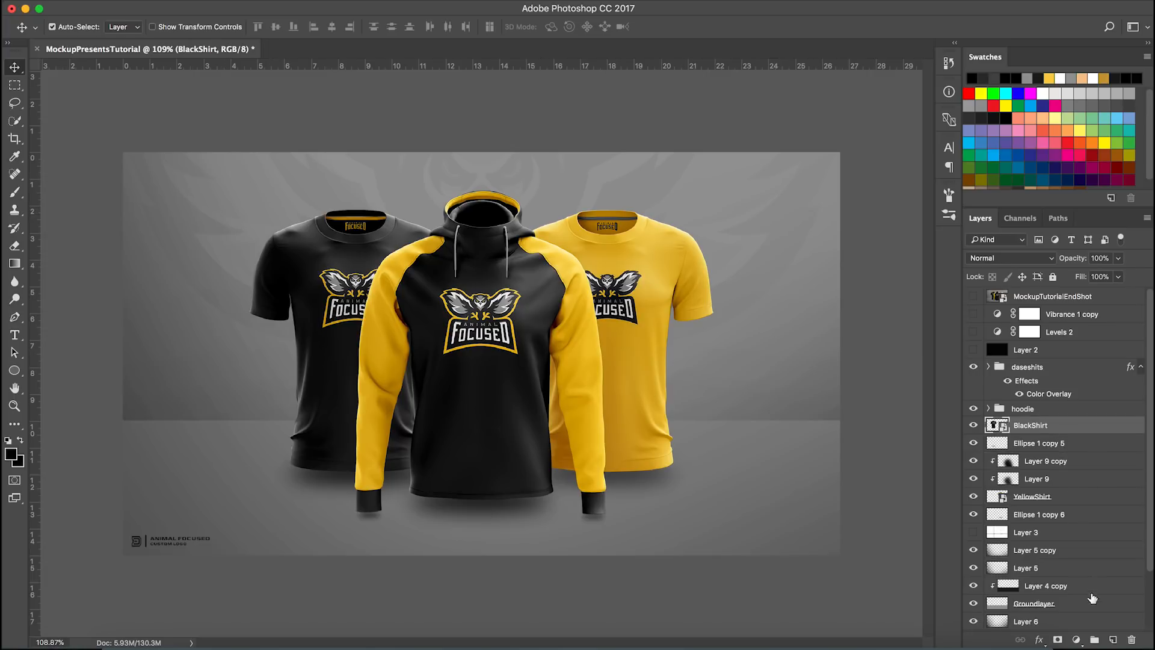
{"action": "left_click", "coordinate": [1112, 639]}
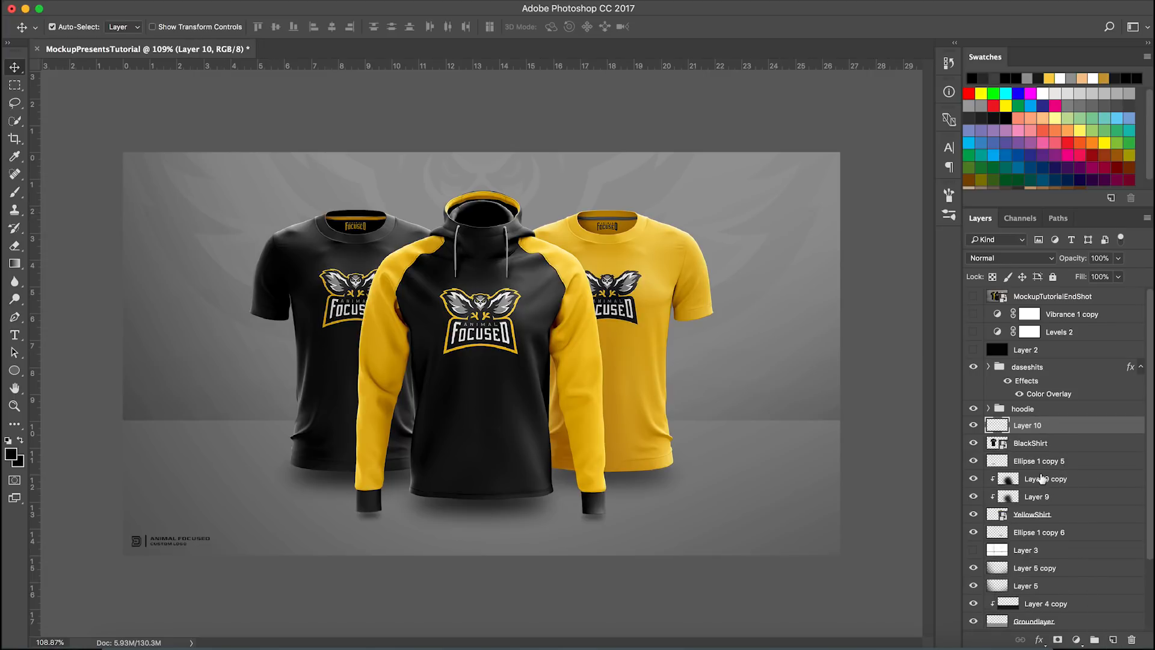
{"action": "left_click_drag", "start_coordinate": [1048, 431], "coordinate": [1055, 428]}
{"action": "left_click", "coordinate": [1056, 428], "text": "alt"}
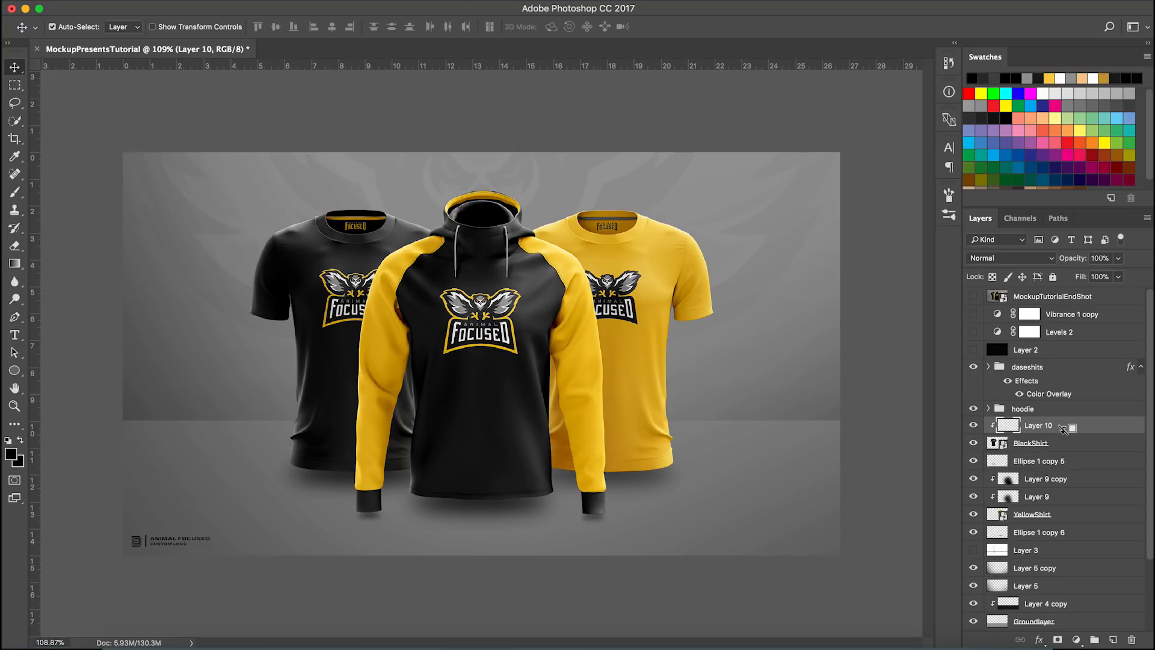
Step: Paint a soft white highlight over the black shirt on Layer 10 with a 1676 px brush at 75% opacity, and compare it hidden and shown
{"action": "left_click", "coordinate": [1044, 92]}
{"action": "key", "text": "b"}
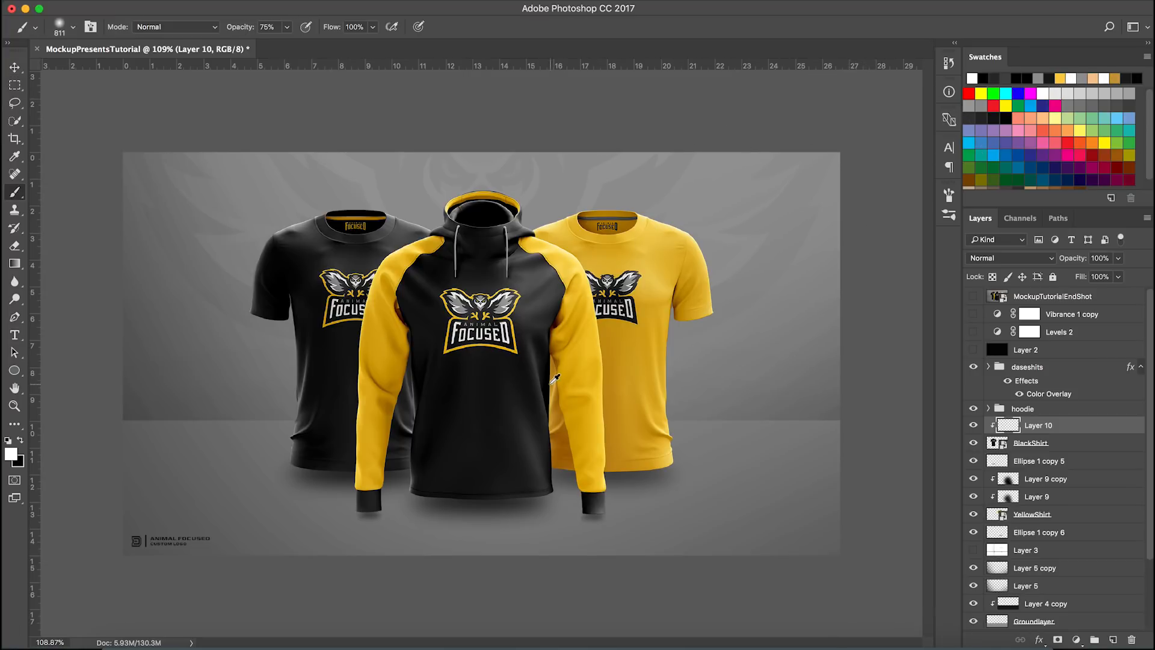
{"action": "scroll", "coordinate": [500, 385], "scroll_direction": "down", "scroll_amount": 5}
{"action": "left_click_drag", "start_coordinate": [502, 386], "coordinate": [637, 392]}
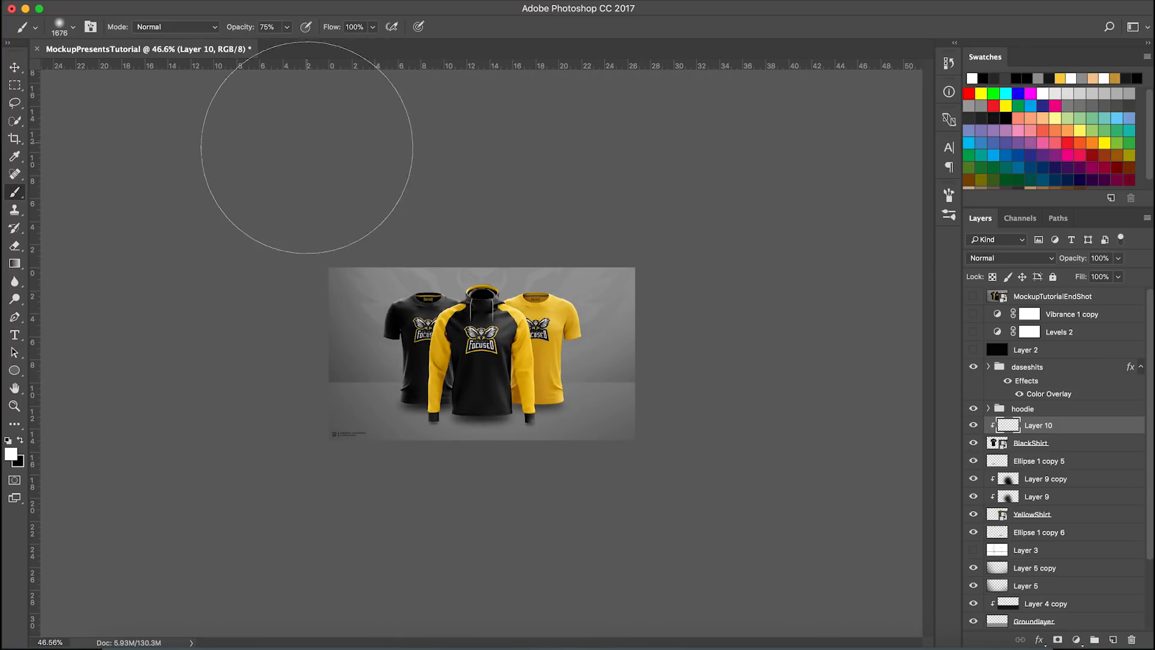
{"action": "scroll", "coordinate": [316, 184], "scroll_direction": "up", "scroll_amount": 5}
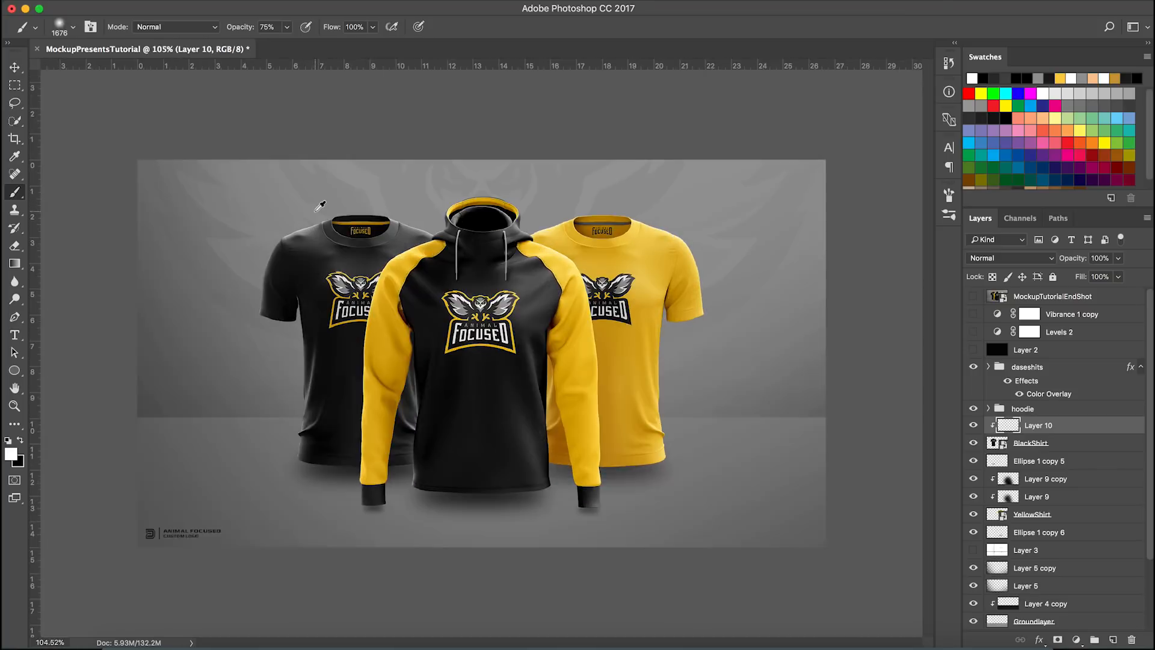
{"action": "scroll", "coordinate": [477, 356], "scroll_direction": "up", "scroll_amount": 2}
{"action": "left_click", "coordinate": [973, 425]}
{"action": "left_click", "coordinate": [973, 425]}
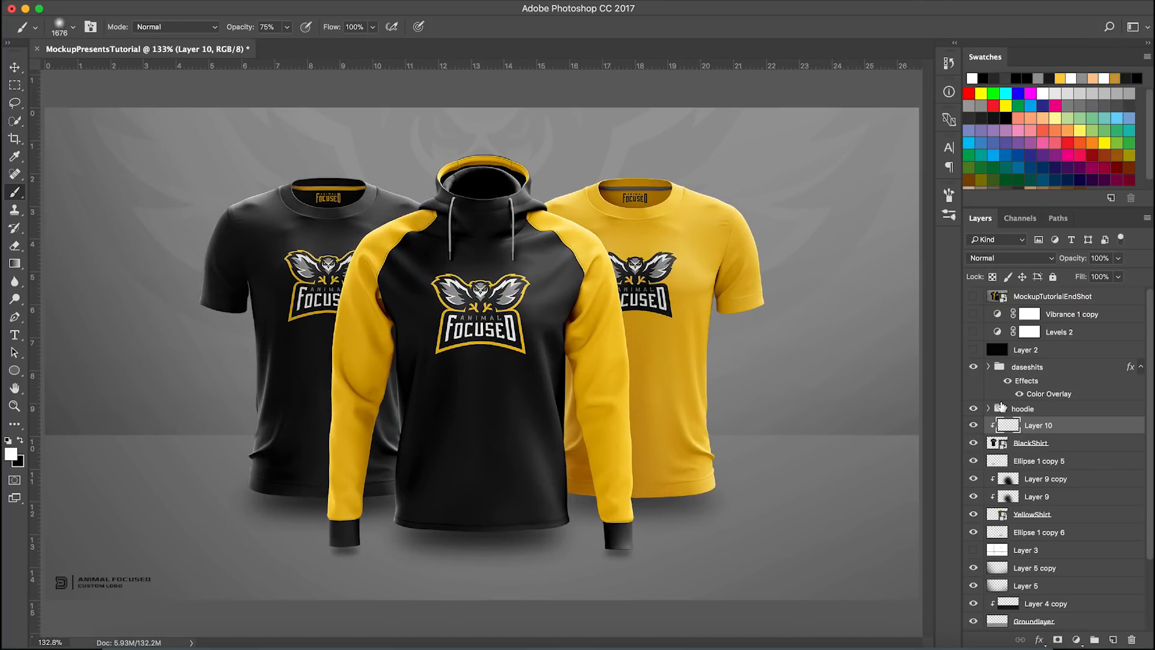
Step: Set the blend mode of Layer 10 to Overlay and compare the black shirt with the highlight hidden and shown
{"action": "left_click", "coordinate": [1001, 260]}
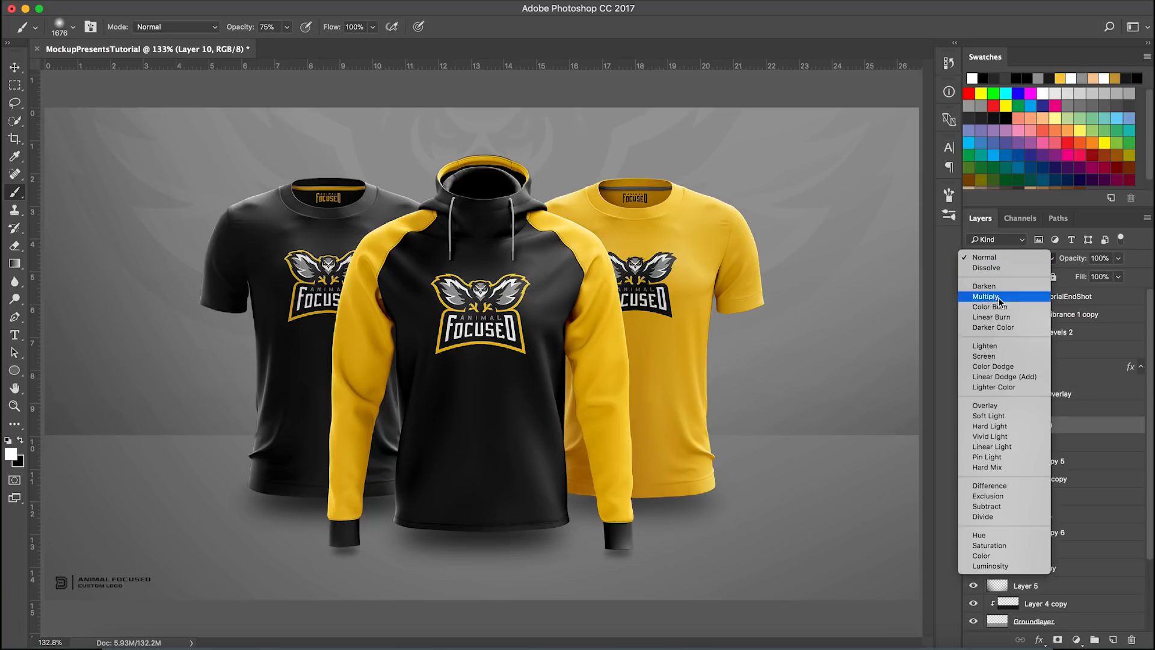
{"action": "left_click", "coordinate": [988, 407]}
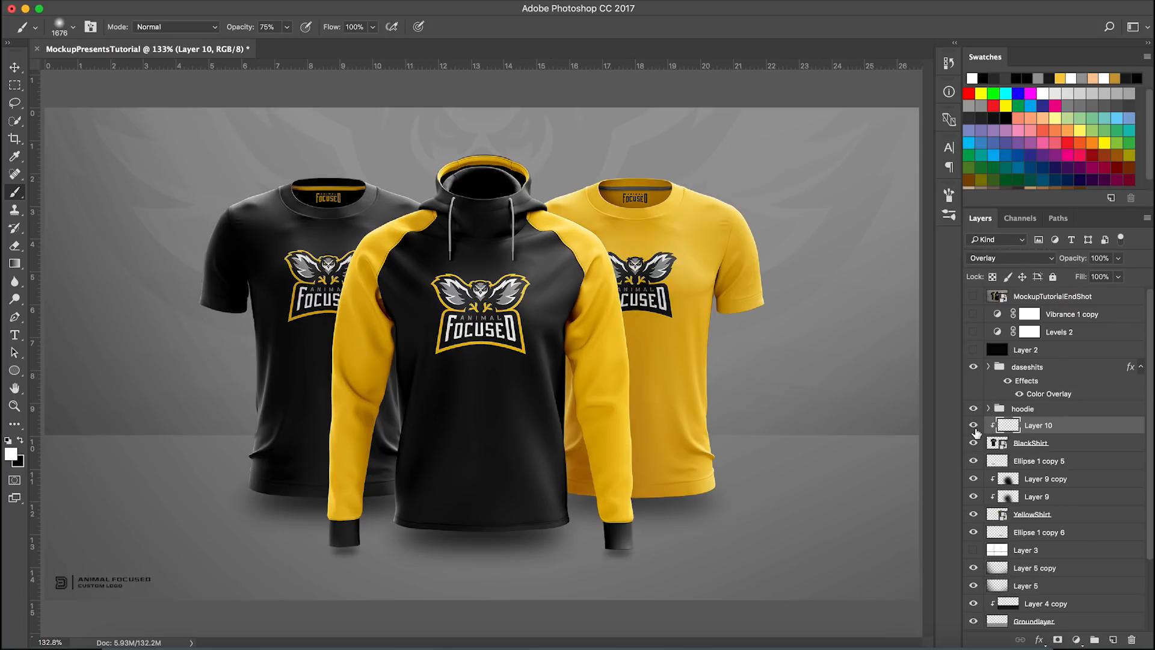
{"action": "left_click", "coordinate": [974, 425]}
{"action": "left_click", "coordinate": [973, 425]}
{"action": "left_click", "coordinate": [973, 425]}
{"action": "left_click", "coordinate": [973, 425]}
{"action": "left_click", "coordinate": [973, 425]}
{"action": "left_click", "coordinate": [974, 426]}
{"action": "left_click", "coordinate": [973, 426]}
{"action": "left_click", "coordinate": [973, 427]}
{"action": "scroll", "coordinate": [626, 403], "scroll_direction": "down", "scroll_amount": 5}
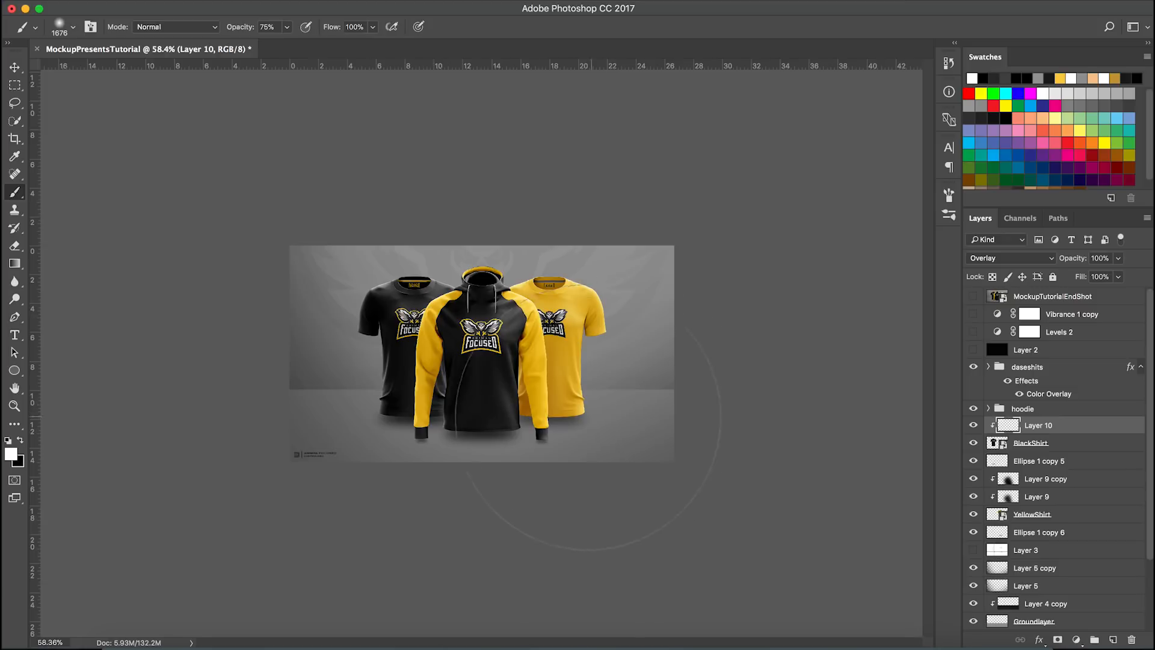
{"action": "scroll", "coordinate": [651, 430], "scroll_direction": "up", "scroll_amount": 2}
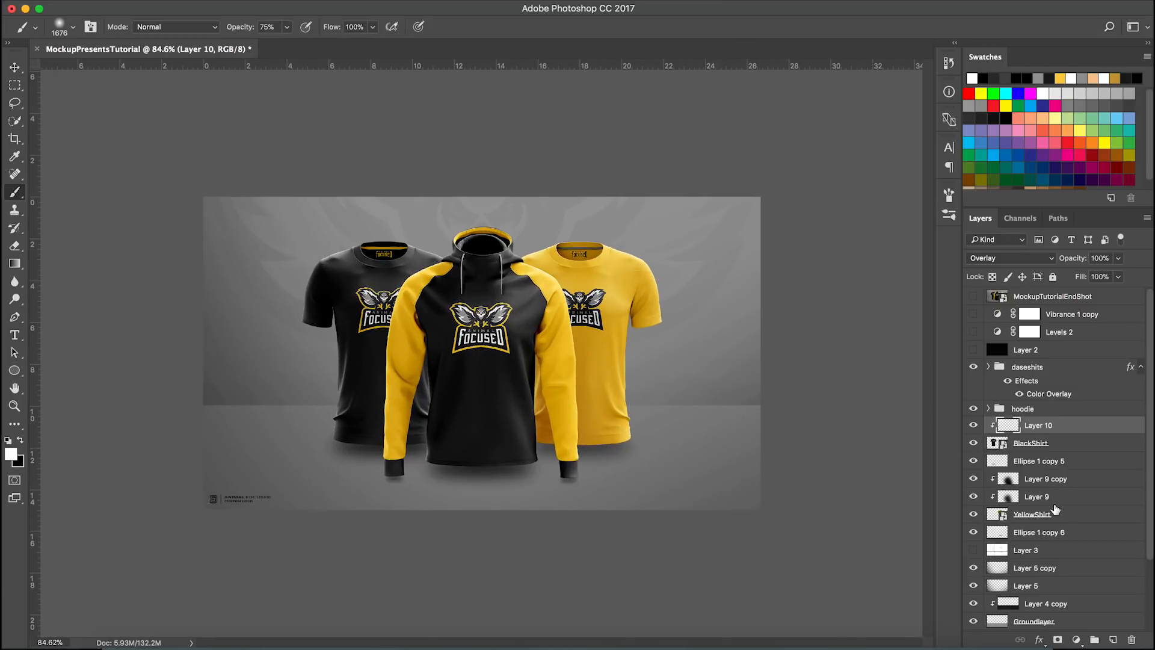
Step: Add a new layer above Layer 9 copy, clip it to the yellow shirt and paint a soft white highlight over the shirt
{"action": "left_click", "coordinate": [1072, 481]}
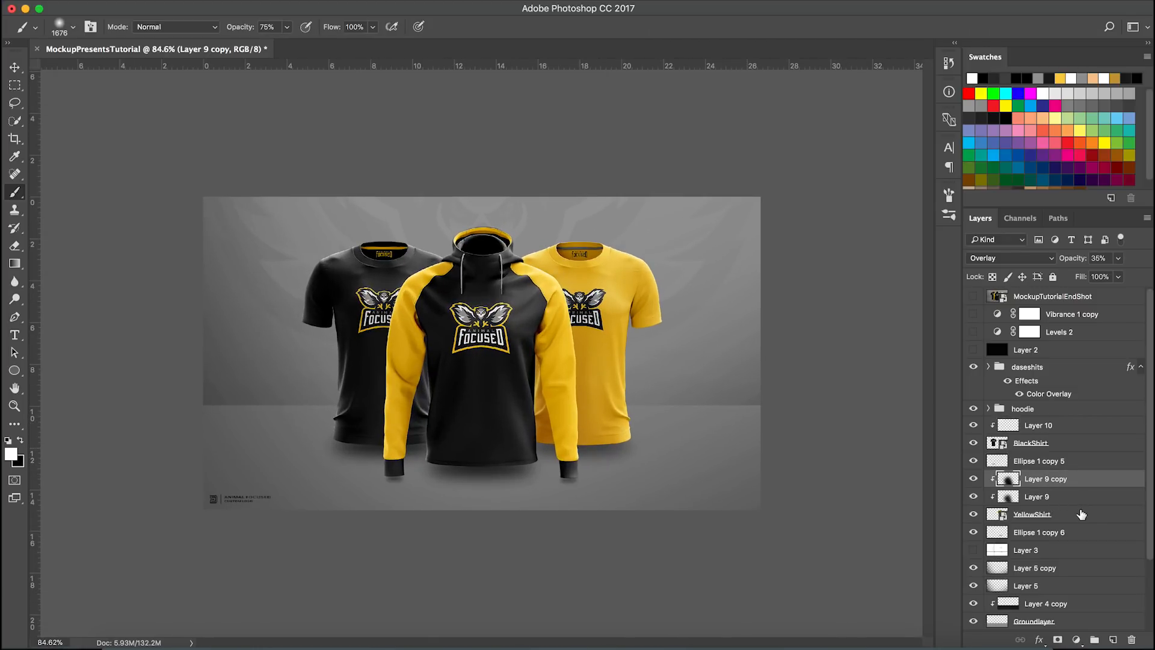
{"action": "left_click", "coordinate": [1113, 640]}
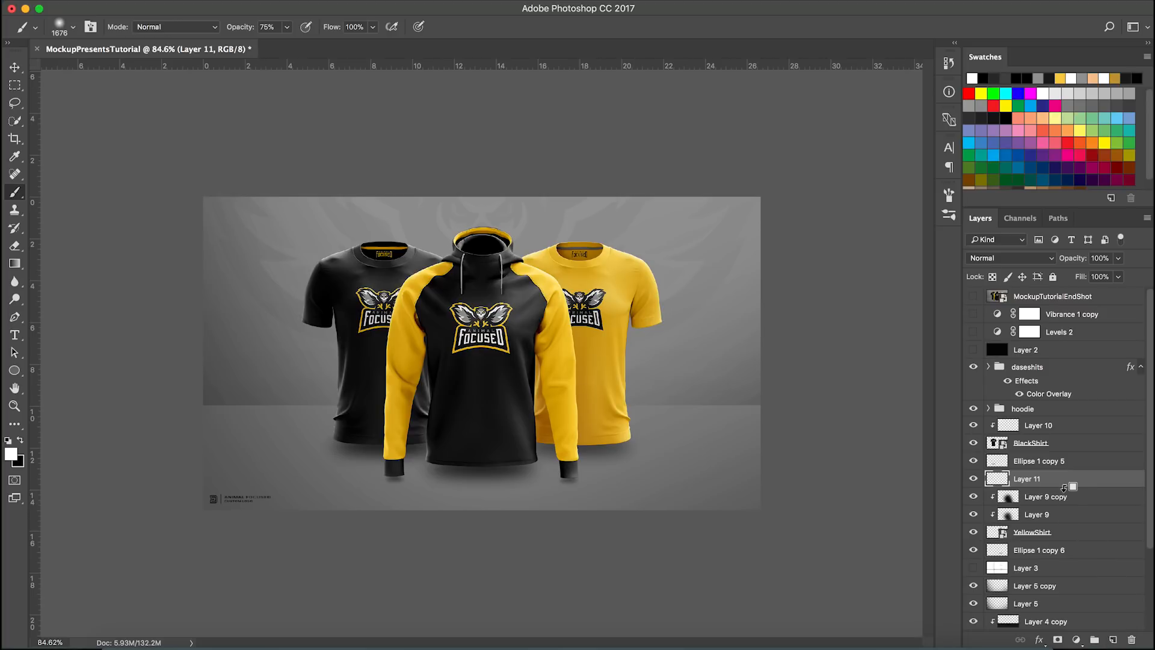
{"action": "left_click", "coordinate": [974, 498]}
{"action": "left_click", "coordinate": [974, 498]}
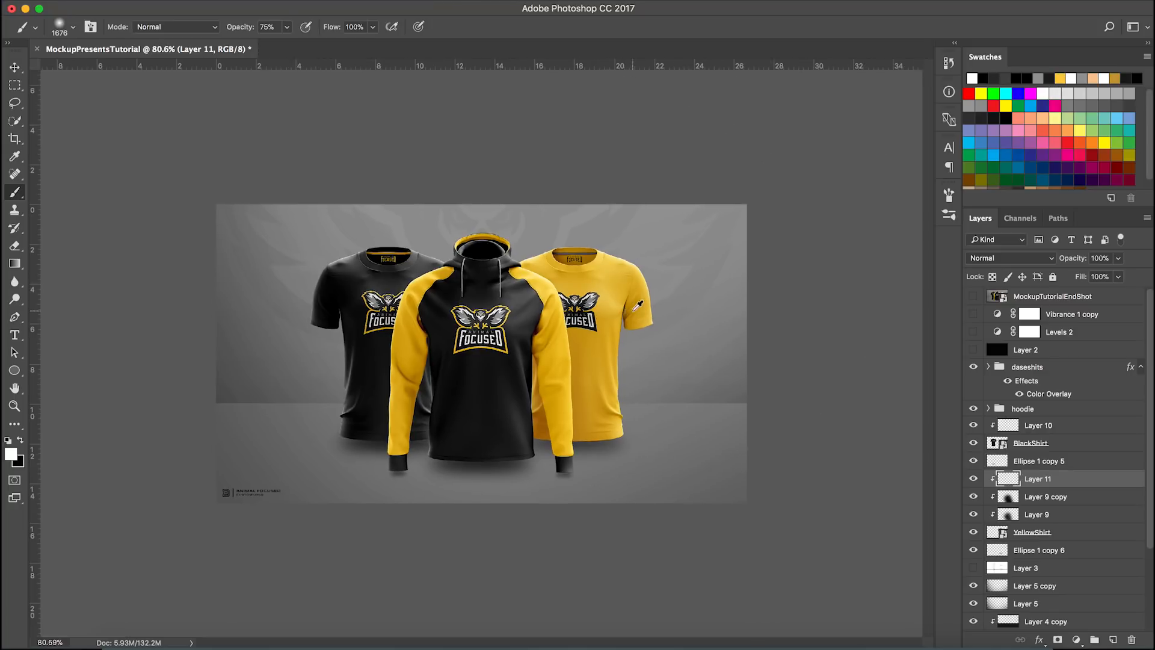
{"action": "scroll", "coordinate": [635, 309], "scroll_direction": "down", "scroll_amount": 4}
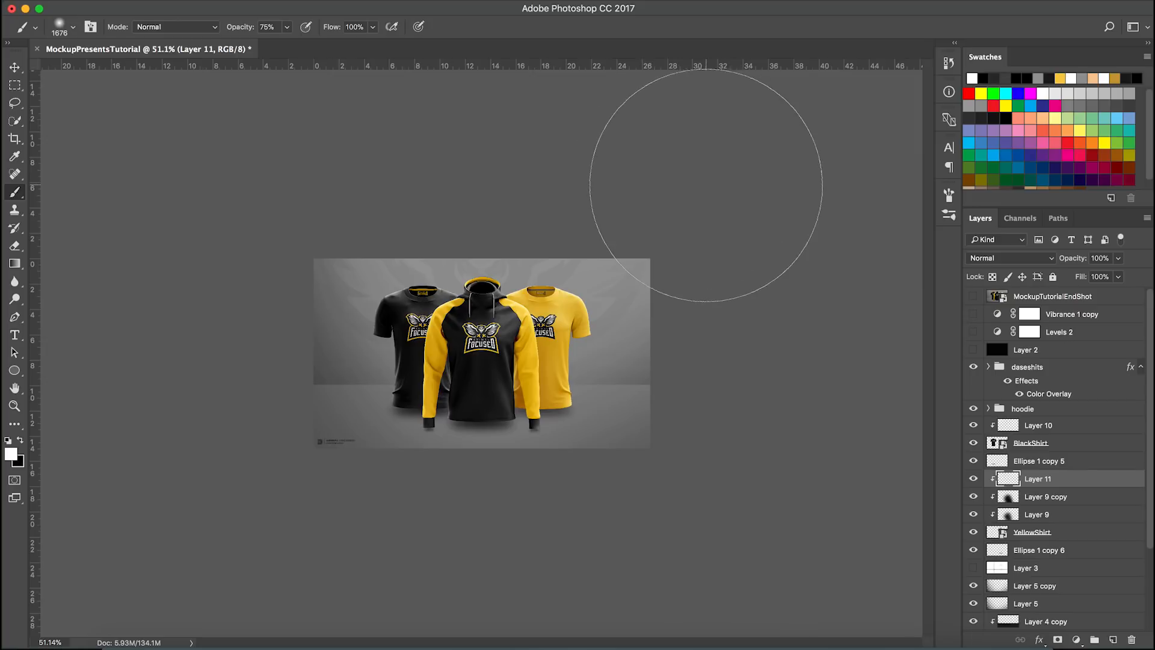
{"action": "scroll", "coordinate": [659, 194], "scroll_direction": "up", "scroll_amount": 4}
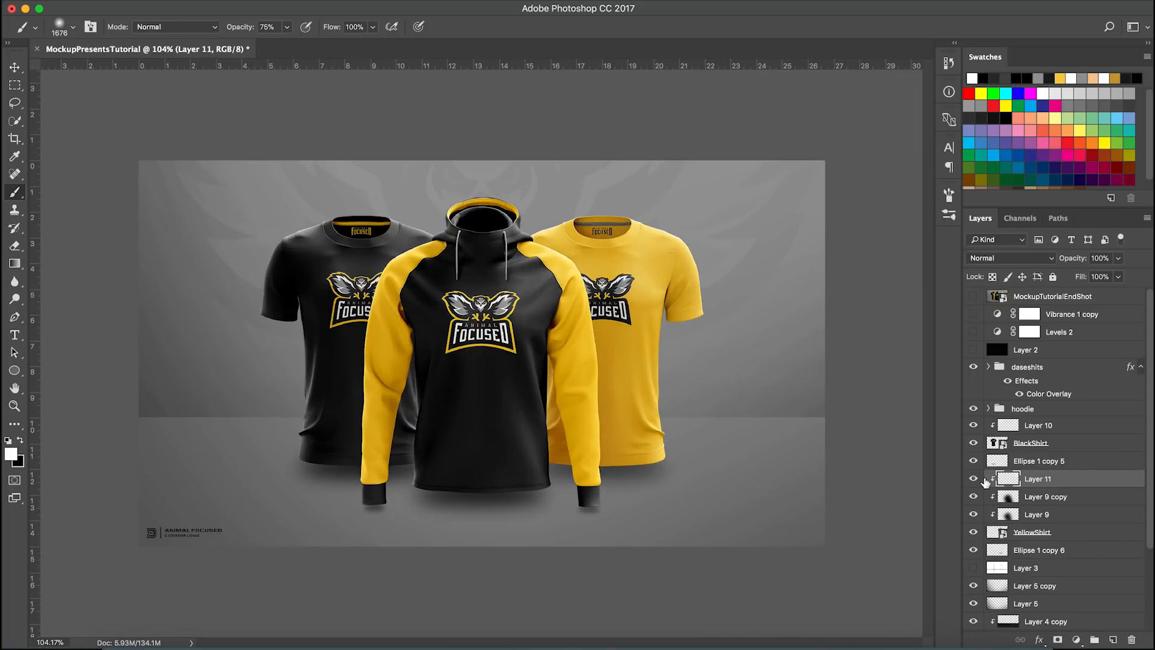
Step: Keep the yellow shirt's highlight layer in Normal blend mode and set its opacity to 50%
{"action": "left_click", "coordinate": [999, 262]}
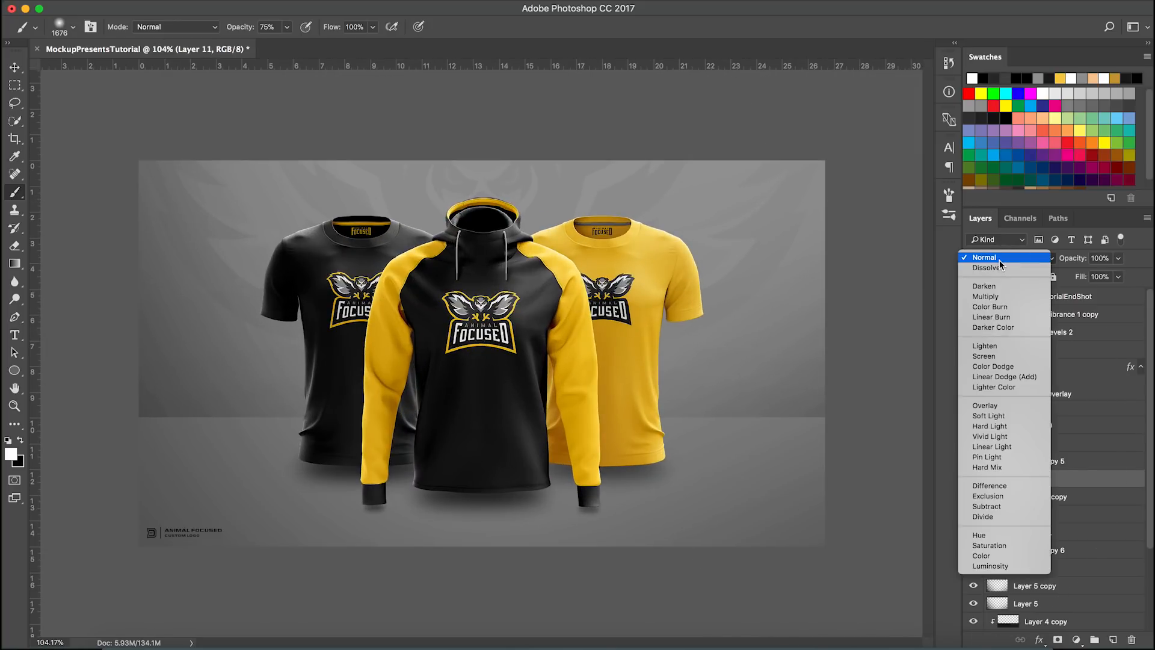
{"action": "left_click", "coordinate": [998, 260]}
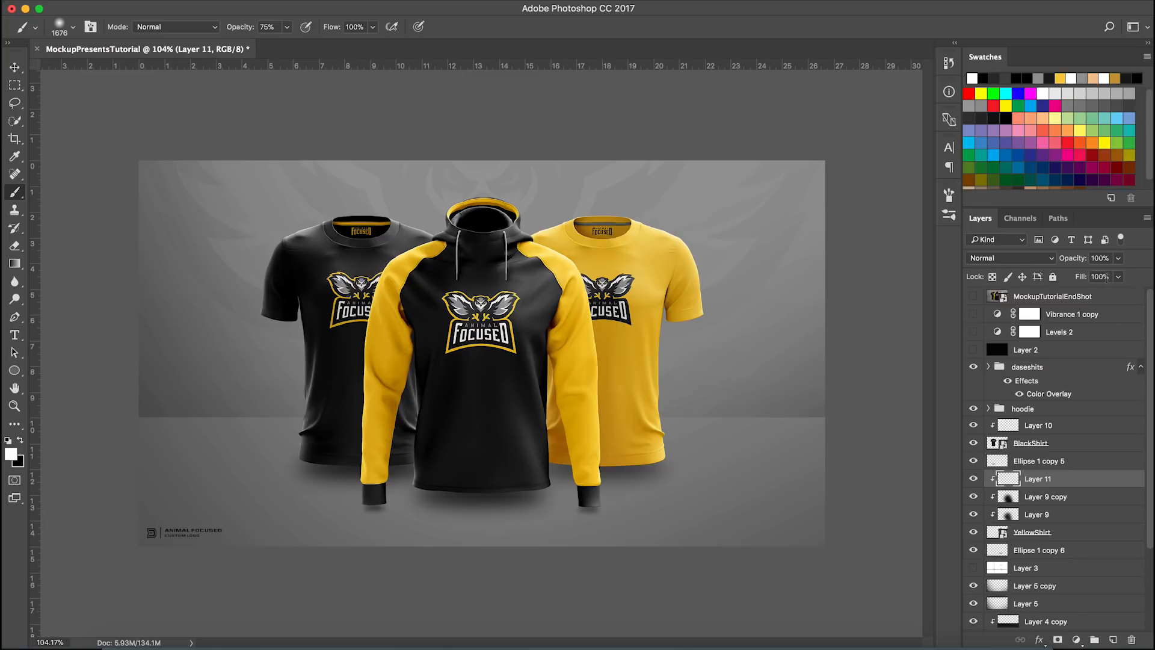
{"action": "left_click", "coordinate": [1097, 258]}
{"action": "type", "text": "50"}
Step: Duplicate Layer 11, clip the copy to the yellow shirt and set it to Overlay at 11% opacity
{"action": "left_click_drag", "start_coordinate": [1057, 476], "coordinate": [1070, 470]}
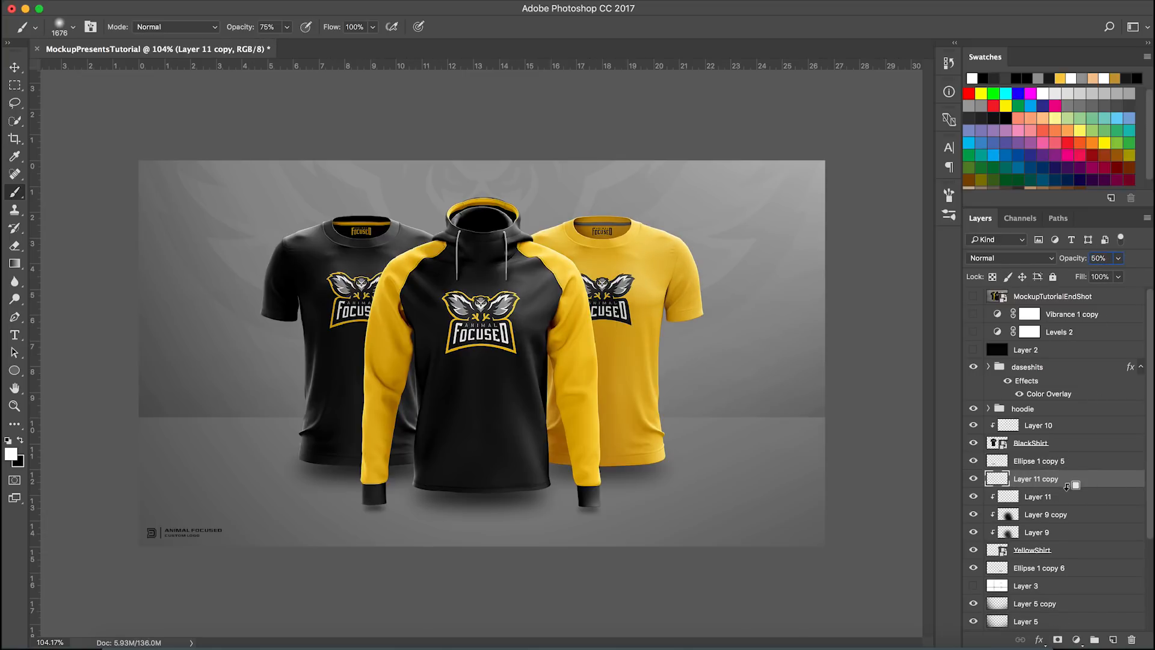
{"action": "key", "text": "alt+super+g"}
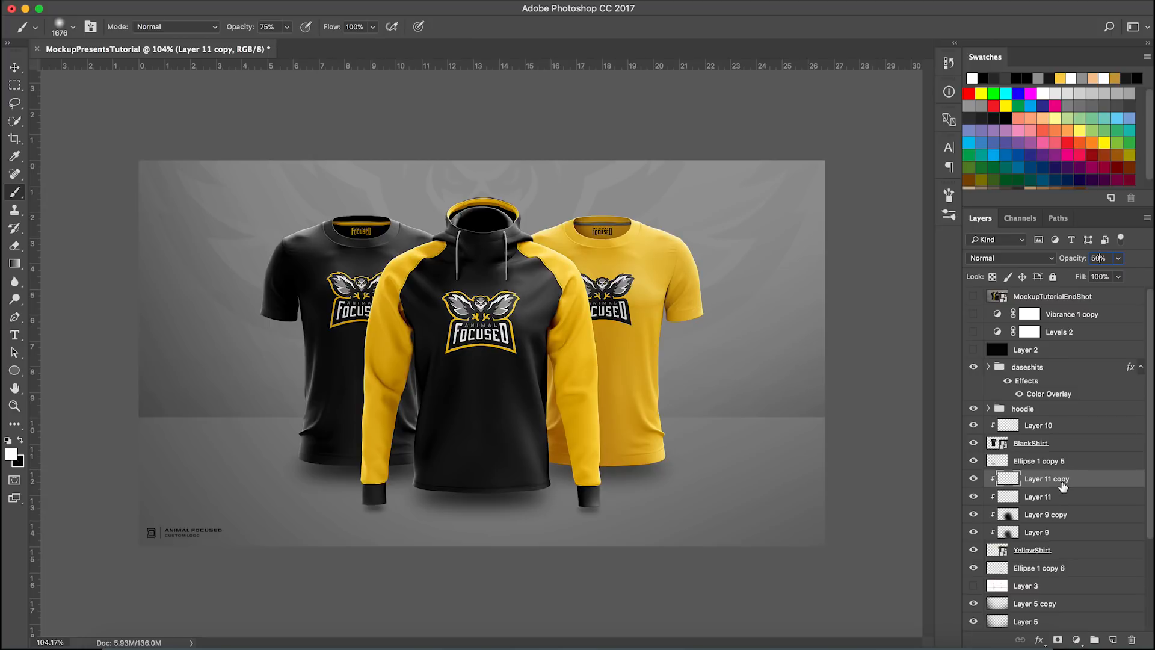
{"action": "left_click", "coordinate": [1016, 258]}
{"action": "left_click", "coordinate": [1010, 406]}
{"action": "left_click_drag", "start_coordinate": [1073, 261], "coordinate": [11, 68]}
{"action": "left_click", "coordinate": [14, 68]}
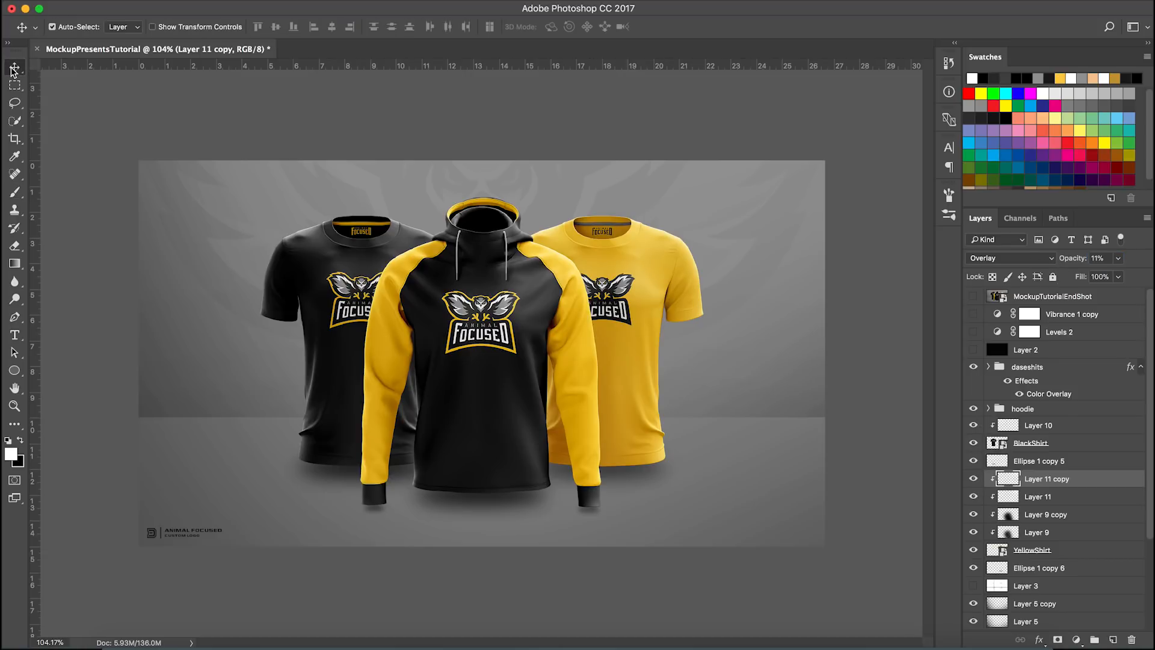
Step: Compare the yellow shirt with Layer 11 copy hidden and shown, and check the whole mockup
{"action": "left_click", "coordinate": [970, 478]}
{"action": "left_click", "coordinate": [970, 478]}
{"action": "left_click_drag", "start_coordinate": [970, 479], "coordinate": [975, 514]}
{"action": "scroll", "coordinate": [614, 435], "scroll_direction": "down", "scroll_amount": 5}
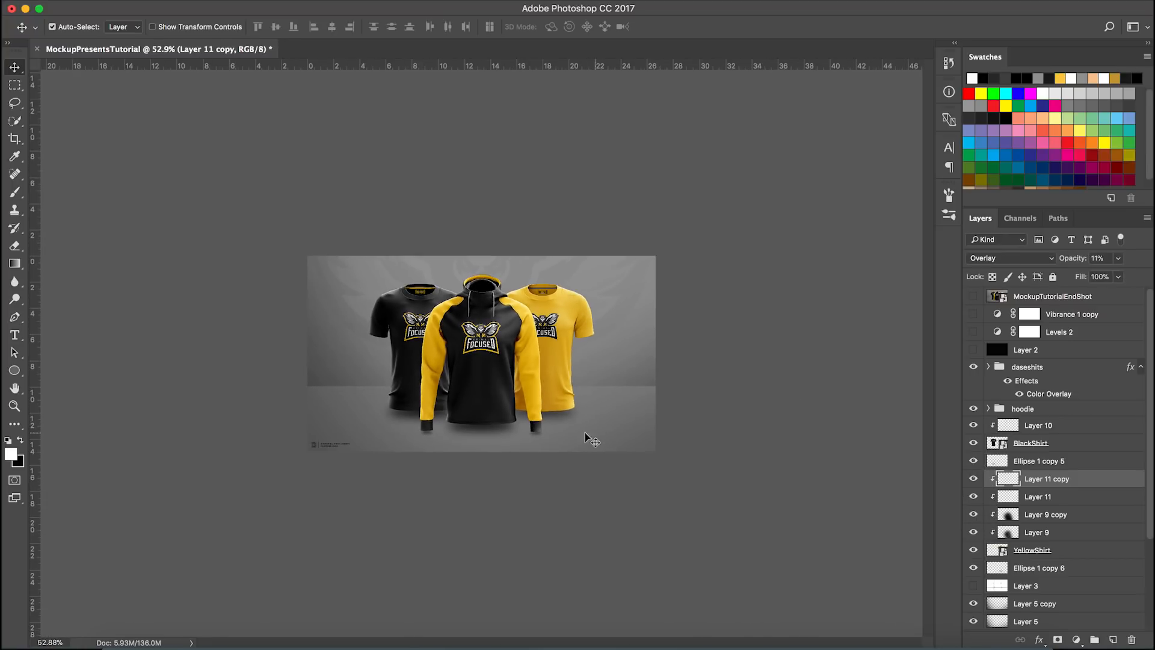
{"action": "scroll", "coordinate": [552, 443], "scroll_direction": "up", "scroll_amount": 4}
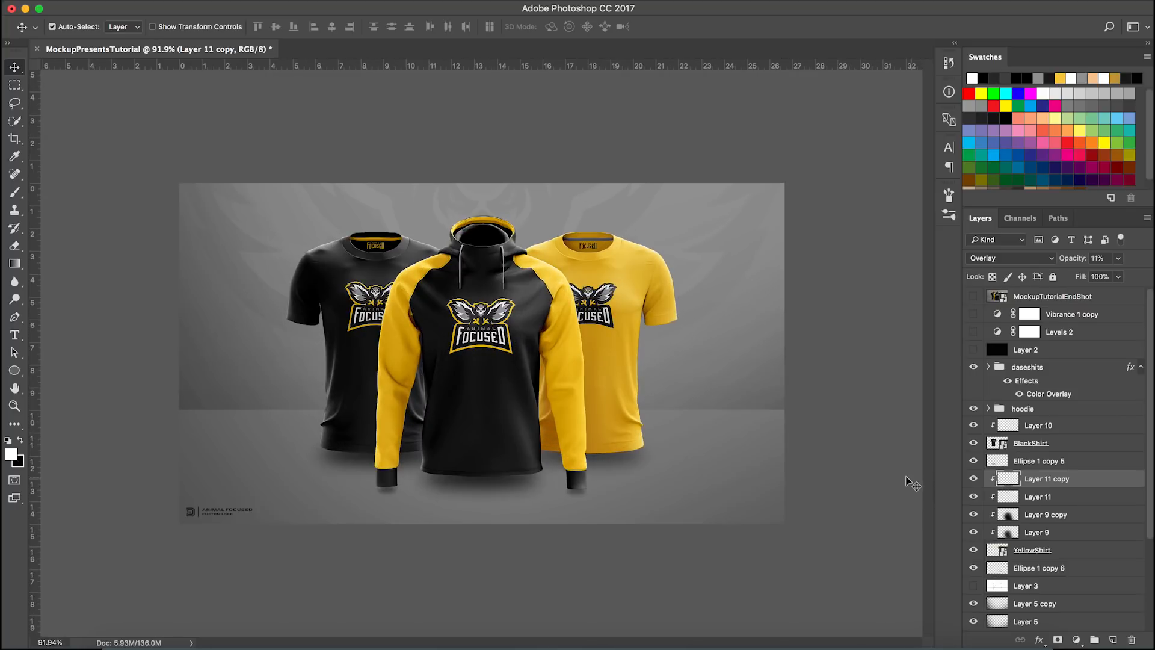
{"action": "left_click", "coordinate": [988, 408]}
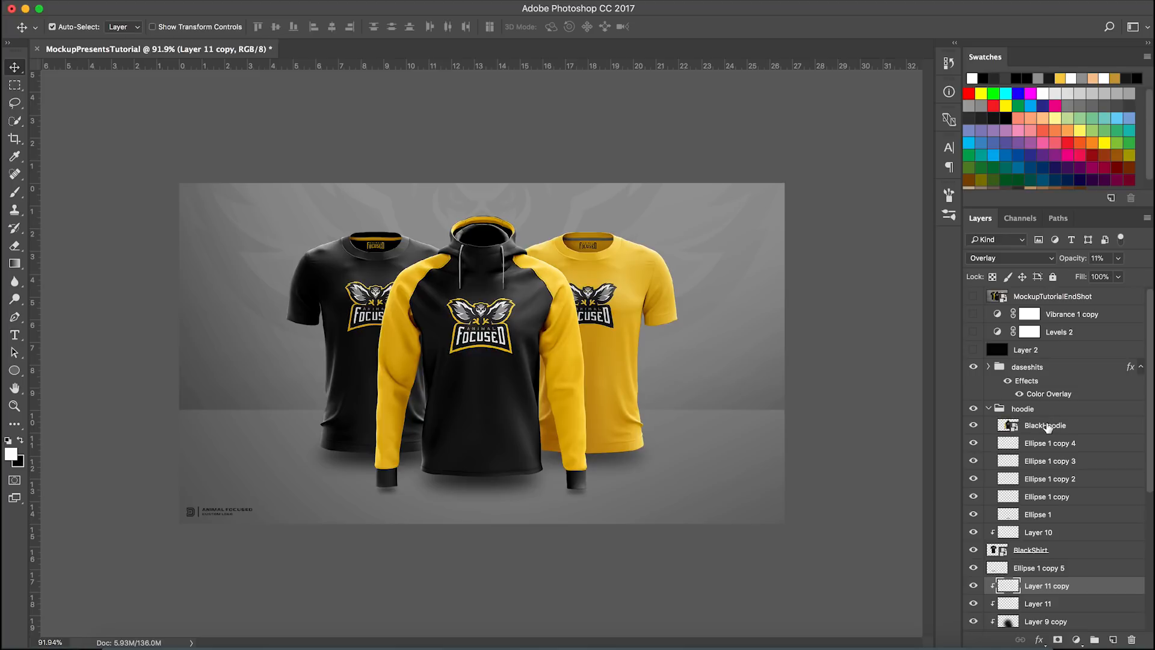
{"action": "left_click", "coordinate": [989, 409]}
{"action": "left_click", "coordinate": [989, 409]}
{"action": "left_click", "coordinate": [1077, 426]}
{"action": "scroll", "coordinate": [1053, 537], "scroll_direction": "down", "scroll_amount": 1}
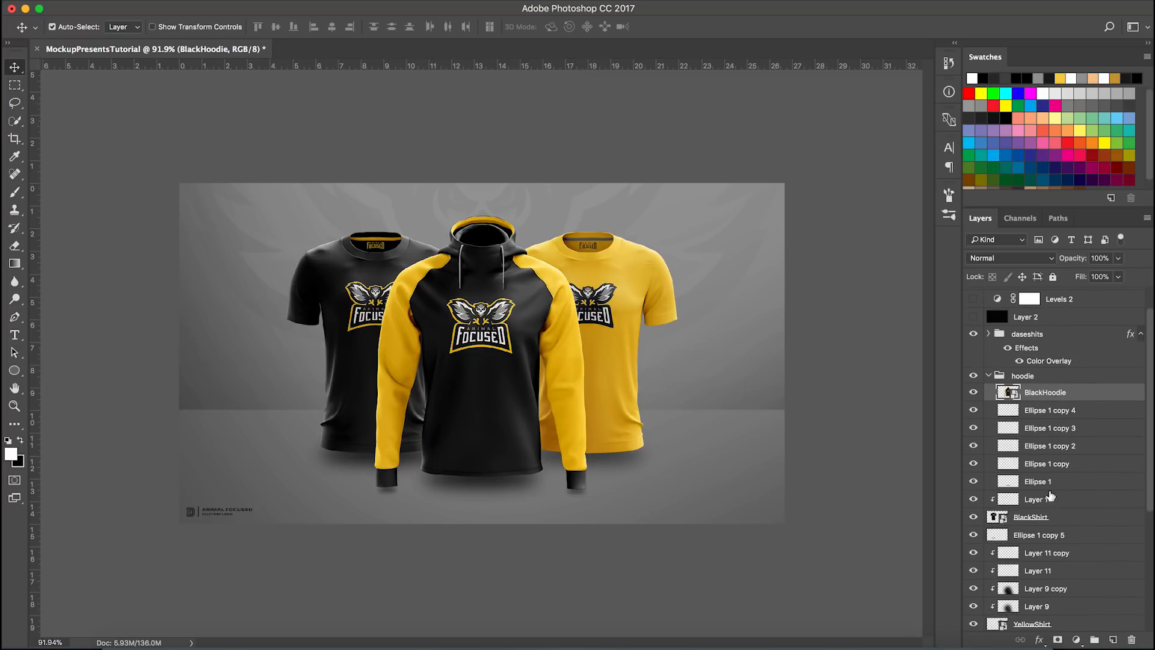
{"action": "left_click", "coordinate": [988, 377]}
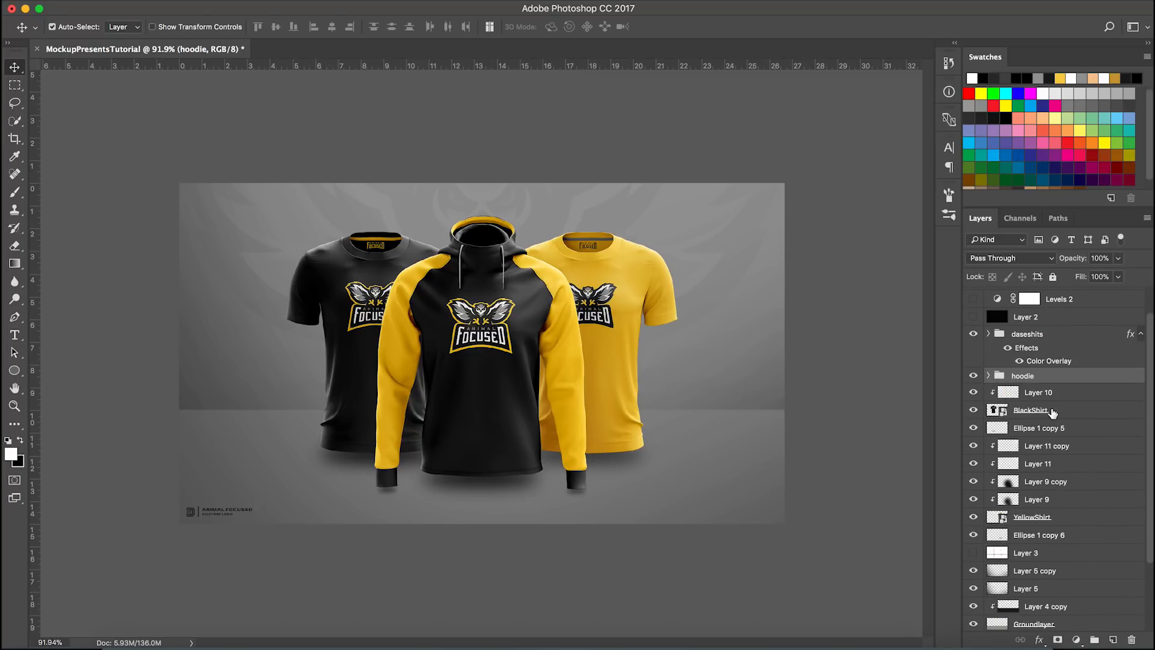
Step: Group the black shirt's layers, from Layer 10 down to Ellipse 1 copy 5
{"action": "left_click", "coordinate": [1056, 406]}
{"action": "left_click", "coordinate": [1058, 399], "text": "shift"}
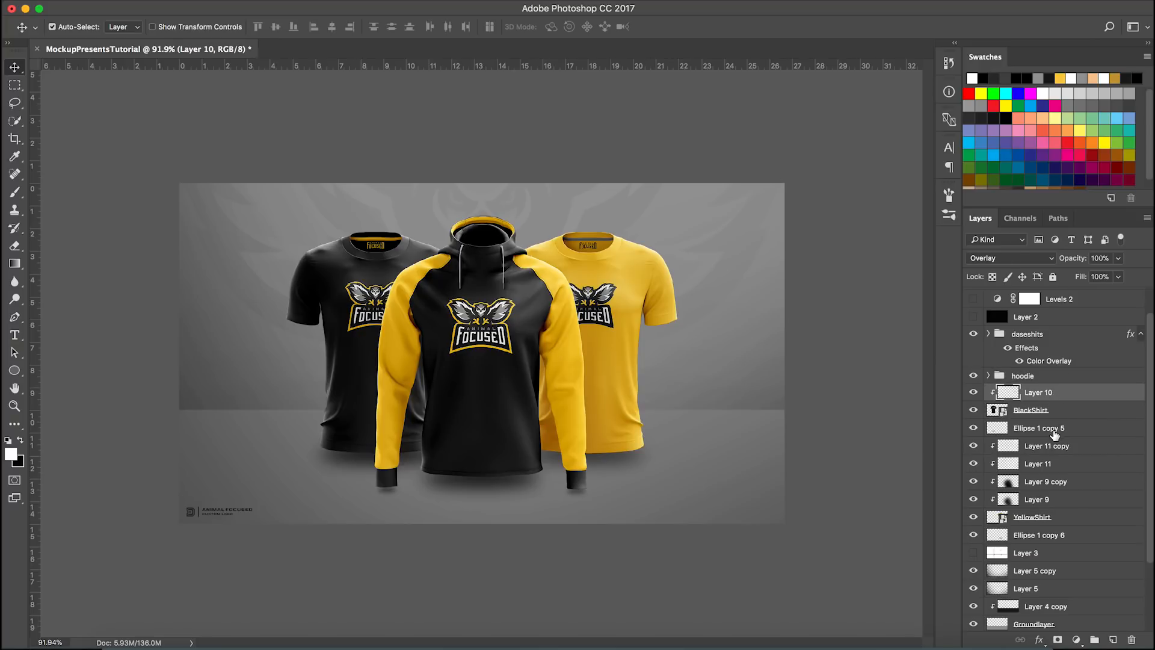
{"action": "left_click", "coordinate": [1055, 428], "text": "shift"}
{"action": "key", "text": "ctrl+g"}
Step: Group the yellow shirt's layers, from Layer 11 copy down to Ellipse 1 copy 6, and name the group rightshirt
{"action": "left_click", "coordinate": [1054, 424]}
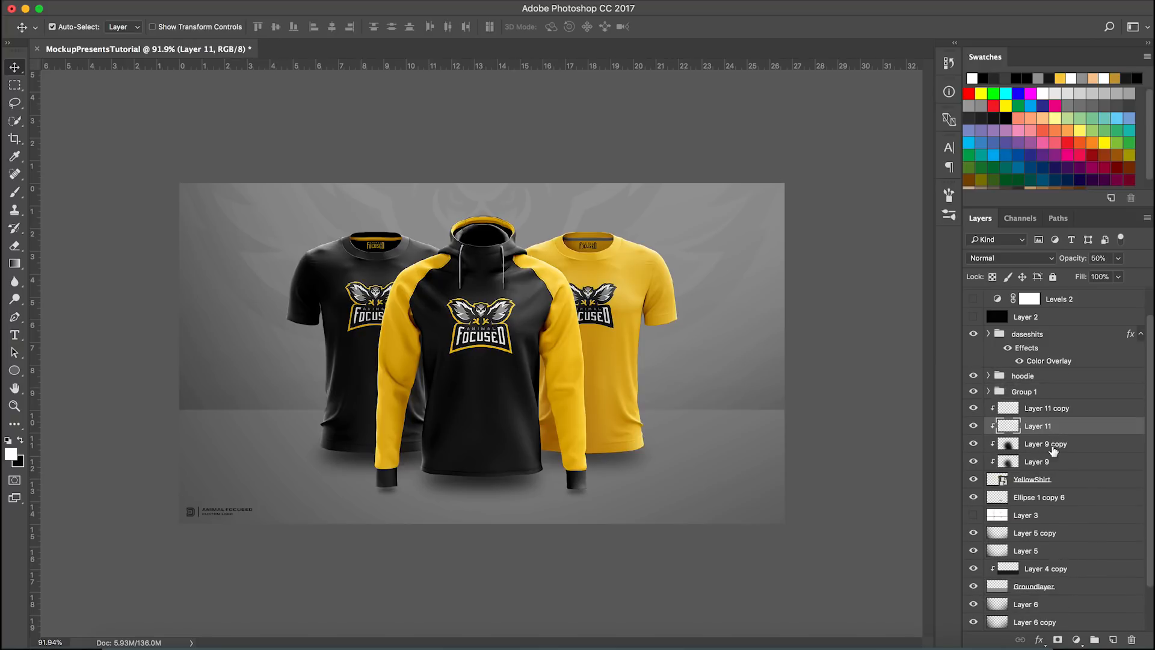
{"action": "left_click", "coordinate": [1051, 408]}
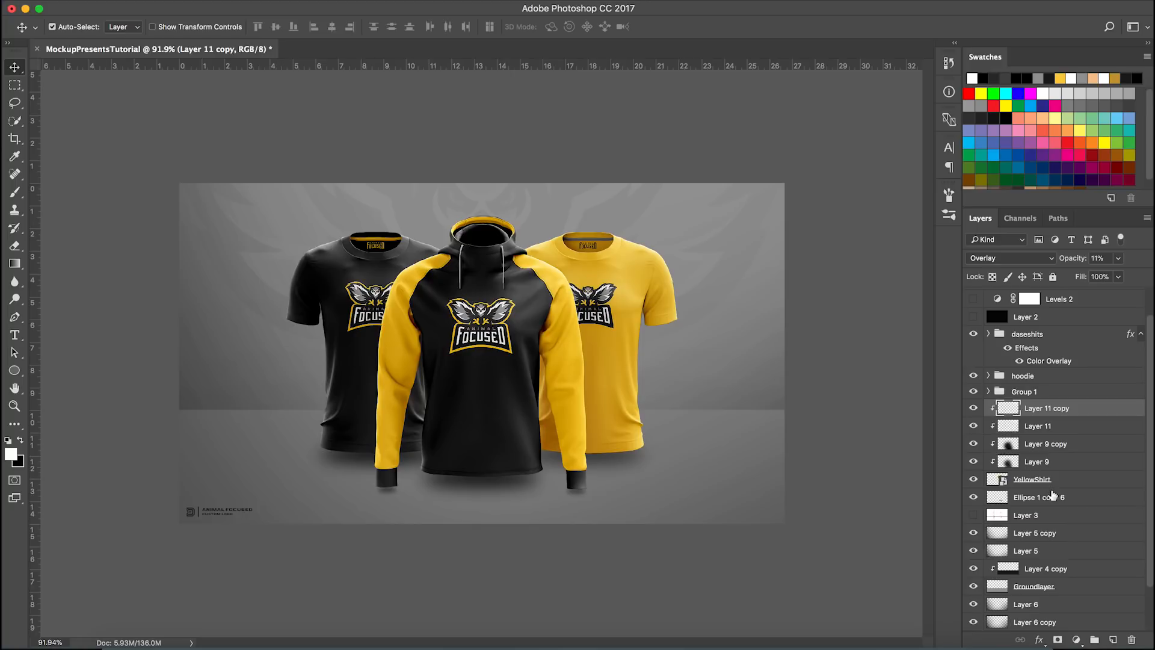
{"action": "left_click", "coordinate": [1050, 497], "text": "shift"}
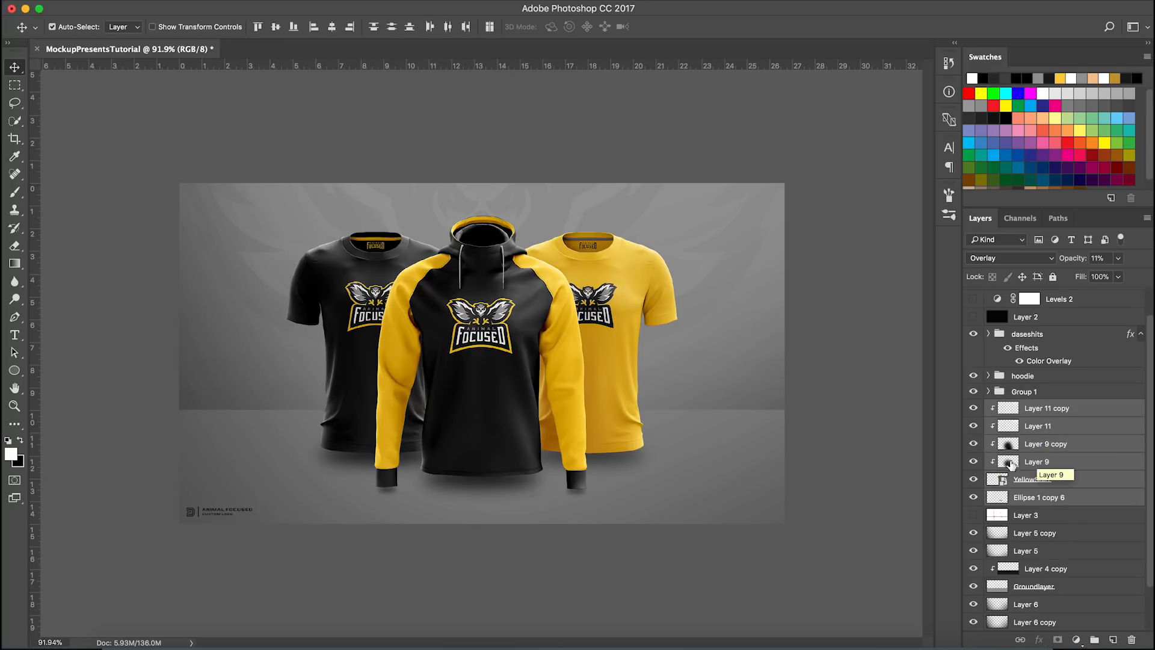
{"action": "key", "text": "super+g"}
{"action": "double_click", "coordinate": [1024, 440]}
{"action": "type", "text": "y"}
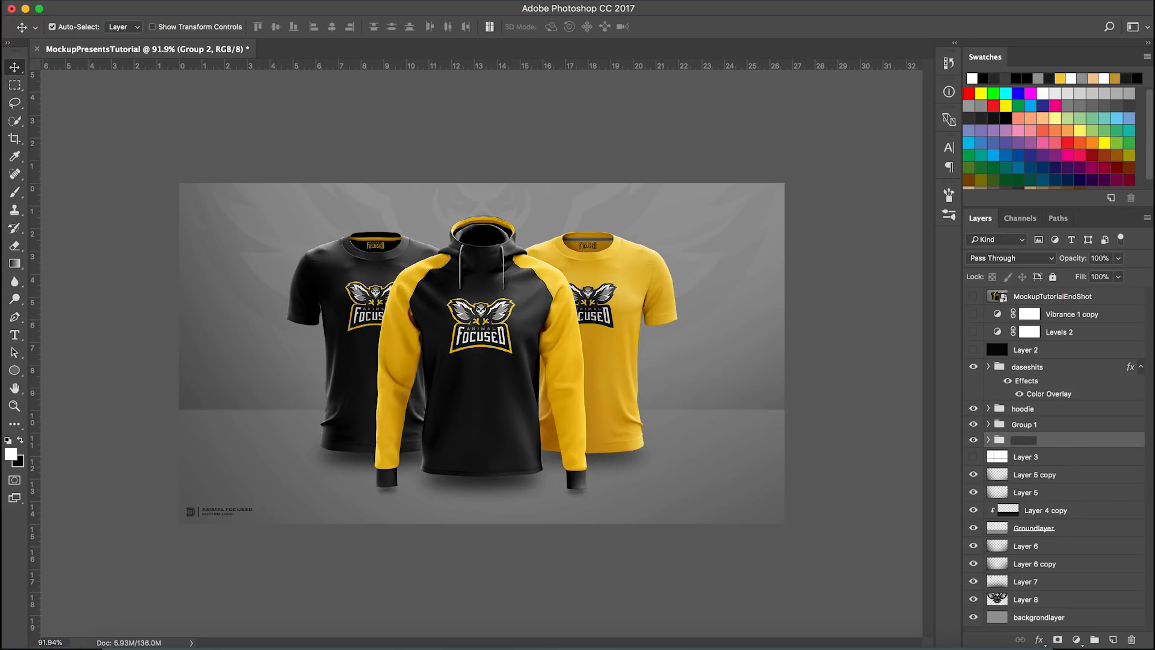
{"action": "type", "text": "ightshirt"}
{"action": "key", "text": "Return"}
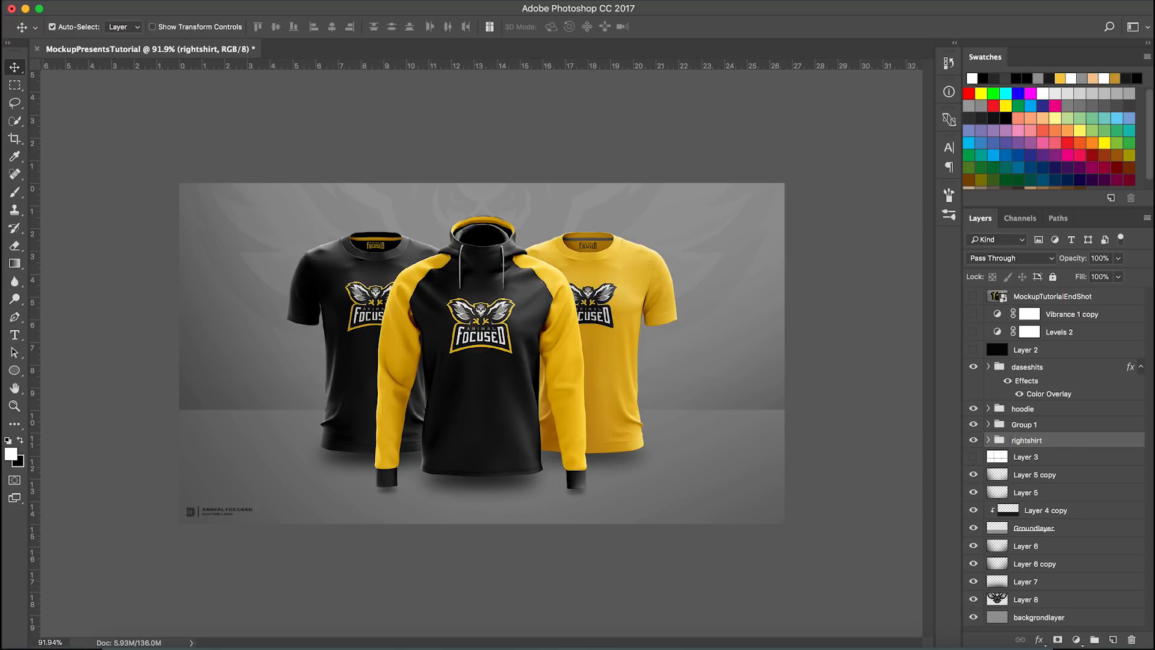
Step: Rename the black shirt's group, Group 1, as leftshirt
{"action": "double_click", "coordinate": [1035, 425]}
{"action": "type", "text": "leftshirt"}
{"action": "key", "text": "Return"}
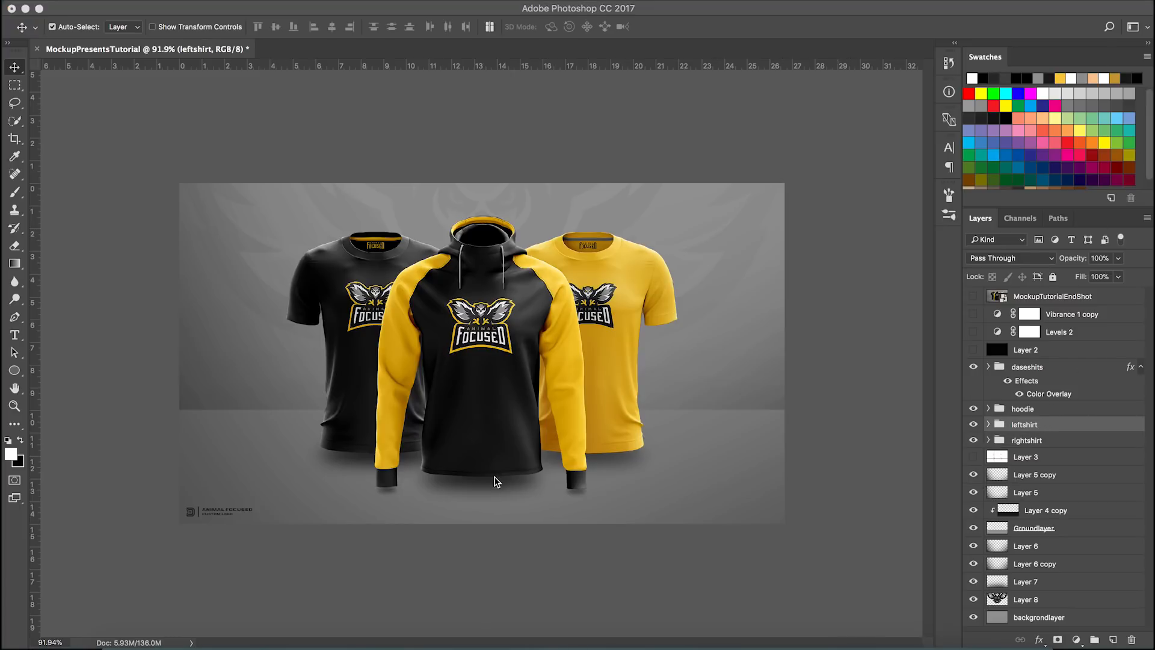
Step: Add a new layer above BlackHoodie in the hoodie group and clip it to the hoodie
{"action": "scroll", "coordinate": [489, 410], "scroll_direction": "up", "scroll_amount": 3}
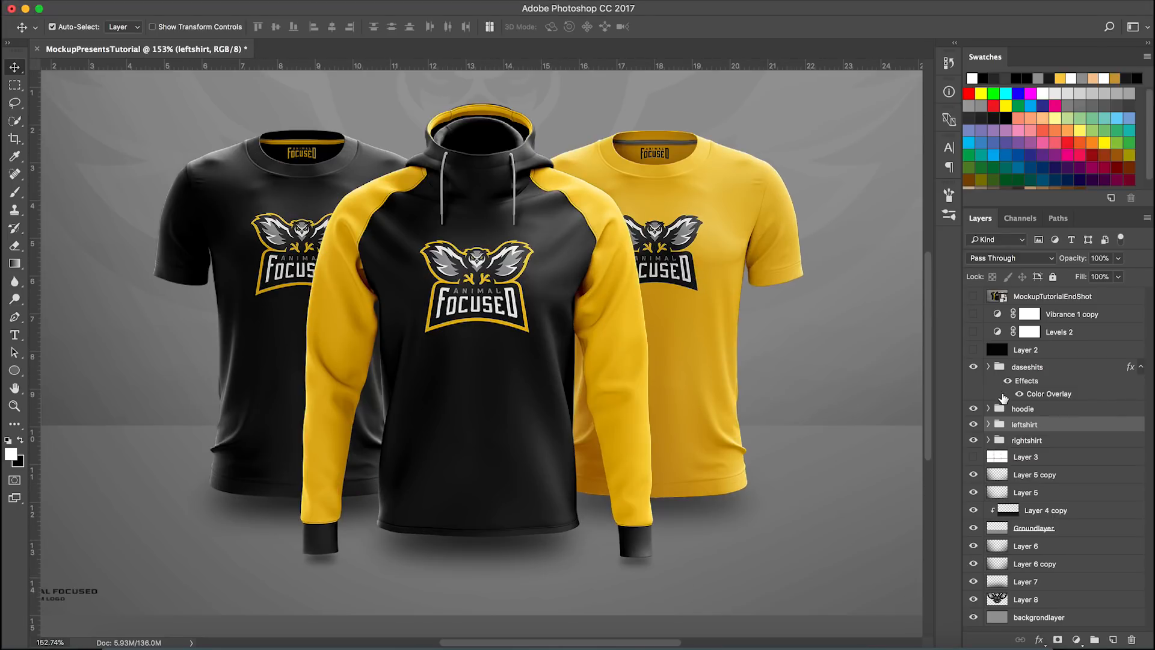
{"action": "left_click", "coordinate": [988, 408]}
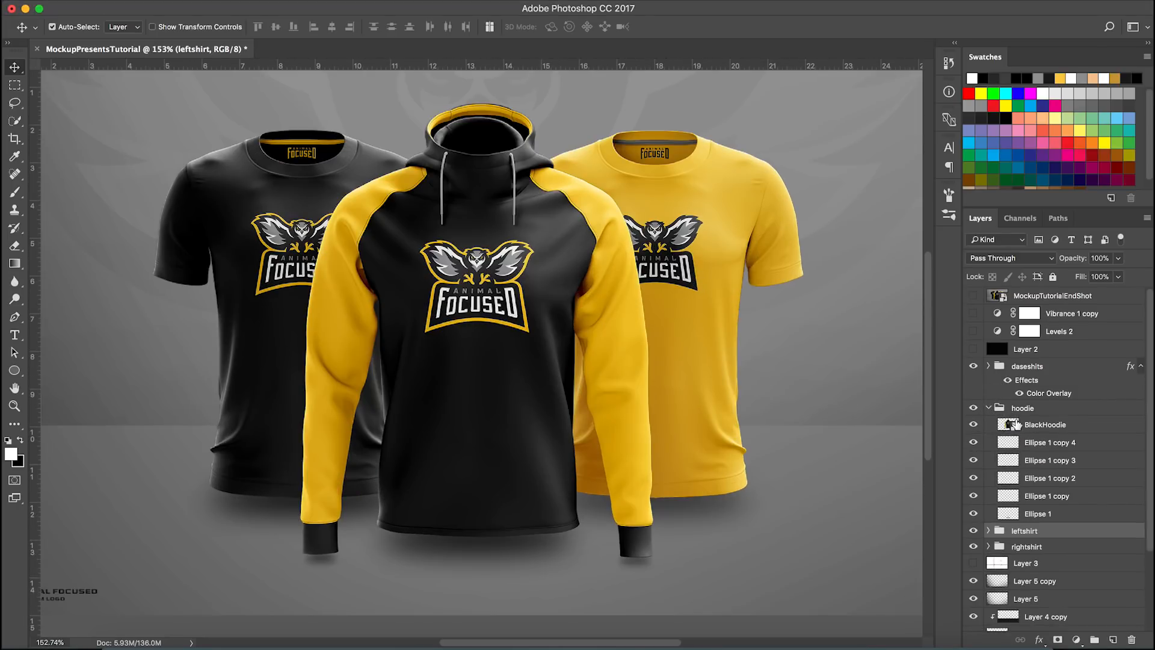
{"action": "left_click", "coordinate": [1011, 424]}
{"action": "left_click", "coordinate": [1112, 640]}
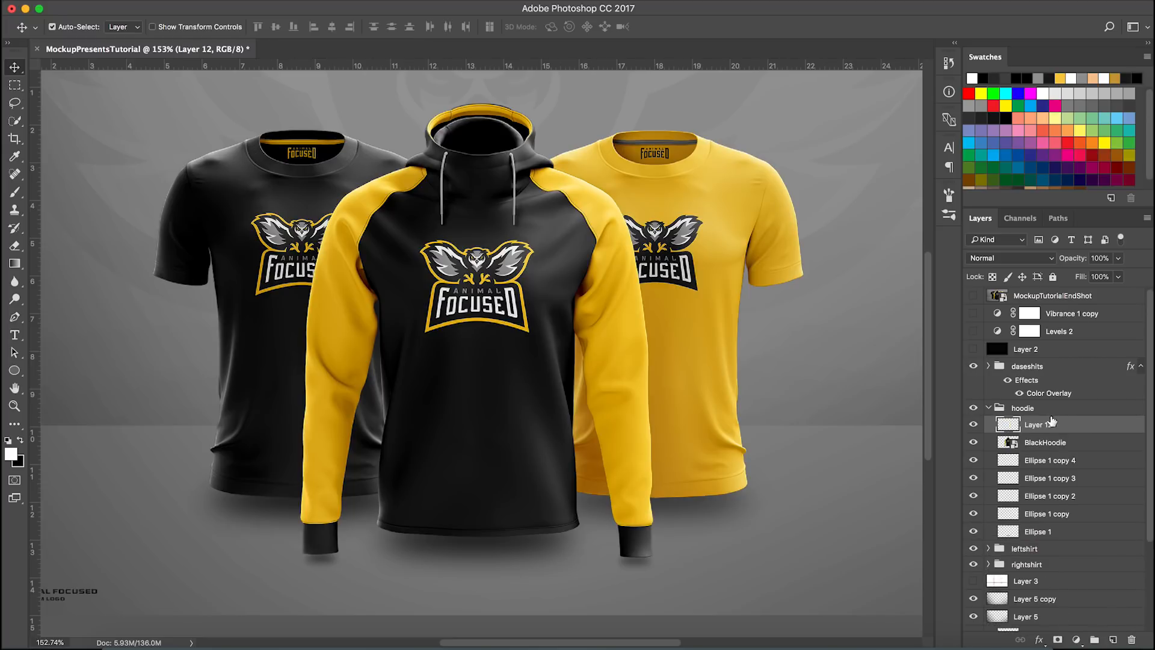
{"action": "left_click", "coordinate": [1057, 438], "text": "alt"}
Step: Paint a soft black shadow over the hoodie's lower left on Layer 12 with a 1952 px brush at 75% opacity
{"action": "left_click", "coordinate": [1008, 120]}
{"action": "key", "text": "b"}
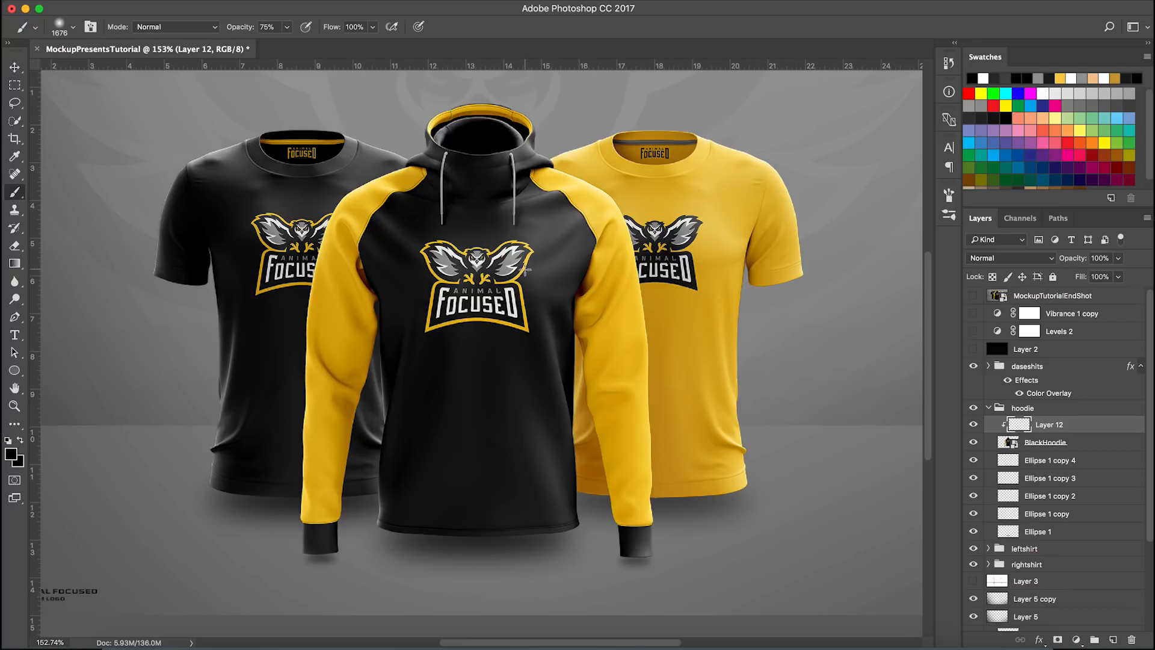
{"action": "key", "text": "ctrl+minus"}
{"action": "key", "text": "ctrl+minus"}
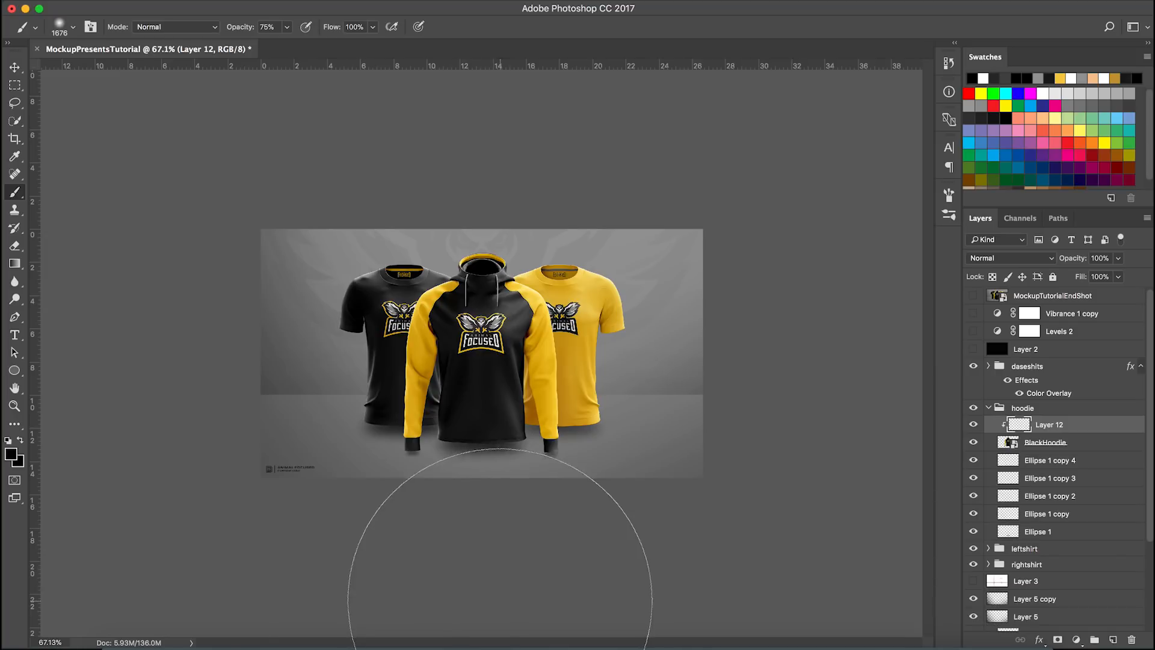
{"action": "mouse_move", "coordinate": [482, 331]}
{"action": "left_mouse_down"}
{"action": "mouse_move", "coordinate": [510, 336]}
{"action": "mouse_move", "coordinate": [492, 335]}
{"action": "left_mouse_up"}
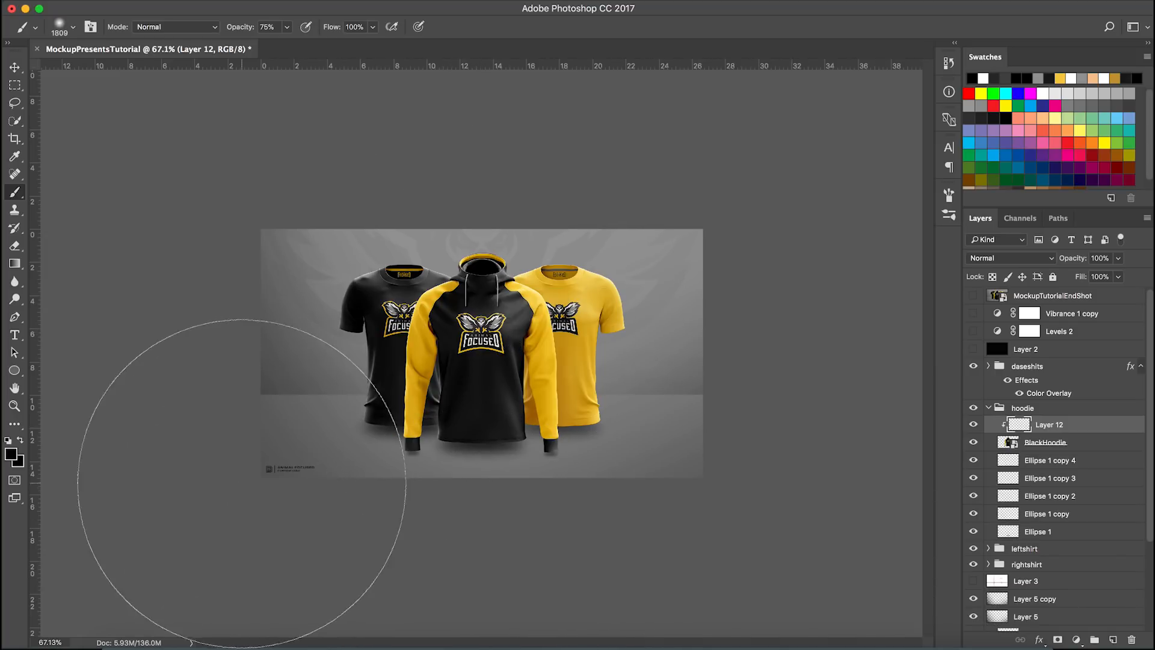
{"action": "left_click_drag", "start_coordinate": [404, 470], "coordinate": [445, 439]}
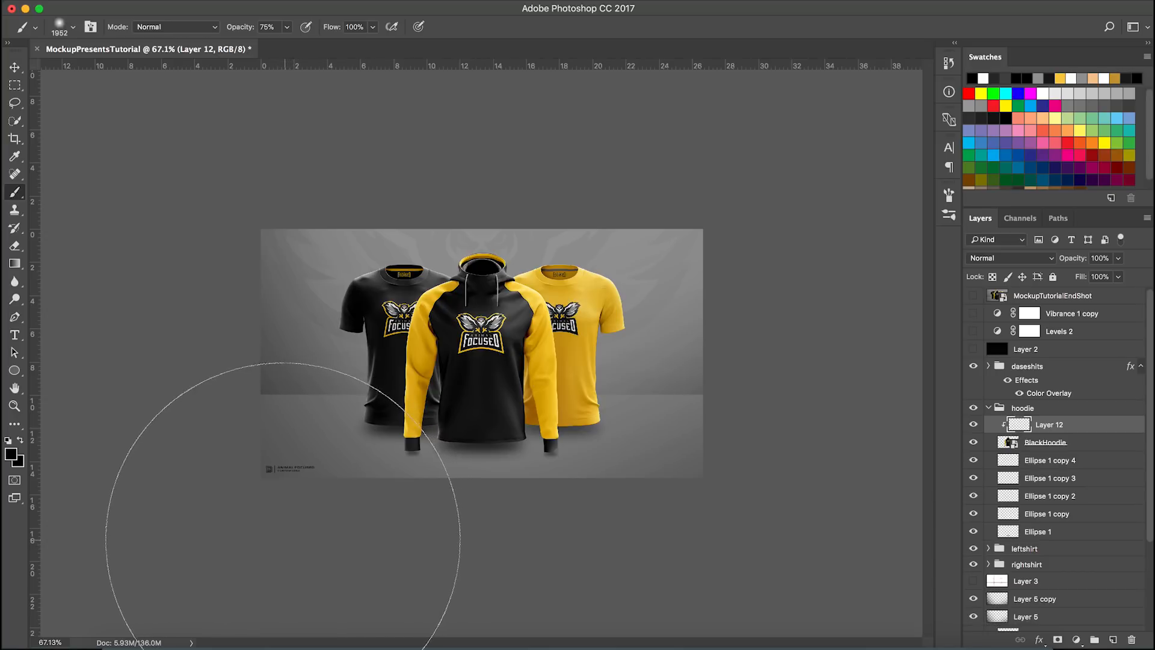
{"action": "scroll", "coordinate": [349, 404], "scroll_direction": "down", "scroll_amount": 2}
{"action": "scroll", "coordinate": [355, 409], "scroll_direction": "down", "scroll_amount": 3}
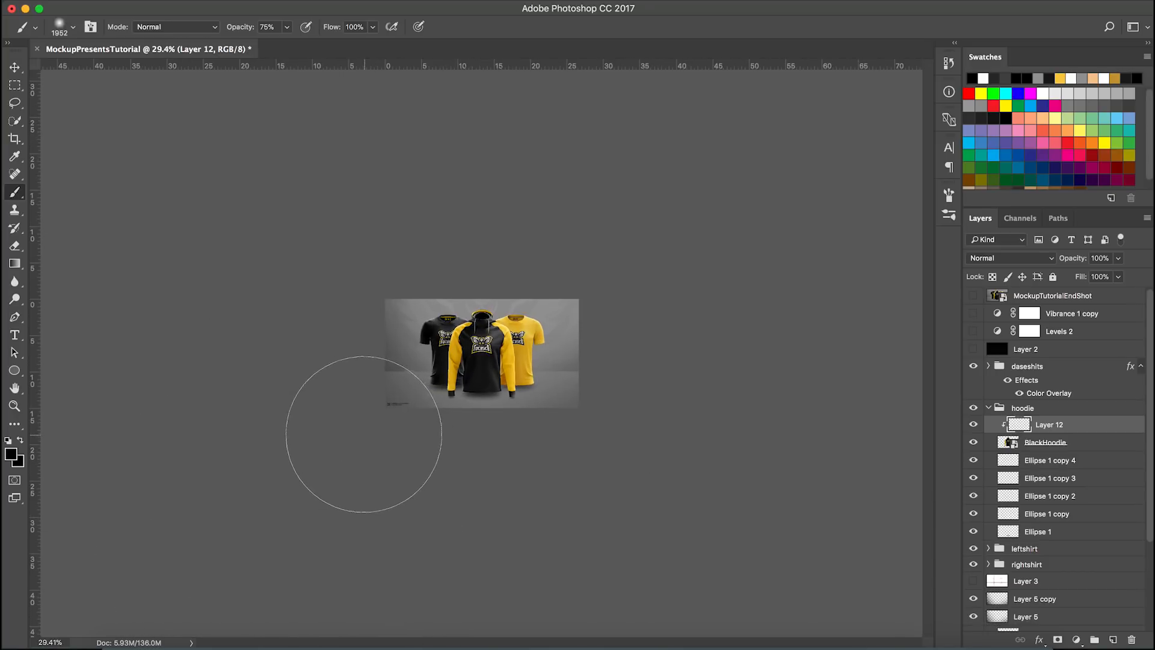
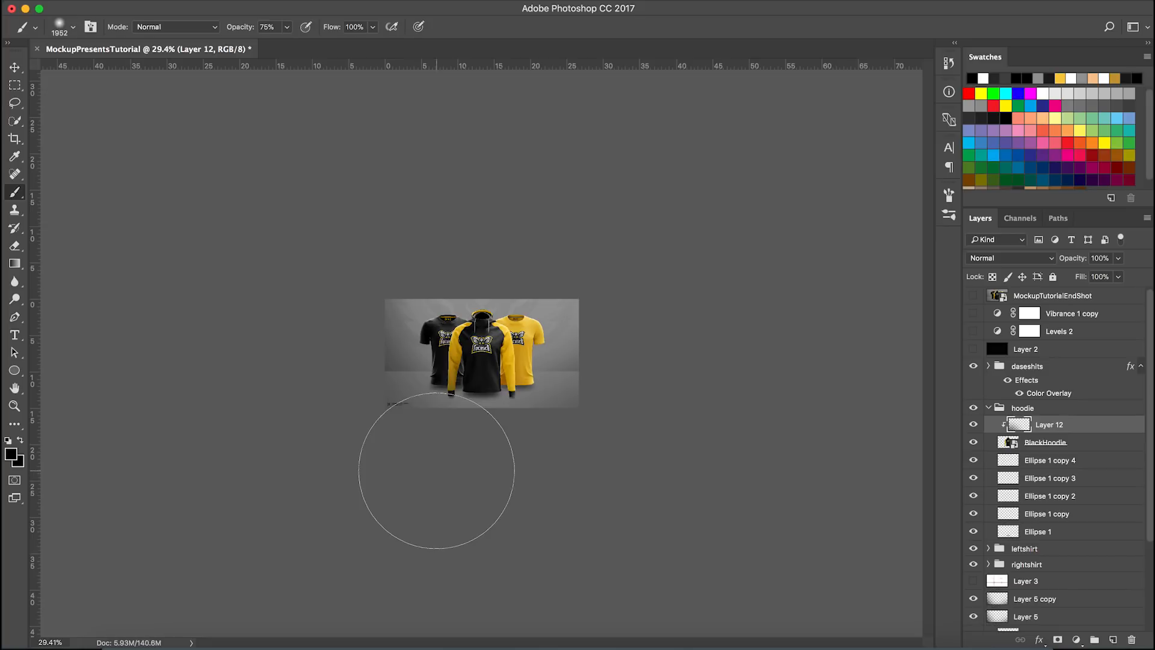
Step: Set the hoodie's shadow layer, Layer 12, to Overlay blending at 25% opacity
{"action": "scroll", "coordinate": [461, 463], "scroll_direction": "up", "scroll_amount": 3}
{"action": "scroll", "coordinate": [461, 463], "scroll_direction": "up", "scroll_amount": 1}
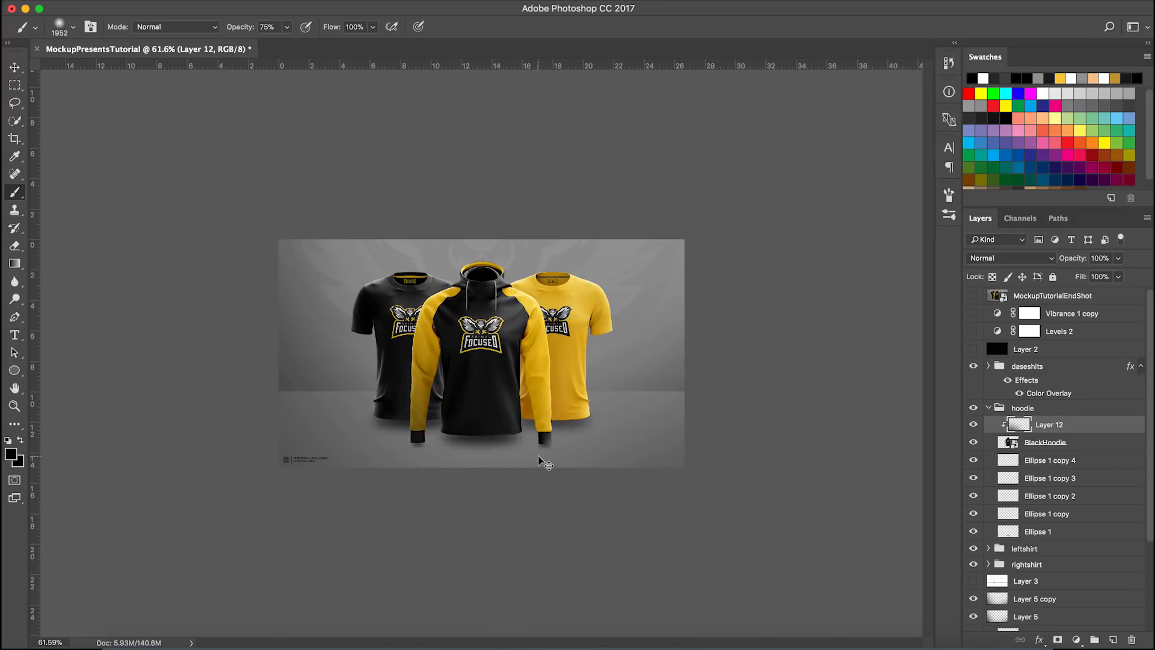
{"action": "left_click", "coordinate": [1030, 259]}
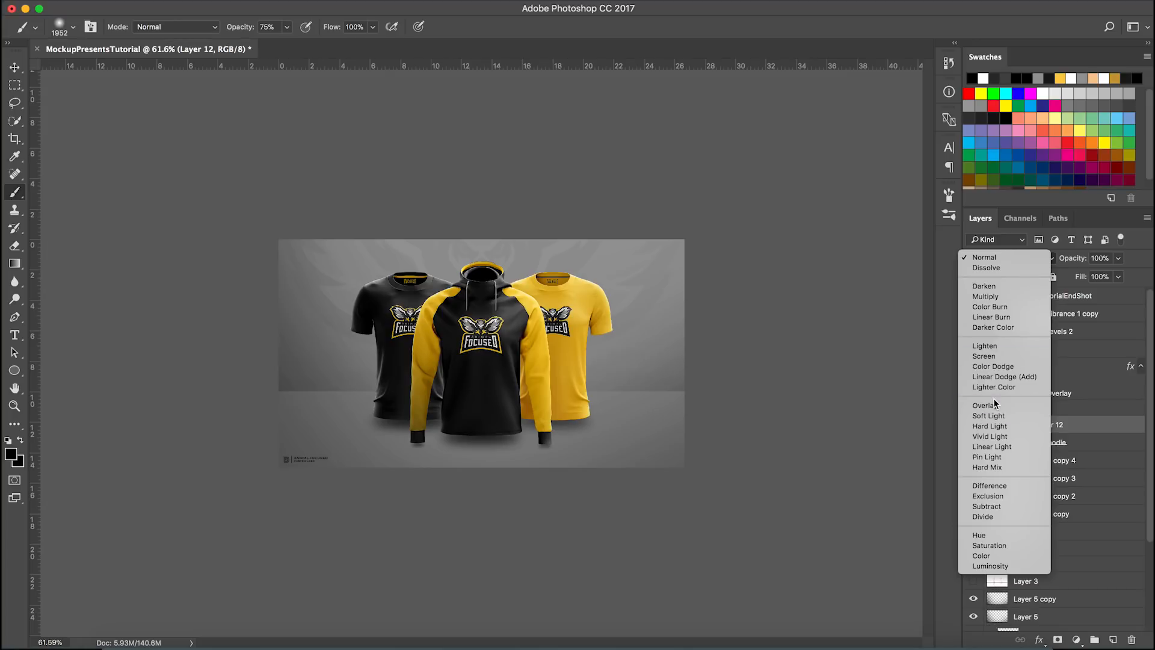
{"action": "left_click", "coordinate": [1017, 405]}
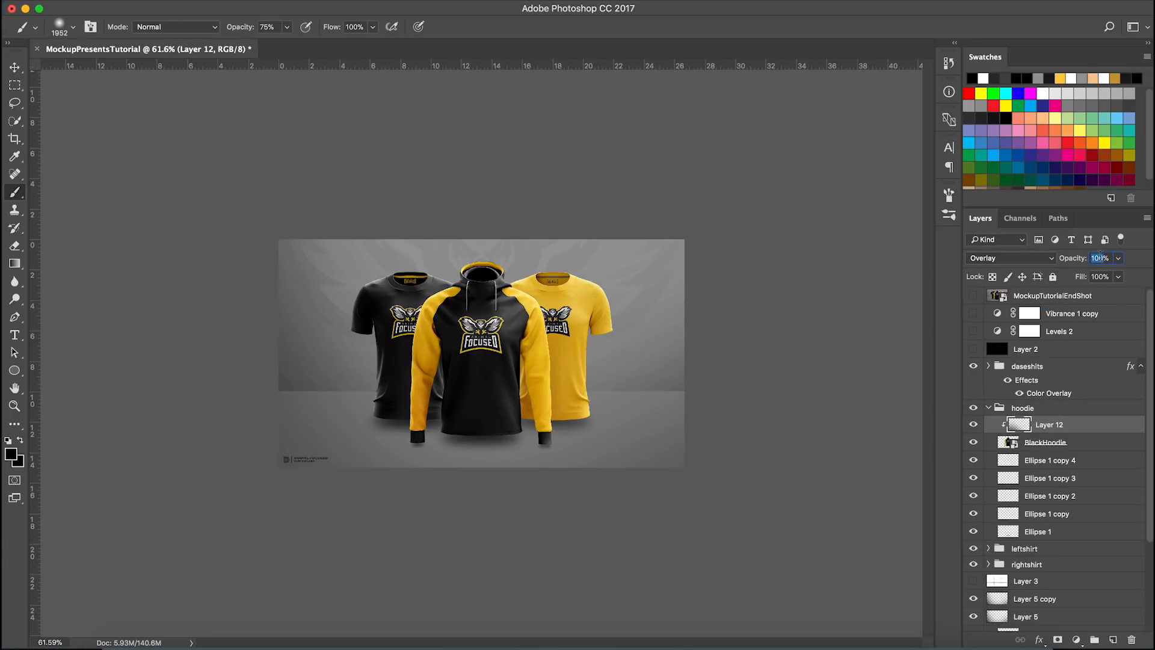
{"action": "type", "text": "25"}
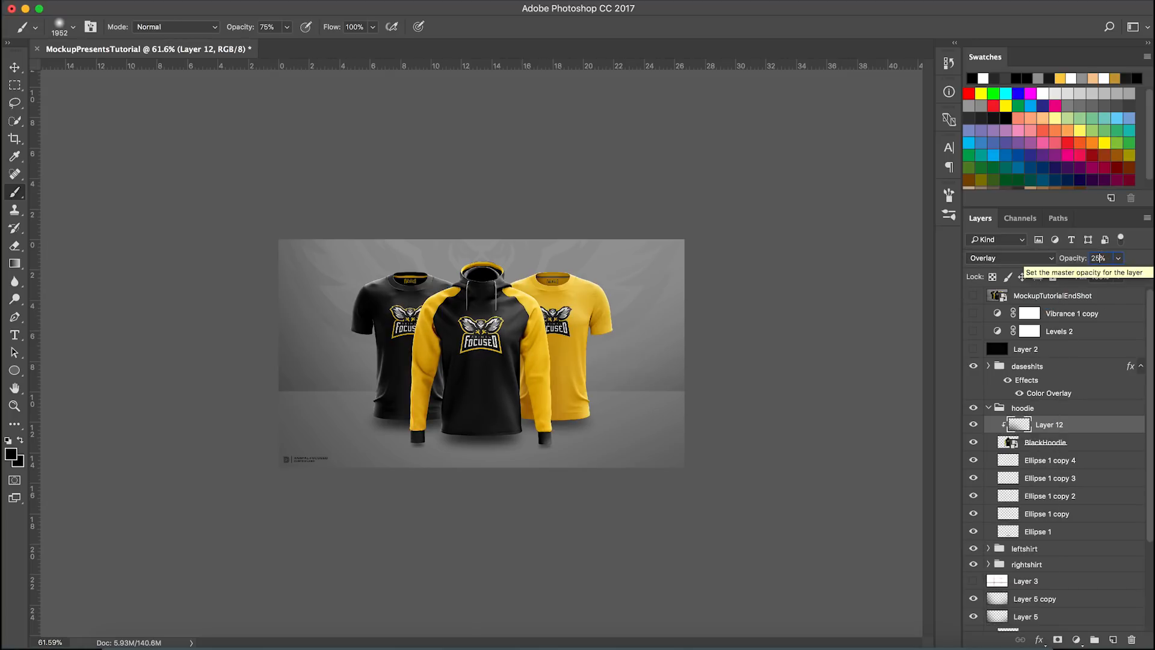
Step: Duplicate Layer 12 directly beneath itself and set the copy to Normal blending at 5% opacity
{"action": "scroll", "coordinate": [628, 331], "scroll_direction": "up", "scroll_amount": 5}
{"action": "left_click", "coordinate": [1055, 425]}
{"action": "left_click_drag", "start_coordinate": [1055, 425], "coordinate": [1049, 443]}
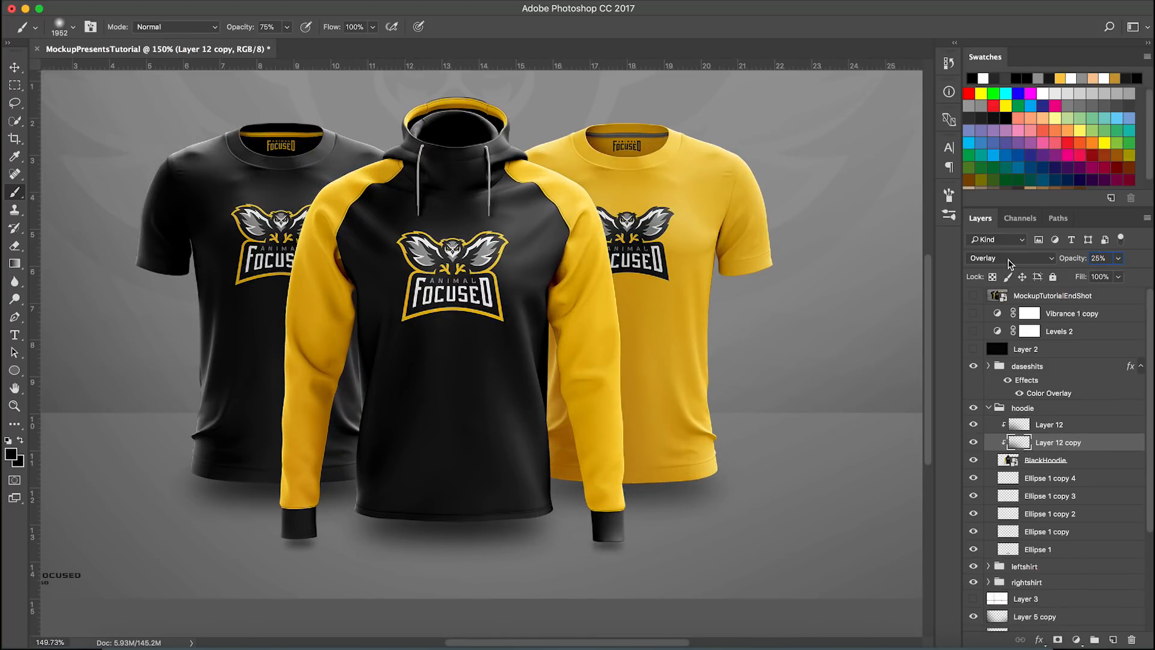
{"action": "left_click", "coordinate": [1009, 260]}
{"action": "left_click", "coordinate": [998, 119]}
{"action": "left_click", "coordinate": [1009, 260]}
{"action": "left_click", "coordinate": [1002, 248]}
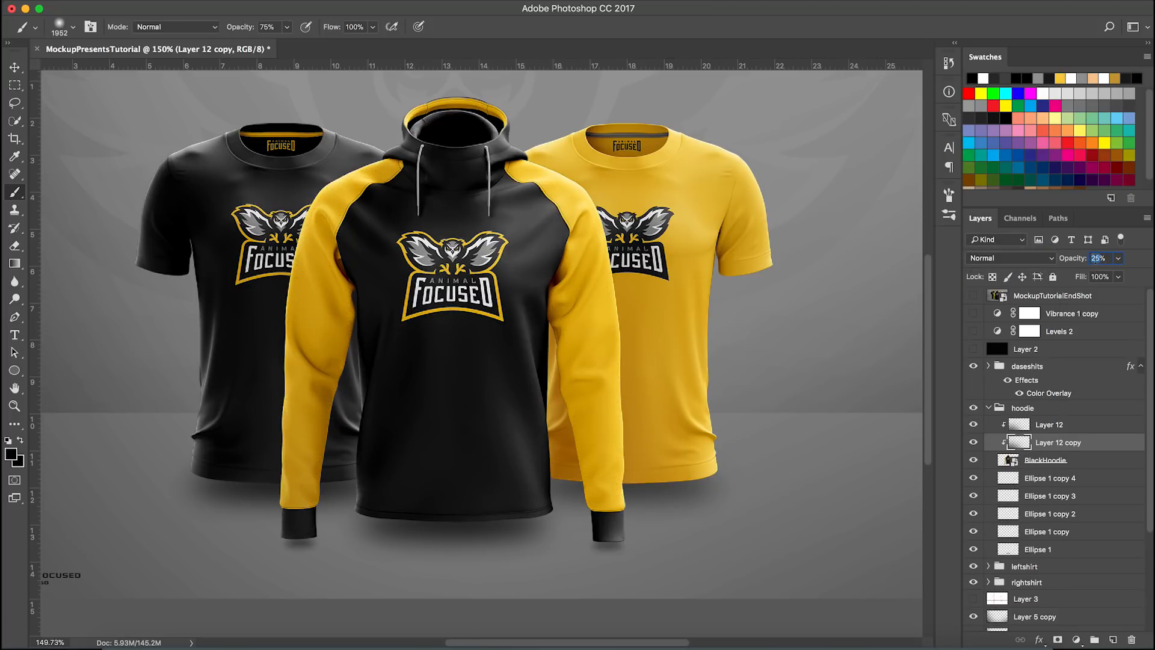
{"action": "type", "text": "5"}
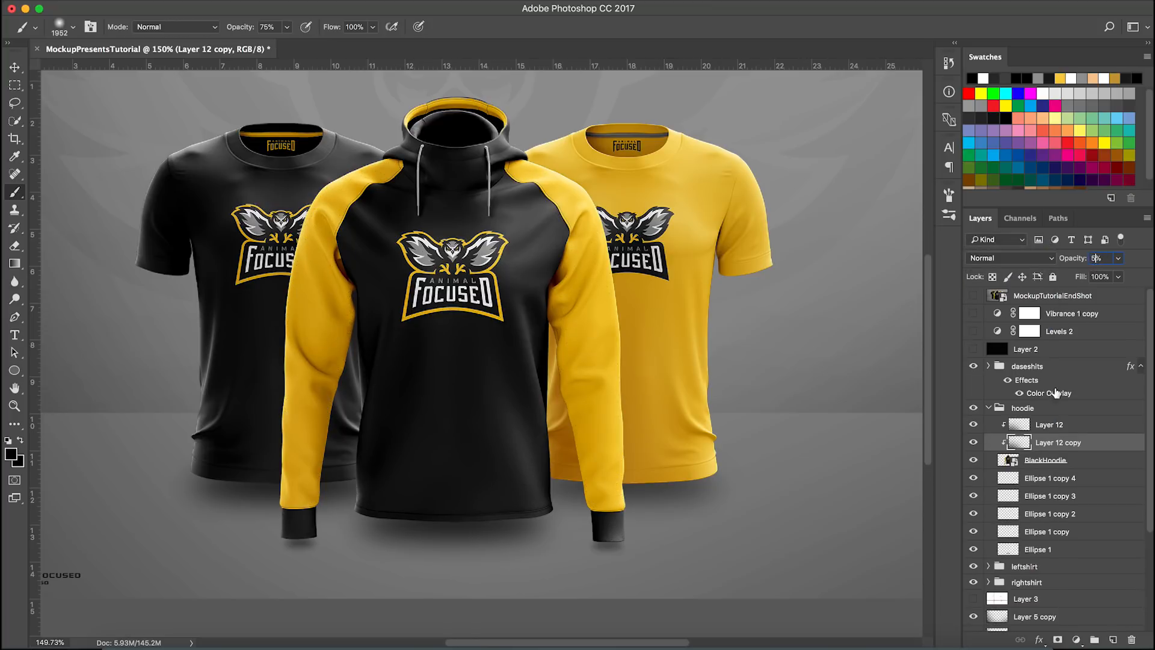
{"action": "key", "text": "Return"}
{"action": "scroll", "coordinate": [698, 434], "scroll_direction": "down", "scroll_amount": 5}
{"action": "key", "text": "v"}
{"action": "scroll", "coordinate": [550, 446], "scroll_direction": "down", "scroll_amount": 5}
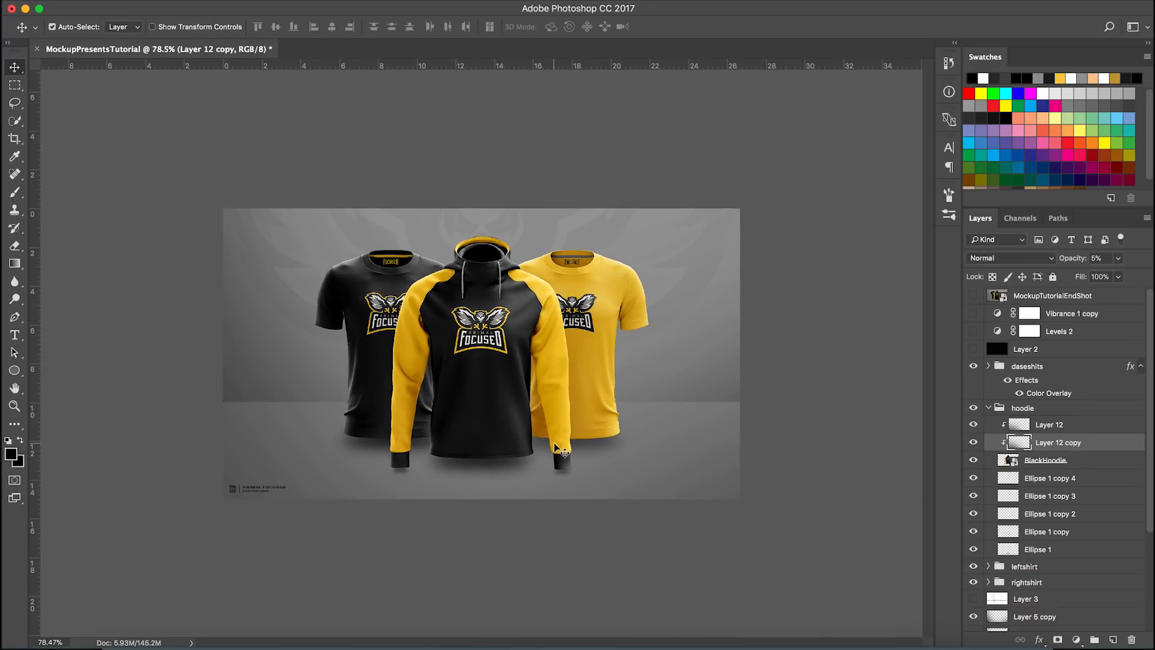
{"action": "scroll", "coordinate": [545, 444], "scroll_direction": "up", "scroll_amount": 5}
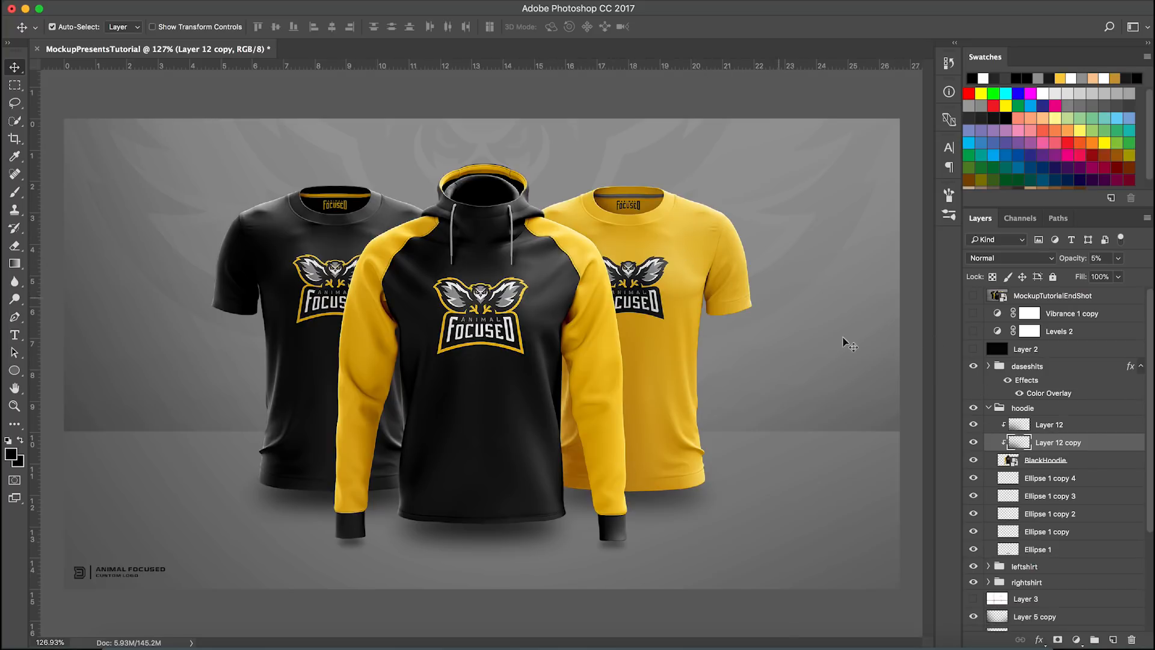
Step: Add a clipped Vibrance adjustment directly above YellowShirt in the rightshirt group
{"action": "scroll", "coordinate": [1027, 487], "scroll_direction": "down", "scroll_amount": 3}
{"action": "scroll", "coordinate": [1026, 487], "scroll_direction": "down", "scroll_amount": 2}
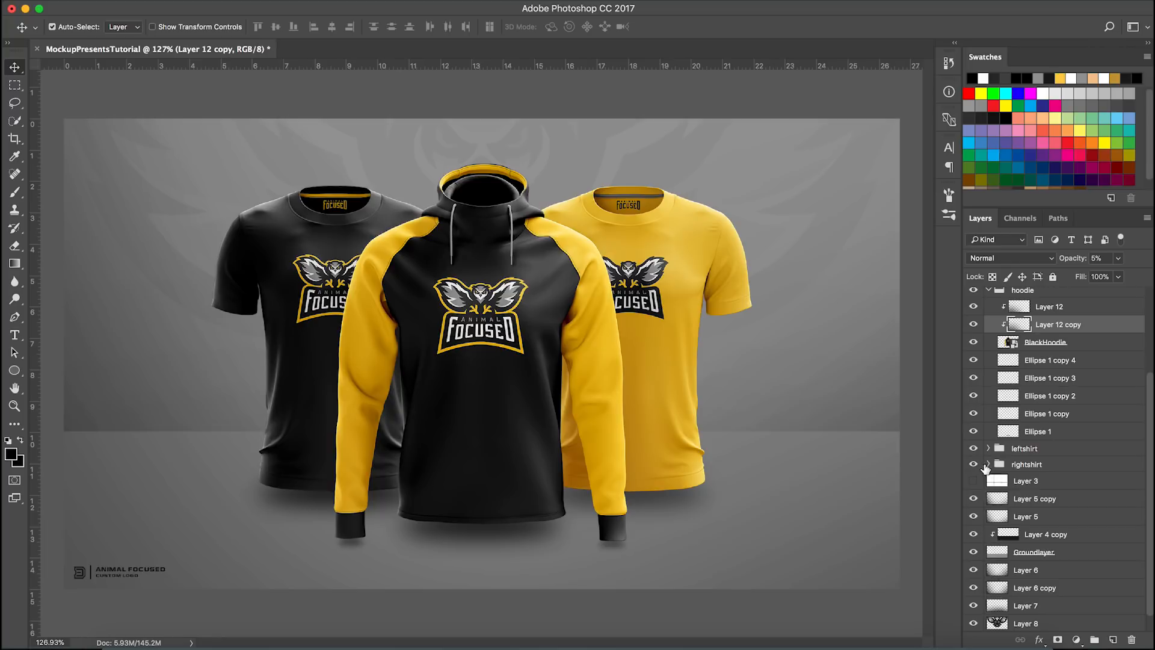
{"action": "left_click", "coordinate": [974, 464]}
{"action": "left_click", "coordinate": [973, 464]}
{"action": "left_click", "coordinate": [988, 464]}
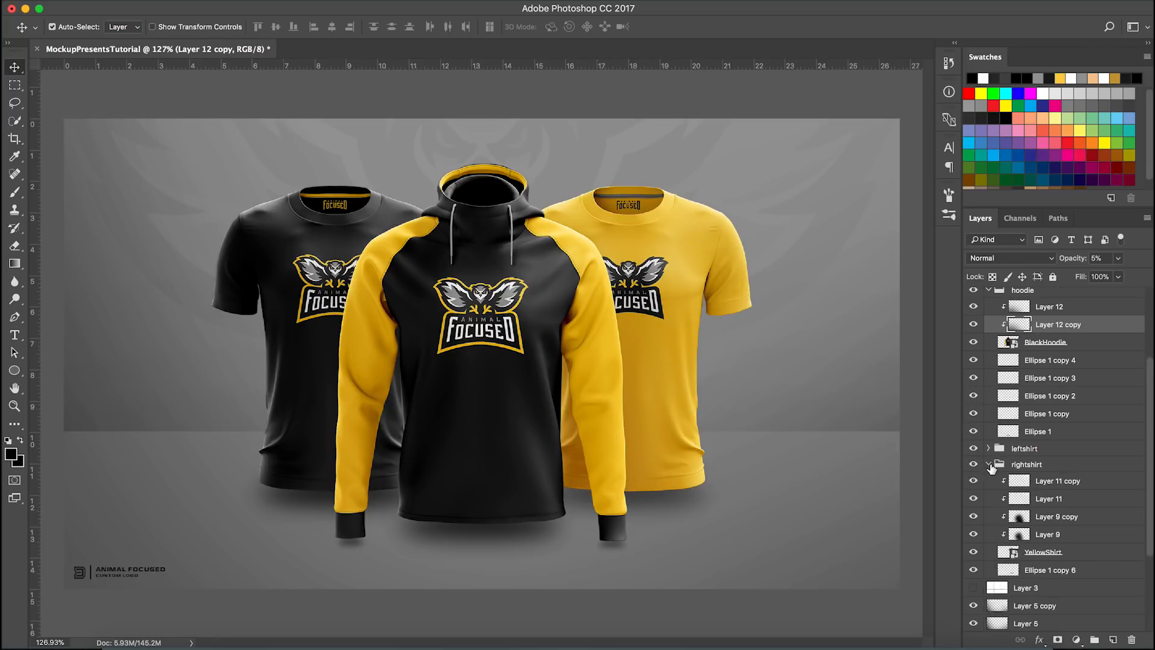
{"action": "scroll", "coordinate": [1074, 552], "scroll_direction": "down", "scroll_amount": 1}
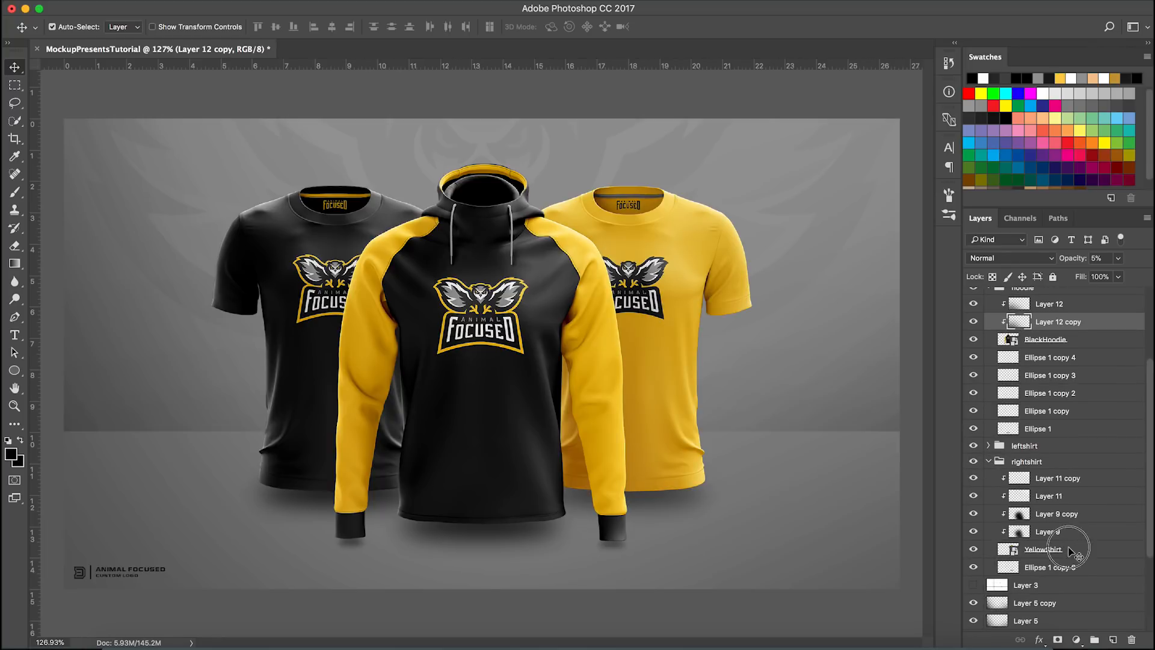
{"action": "left_click", "coordinate": [1069, 551]}
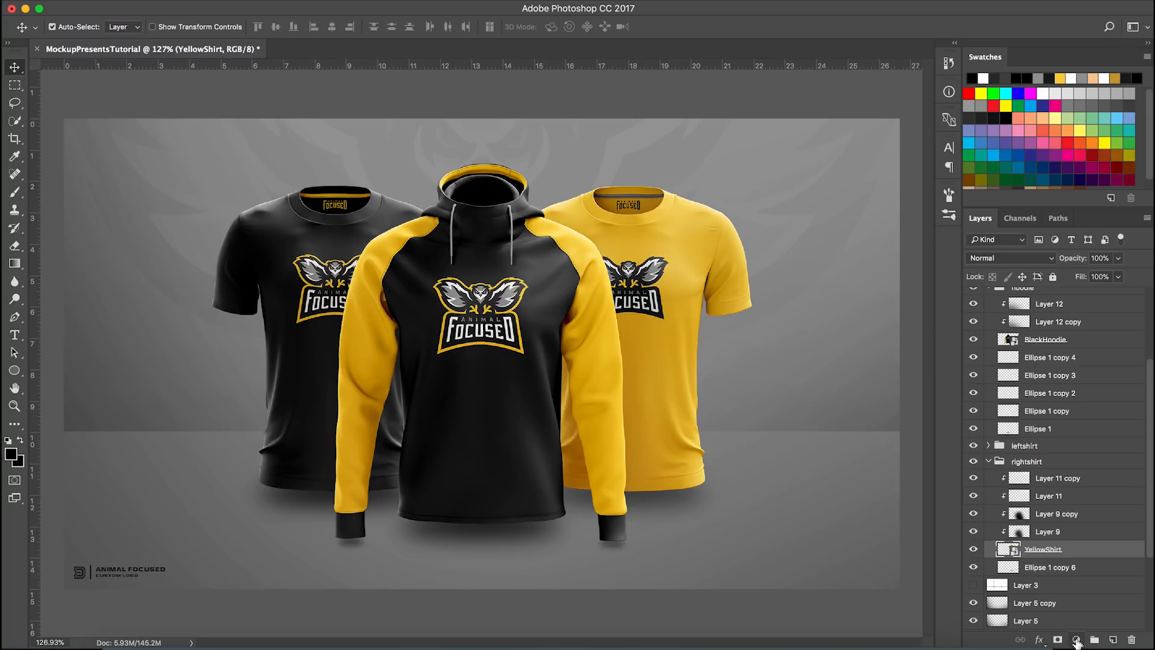
{"action": "left_click", "coordinate": [1076, 639]}
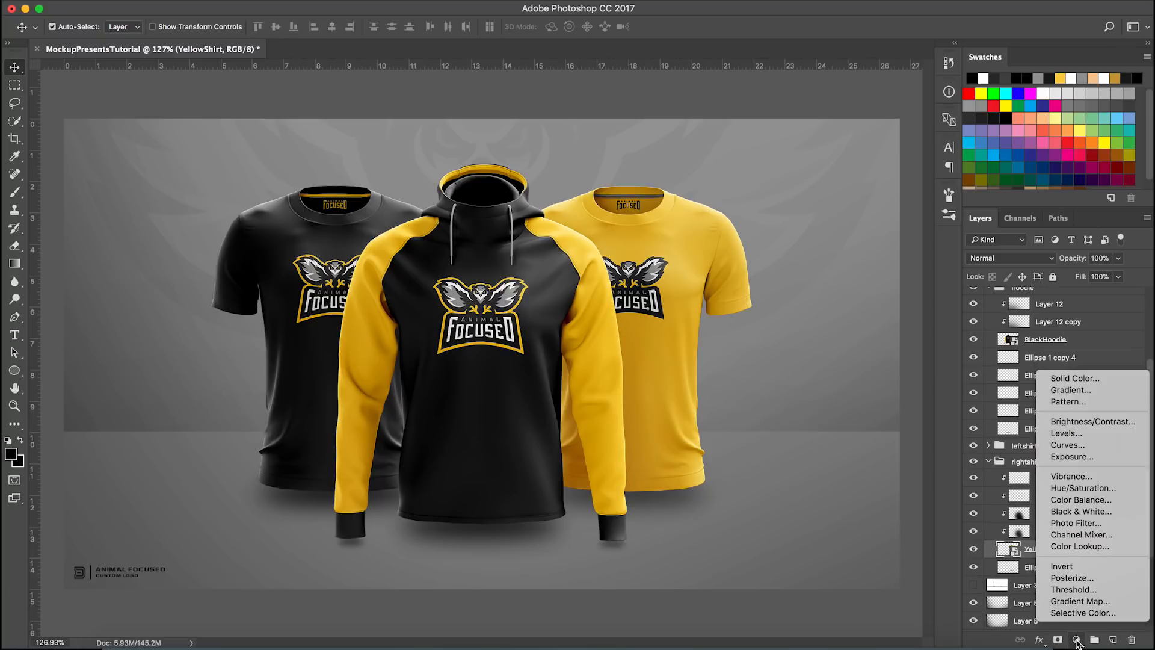
{"action": "left_click", "coordinate": [1071, 476]}
{"action": "left_click", "coordinate": [1103, 371]}
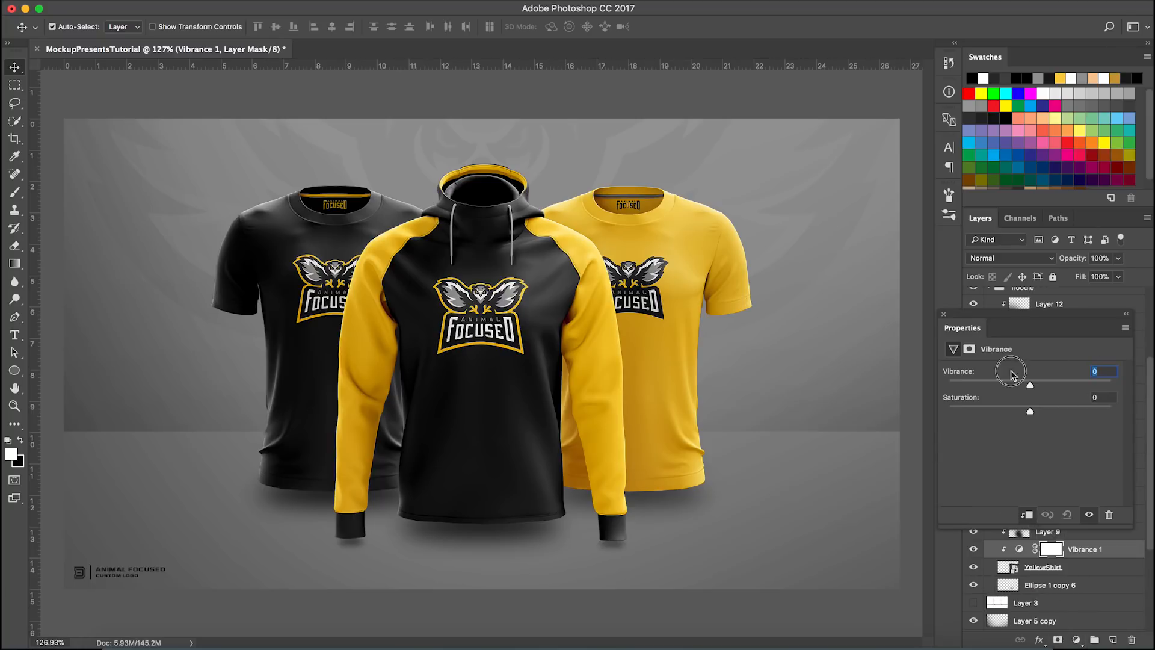
Step: Set the yellow shirt's Vibrance adjustment to a vibrance of 50, after trying 25
{"action": "type", "text": "25"}
{"action": "left_click_drag", "start_coordinate": [1109, 370], "coordinate": [1026, 367]}
{"action": "type", "text": "50"}
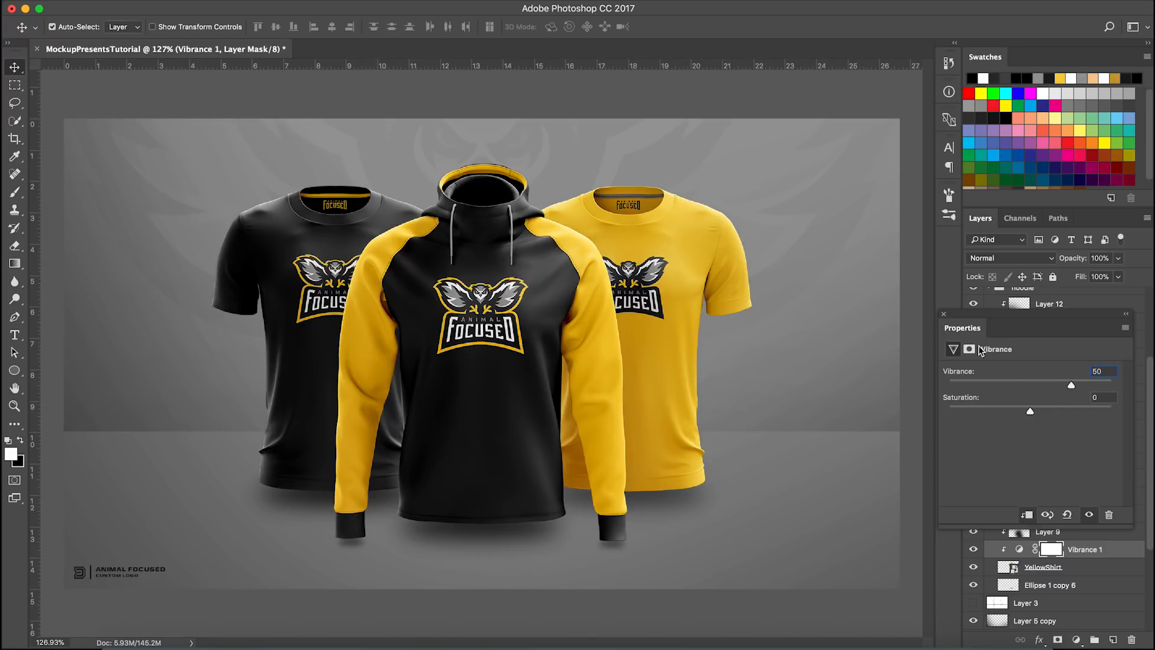
{"action": "left_click", "coordinate": [944, 314]}
Step: Toggle the Vibrance 1 adjustment's visibility to compare the yellow shirt's color with and without it
{"action": "left_click", "coordinate": [974, 549]}
{"action": "left_click", "coordinate": [973, 549]}
{"action": "left_click", "coordinate": [974, 550]}
{"action": "left_click", "coordinate": [974, 550]}
{"action": "left_click", "coordinate": [974, 549]}
{"action": "left_click", "coordinate": [973, 550]}
{"action": "scroll", "coordinate": [683, 418], "scroll_direction": "down", "scroll_amount": 5}
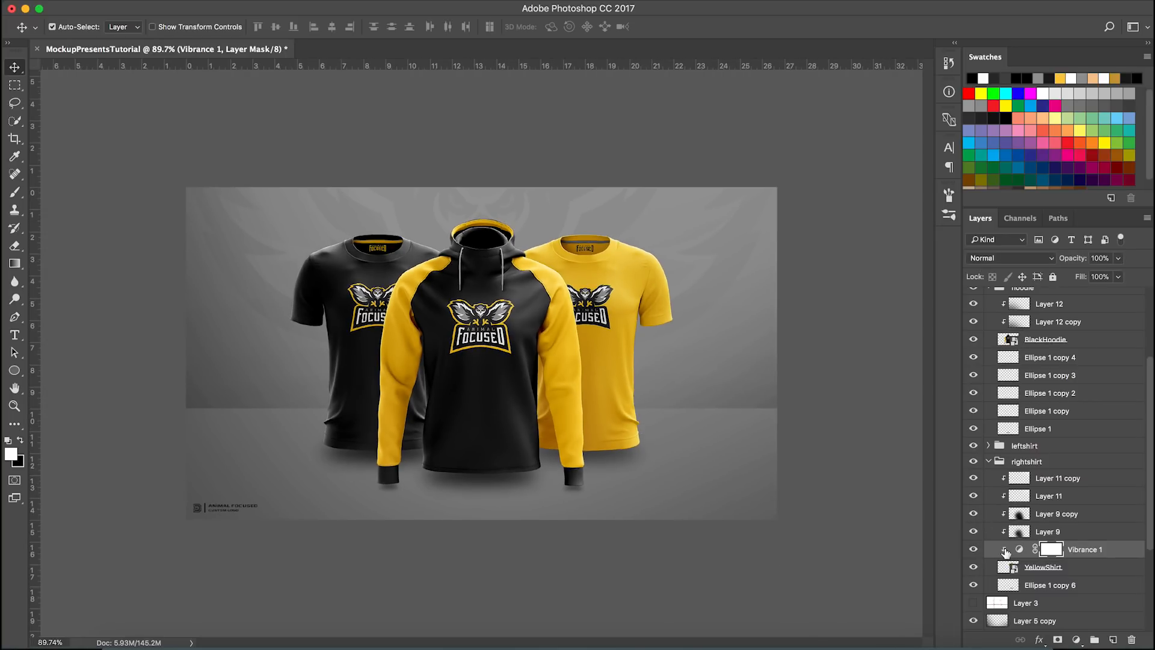
{"action": "left_click", "coordinate": [973, 549]}
{"action": "left_click", "coordinate": [973, 549]}
{"action": "left_click", "coordinate": [974, 549]}
{"action": "left_click", "coordinate": [974, 549]}
{"action": "left_click", "coordinate": [974, 549]}
{"action": "left_click", "coordinate": [974, 549]}
{"action": "left_click", "coordinate": [973, 549]}
{"action": "left_click", "coordinate": [974, 549]}
Step: Set the yellow shirt's vibrance to 35 and collapse the rightshirt group
{"action": "double_click", "coordinate": [1018, 549]}
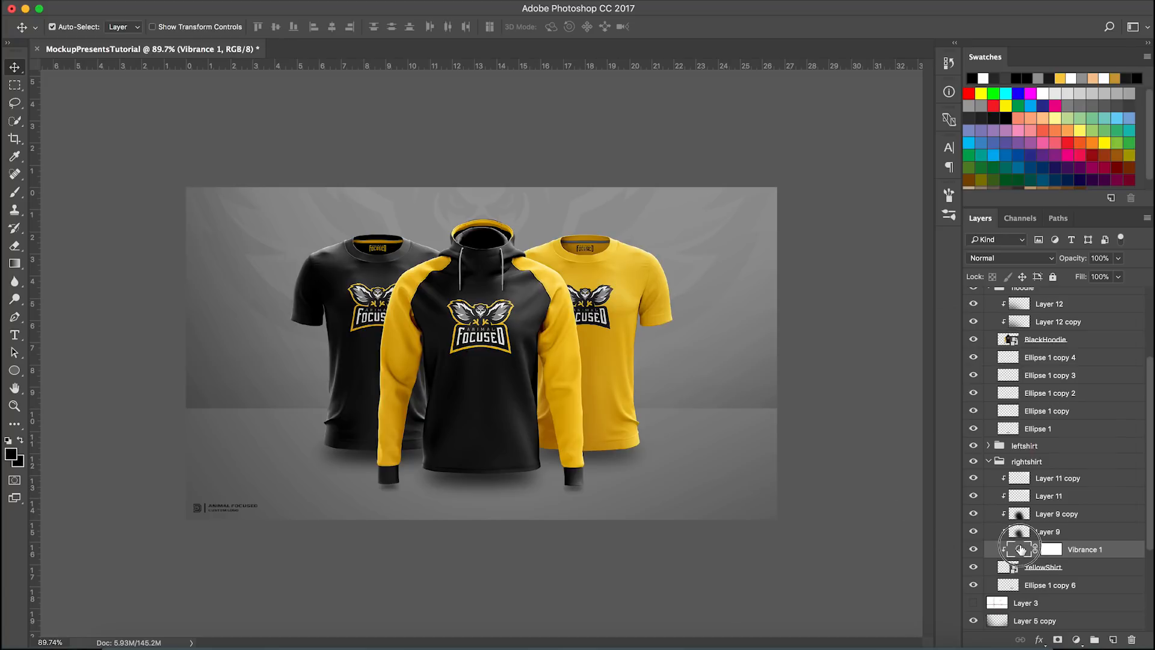
{"action": "left_click", "coordinate": [1109, 368]}
{"action": "type", "text": "35"}
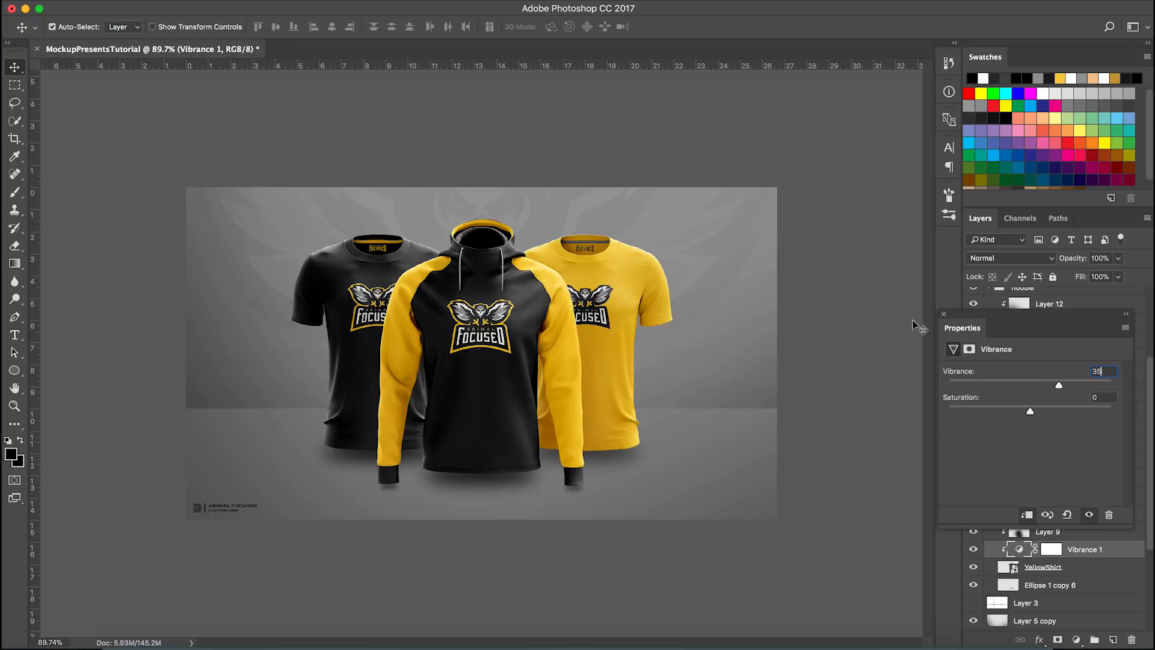
{"action": "left_click", "coordinate": [944, 315]}
{"action": "scroll", "coordinate": [636, 383], "scroll_direction": "down", "scroll_amount": 3}
{"action": "scroll", "coordinate": [457, 421], "scroll_direction": "up", "scroll_amount": 5}
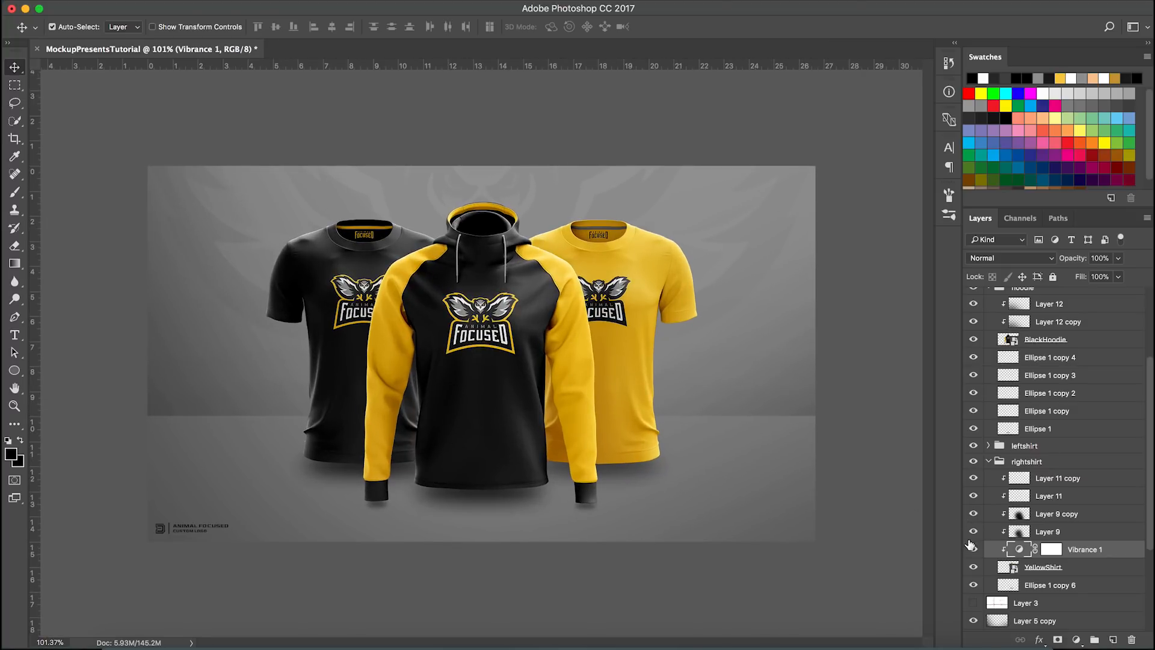
{"action": "left_click", "coordinate": [988, 461]}
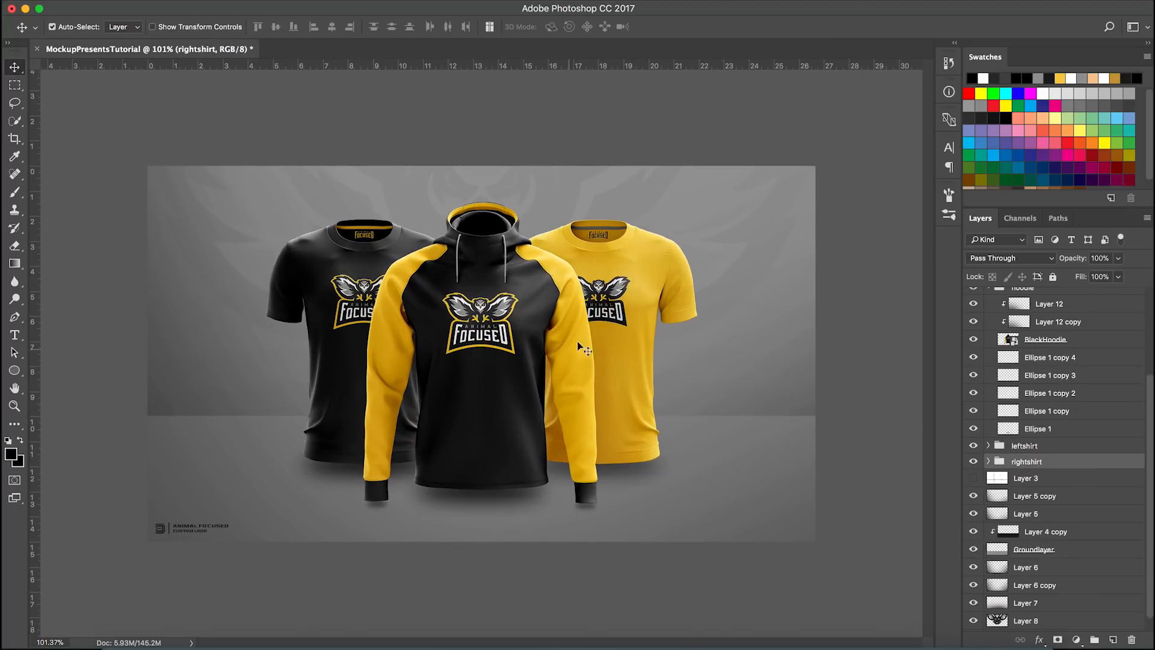
Step: Add a new layer above Layer 12 in the hoodie group and clip it to the hoodie
{"action": "scroll", "coordinate": [535, 255], "scroll_direction": "up", "scroll_amount": 6}
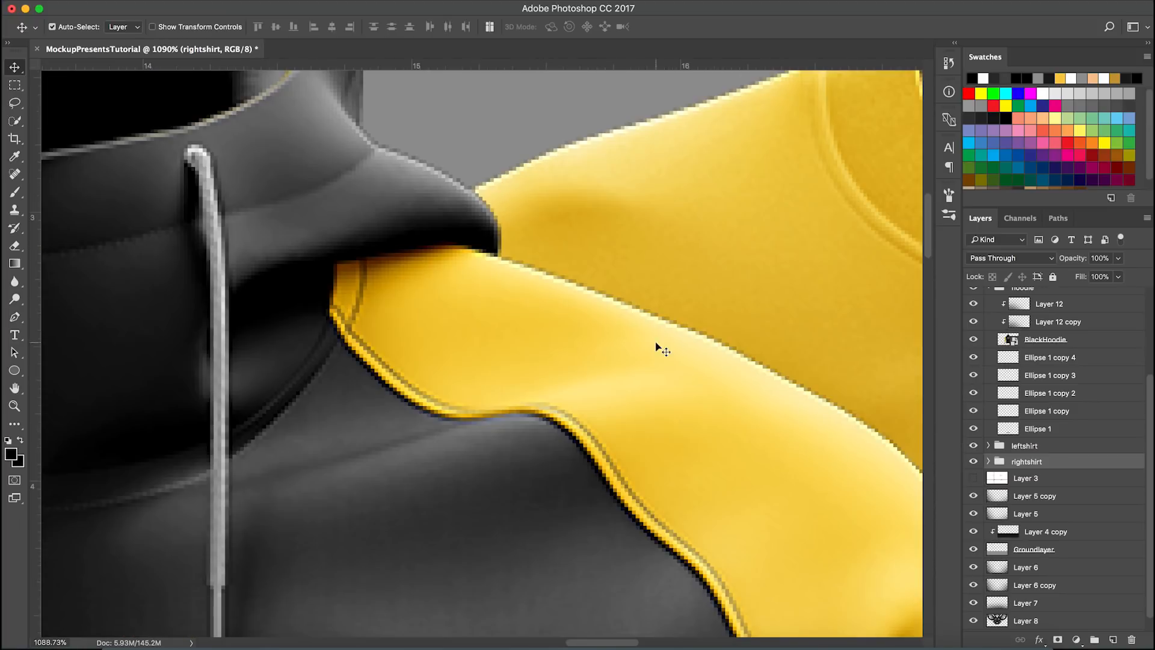
{"action": "scroll", "coordinate": [553, 337], "scroll_direction": "down", "scroll_amount": 2}
{"action": "scroll", "coordinate": [553, 338], "scroll_direction": "down", "scroll_amount": 4}
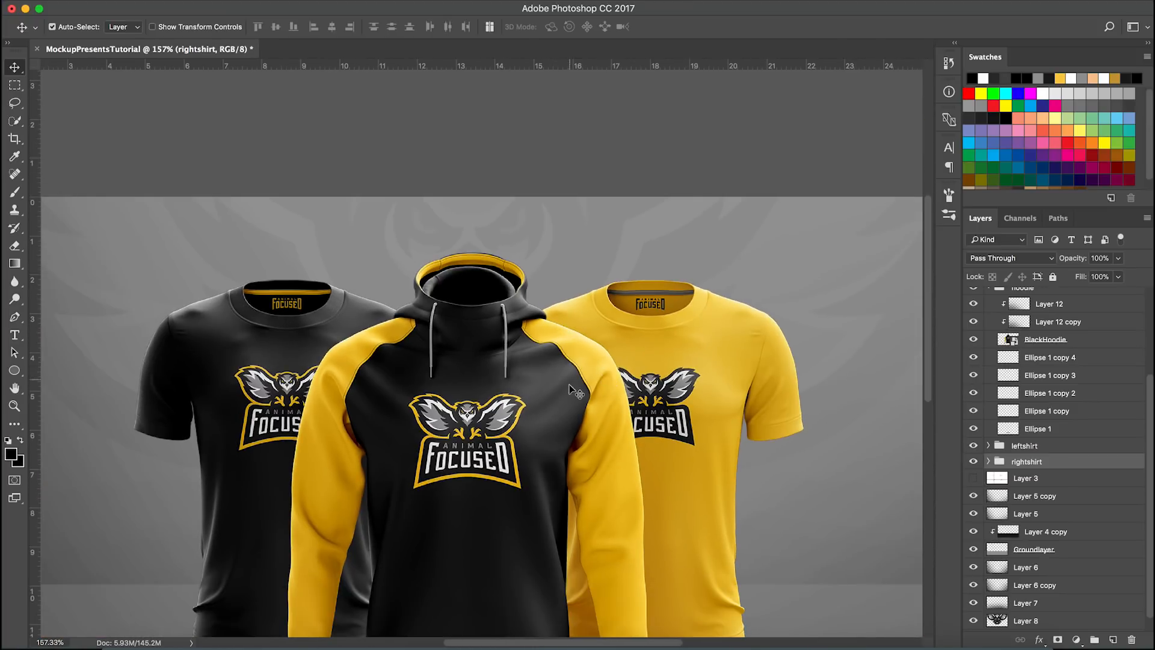
{"action": "scroll", "coordinate": [618, 377], "scroll_direction": "down", "scroll_amount": 2}
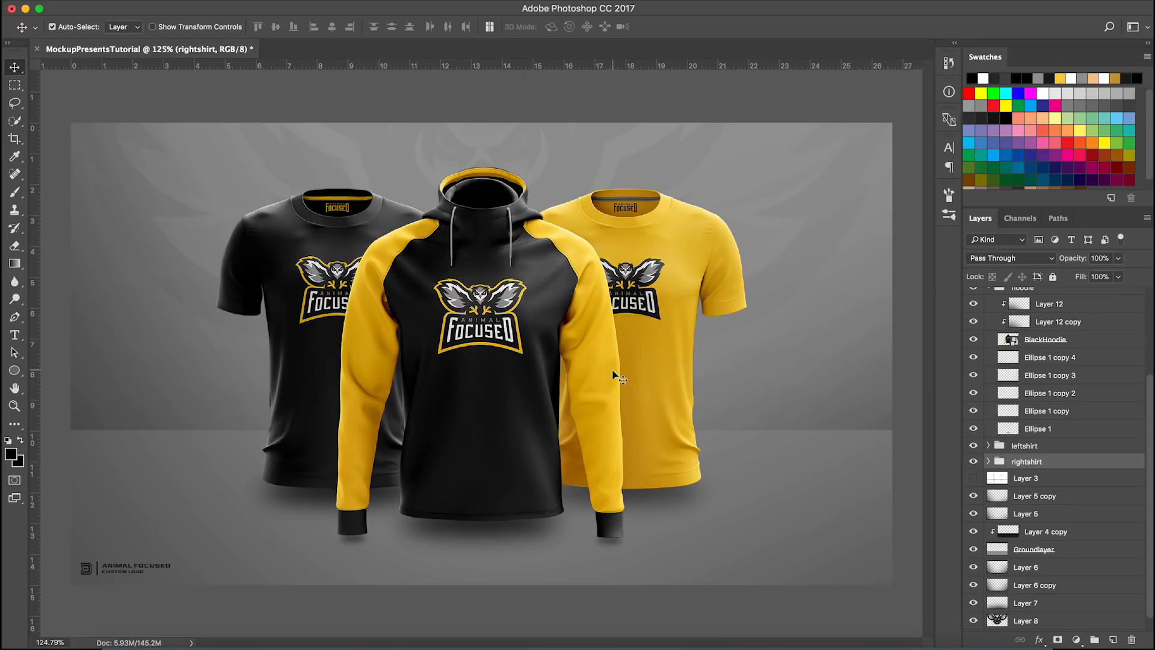
{"action": "scroll", "coordinate": [986, 366], "scroll_direction": "up", "scroll_amount": 5}
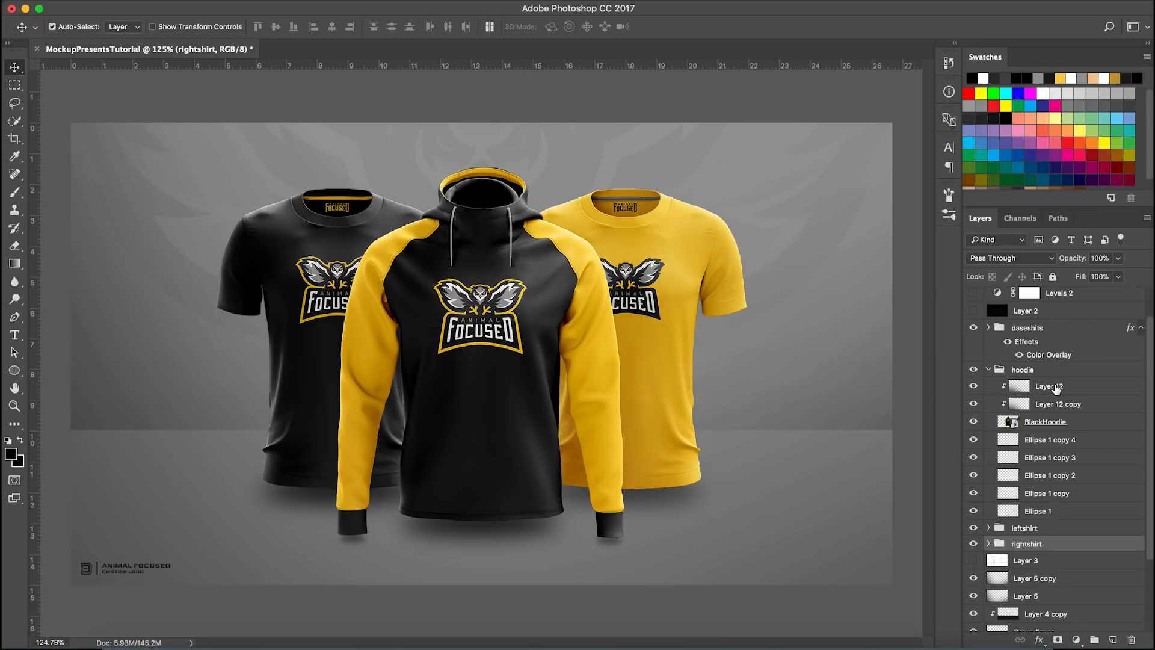
{"action": "left_click", "coordinate": [1053, 388]}
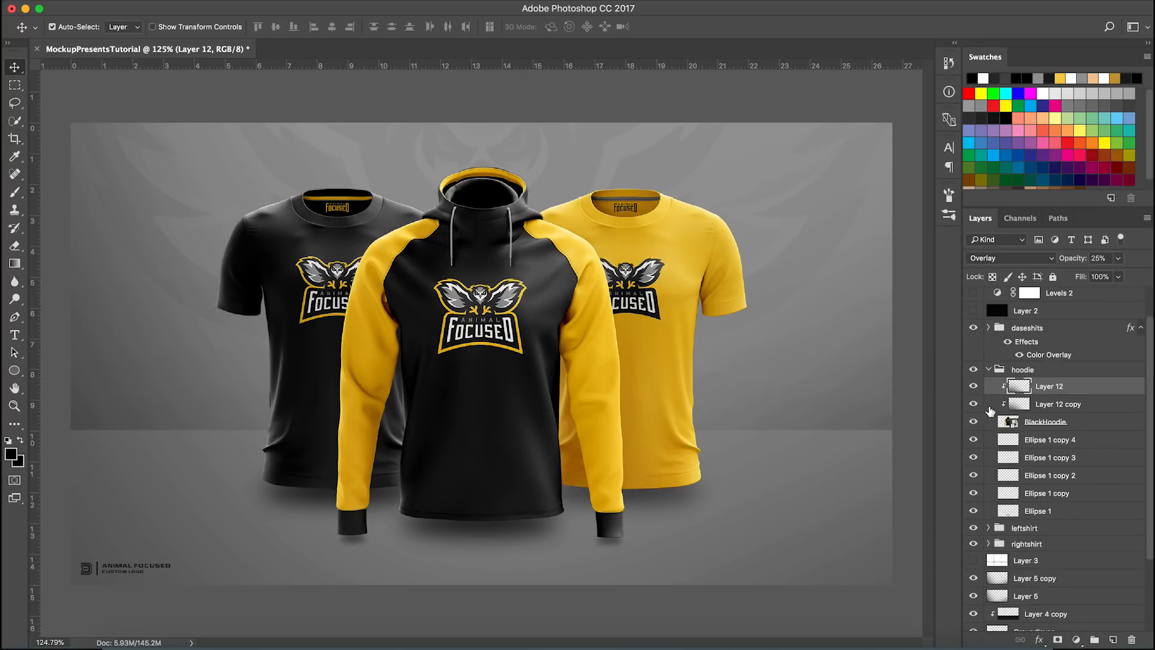
{"action": "left_click", "coordinate": [975, 369]}
{"action": "left_click", "coordinate": [974, 369]}
{"action": "left_click", "coordinate": [1111, 640]}
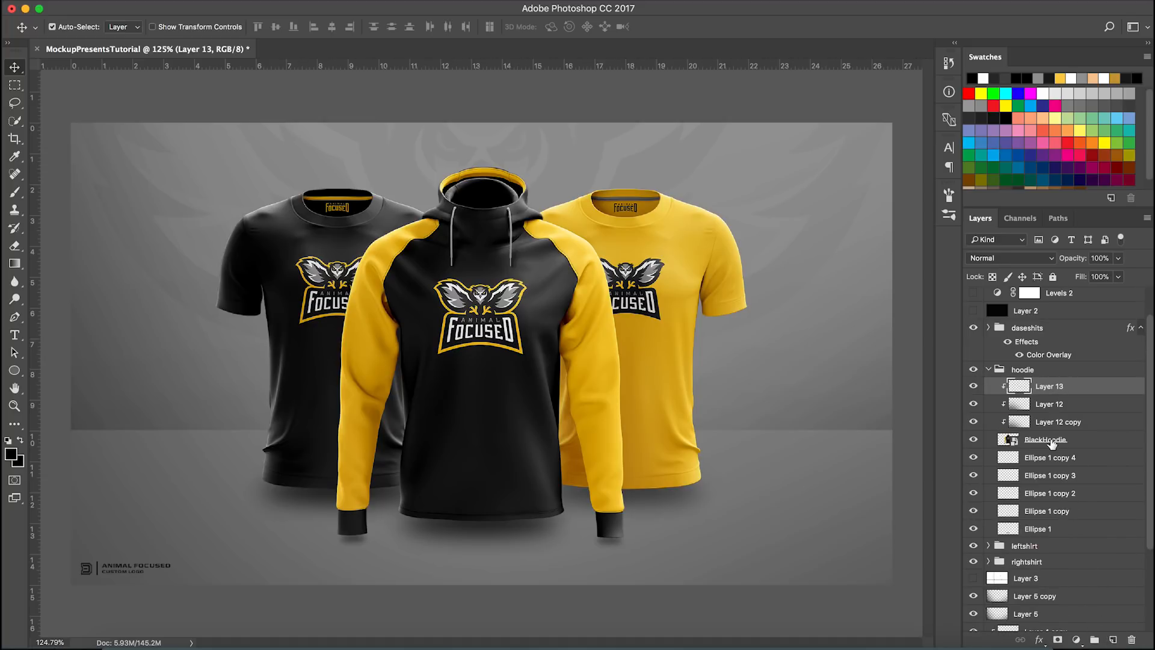
Step: Paint a soft white highlight over the hoodie's upper right on Layer 13 with a 2553 px brush at 75% opacity
{"action": "left_click", "coordinate": [1044, 93]}
{"action": "key", "text": "b"}
{"action": "scroll", "coordinate": [607, 285], "scroll_direction": "down", "scroll_amount": 10}
{"action": "left_click_drag", "start_coordinate": [522, 342], "coordinate": [568, 343]}
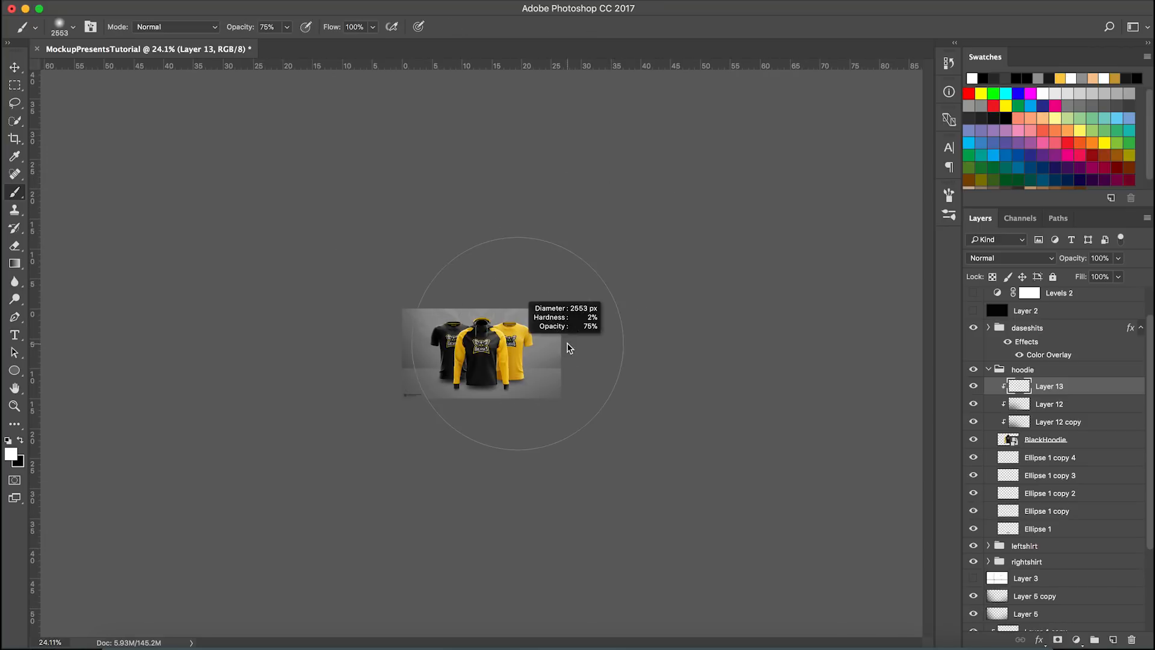
{"action": "scroll", "coordinate": [546, 342], "scroll_direction": "up", "scroll_amount": 5}
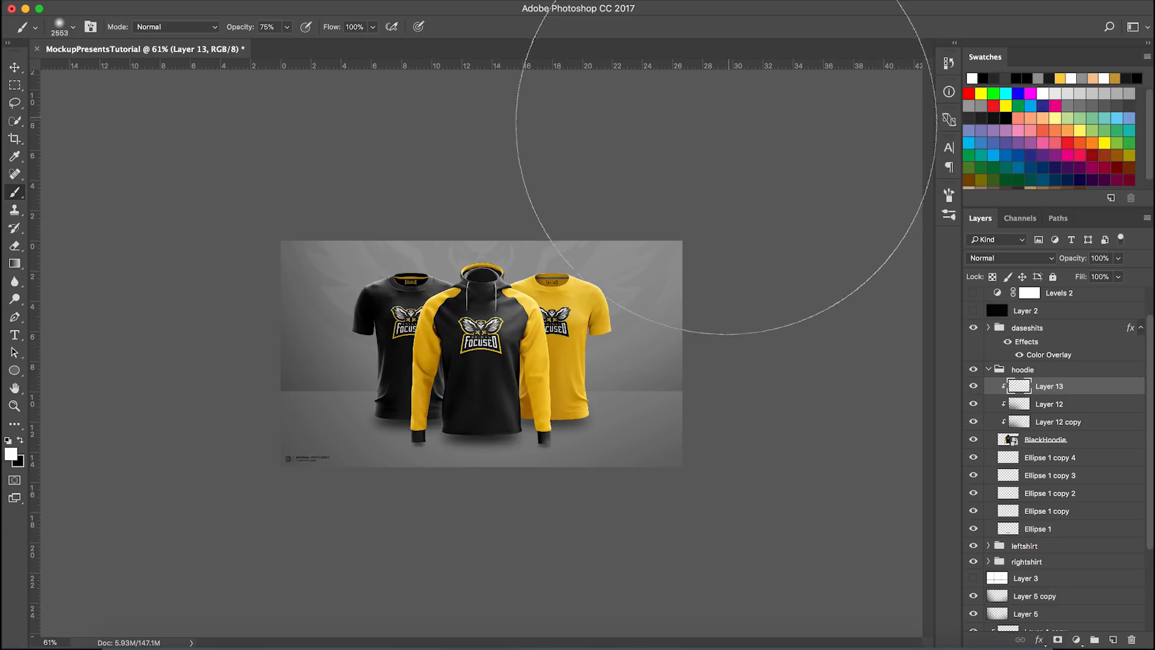
Step: Lower the opacity of the hoodie's white highlight on Layer 13 to 25%
{"action": "scroll", "coordinate": [480, 354], "scroll_direction": "up", "scroll_amount": 3}
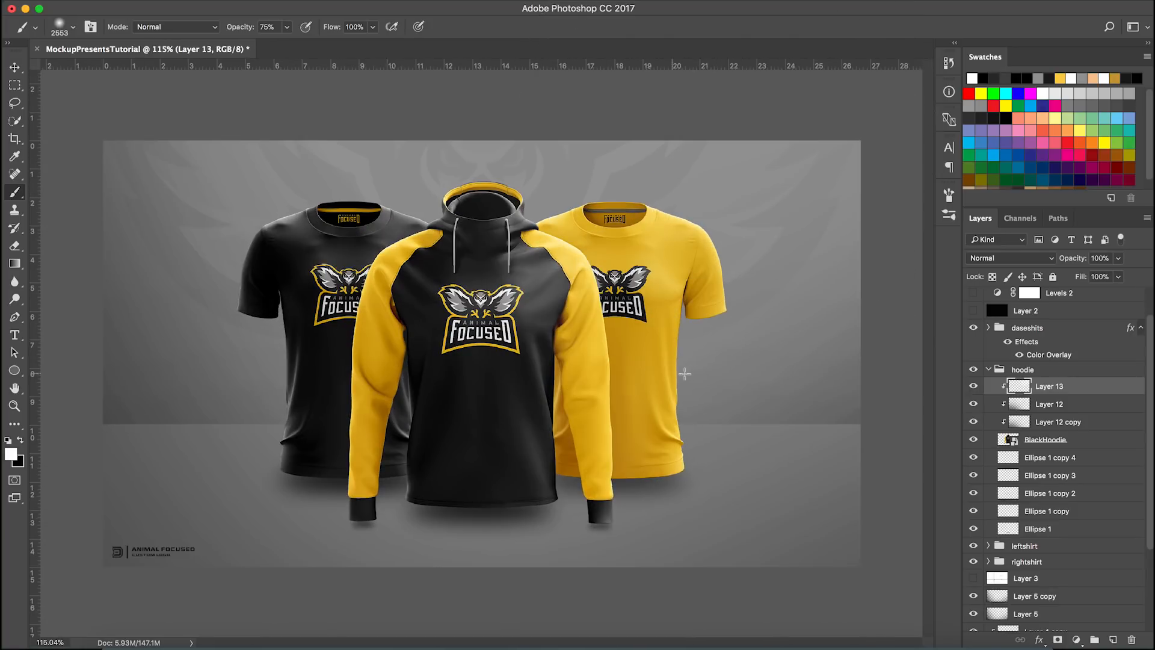
{"action": "left_click", "coordinate": [1100, 258]}
{"action": "type", "text": "25"}
{"action": "key", "text": "Return"}
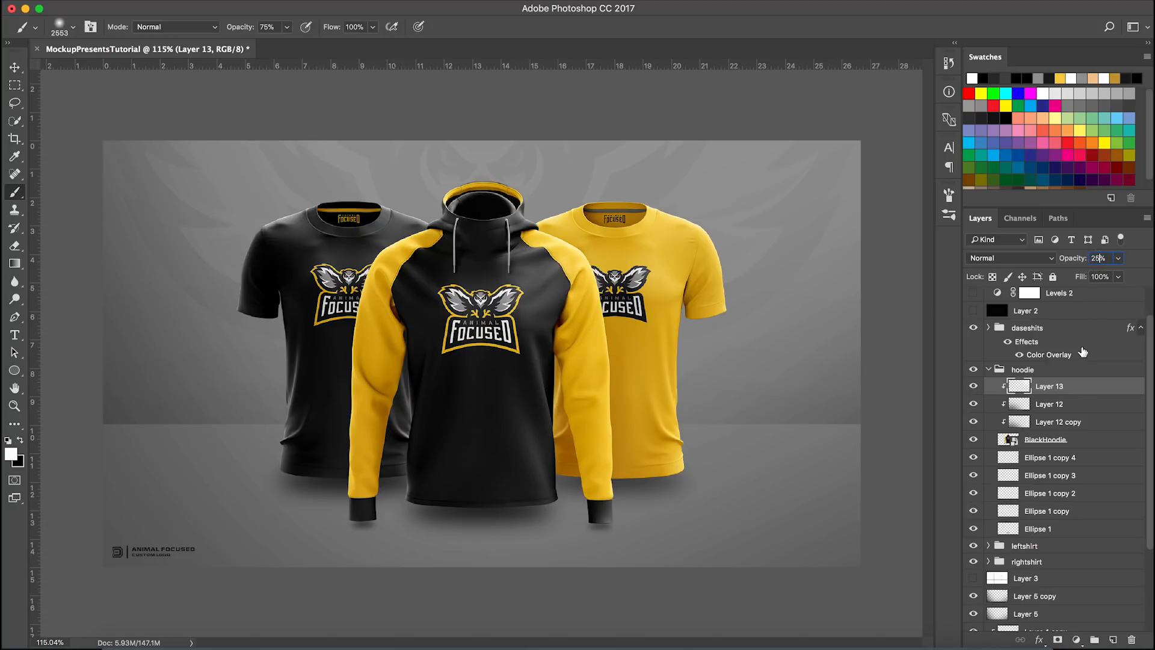
Step: Duplicate Layer 13, clip the copy to the hoodie and set its blend mode to Overlay
{"action": "left_click_drag", "start_coordinate": [1063, 388], "coordinate": [1084, 380]}
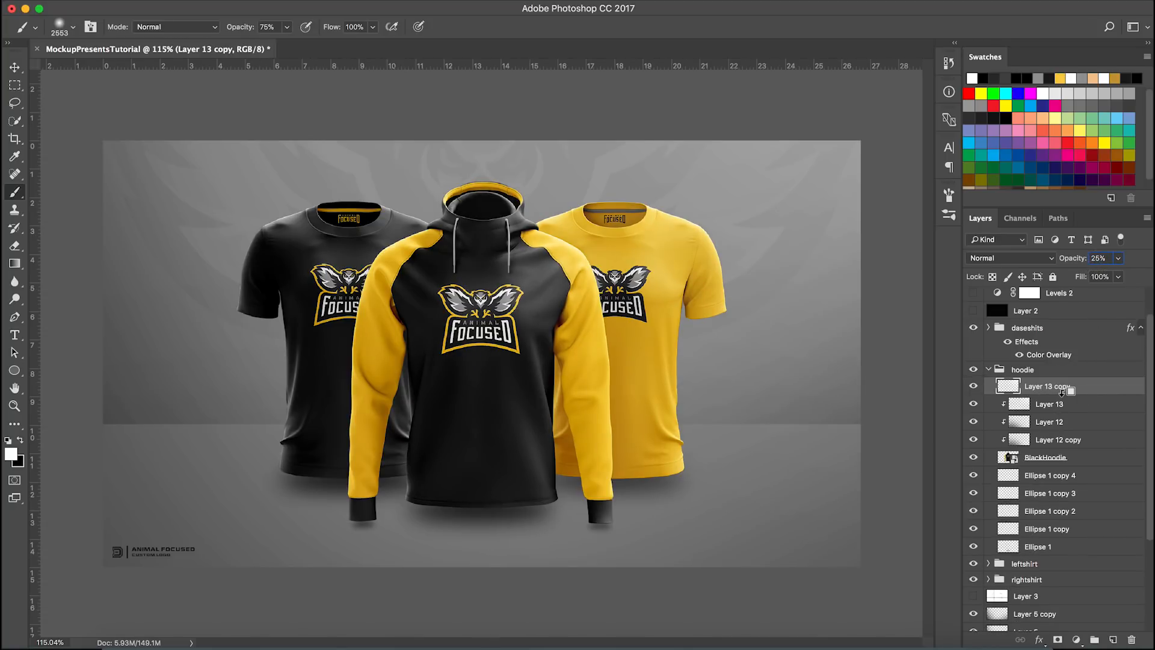
{"action": "left_click", "coordinate": [1010, 258]}
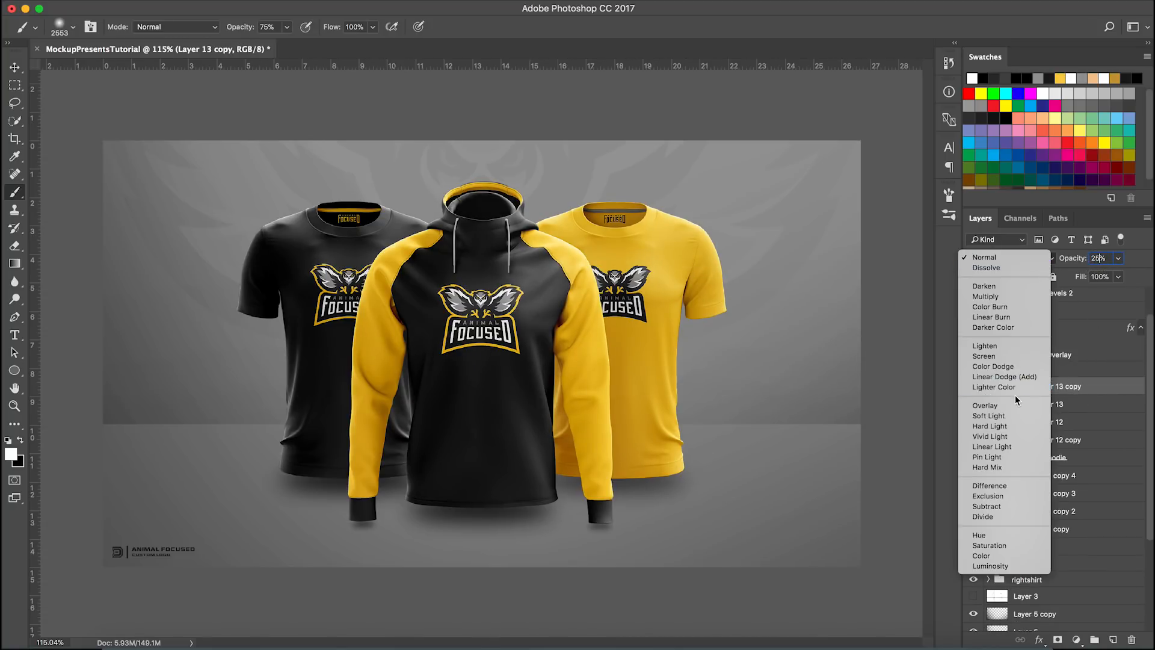
{"action": "left_click", "coordinate": [998, 405]}
{"action": "mouse_move", "coordinate": [972, 387]}
{"action": "left_mouse_down"}
{"action": "mouse_move", "coordinate": [972, 403]}
{"action": "mouse_move", "coordinate": [972, 391]}
{"action": "left_mouse_up"}
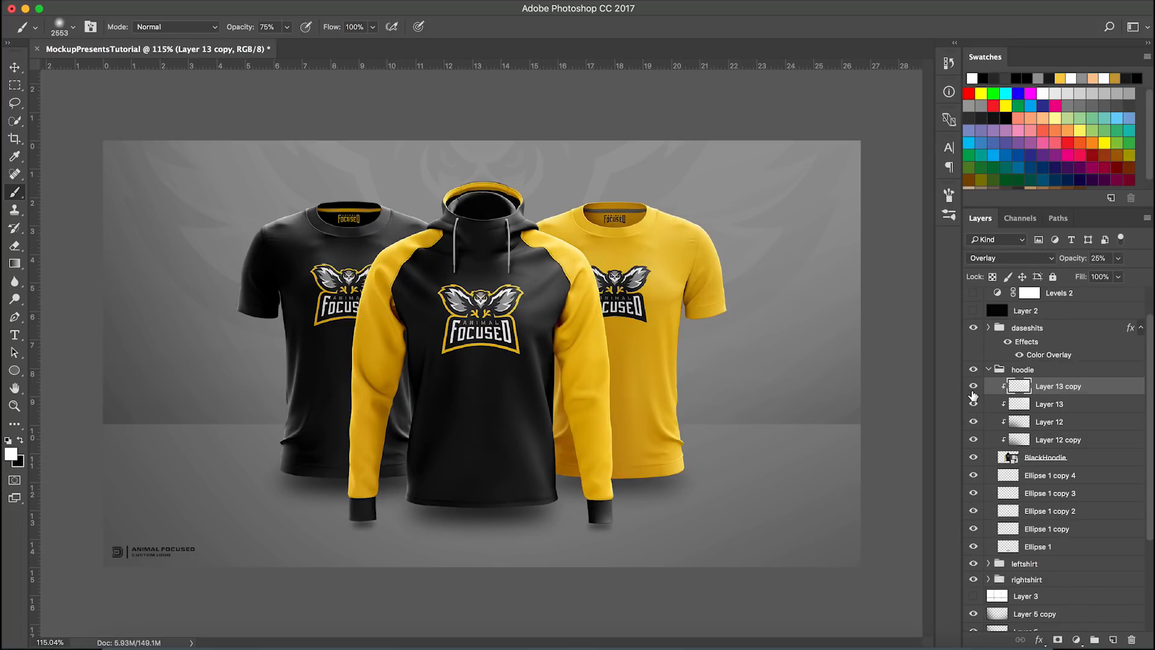
Step: Compare the hoodie with and without its highlight layers and leave Layer 13 copy hidden
{"action": "scroll", "coordinate": [606, 383], "scroll_direction": "down", "scroll_amount": 5}
{"action": "scroll", "coordinate": [596, 392], "scroll_direction": "up", "scroll_amount": 1}
{"action": "scroll", "coordinate": [477, 361], "scroll_direction": "up", "scroll_amount": 5}
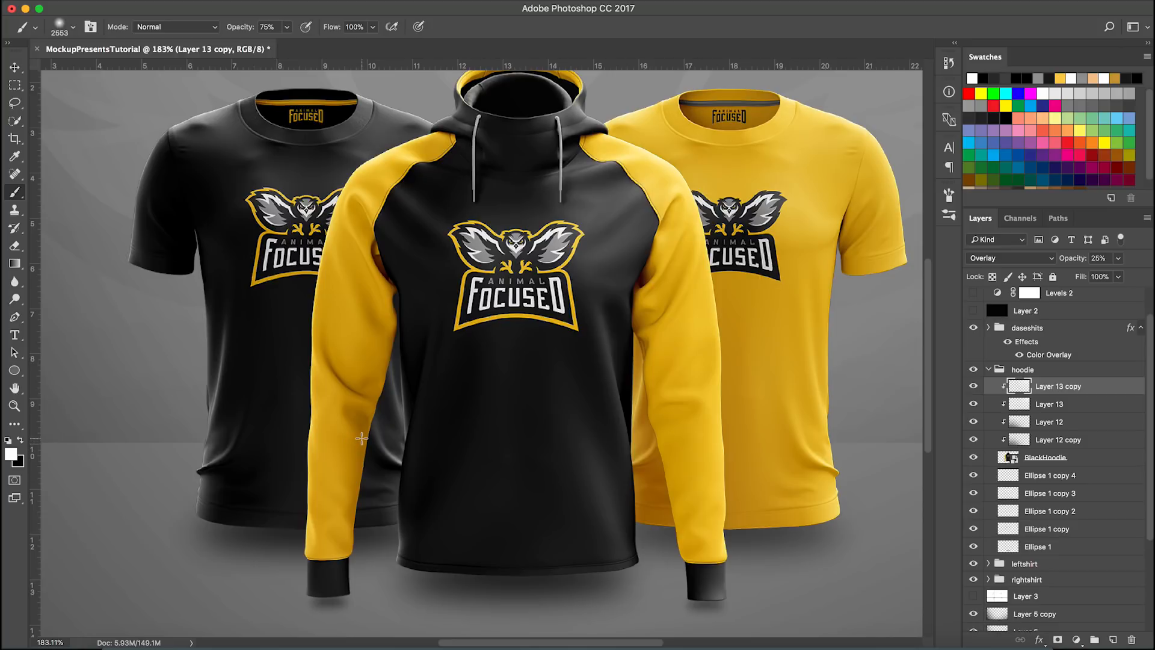
{"action": "scroll", "coordinate": [451, 430], "scroll_direction": "down", "scroll_amount": 5}
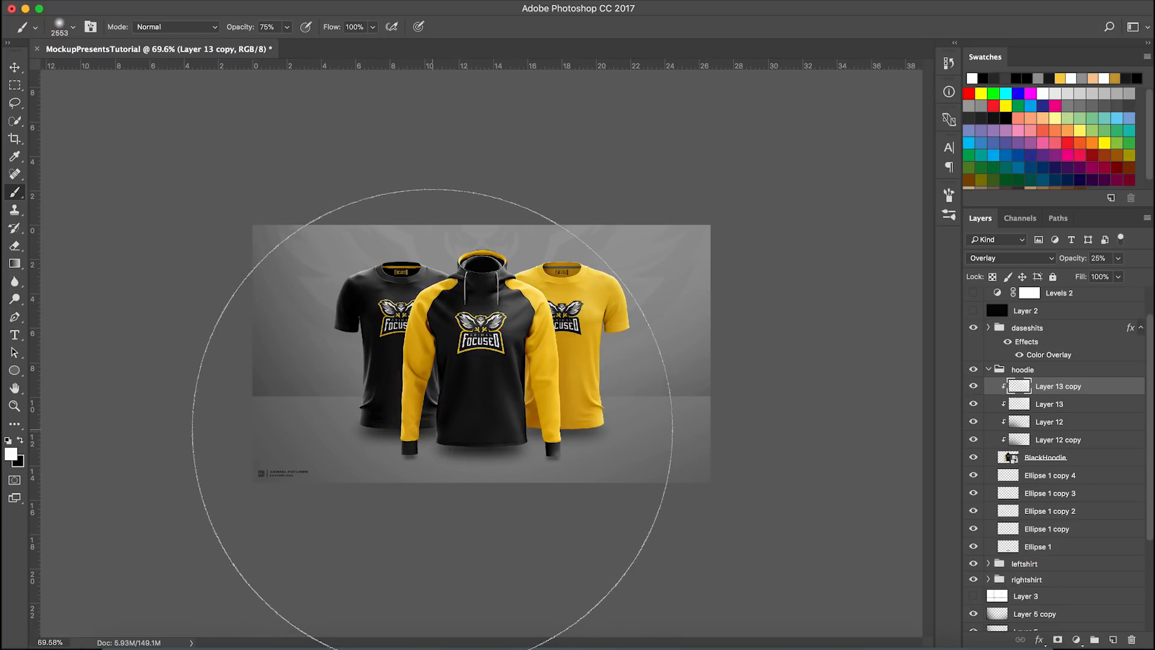
{"action": "left_click", "coordinate": [972, 403]}
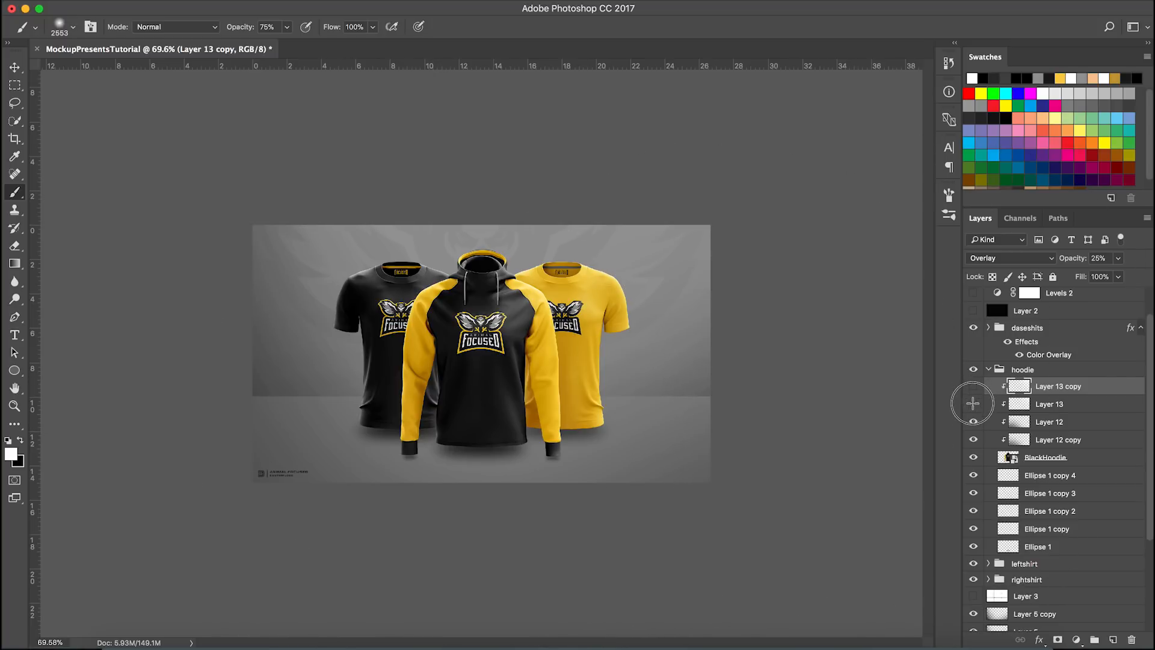
{"action": "left_click", "coordinate": [973, 402]}
Step: Compare the mockup with the MockupTutorialEndShot layer and with the Fallen Angel video's apparel mockup in the browser, and return to Photoshop
{"action": "key", "text": "v"}
{"action": "scroll", "coordinate": [561, 464], "scroll_direction": "up", "scroll_amount": 3}
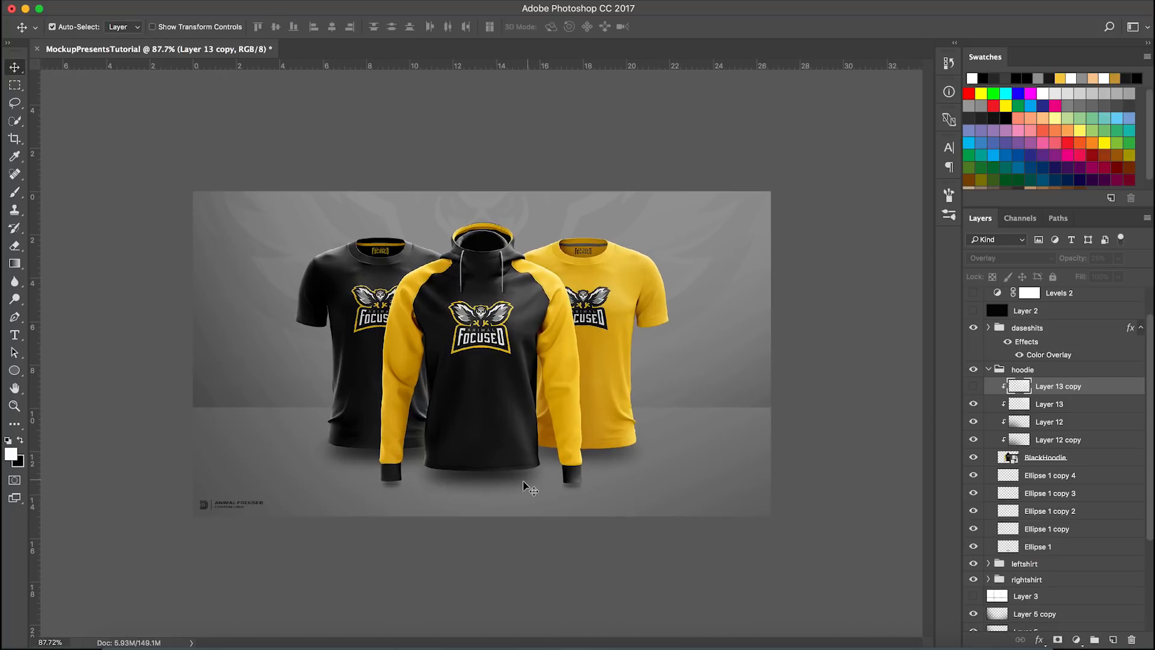
{"action": "scroll", "coordinate": [576, 470], "scroll_direction": "up", "scroll_amount": 2}
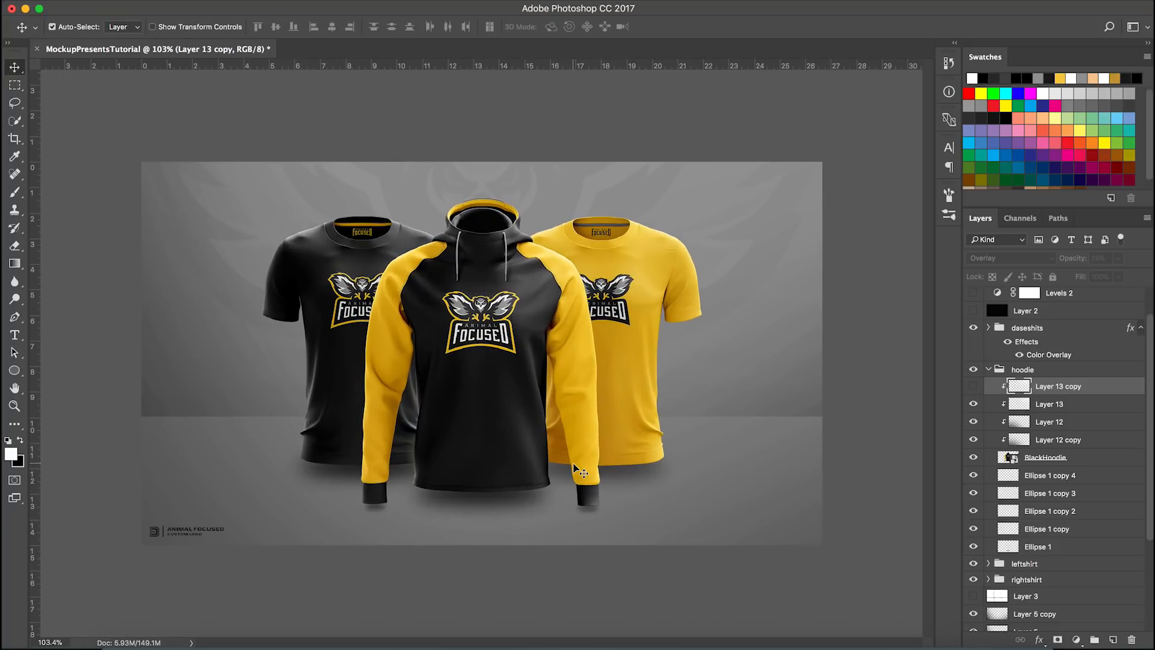
{"action": "scroll", "coordinate": [980, 315], "scroll_direction": "up", "scroll_amount": 2}
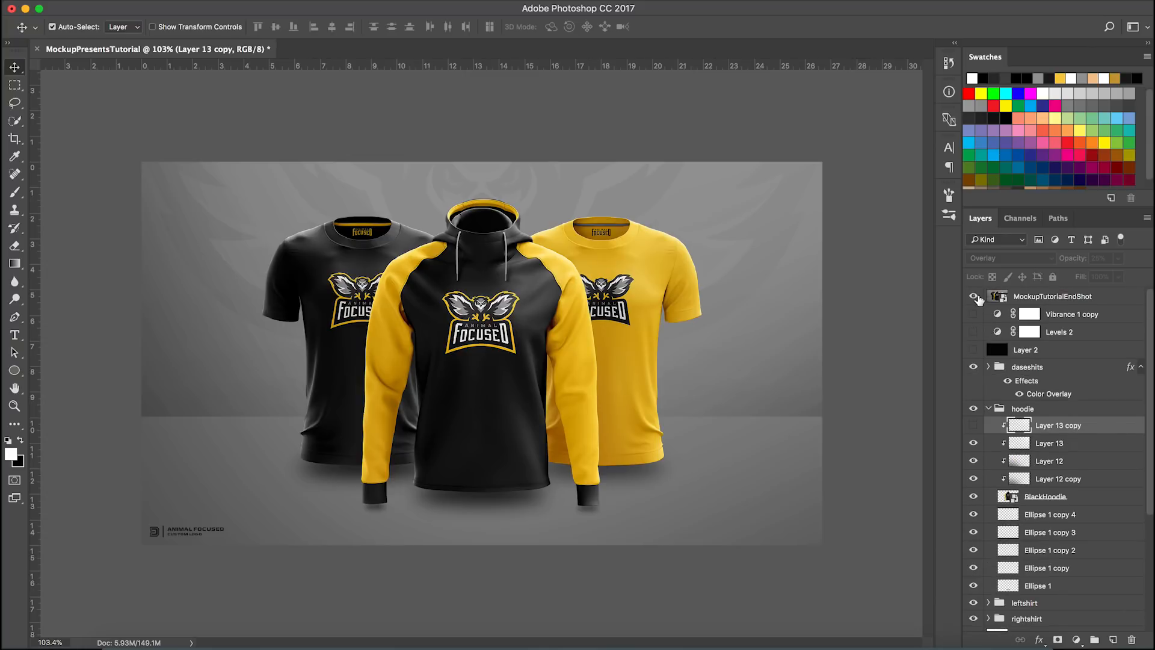
{"action": "left_click", "coordinate": [973, 296]}
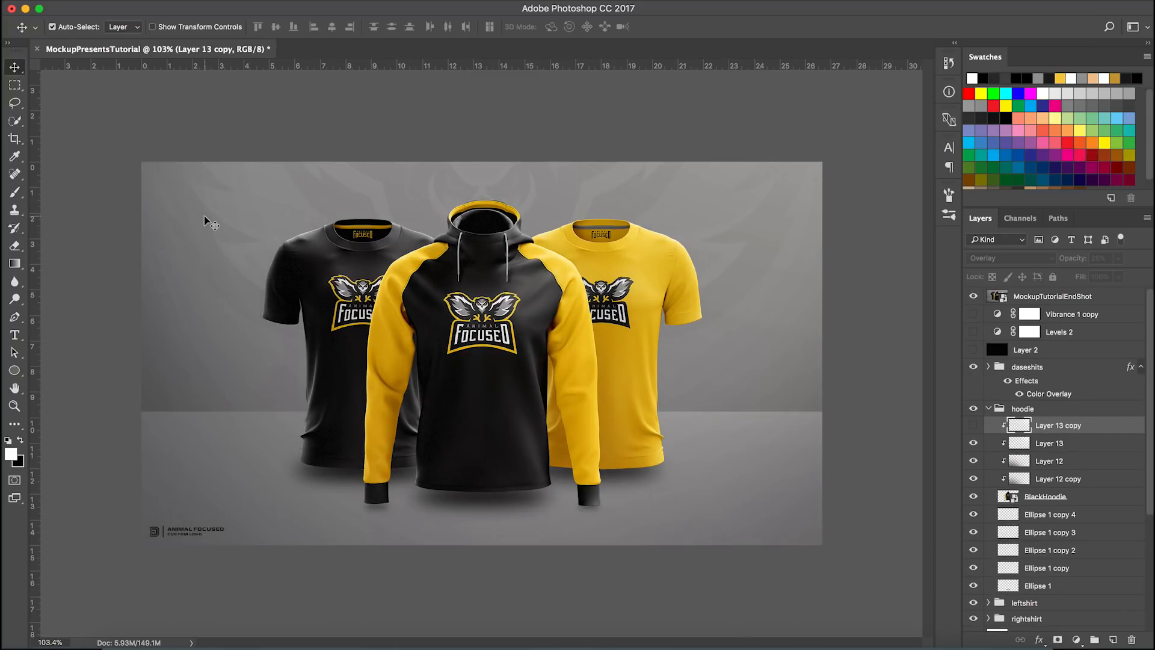
{"action": "left_click", "coordinate": [973, 297]}
{"action": "left_click", "coordinate": [323, 643]}
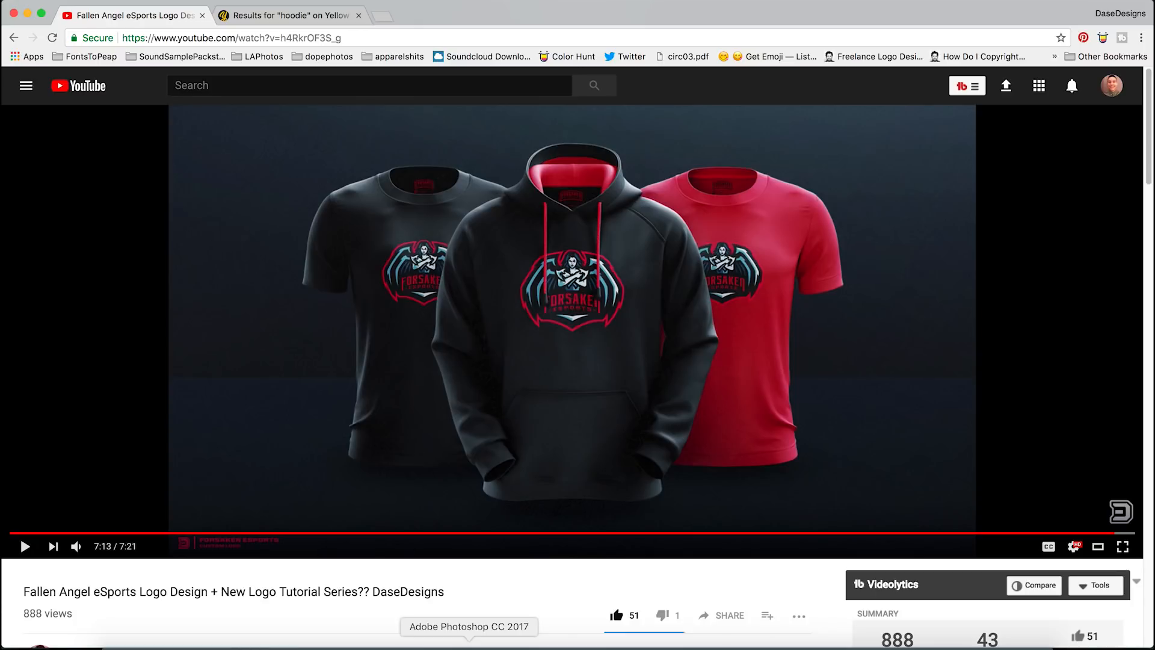
{"action": "left_click", "coordinate": [469, 644]}
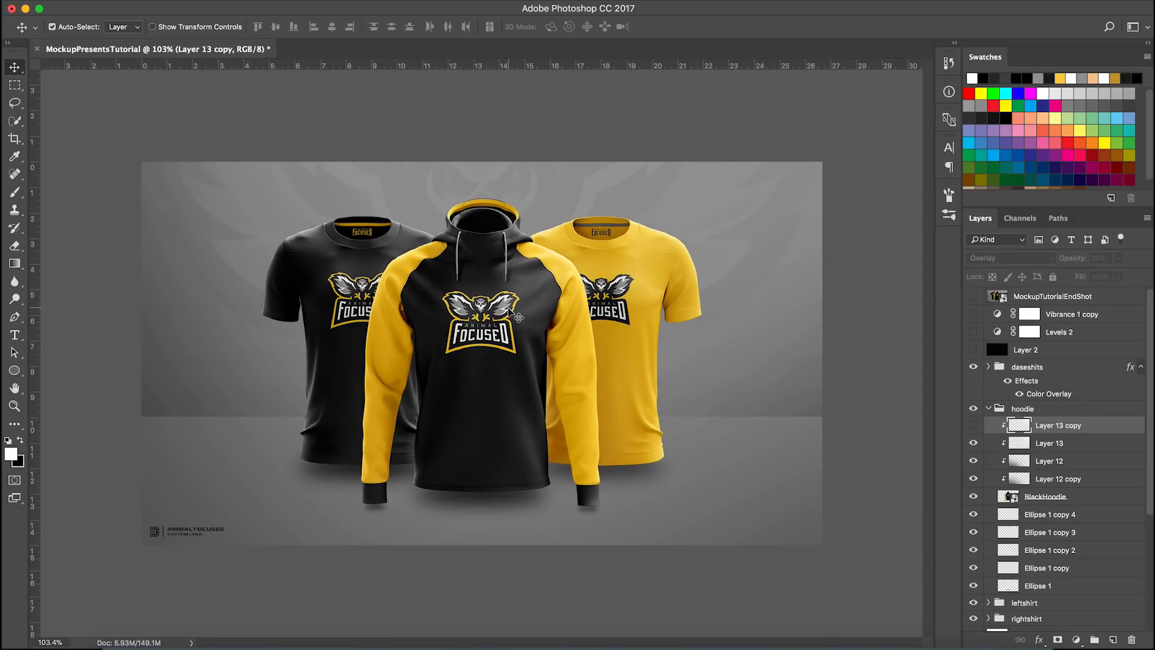
Step: Select the daseshits group and toggle its visibility to compare the mockup with and without it
{"action": "left_click", "coordinate": [1062, 371]}
{"action": "left_click", "coordinate": [975, 367]}
{"action": "left_click", "coordinate": [974, 367]}
{"action": "left_click", "coordinate": [974, 368]}
{"action": "left_click", "coordinate": [974, 367]}
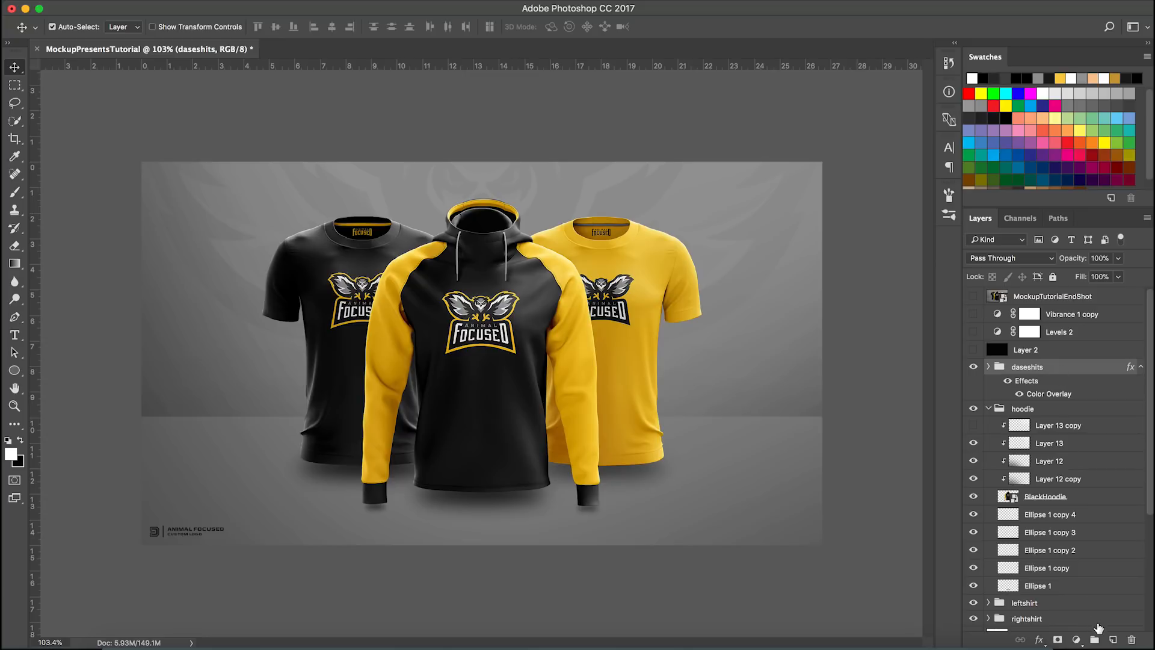
Step: Add a layer above the daseshits group and fill it with a reversed radial Violet, Orange gradient from the canvas's upper-right to lower-left corner
{"action": "left_click", "coordinate": [1113, 640]}
{"action": "key", "text": "g"}
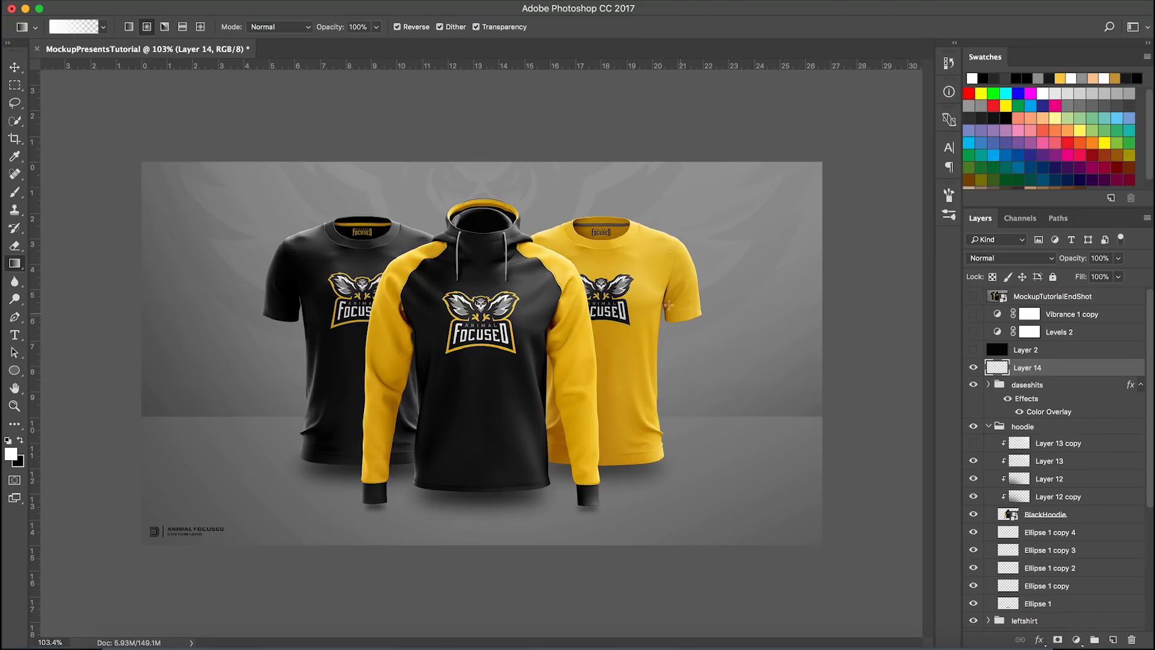
{"action": "left_click", "coordinate": [92, 29]}
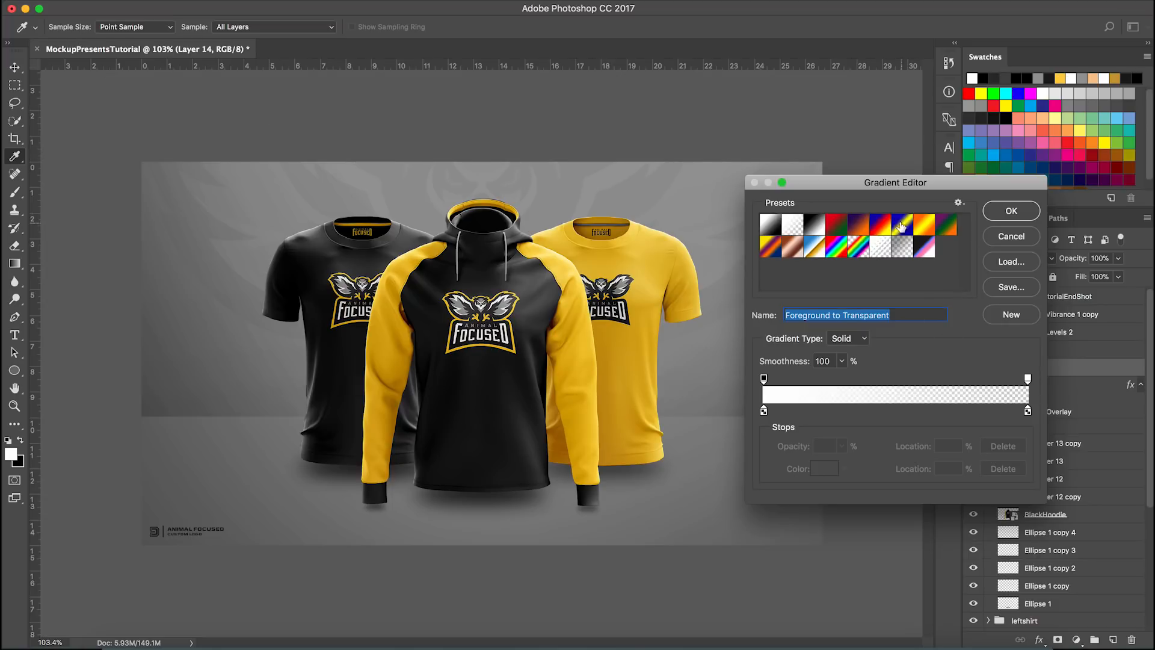
{"action": "left_click", "coordinate": [857, 228]}
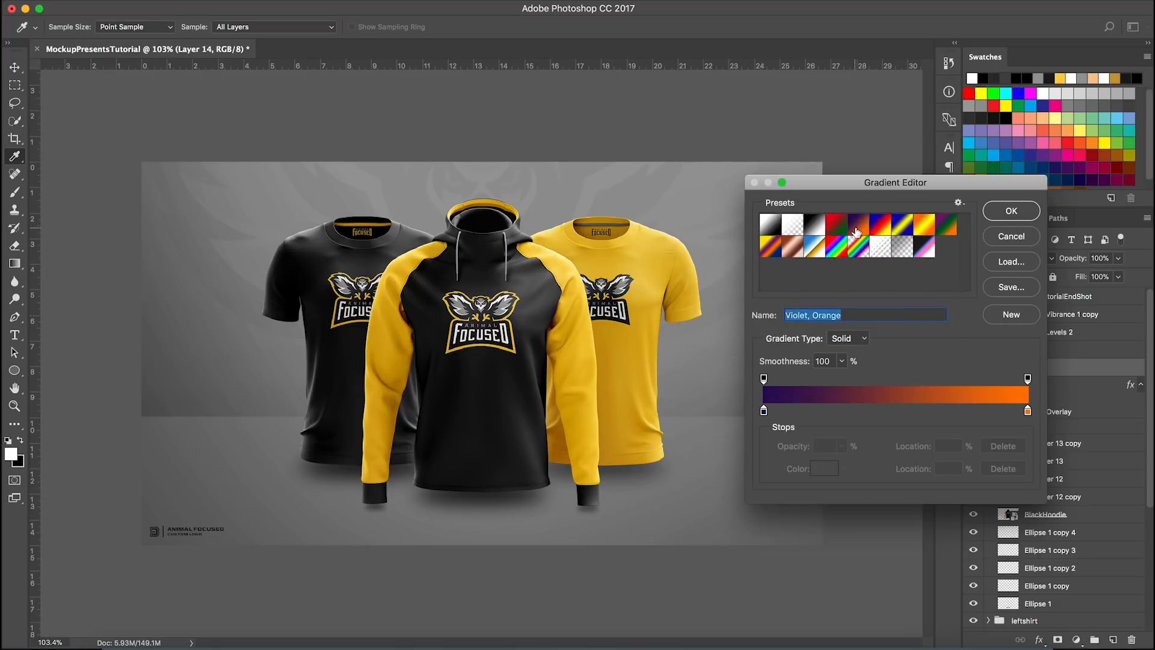
{"action": "left_click", "coordinate": [1010, 211]}
{"action": "scroll", "coordinate": [732, 307], "scroll_direction": "down", "scroll_amount": 2}
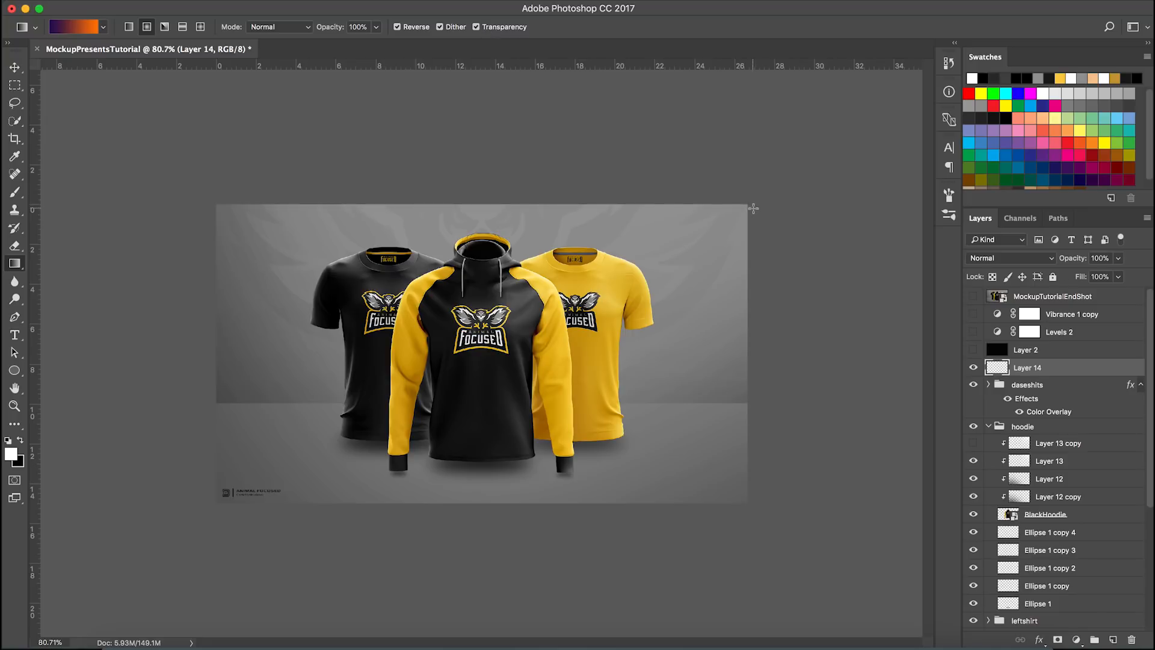
{"action": "left_click_drag", "start_coordinate": [751, 202], "coordinate": [212, 506]}
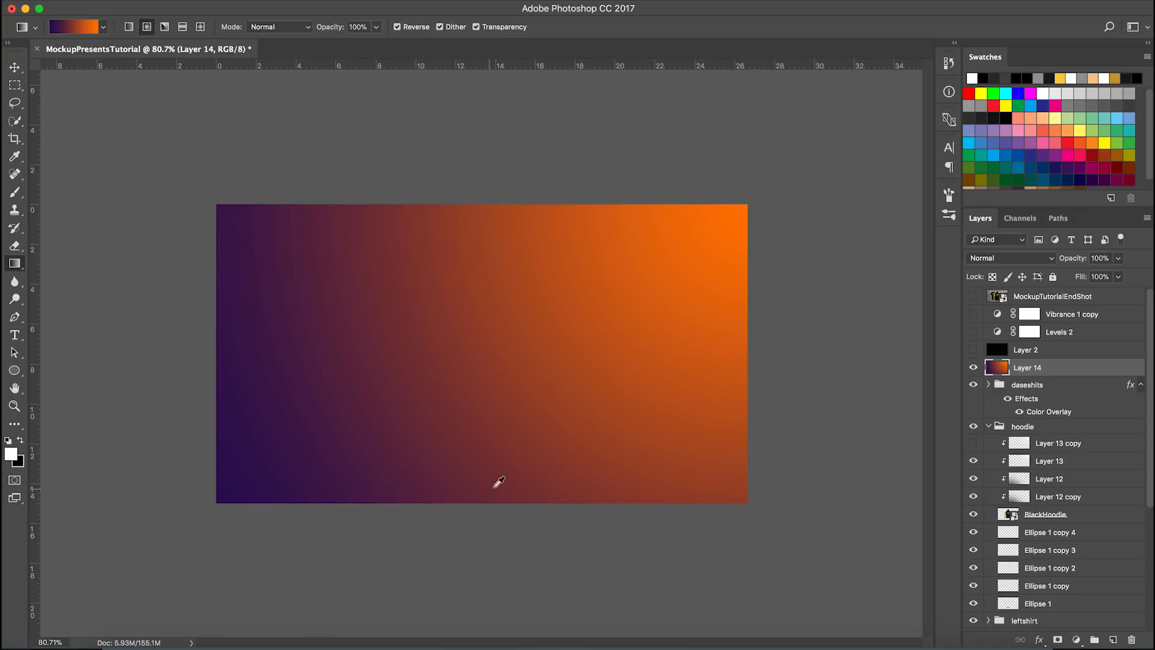
Step: Set the gradient layer's blend mode to Overlay and its opacity to 5%
{"action": "left_click", "coordinate": [999, 257]}
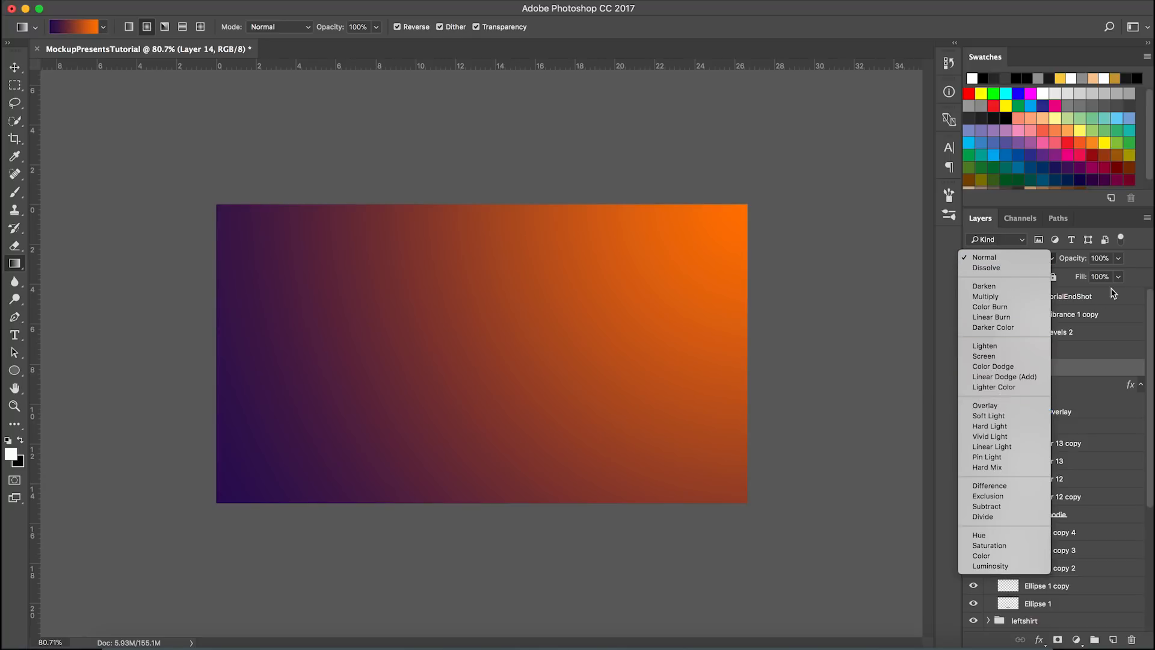
{"action": "left_click", "coordinate": [1002, 407]}
{"action": "left_click", "coordinate": [1098, 258]}
{"action": "type", "text": "5"}
{"action": "key", "text": "Return"}
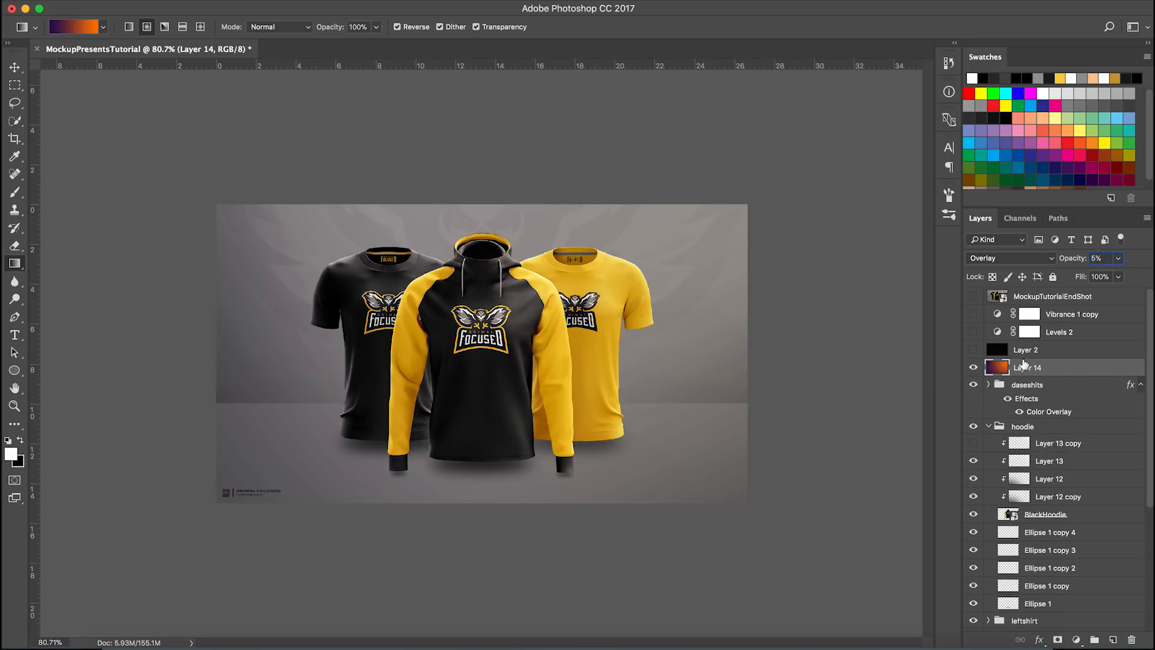
Step: Preview the gradient overlay at 100% opacity and return it to 5%
{"action": "left_click_drag", "start_coordinate": [1071, 260], "coordinate": [1134, 258]}
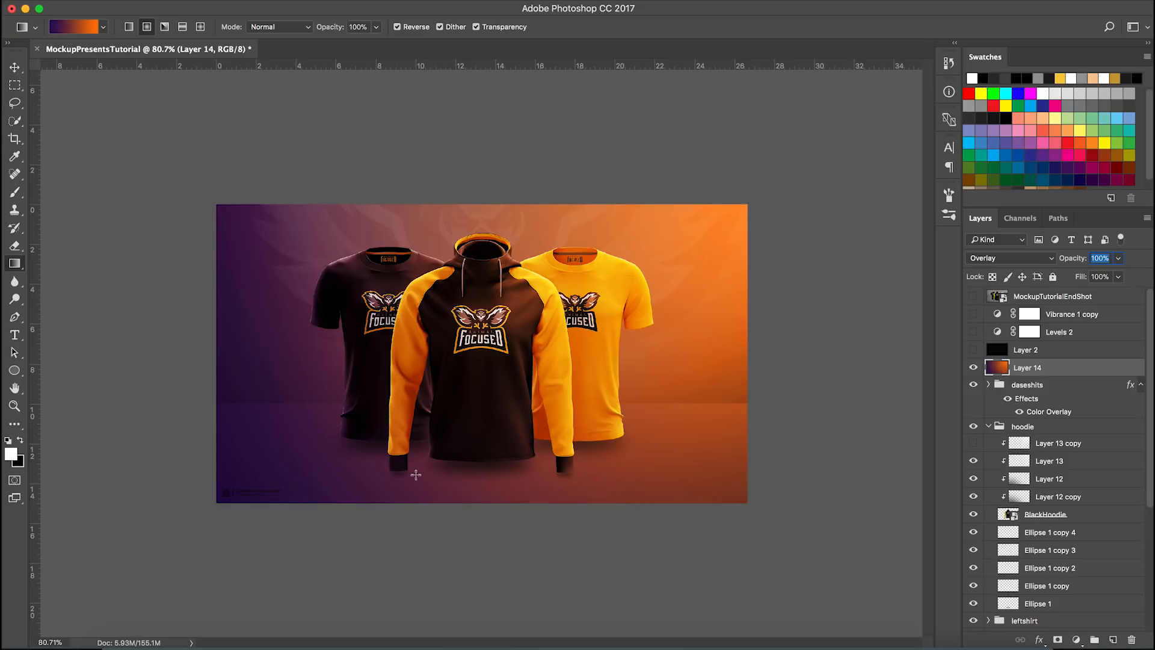
{"action": "scroll", "coordinate": [465, 471], "scroll_direction": "up", "scroll_amount": 2}
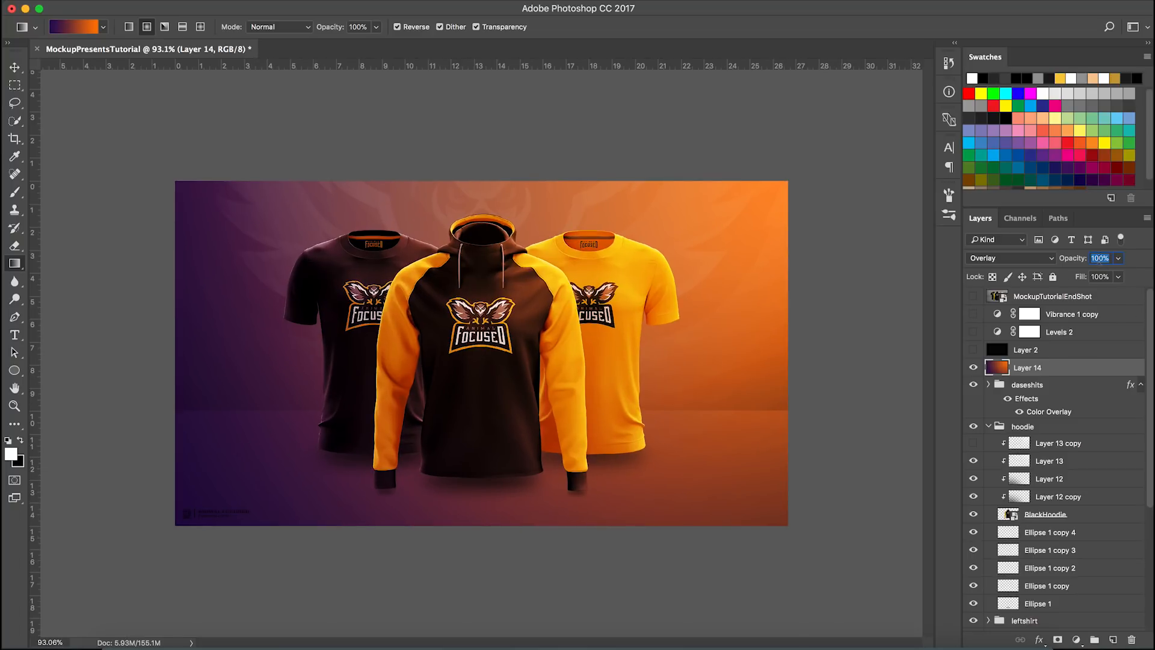
{"action": "type", "text": "5"}
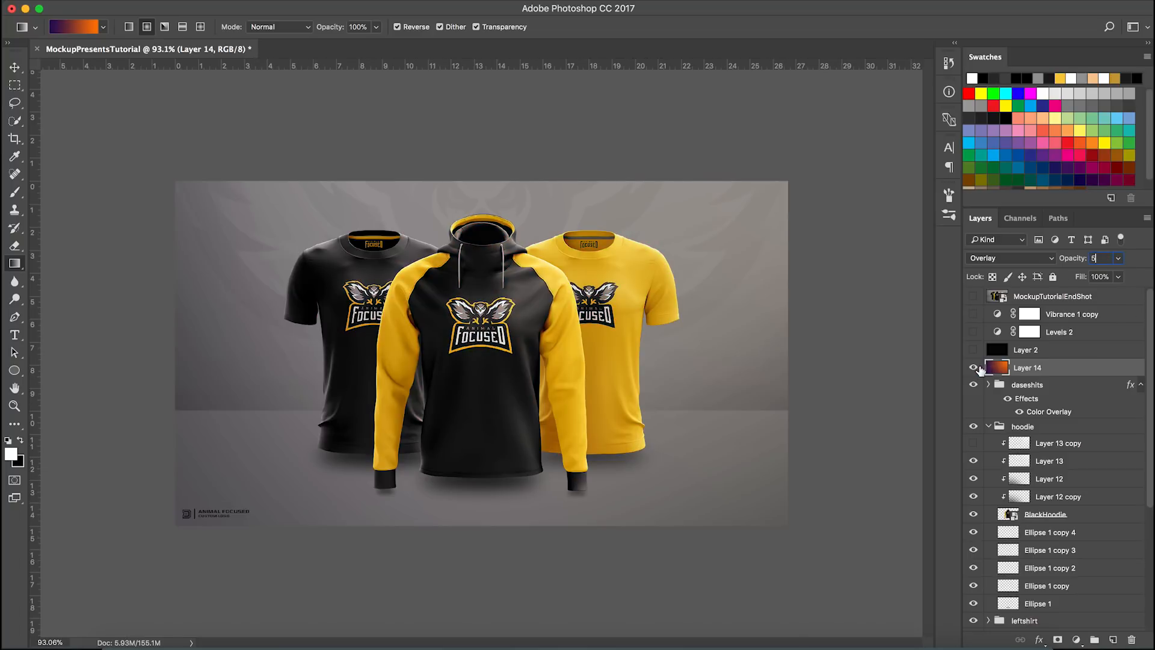
Step: Toggle the gradient layer and the MockupTutorialEndShot layer to compare the mockup's color tint with the finished reference
{"action": "scroll", "coordinate": [482, 422], "scroll_direction": "up", "scroll_amount": 2}
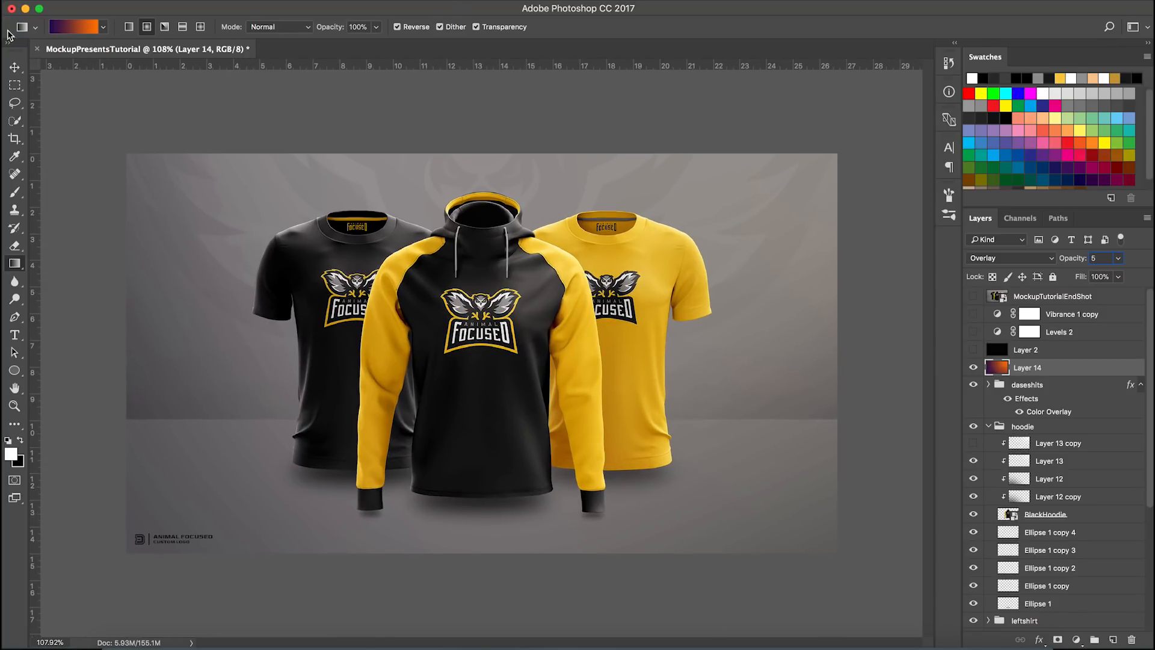
{"action": "left_click", "coordinate": [14, 67]}
{"action": "scroll", "coordinate": [367, 313], "scroll_direction": "up", "scroll_amount": 1}
{"action": "left_click", "coordinate": [972, 368]}
{"action": "left_click", "coordinate": [972, 368]}
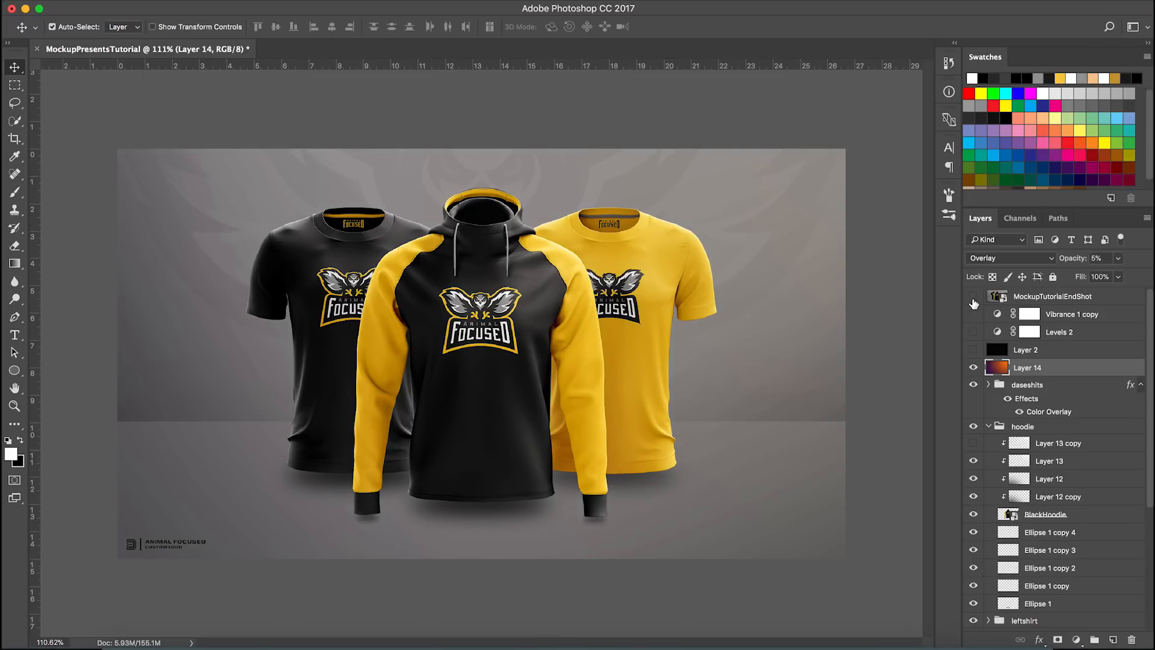
{"action": "left_click", "coordinate": [973, 297]}
{"action": "left_click", "coordinate": [973, 298]}
Step: Reduce Layer 14's opacity to 3% and finally 2% while comparing the tint with the MockupTutorialEndShot layer
{"action": "left_click", "coordinate": [1108, 257]}
{"action": "type", "text": "3"}
{"action": "left_click", "coordinate": [973, 297]}
{"action": "left_click", "coordinate": [973, 296]}
{"action": "left_click", "coordinate": [973, 298]}
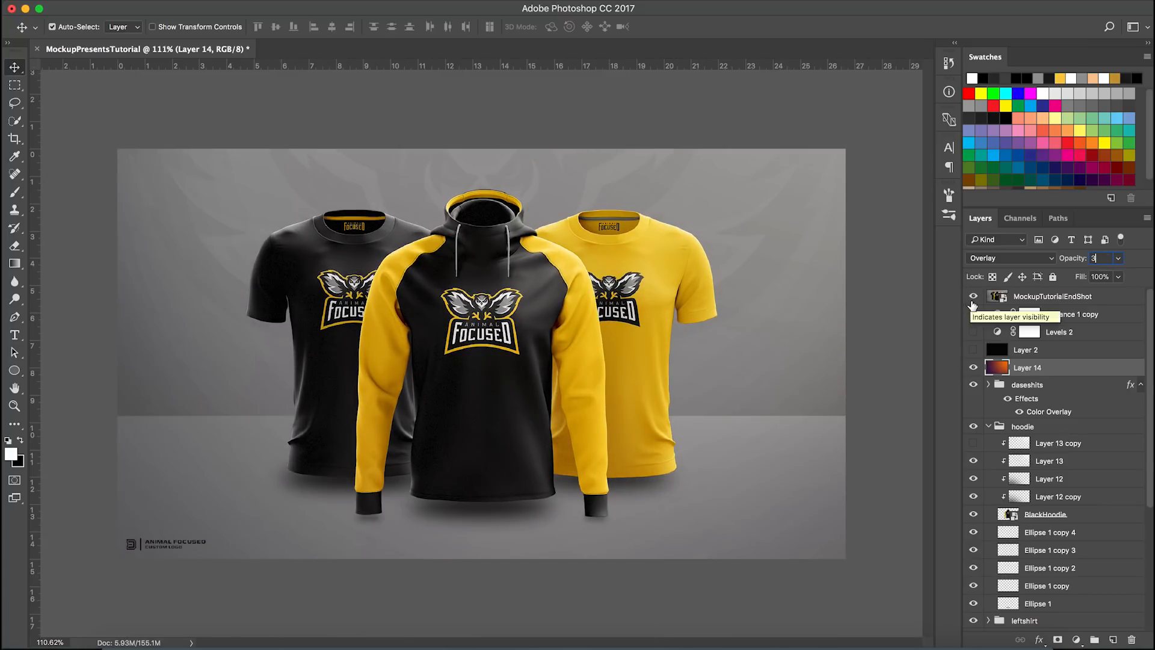
{"action": "left_click", "coordinate": [972, 297]}
{"action": "left_click", "coordinate": [973, 296]}
{"action": "left_click", "coordinate": [972, 297]}
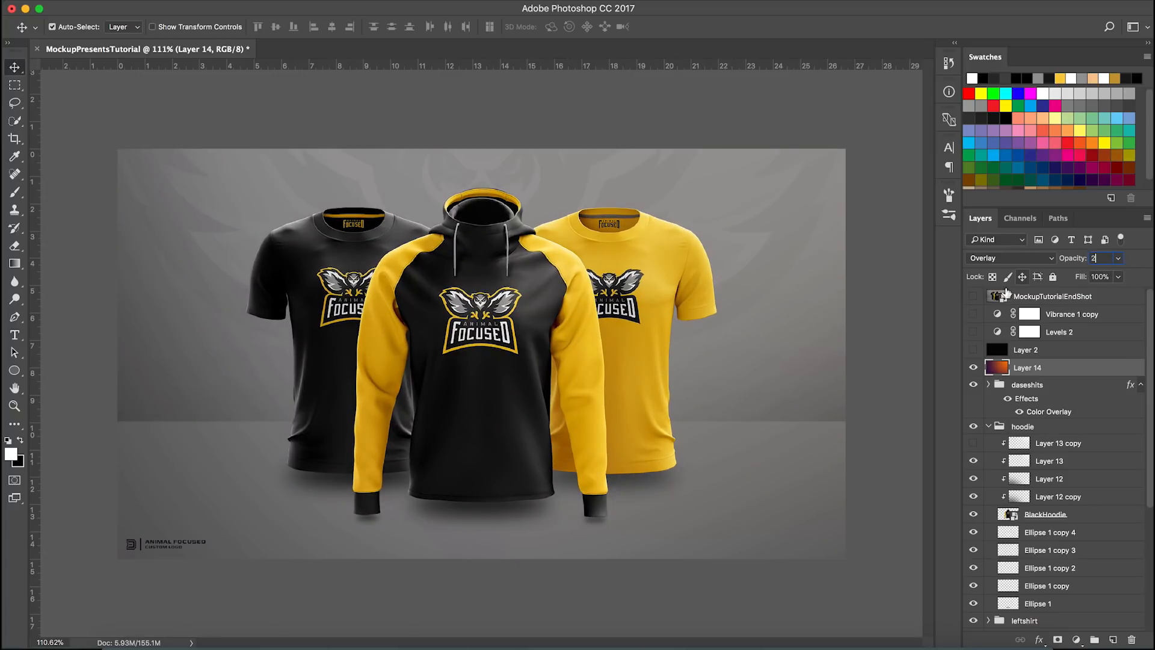
Step: Check the mockup with and without the 2% gradient overlay and against the MockupTutorialEndShot layer by toggling their visibility
{"action": "left_click", "coordinate": [973, 368]}
{"action": "left_click", "coordinate": [974, 368]}
{"action": "left_click", "coordinate": [974, 296]}
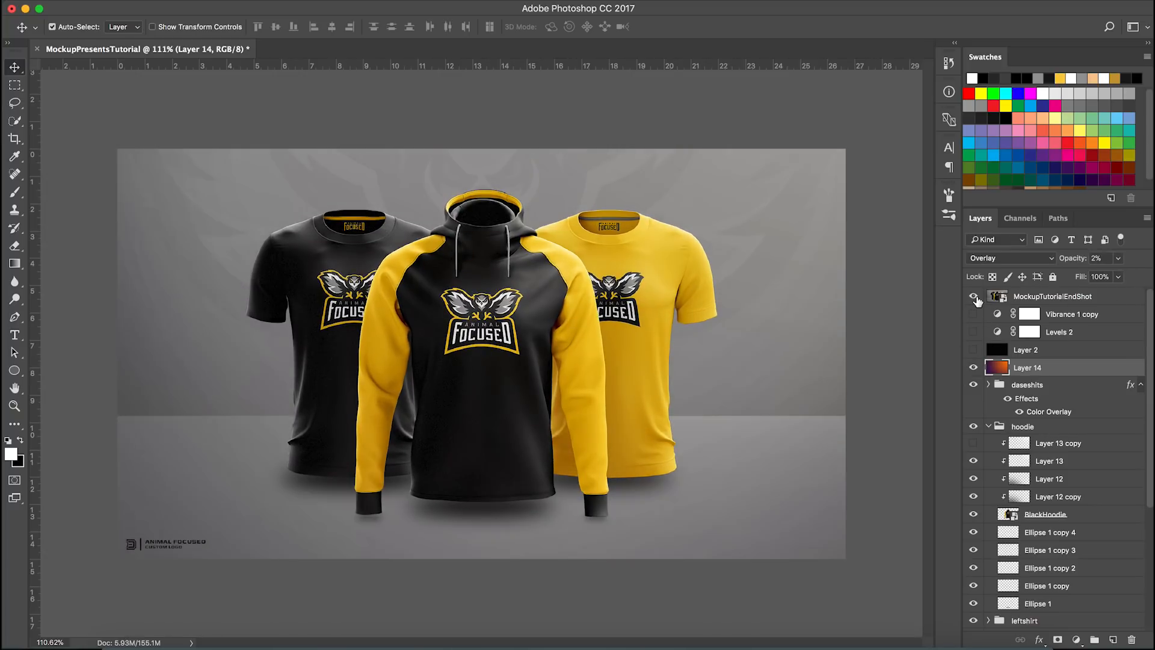
{"action": "left_click", "coordinate": [973, 297]}
{"action": "left_click", "coordinate": [974, 297]}
{"action": "left_click", "coordinate": [974, 297]}
{"action": "left_click", "coordinate": [973, 297]}
{"action": "left_click", "coordinate": [974, 297]}
{"action": "left_click", "coordinate": [974, 298]}
{"action": "left_click", "coordinate": [974, 298]}
Step: Show the Vibrance 1 copy adjustment layer, open its settings to review them and close them
{"action": "scroll", "coordinate": [726, 481], "scroll_direction": "down", "scroll_amount": 5}
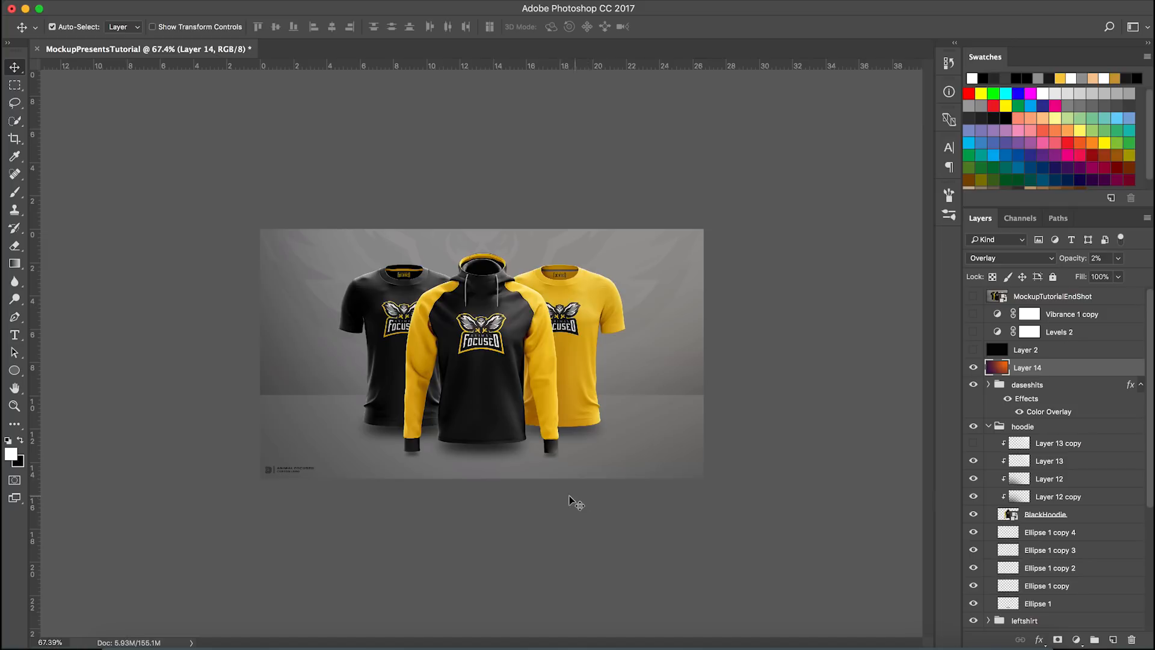
{"action": "scroll", "coordinate": [537, 507], "scroll_direction": "up", "scroll_amount": 2}
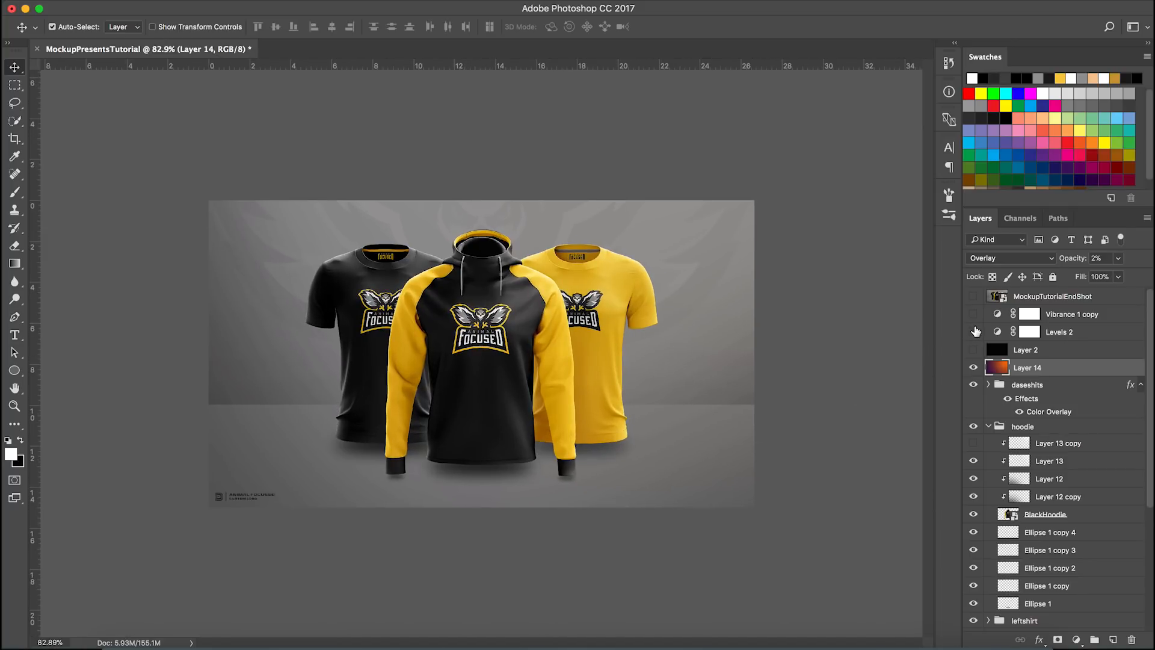
{"action": "scroll", "coordinate": [864, 338], "scroll_direction": "up", "scroll_amount": 3}
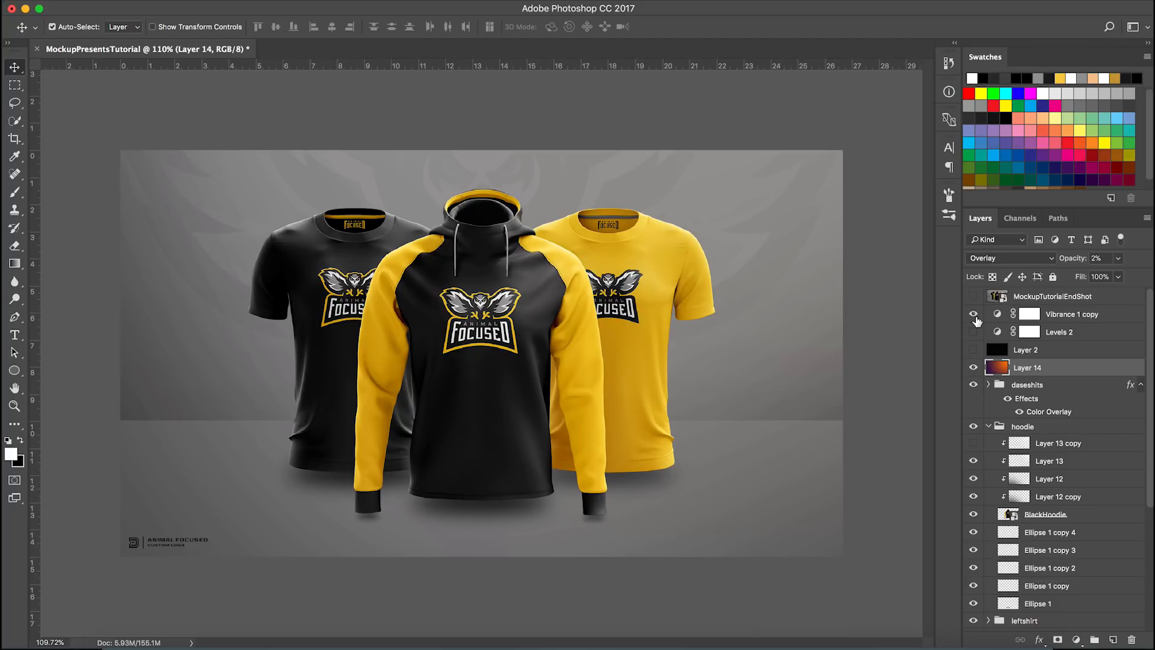
{"action": "double_click", "coordinate": [997, 319]}
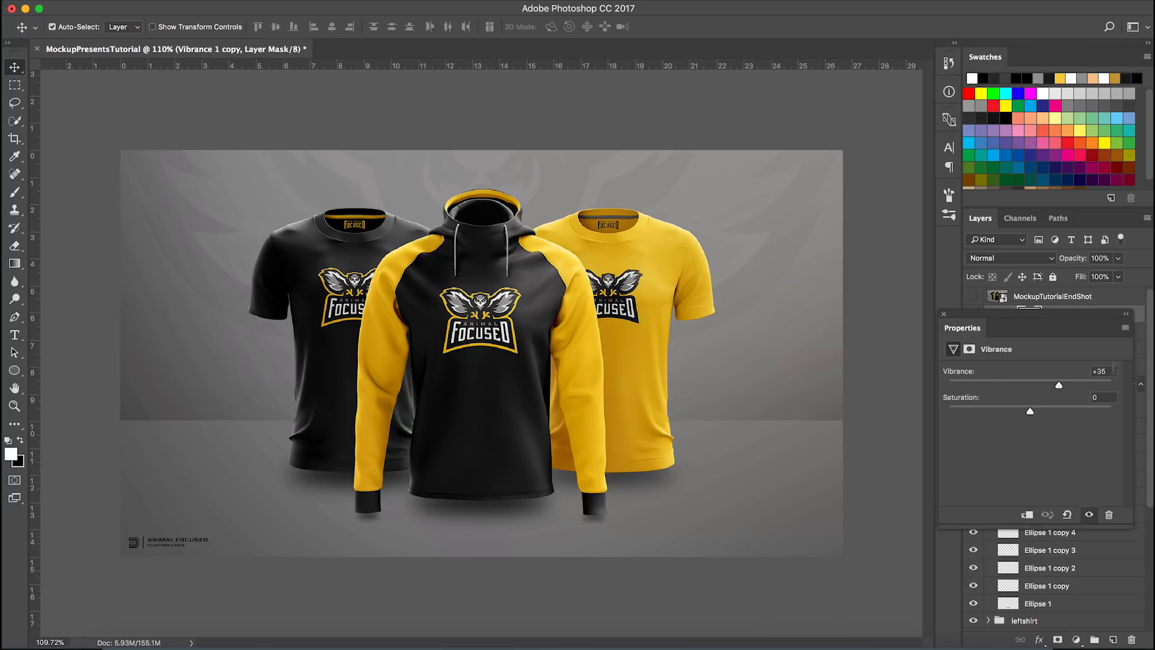
{"action": "left_click", "coordinate": [941, 314]}
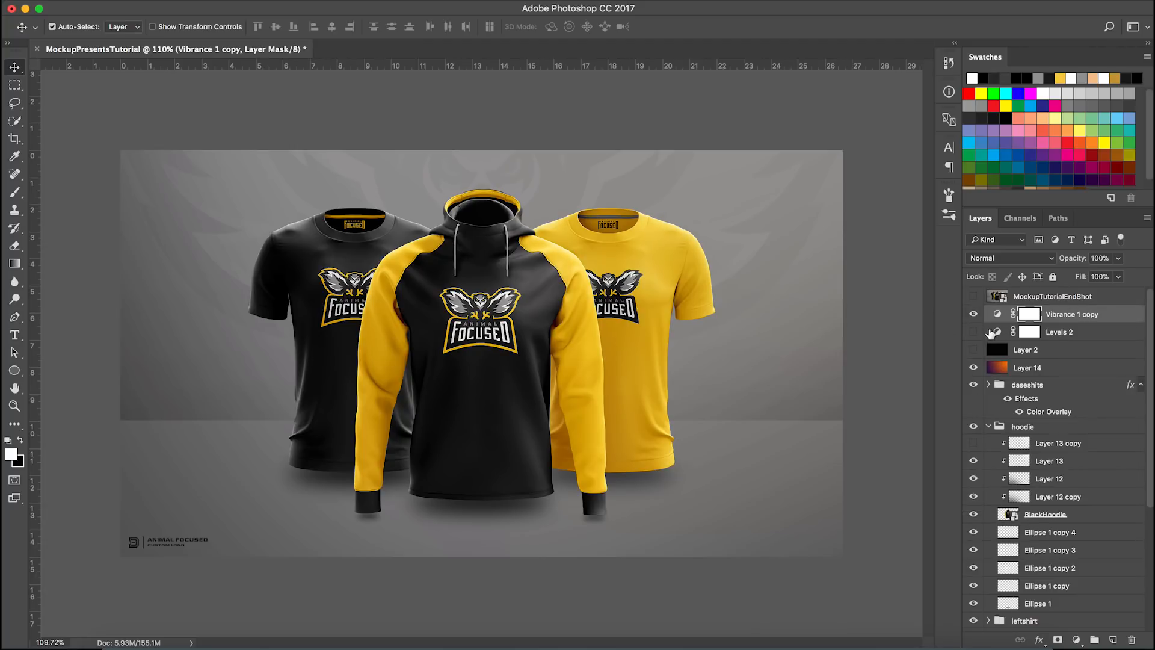
Step: Hide the Vibrance 1 copy adjustment layer and rename Layer 2 as noise
{"action": "left_click", "coordinate": [972, 314]}
{"action": "double_click", "coordinate": [1025, 350]}
{"action": "type", "text": "r"}
{"action": "key", "text": "Return"}
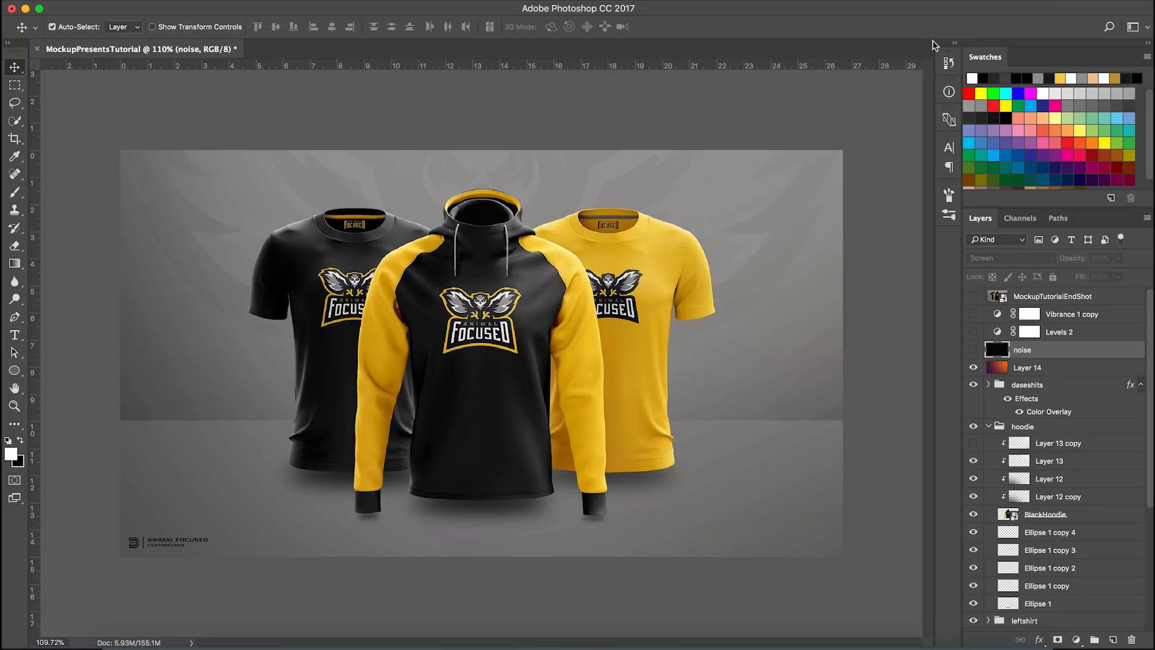
Step: Inspect the grain on the MockupTutorialEndShot layer, view the Fallen Angel mockup video full screen in Google Chrome, and return to Photoshop
{"action": "left_click", "coordinate": [973, 296]}
{"action": "scroll", "coordinate": [698, 353], "scroll_direction": "up", "scroll_amount": 15}
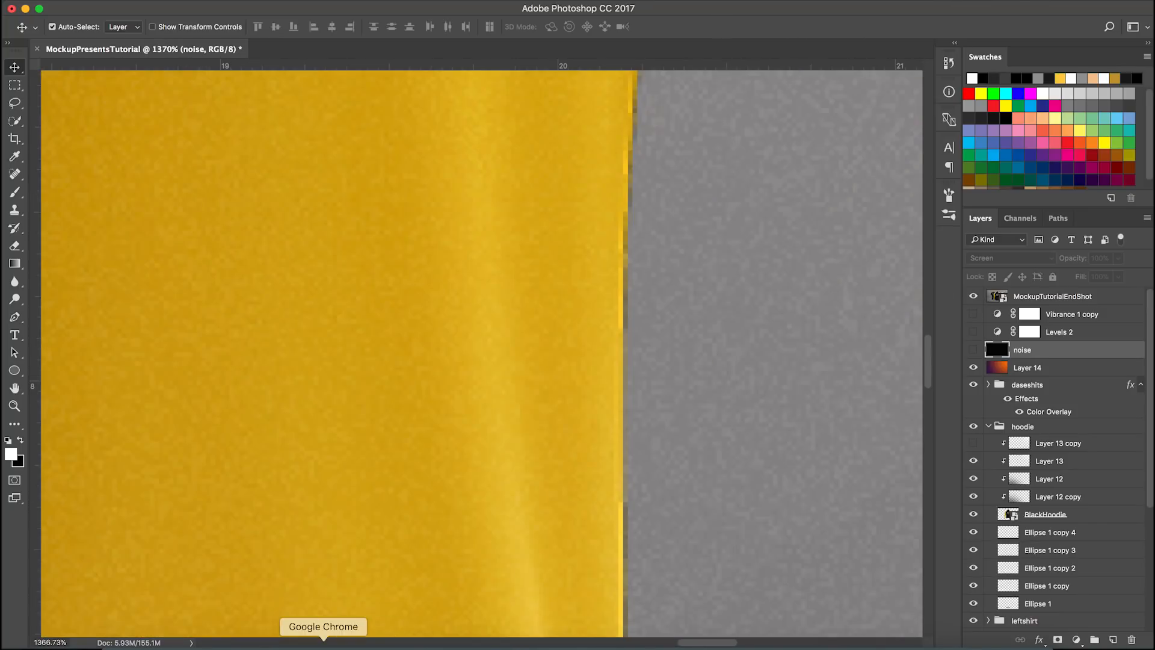
{"action": "left_click", "coordinate": [323, 645]}
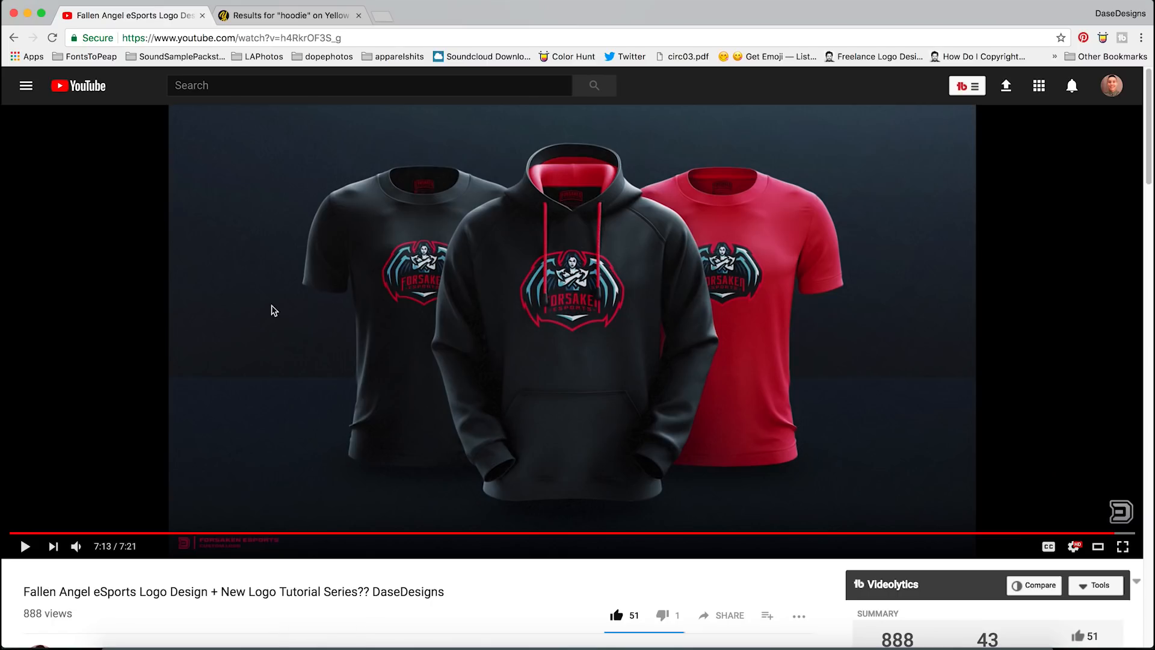
{"action": "left_click", "coordinate": [1123, 547]}
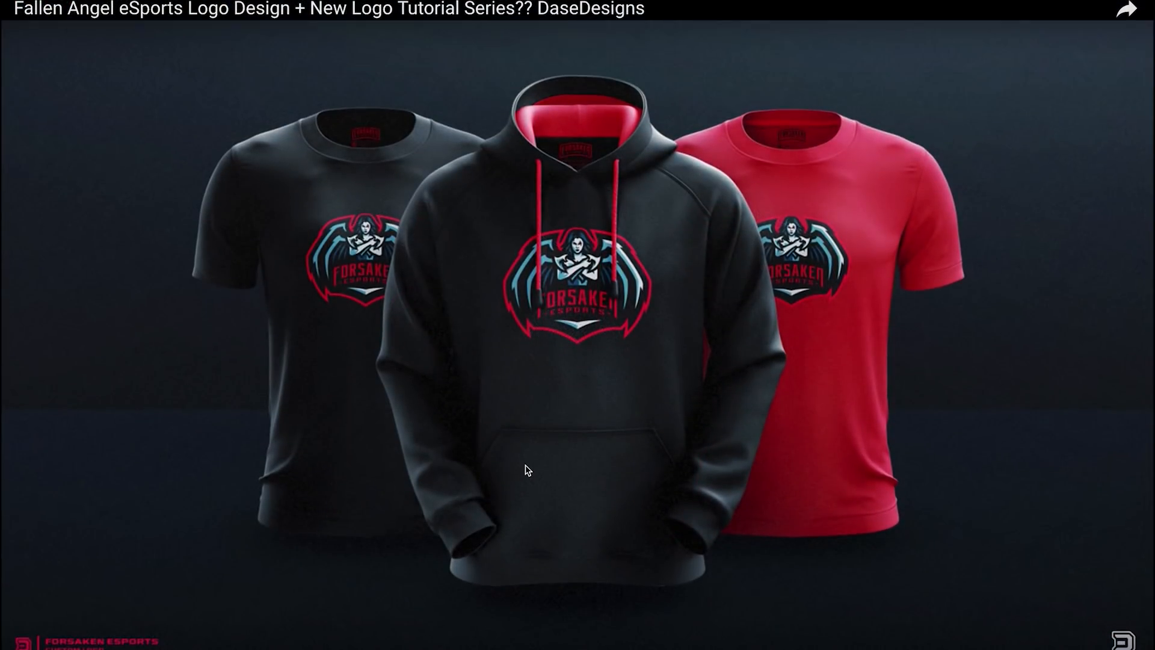
{"action": "key", "text": "Escape"}
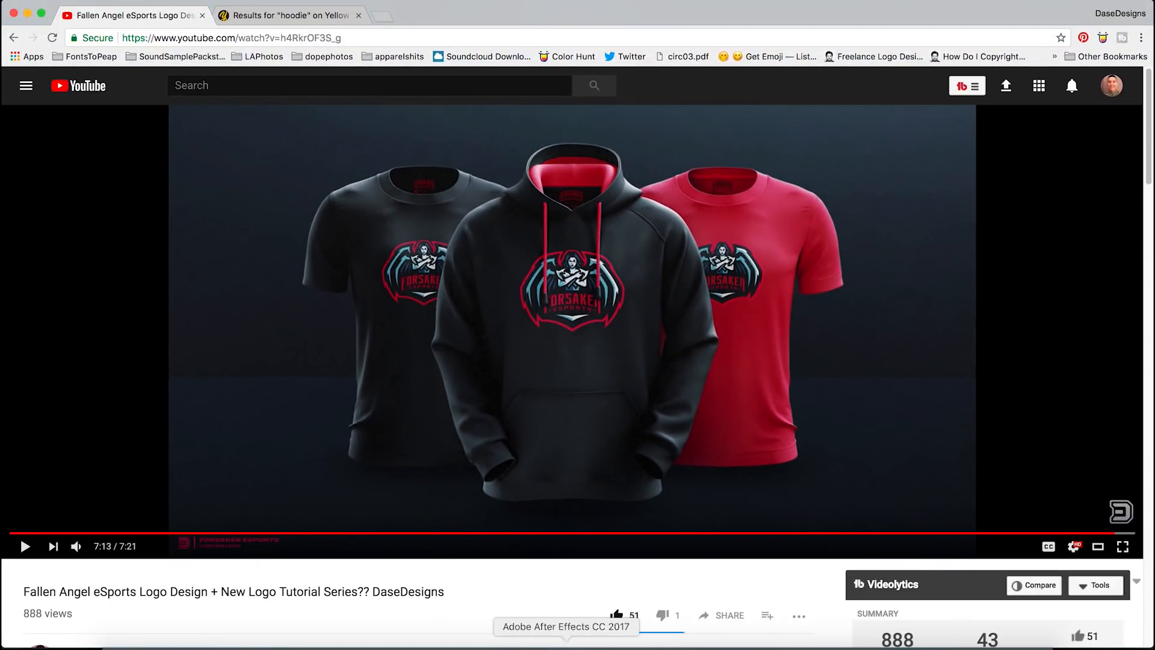
{"action": "left_click", "coordinate": [466, 642]}
{"action": "scroll", "coordinate": [673, 457], "scroll_direction": "down", "scroll_amount": 15}
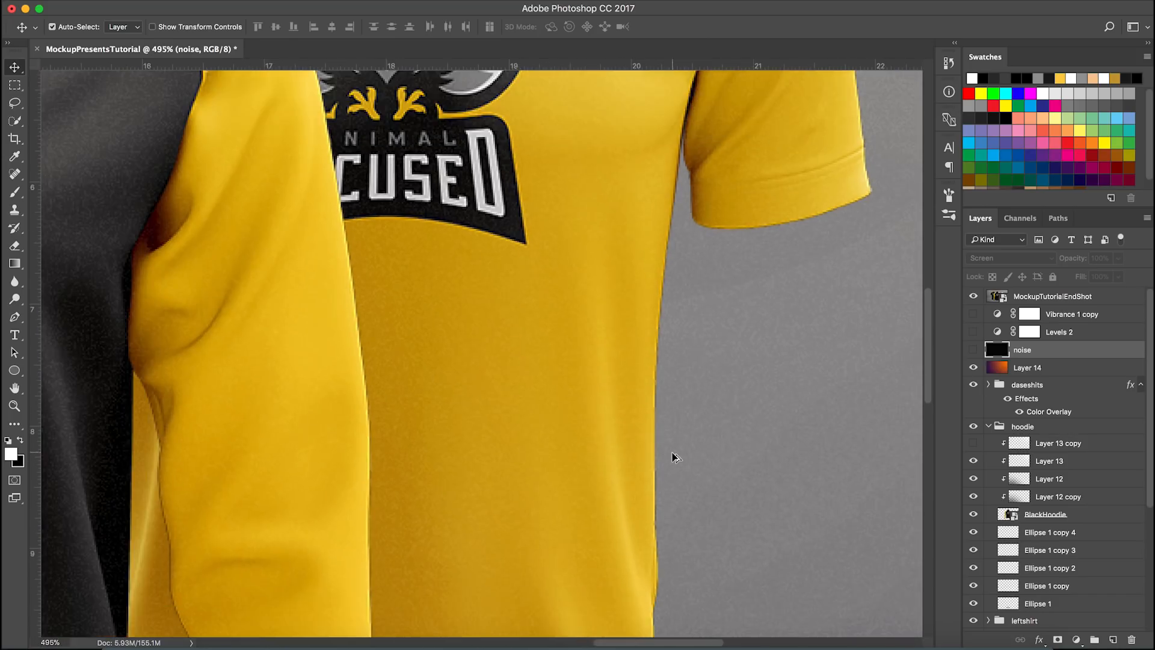
{"action": "scroll", "coordinate": [675, 458], "scroll_direction": "up", "scroll_amount": 2}
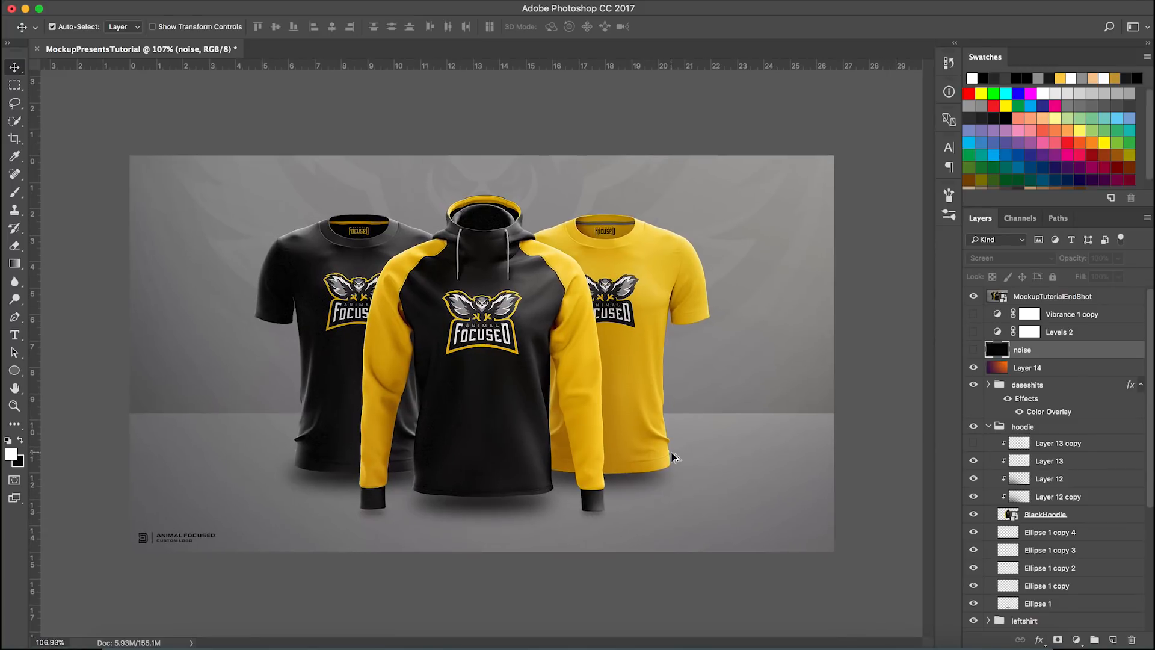
Step: Delete the noise layer and add a new layer filled with black in its place above Layer 14
{"action": "left_click", "coordinate": [974, 351]}
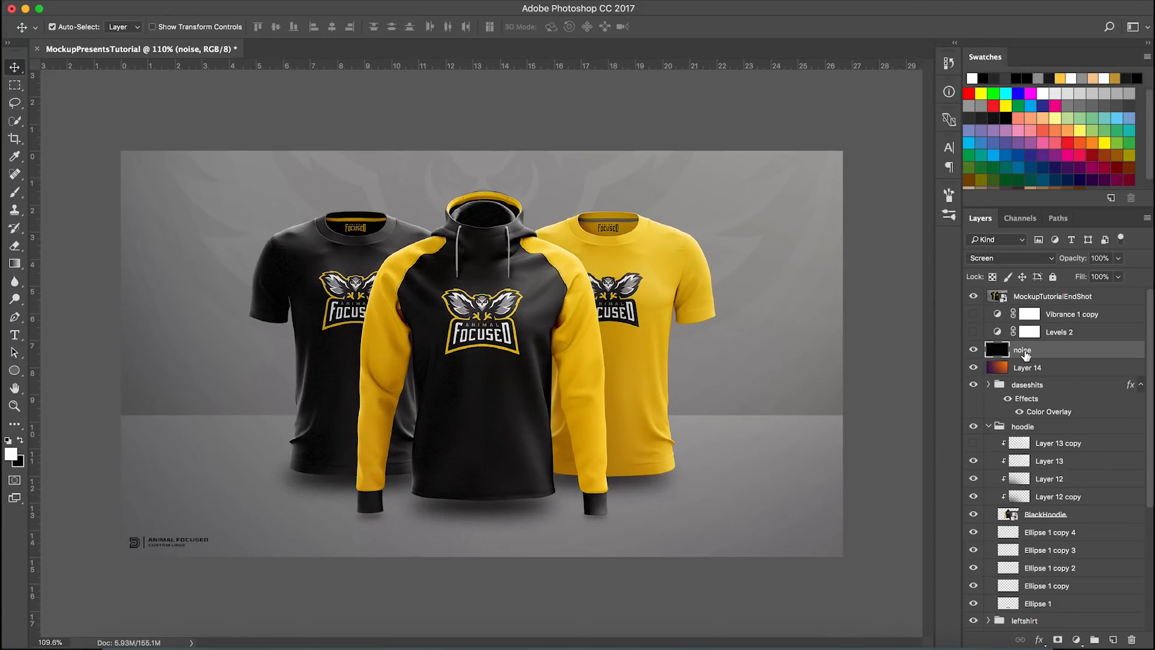
{"action": "left_click", "coordinate": [1130, 639]}
{"action": "left_click", "coordinate": [1113, 640]}
{"action": "left_click", "coordinate": [1006, 117]}
{"action": "key", "text": "alt+BackSpace"}
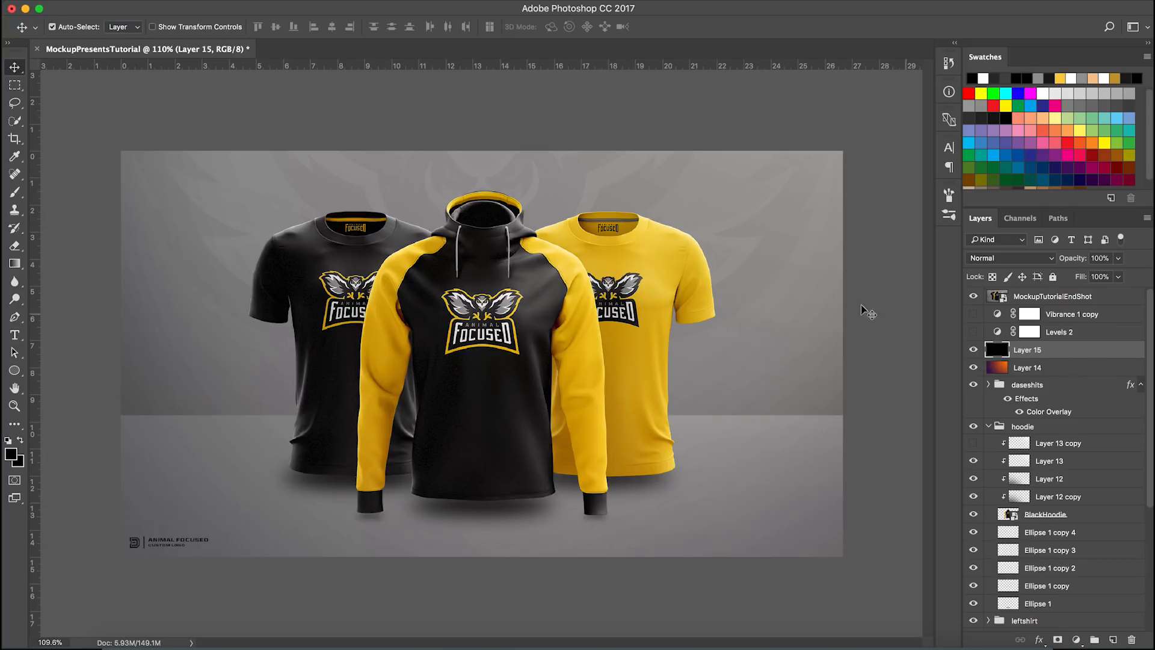
Step: Open the Add Noise filter for the black Layer 15 and set the amount to 5% with Monochromatic off
{"action": "left_click", "coordinate": [345, 2]}
{"action": "mouse_move", "coordinate": [385, 192]}
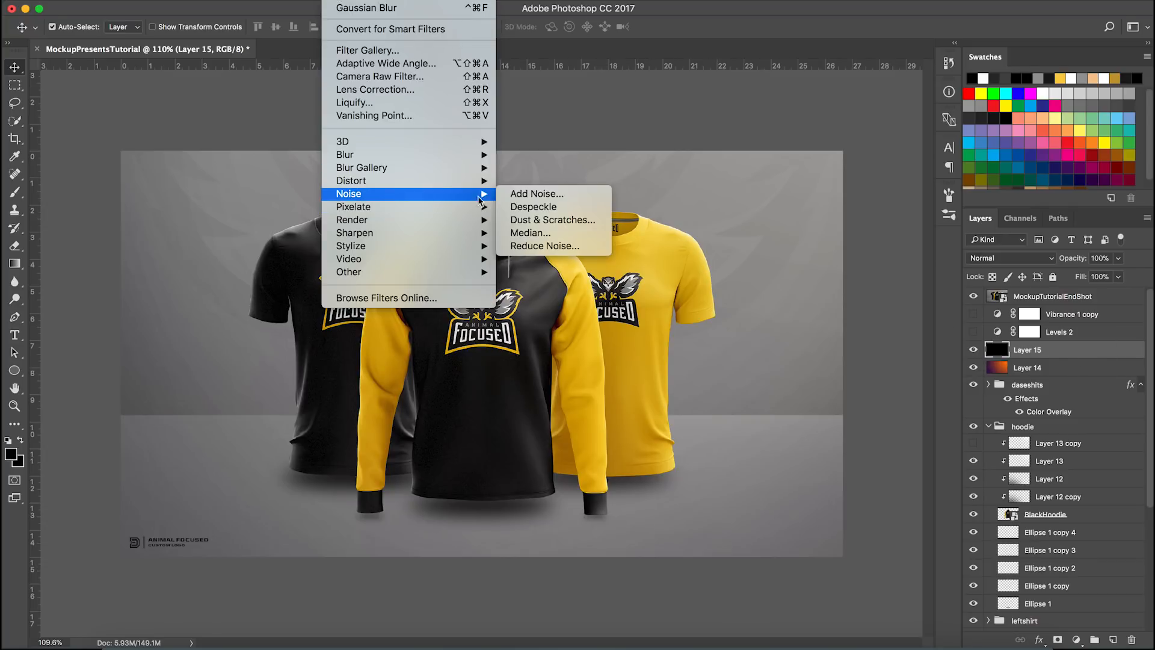
{"action": "left_click", "coordinate": [530, 191]}
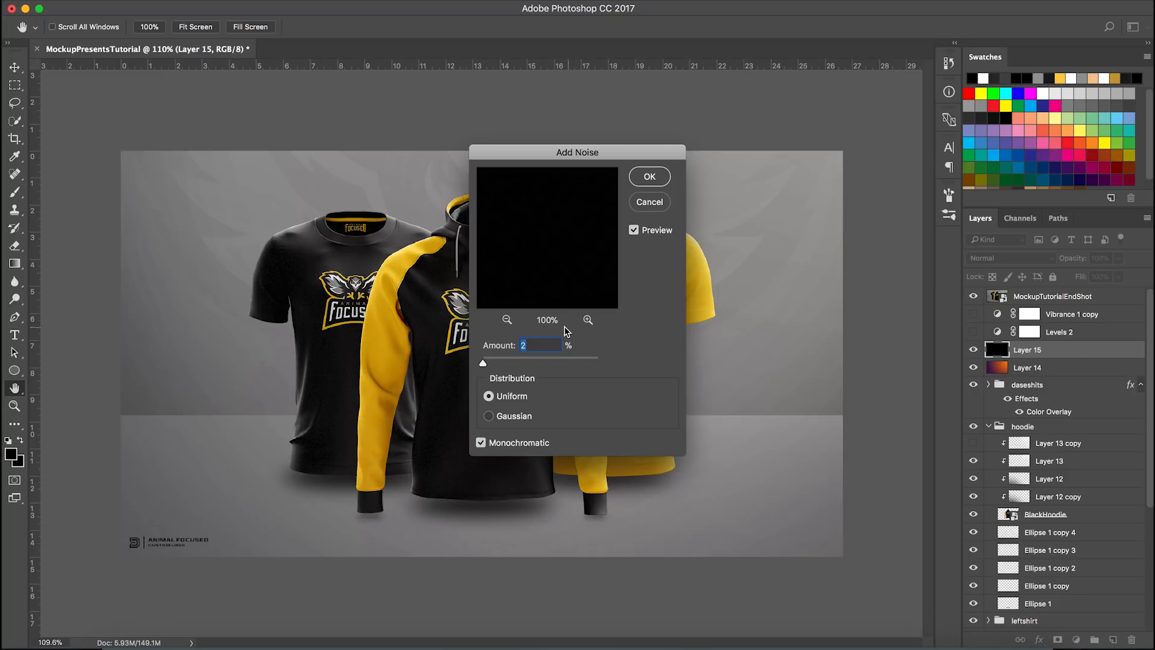
{"action": "type", "text": "5"}
{"action": "left_click", "coordinate": [512, 348]}
{"action": "left_click", "coordinate": [481, 443]}
Step: Preview the noise at 101.25%, enable Monochromatic, and apply the filter with a 5% amount and Uniform distribution
{"action": "scroll", "coordinate": [334, 344], "scroll_direction": "up", "scroll_amount": 5}
{"action": "scroll", "coordinate": [334, 344], "scroll_direction": "up", "scroll_amount": 4}
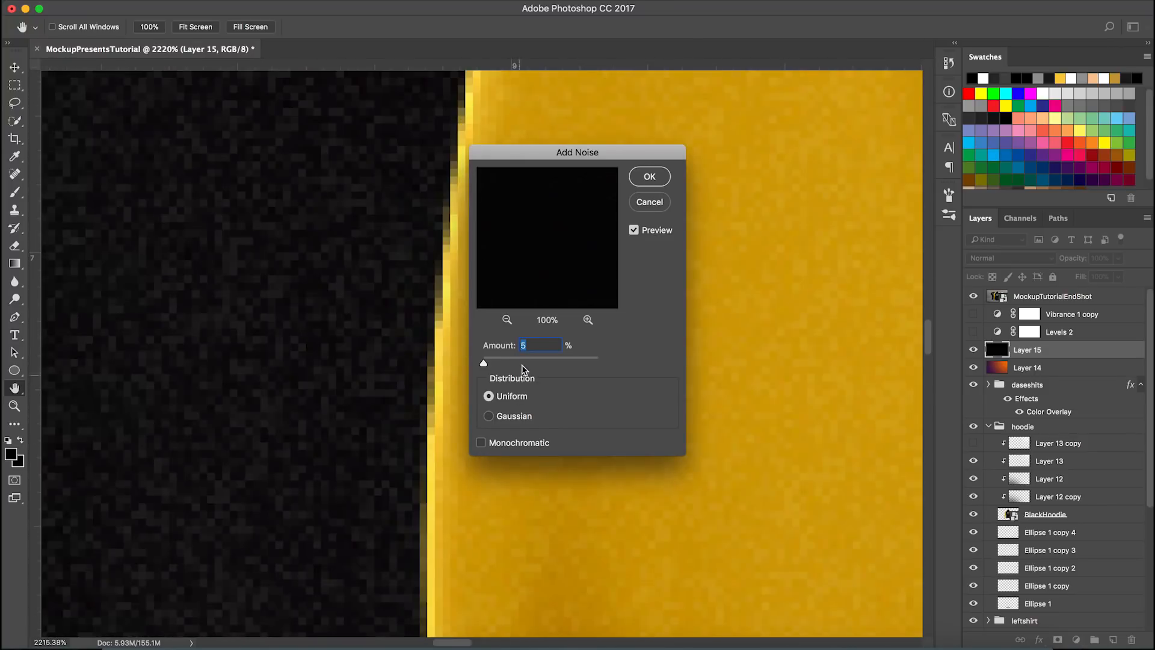
{"action": "left_click", "coordinate": [511, 358]}
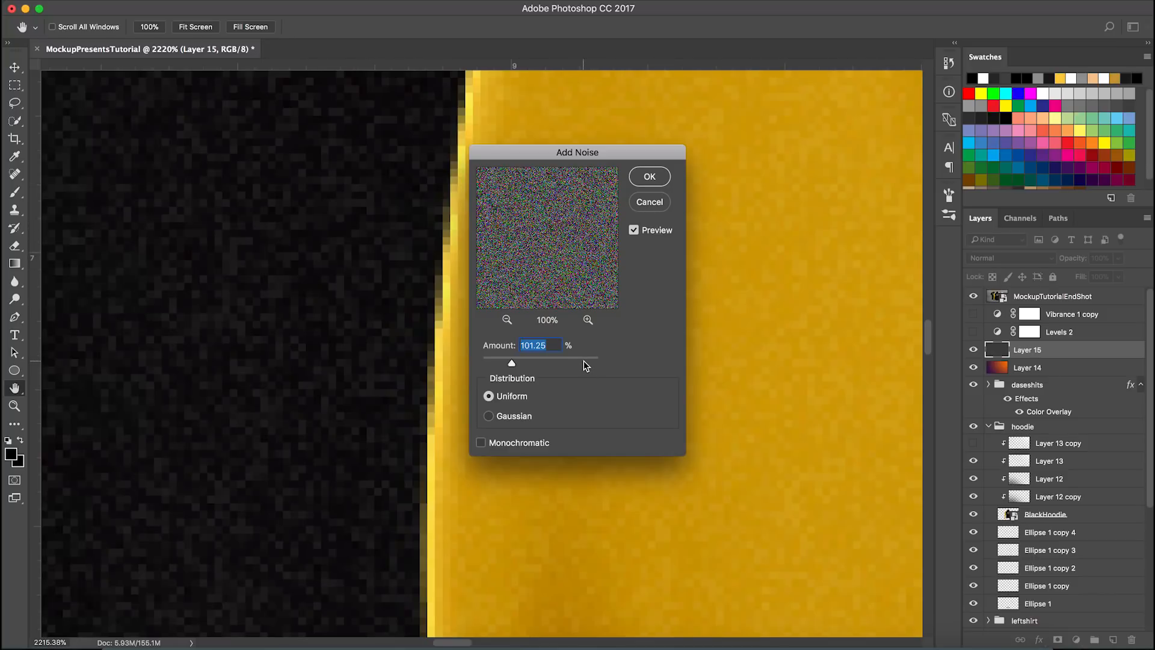
{"action": "left_click", "coordinate": [482, 442]}
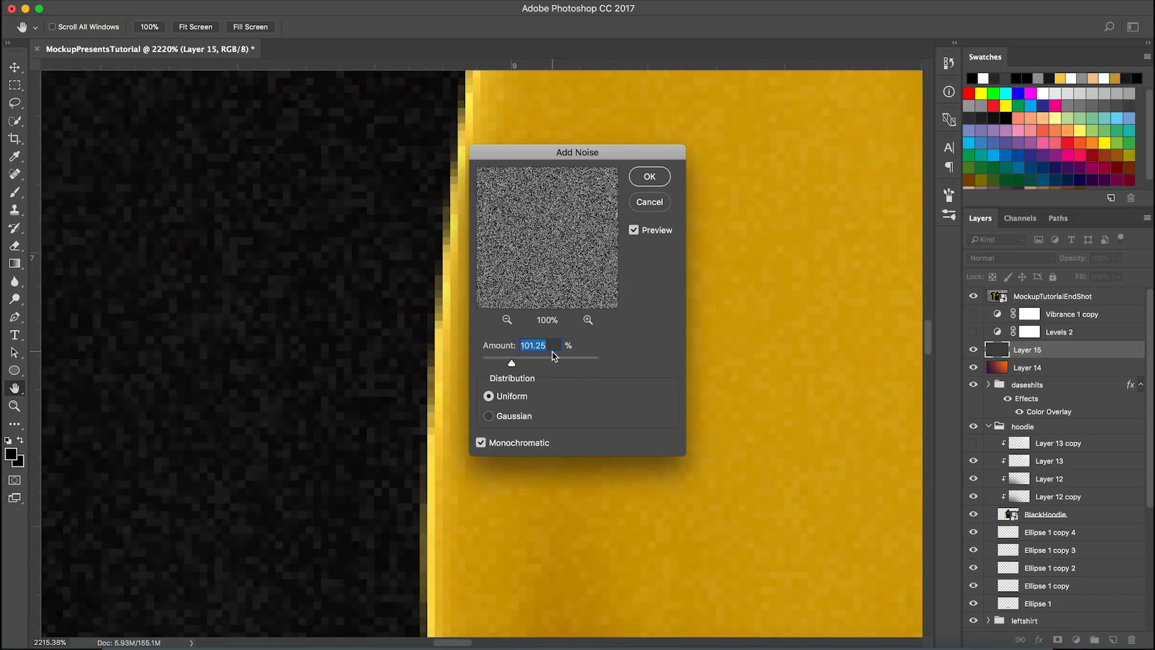
{"action": "type", "text": "5"}
{"action": "left_click", "coordinate": [650, 177]}
Step: Hide the MockupTutorialEndShot layer and set Layer 15 to the Screen blend mode at 75% opacity
{"action": "scroll", "coordinate": [591, 323], "scroll_direction": "down", "scroll_amount": 10}
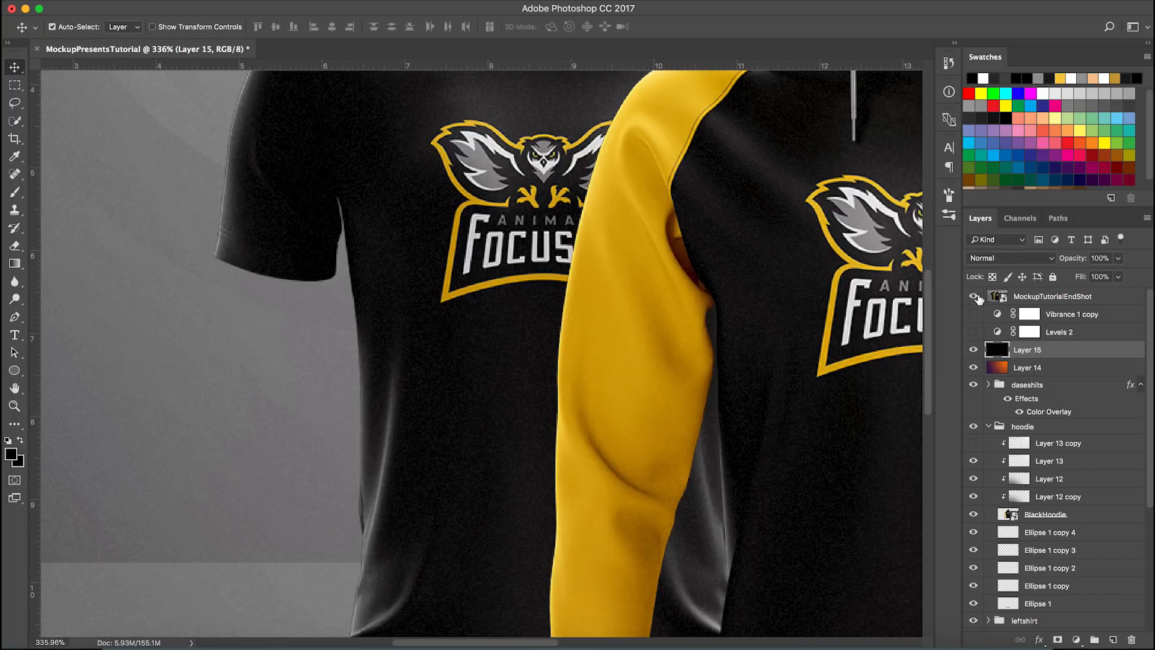
{"action": "left_click", "coordinate": [973, 297]}
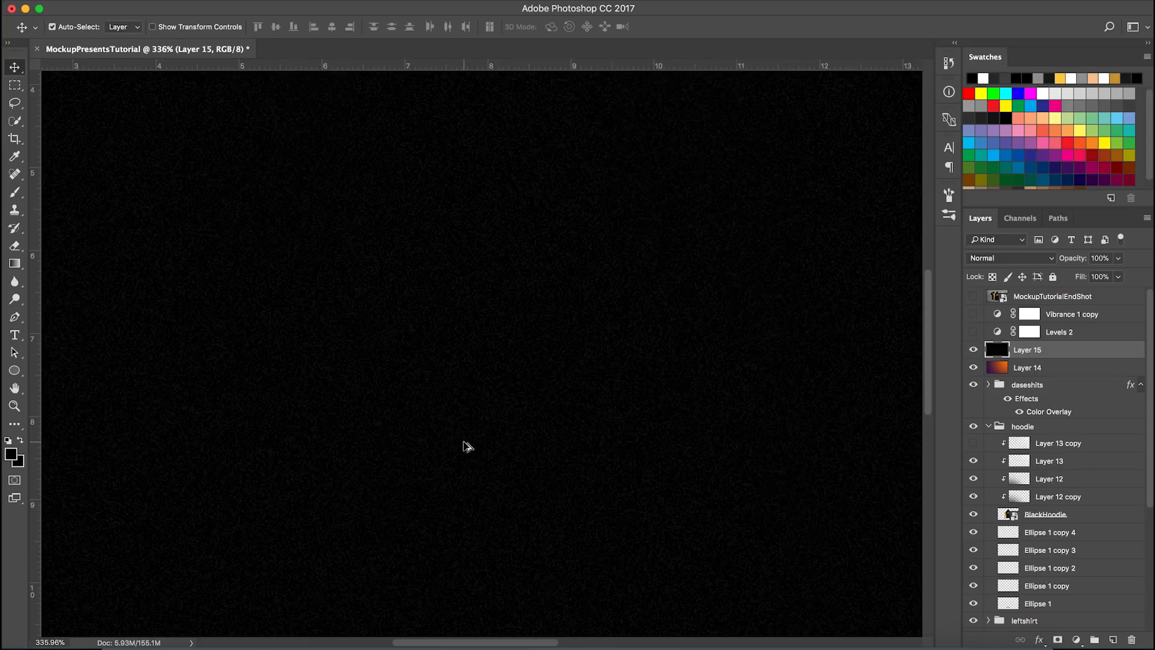
{"action": "scroll", "coordinate": [517, 445], "scroll_direction": "down", "scroll_amount": 4}
{"action": "scroll", "coordinate": [566, 450], "scroll_direction": "up", "scroll_amount": 1}
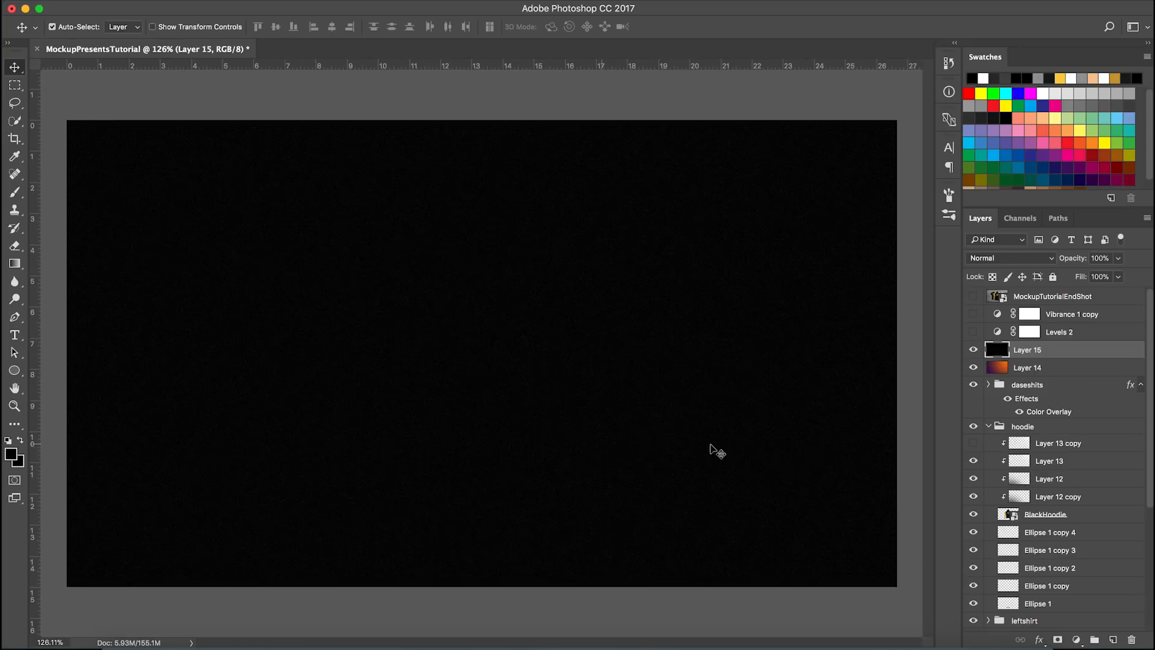
{"action": "left_click", "coordinate": [1020, 259]}
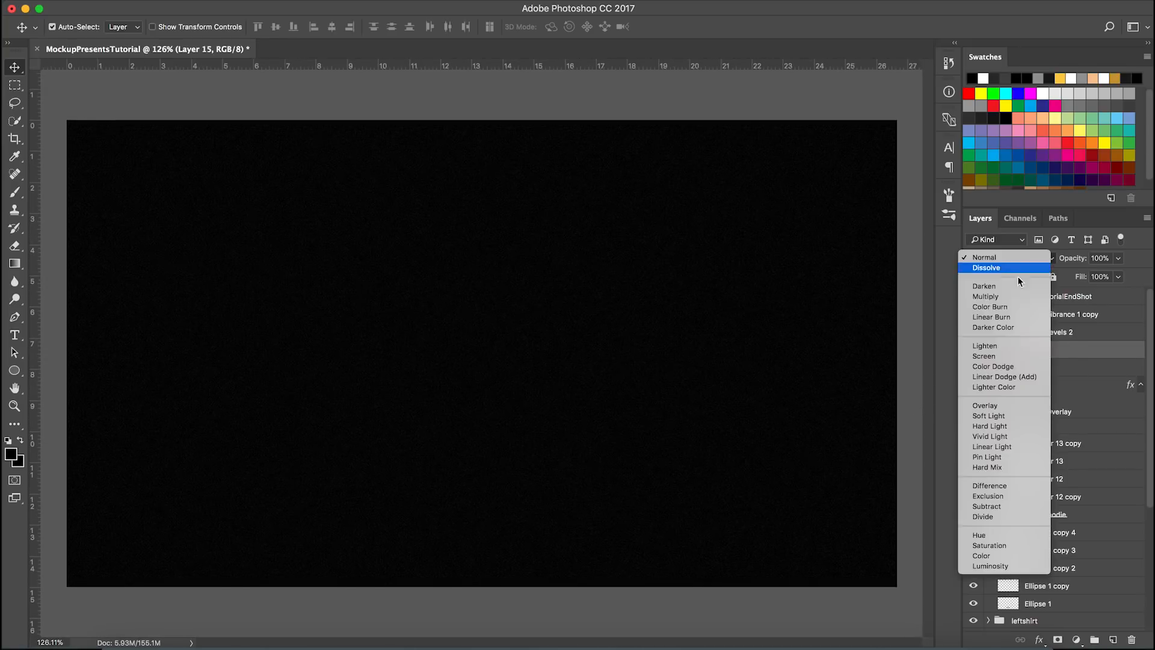
{"action": "left_click", "coordinate": [1010, 355]}
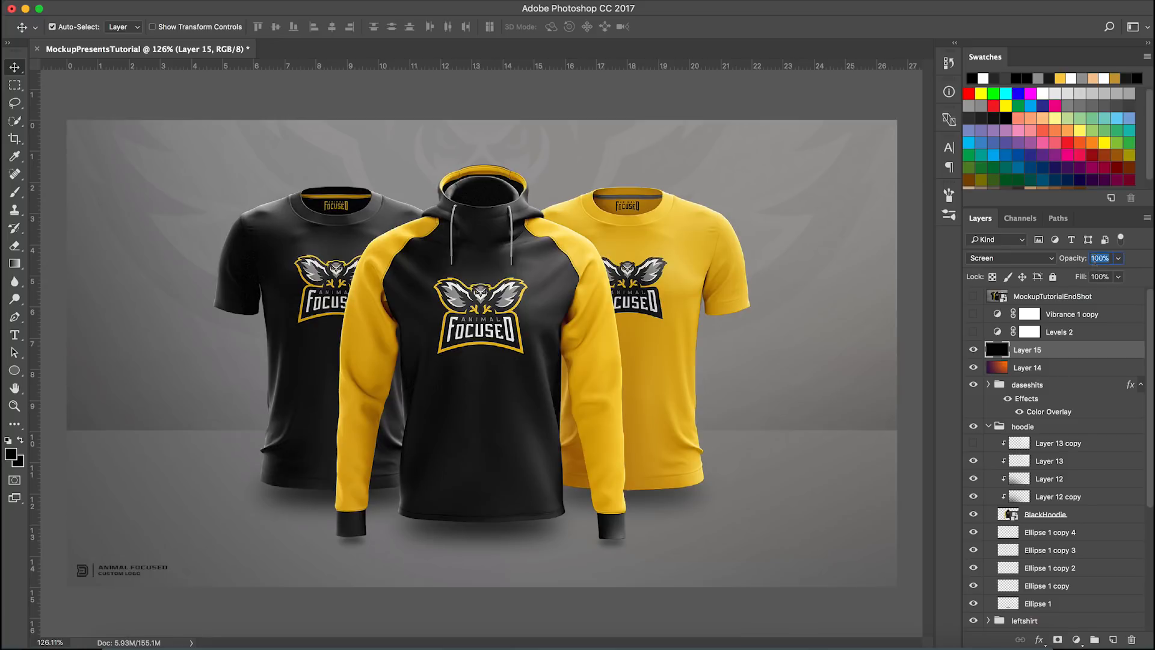
{"action": "type", "text": "75"}
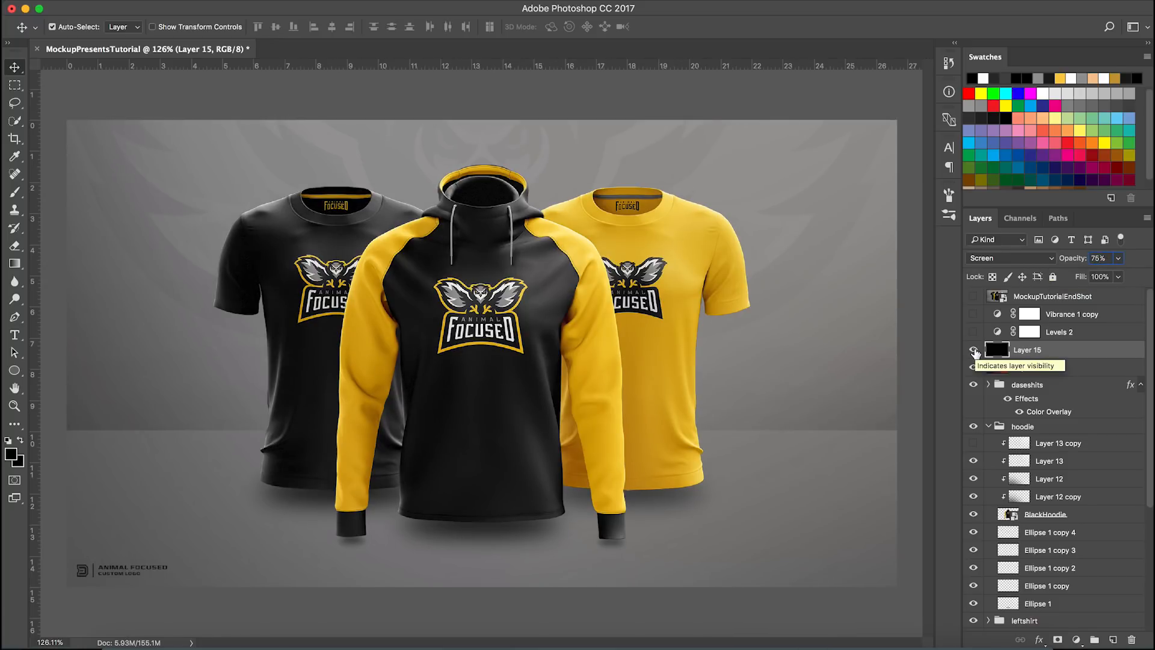
Step: Check the grain up close by toggling Layer 15, try doubling it with a duplicate layer, and undo the duplication
{"action": "scroll", "coordinate": [740, 414], "scroll_direction": "up", "scroll_amount": 10}
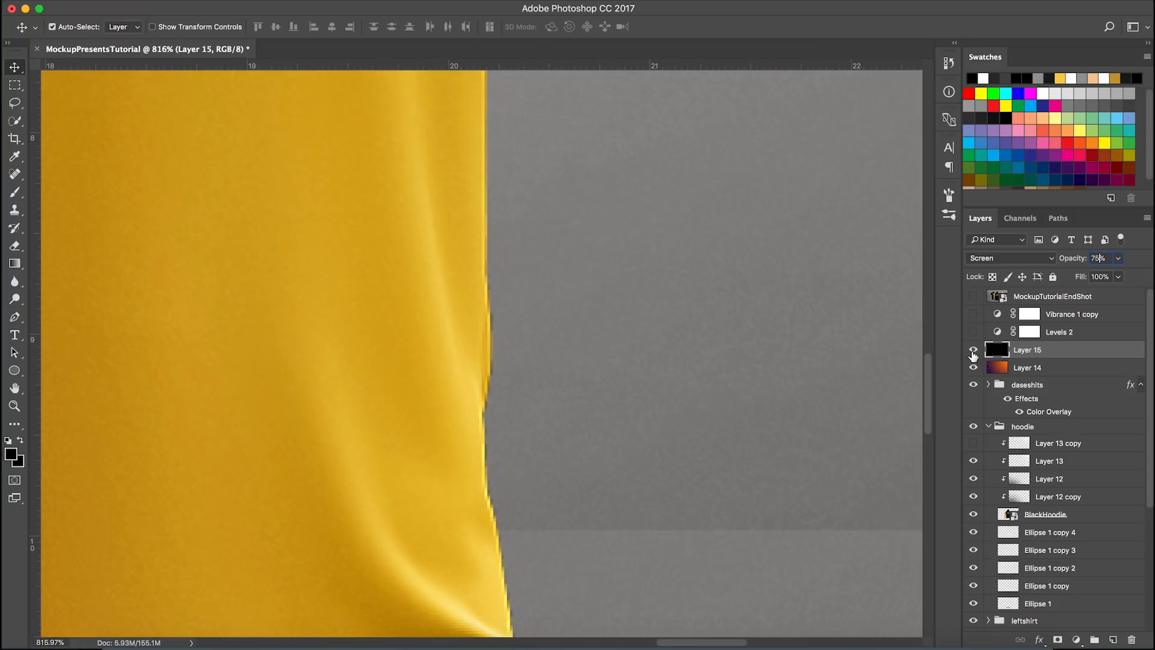
{"action": "left_click", "coordinate": [975, 350]}
{"action": "left_click", "coordinate": [976, 351]}
{"action": "left_click_drag", "start_coordinate": [1052, 348], "coordinate": [1058, 348], "text": "alt"}
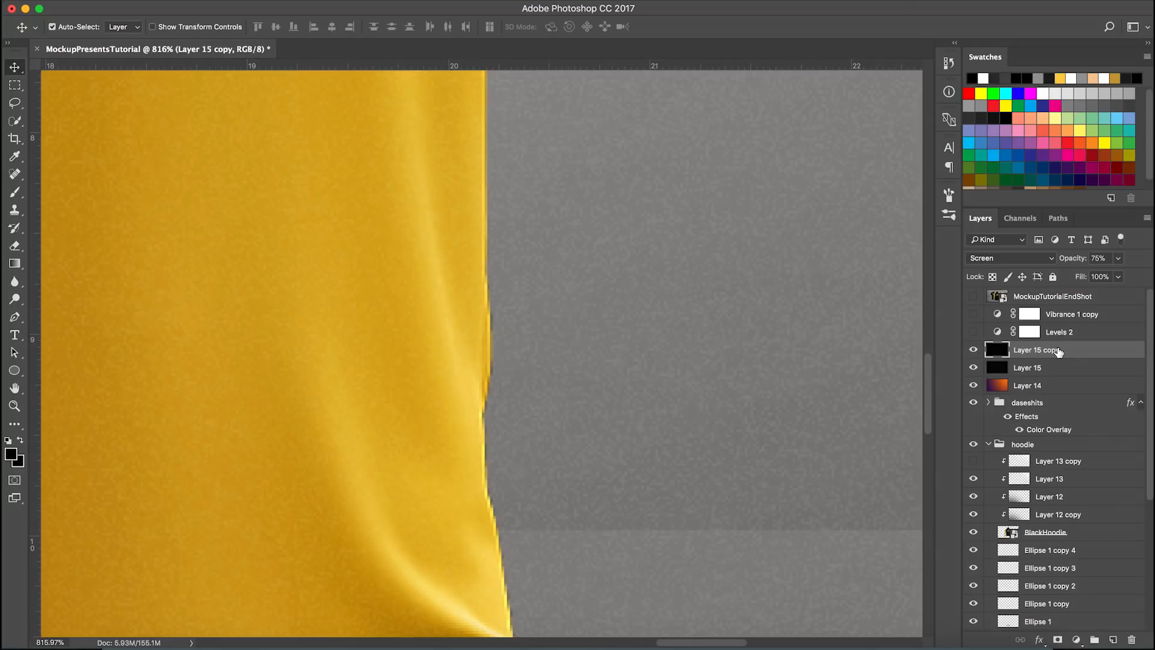
{"action": "key", "text": "super+z"}
Step: Compare the garments with and without the noise by toggling Layer 15's visibility
{"action": "scroll", "coordinate": [776, 387], "scroll_direction": "down", "scroll_amount": 8}
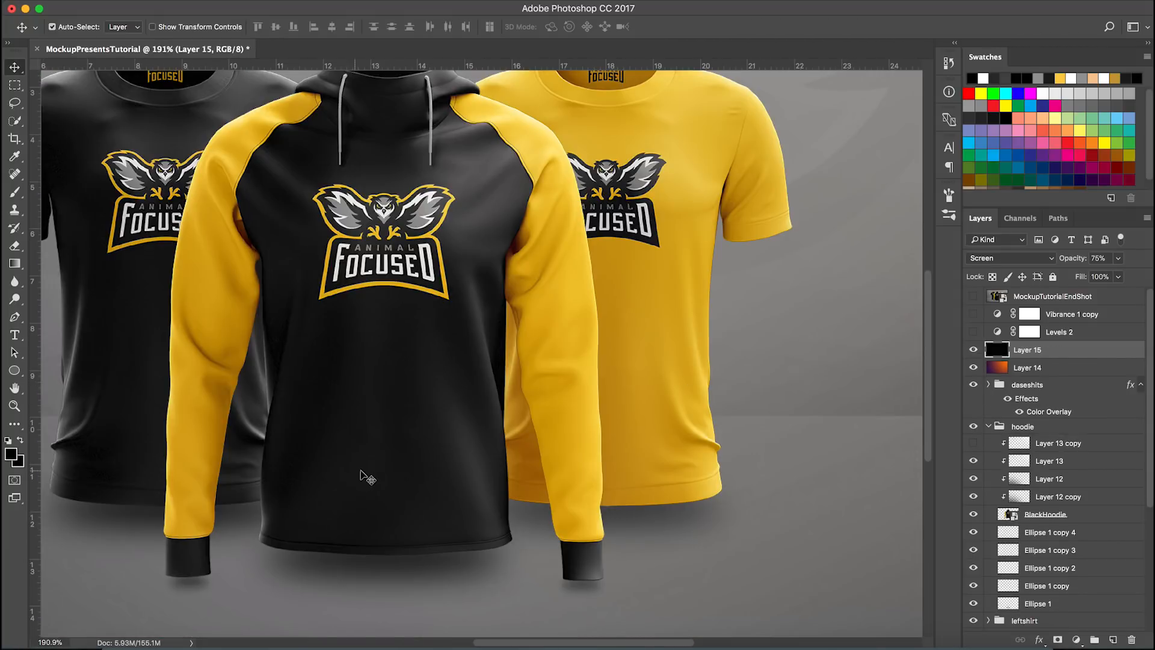
{"action": "left_click", "coordinate": [975, 350]}
{"action": "left_click", "coordinate": [975, 350]}
{"action": "left_click", "coordinate": [975, 350]}
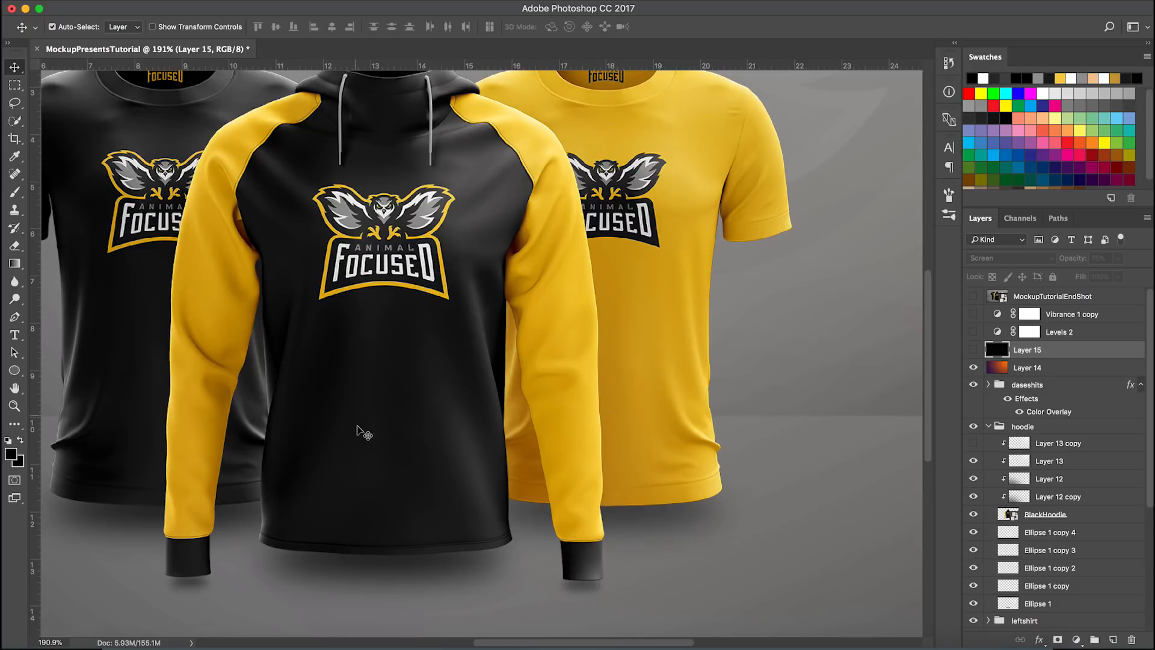
{"action": "left_click", "coordinate": [975, 350]}
{"action": "scroll", "coordinate": [557, 349], "scroll_direction": "down", "scroll_amount": 3}
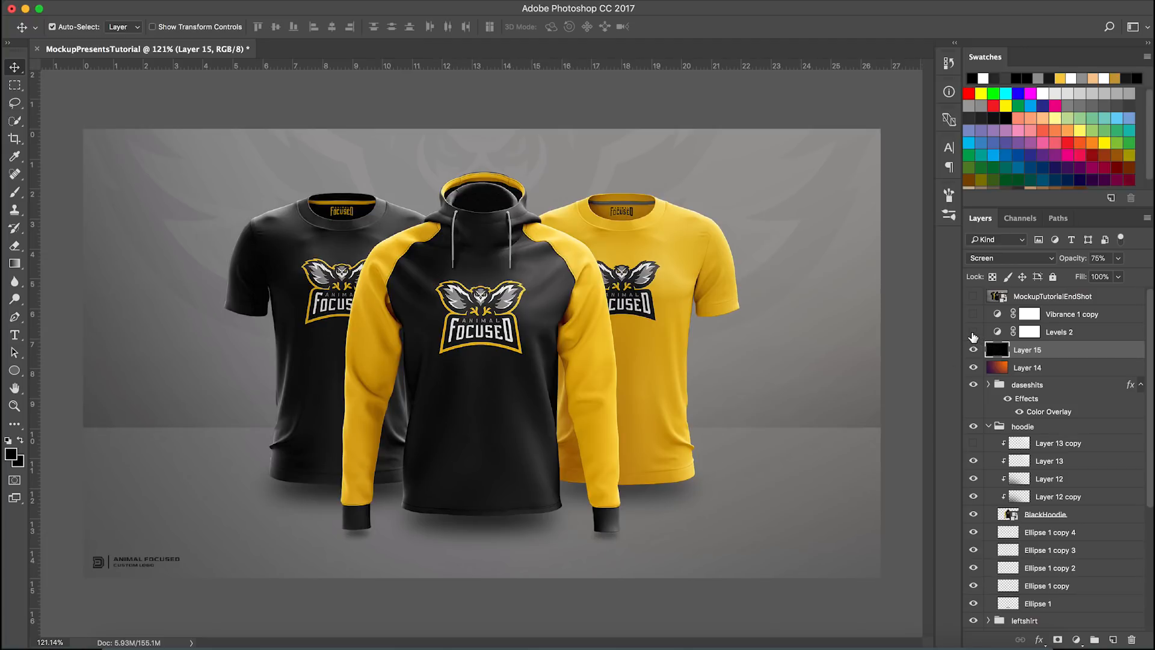
Step: Show the Levels 2 adjustment layer, open its settings to review them and close them
{"action": "left_click", "coordinate": [1065, 336]}
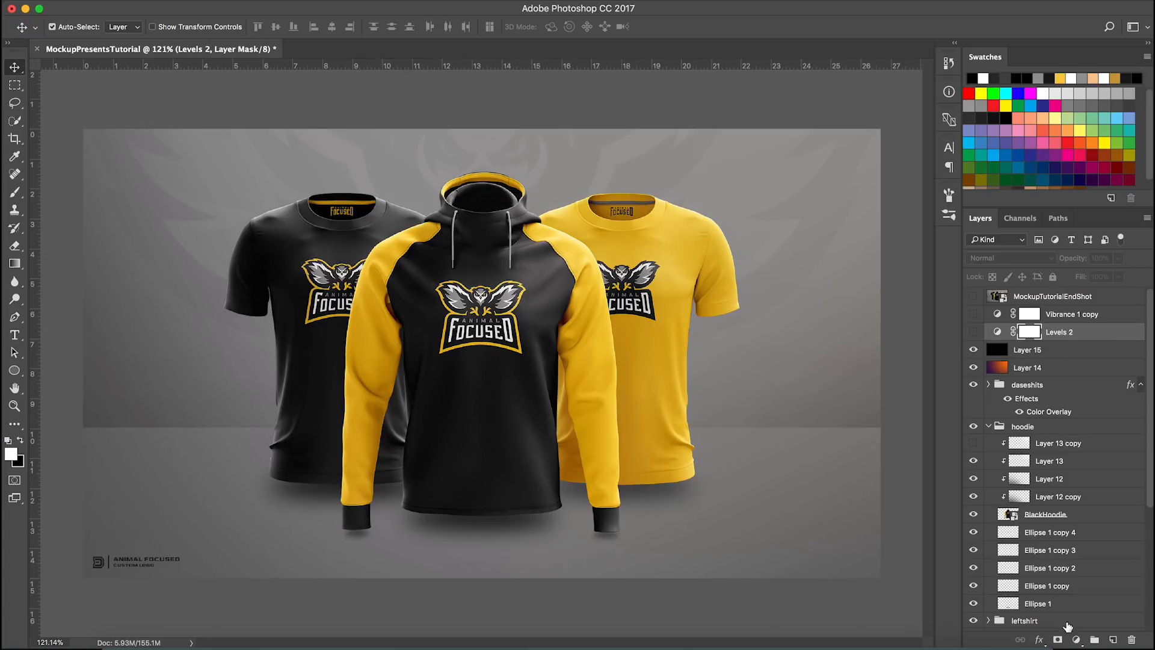
{"action": "left_click", "coordinate": [1076, 640]}
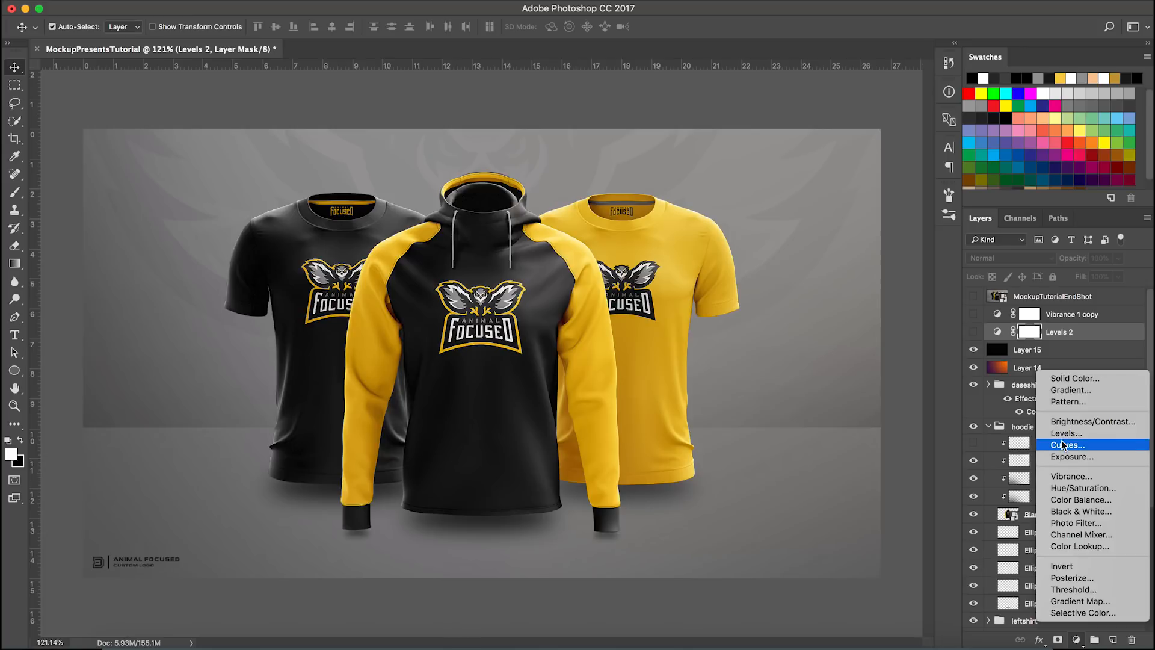
{"action": "left_click", "coordinate": [1061, 337]}
{"action": "left_click", "coordinate": [974, 331]}
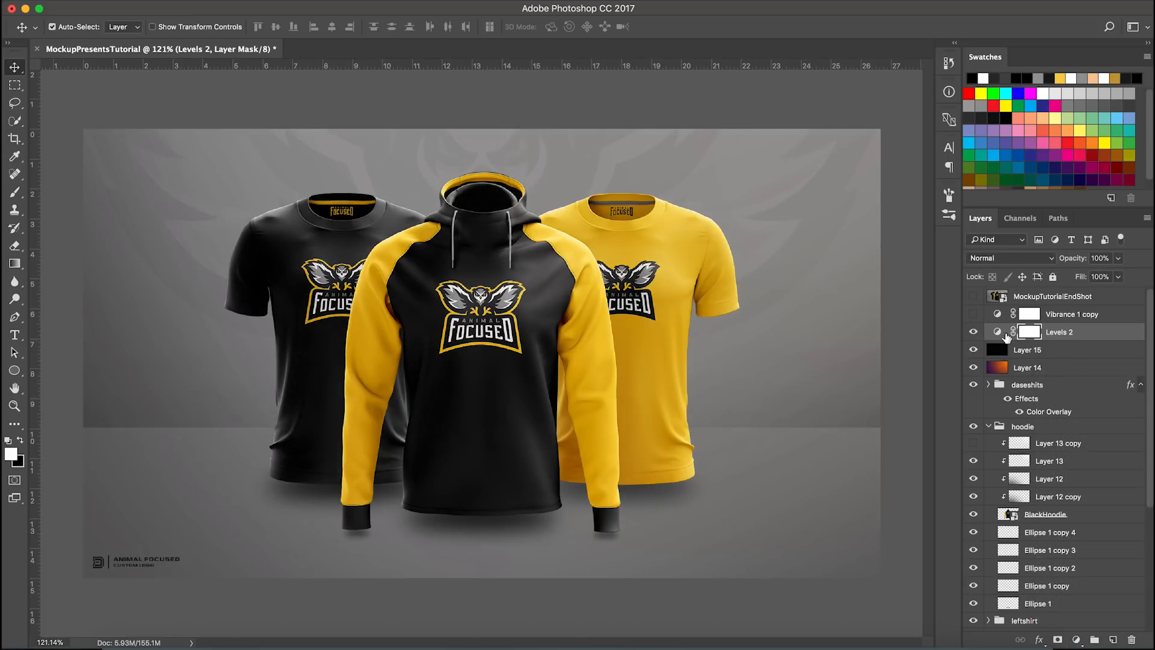
{"action": "double_click", "coordinate": [998, 332]}
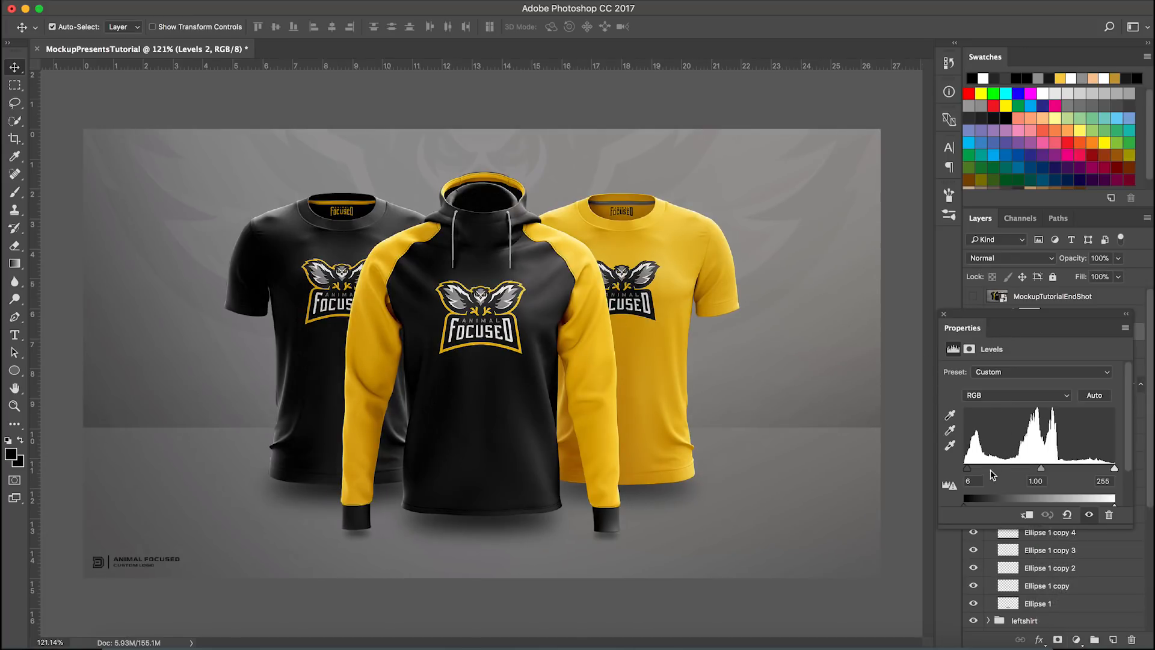
{"action": "scroll", "coordinate": [978, 486], "scroll_direction": "down", "scroll_amount": 2}
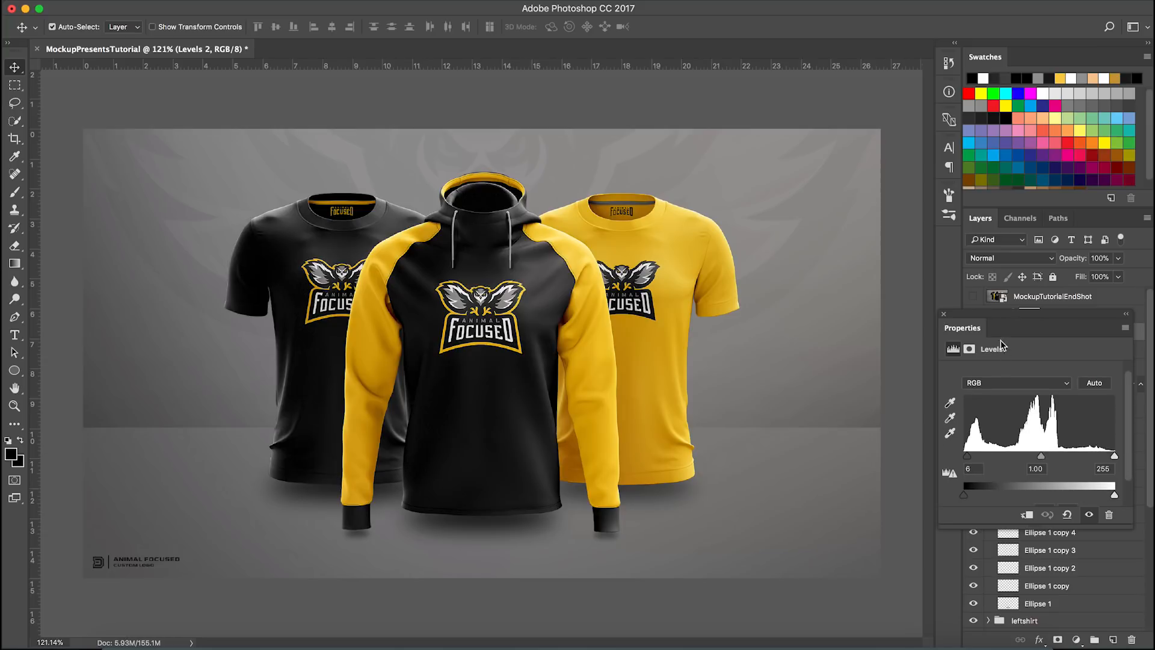
{"action": "left_click", "coordinate": [946, 312]}
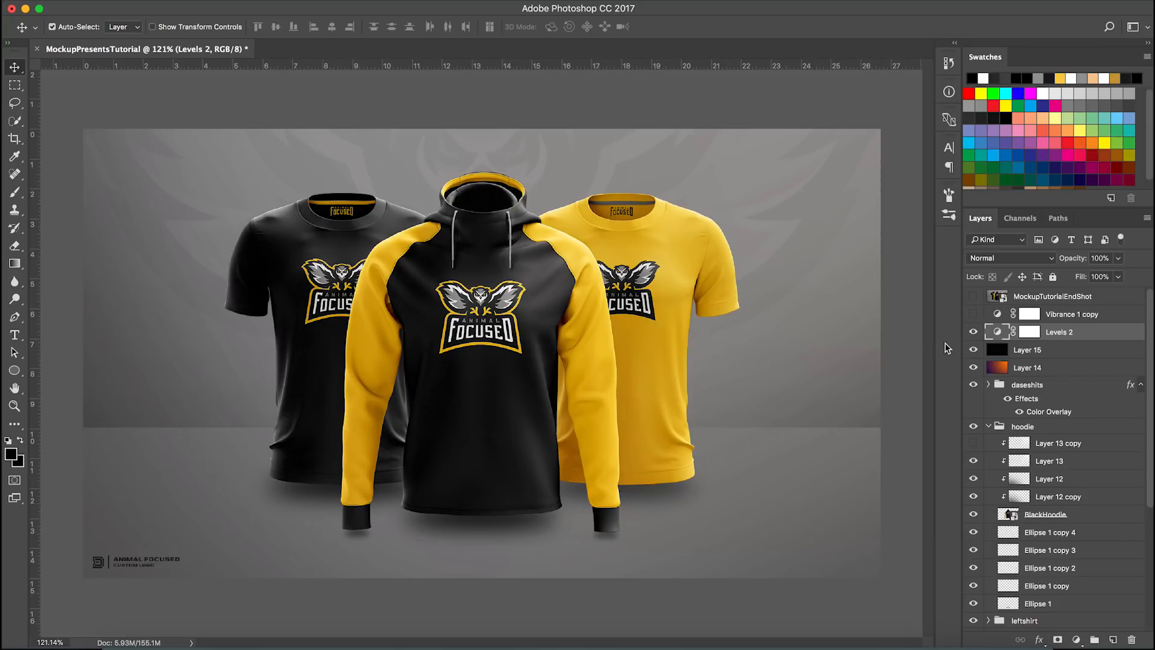
Step: Clip the Levels 2 adjustment to Layer 15 and toggle Levels 2's visibility to compare its effect on the noise
{"action": "left_click", "coordinate": [974, 332]}
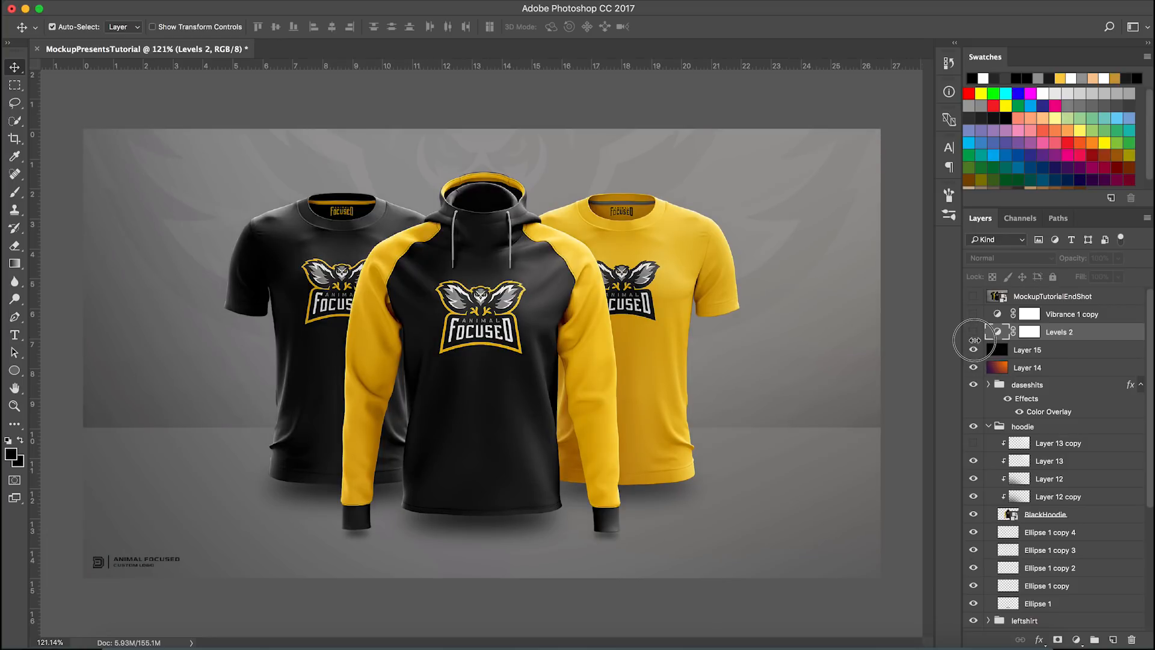
{"action": "left_click", "coordinate": [1062, 340], "text": "alt"}
{"action": "left_click", "coordinate": [974, 333]}
{"action": "left_click", "coordinate": [974, 333]}
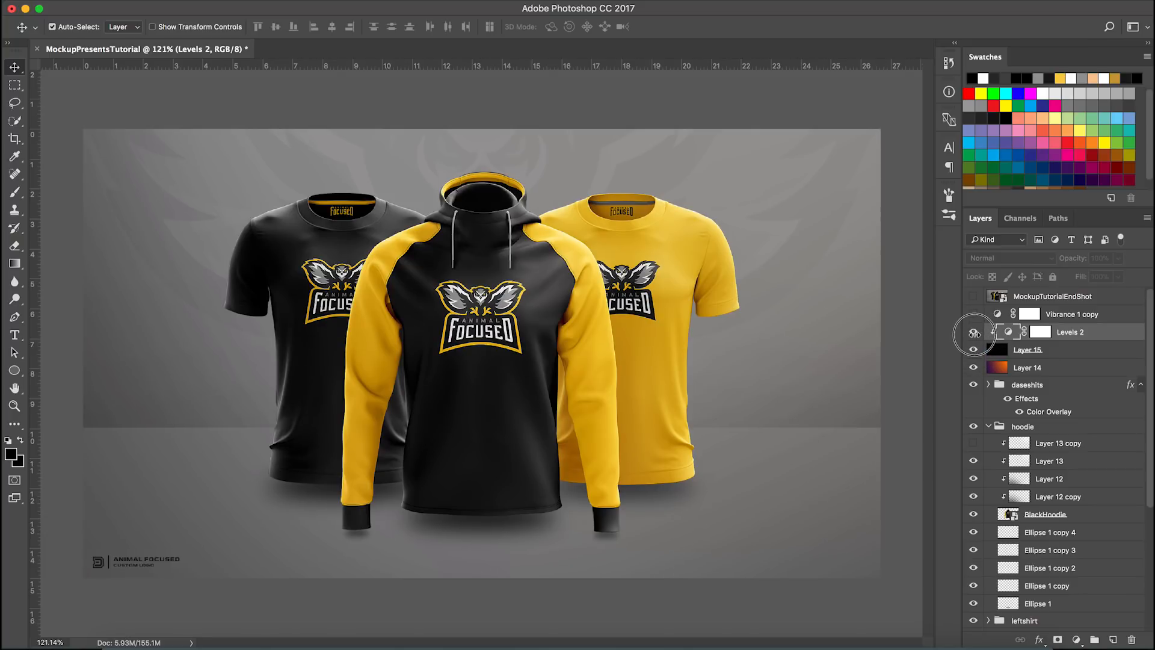
{"action": "left_click", "coordinate": [974, 334]}
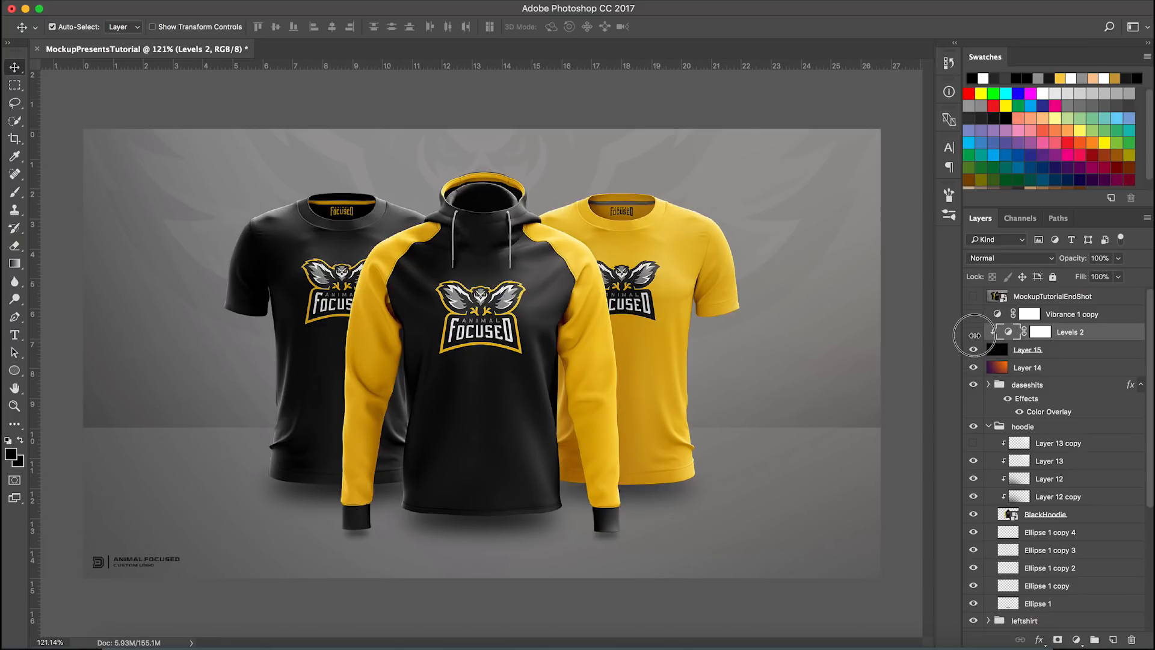
{"action": "left_click", "coordinate": [973, 335]}
{"action": "scroll", "coordinate": [725, 386], "scroll_direction": "up", "scroll_amount": 10}
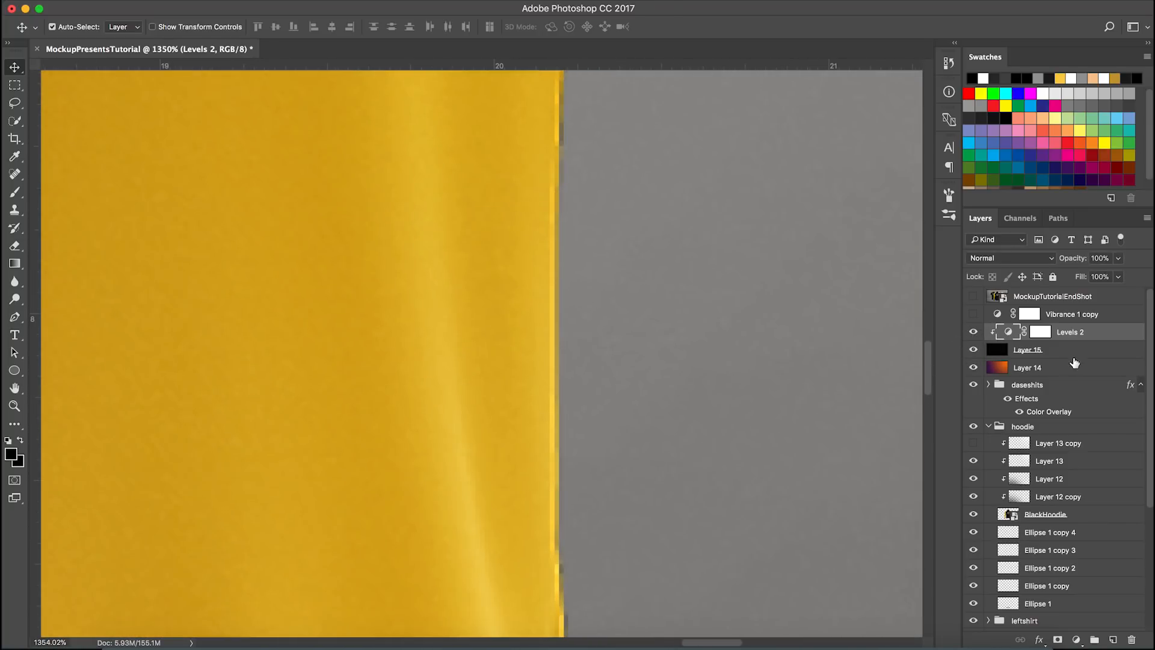
Step: Select the Layer 15 noise layer, inspect the hoodie fabric up close and toggle the layer's visibility to judge the grain
{"action": "left_click", "coordinate": [1072, 358]}
{"action": "left_click_drag", "start_coordinate": [1071, 259], "coordinate": [1106, 260]}
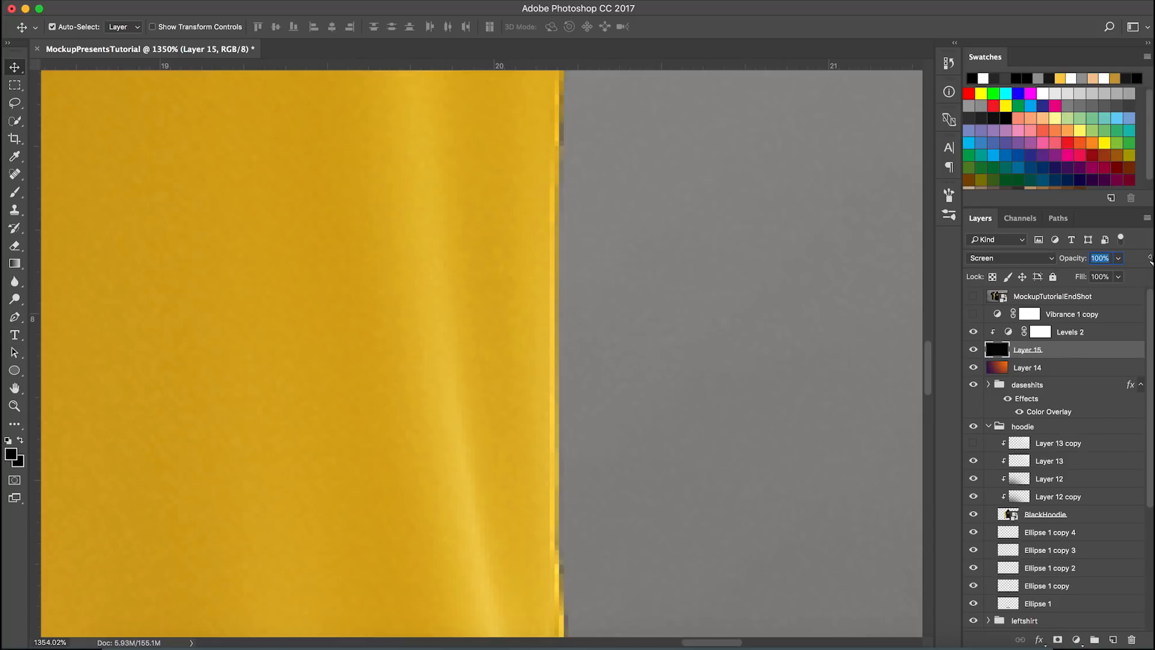
{"action": "scroll", "coordinate": [823, 340], "scroll_direction": "down", "scroll_amount": 4}
{"action": "scroll", "coordinate": [823, 343], "scroll_direction": "down", "scroll_amount": 5}
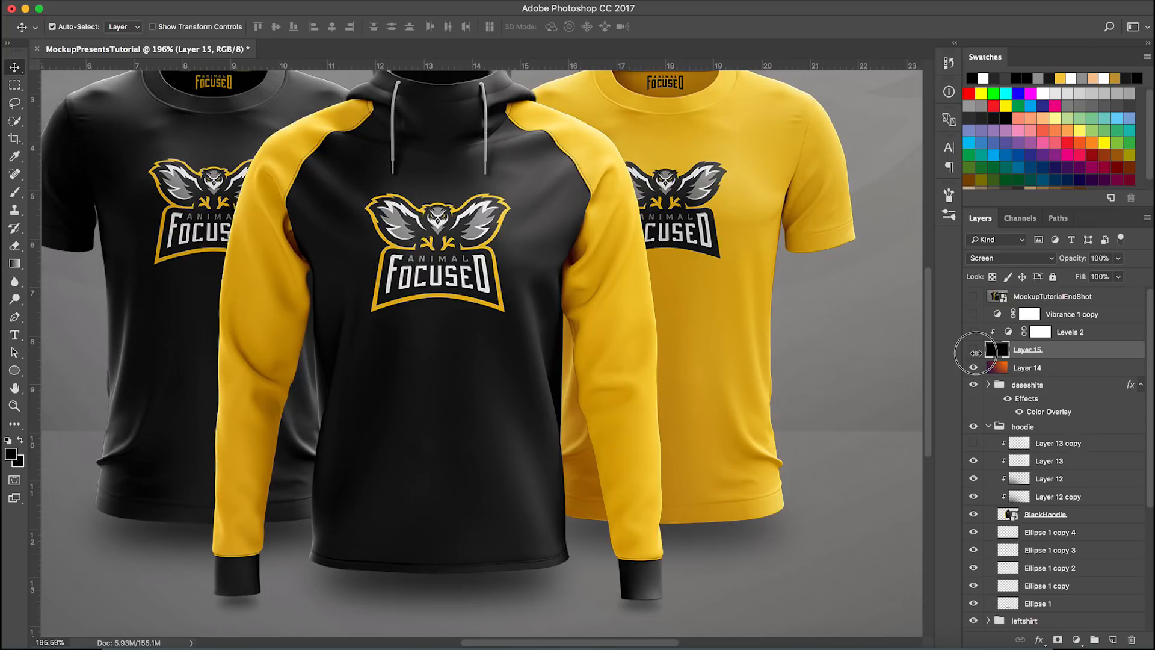
{"action": "scroll", "coordinate": [469, 466], "scroll_direction": "up", "scroll_amount": 4}
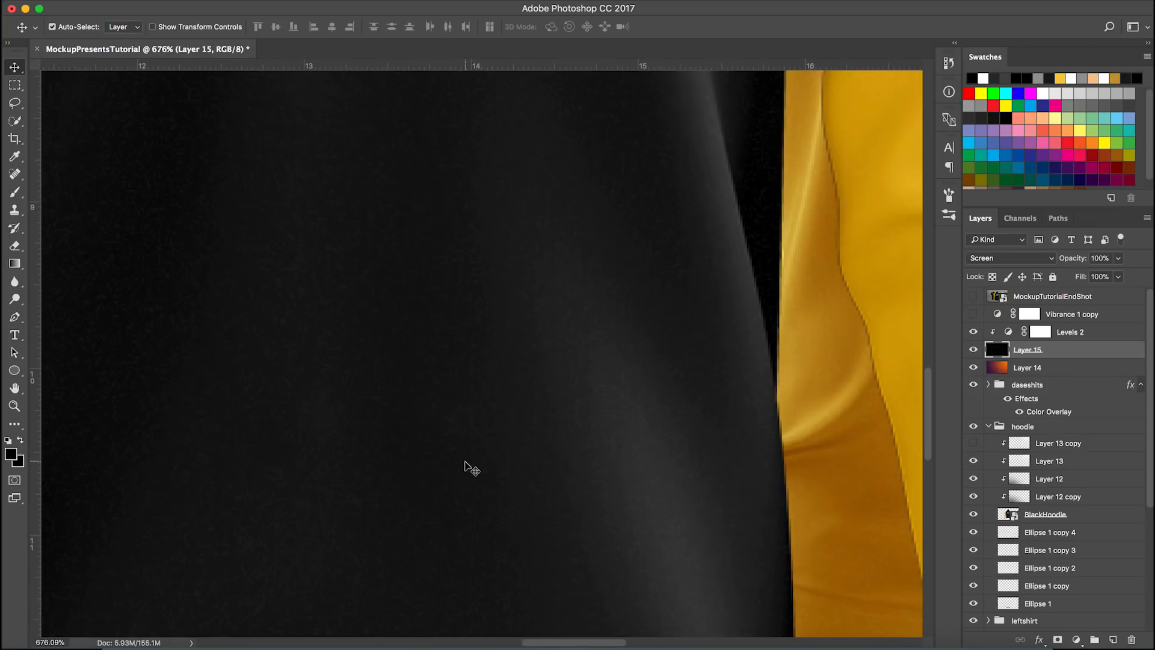
{"action": "left_click", "coordinate": [973, 351]}
{"action": "left_click", "coordinate": [973, 351]}
Step: Show the MockupTutorialEndShot reference to compare its grain with the mockup, and hide it again
{"action": "left_click", "coordinate": [973, 296]}
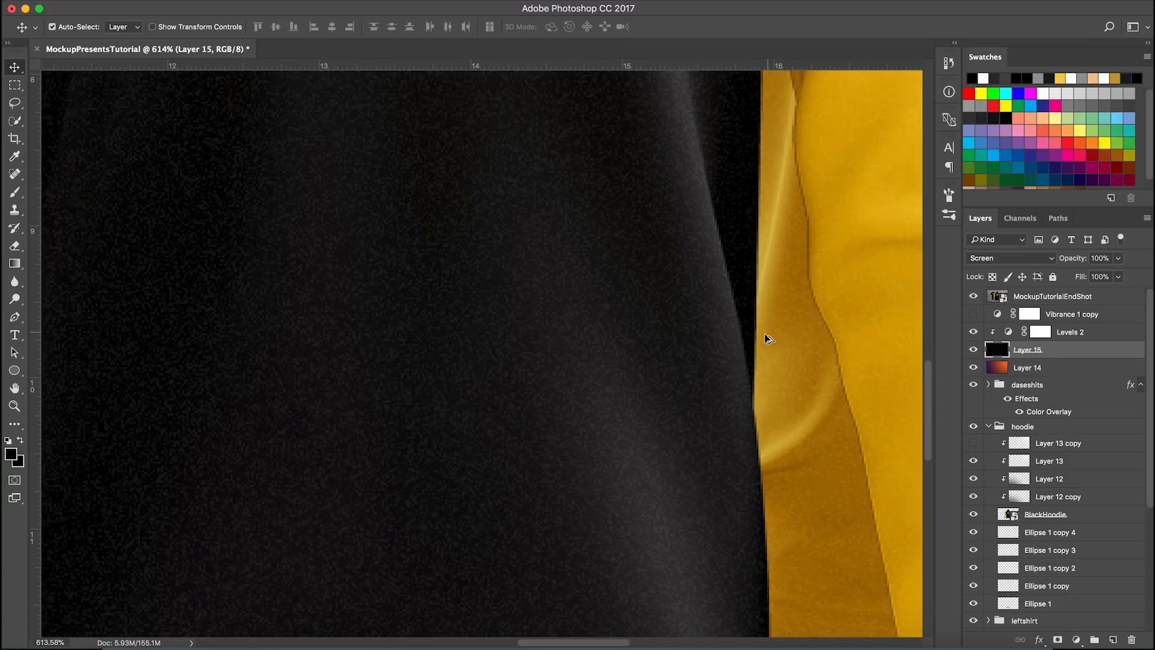
{"action": "scroll", "coordinate": [734, 361], "scroll_direction": "down", "scroll_amount": 5}
{"action": "left_click", "coordinate": [973, 296]}
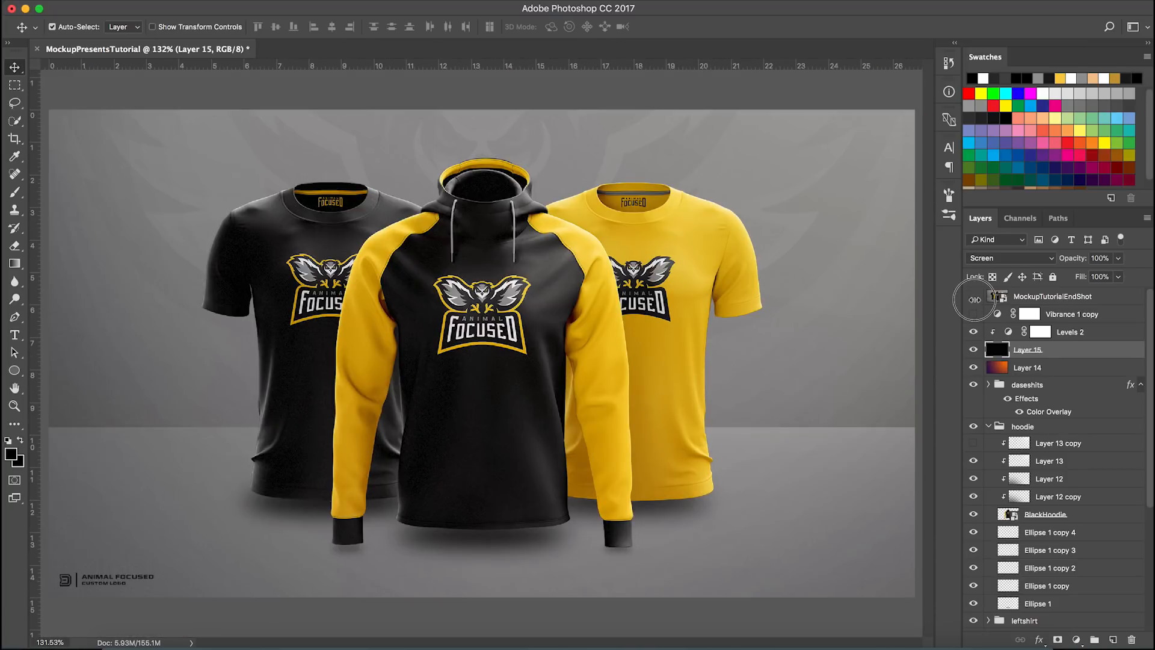
{"action": "scroll", "coordinate": [495, 372], "scroll_direction": "down", "scroll_amount": 2}
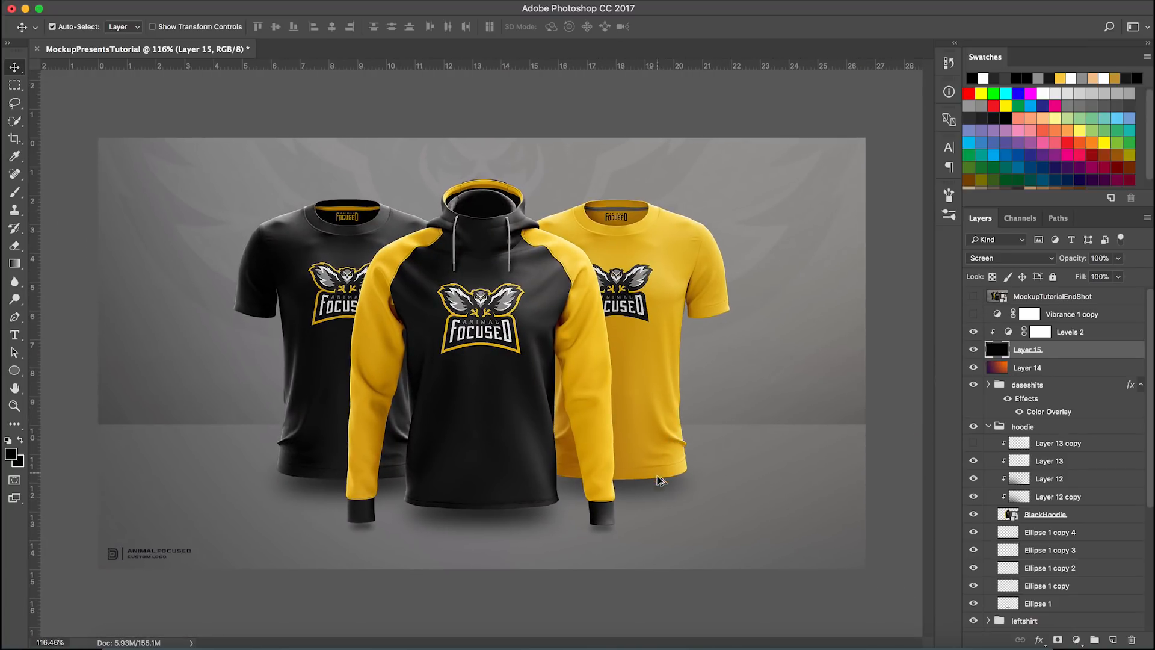
{"action": "scroll", "coordinate": [661, 481], "scroll_direction": "down", "scroll_amount": 1}
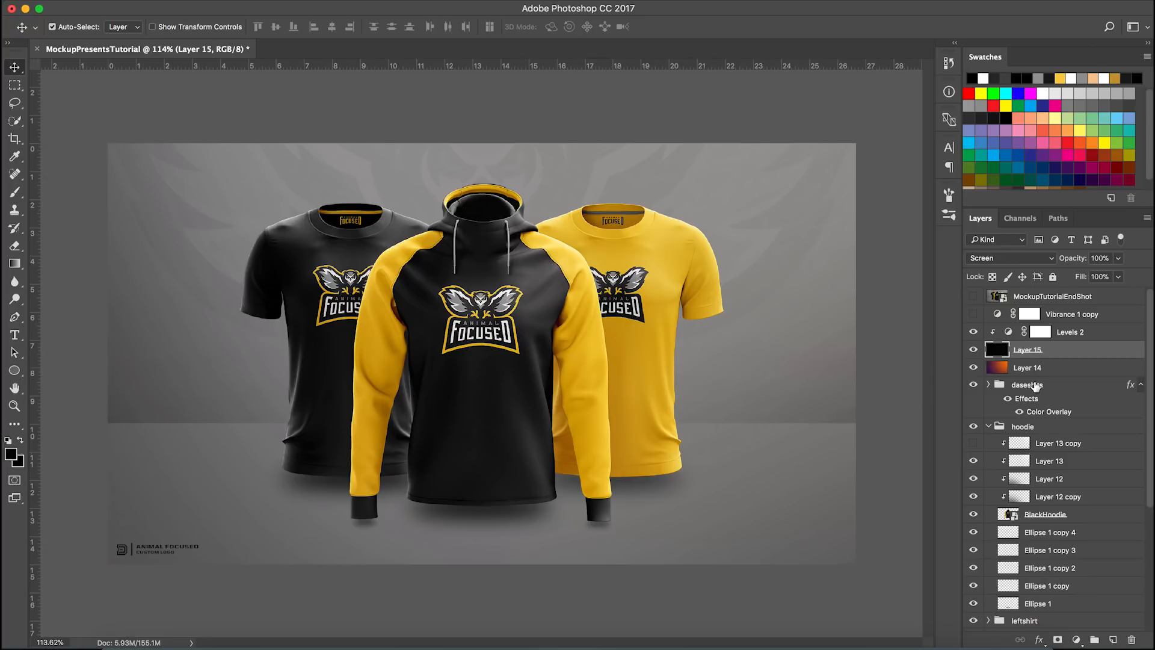
Step: Delete the hidden Layer 3 and add a new empty layer above Layer 5 copy
{"action": "scroll", "coordinate": [1031, 388], "scroll_direction": "down", "scroll_amount": 4}
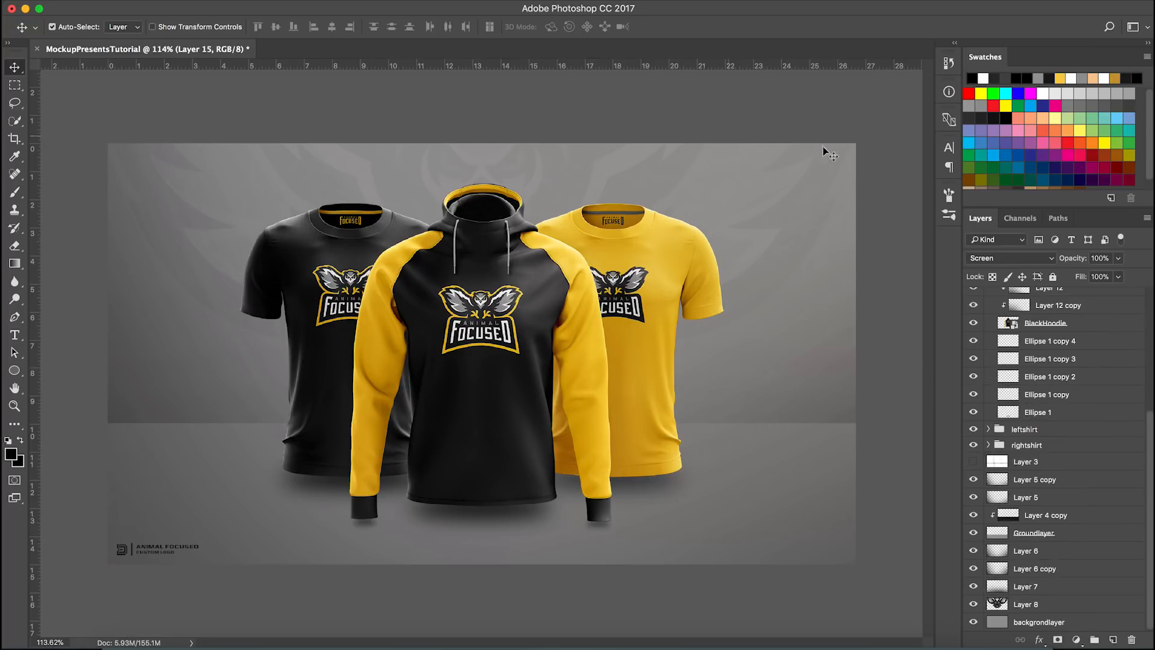
{"action": "scroll", "coordinate": [1053, 447], "scroll_direction": "up", "scroll_amount": 1}
{"action": "scroll", "coordinate": [1050, 452], "scroll_direction": "down", "scroll_amount": 1}
{"action": "left_click", "coordinate": [1044, 463]}
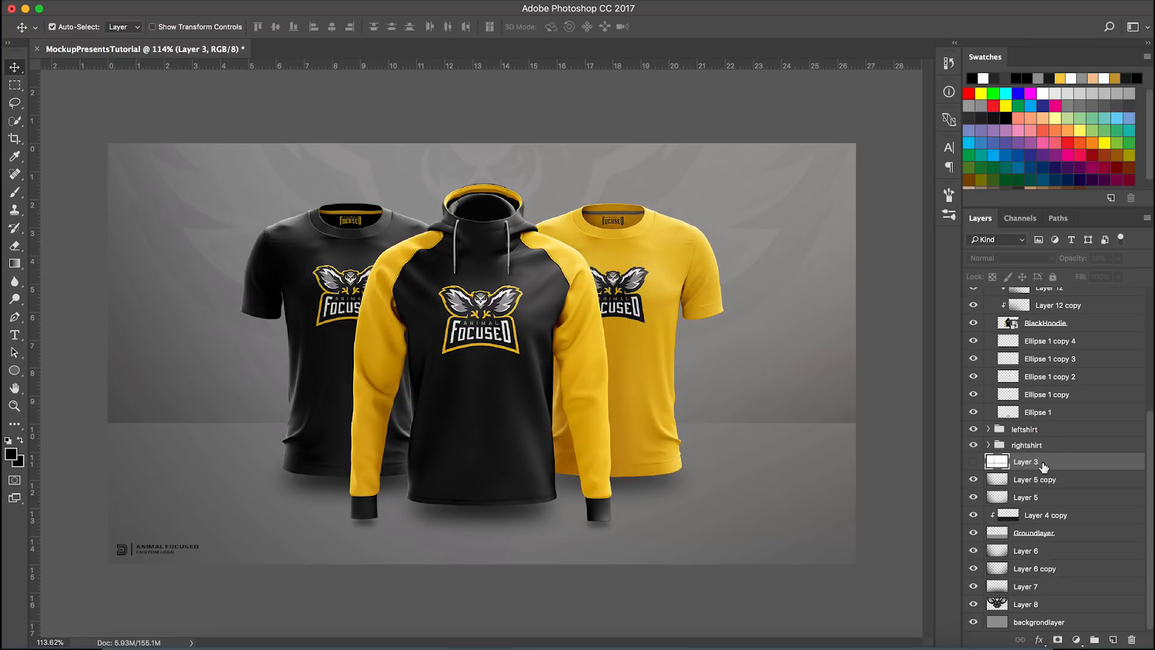
{"action": "key", "text": "Delete"}
{"action": "left_click", "coordinate": [1112, 639]}
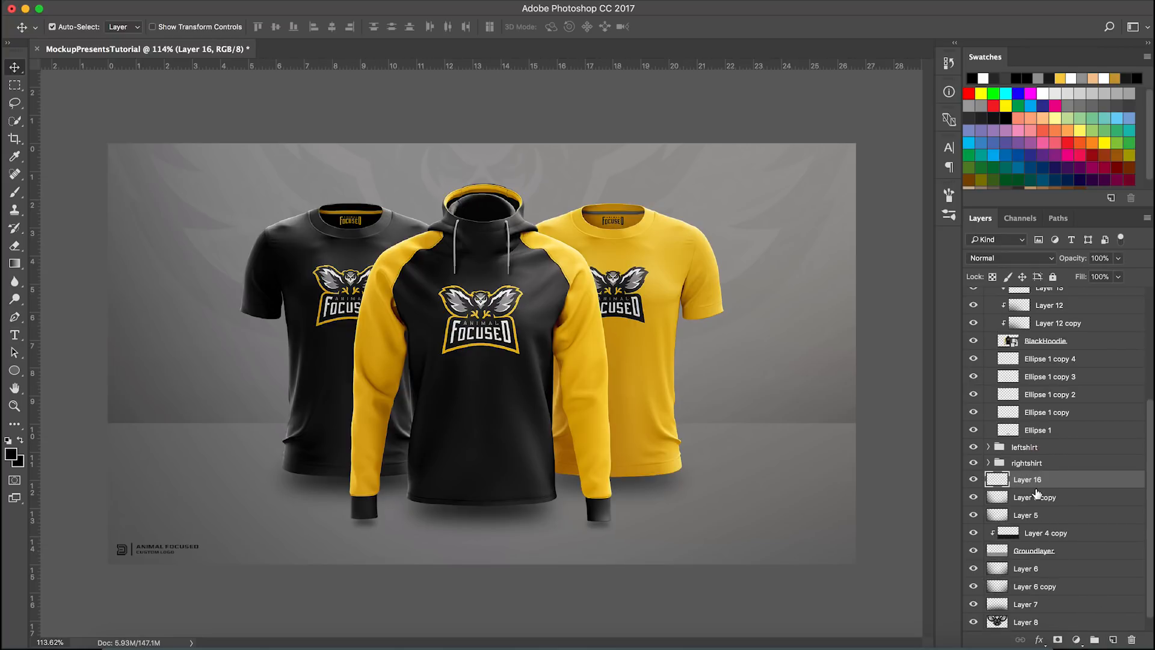
Step: Paint a soft white glow near the canvas's upper edge on Layer 16 with the 2553 px Brush at 75% opacity
{"action": "left_click", "coordinate": [1042, 90]}
{"action": "key", "text": "b"}
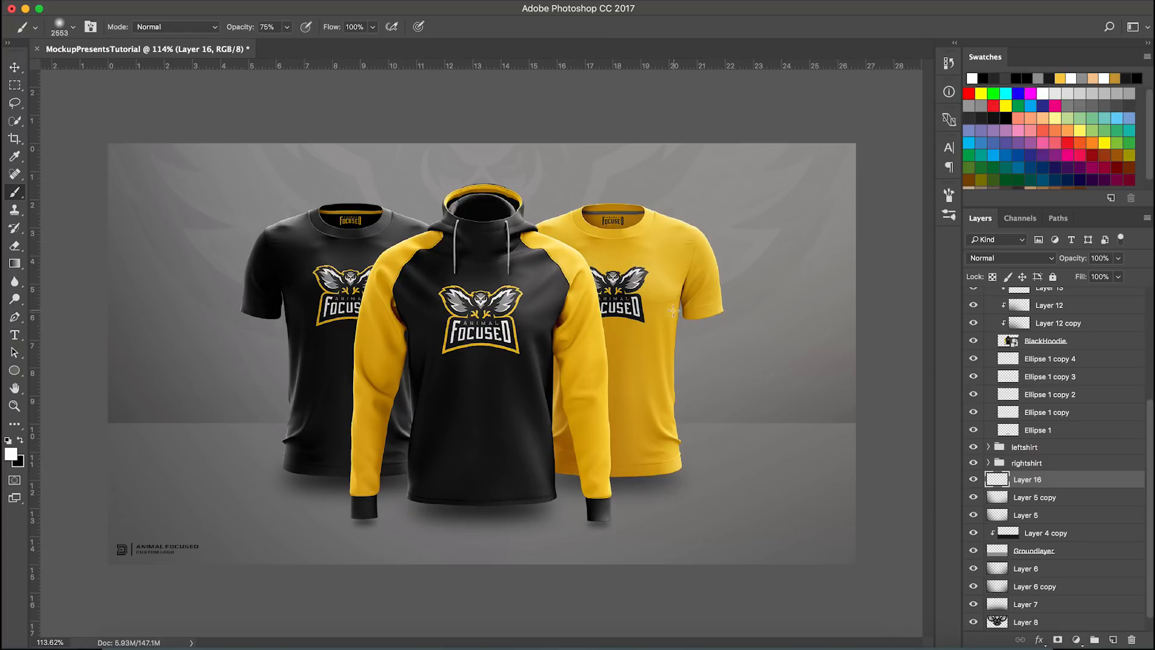
{"action": "scroll", "coordinate": [602, 336], "scroll_direction": "down", "scroll_amount": 5}
{"action": "scroll", "coordinate": [593, 337], "scroll_direction": "down", "scroll_amount": 3}
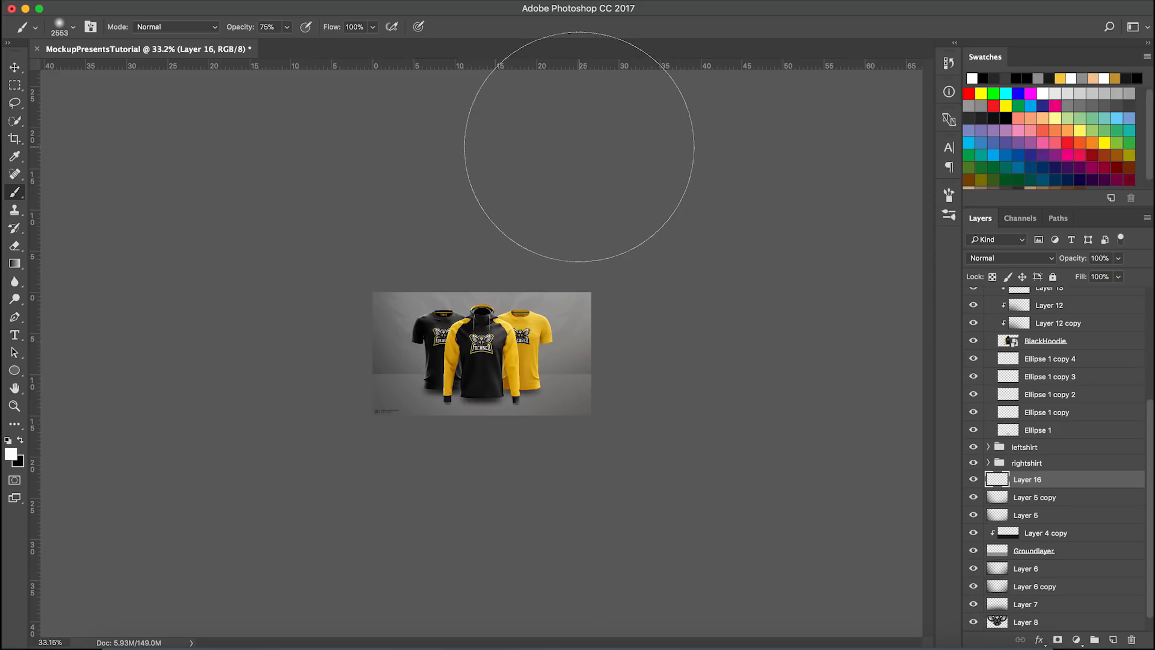
{"action": "scroll", "coordinate": [542, 153], "scroll_direction": "up", "scroll_amount": 6}
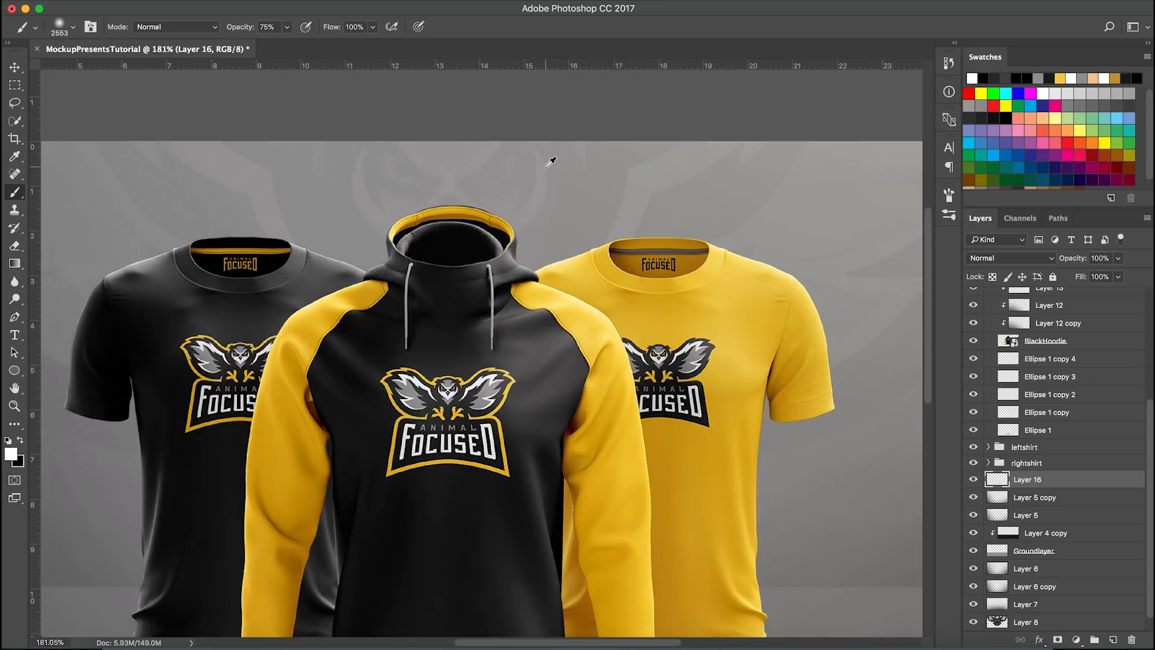
{"action": "scroll", "coordinate": [562, 231], "scroll_direction": "down", "scroll_amount": 1}
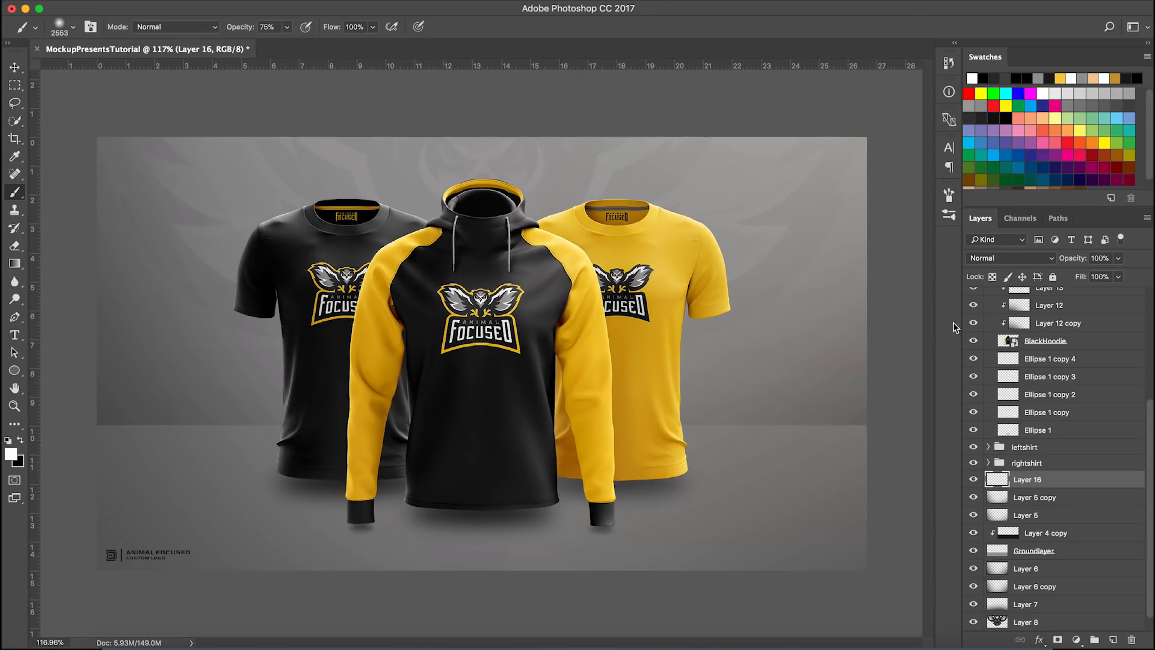
Step: Set Layer 16's blend mode to Overlay and toggle its visibility to check the glow on the background
{"action": "left_click", "coordinate": [1003, 258]}
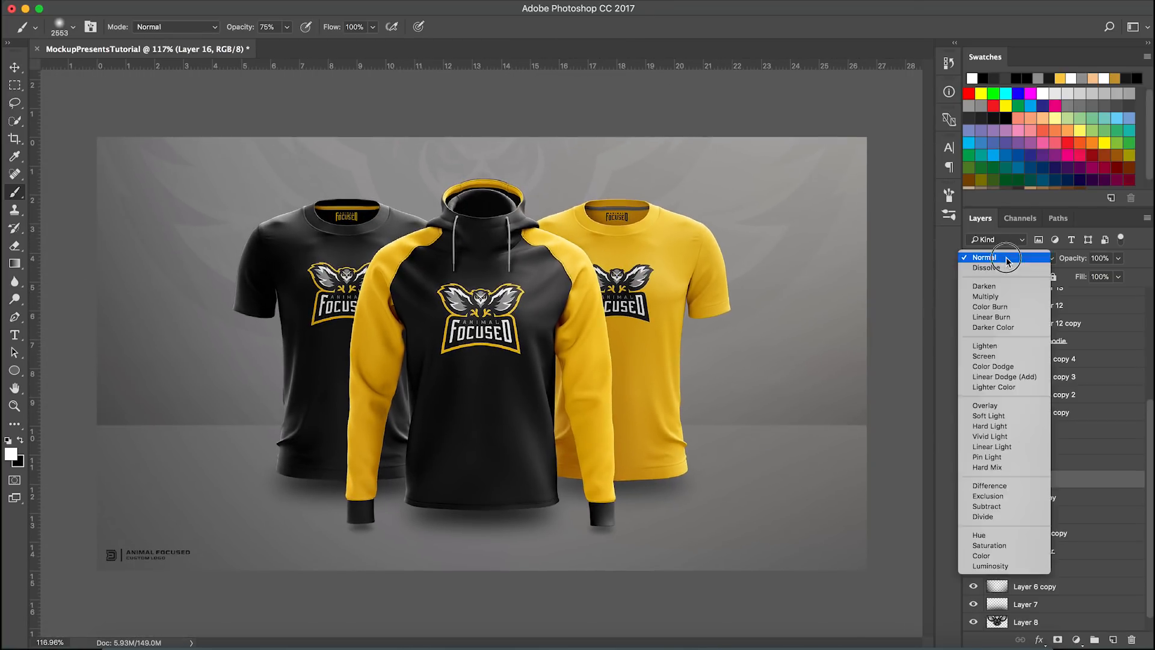
{"action": "left_click", "coordinate": [994, 408]}
{"action": "left_click", "coordinate": [974, 481]}
{"action": "left_click", "coordinate": [974, 481]}
{"action": "key", "text": "super+minus"}
{"action": "key", "text": "super+minus"}
{"action": "key", "text": "super+minus"}
{"action": "key", "text": "super+plus"}
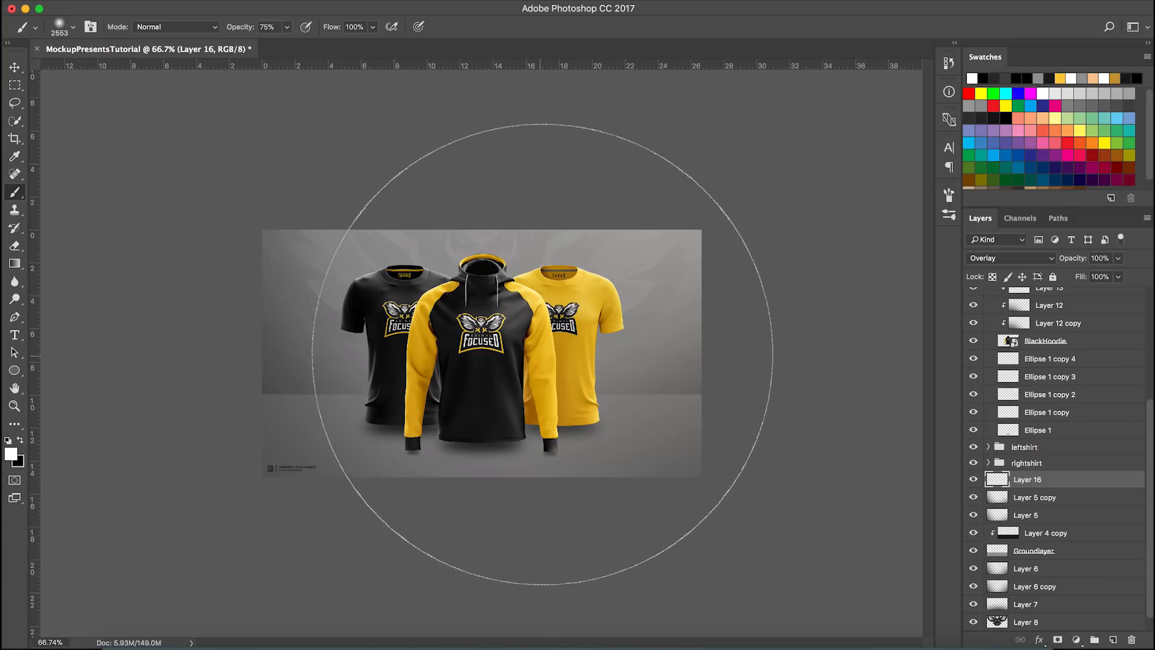
{"action": "scroll", "coordinate": [518, 287], "scroll_direction": "down", "scroll_amount": 5}
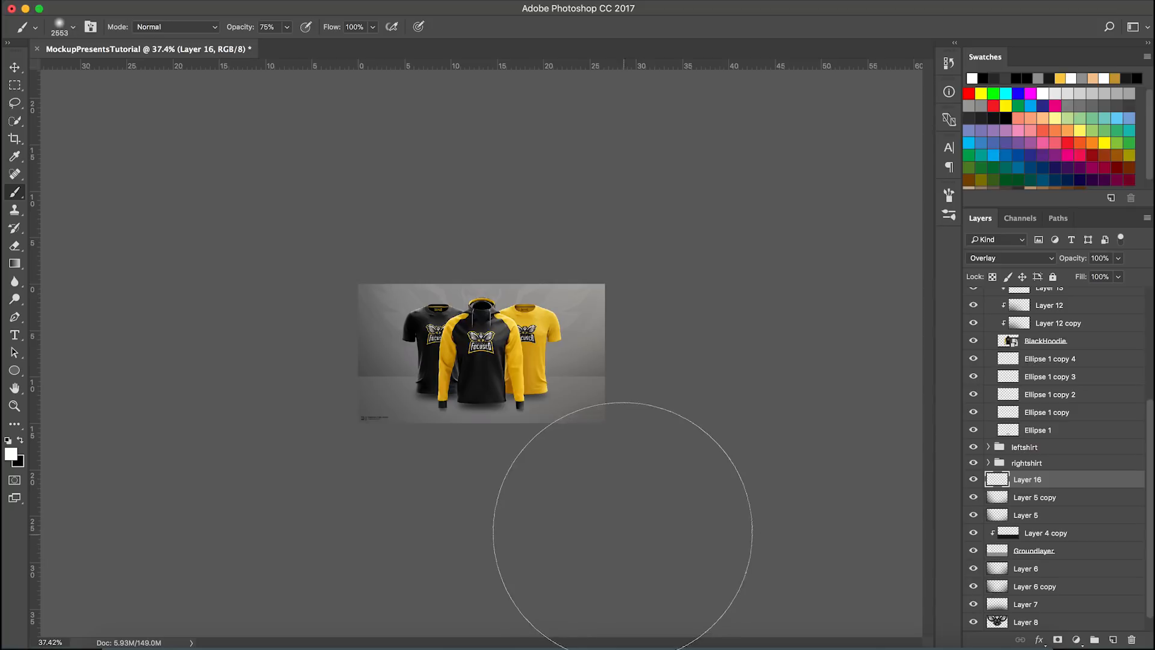
{"action": "scroll", "coordinate": [627, 527], "scroll_direction": "up", "scroll_amount": 4}
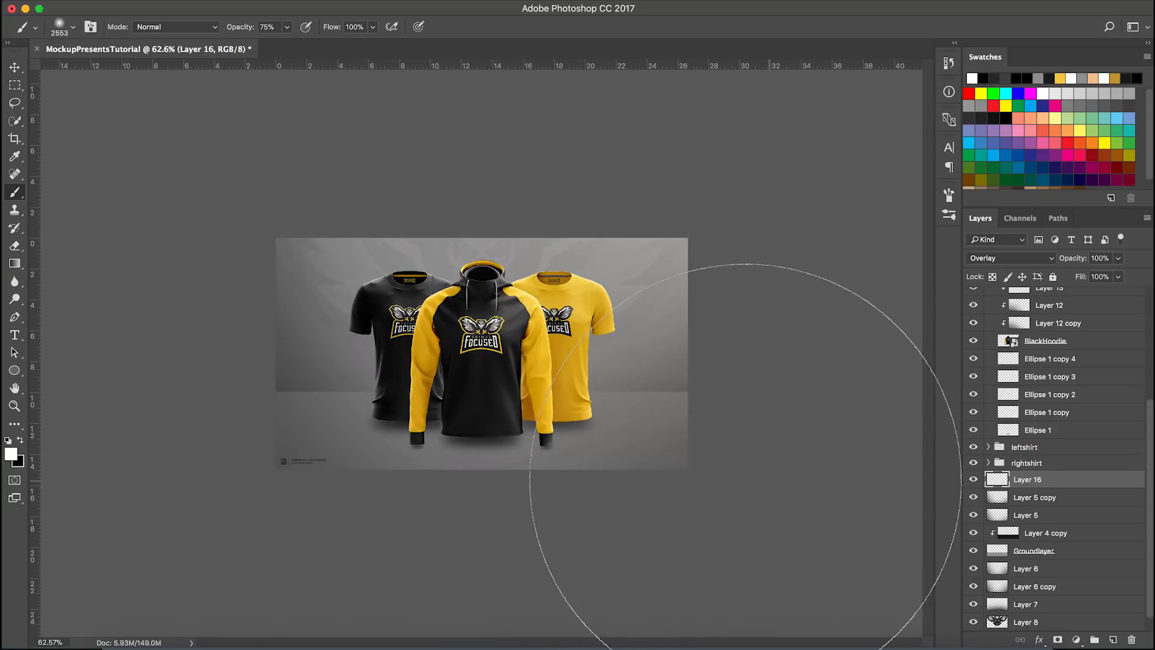
Step: Select Groundlayer and toggle Layer 5's visibility to check its shading on the background
{"action": "left_click", "coordinate": [1045, 557]}
{"action": "left_click", "coordinate": [973, 515]}
{"action": "left_click", "coordinate": [974, 515]}
{"action": "left_click", "coordinate": [974, 515]}
{"action": "left_click", "coordinate": [974, 516]}
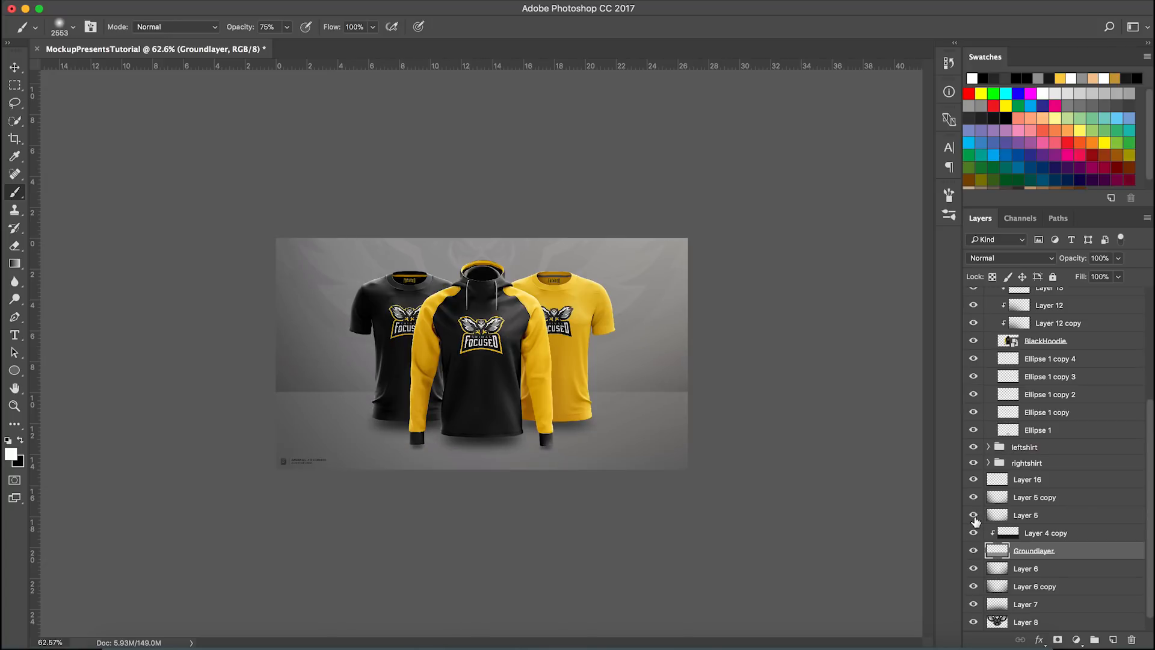
Step: Compare the whole composition with the reference by showing and hiding MockupTutorialEndShot
{"action": "key", "text": "v"}
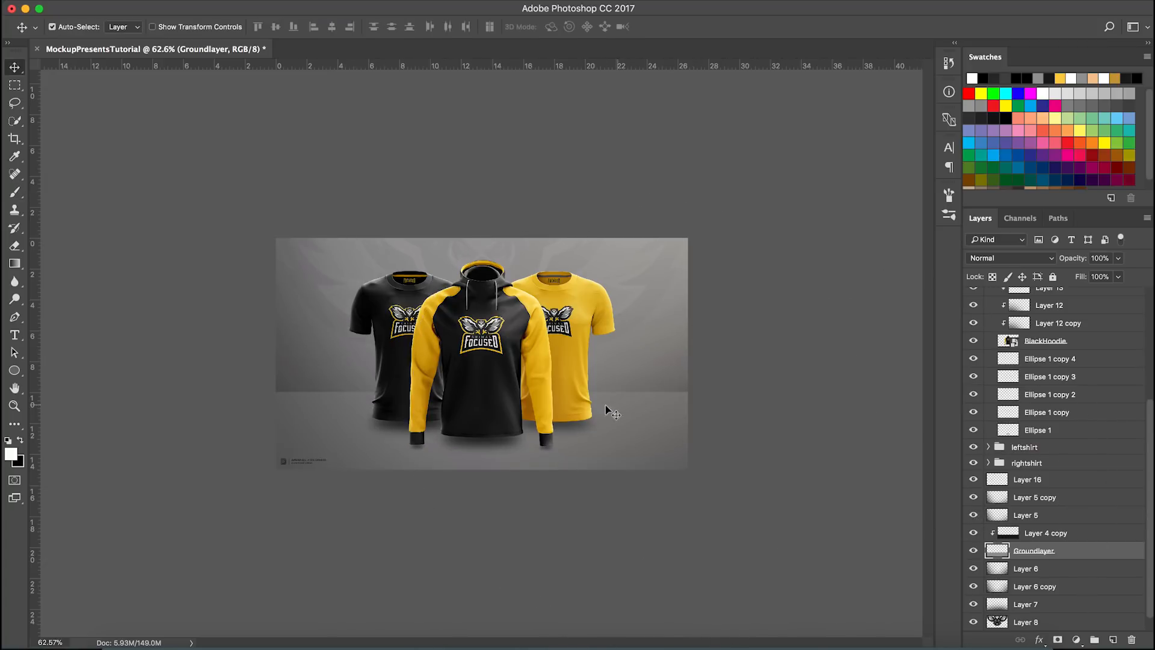
{"action": "scroll", "coordinate": [529, 423], "scroll_direction": "up", "scroll_amount": 2}
{"action": "scroll", "coordinate": [529, 423], "scroll_direction": "up", "scroll_amount": 2}
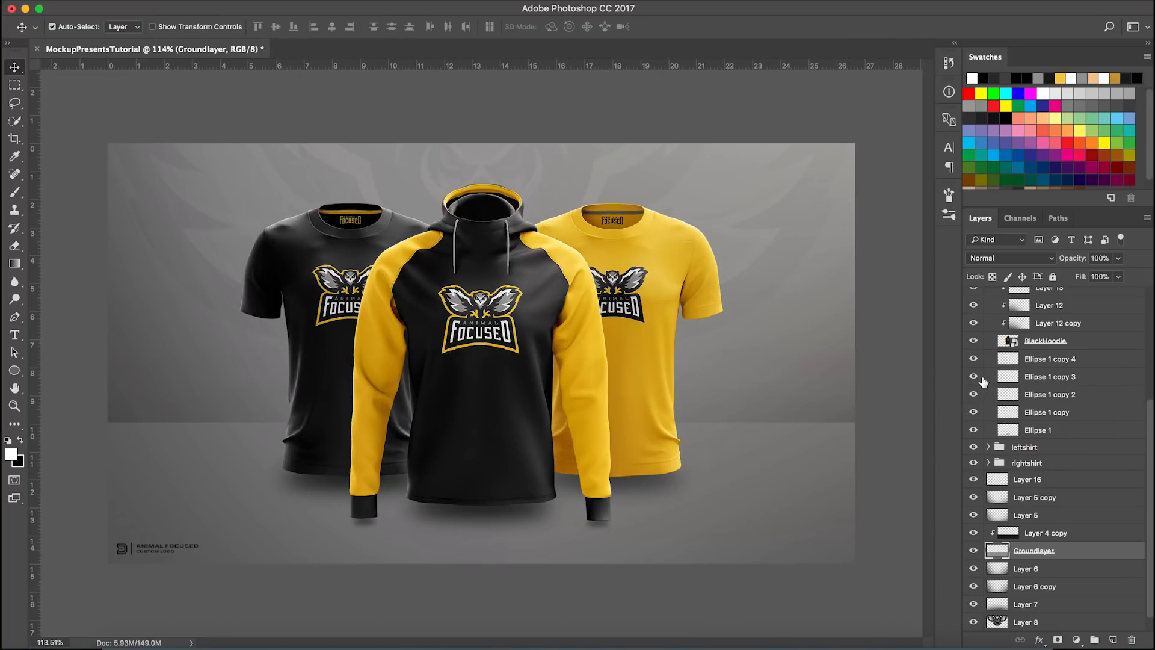
{"action": "scroll", "coordinate": [1020, 379], "scroll_direction": "up", "scroll_amount": 10}
{"action": "left_click", "coordinate": [973, 297]}
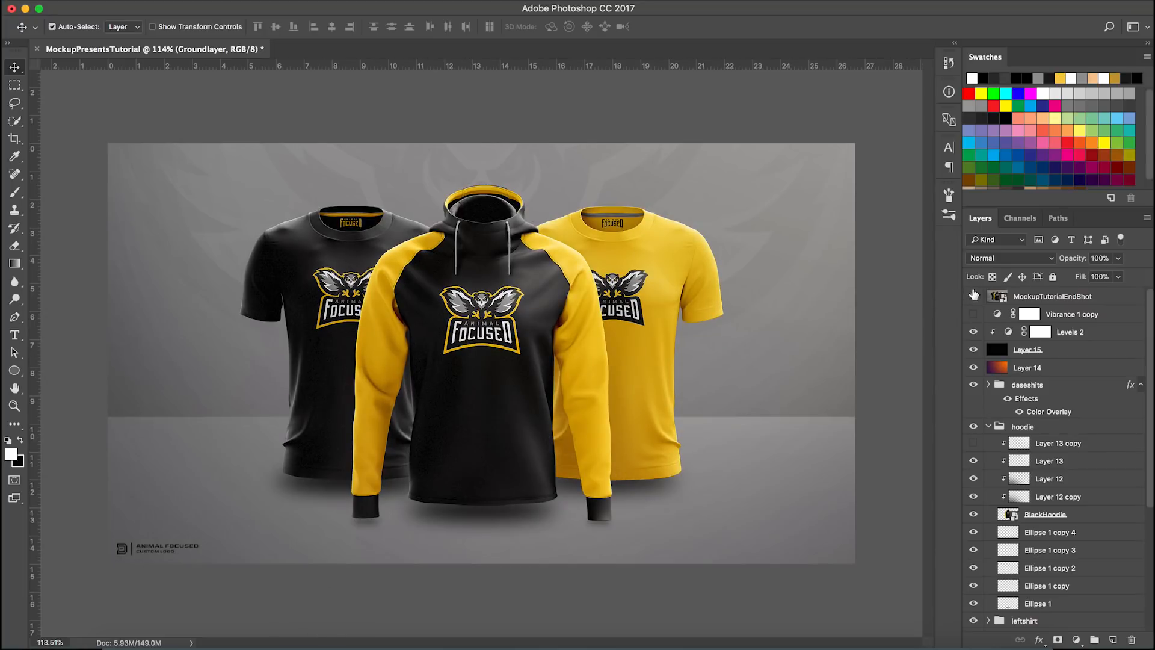
{"action": "left_click", "coordinate": [972, 295]}
Step: Switch to Google Chrome and open the designer's Behance profile in a new tab
{"action": "left_click", "coordinate": [323, 642]}
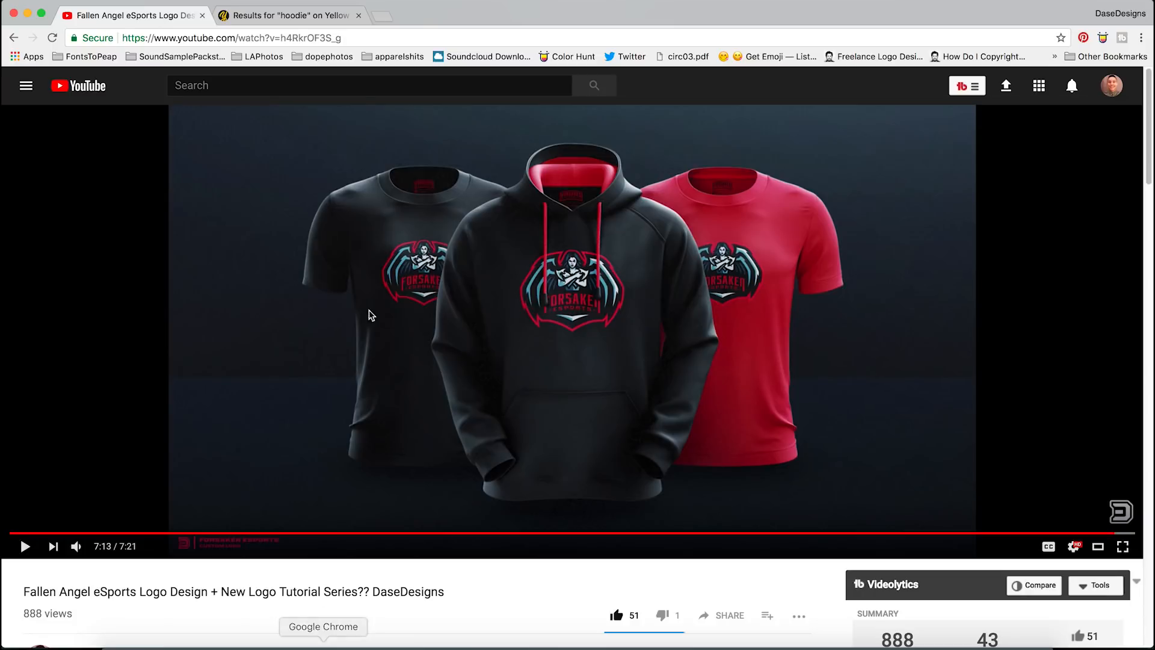
{"action": "left_click", "coordinate": [382, 17]}
{"action": "type", "text": "behance.net"}
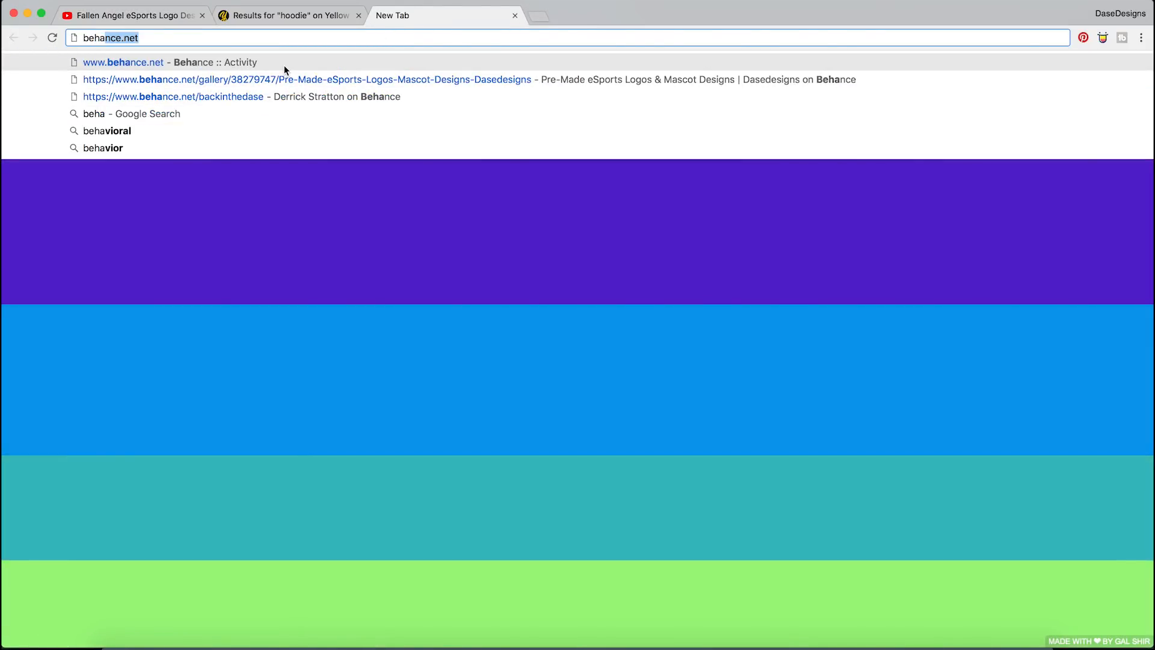
{"action": "left_click", "coordinate": [279, 96]}
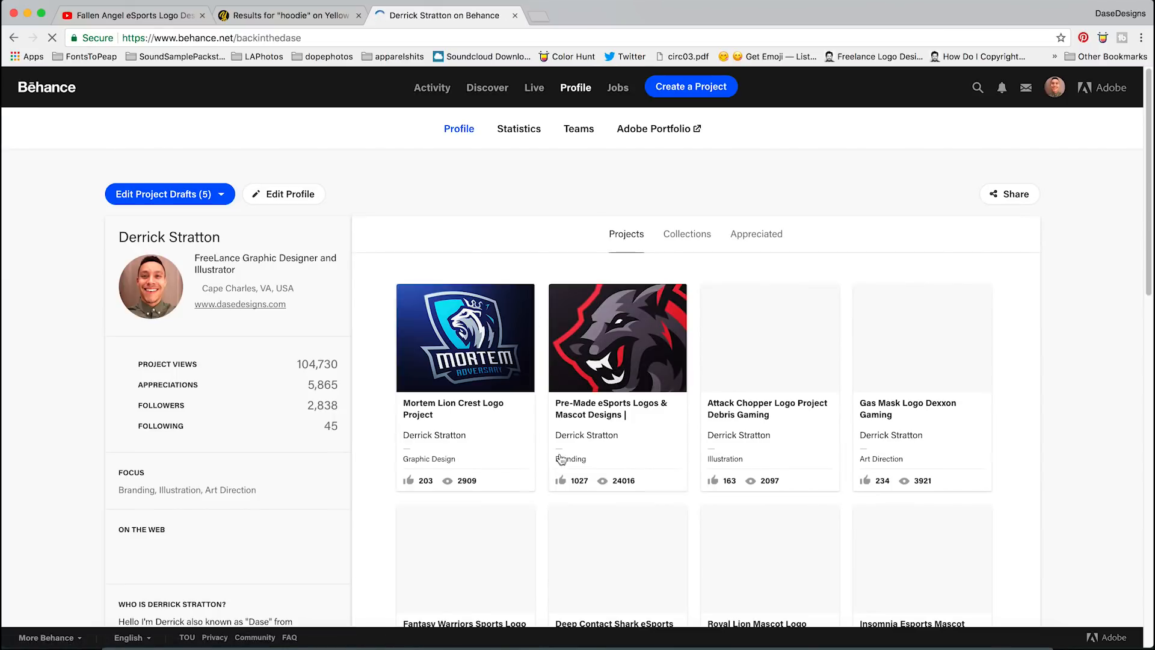
Step: Open the Fantasy Warriors Sports Logo project and examine its T-shirt and hoodie mockup
{"action": "scroll", "coordinate": [436, 541], "scroll_direction": "down", "scroll_amount": 1}
{"action": "left_click", "coordinate": [435, 543]}
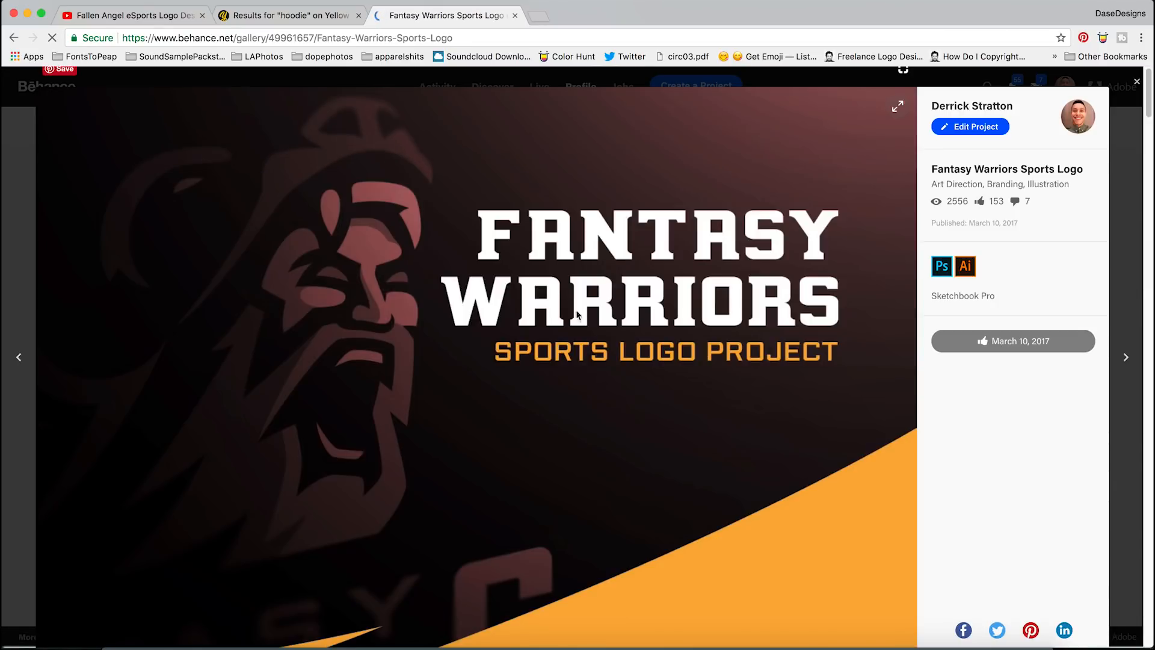
{"action": "scroll", "coordinate": [528, 277], "scroll_direction": "down", "scroll_amount": 10}
{"action": "scroll", "coordinate": [527, 277], "scroll_direction": "down", "scroll_amount": 15}
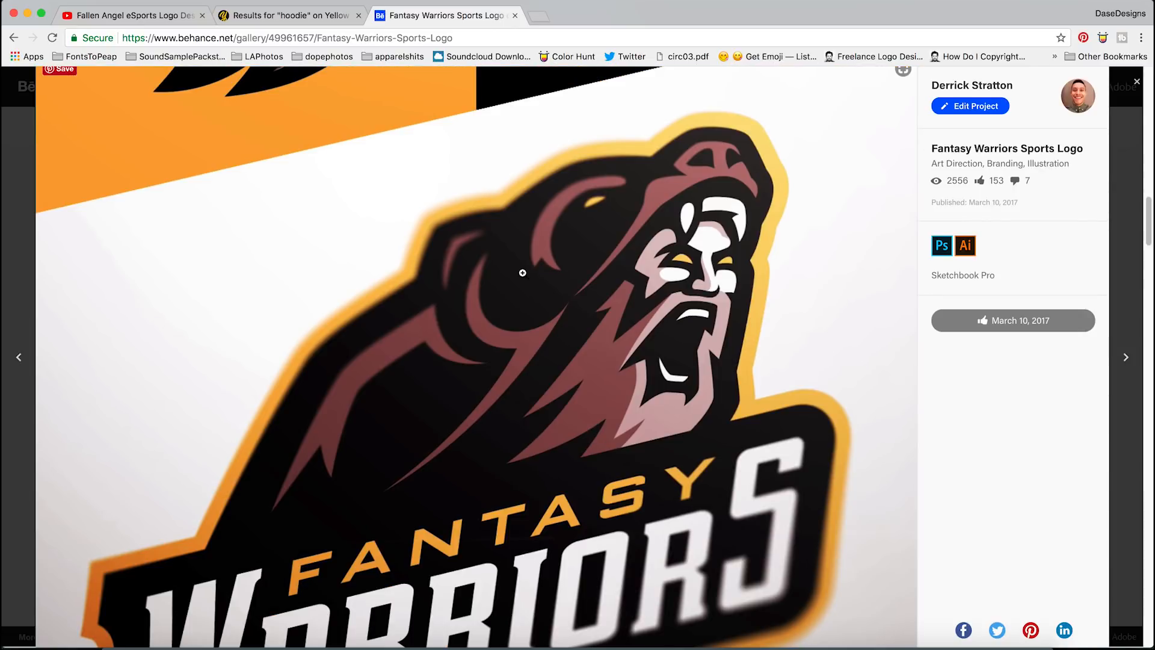
{"action": "scroll", "coordinate": [522, 273], "scroll_direction": "down", "scroll_amount": 15}
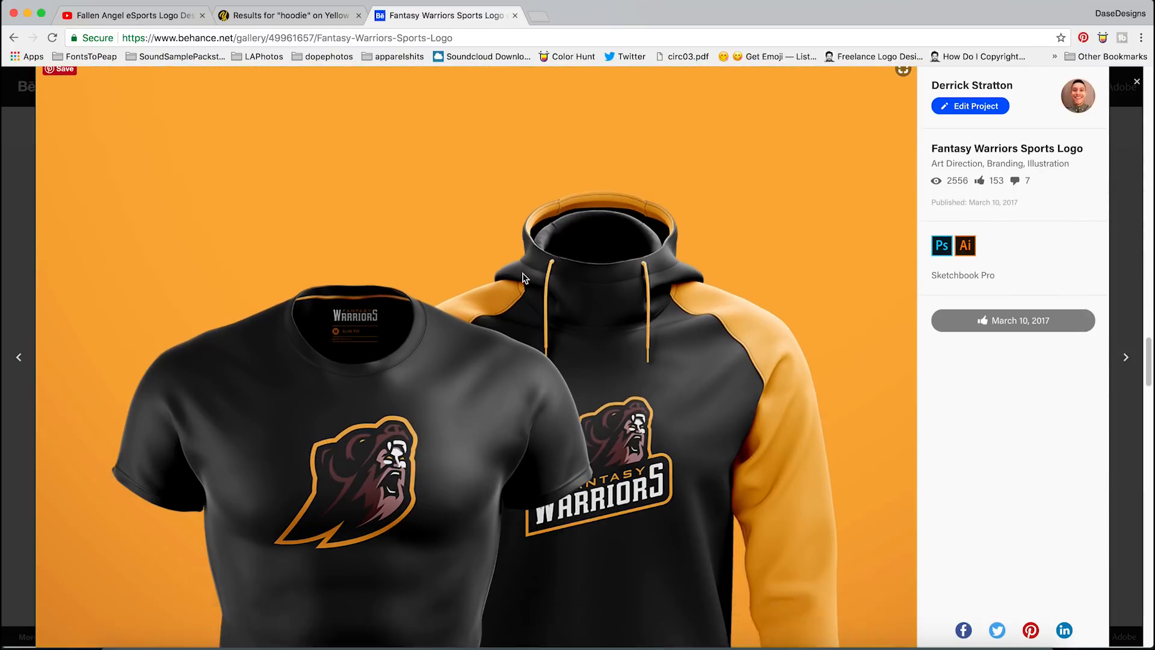
{"action": "scroll", "coordinate": [524, 278], "scroll_direction": "up", "scroll_amount": 5}
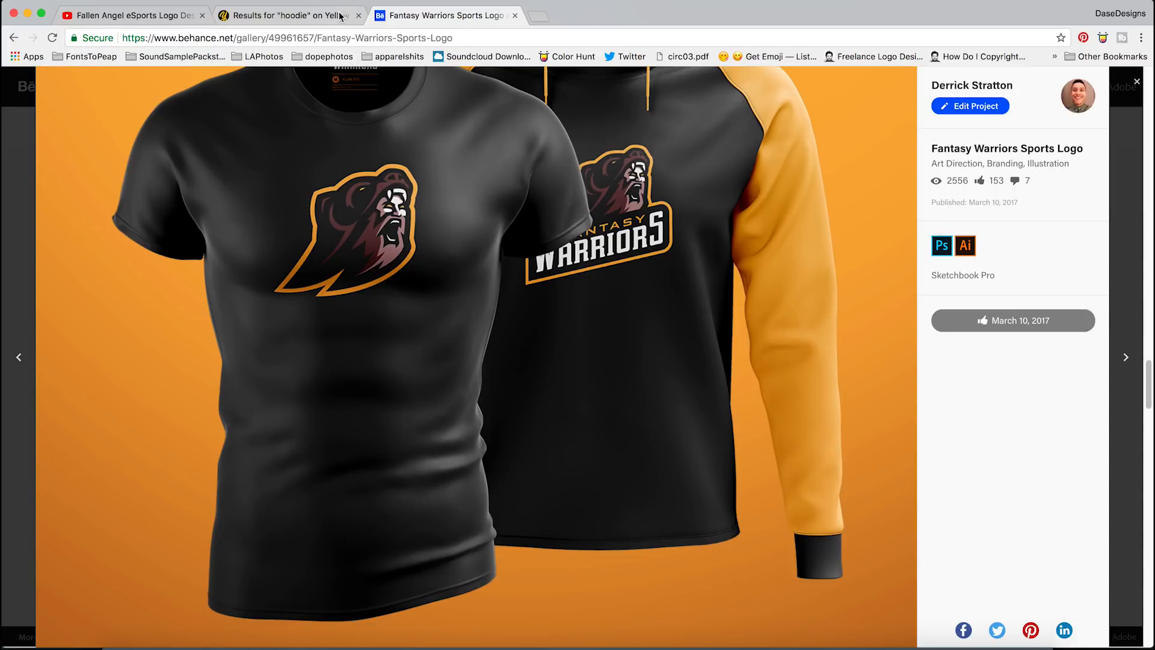
Step: Load creativemarket.com in the Yellow Images tab and dismiss the discount and account sign-up offers
{"action": "left_click", "coordinate": [328, 15]}
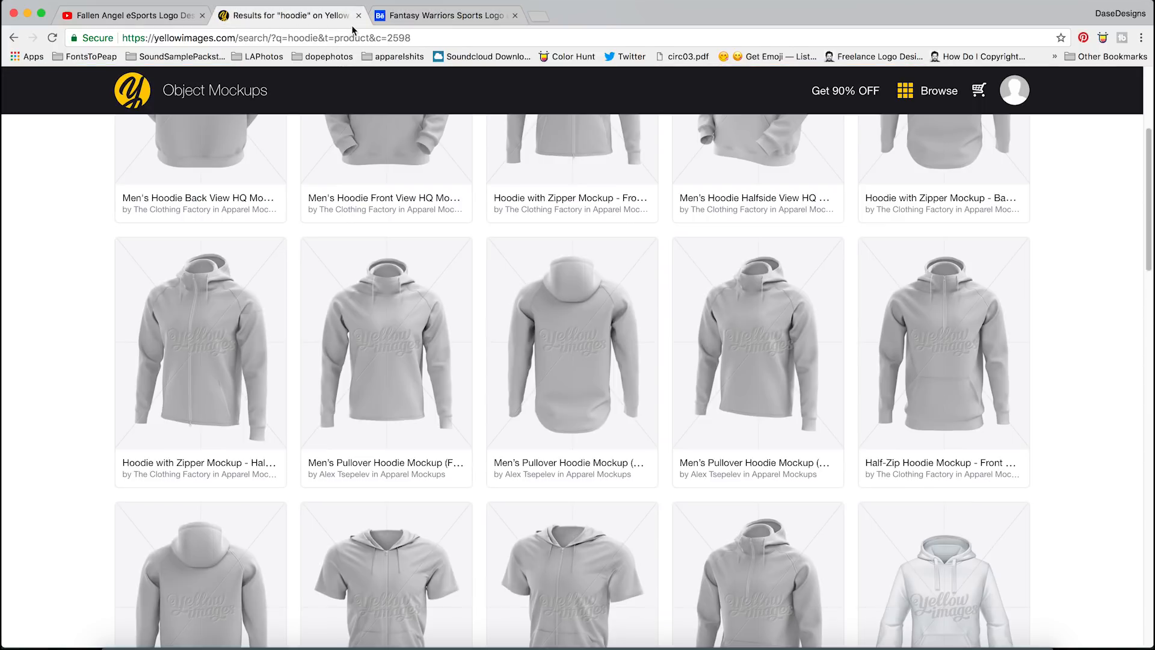
{"action": "left_click", "coordinate": [360, 41]}
{"action": "type", "text": "creativemarket.com"}
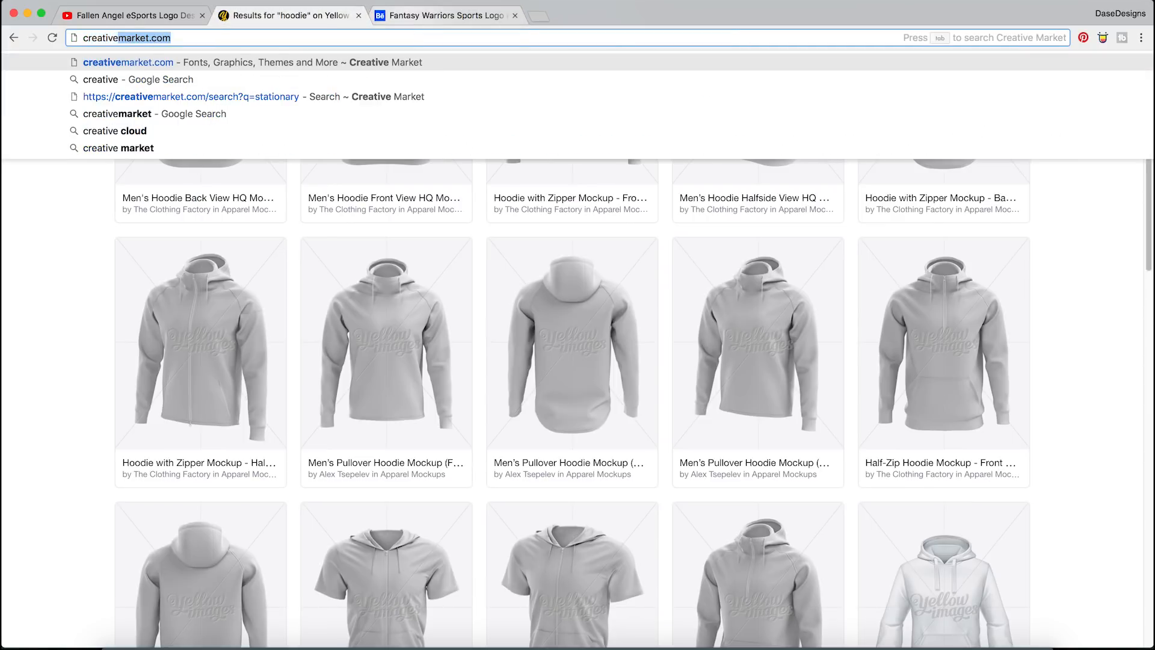
{"action": "key", "text": "Return"}
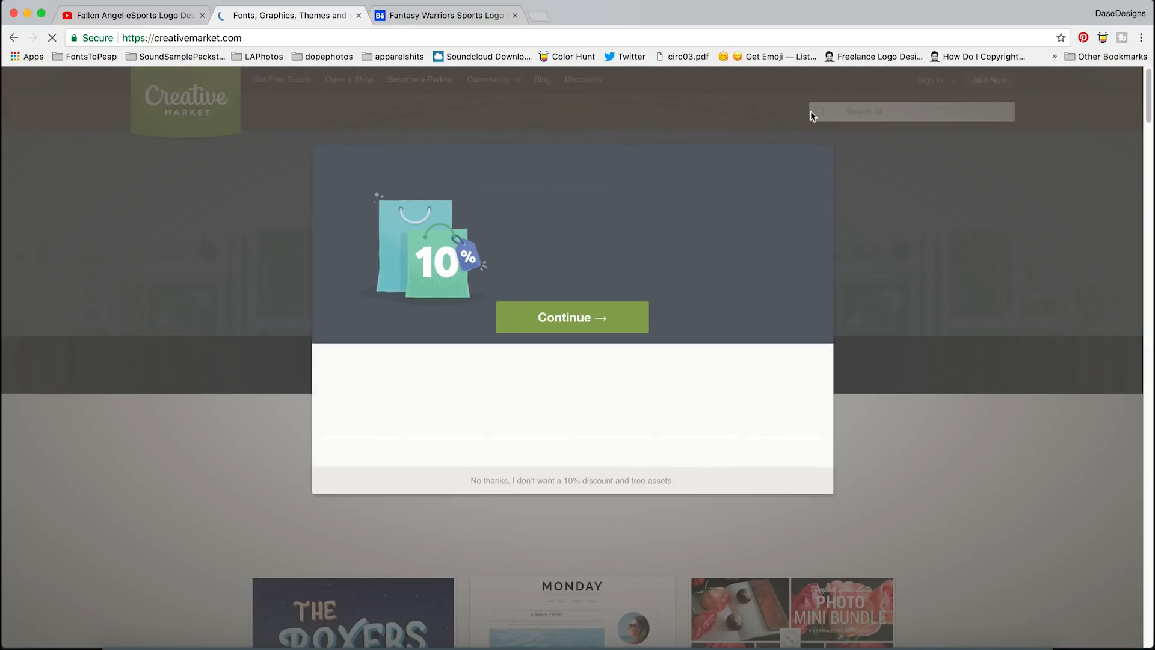
{"action": "left_click", "coordinate": [600, 317]}
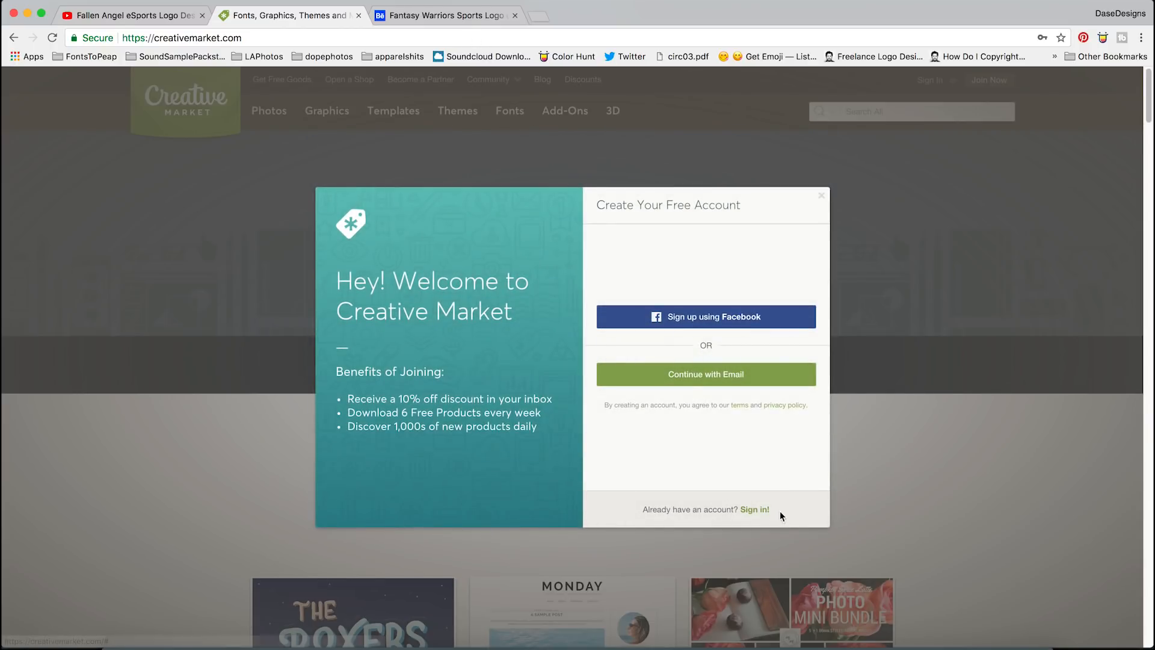
{"action": "left_click", "coordinate": [821, 197]}
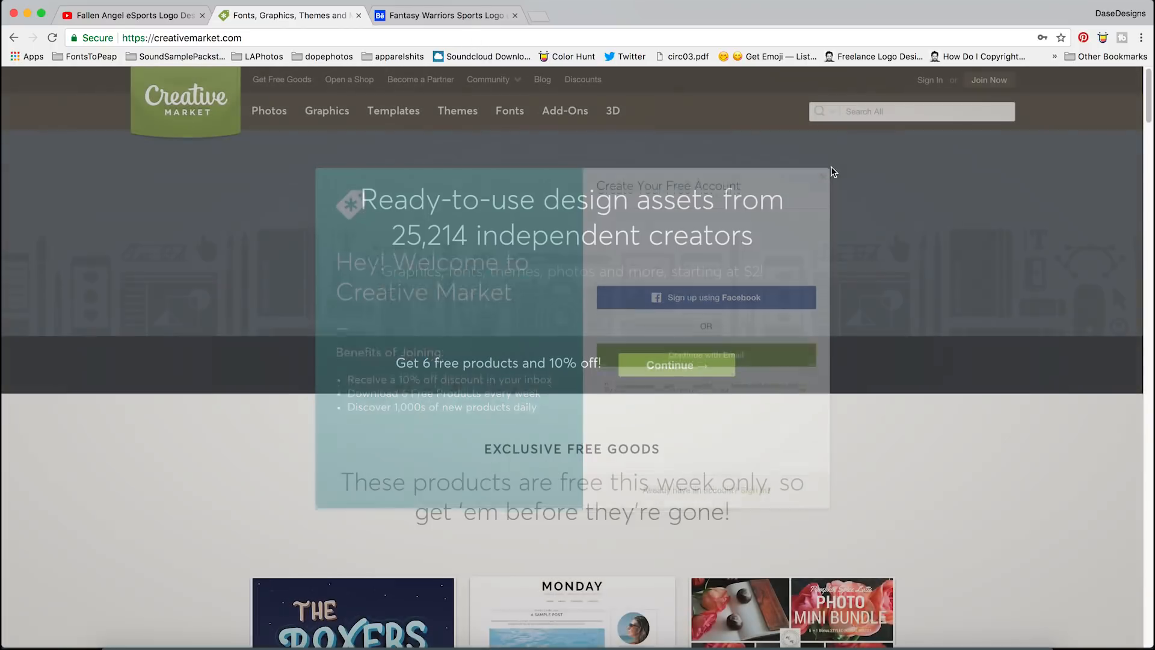
Step: Search Creative Market for "mockup"
{"action": "left_click", "coordinate": [866, 111]}
{"action": "type", "text": "mockup"}
{"action": "key", "text": "Return"}
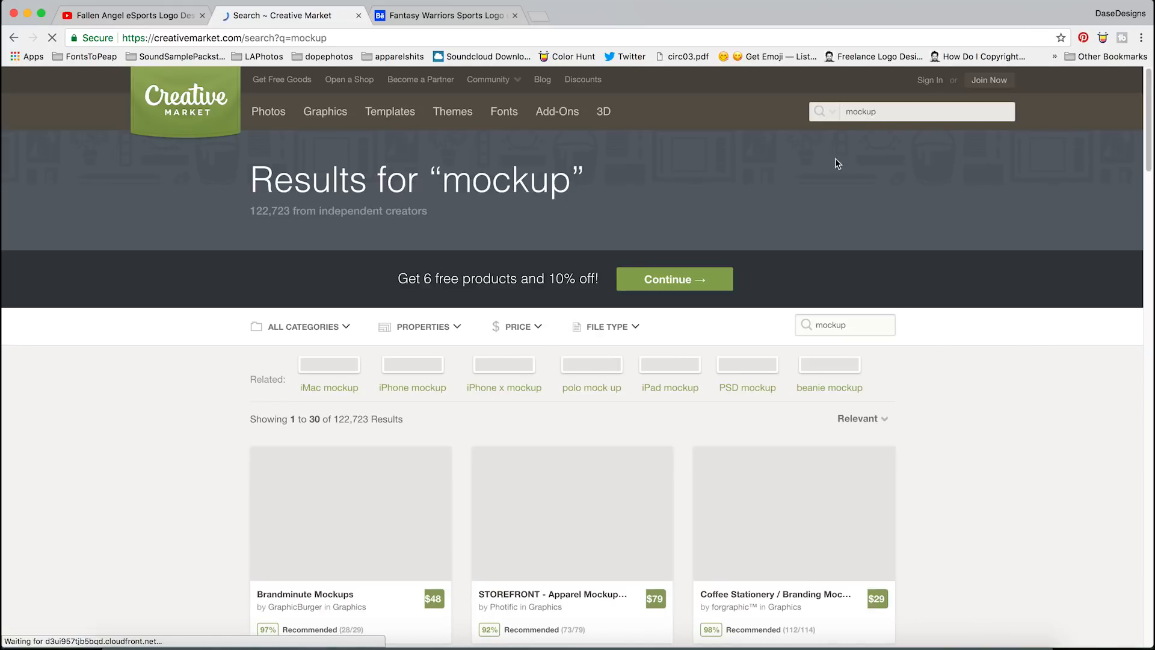
Step: Browse the Creative Market mockup results for apparel and branding mockup packs
{"action": "scroll", "coordinate": [820, 491], "scroll_direction": "down", "scroll_amount": 3}
{"action": "scroll", "coordinate": [820, 491], "scroll_direction": "down", "scroll_amount": 3}
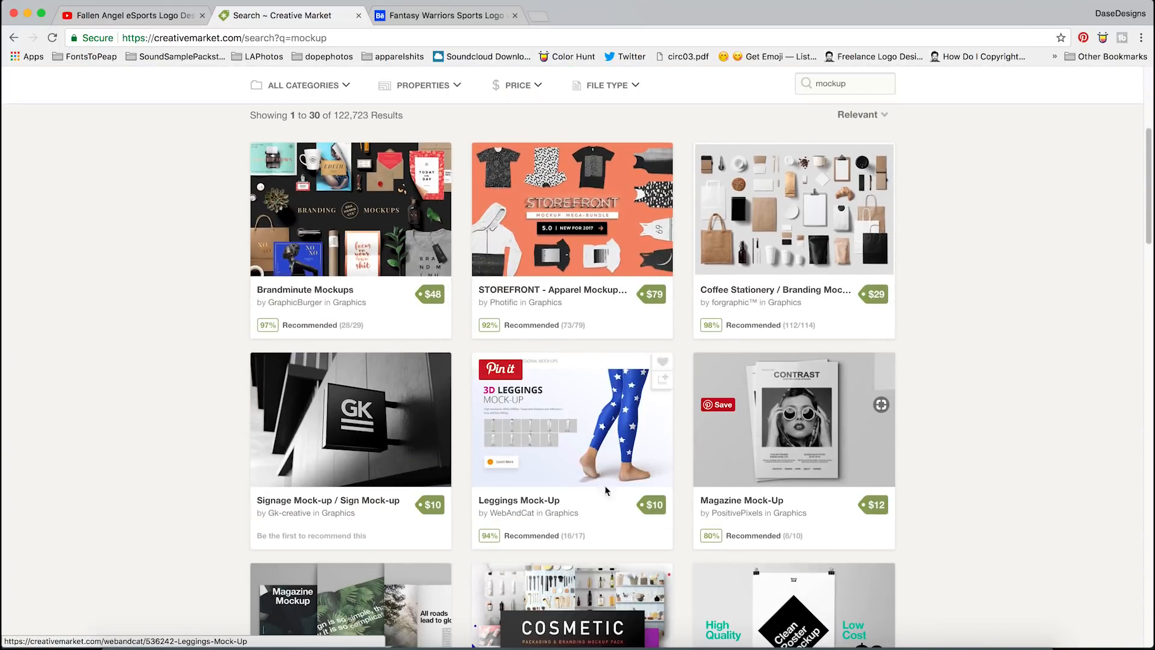
{"action": "scroll", "coordinate": [579, 438], "scroll_direction": "down", "scroll_amount": 3}
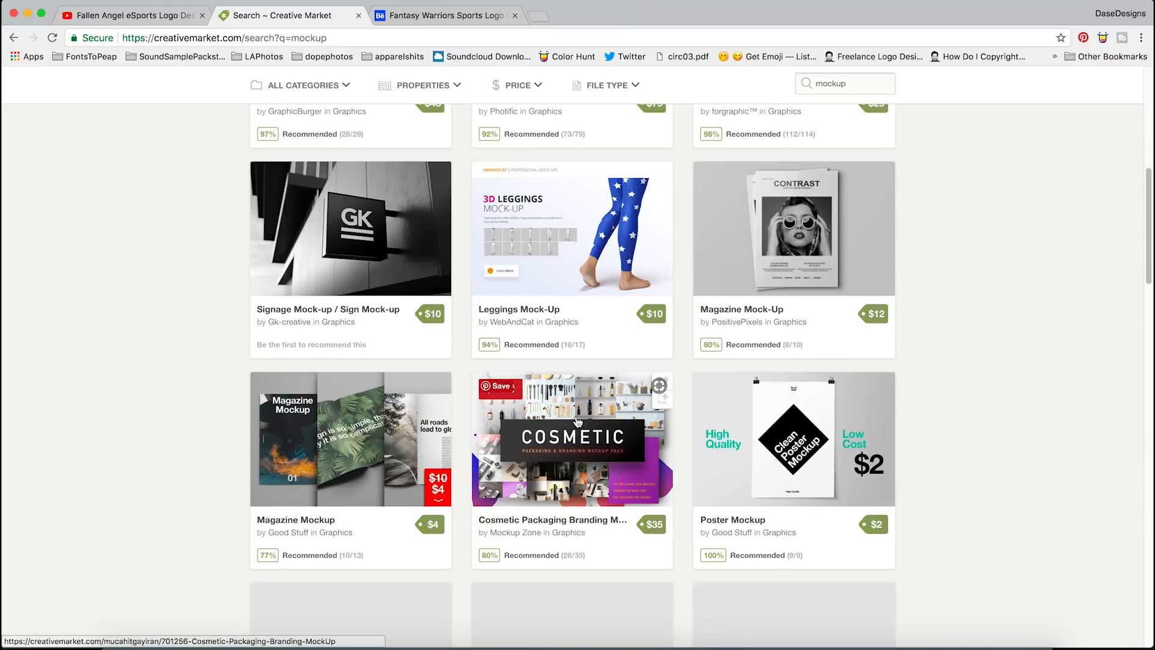
{"action": "scroll", "coordinate": [351, 391], "scroll_direction": "up", "scroll_amount": 2}
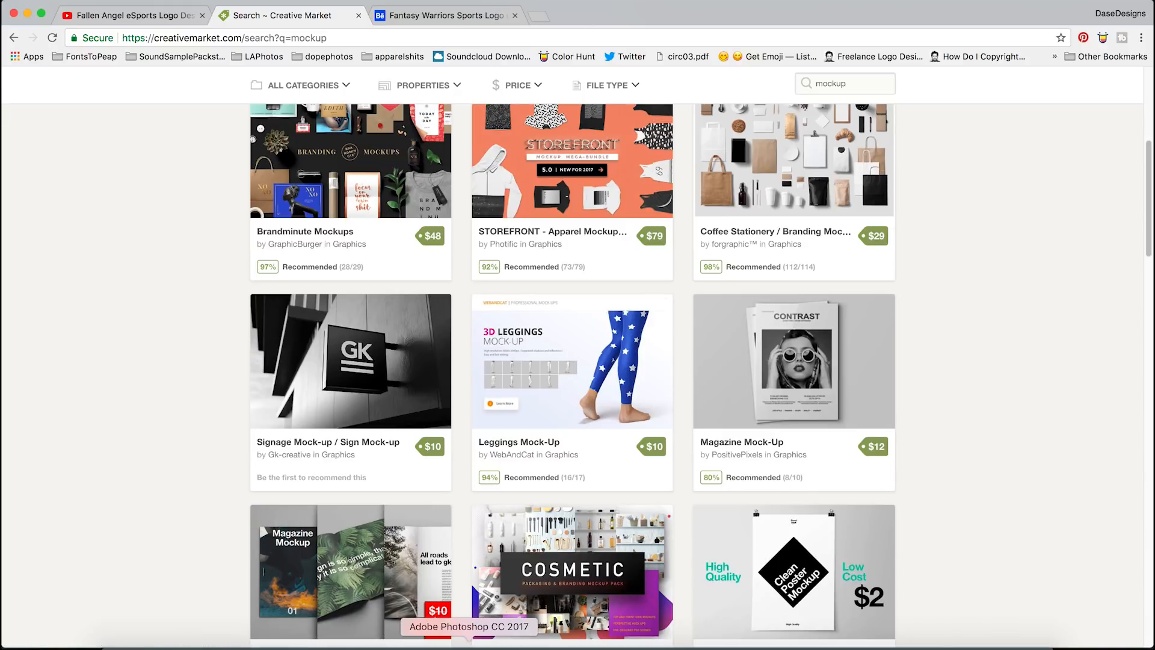
Step: Switch to Adobe Photoshop and examine the complete hoodie and T-shirt mockup composition
{"action": "left_click", "coordinate": [469, 642]}
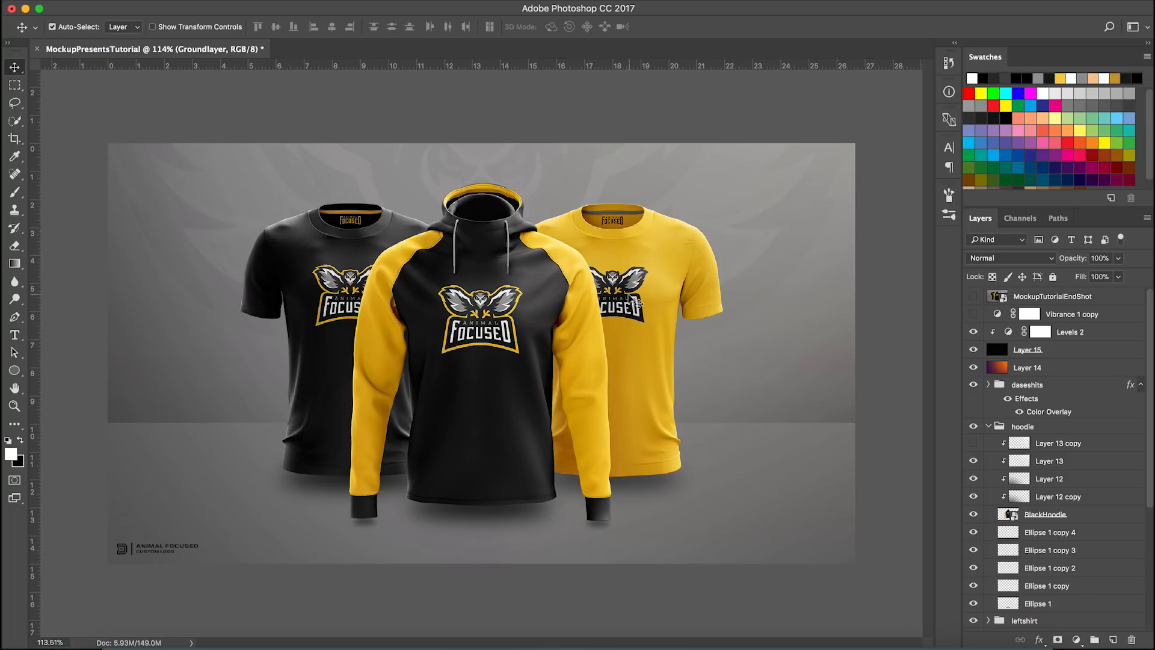
{"action": "scroll", "coordinate": [482, 353], "scroll_direction": "up", "scroll_amount": 1}
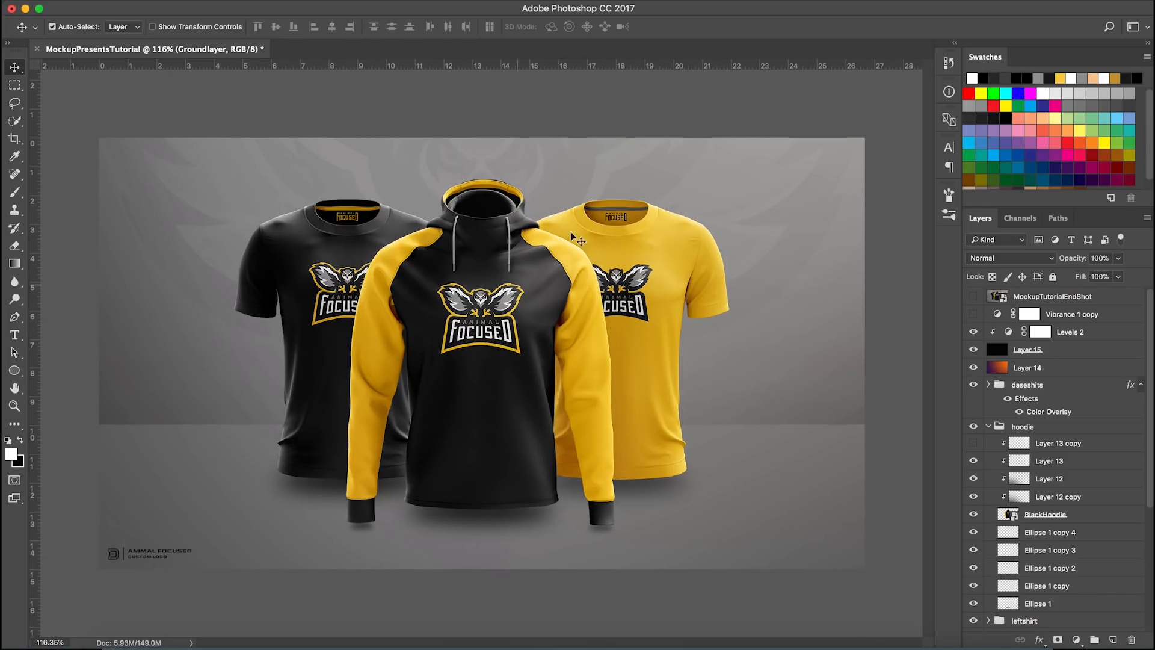
{"action": "scroll", "coordinate": [539, 376], "scroll_direction": "down", "scroll_amount": 5}
{"action": "scroll", "coordinate": [523, 403], "scroll_direction": "up", "scroll_amount": 1}
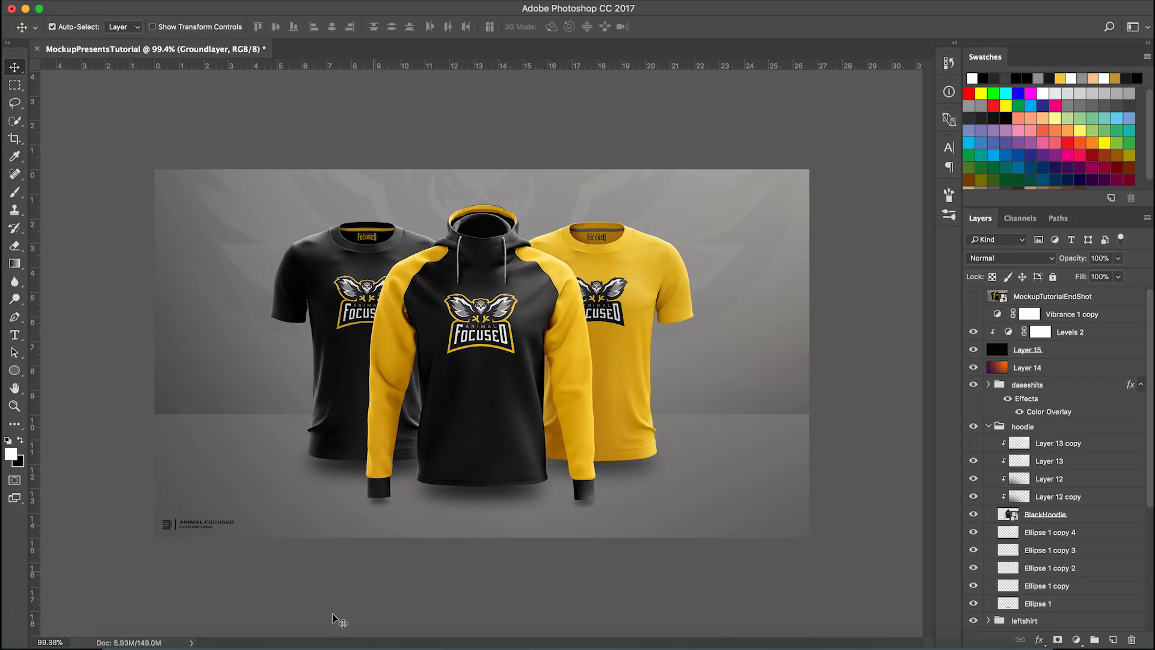
Step: Switch to Google Chrome and close the Fantasy Warriors Sports Logo project to return to the designer's Behance profile
{"action": "left_click", "coordinate": [324, 645]}
{"action": "left_click", "coordinate": [426, 15]}
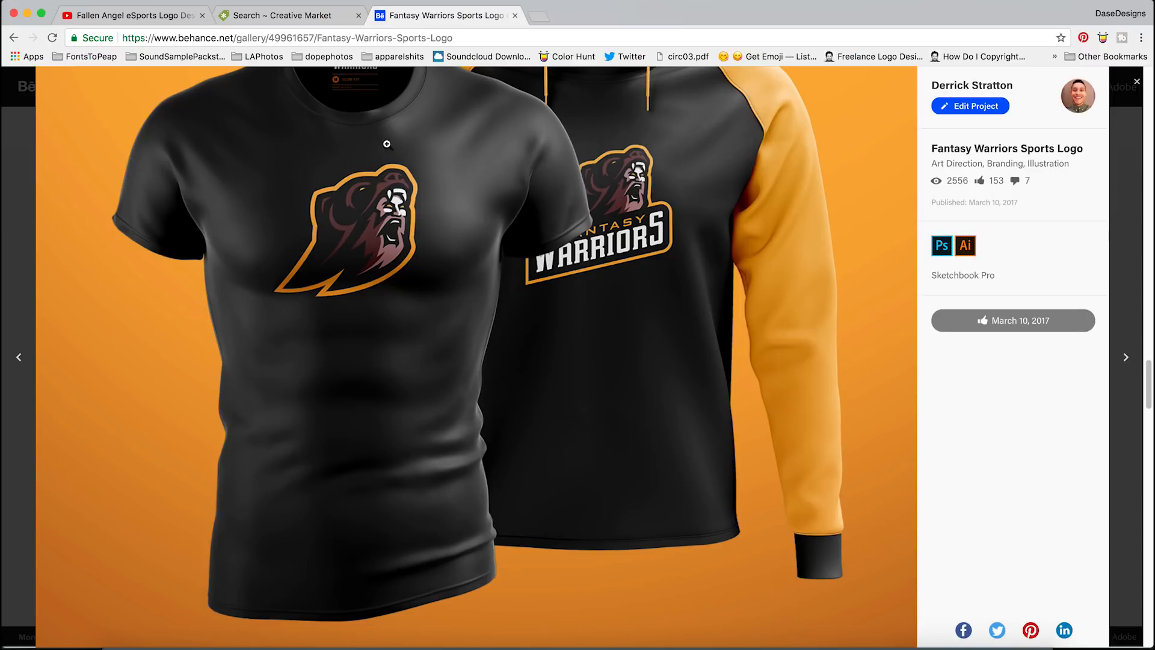
{"action": "key", "text": "Escape"}
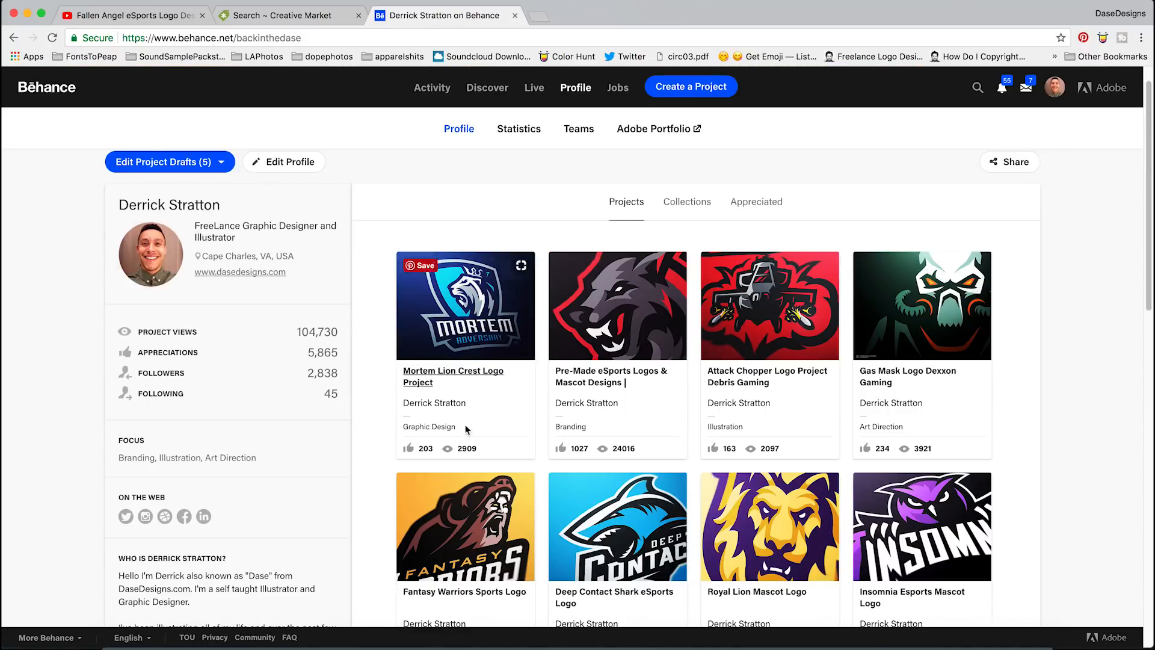